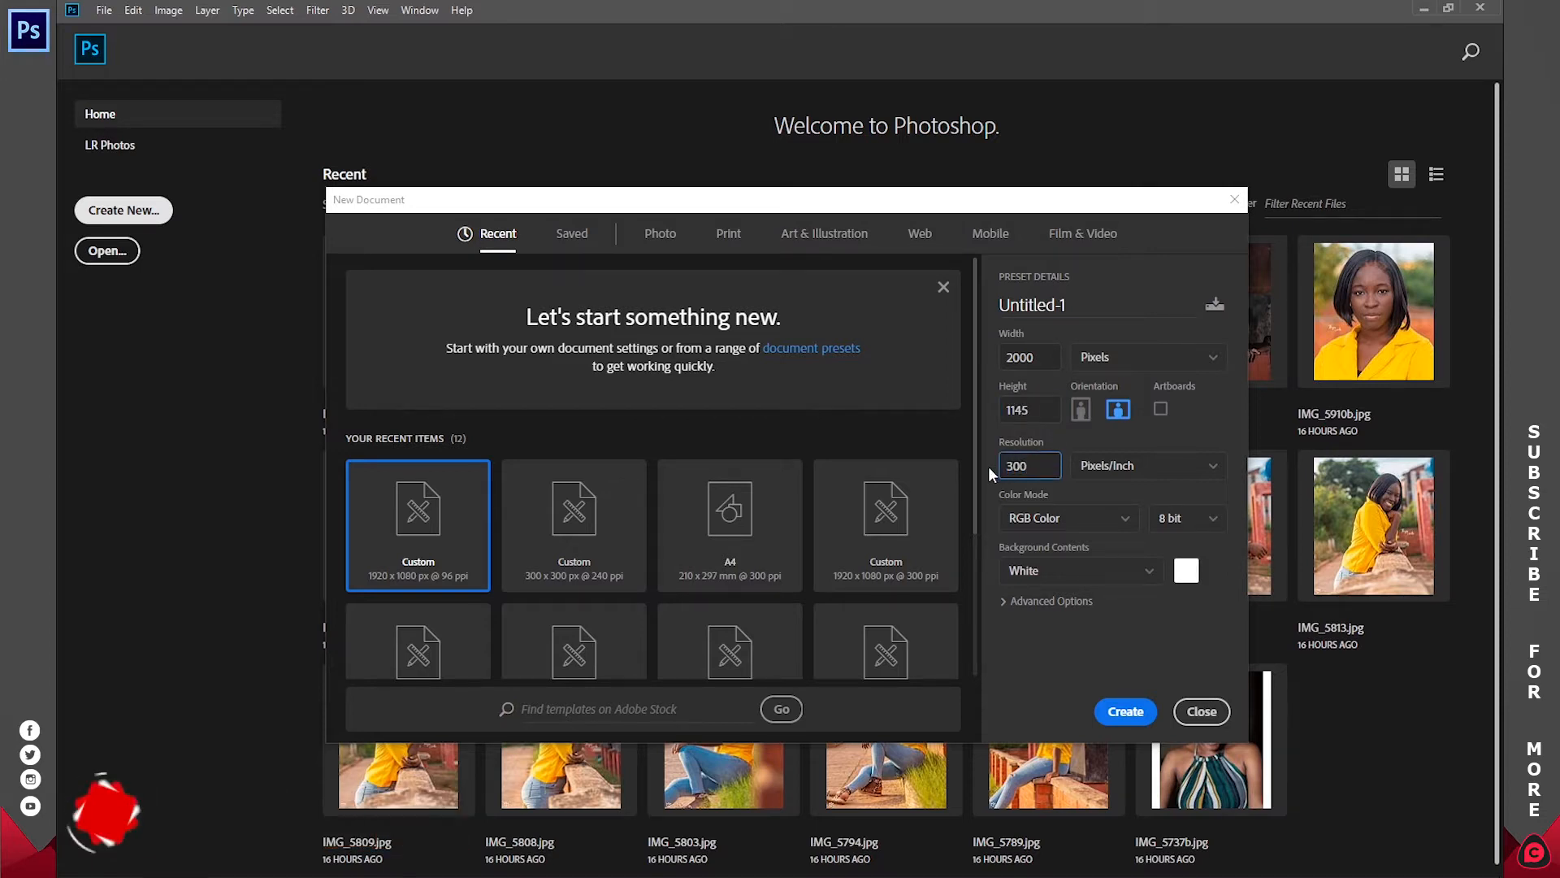
Step: Create a 2000 x 1145 px, 300 ppi RGB document with a white background and place the Desktop image PIXNIO-193356 into it
left_click(1118, 713)
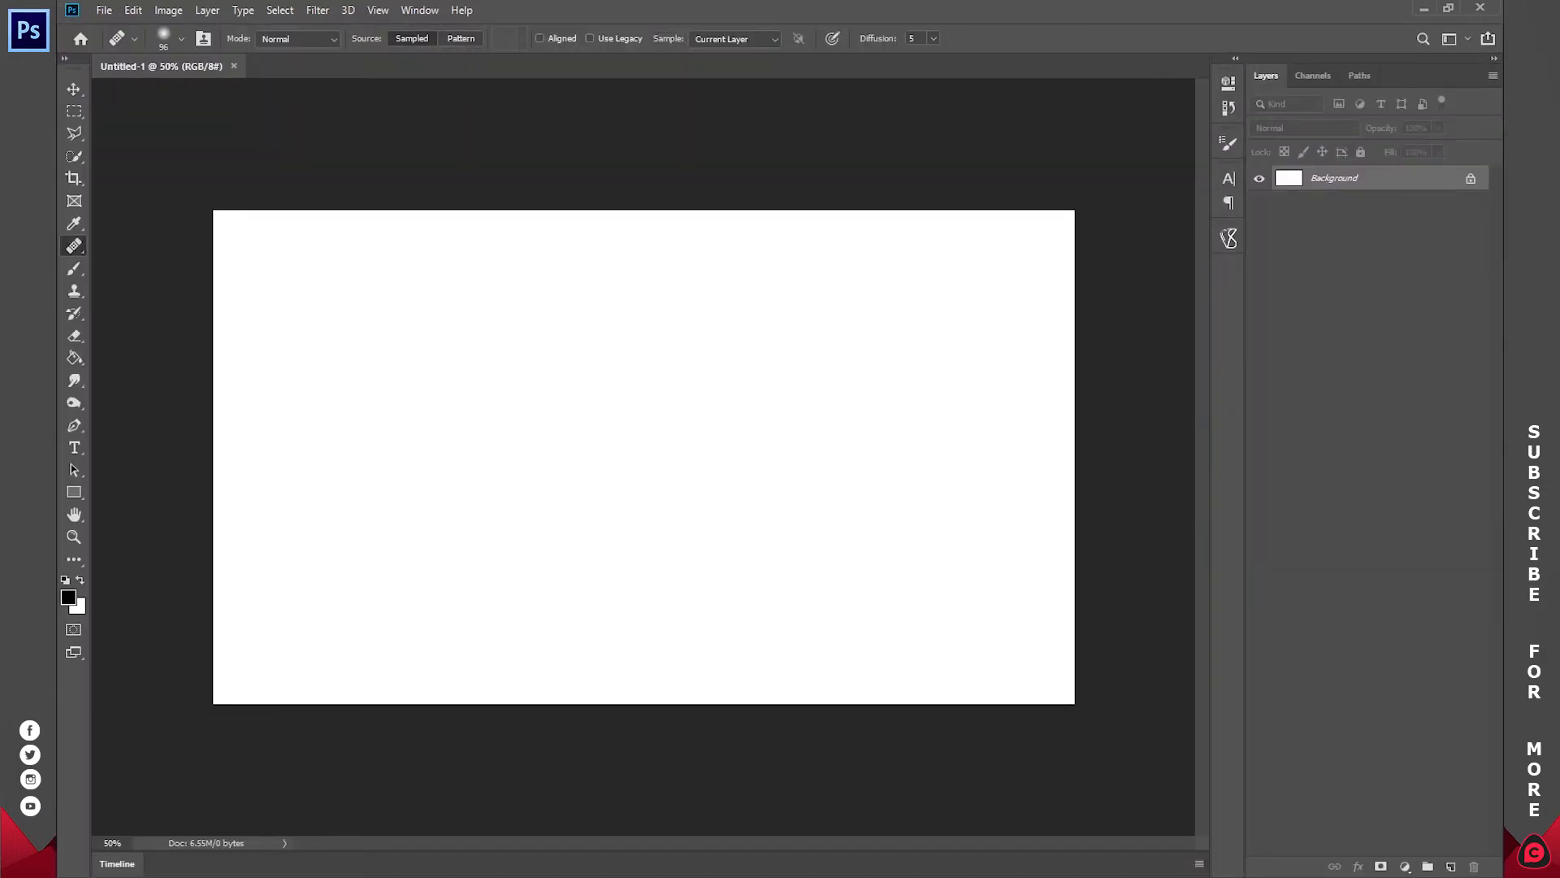
left_click(233, 876)
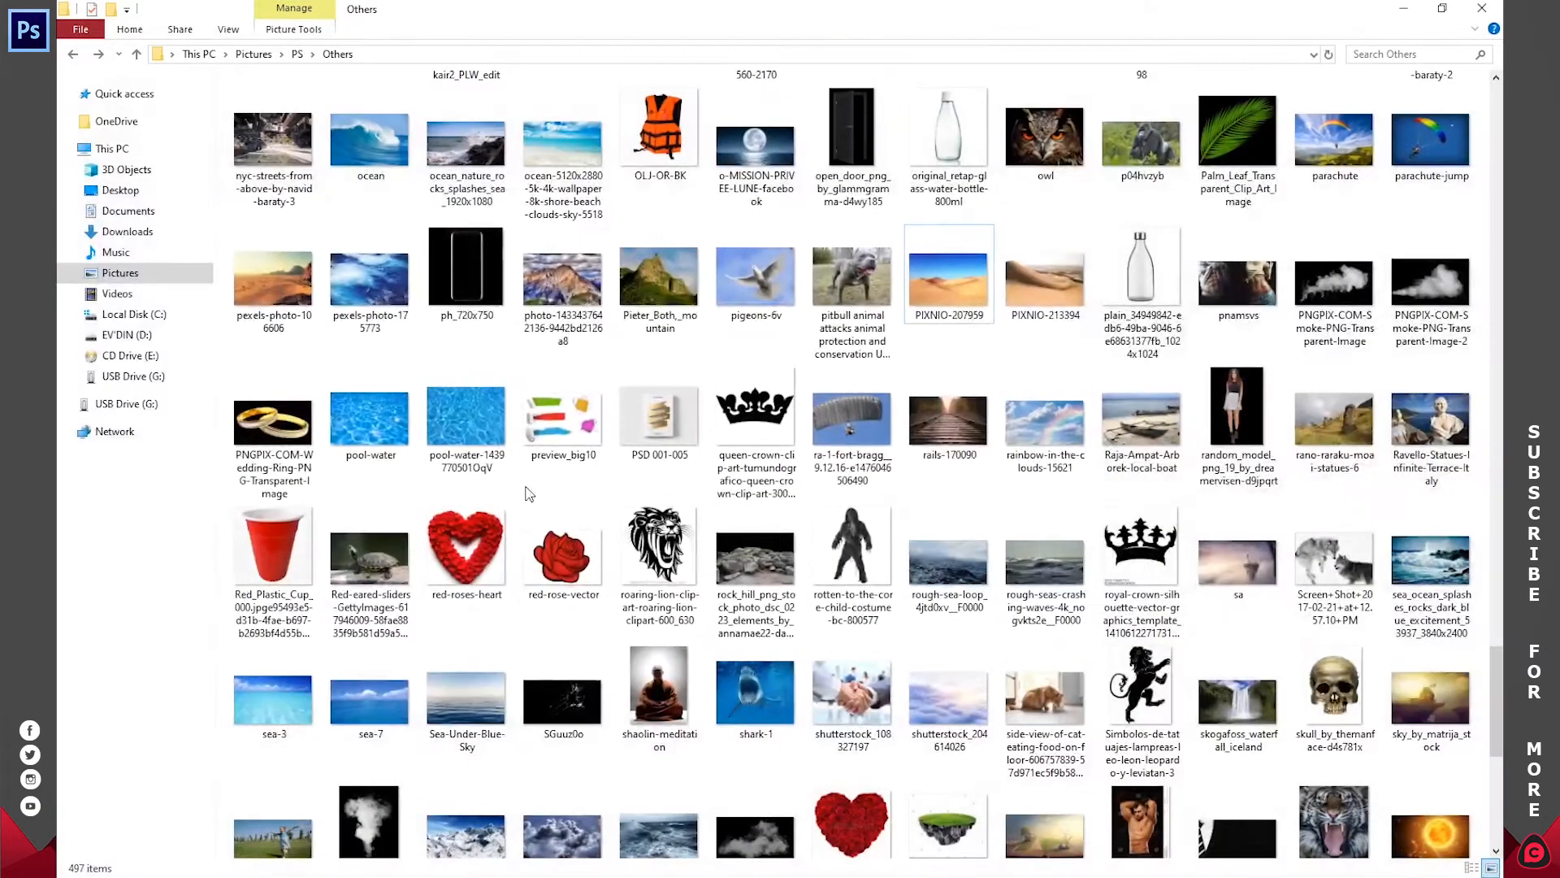
left_click(120, 190)
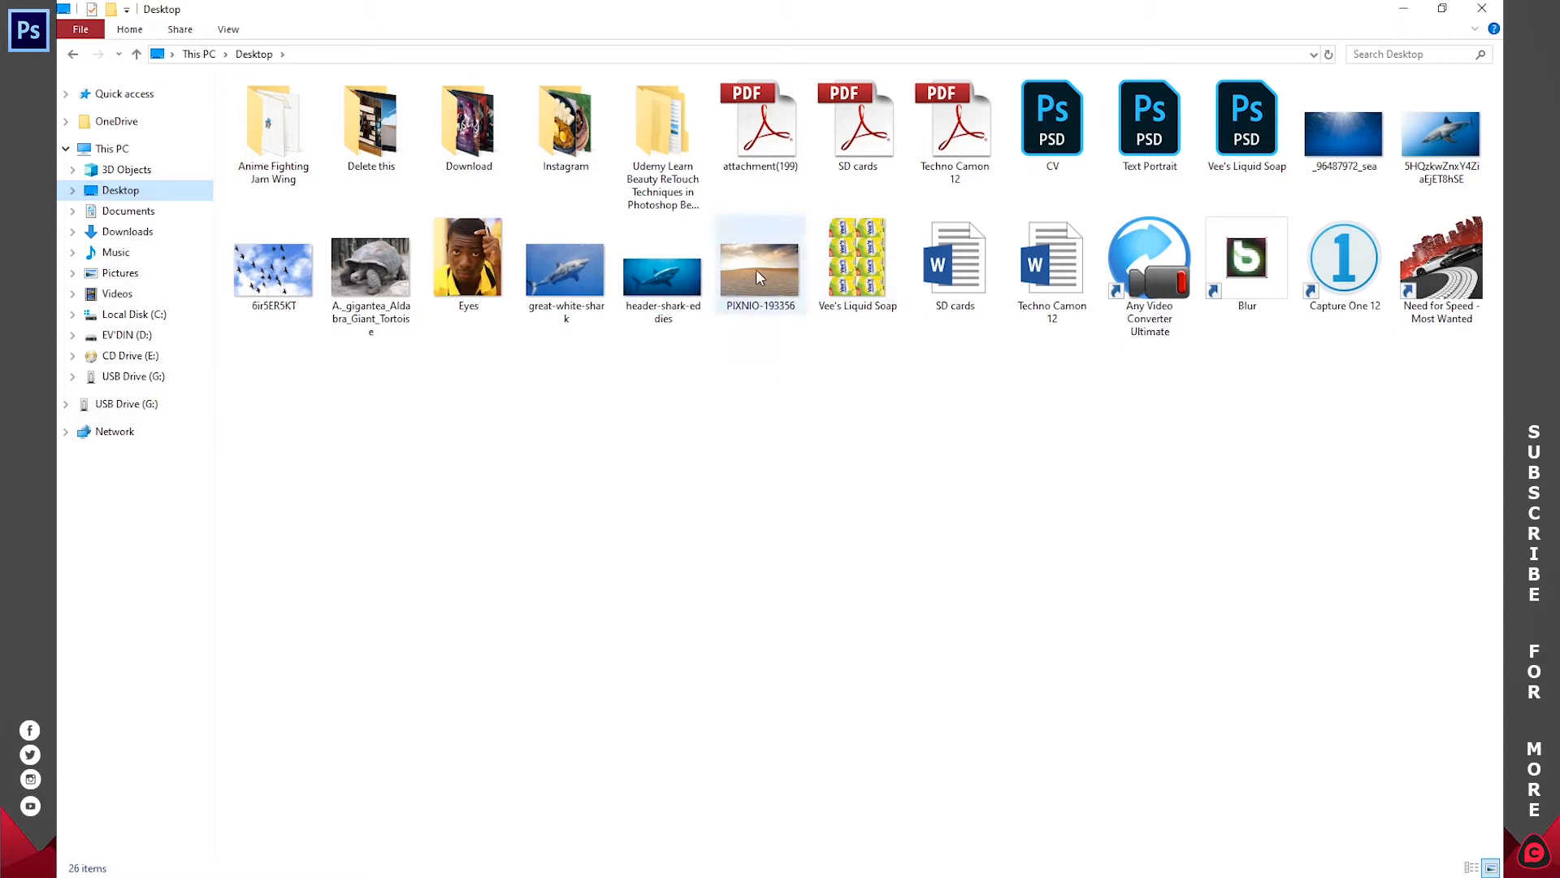
left_click_drag(763, 275, 619, 602)
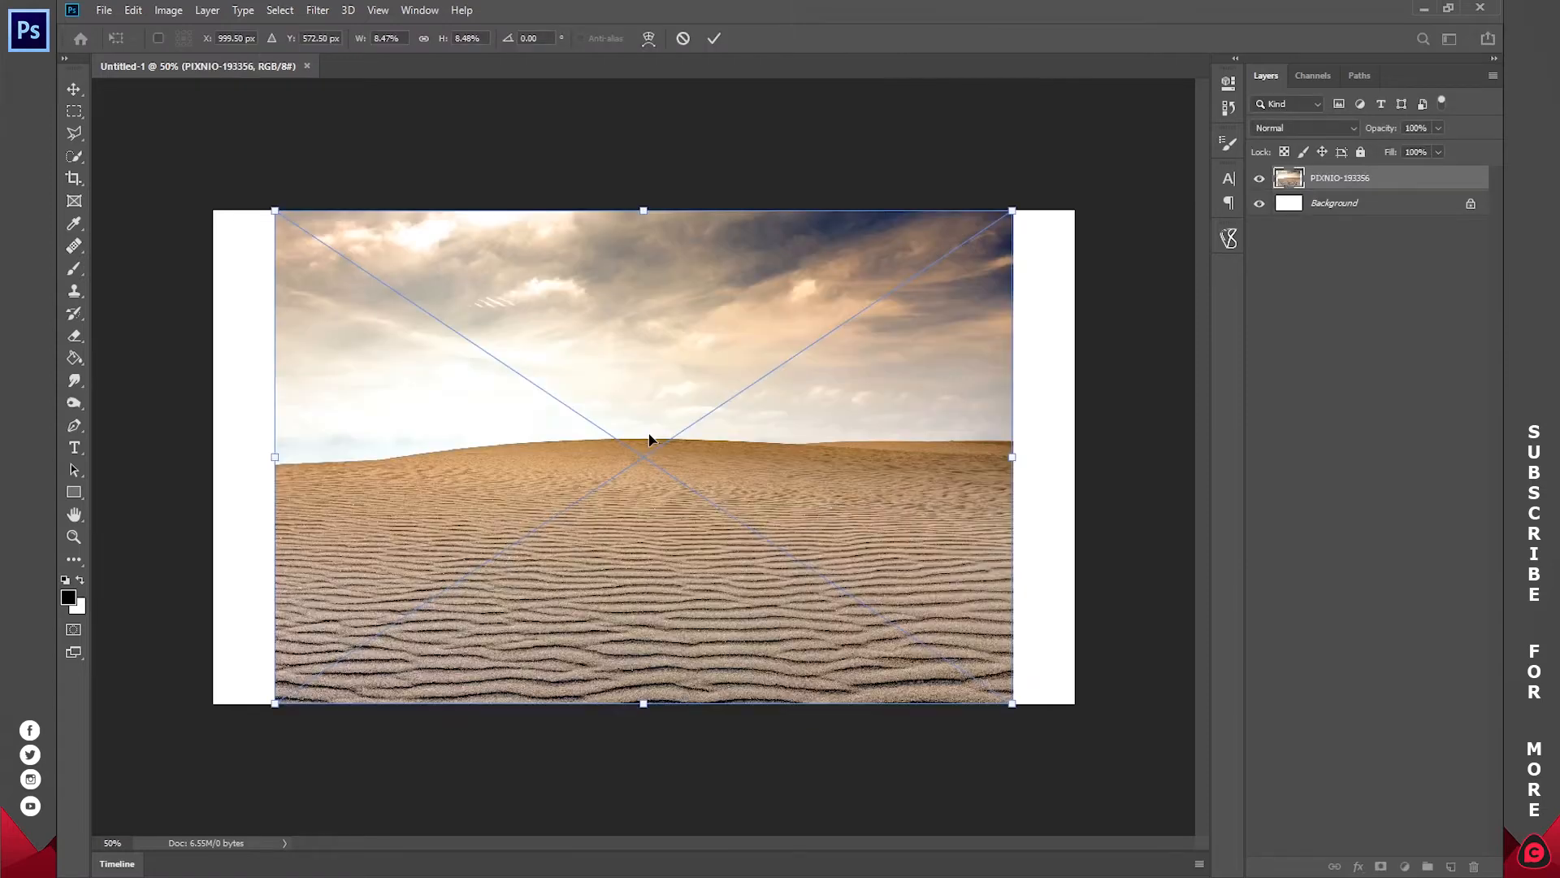
Step: Scale the placed desert image to 9.88% so it spans the canvas width, and move it up until its bottom edge meets the canvas bottom
left_click_drag(274, 460, 214, 457)
left_click_drag(1013, 457, 1072, 453)
left_click_drag(885, 533, 881, 498)
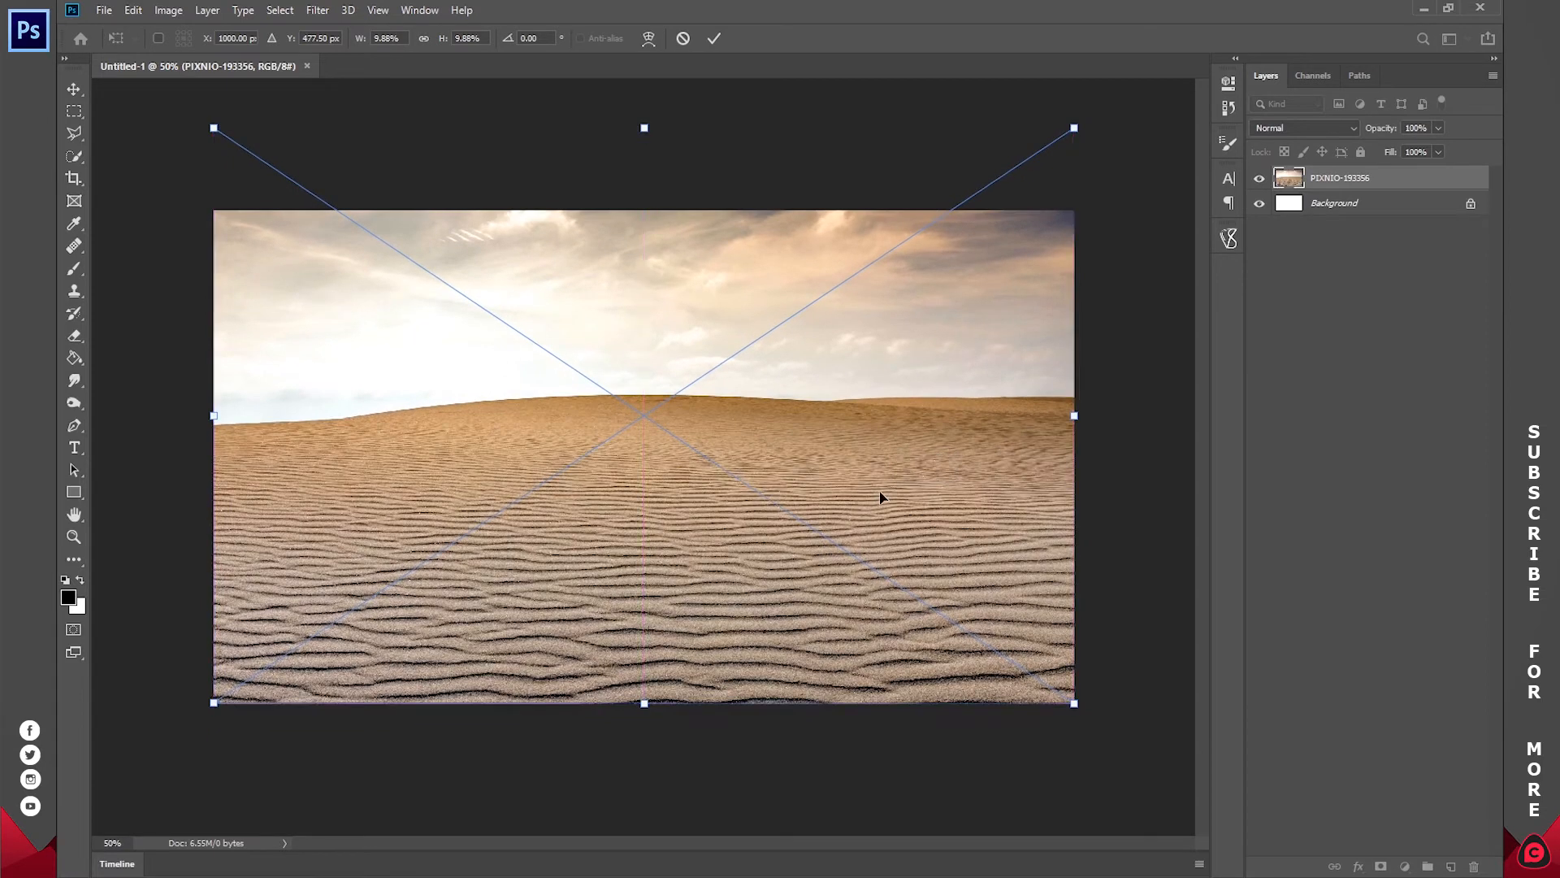
left_click(707, 39)
key("j")
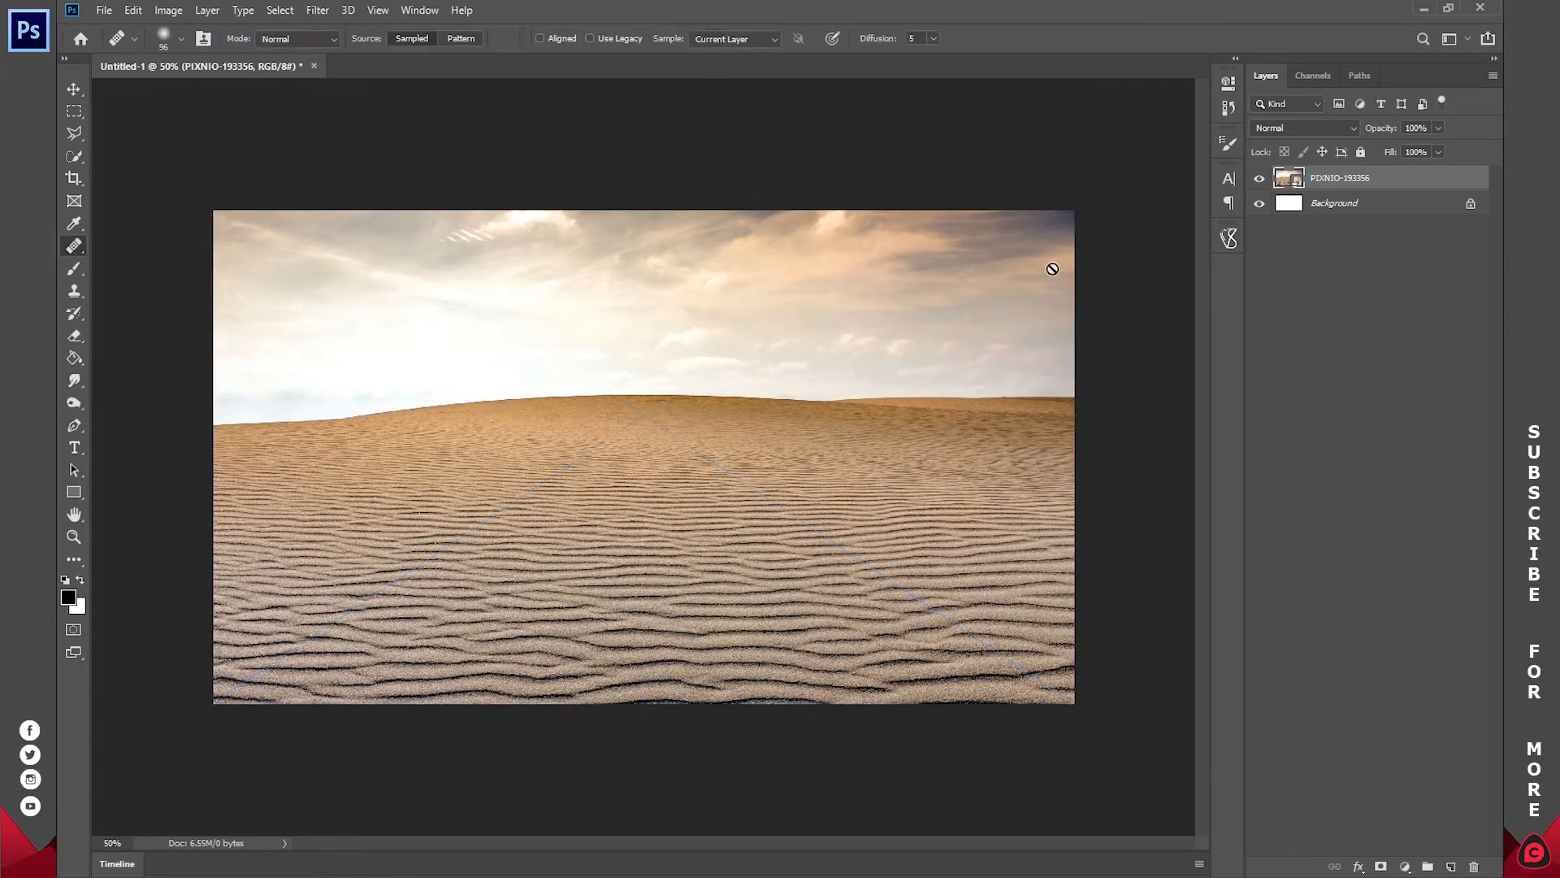
Step: Rename the desert image layer to BACKGROUND
double_click(1342, 182)
type("BA")
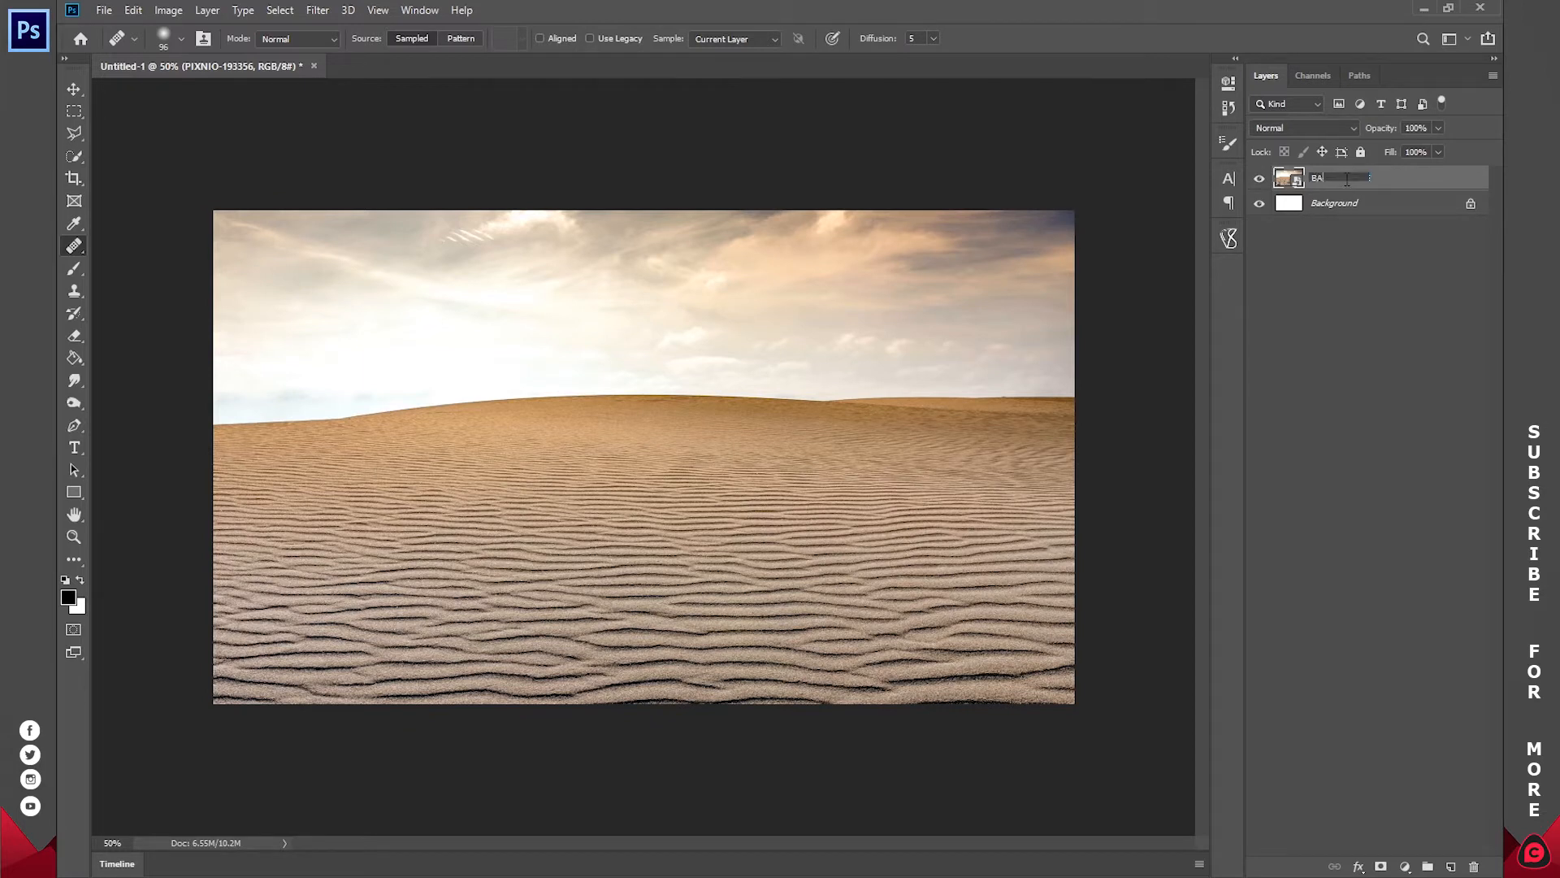
type("CKGROUND")
key("Return")
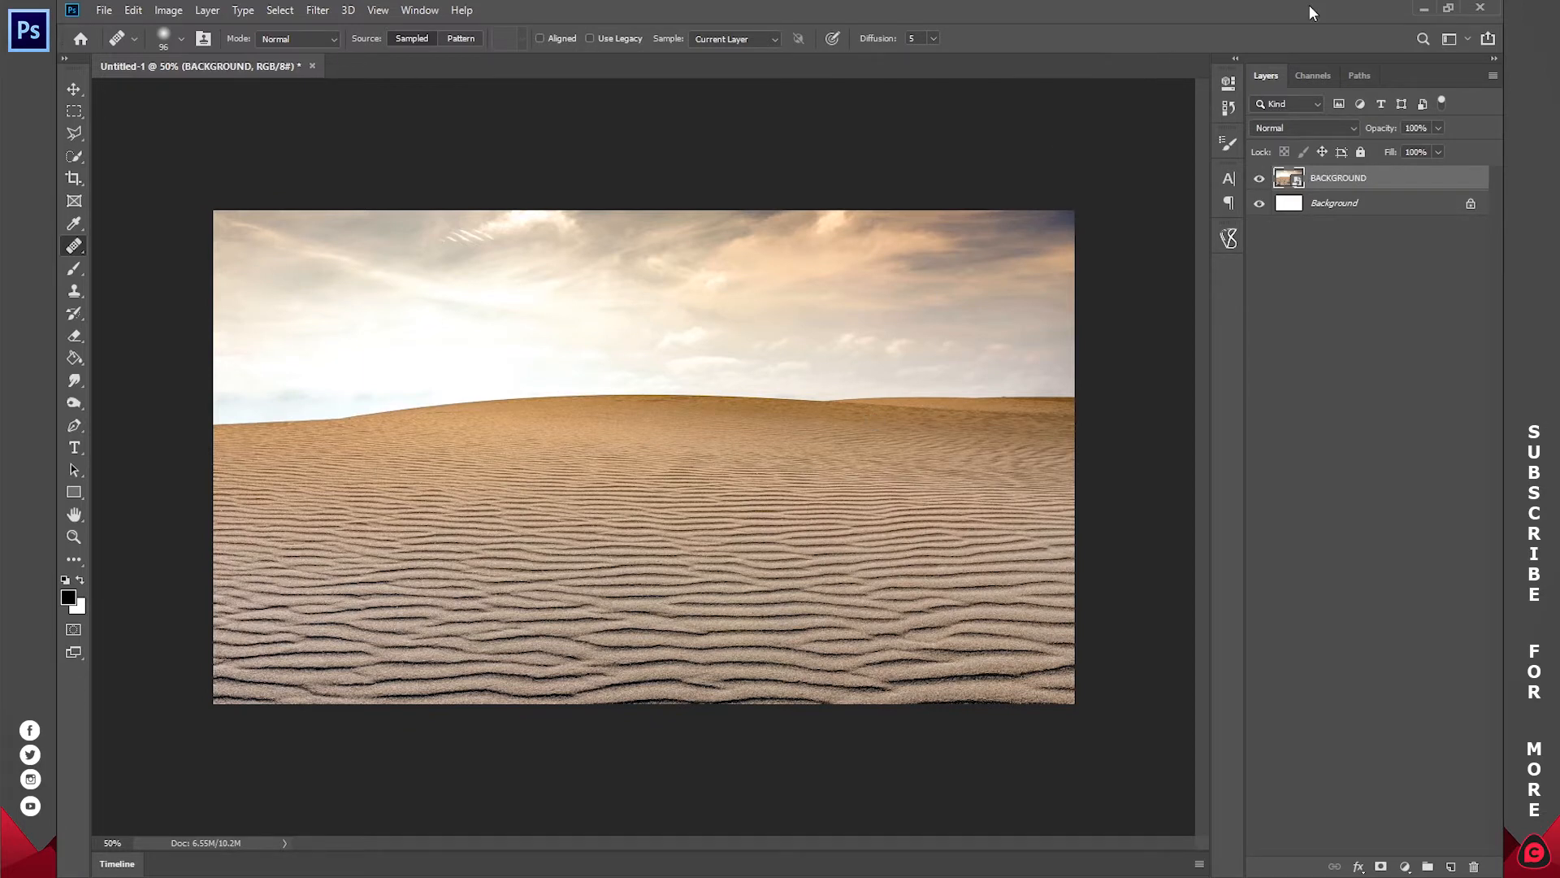
Step: Open the Desktop image A._gigantea_Aldabra_Giant_Tortoise.jpg as a separate document
left_click(1423, 8)
left_click_drag(371, 277, 358, 197)
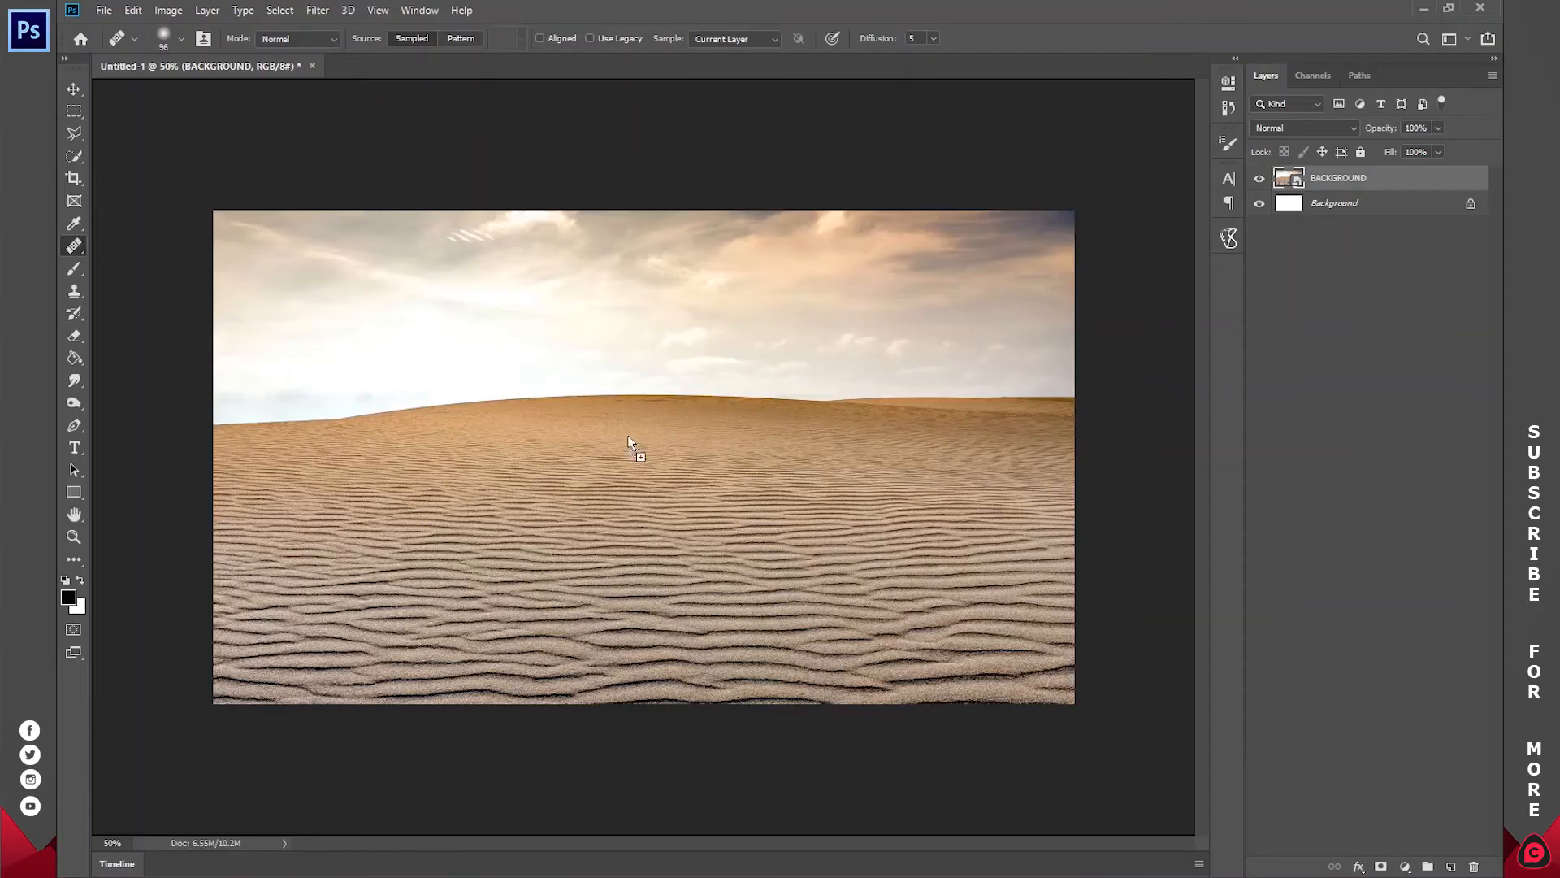
left_click_drag(576, 383, 573, 382)
left_click_drag(416, 65, 417, 61)
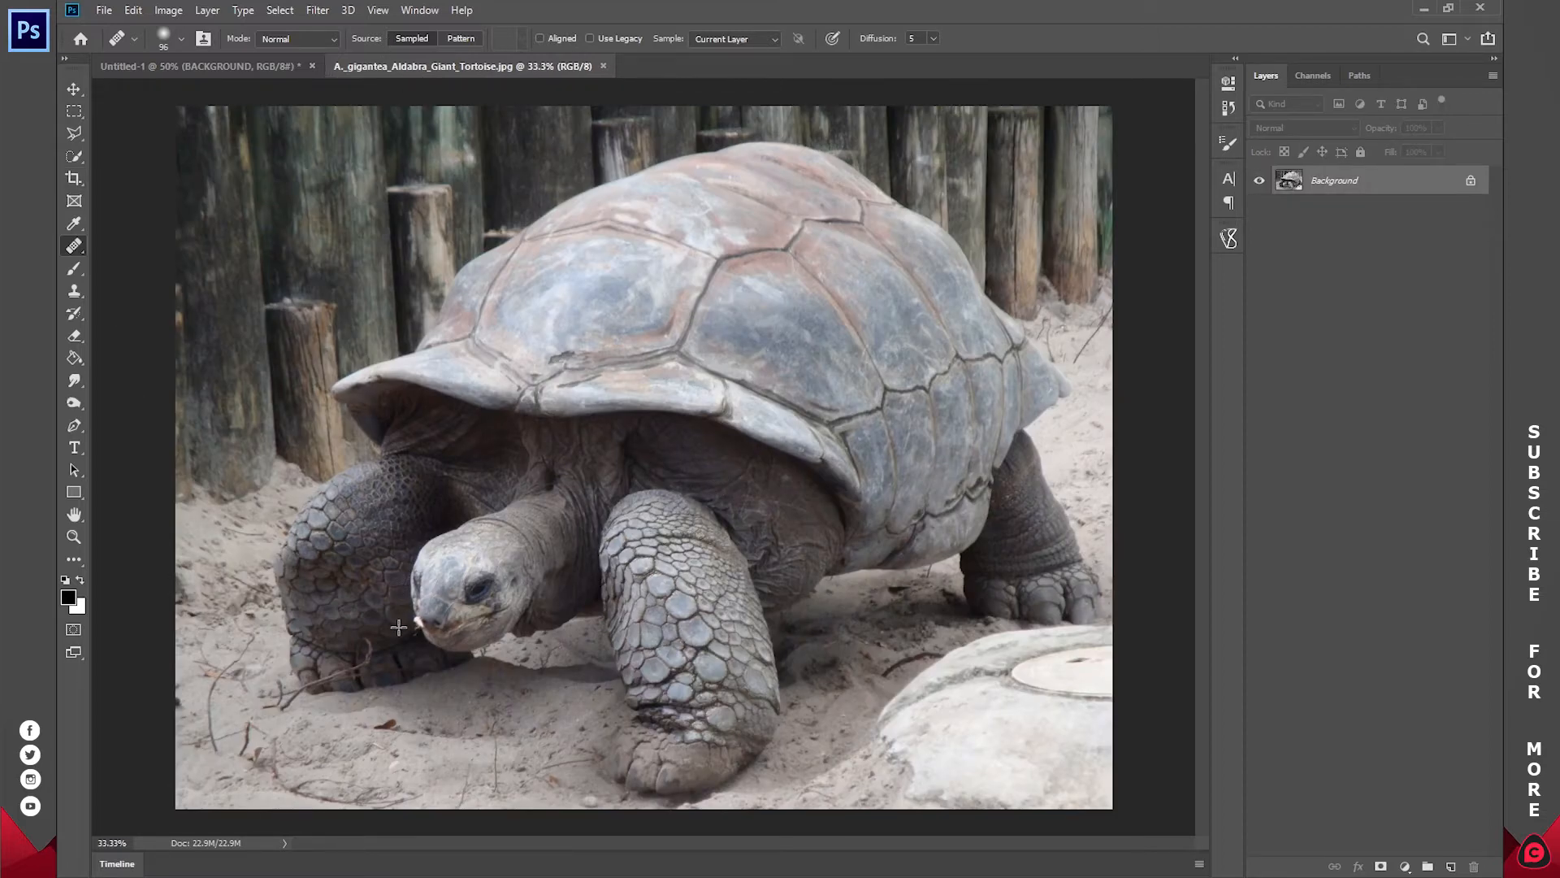
key("z")
left_click(338, 636)
left_click(338, 635)
left_click_drag(269, 577, 518, 469)
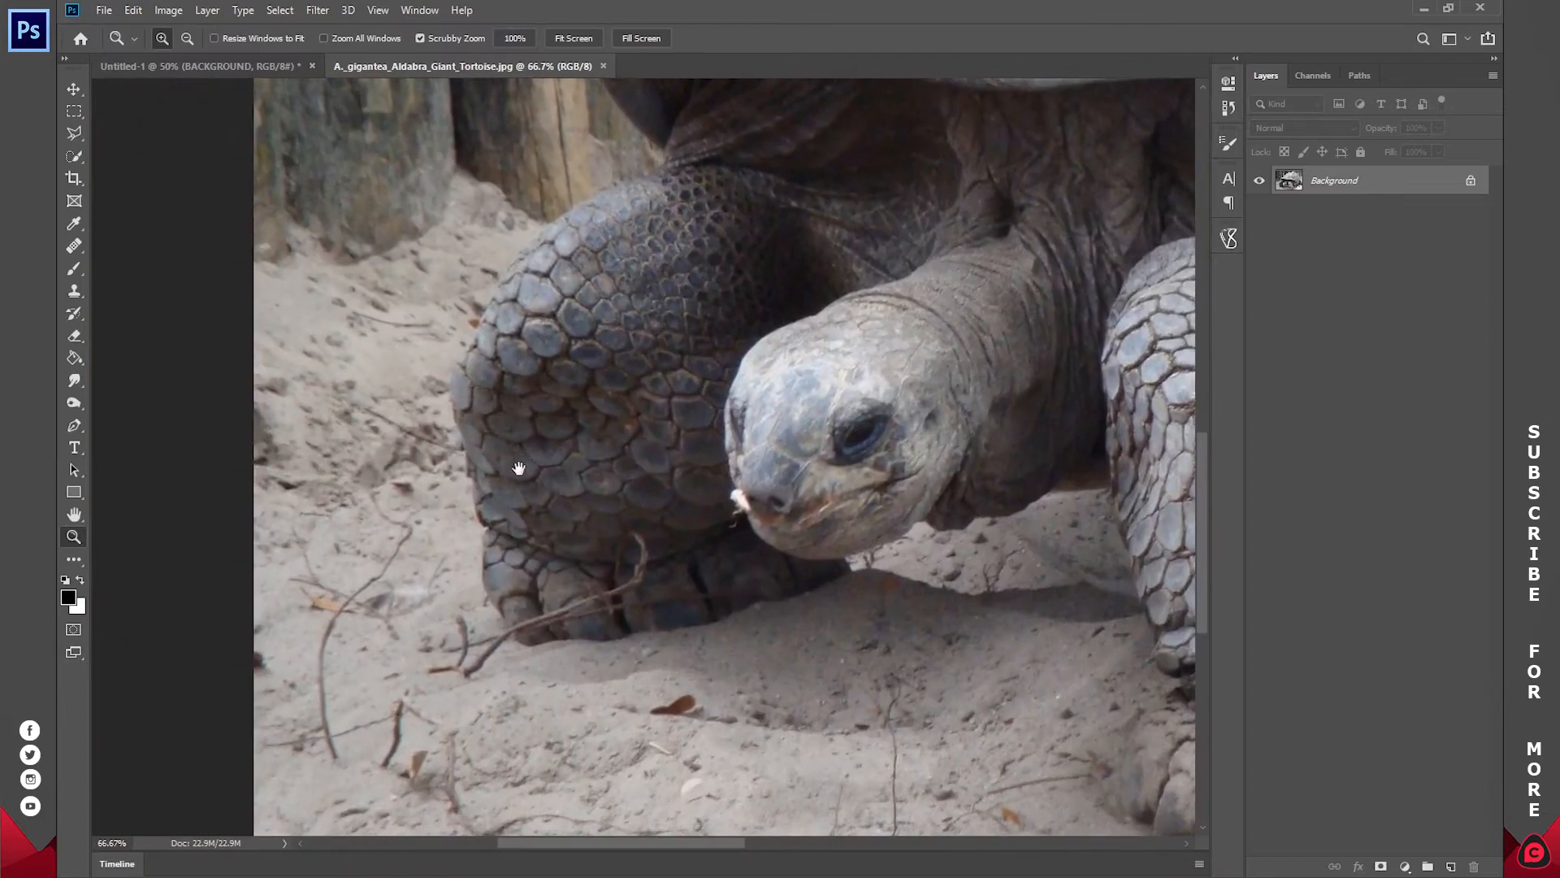
left_click(541, 536)
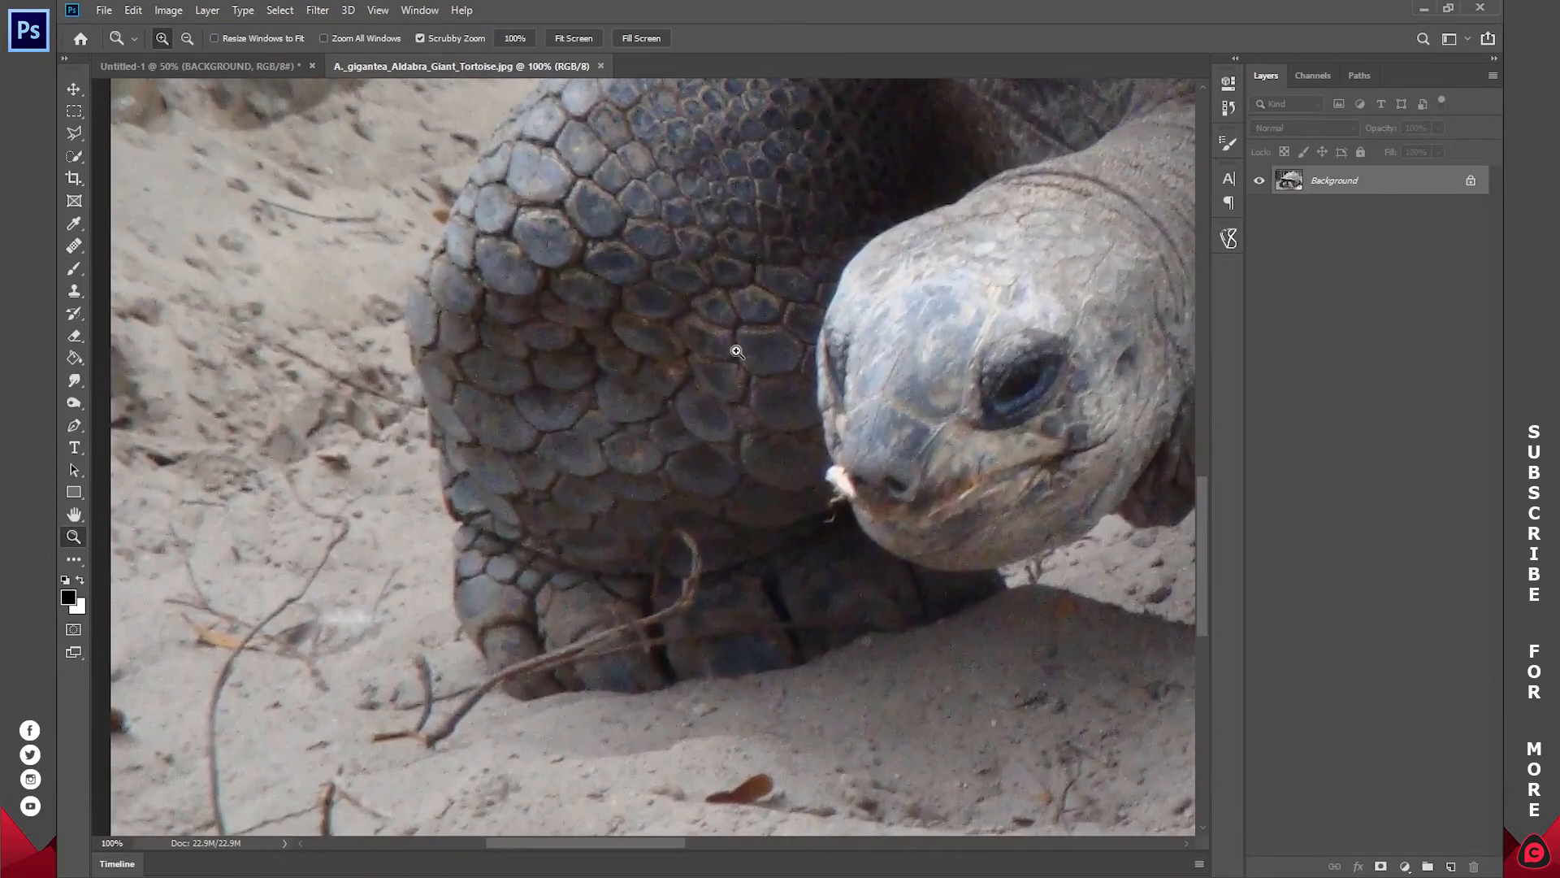
key("p")
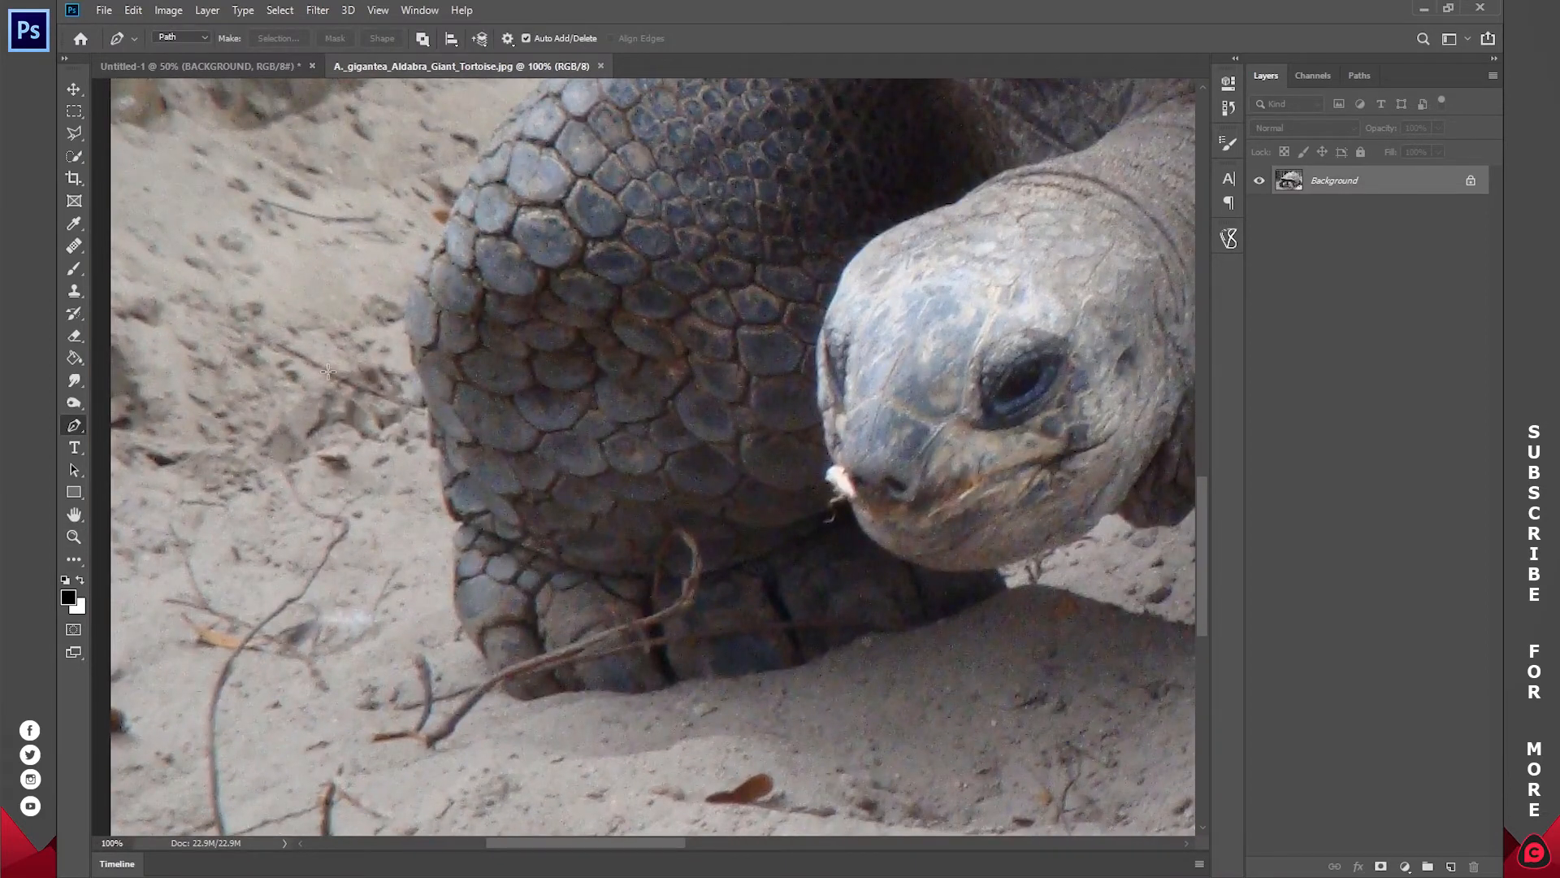
key("ctrl+0")
Step: Select the tortoise's upper shell and hind leg with the Quick Selection tool, refining the edge at the rear of the shell
key("w")
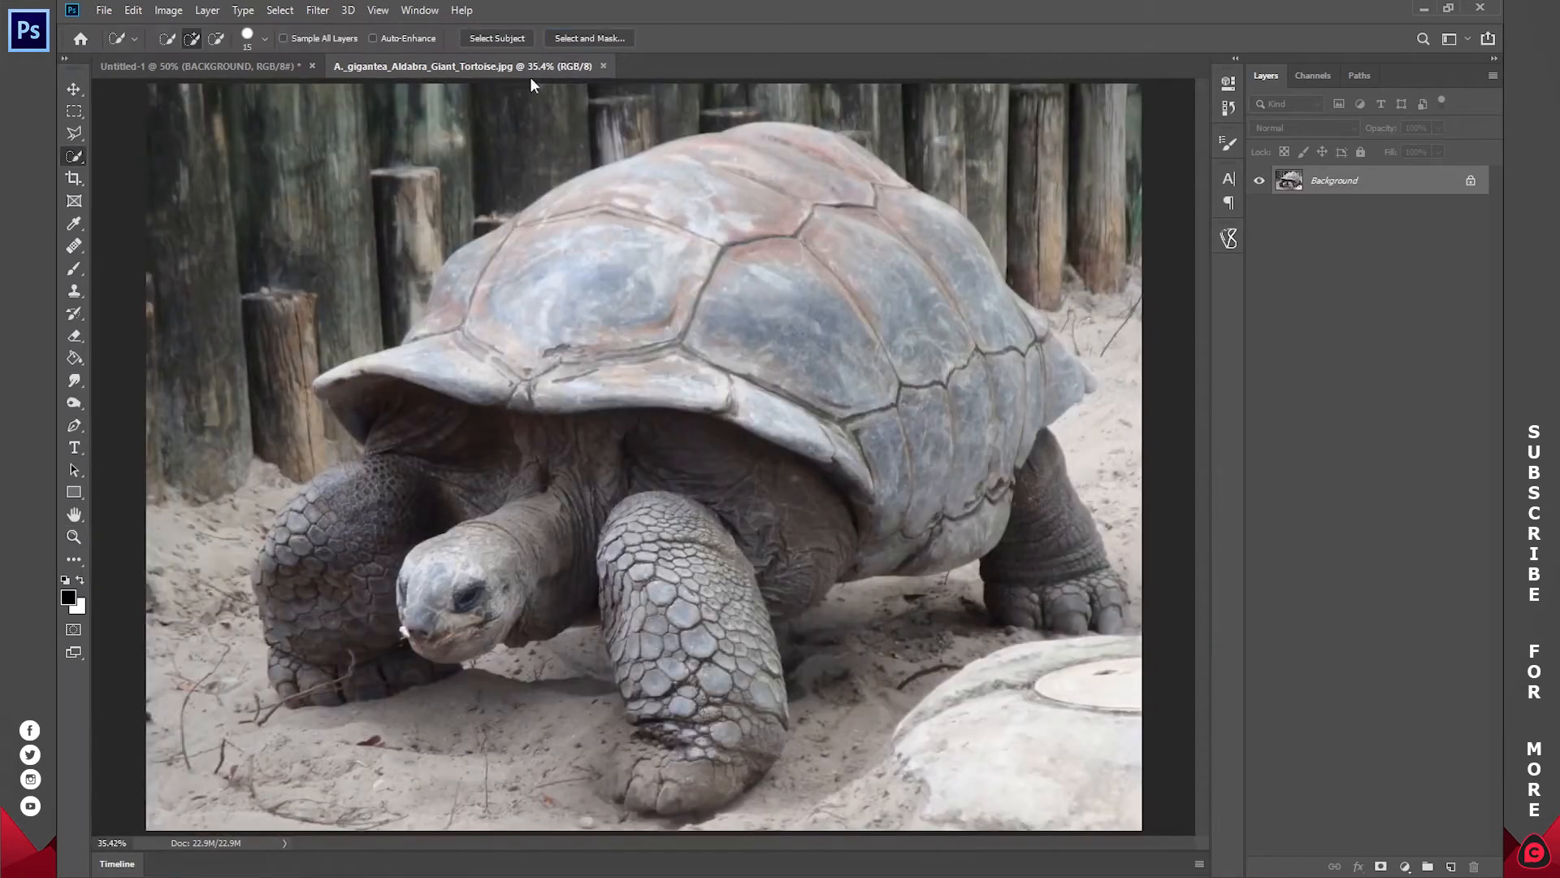
mouse_move(500, 358)
left_mouse_down()
mouse_move(680, 325)
mouse_move(756, 211)
mouse_move(776, 232)
mouse_move(715, 370)
mouse_move(988, 411)
mouse_move(1056, 321)
mouse_move(1081, 378)
mouse_move(1049, 331)
left_mouse_up()
key("alt")
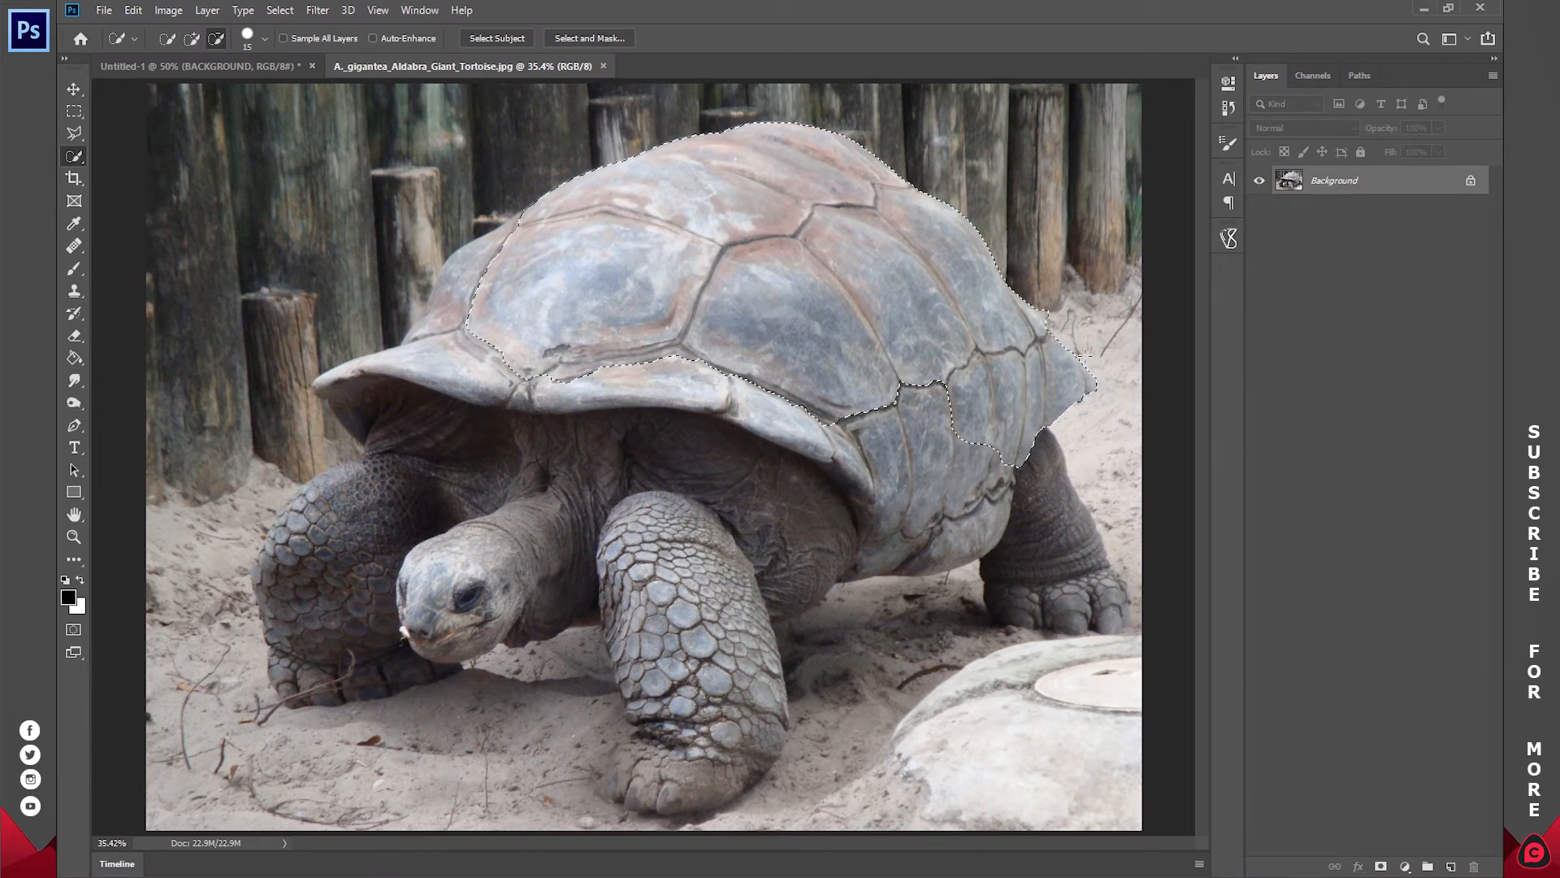
left_click_drag(1080, 361, 1047, 319)
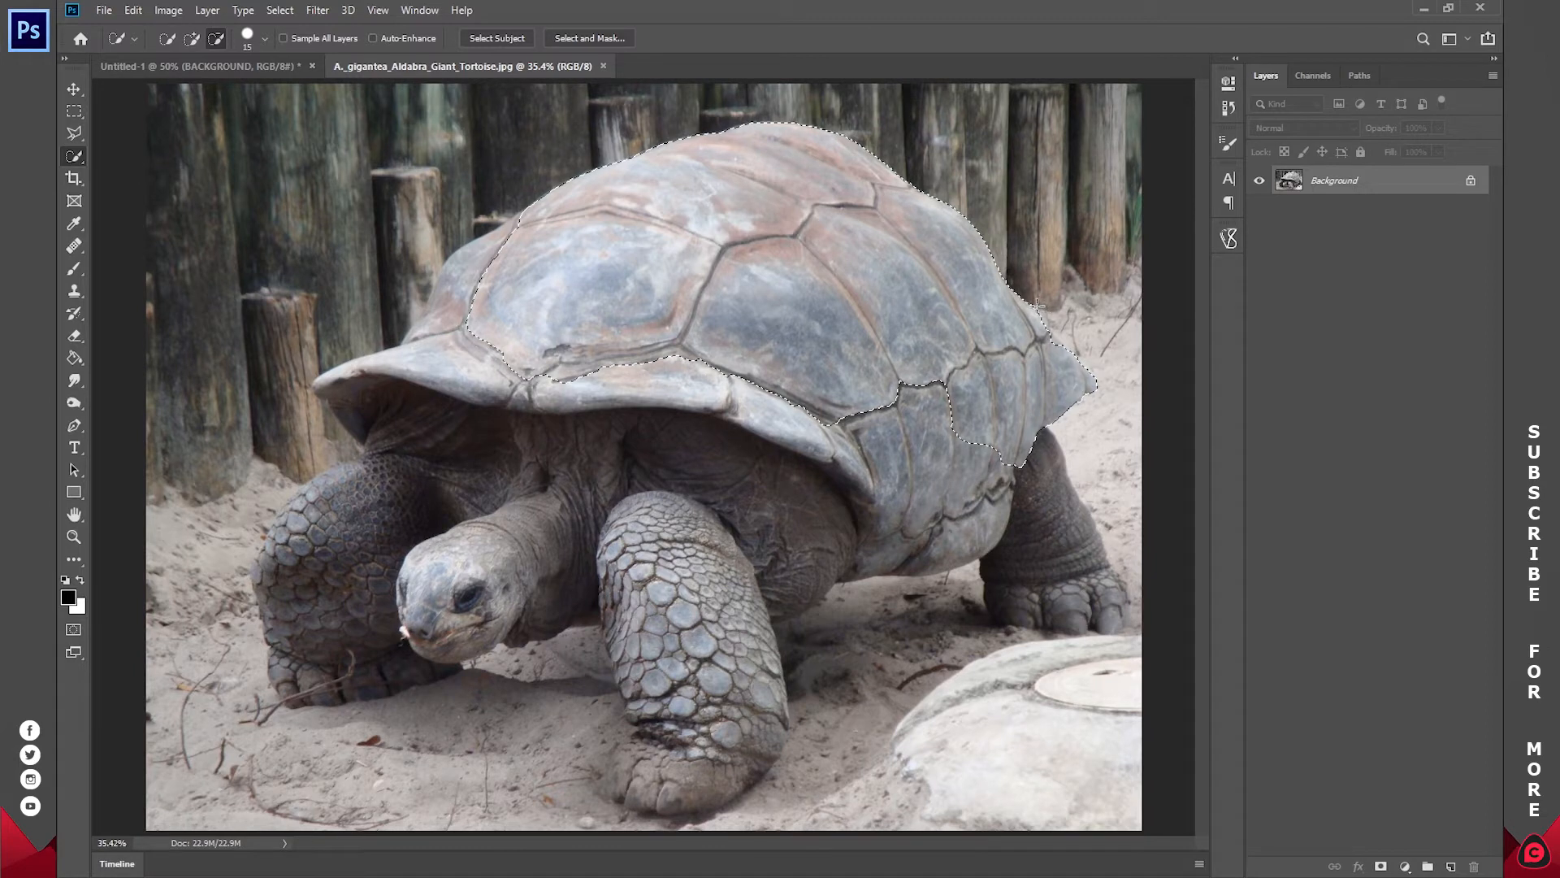
mouse_move(1005, 497)
left_mouse_down()
mouse_move(1075, 596)
mouse_move(1115, 605)
left_mouse_up()
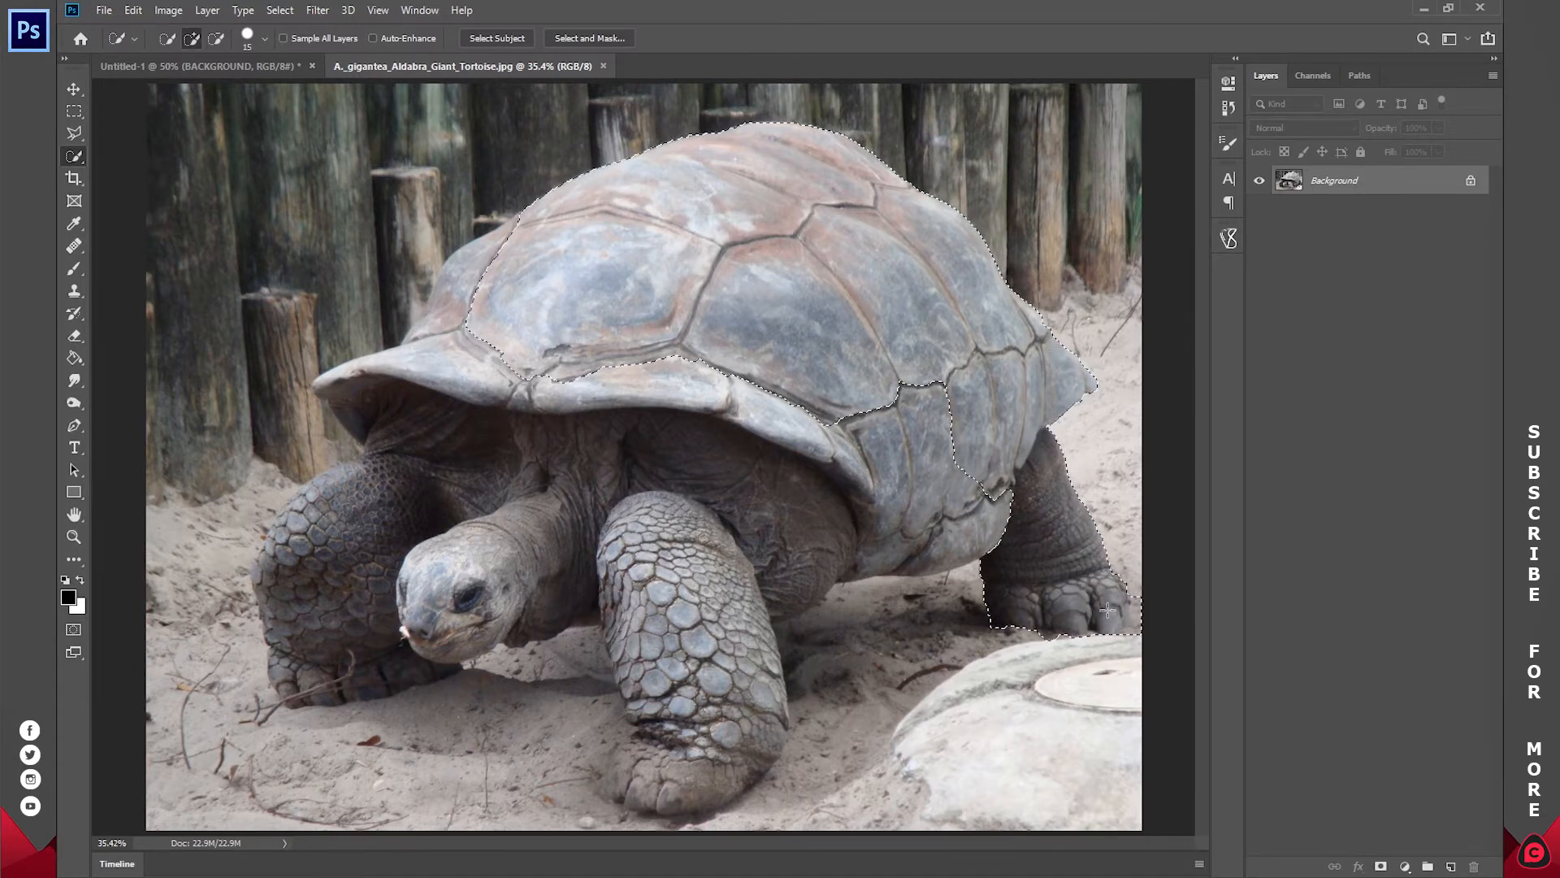
Step: Extend the selection over the tortoise's remaining shell, head and front legs, and subtract the background beside the shell and the sand between the legs
mouse_move(966, 508)
left_mouse_down()
mouse_move(914, 471)
mouse_move(703, 553)
mouse_move(719, 699)
mouse_move(687, 768)
mouse_move(715, 763)
left_mouse_up()
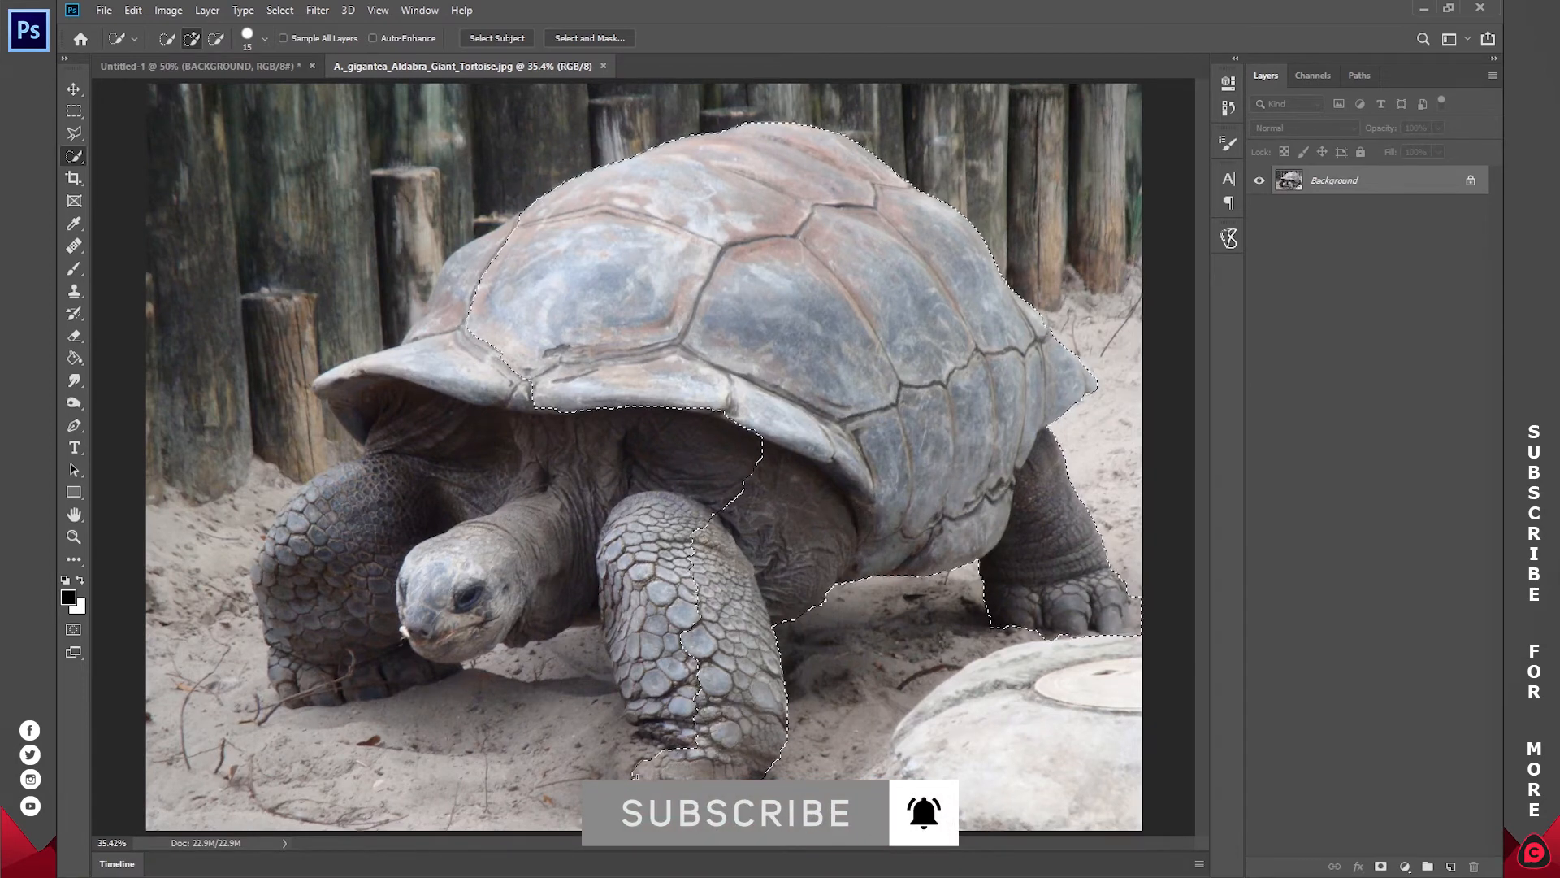
mouse_move(611, 773)
left_mouse_down()
mouse_move(669, 693)
mouse_move(628, 548)
mouse_move(663, 559)
mouse_move(658, 509)
mouse_move(570, 481)
mouse_move(489, 533)
mouse_move(476, 579)
mouse_move(437, 602)
mouse_move(369, 567)
mouse_move(344, 654)
mouse_move(297, 525)
mouse_move(261, 569)
left_mouse_up()
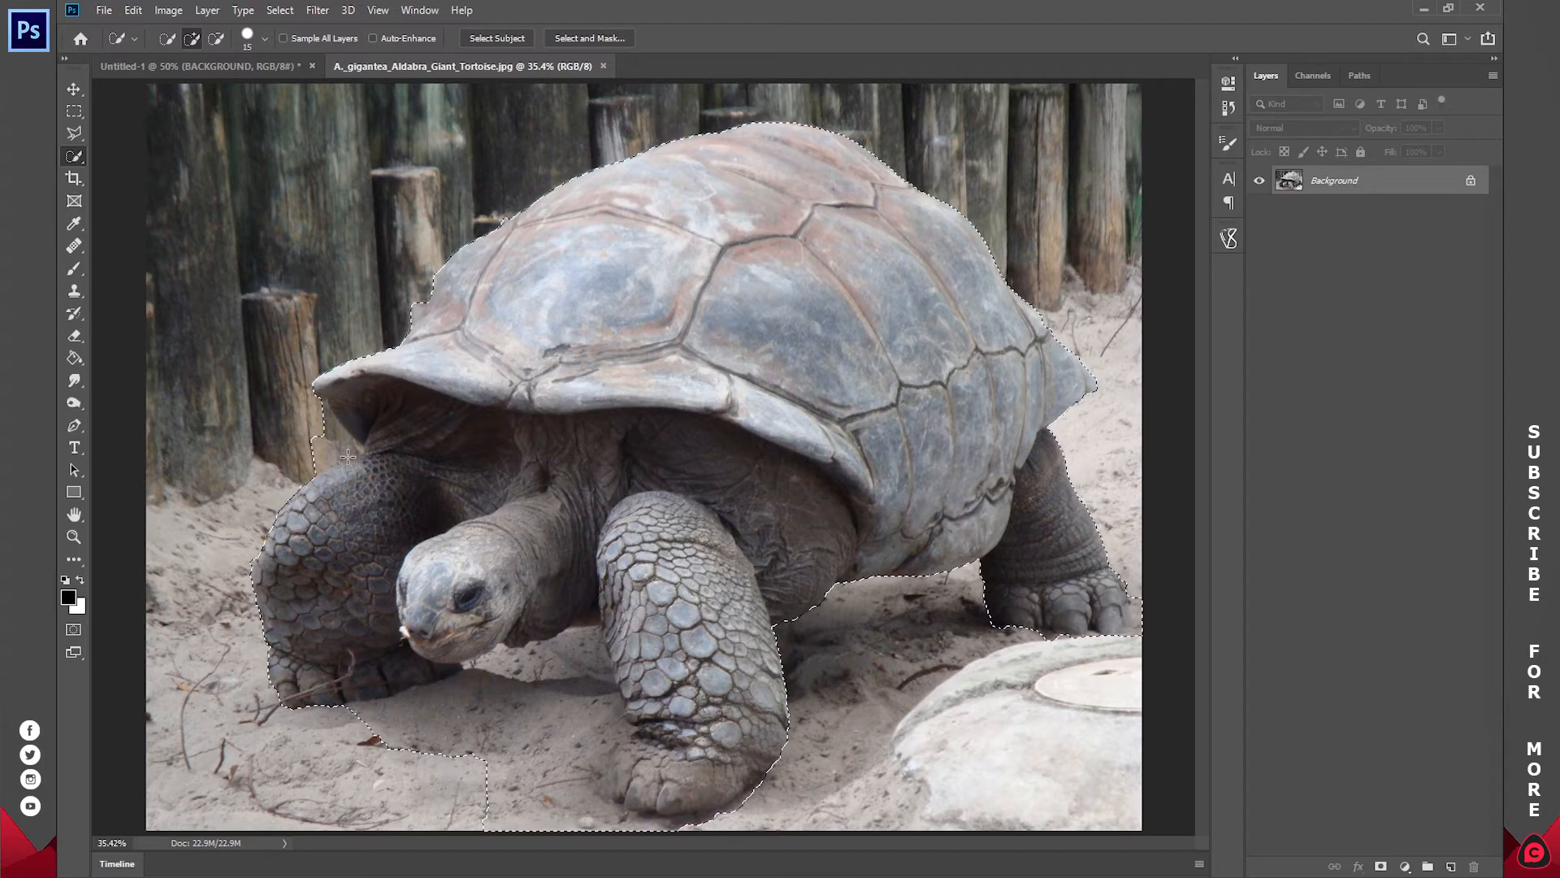
mouse_move(321, 431)
left_mouse_down("alt")
mouse_move(358, 459)
mouse_move(324, 411)
left_mouse_up("alt")
mouse_move(466, 727)
left_mouse_down("alt")
mouse_move(557, 666)
mouse_move(573, 764)
mouse_move(538, 819)
mouse_move(515, 788)
mouse_move(505, 806)
left_mouse_up("alt")
left_click_drag(637, 733, 611, 643)
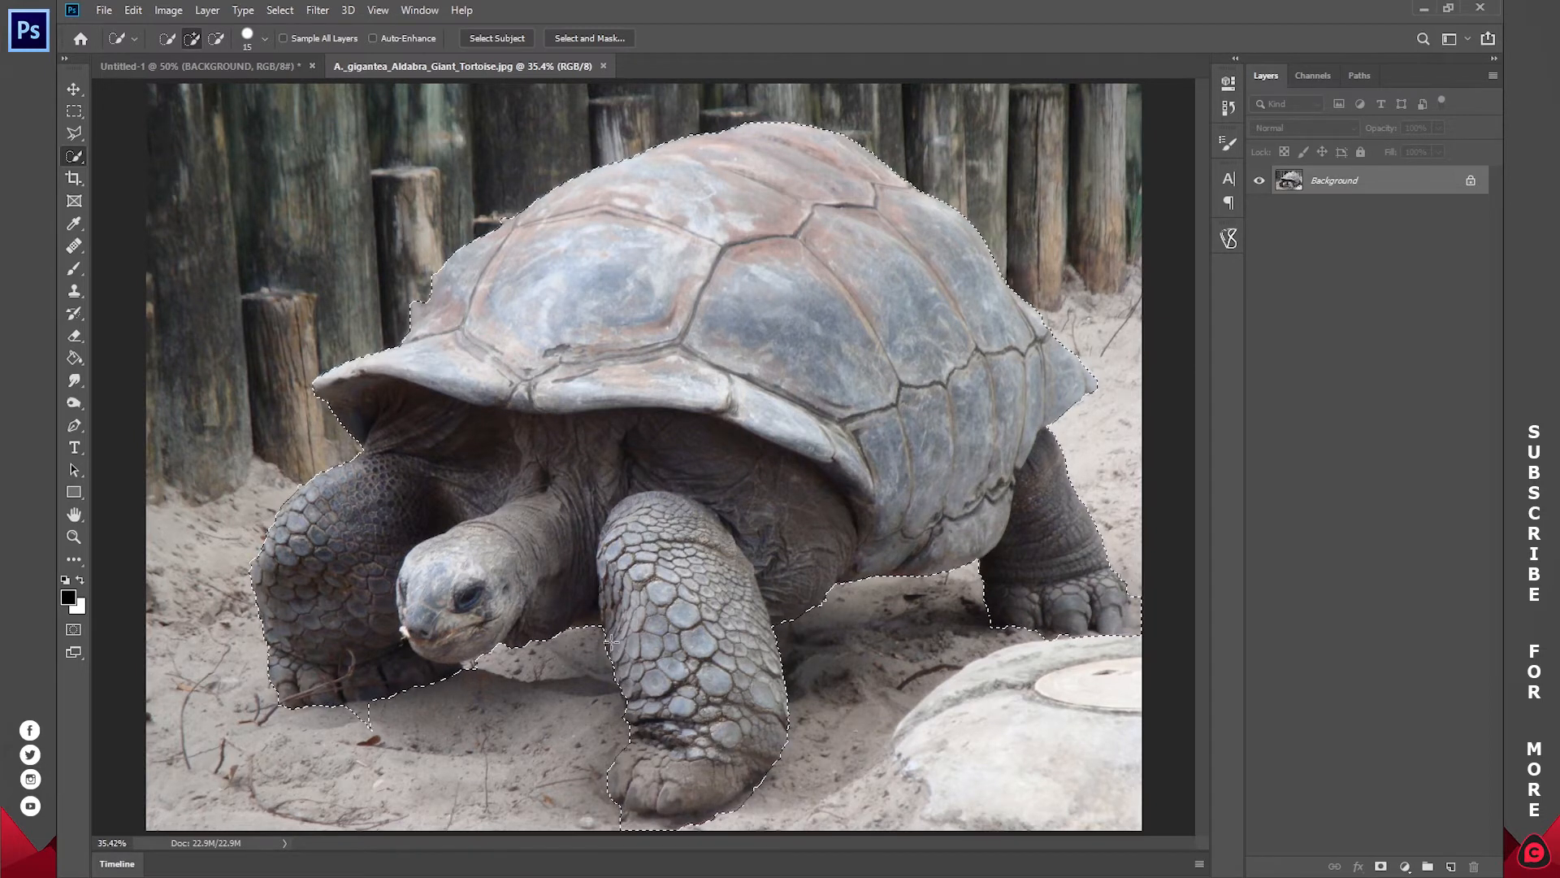
Step: Subtract the remaining sand beside the far front foot from the selection and mask the layer to the selected tortoise
key("alt")
key("alt")
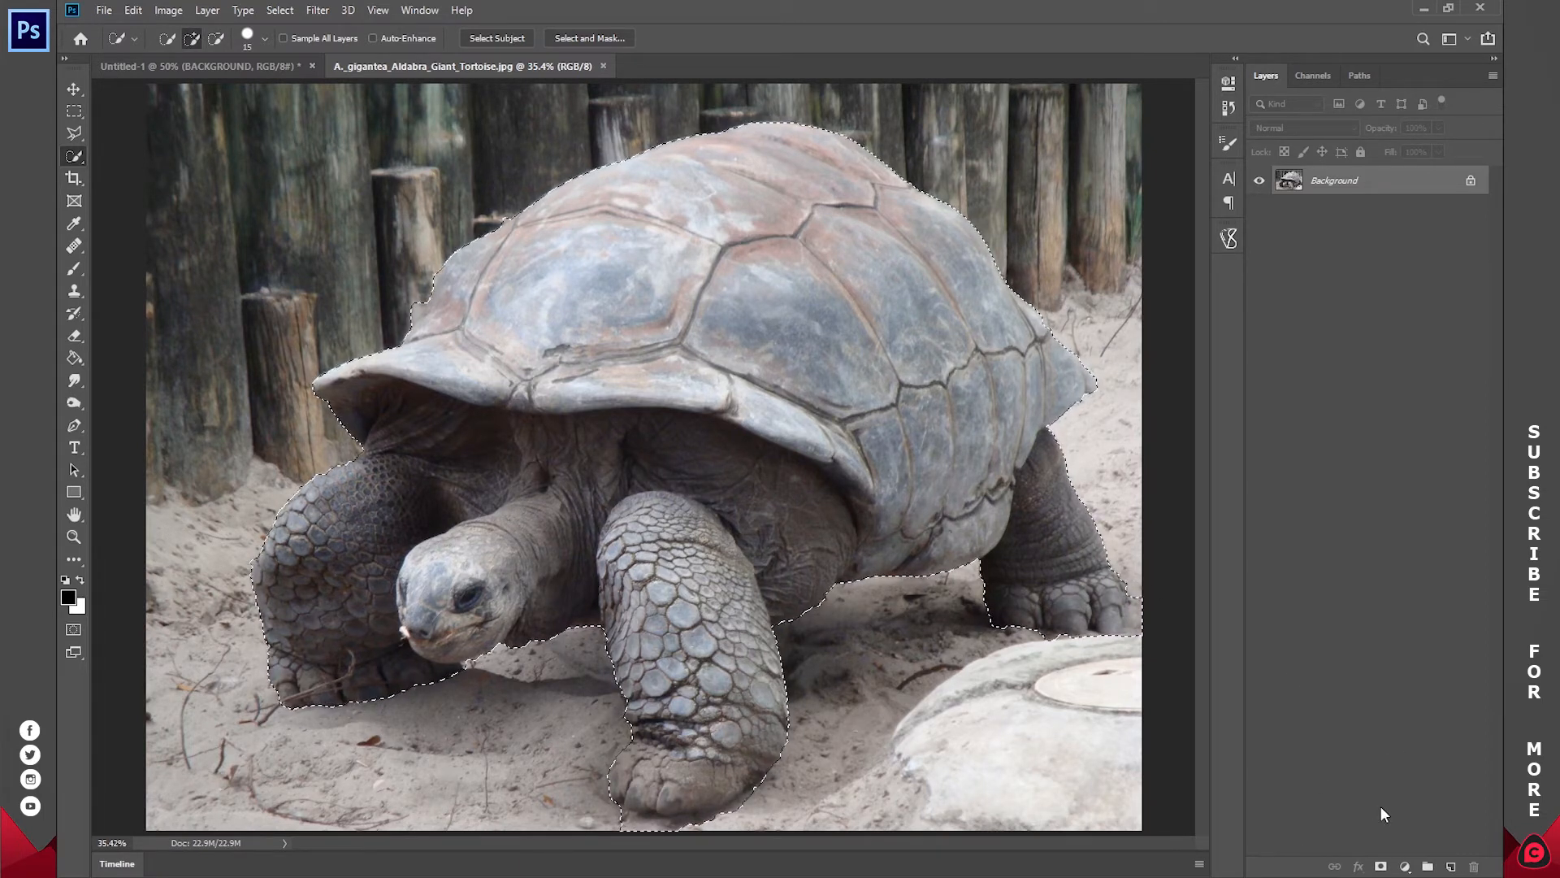
left_click(1380, 866)
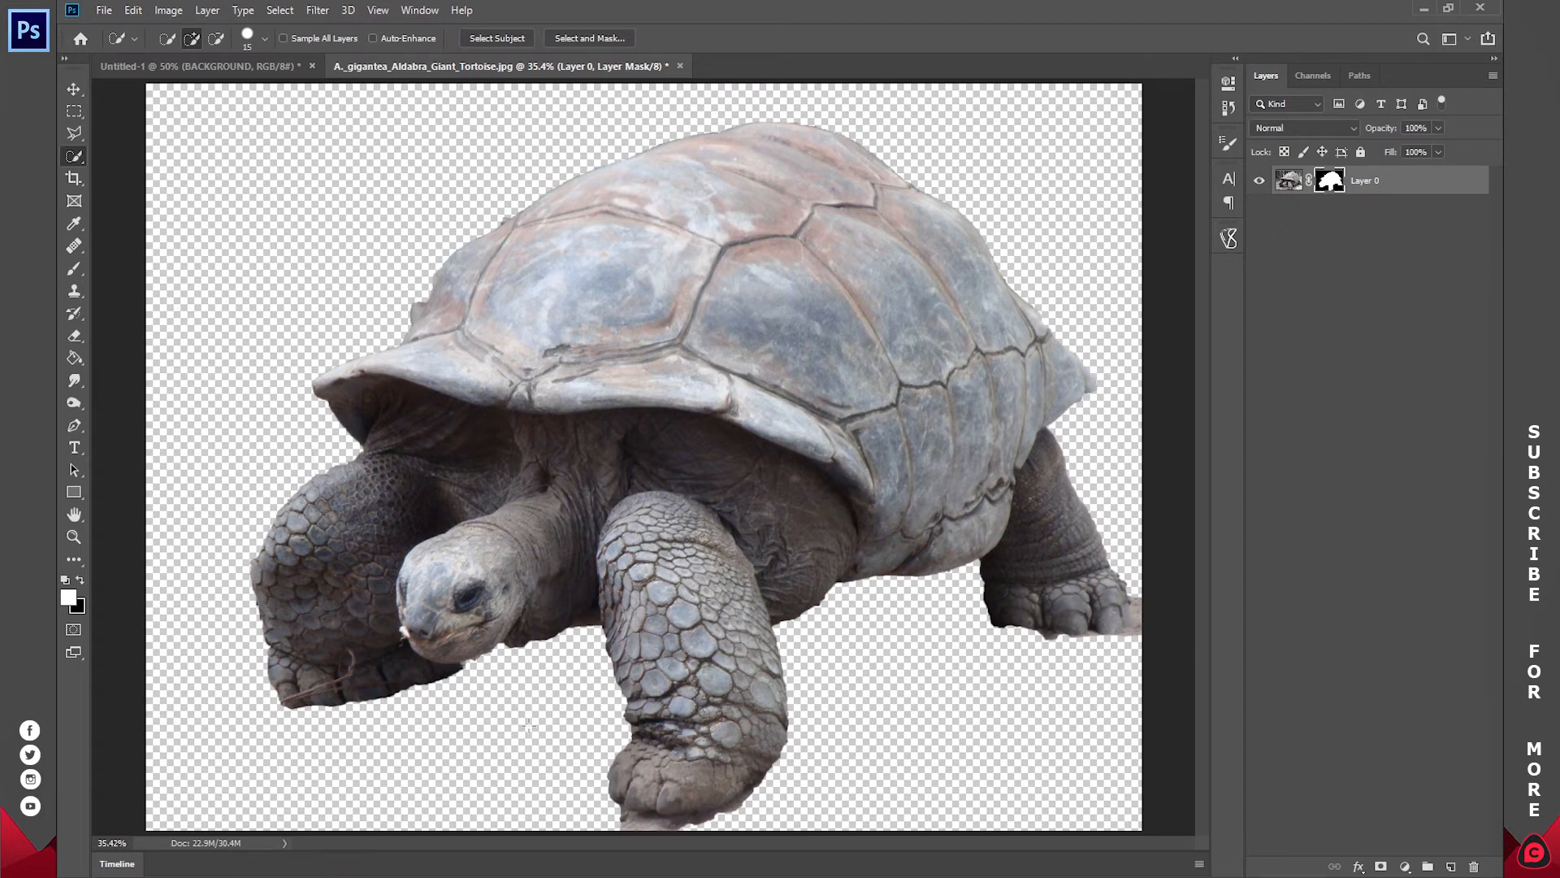
key("z")
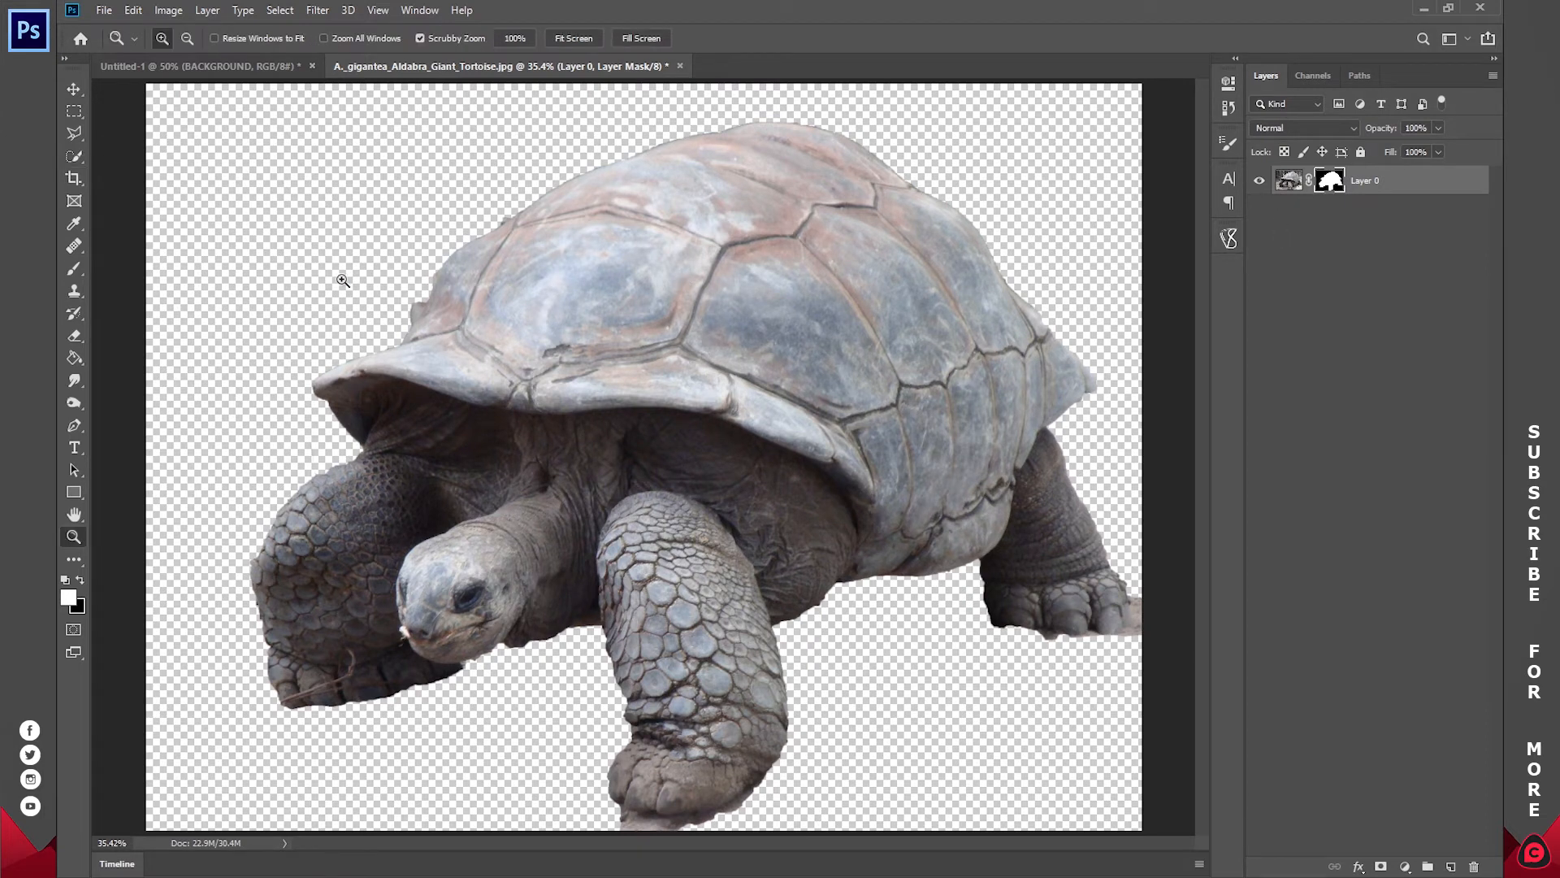
left_click_drag(358, 280, 635, 325)
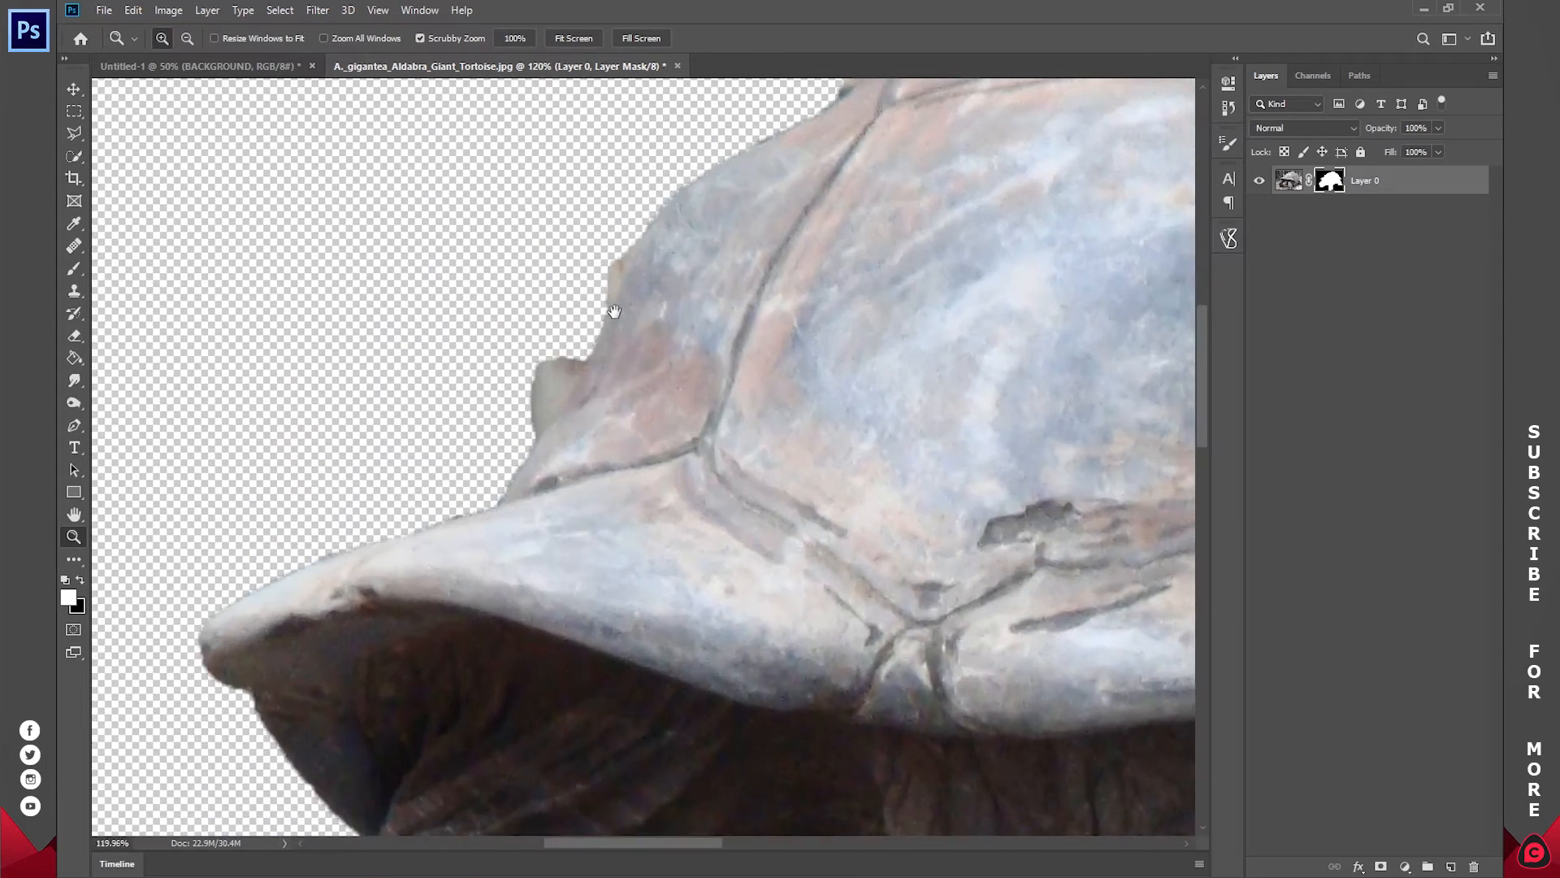
key("b")
right_click(683, 327)
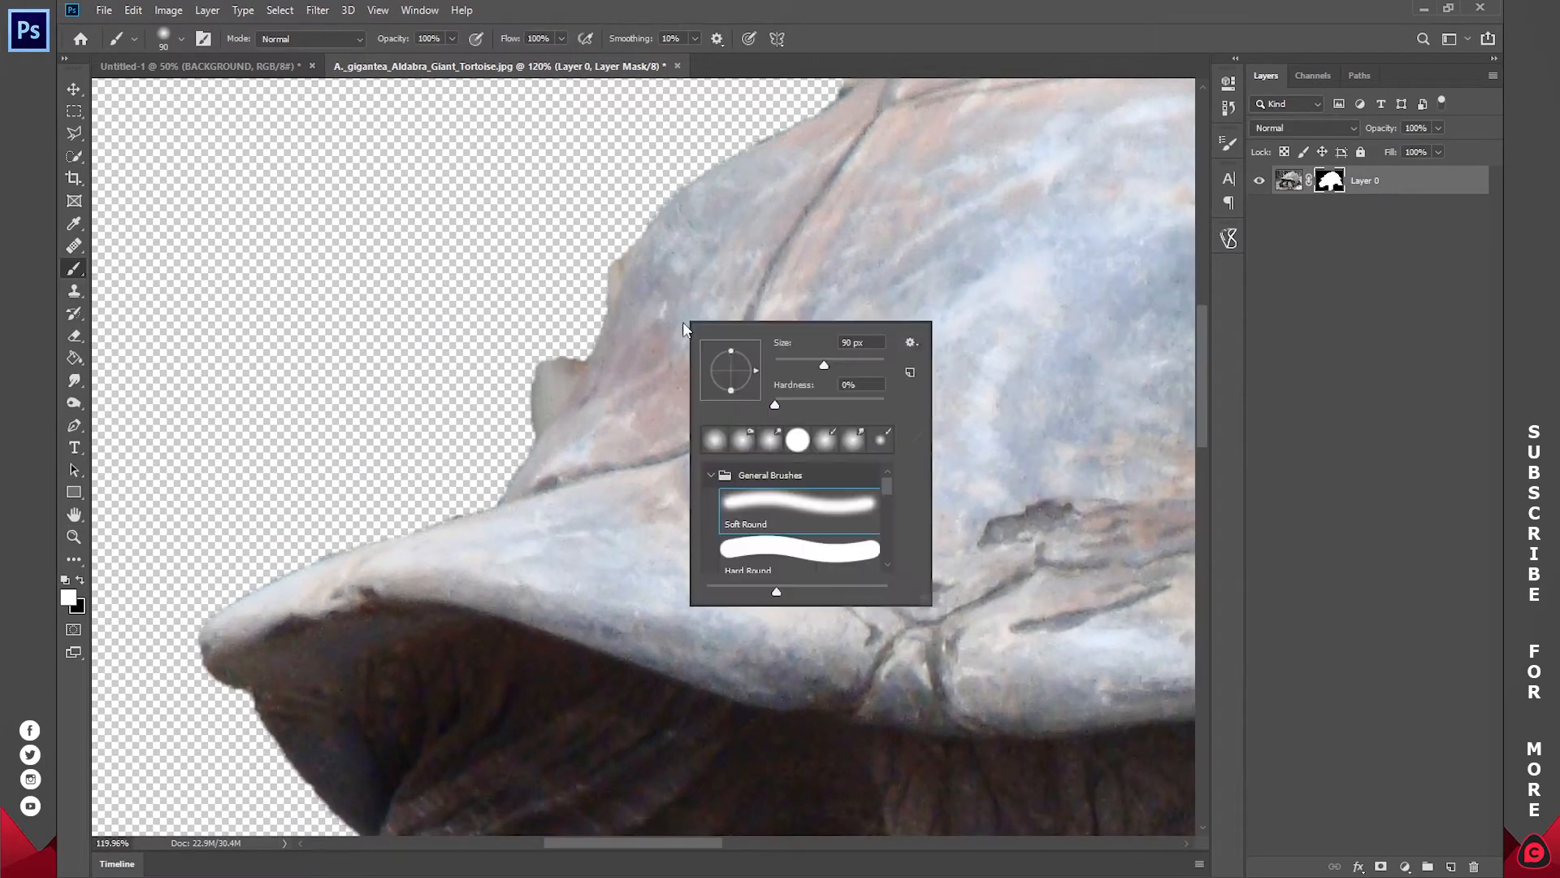
mouse_move(621, 309)
left_mouse_down()
mouse_move(594, 281)
mouse_move(583, 359)
mouse_move(579, 341)
mouse_move(541, 348)
mouse_move(578, 263)
mouse_move(579, 334)
mouse_move(608, 243)
mouse_move(585, 201)
mouse_move(484, 329)
mouse_move(623, 281)
mouse_move(487, 488)
left_mouse_up()
key("ctrl+z")
key("z")
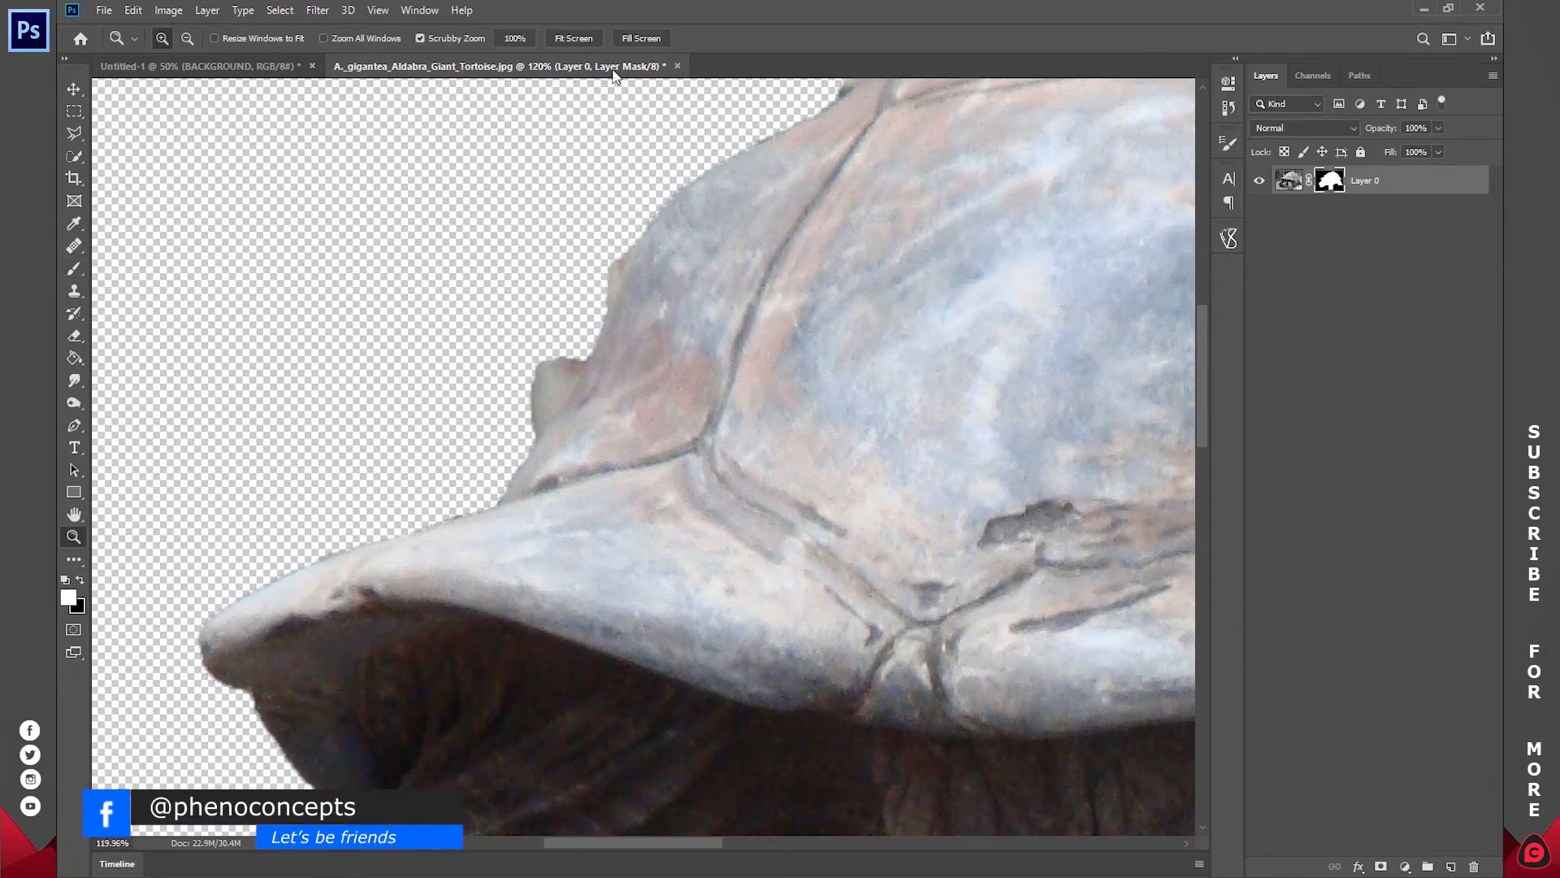
left_click(573, 39)
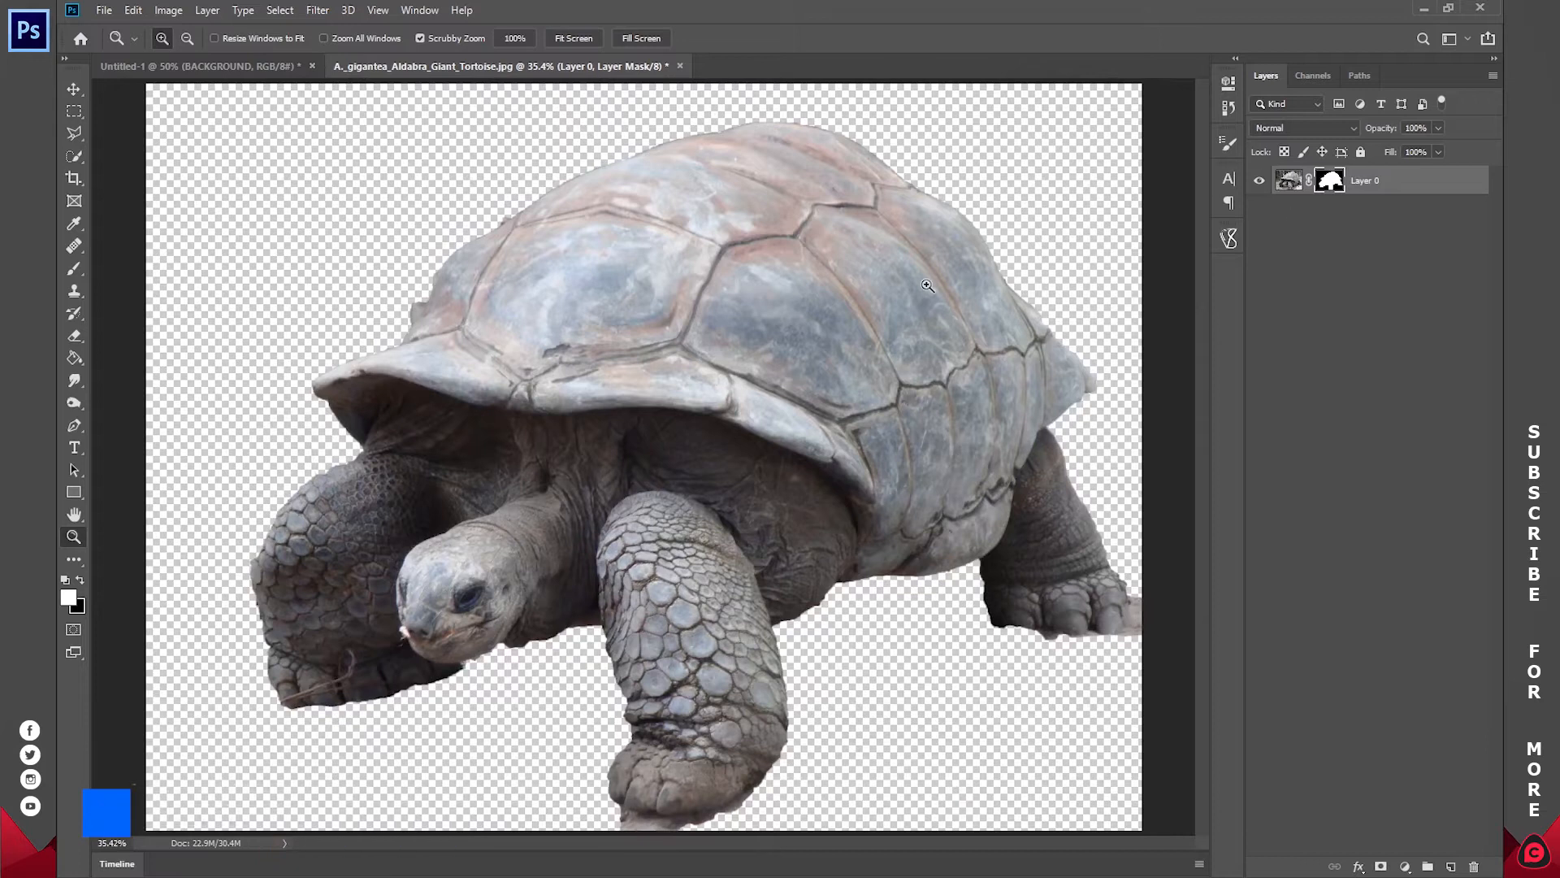
Step: Apply the tortoise layer's mask and add a white (ffffff) Solid Color fill layer beneath the tortoise
right_click(1330, 180)
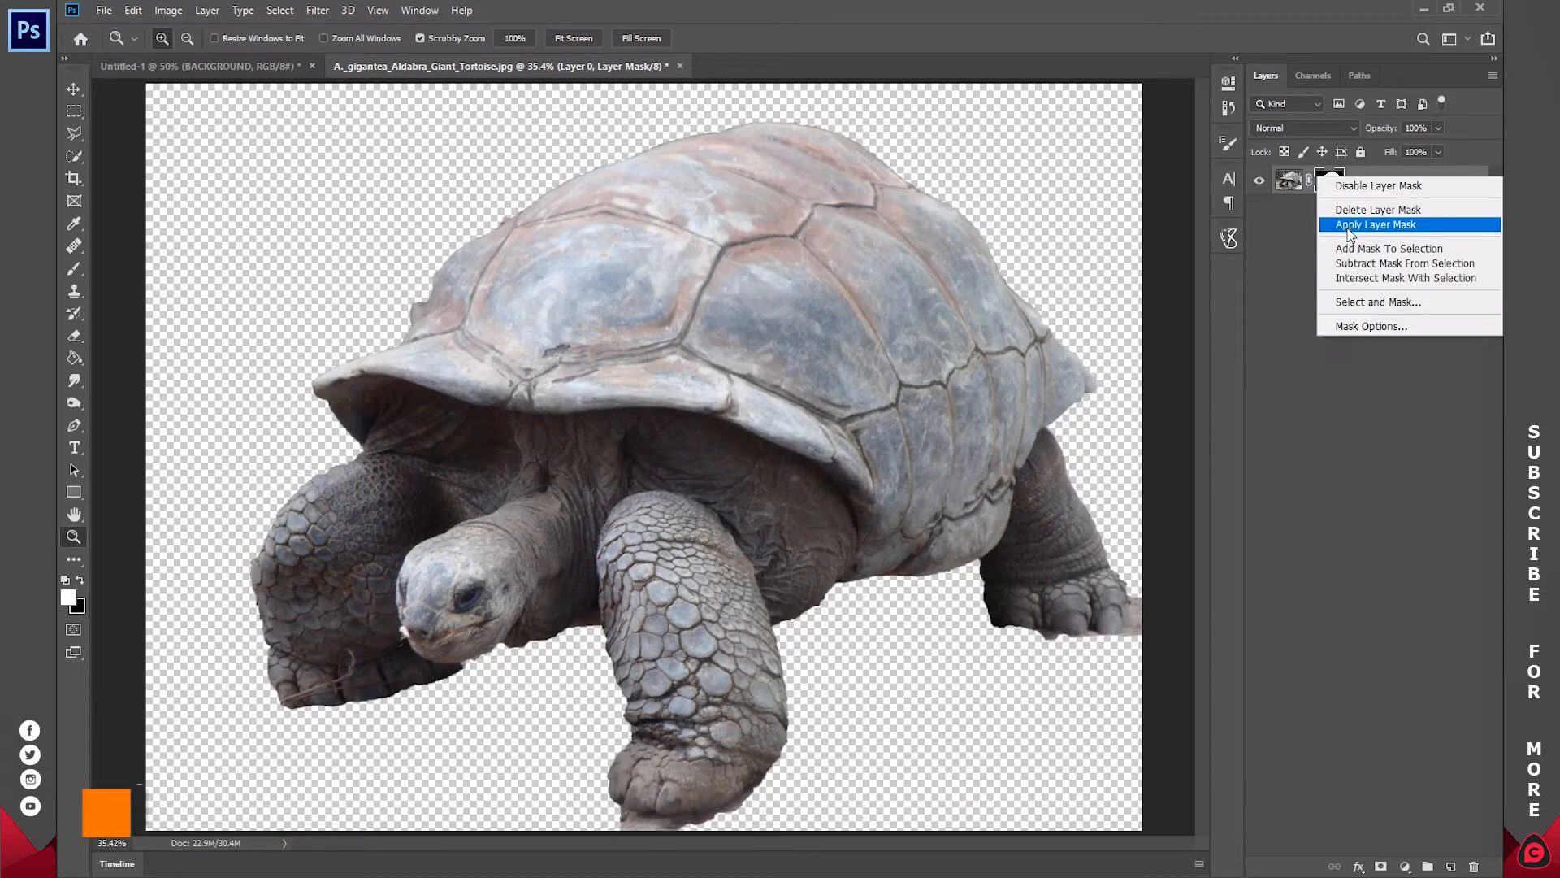
left_click(1379, 225)
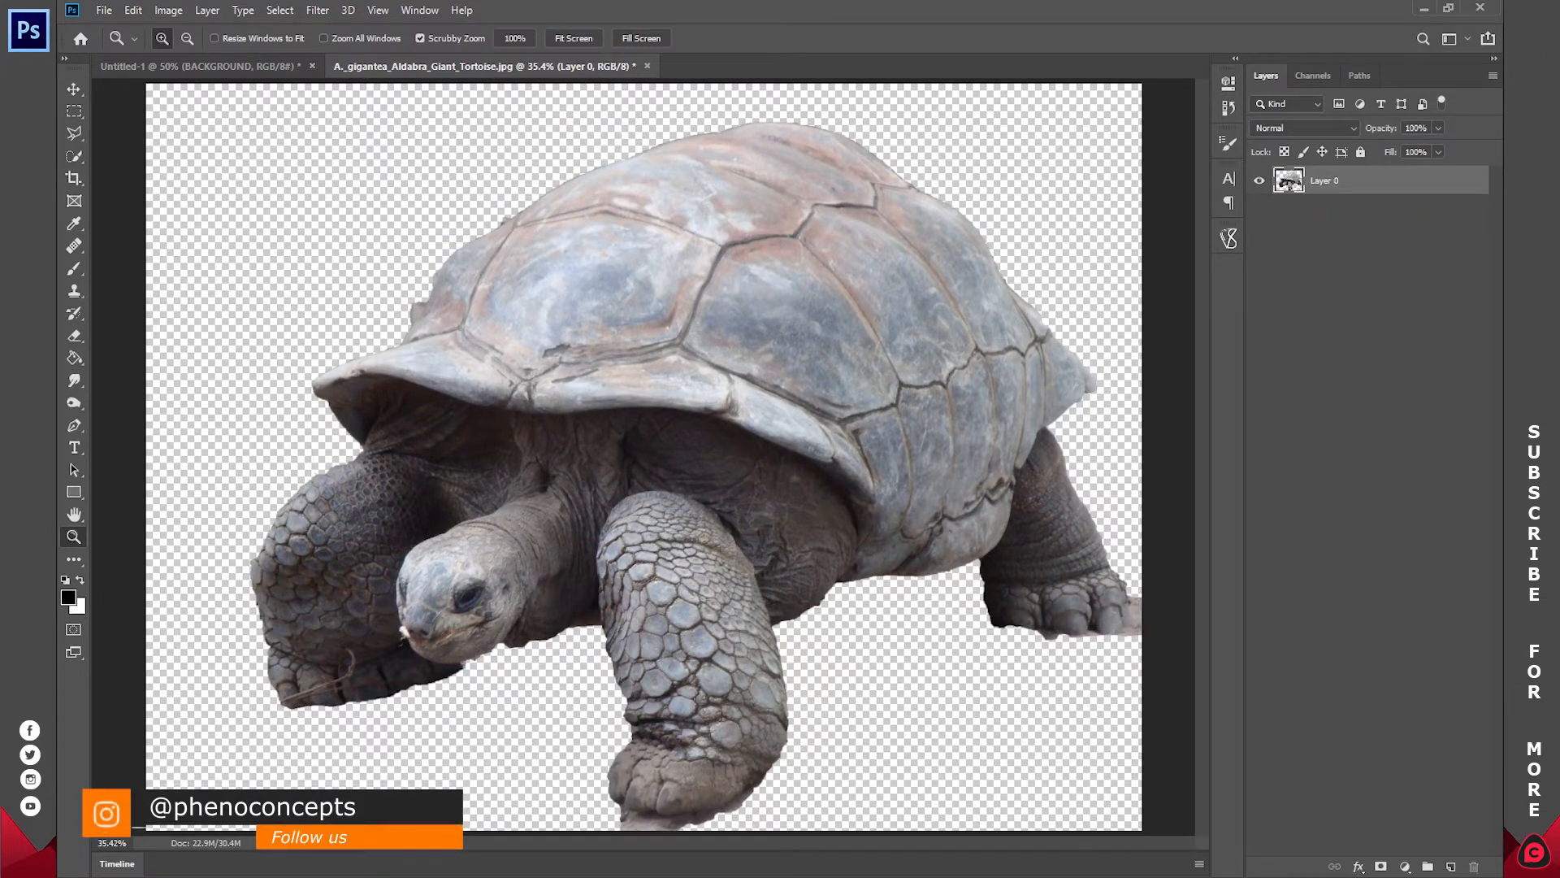
left_click(1405, 866)
left_click(1294, 758)
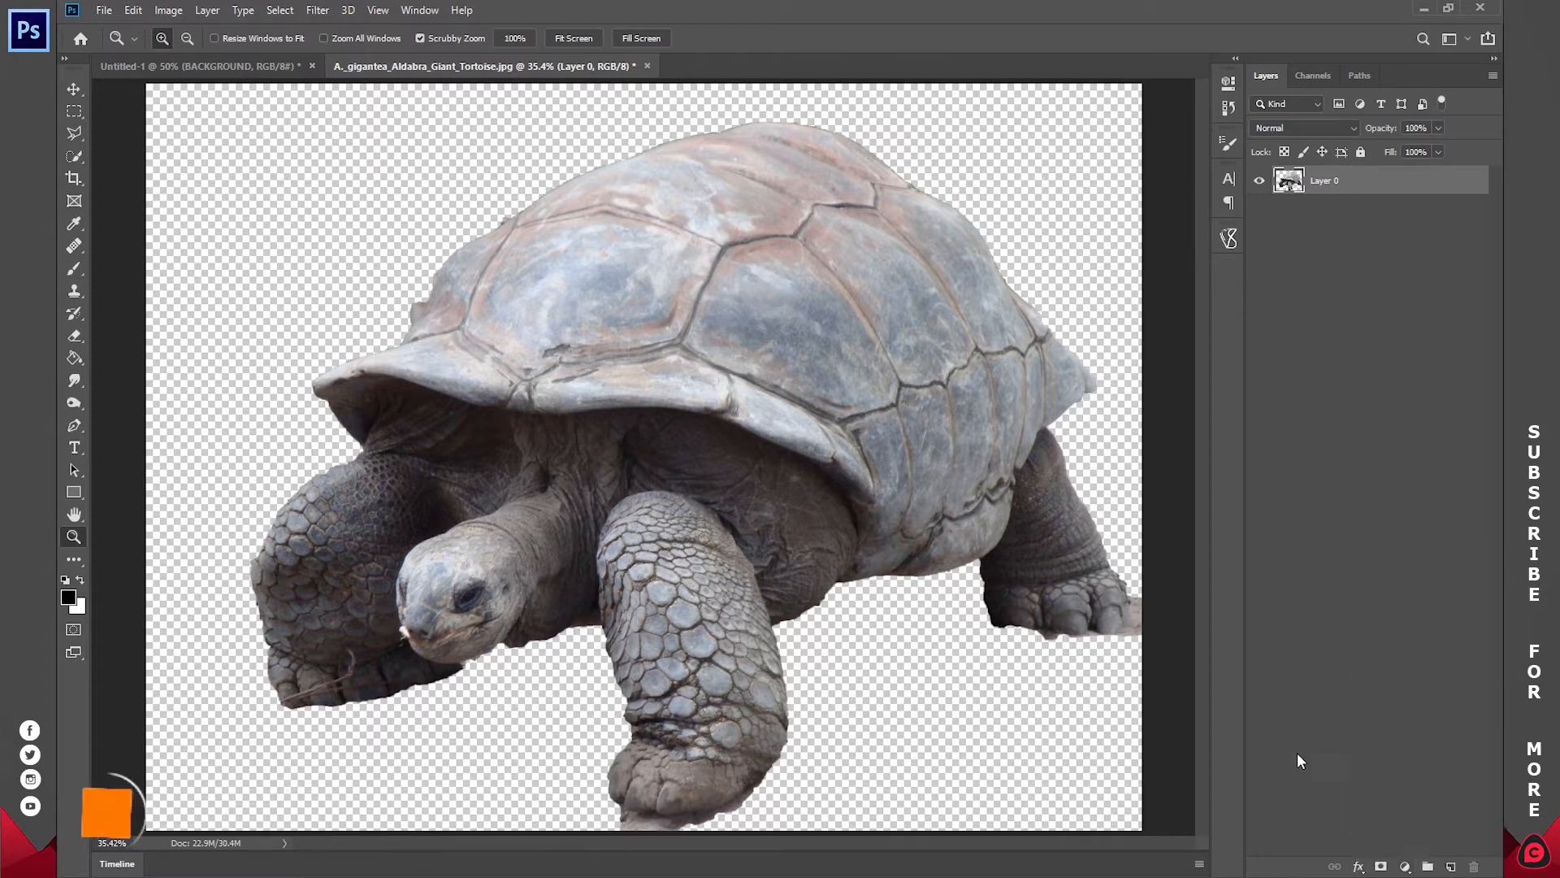
left_click(1405, 868)
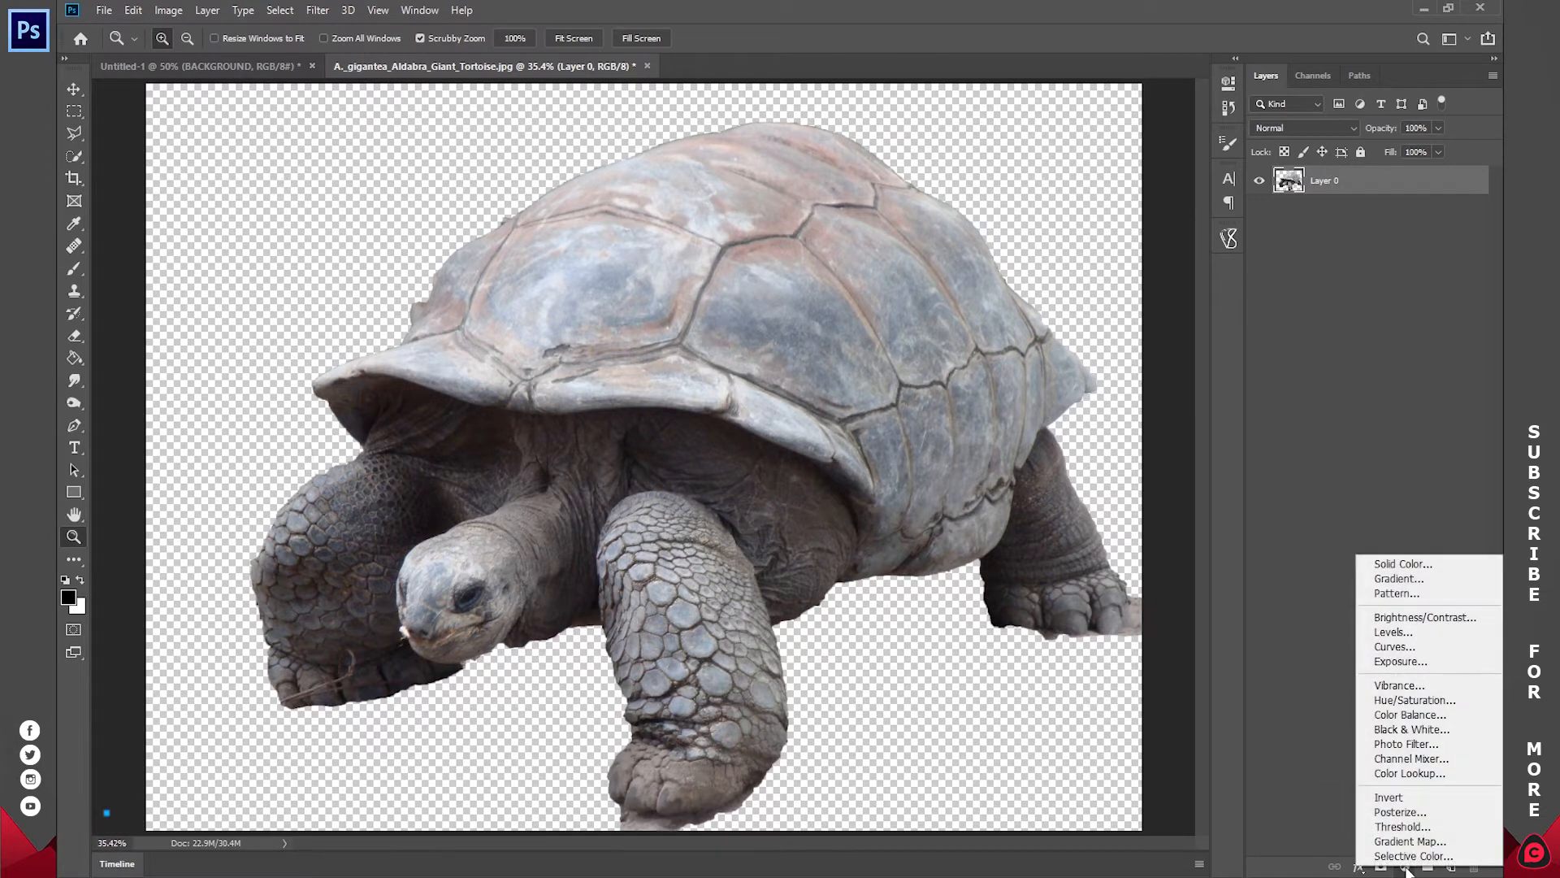
left_click(1403, 563)
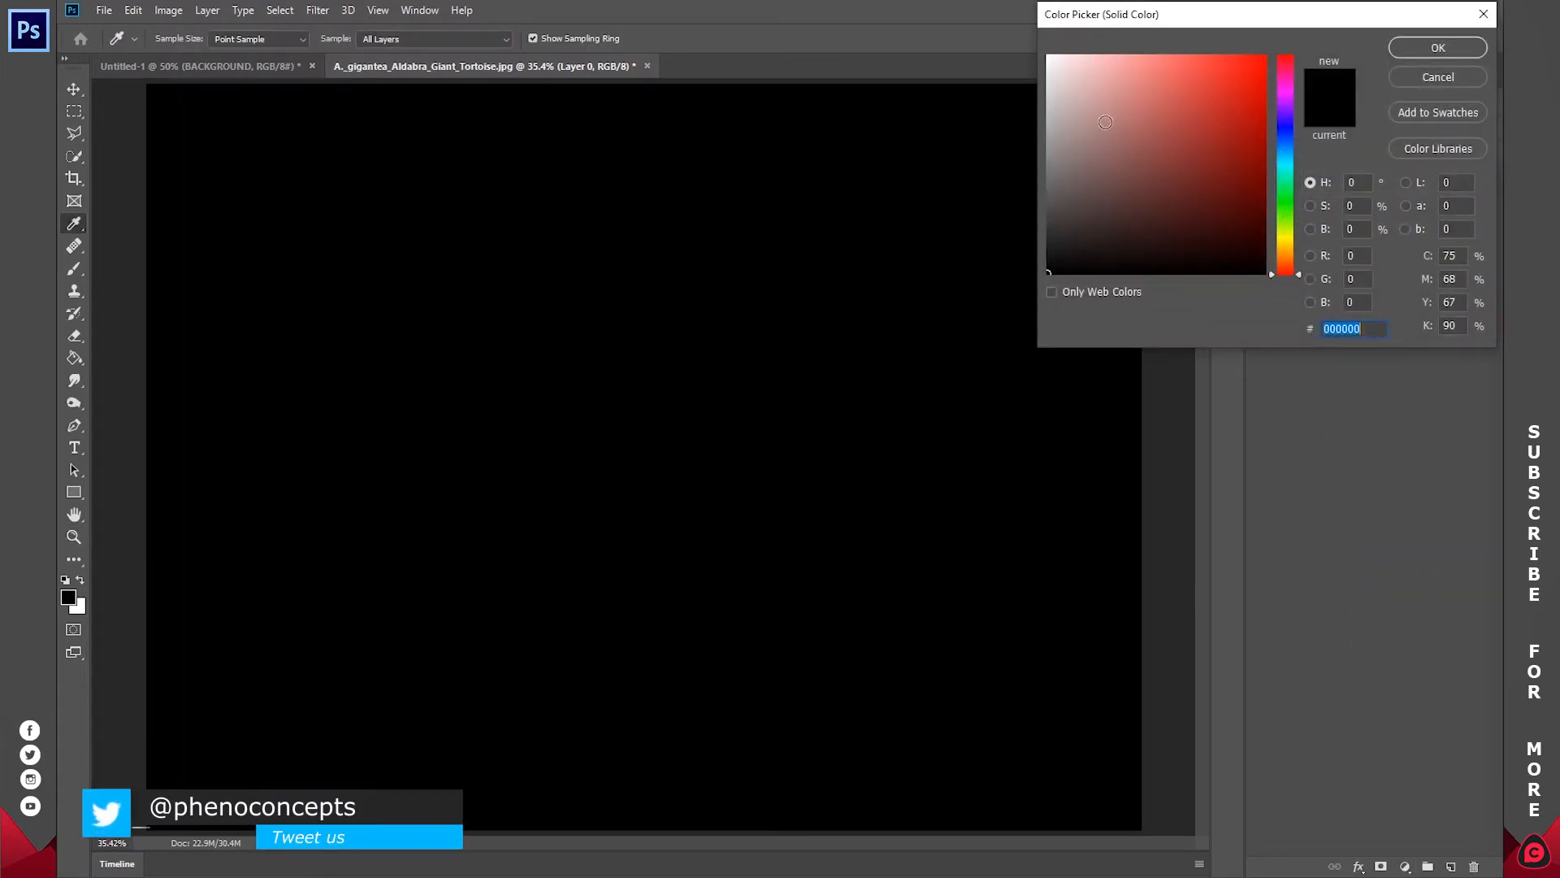
type("ffffff")
left_click(1437, 48)
left_click_drag(1373, 183, 1374, 306)
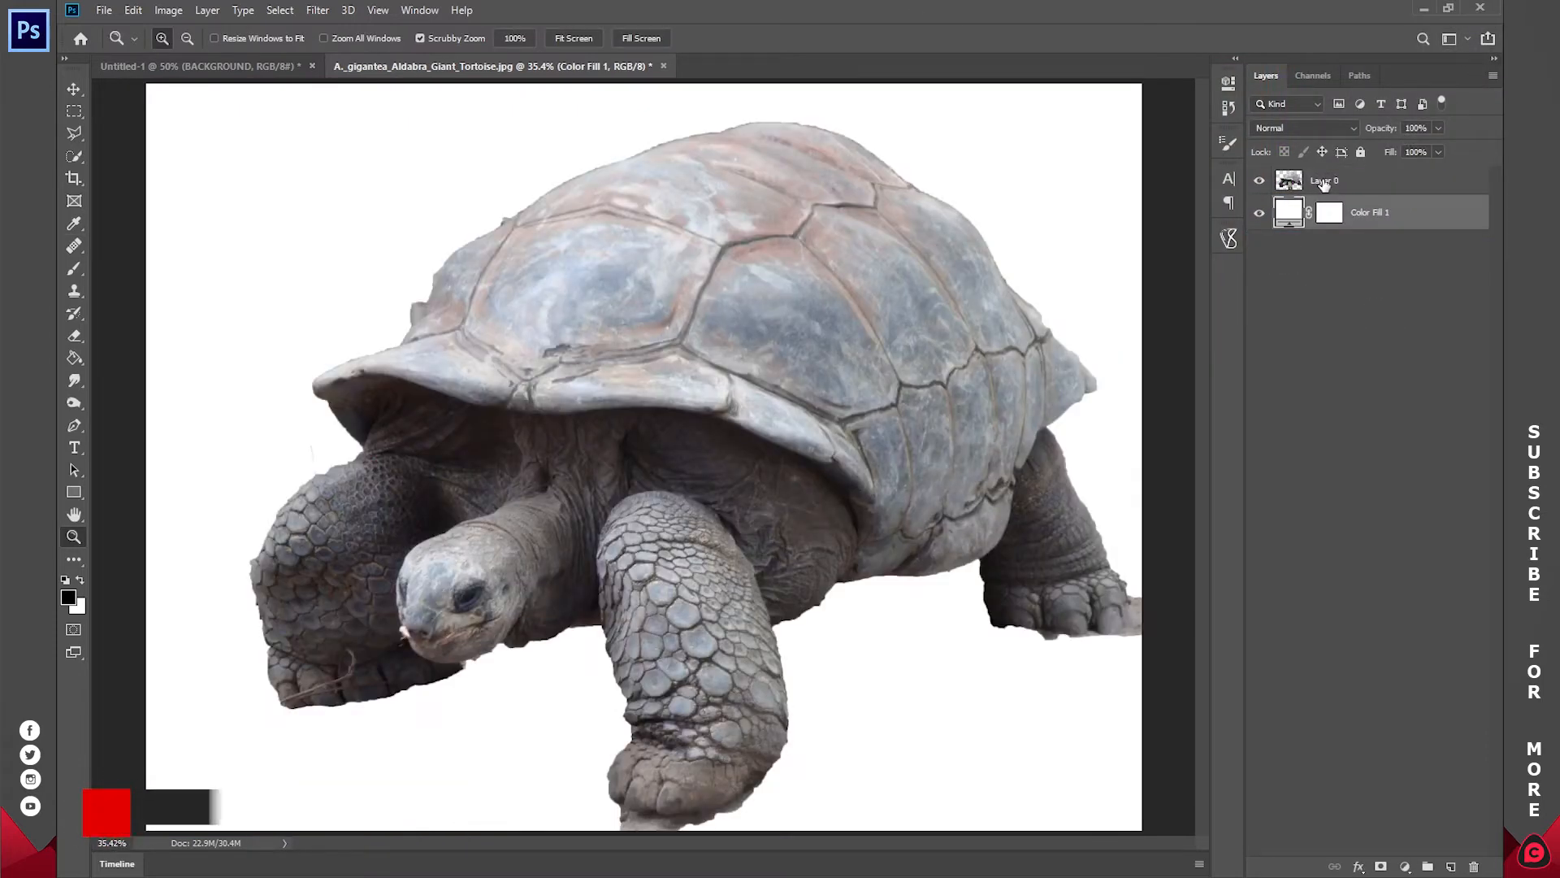
Step: On Layer 0, outline the leftover background patches along the shell's front edge with a closed Pen path
left_click_drag(336, 303, 483, 303)
left_click(1328, 182)
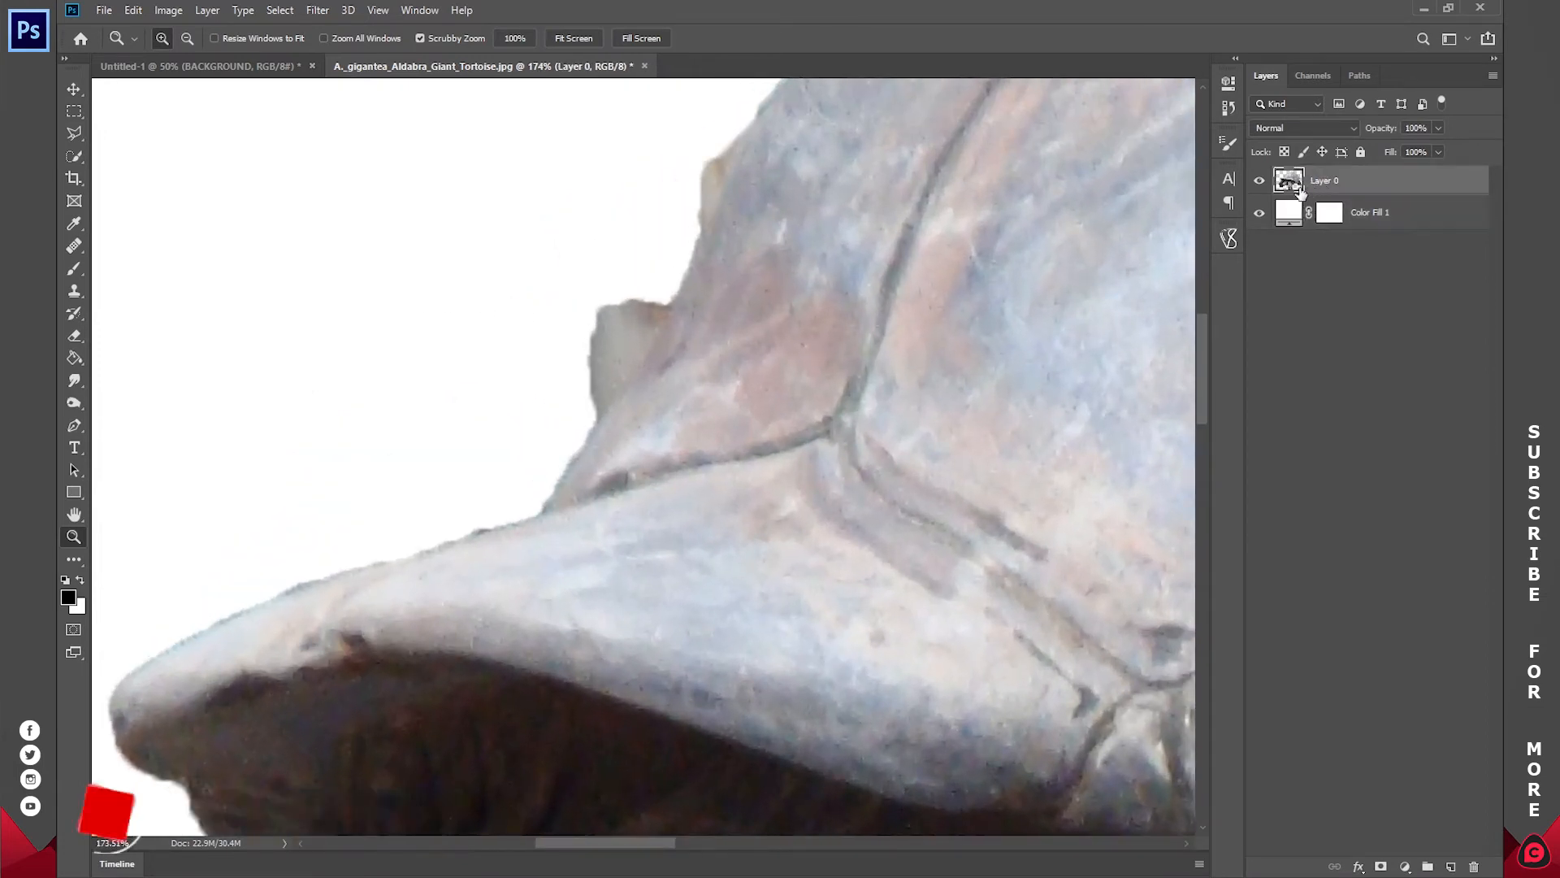
left_click(1259, 181)
left_click(1259, 181)
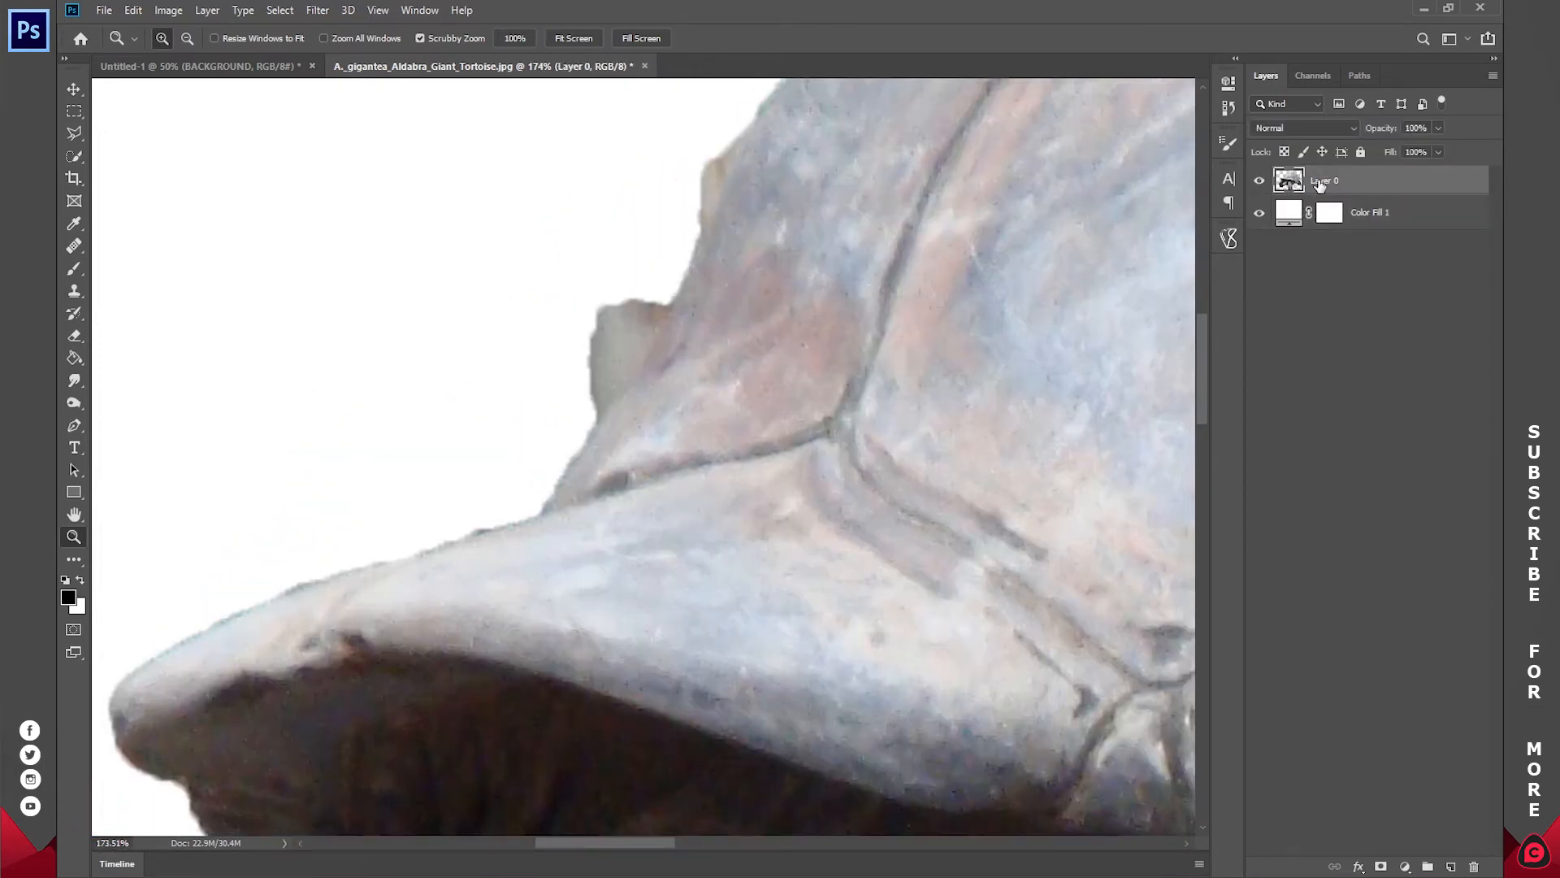
key("p")
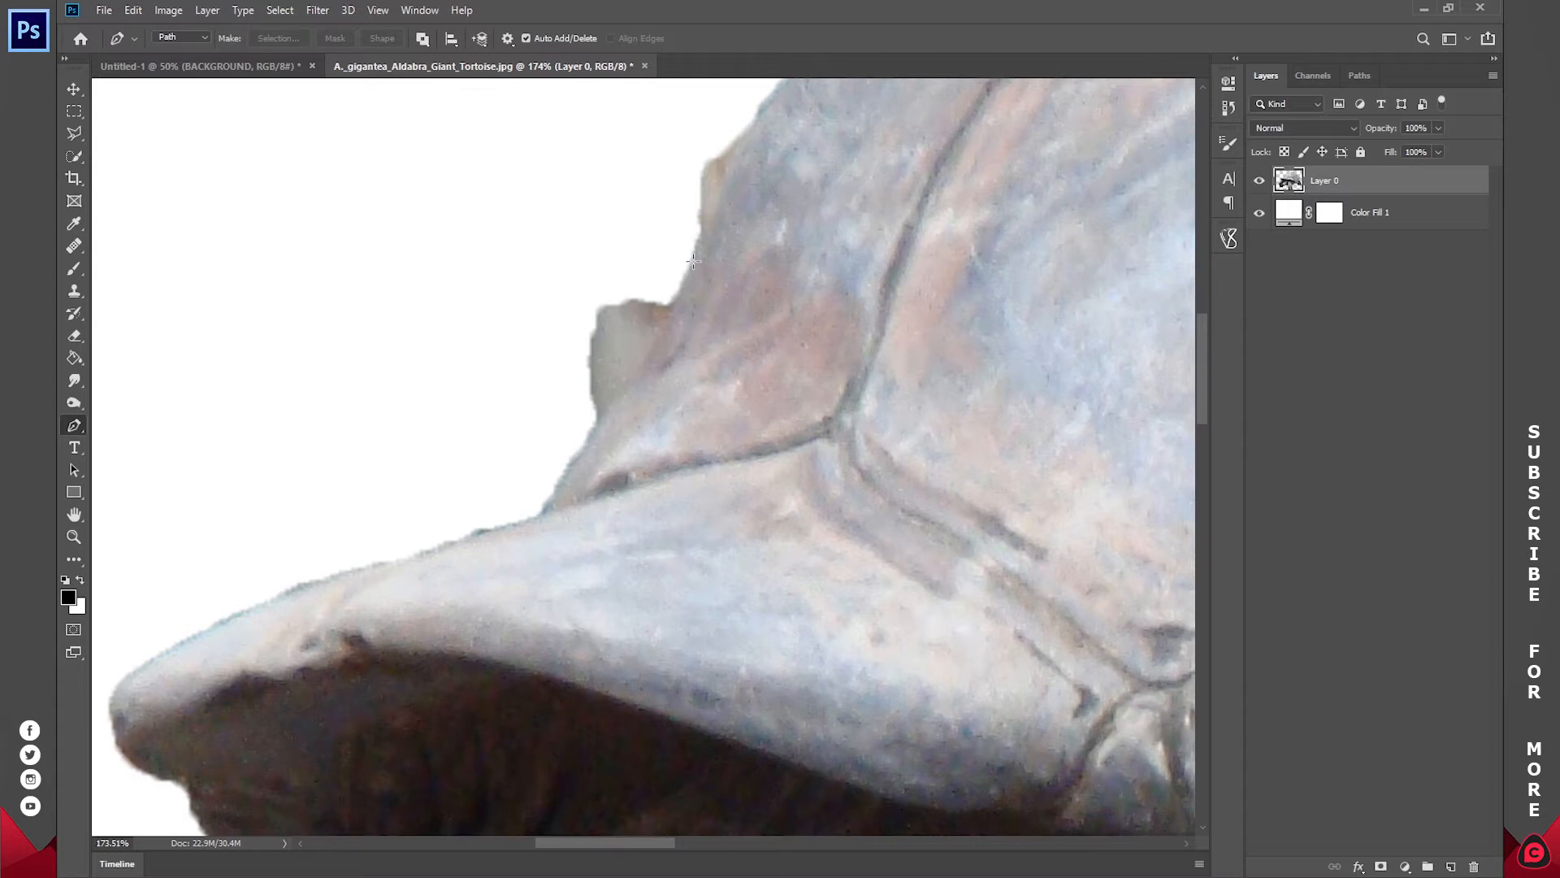
left_click_drag(787, 170, 661, 349)
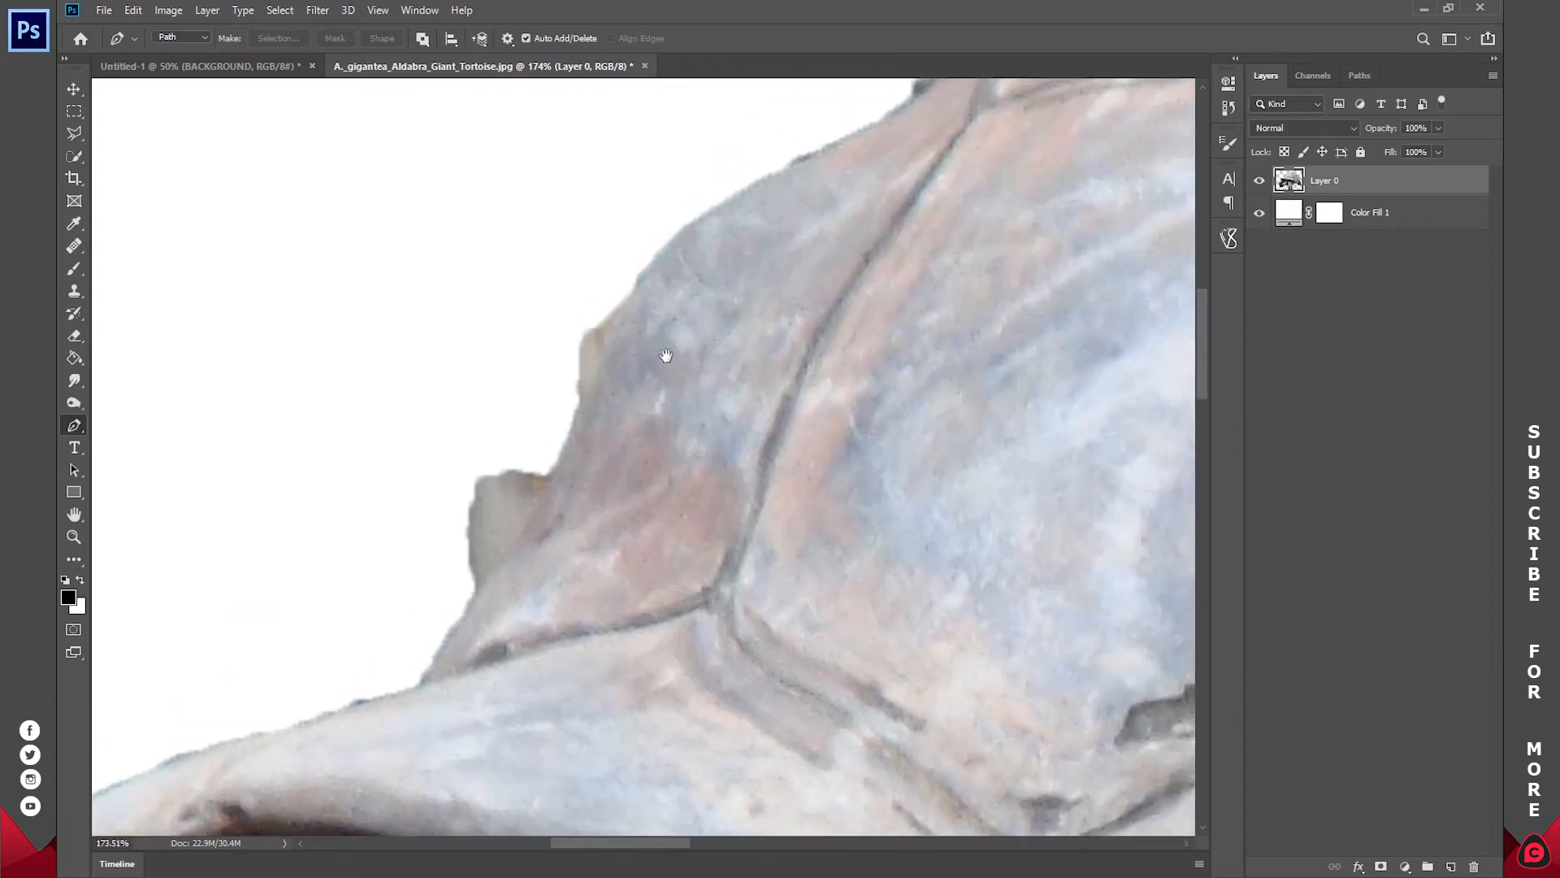
left_click(731, 199)
left_click_drag(625, 310, 590, 396)
left_click_drag(547, 492, 521, 521)
left_click(475, 599)
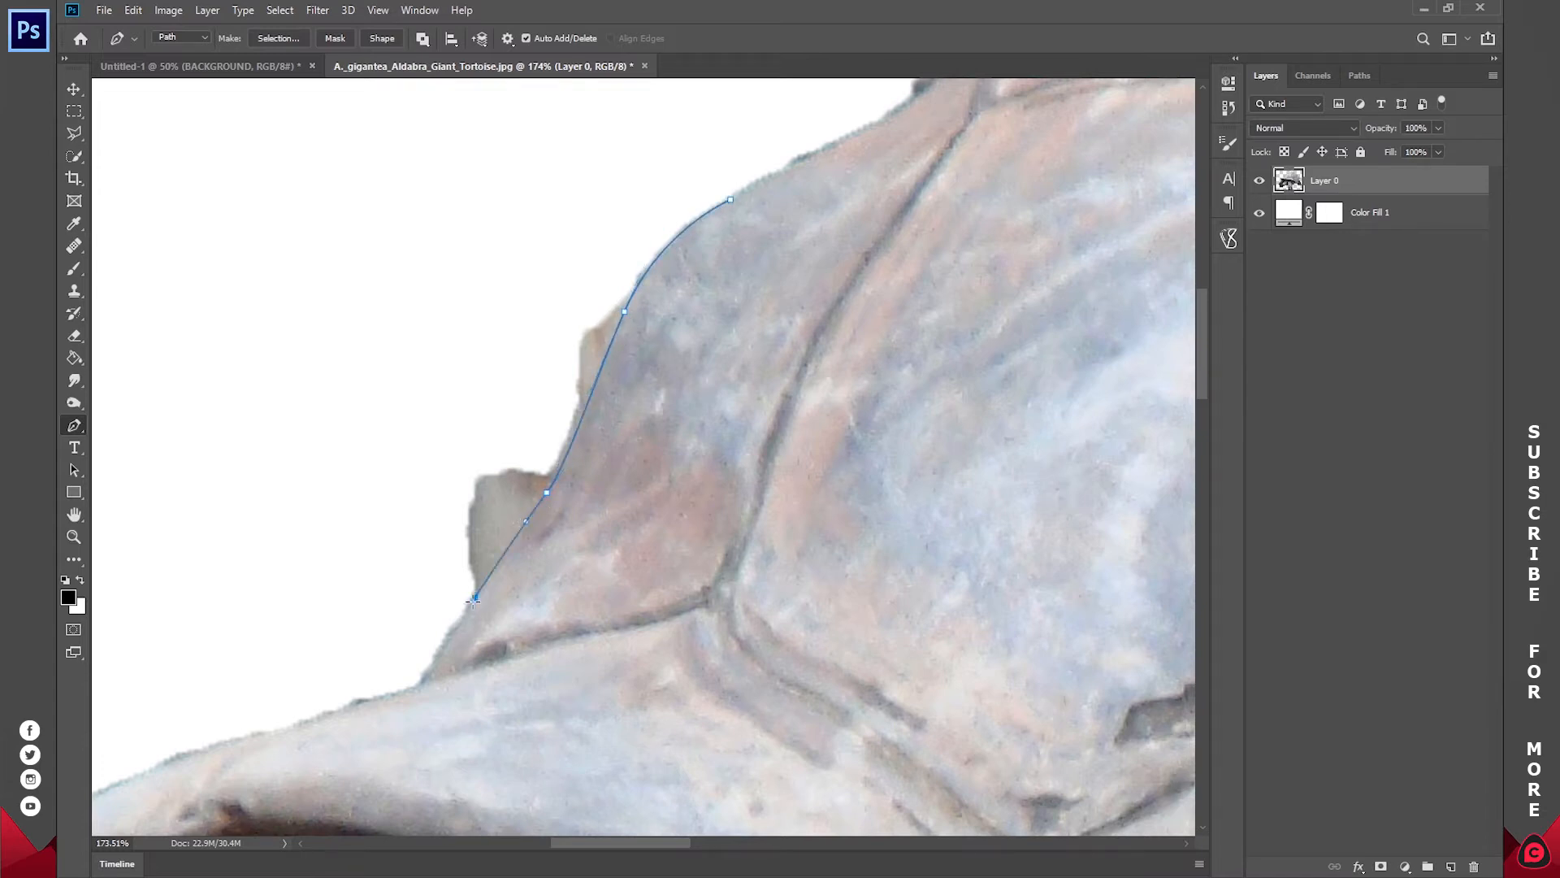
left_click_drag(379, 665, 369, 651)
left_click_drag(344, 489, 408, 368)
left_click_drag(437, 309, 494, 259)
left_click_drag(557, 207, 600, 185)
left_click_drag(641, 172, 705, 184)
left_click_drag(720, 186, 733, 179)
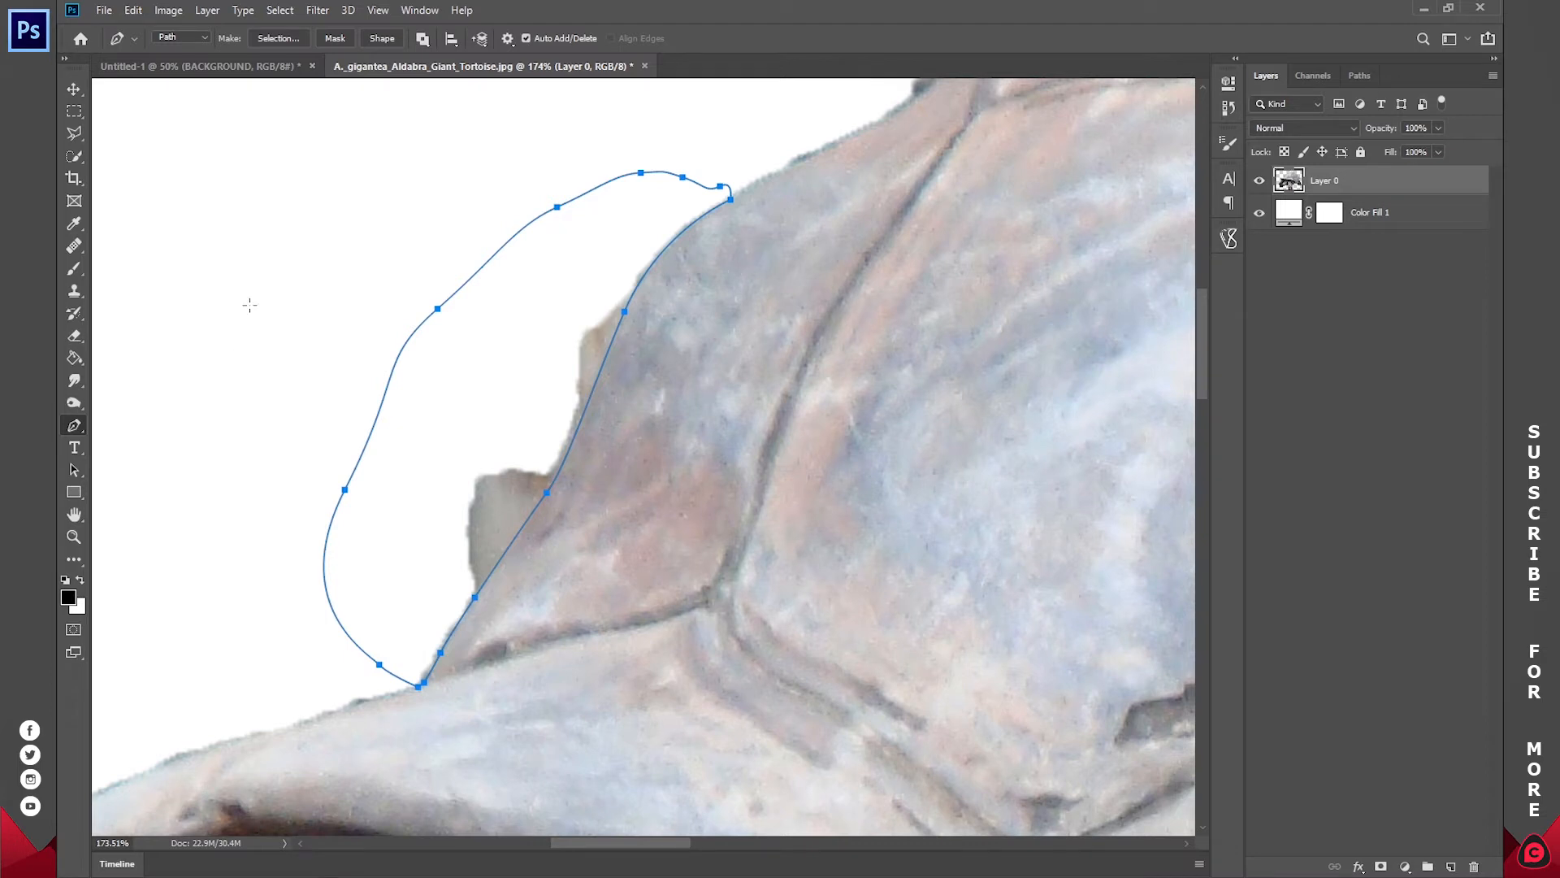
Step: Convert the path to a new selection with 0-pixel feather, delete the leftover patches at the shell's front edge, and deselect
right_click(815, 242)
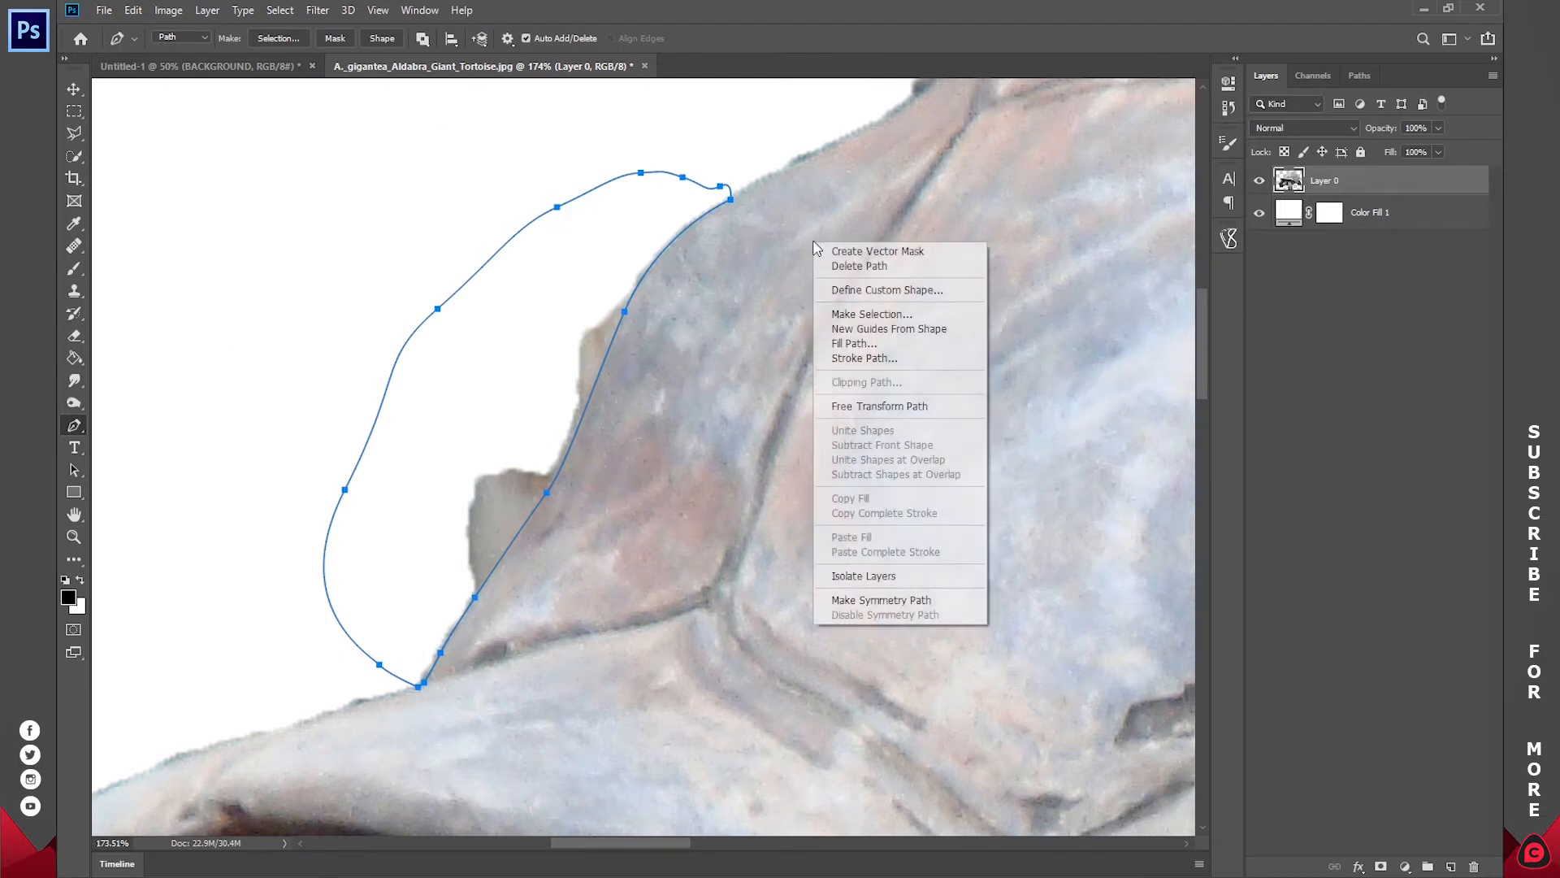
left_click(869, 317)
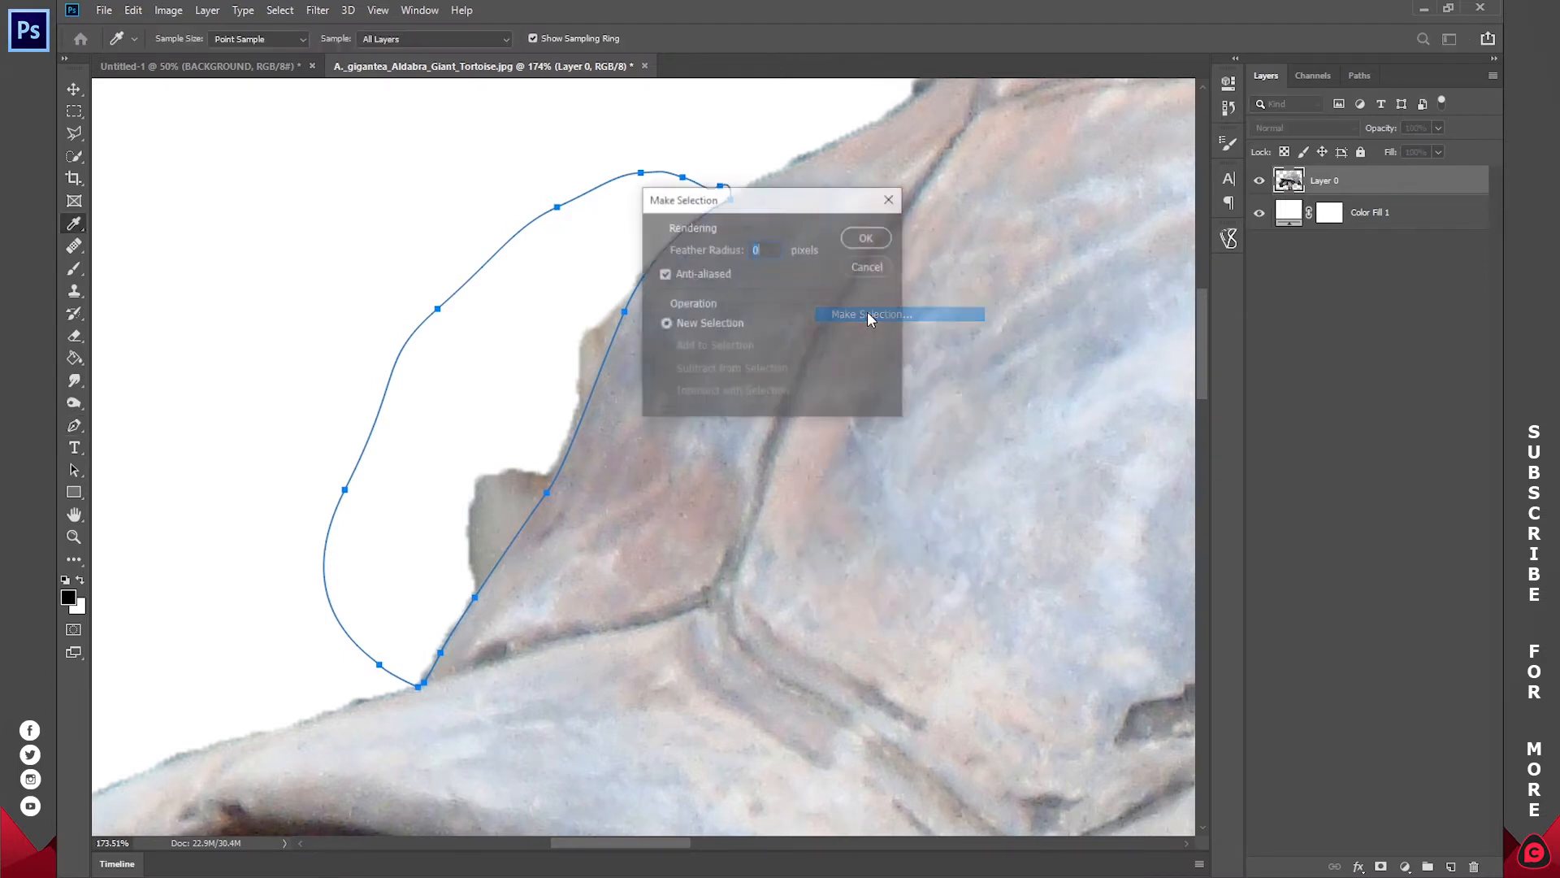
left_click(856, 238)
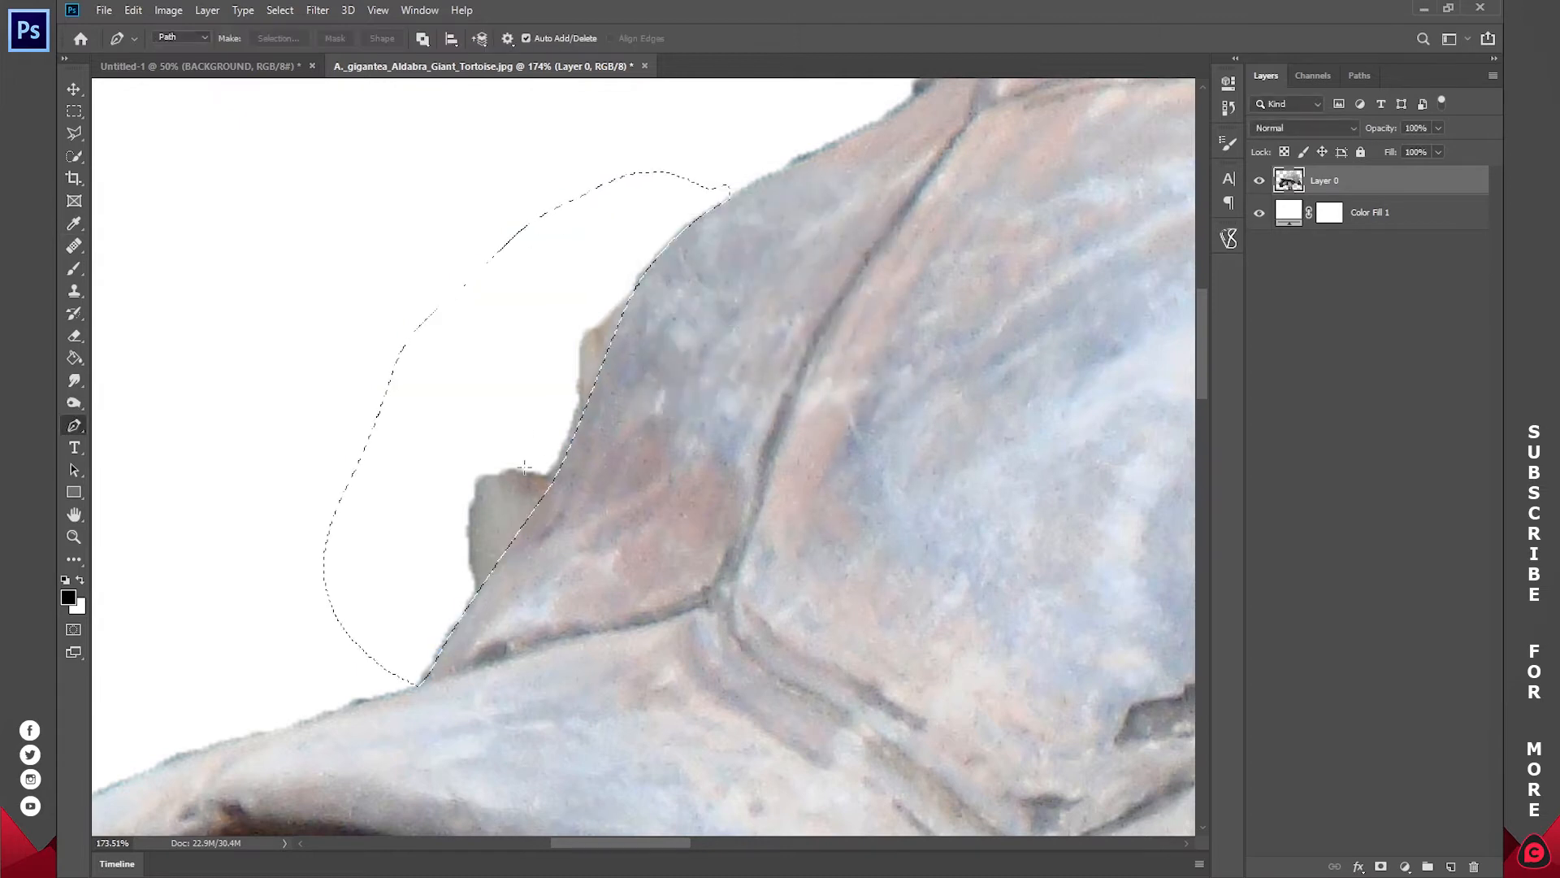
key("Delete")
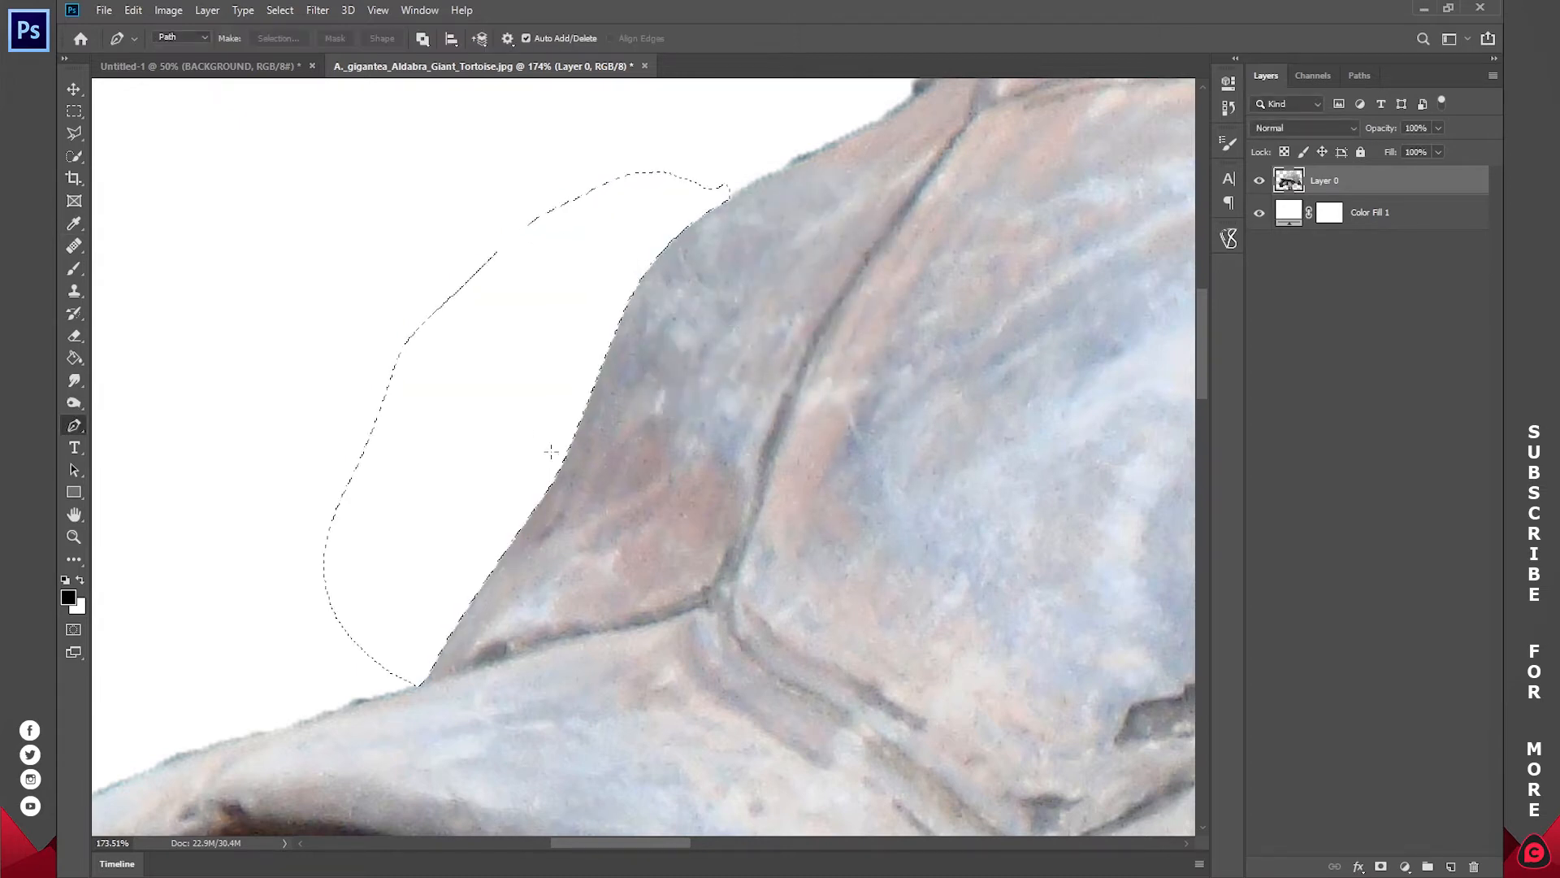
key("ctrl+d")
Step: Draw a closed Pen path along the shell's upper edge and around the rough fringe and background remnant outside it
key("z")
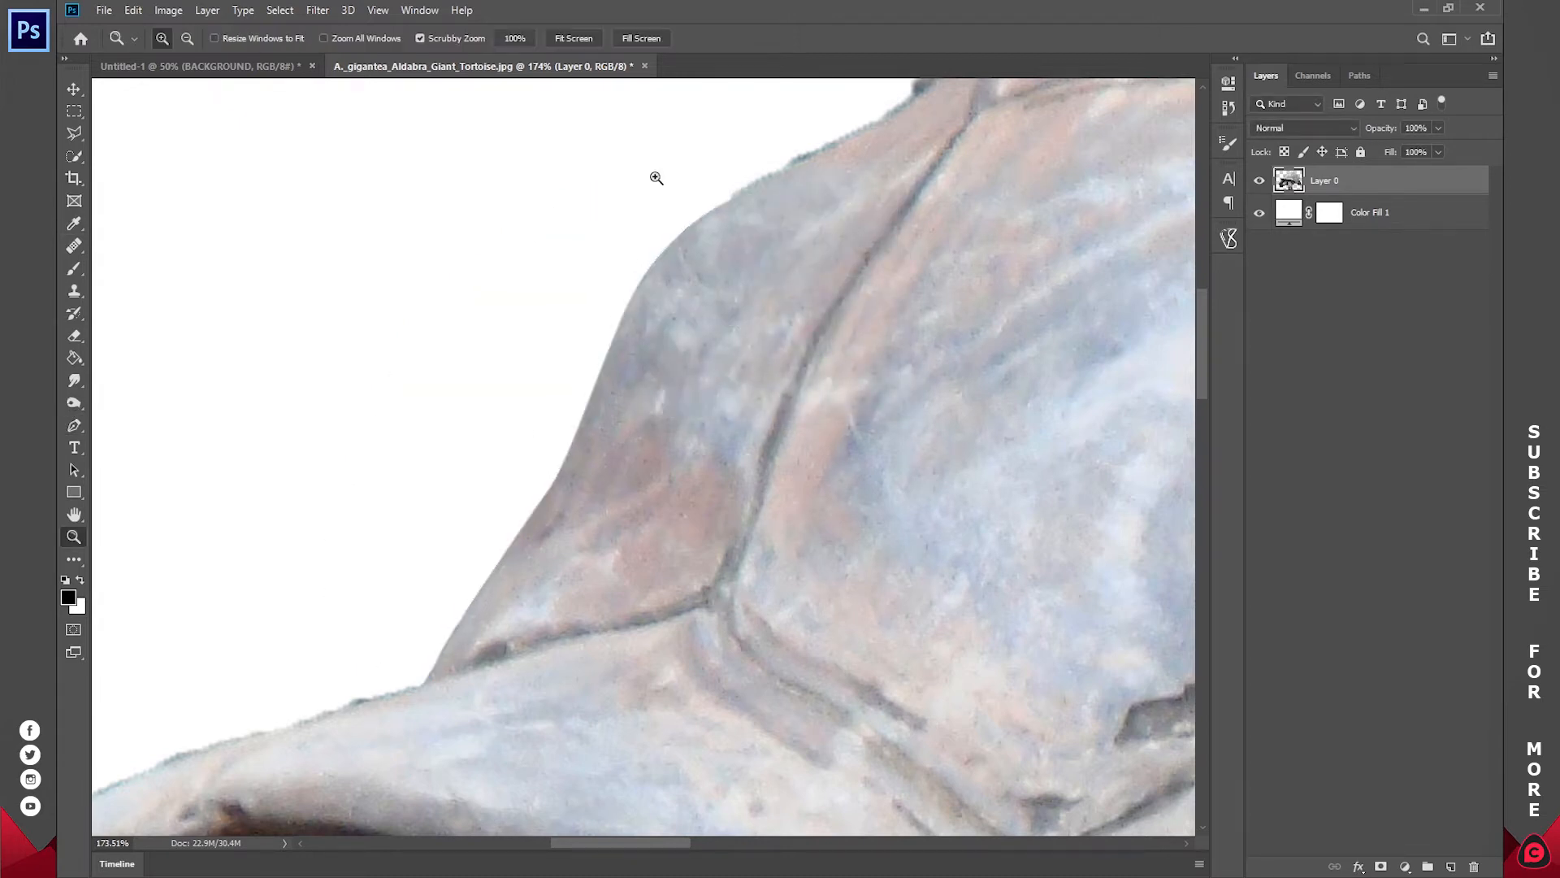
left_click(576, 39)
left_click_drag(569, 164, 474, 390)
key("p")
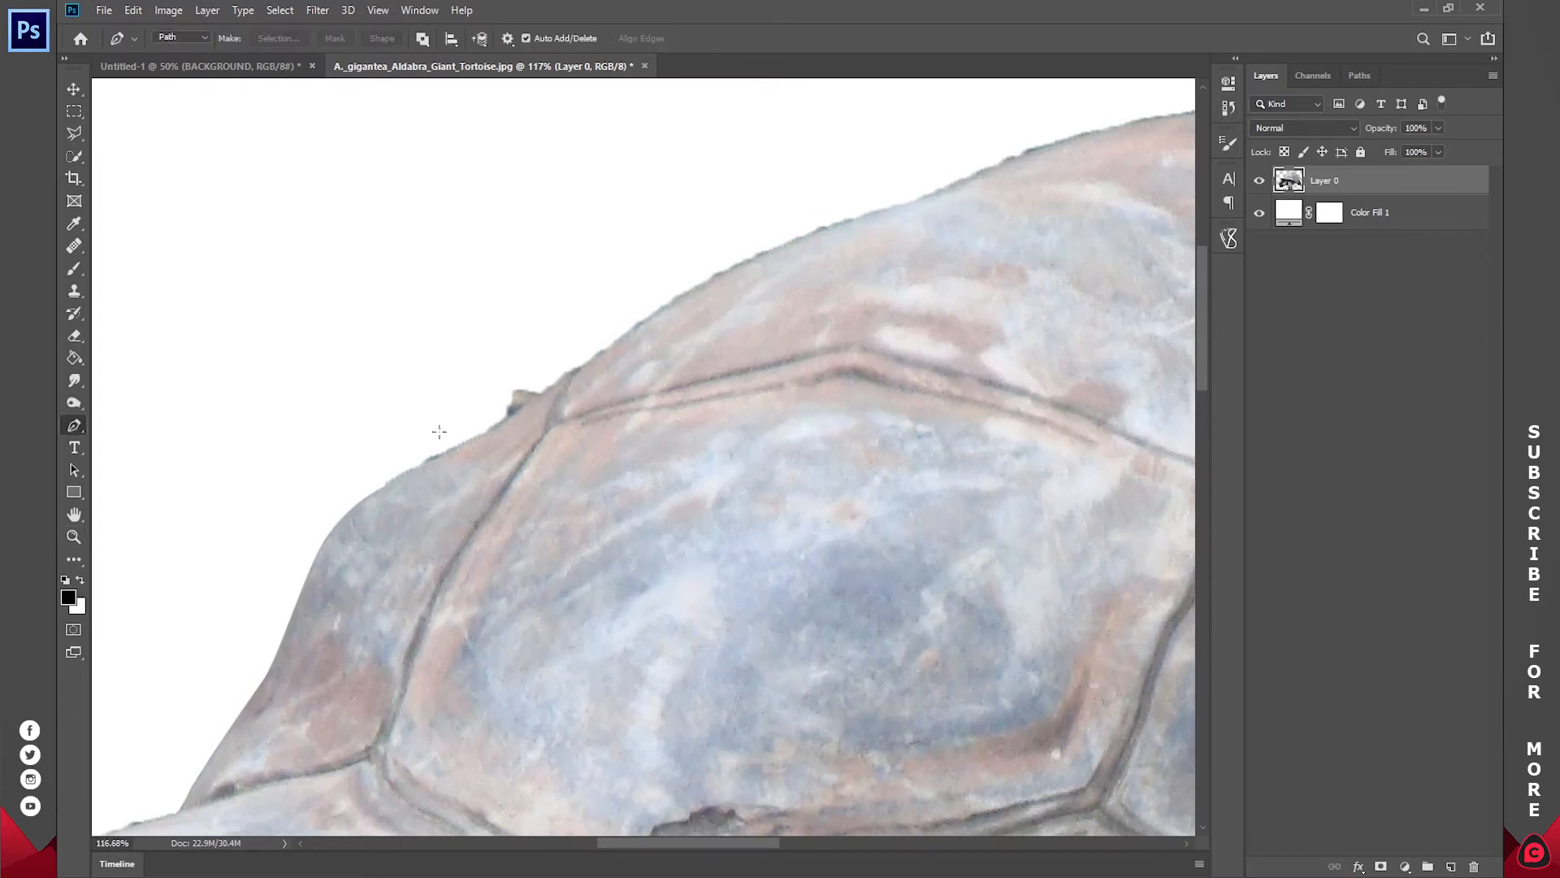
left_click(382, 486)
left_click_drag(459, 446, 468, 443)
left_click_drag(595, 358, 599, 352)
left_click_drag(798, 241, 886, 211)
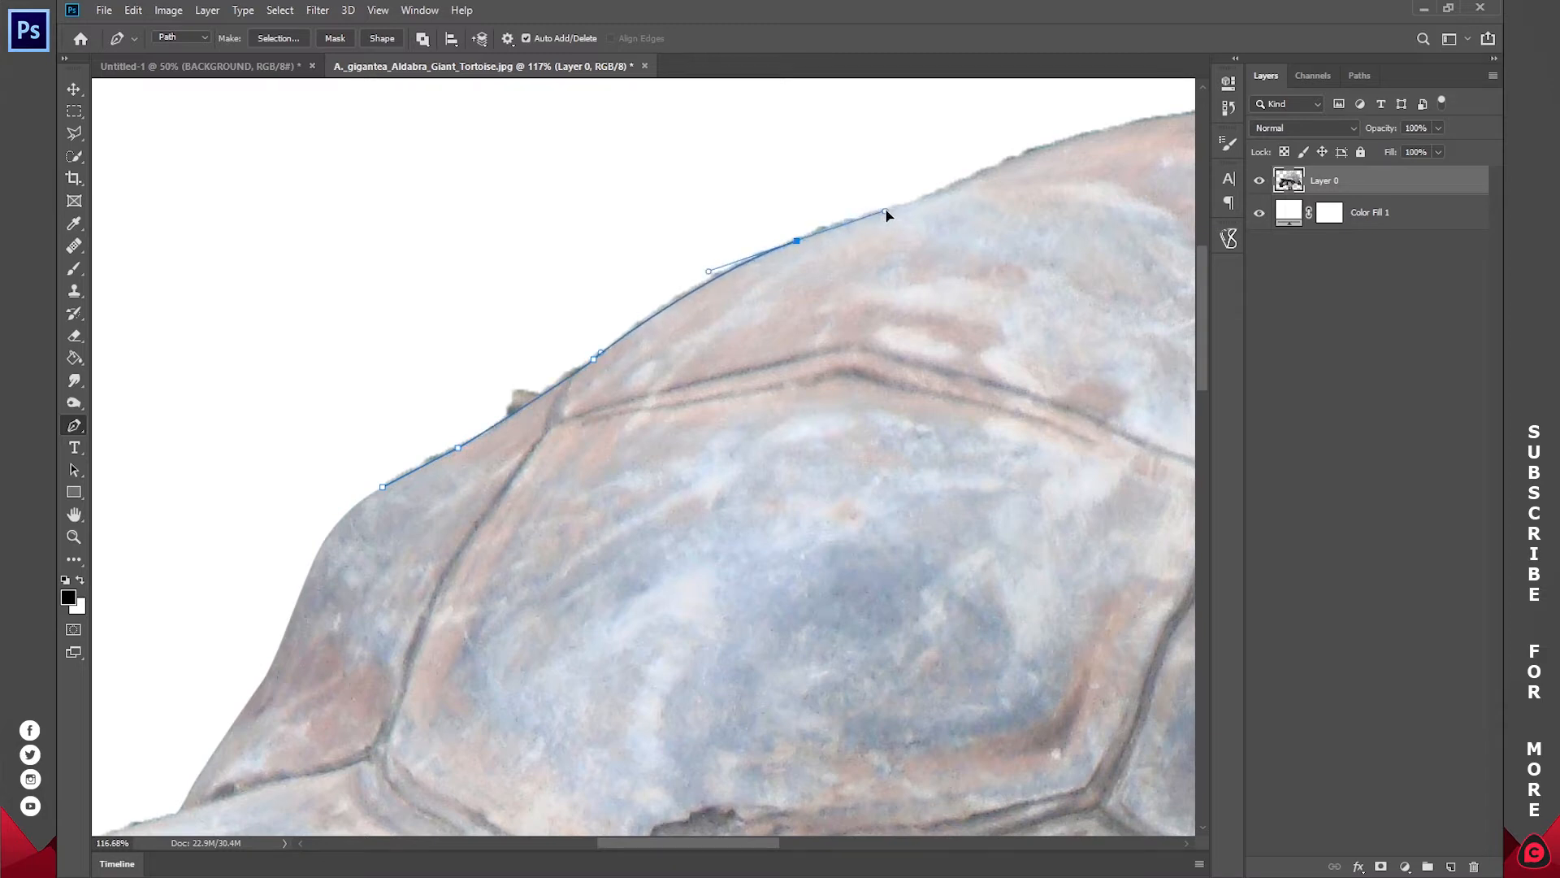
left_click_drag(991, 168, 1080, 111)
left_click_drag(834, 138, 796, 147)
left_click_drag(524, 238, 488, 256)
left_click_drag(393, 334, 382, 353)
left_click_drag(351, 417, 354, 447)
left_click(383, 487)
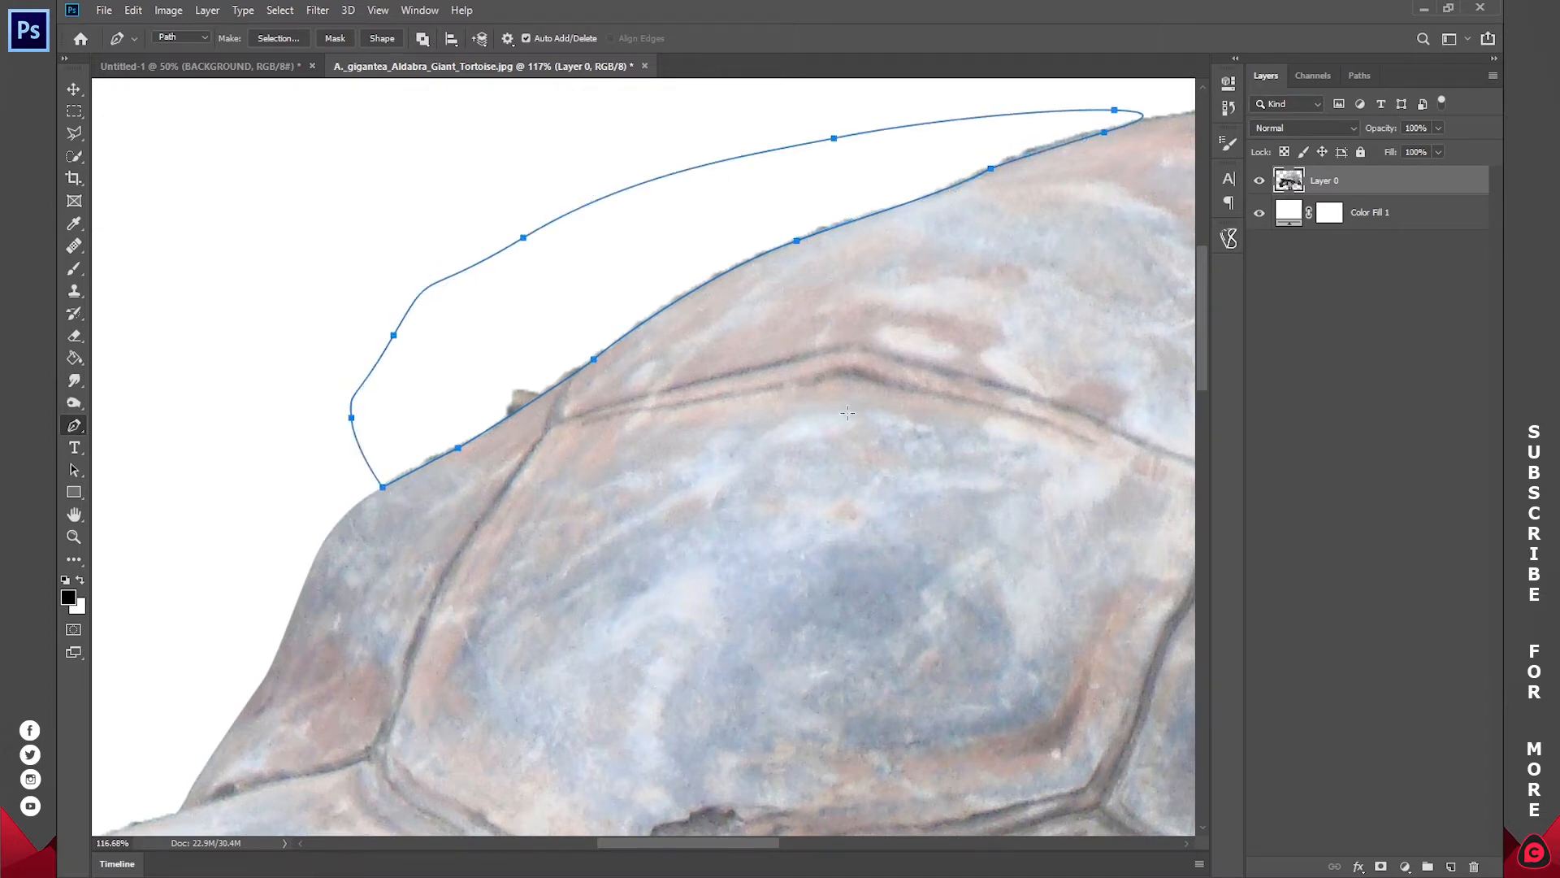
Step: Turn the path above the shell into a selection with 0-pixel feather, delete the fringe inside it, and deselect
right_click(845, 414)
left_click(897, 486)
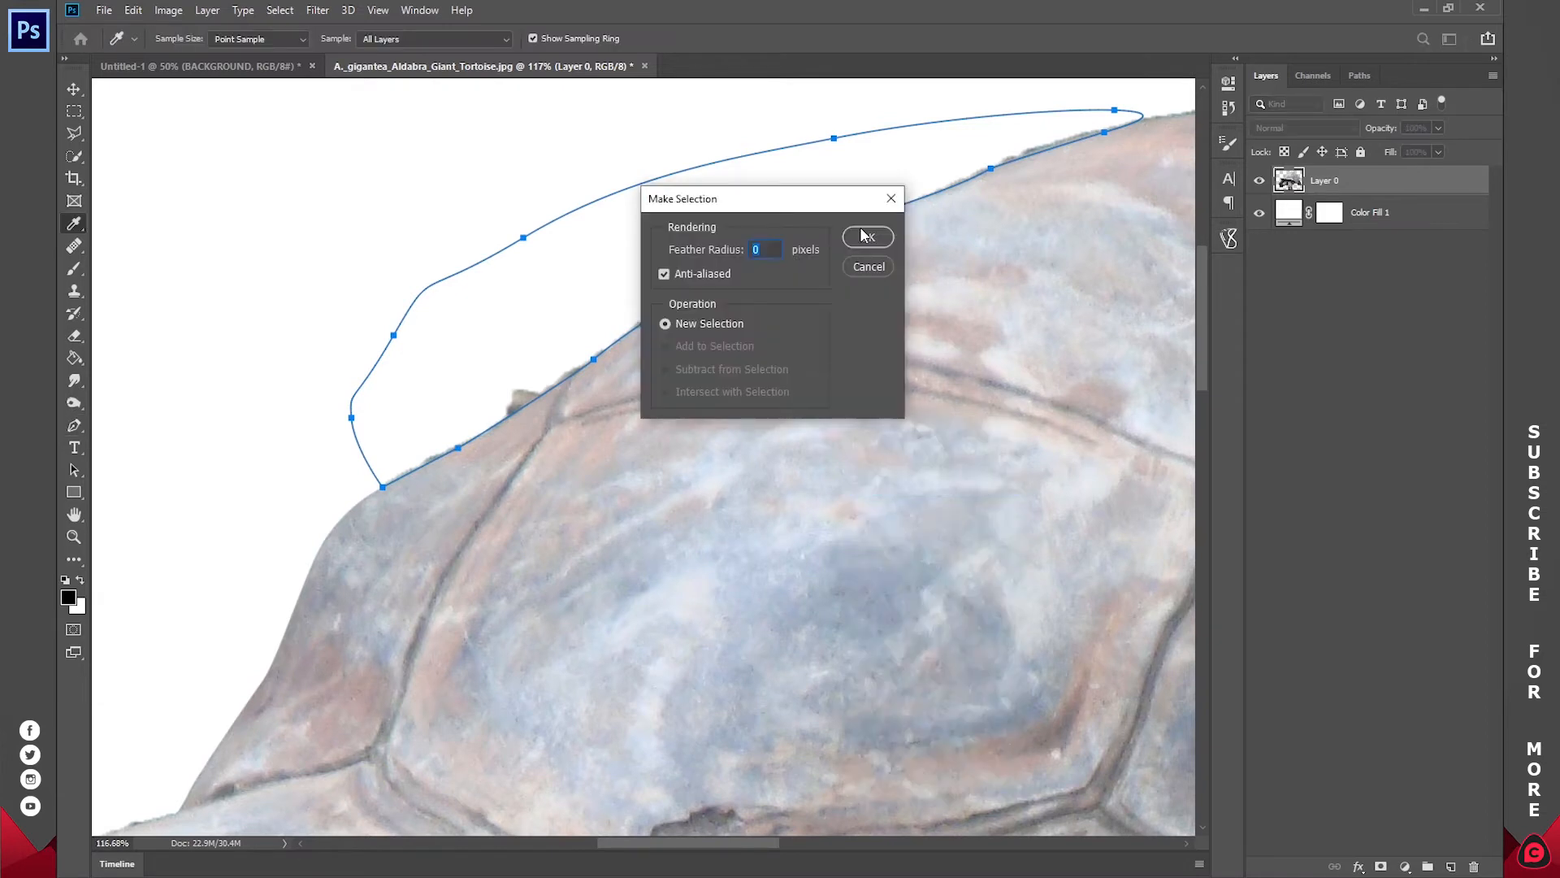
left_click(866, 238)
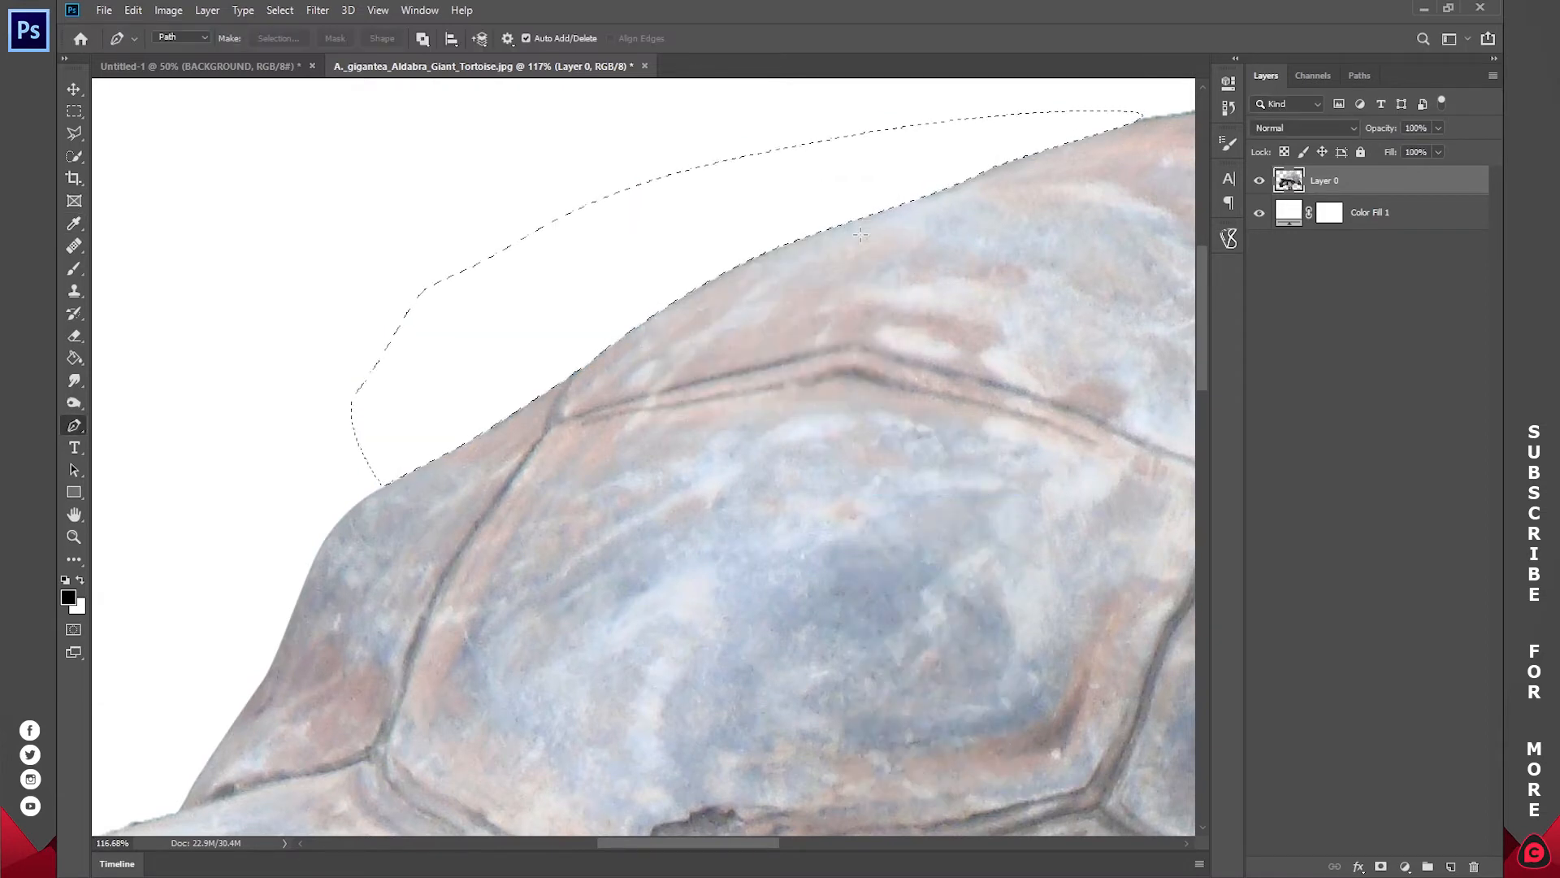
key("ctrl+d")
Step: Trace the hind foot's toes with the Pen tool and close the path around the sand beneath and beside them
key("z")
left_click(573, 39)
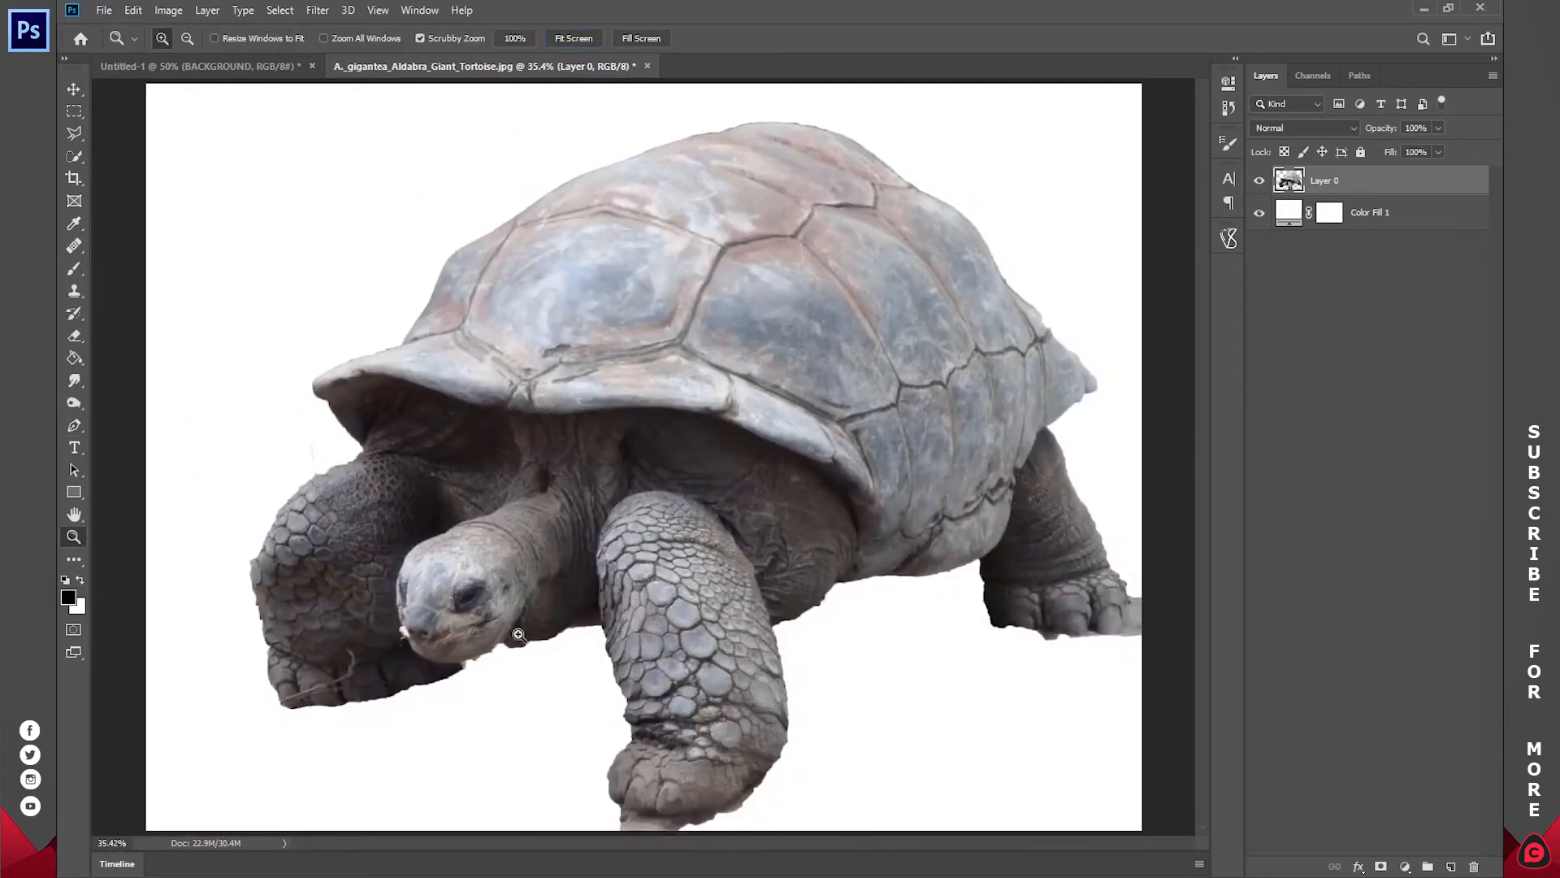
left_click_drag(1078, 638, 715, 550)
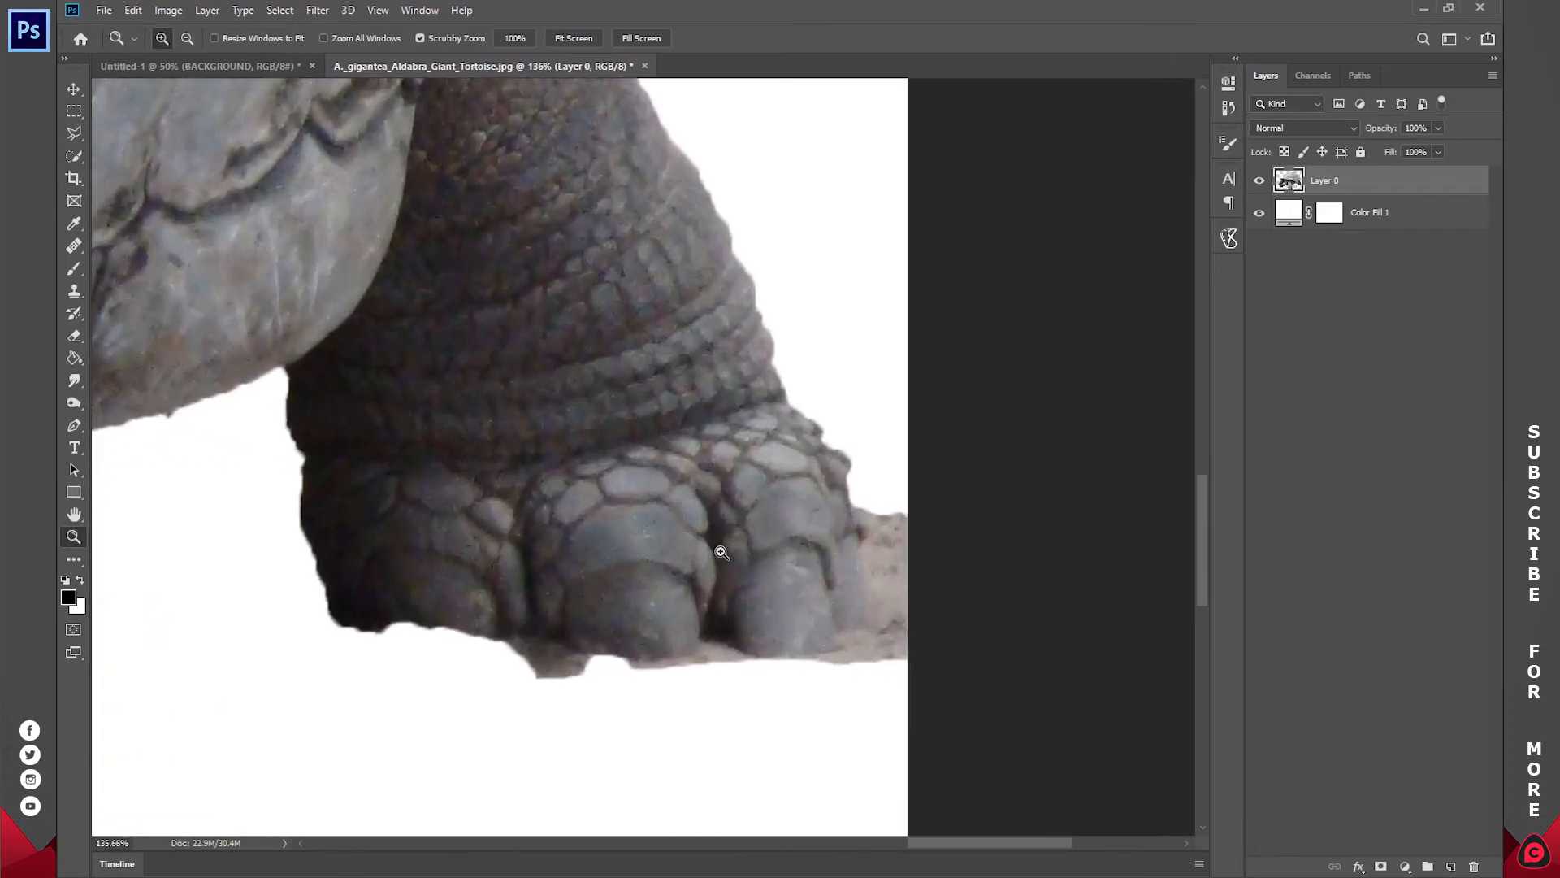
key("p")
left_click(850, 496)
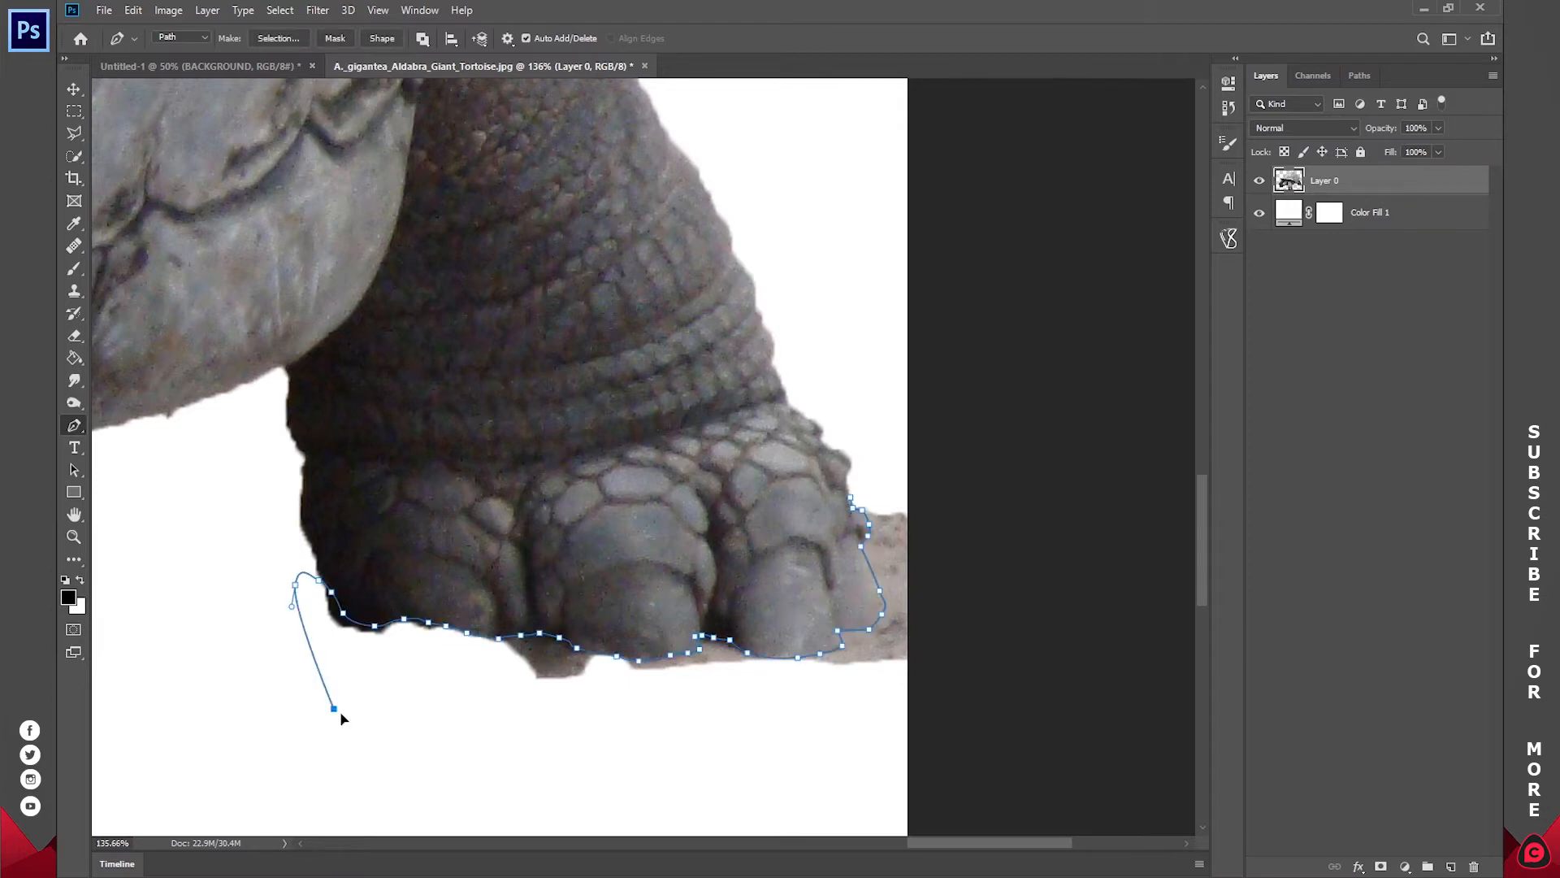
left_click_drag(552, 748, 645, 746)
left_click_drag(769, 759, 845, 756)
left_click_drag(922, 727, 969, 597)
left_click_drag(939, 496, 926, 463)
left_click(863, 449)
left_click(849, 496)
Step: Convert the hind foot path to a selection and delete the sand around the toes
right_click(776, 396)
left_click(831, 463)
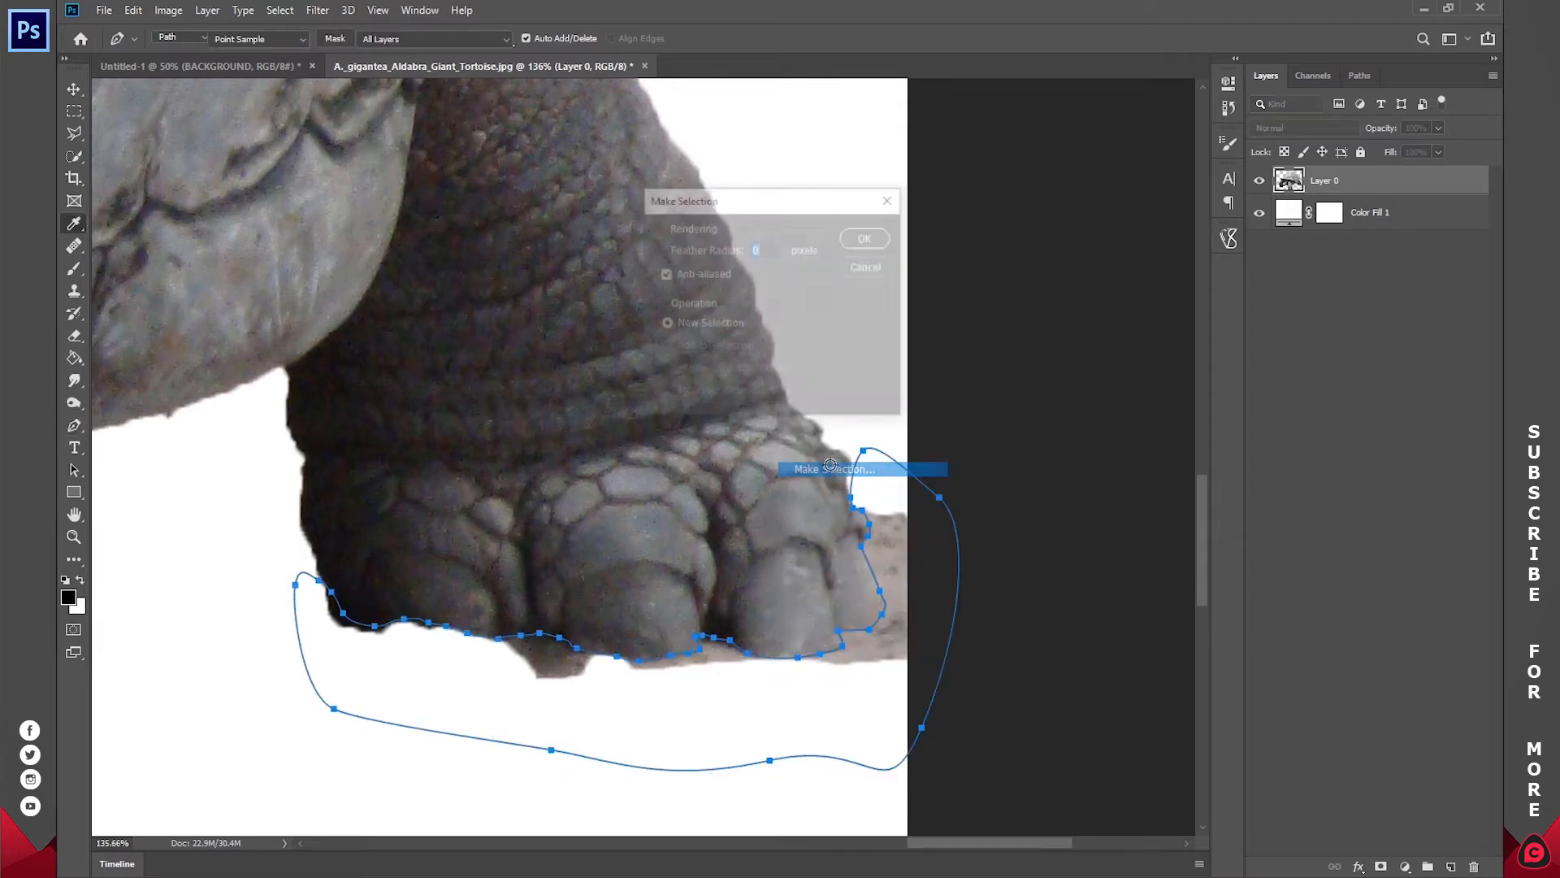
key("Return")
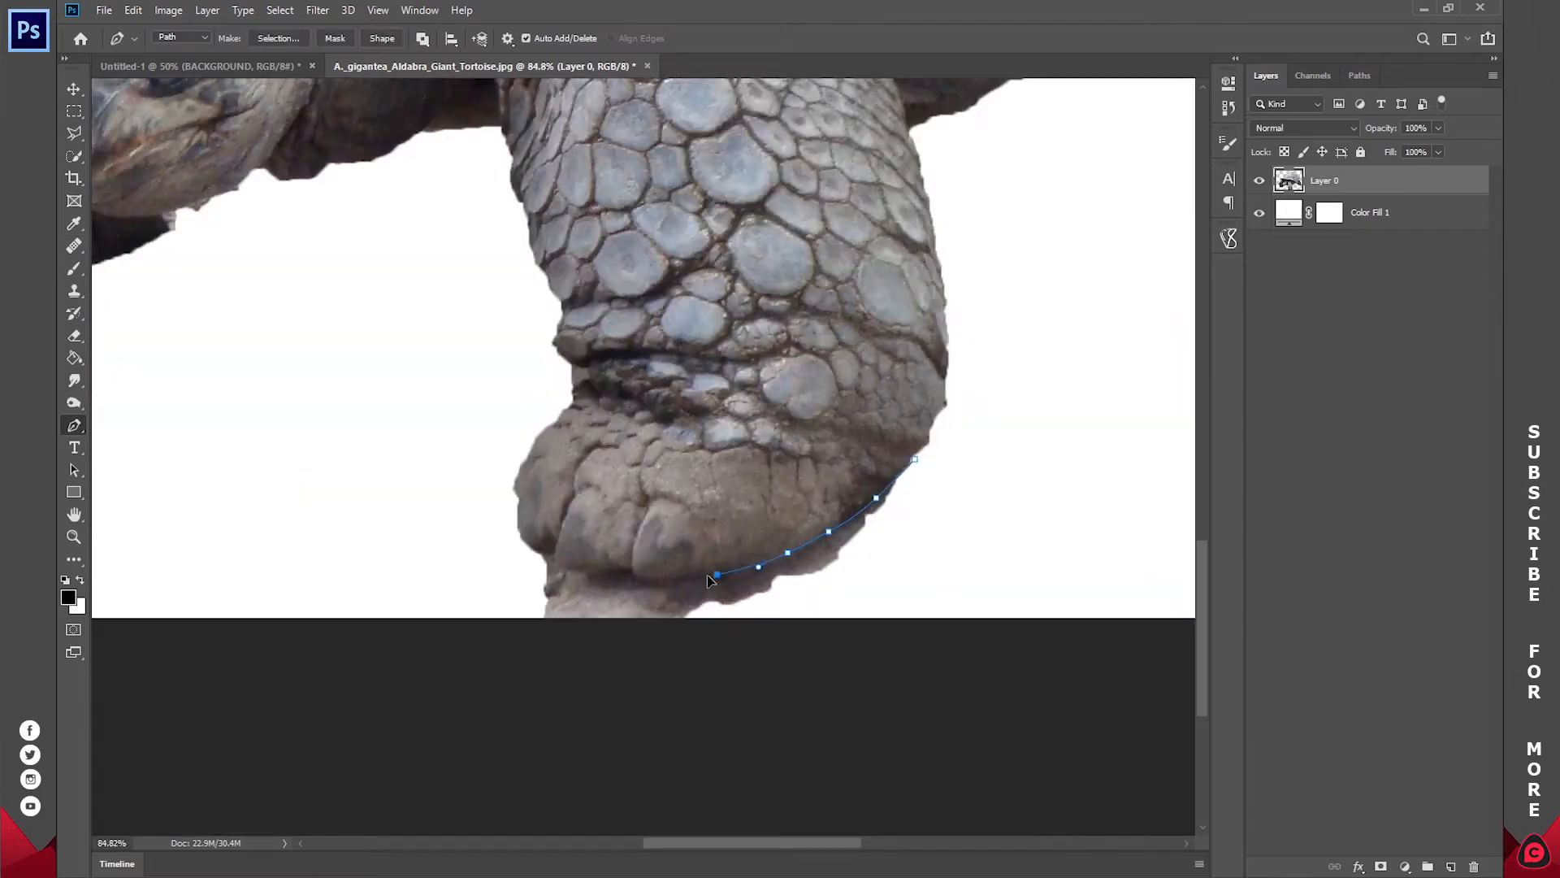
Step: Draw a closed Pen path around the leftover sand beneath the near front foot
left_click(580, 568)
left_click(540, 552)
left_click(514, 558)
left_click(509, 611)
left_click_drag(863, 602, 901, 569)
left_click_drag(937, 512, 938, 471)
left_click(914, 459)
Step: Convert the front foot path to a selection, delete the sand inside it, and deselect
right_click(1009, 373)
left_click(1062, 441)
key("Return")
key("Delete")
key("ctrl+d")
Step: Copy the cut-out tortoise layer into the Untitled-1 desert document with the Move tool
key("z")
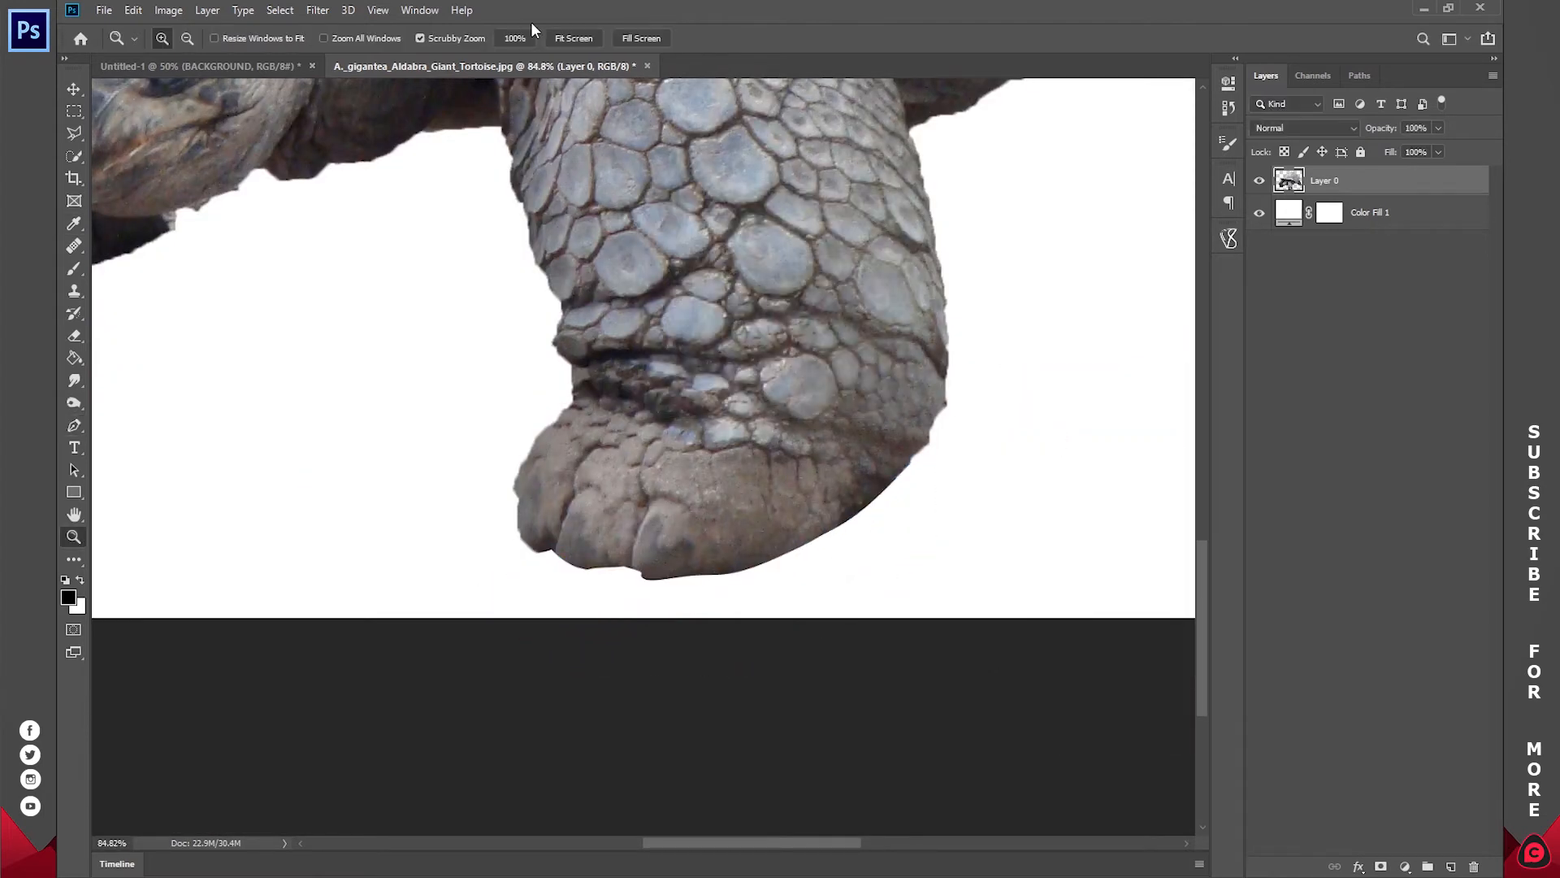
left_click(573, 38)
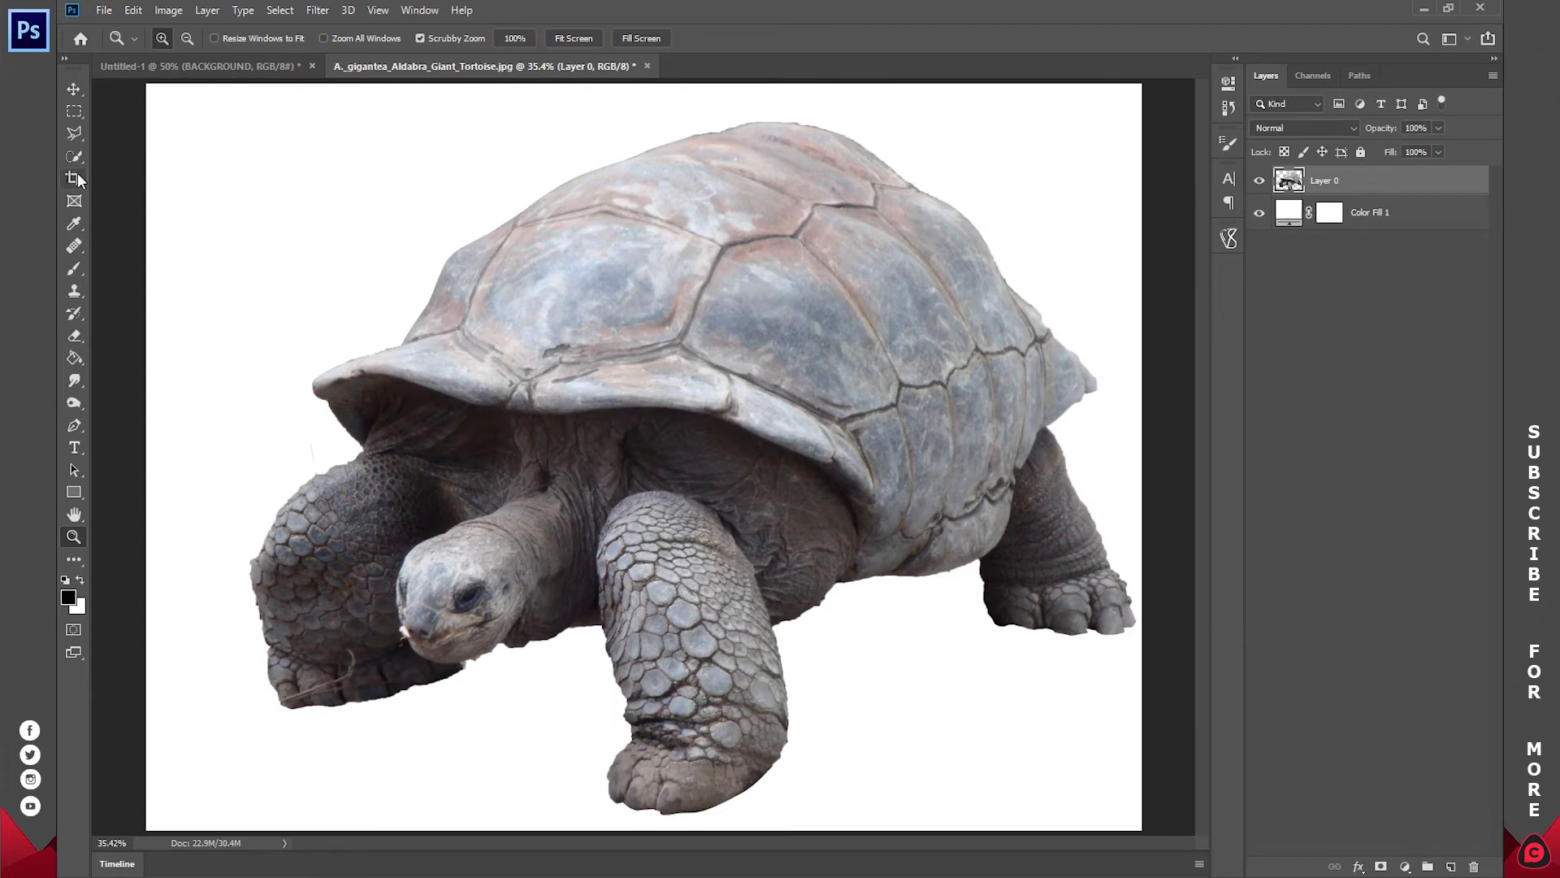
left_click(74, 88)
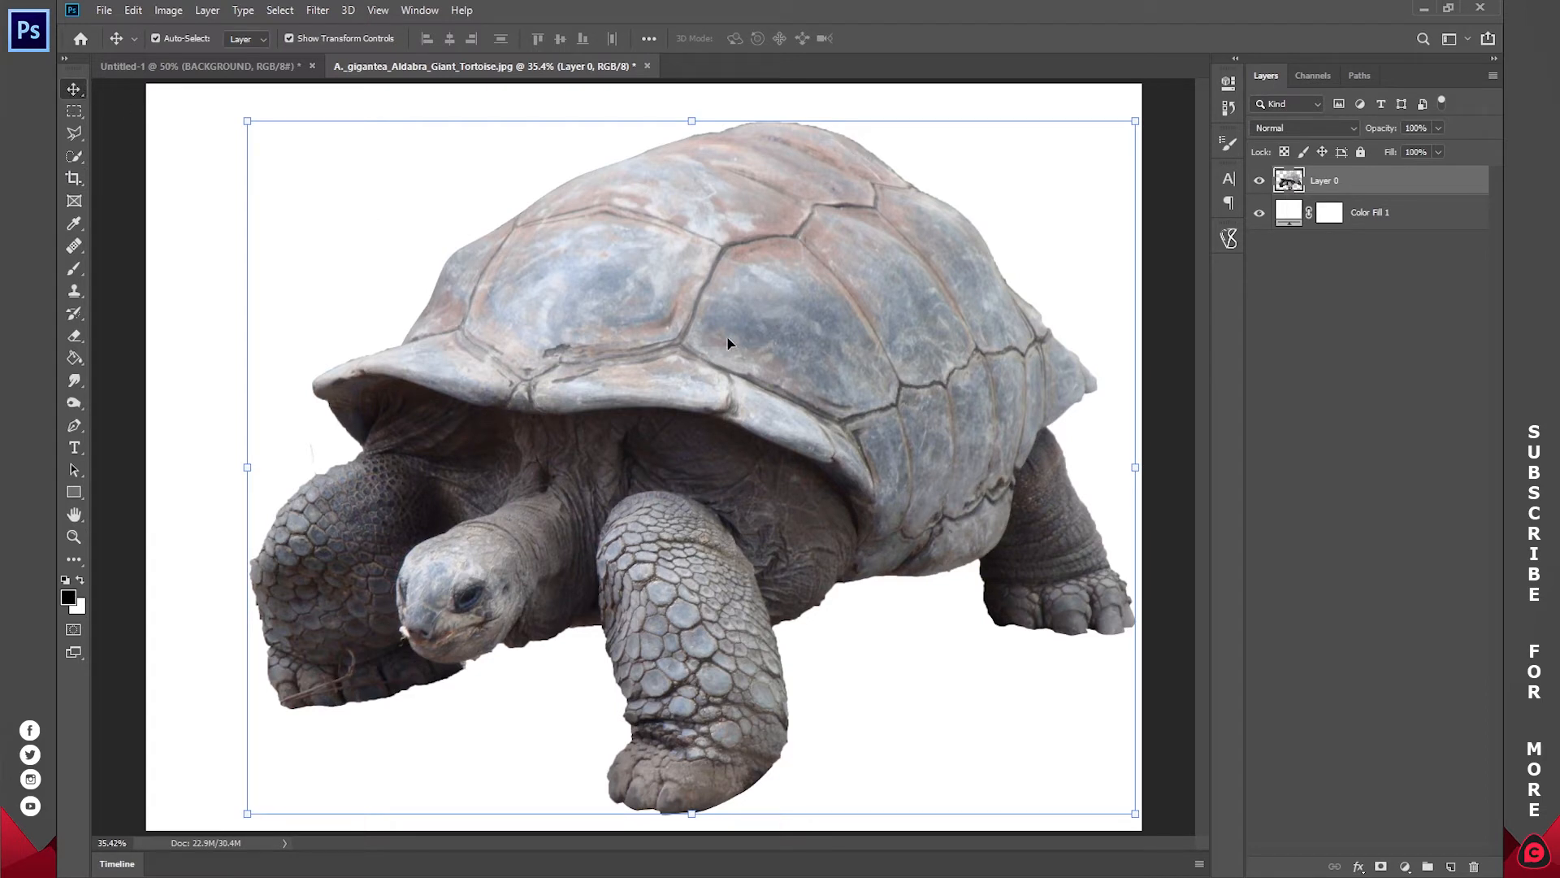
left_click_drag(712, 333, 627, 394)
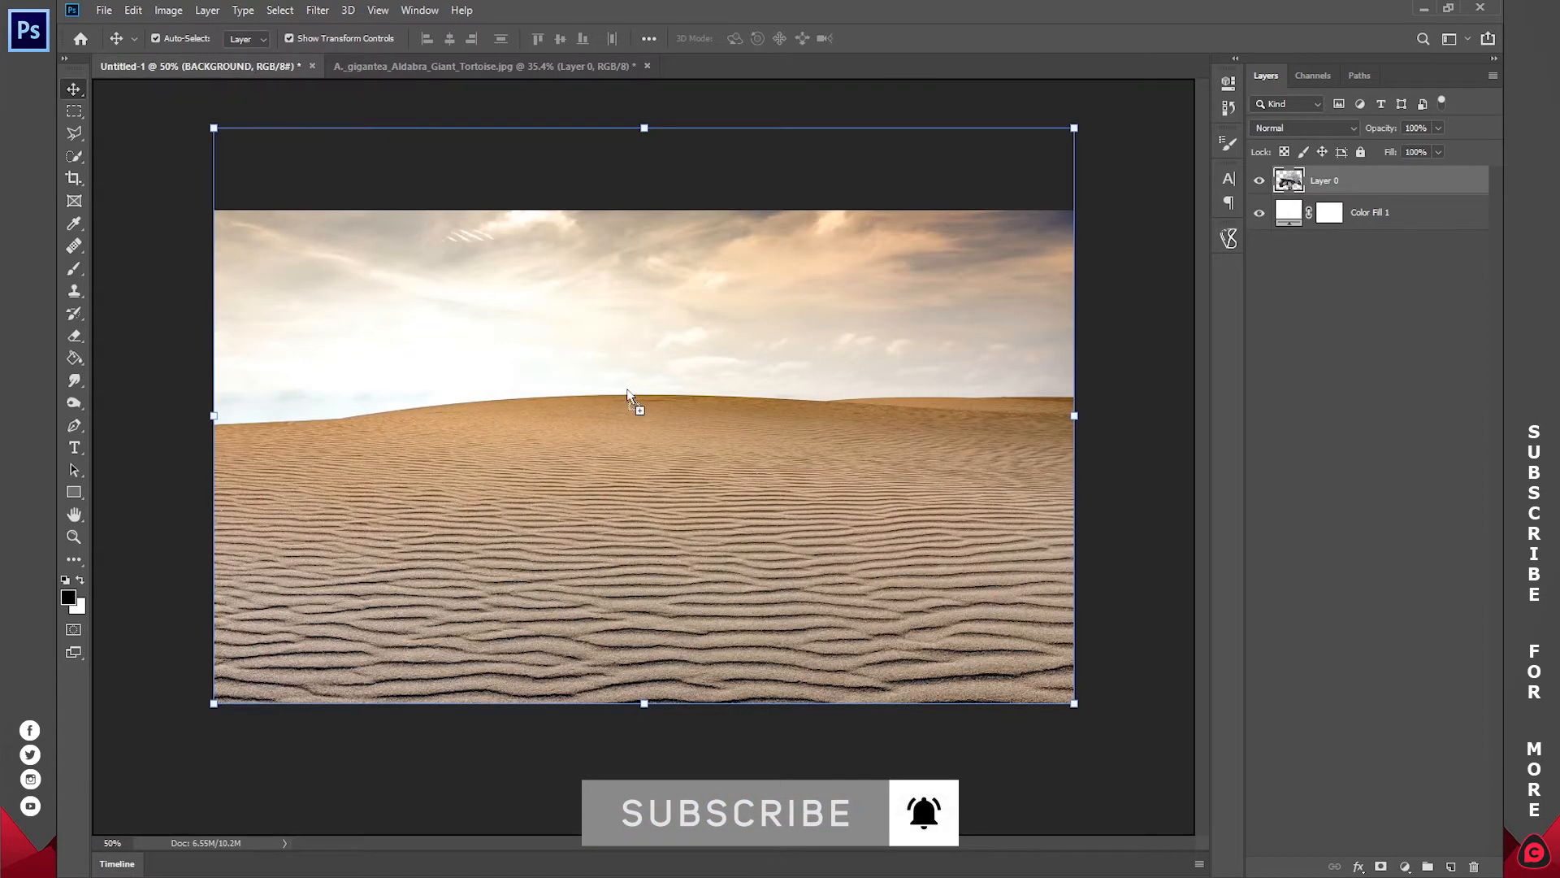
left_click_drag(677, 450, 677, 451)
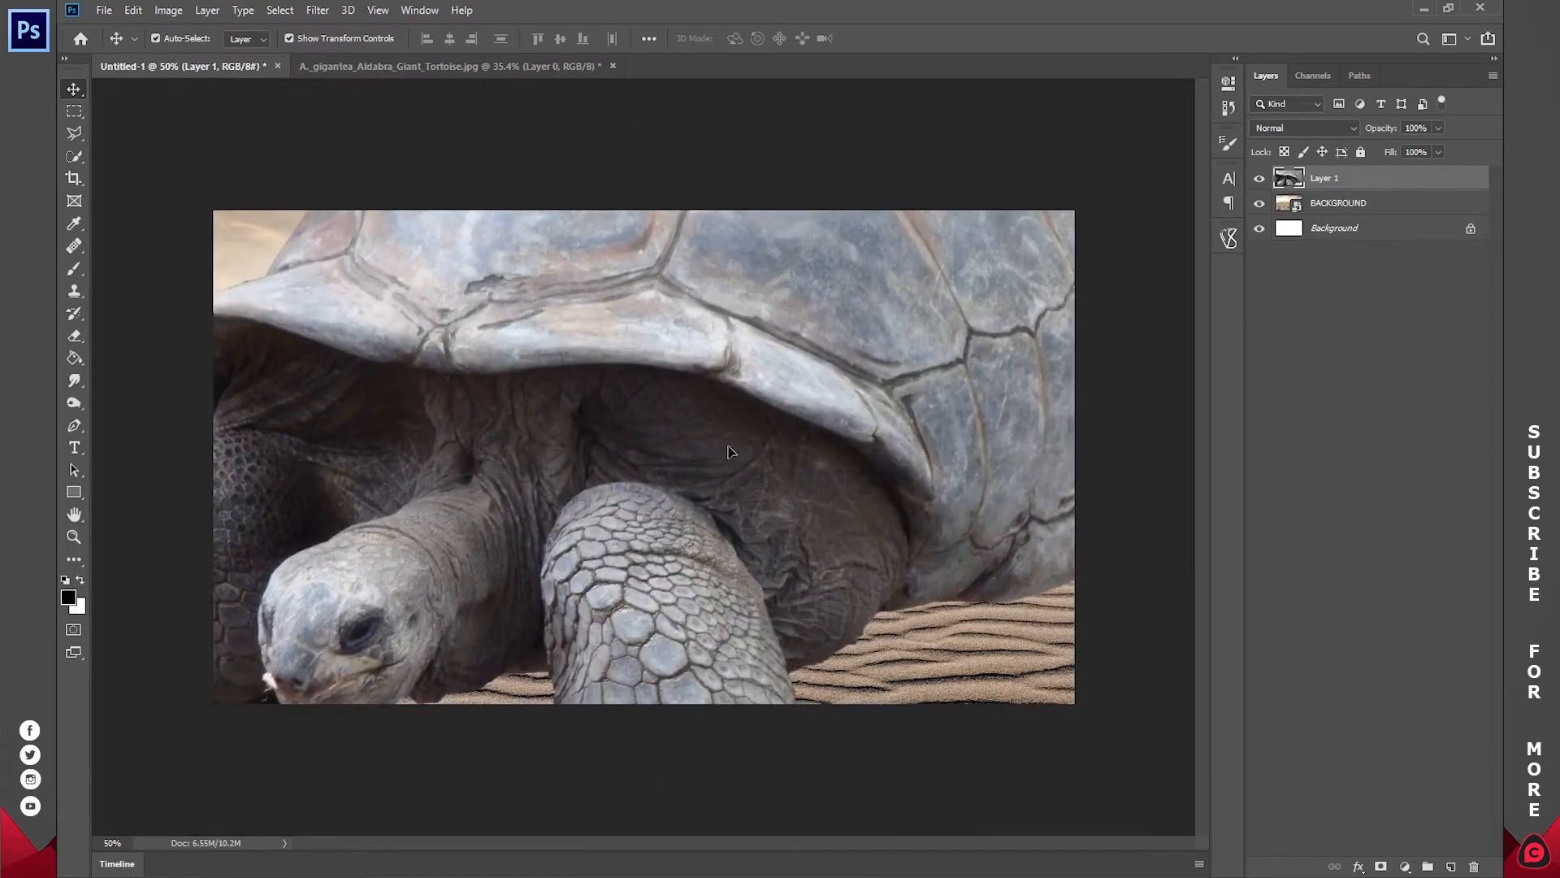
Step: Scale the tortoise to about 42.35% and place it horizontally centred on the desert sand
left_click_drag(481, 414, 461, 459)
left_click_drag(254, 436, 834, 439)
left_click_drag(931, 439, 431, 452)
left_click_drag(1010, 455, 846, 456)
left_click_drag(640, 432, 699, 458)
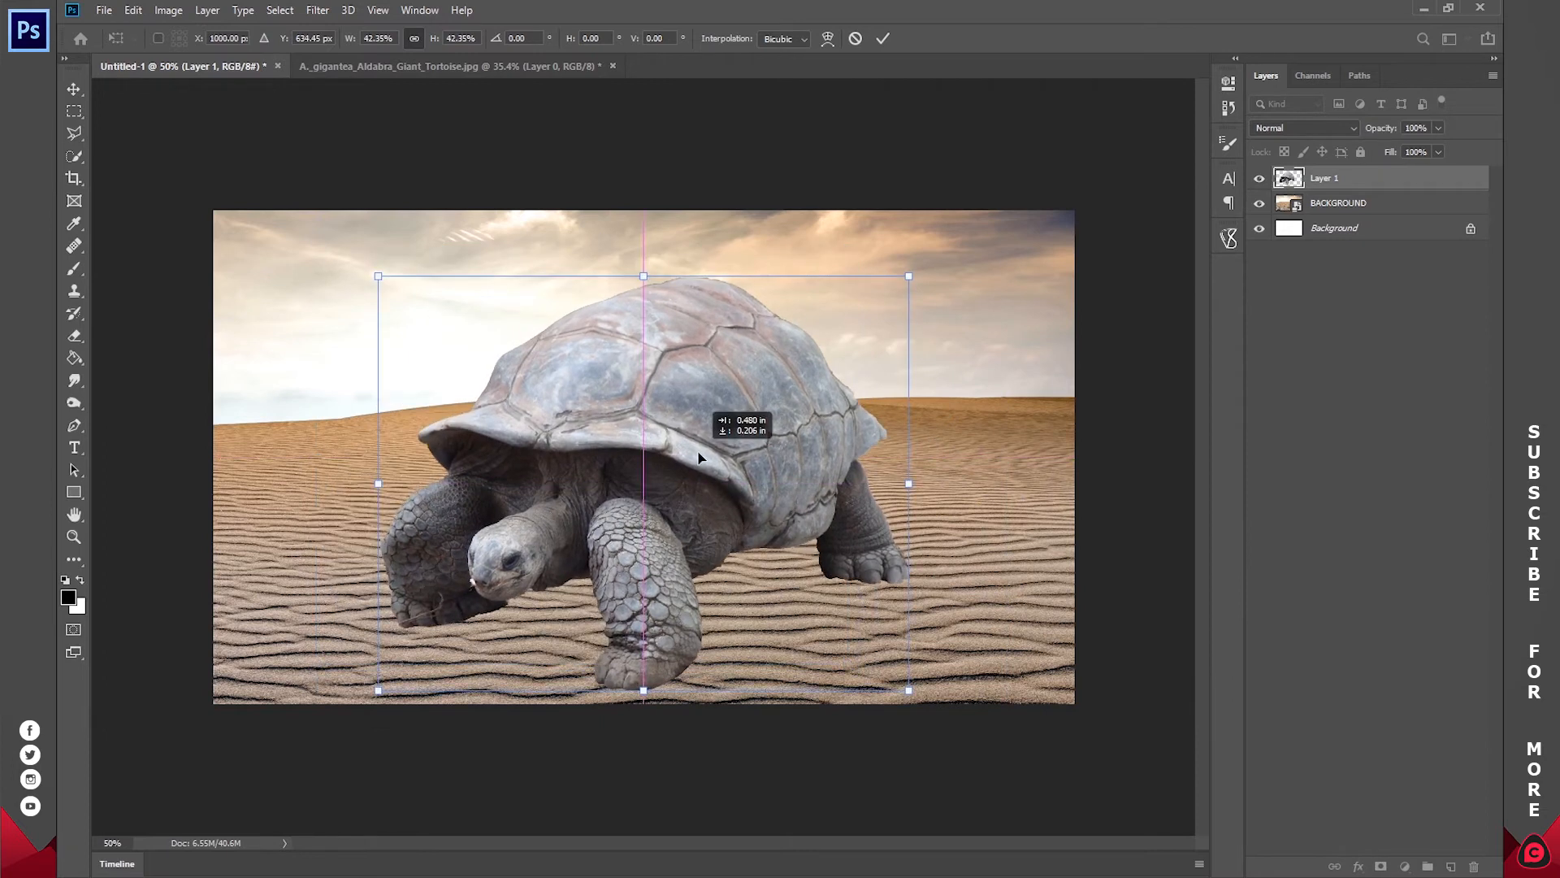
left_click(883, 38)
Step: Close the giant tortoise photo document without saving its changes
key("z")
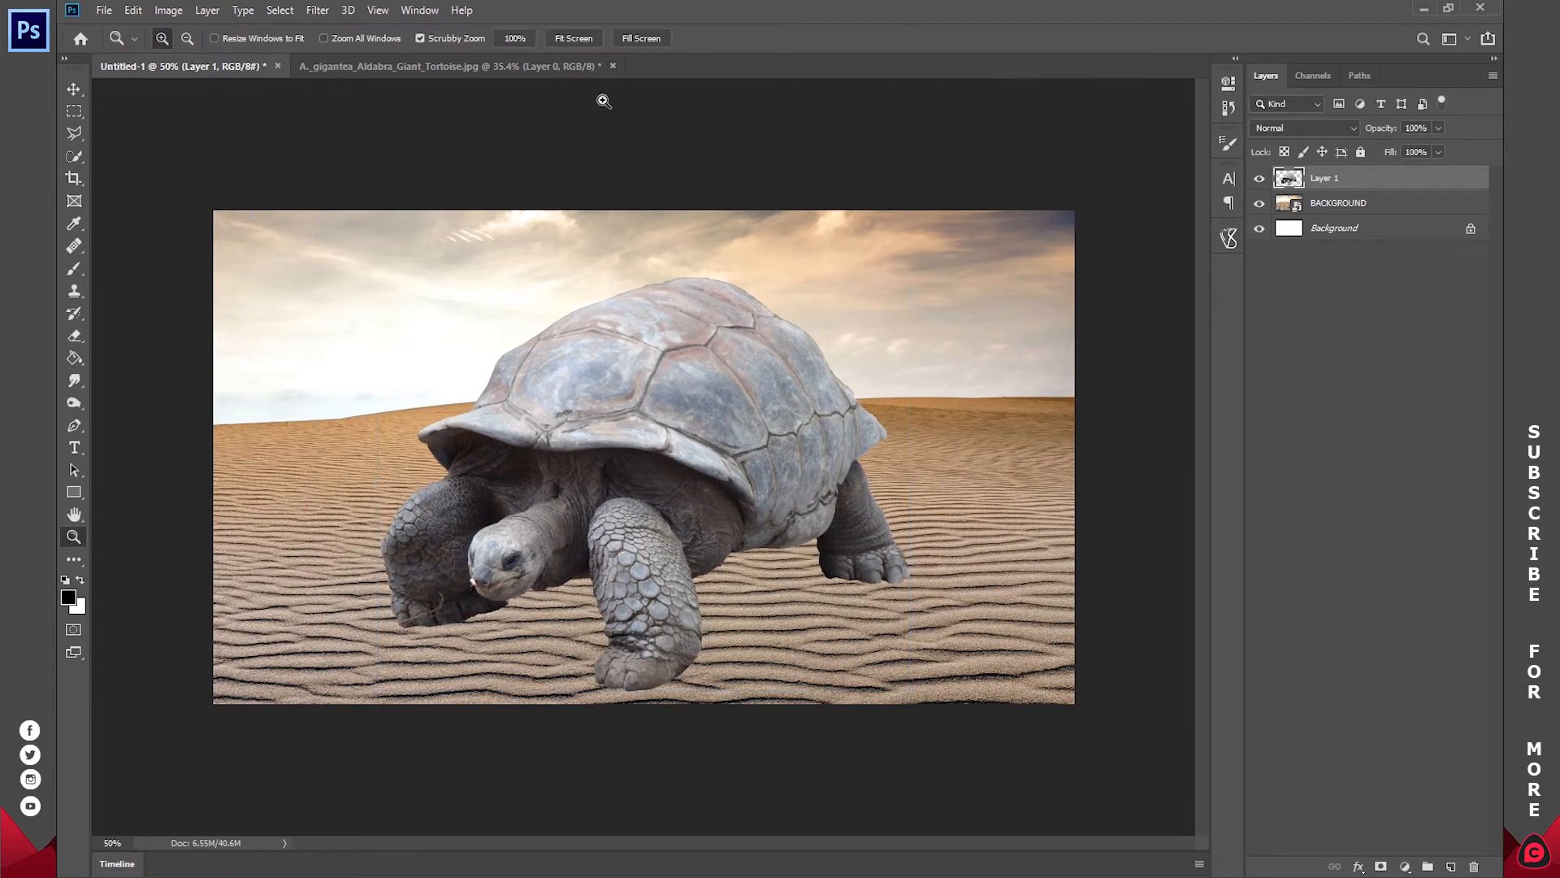
left_click(572, 65)
left_click(613, 66)
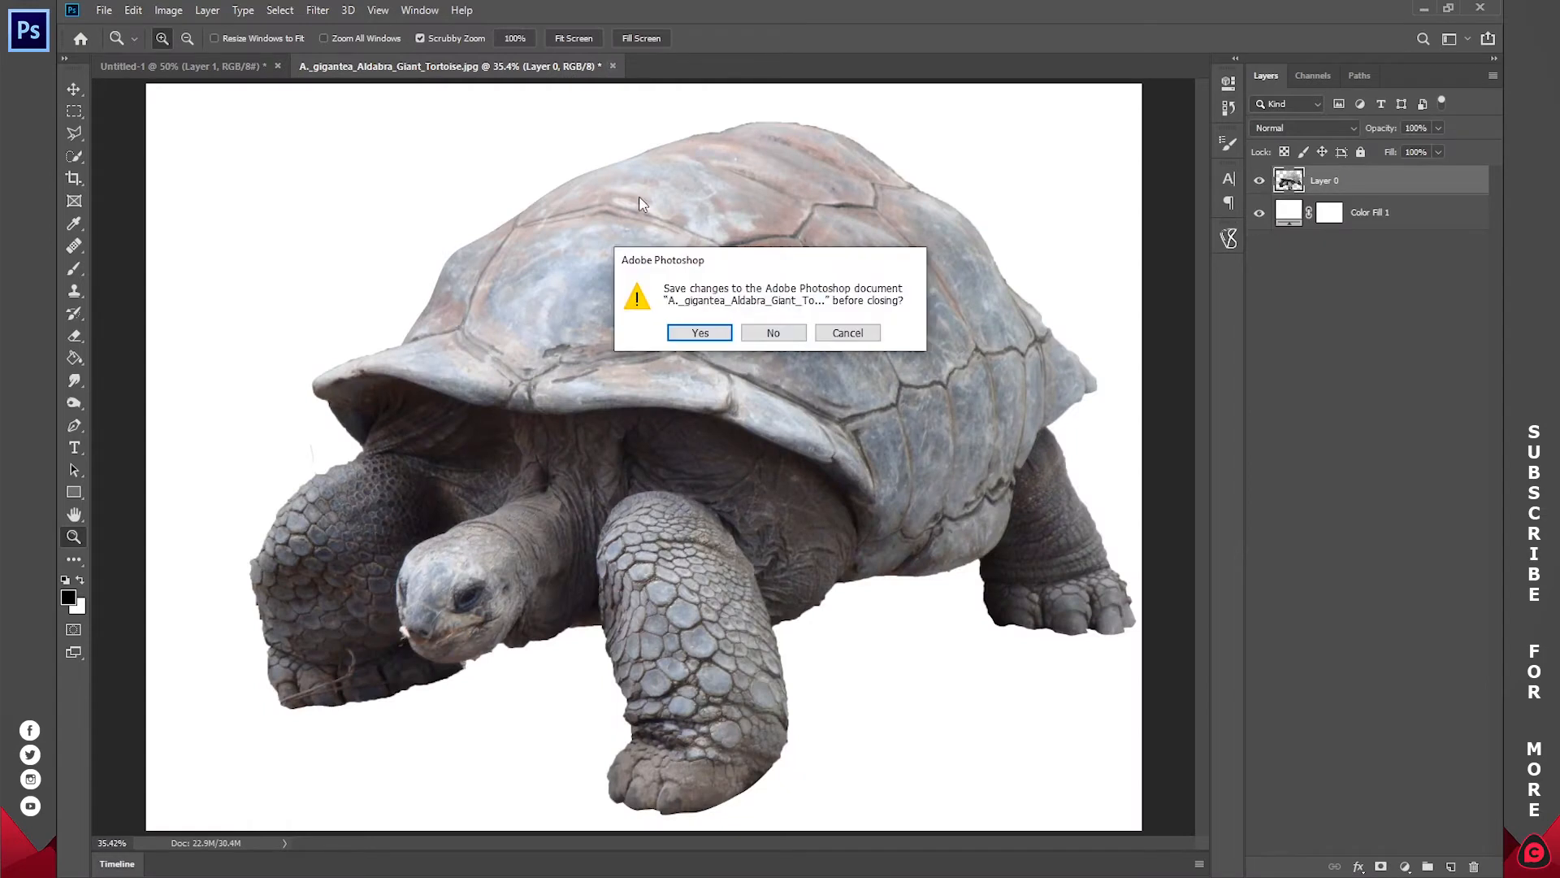
left_click(773, 332)
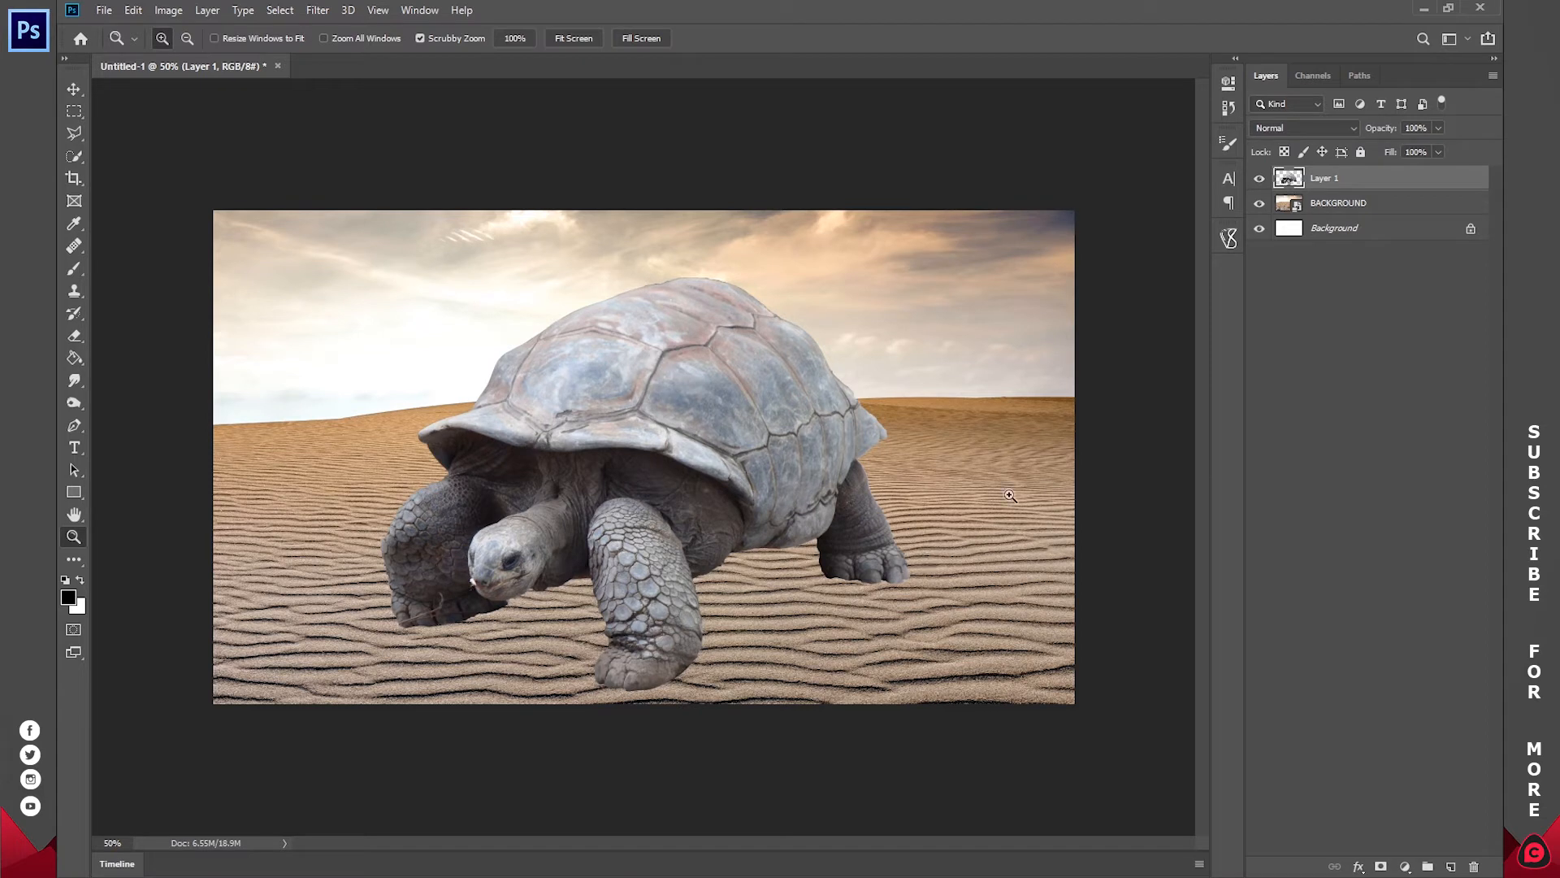
Step: Rename Layer 1 as TURTOISE and duplicate the layer
double_click(1326, 179)
type("TURTOISE")
key("Return")
key("ctrl+j")
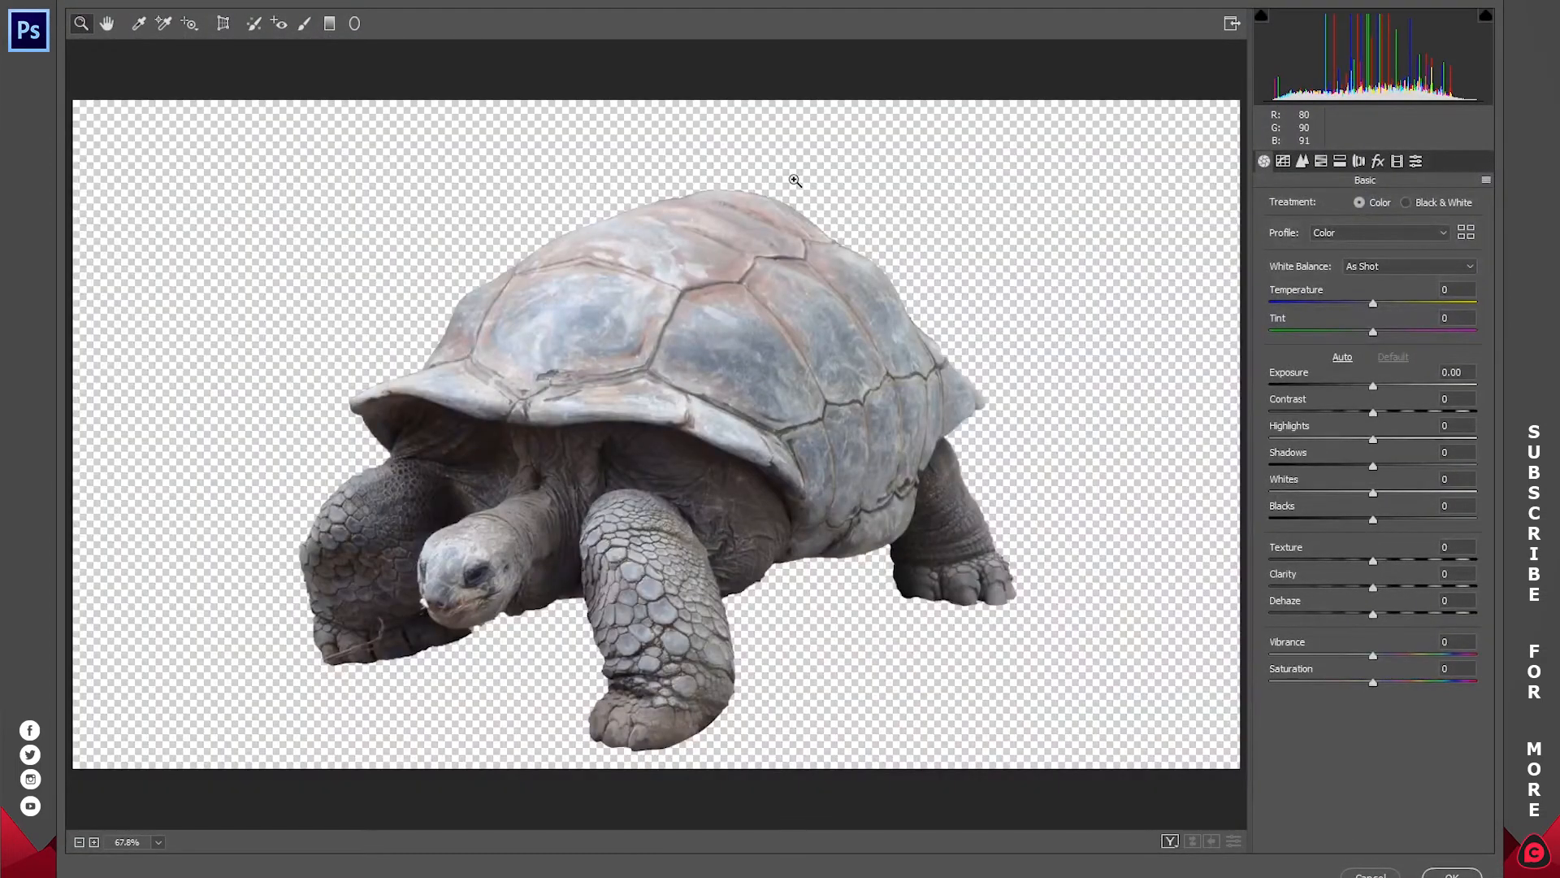
Step: Apply the Camera Raw Filter to the duplicated tortoise with Texture +20 and Clarity +25
left_click_drag(1375, 562, 1399, 586)
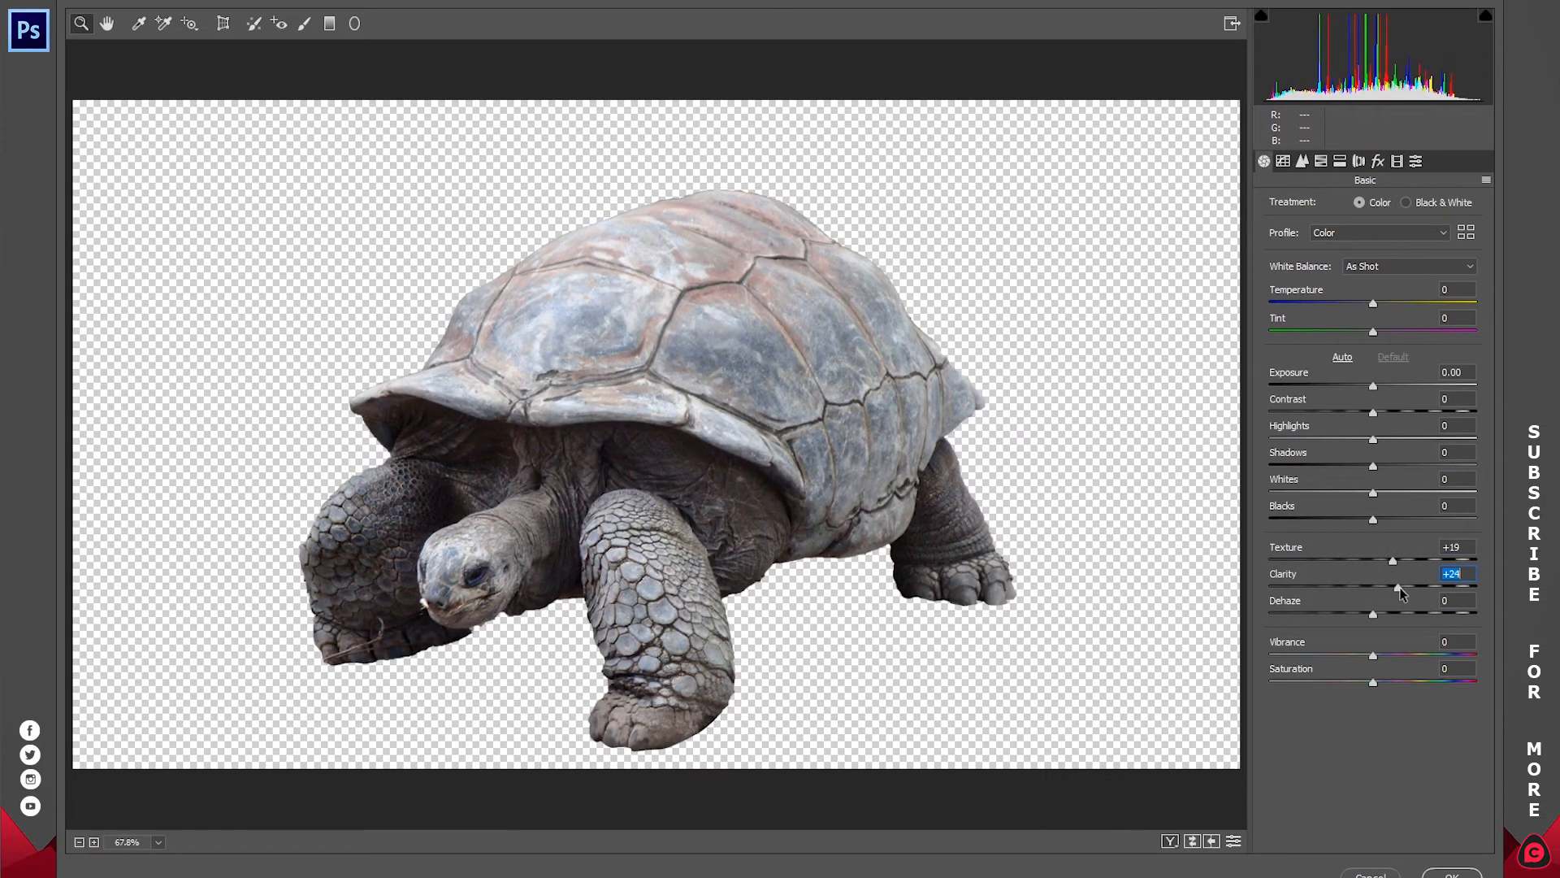
left_click(1394, 559)
type("20")
key("Tab")
type("25")
left_click(1452, 873)
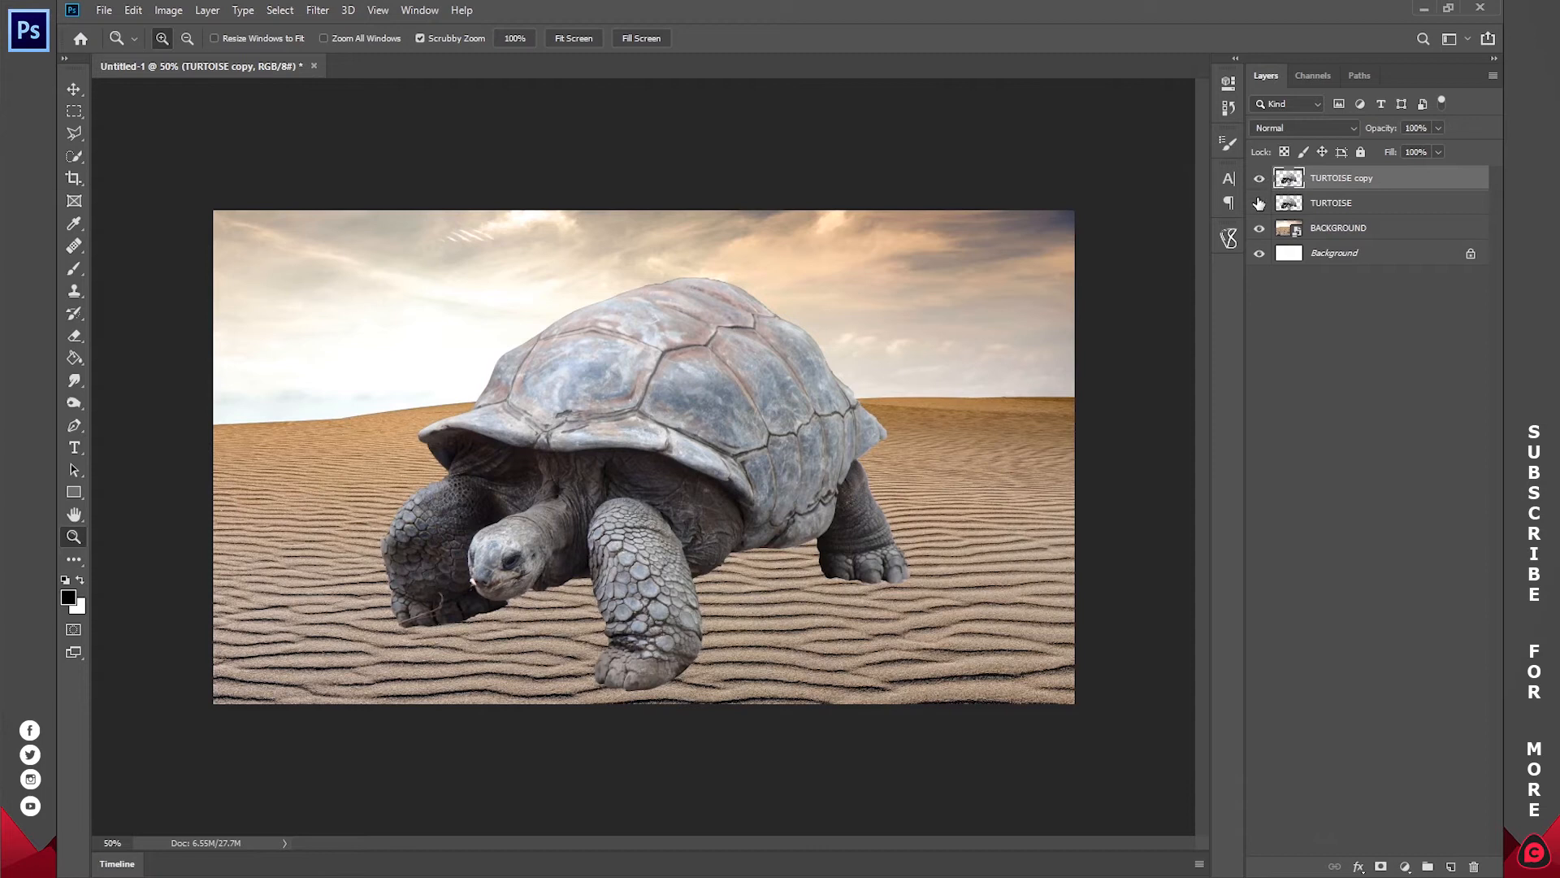
Step: Compare the filtered tortoise copy with the original by toggling the copy's visibility, and hide the original TURTOISE layer
left_click(1259, 180)
left_click(1259, 180)
left_click(1259, 181)
left_click(1258, 181)
left_click(1258, 181)
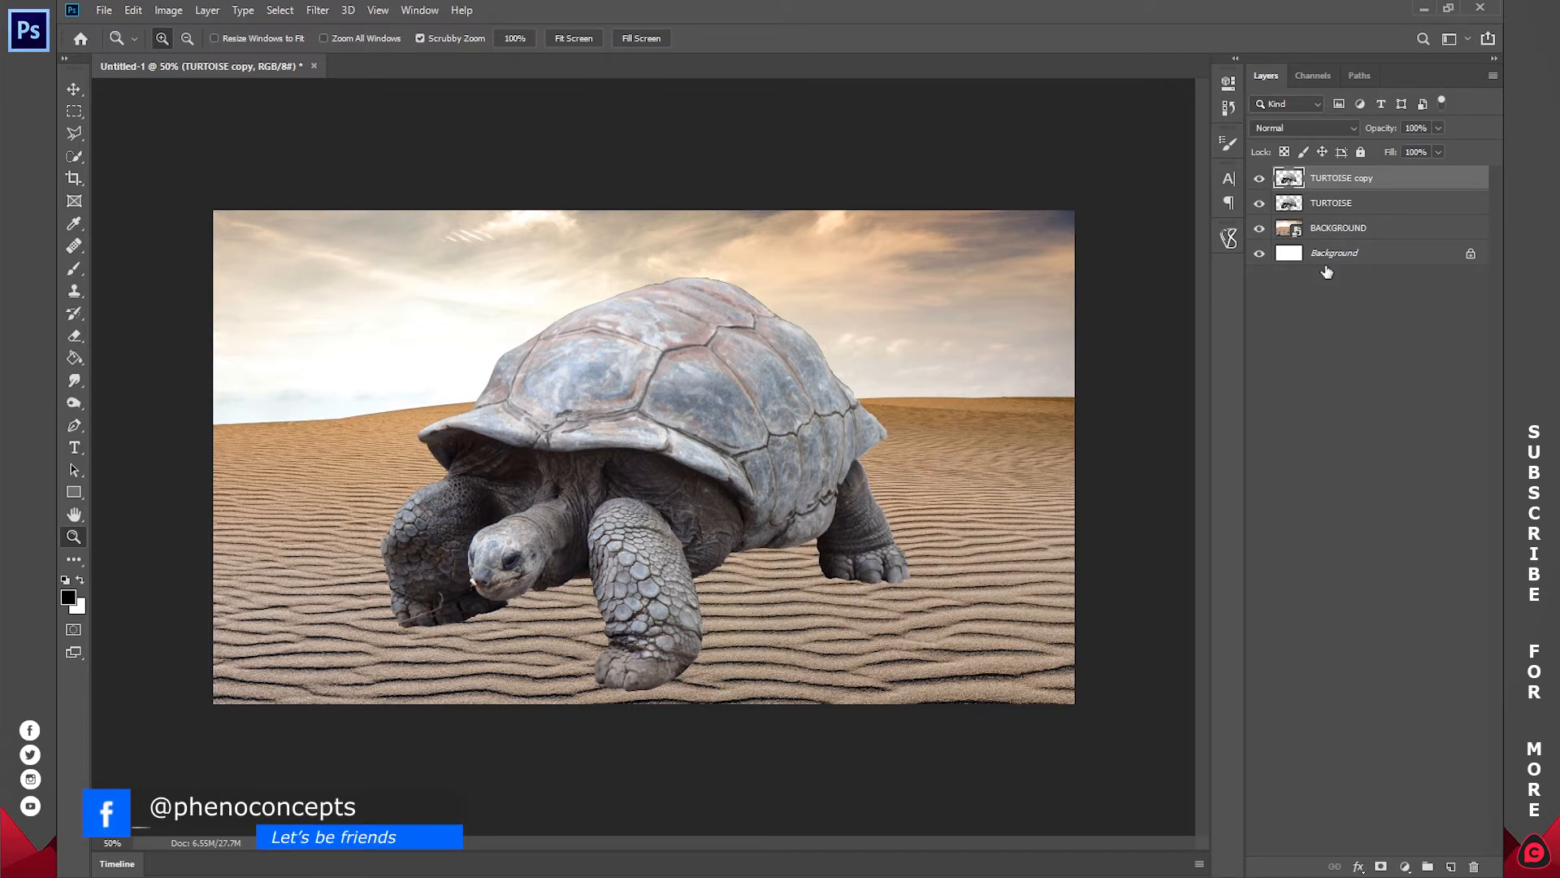
left_click(1258, 203)
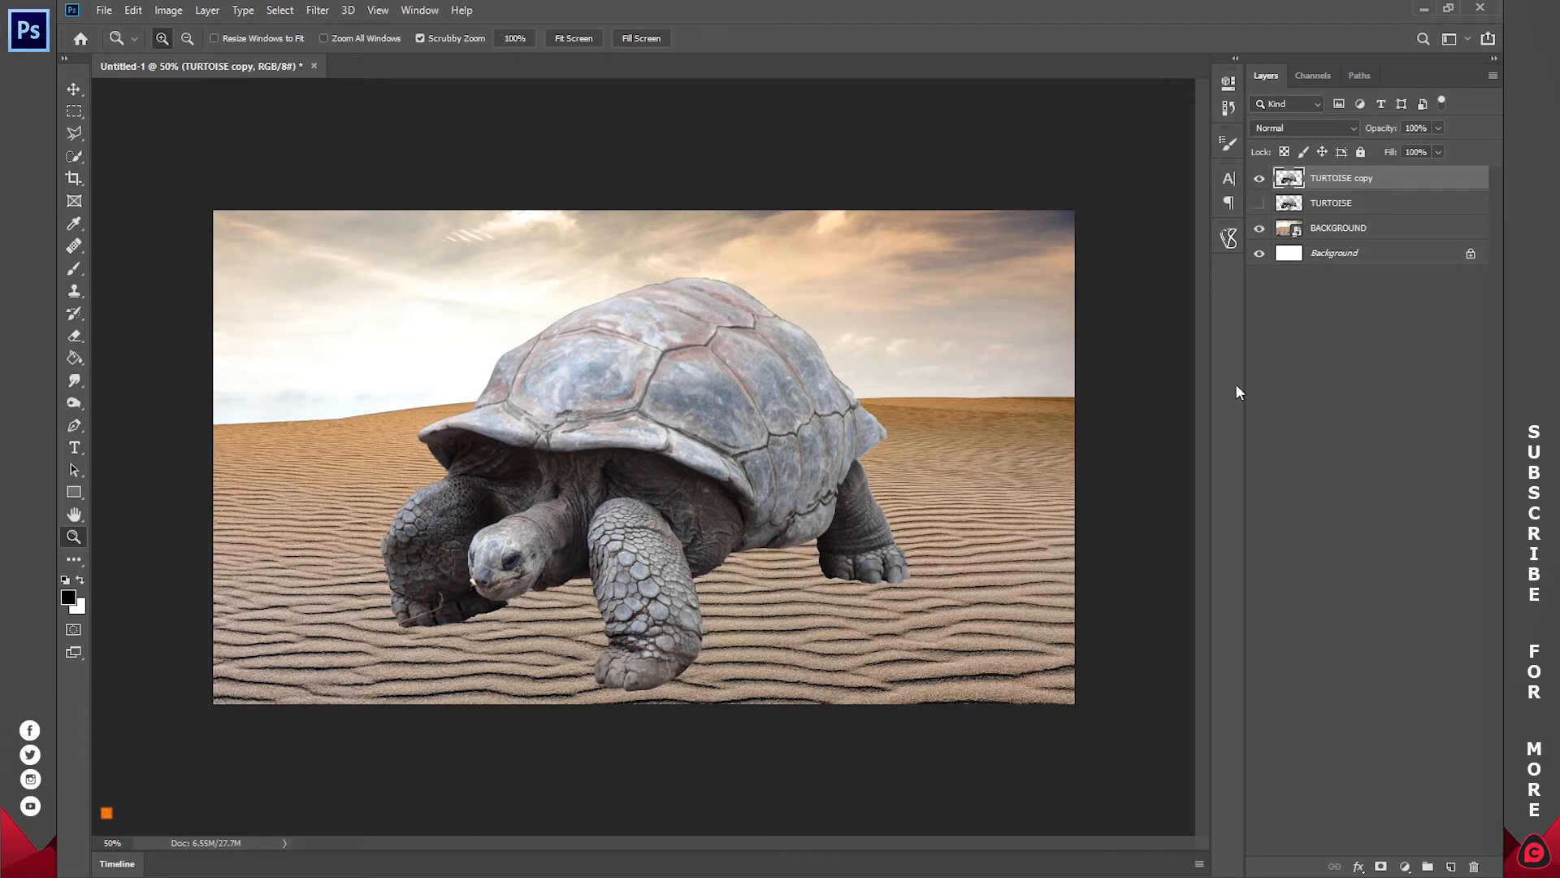
Step: Hide the TURTOISE copy layer and rasterize the BACKGROUND smart object layer
left_click(1259, 177)
right_click(1351, 229)
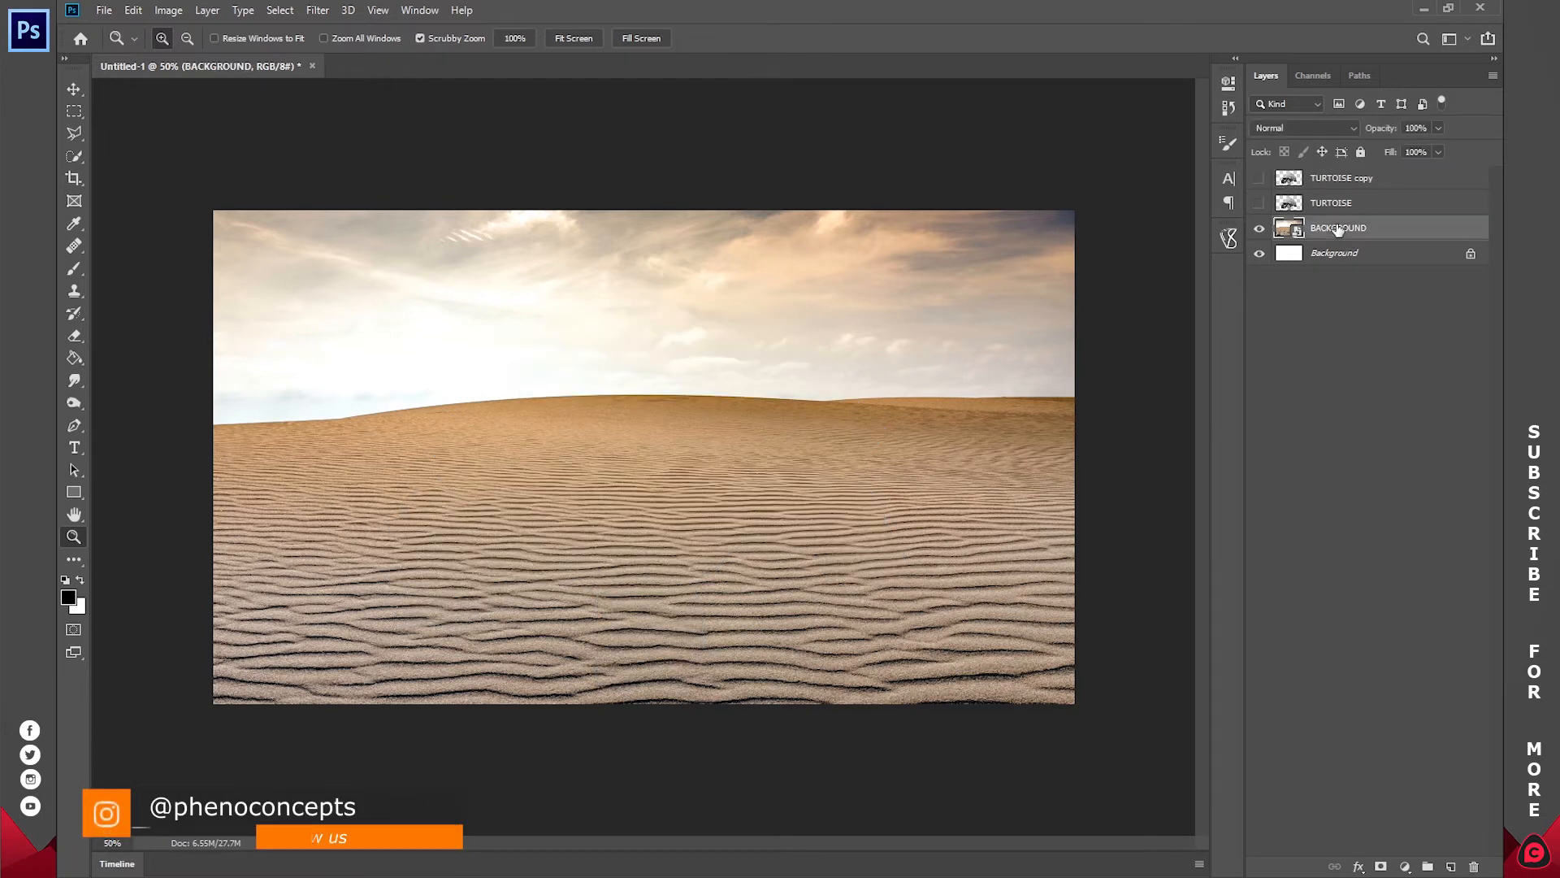
key("Escape")
right_click(1342, 232)
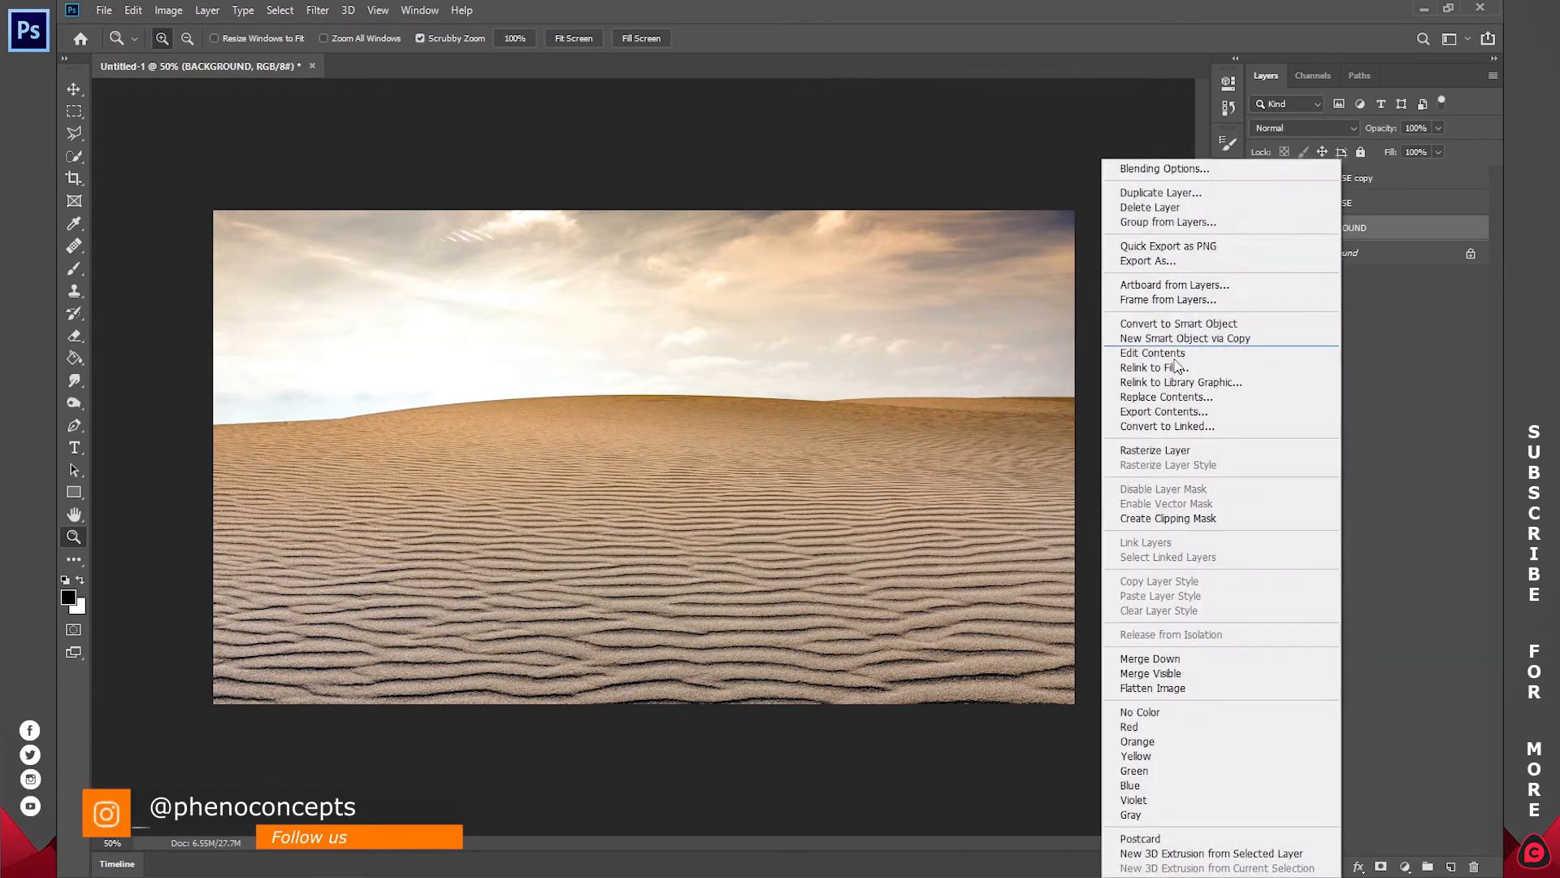
left_click(1154, 452)
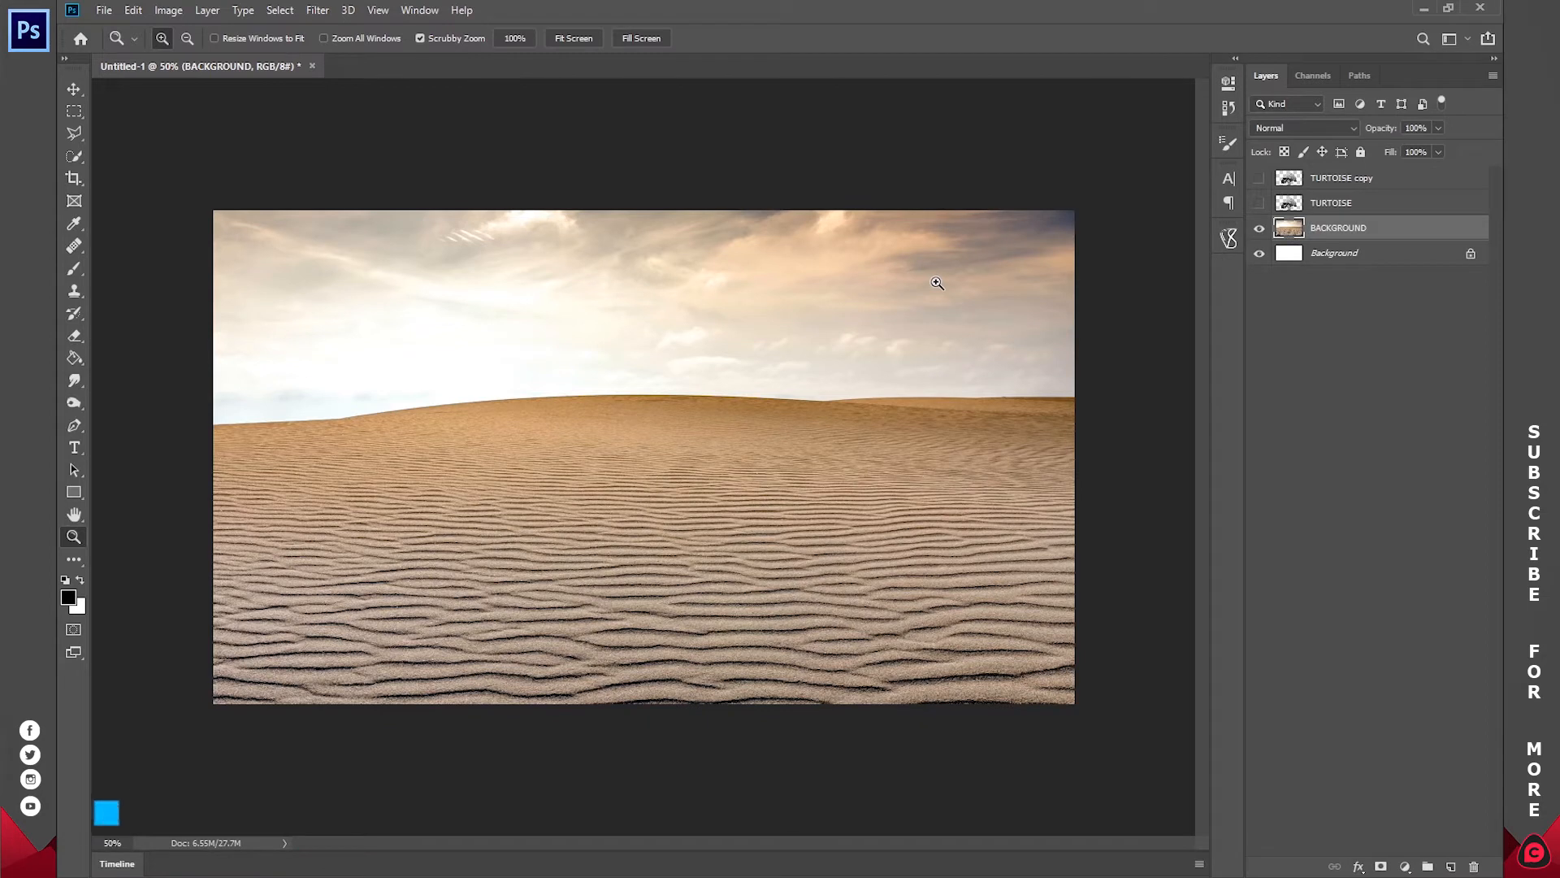
Step: Quick-select the sky on the BACKGROUND layer, add a layer mask from it and invert the mask so only the sand shows
key("w")
left_click_drag(357, 272, 482, 306)
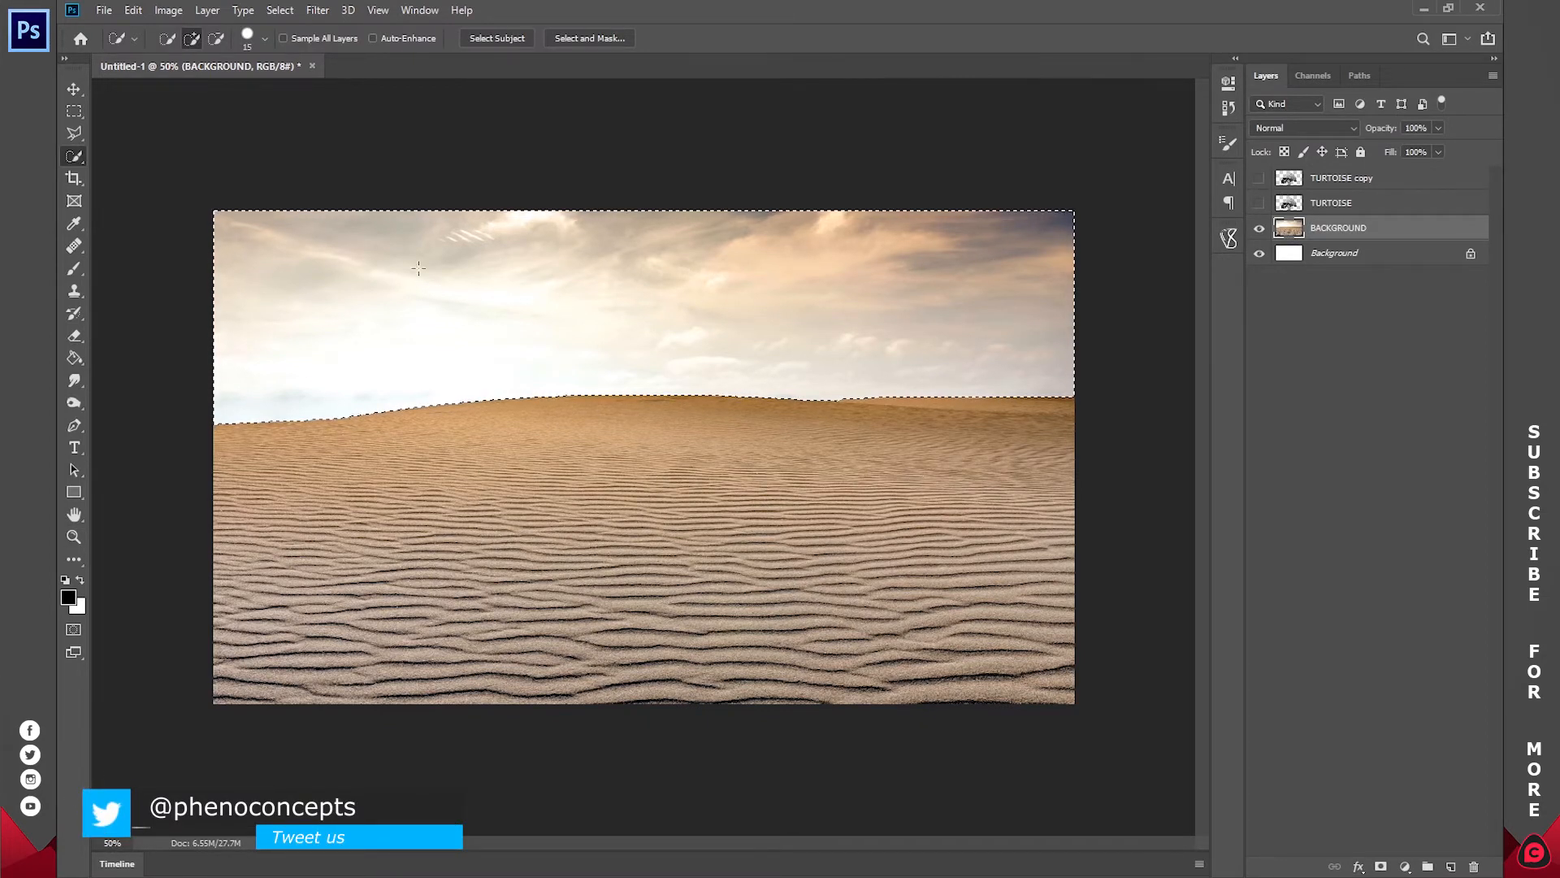
left_click(1382, 867)
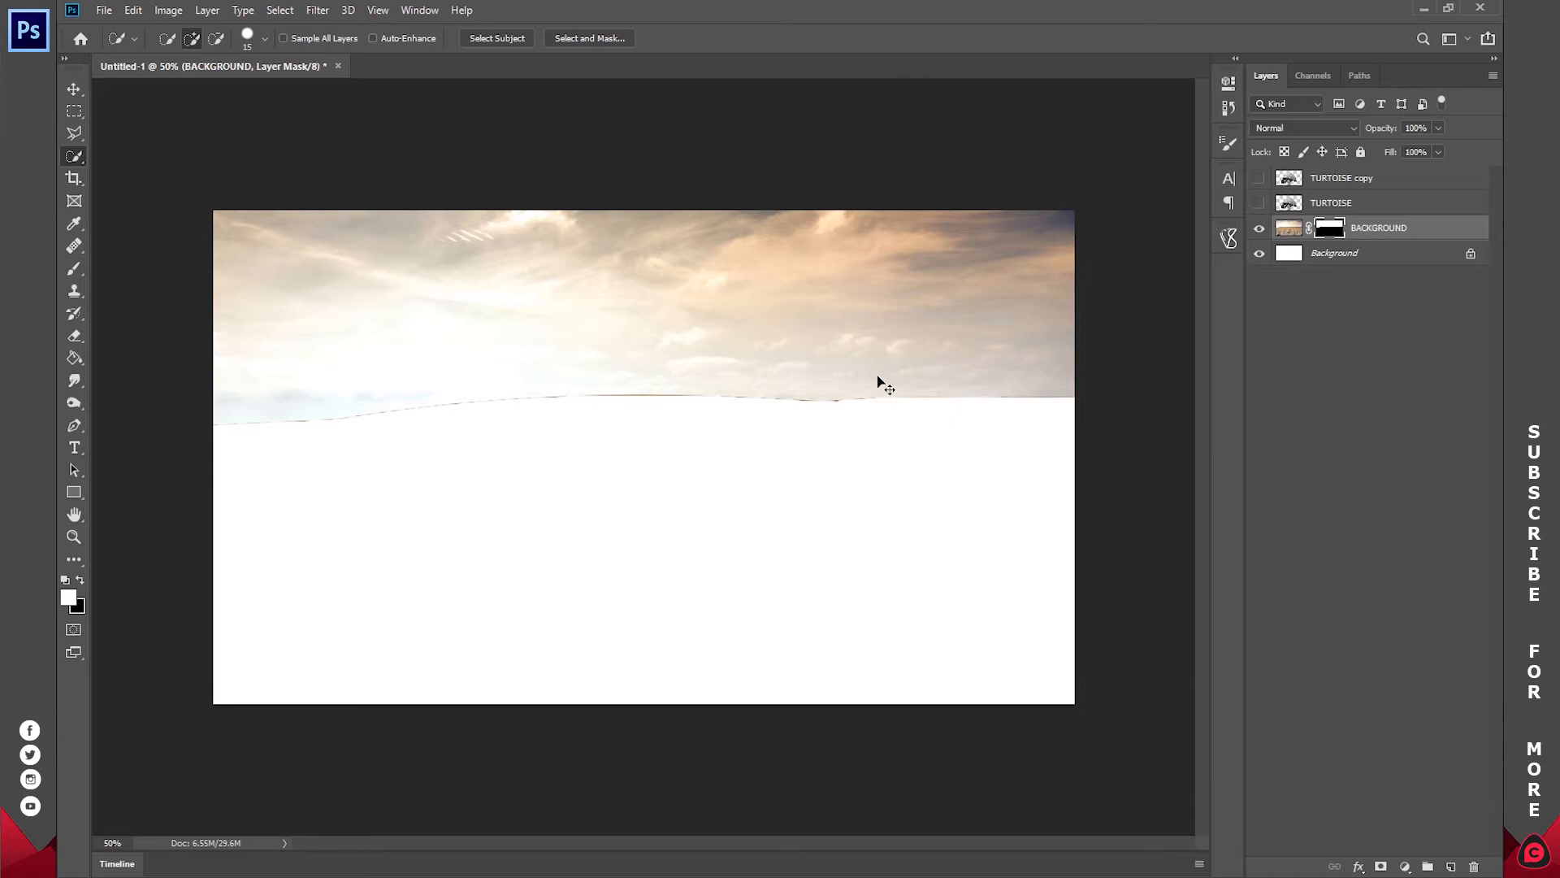
key("ctrl+i")
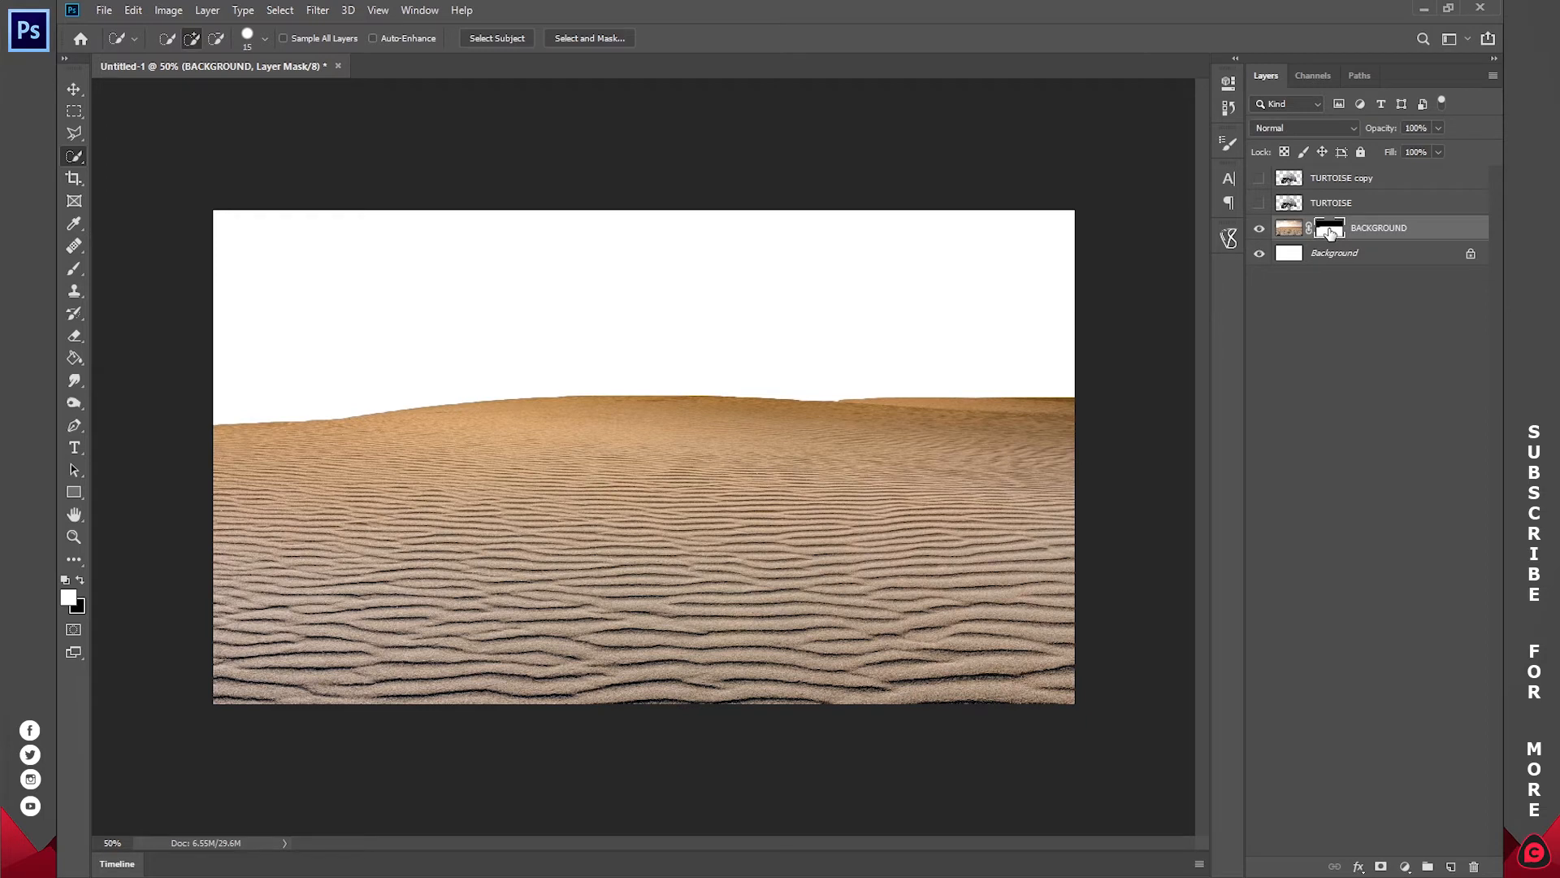
left_click(1330, 232, "shift")
left_click(1330, 232, "shift")
left_click(1330, 232, "shift")
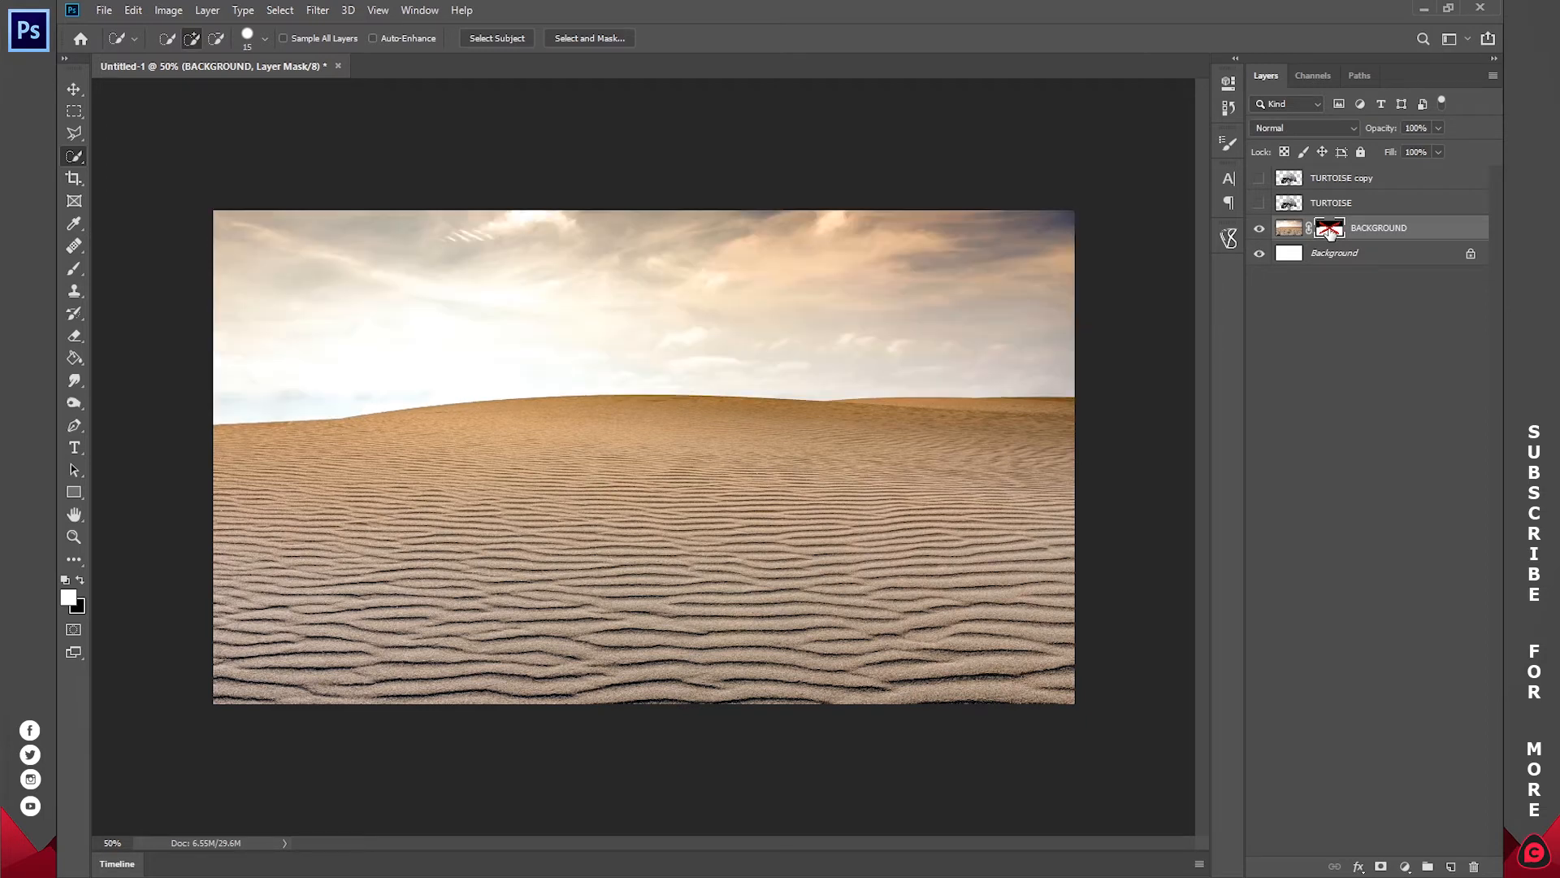
left_click(1330, 232, "shift")
left_click(1330, 232, "shift")
left_click(1337, 234, "shift")
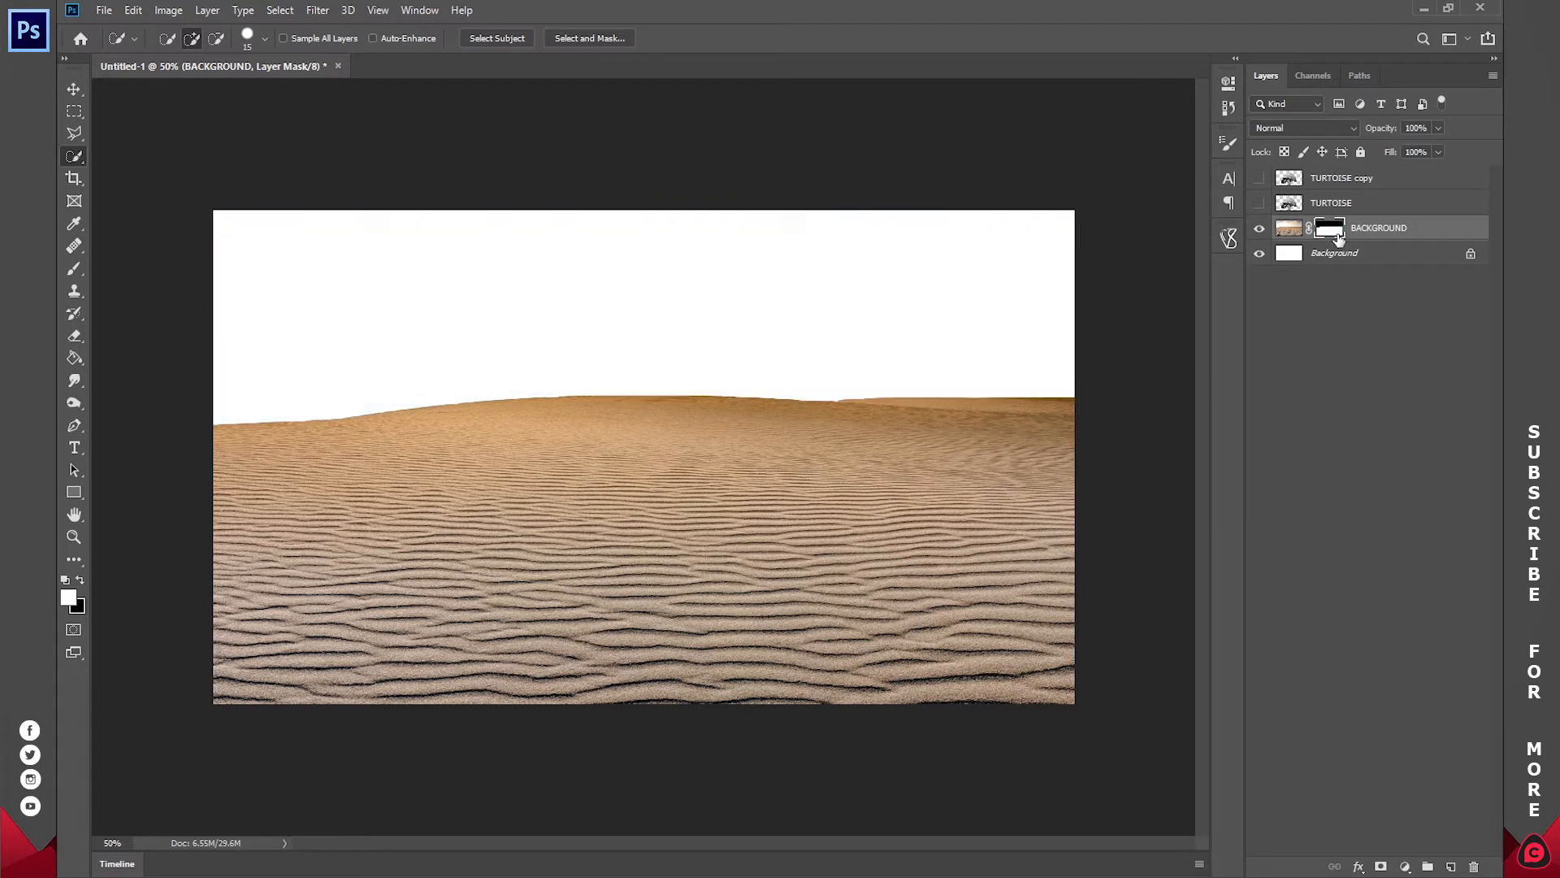
Step: Switch to File Explorer, find beach_29-wallpaper-1366x768 in the Pictures > PS > Others folder and preview it
left_click(228, 804)
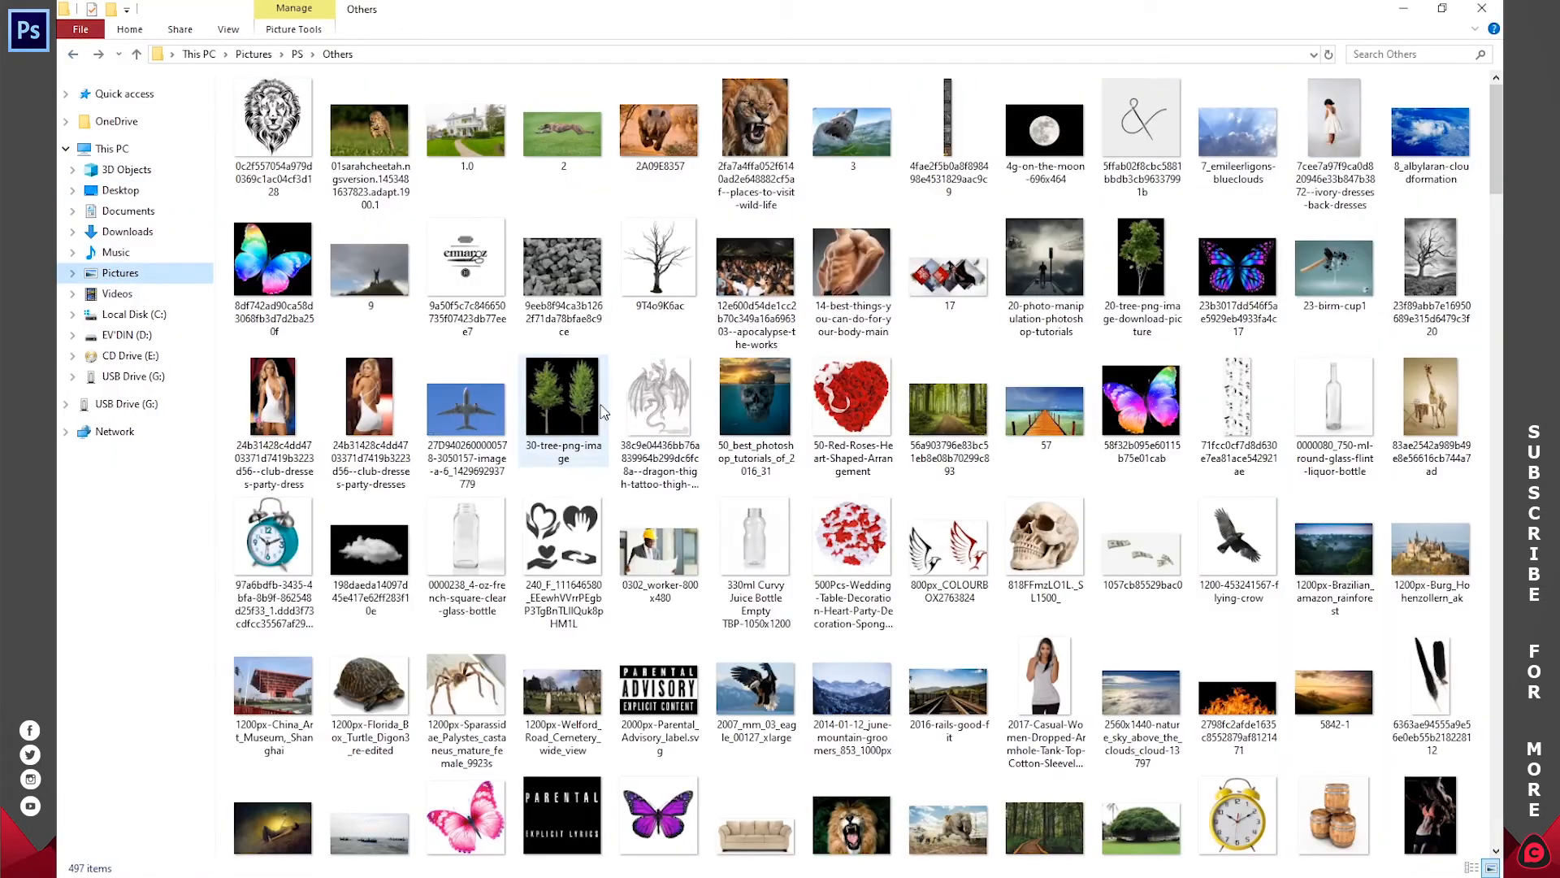
scroll(602, 411, "down", 15)
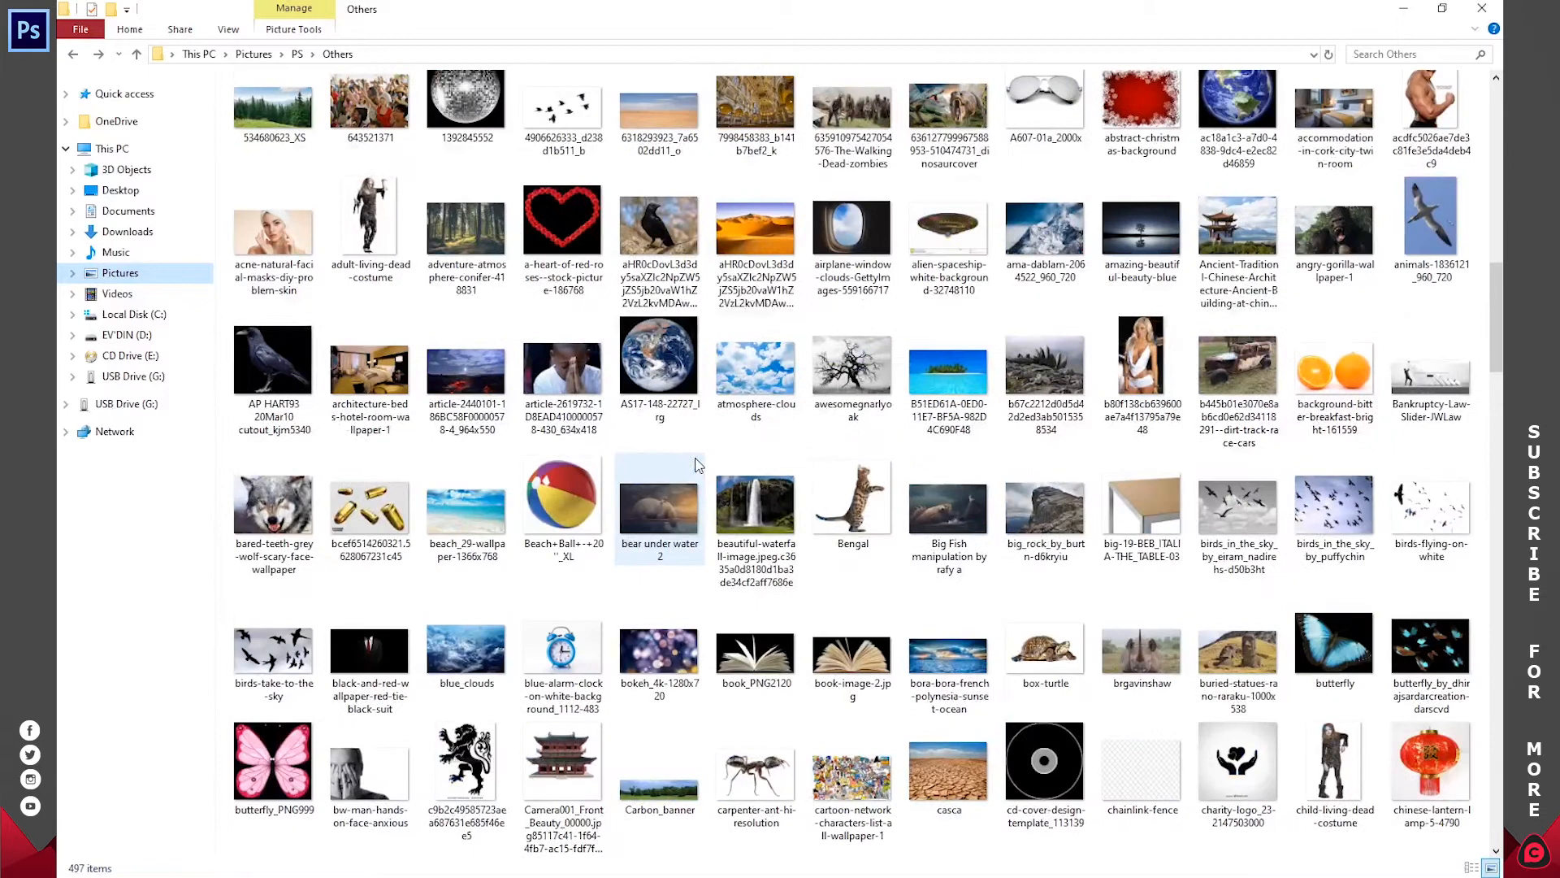
left_click(760, 370)
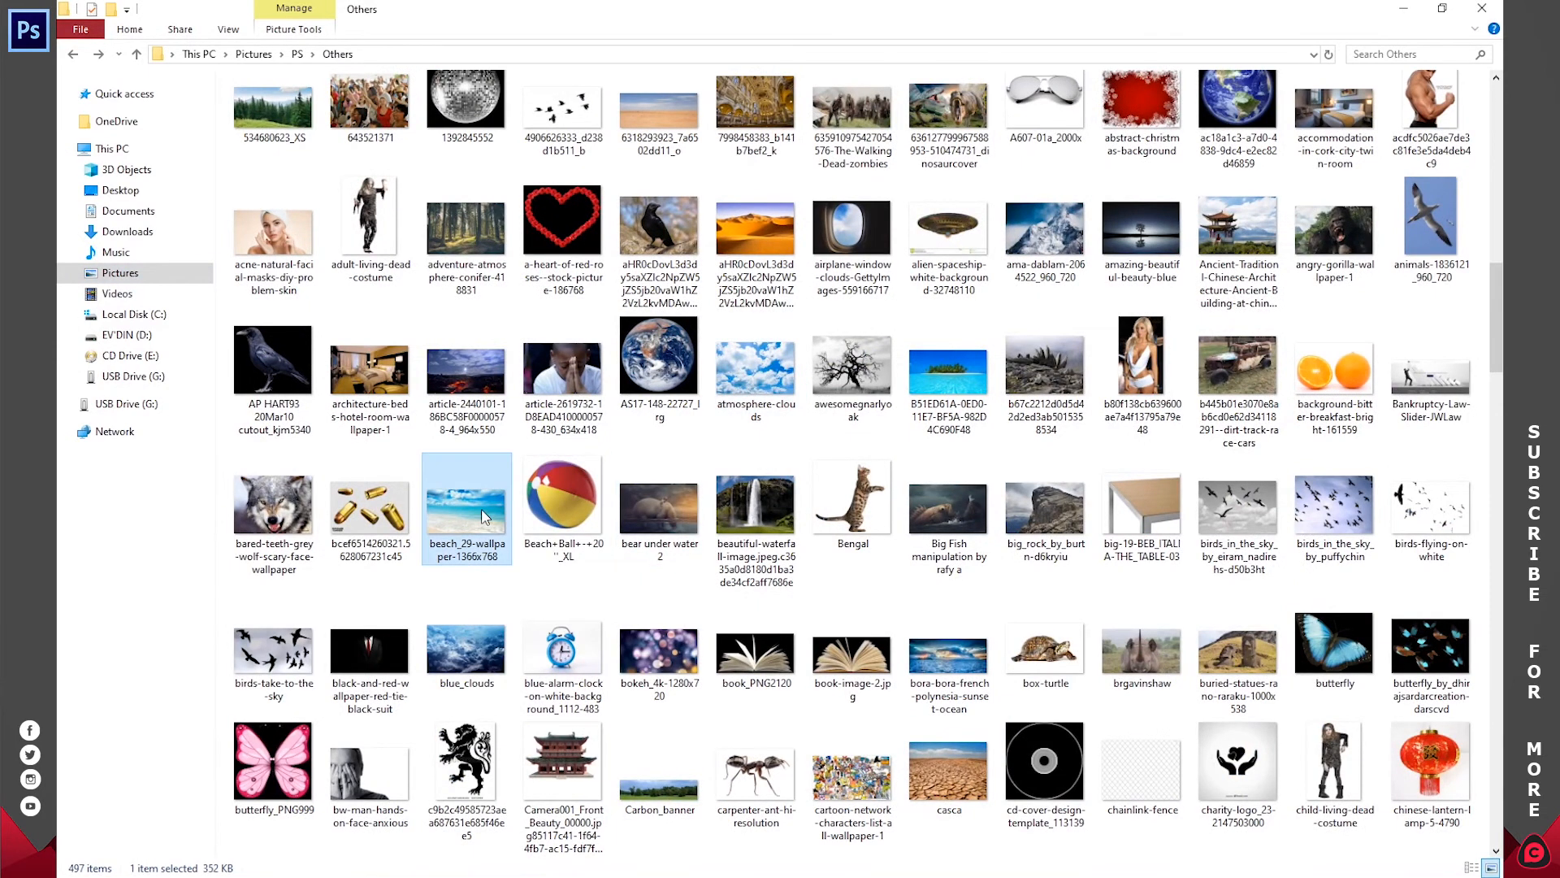
double_click(485, 517)
left_click(1482, 10)
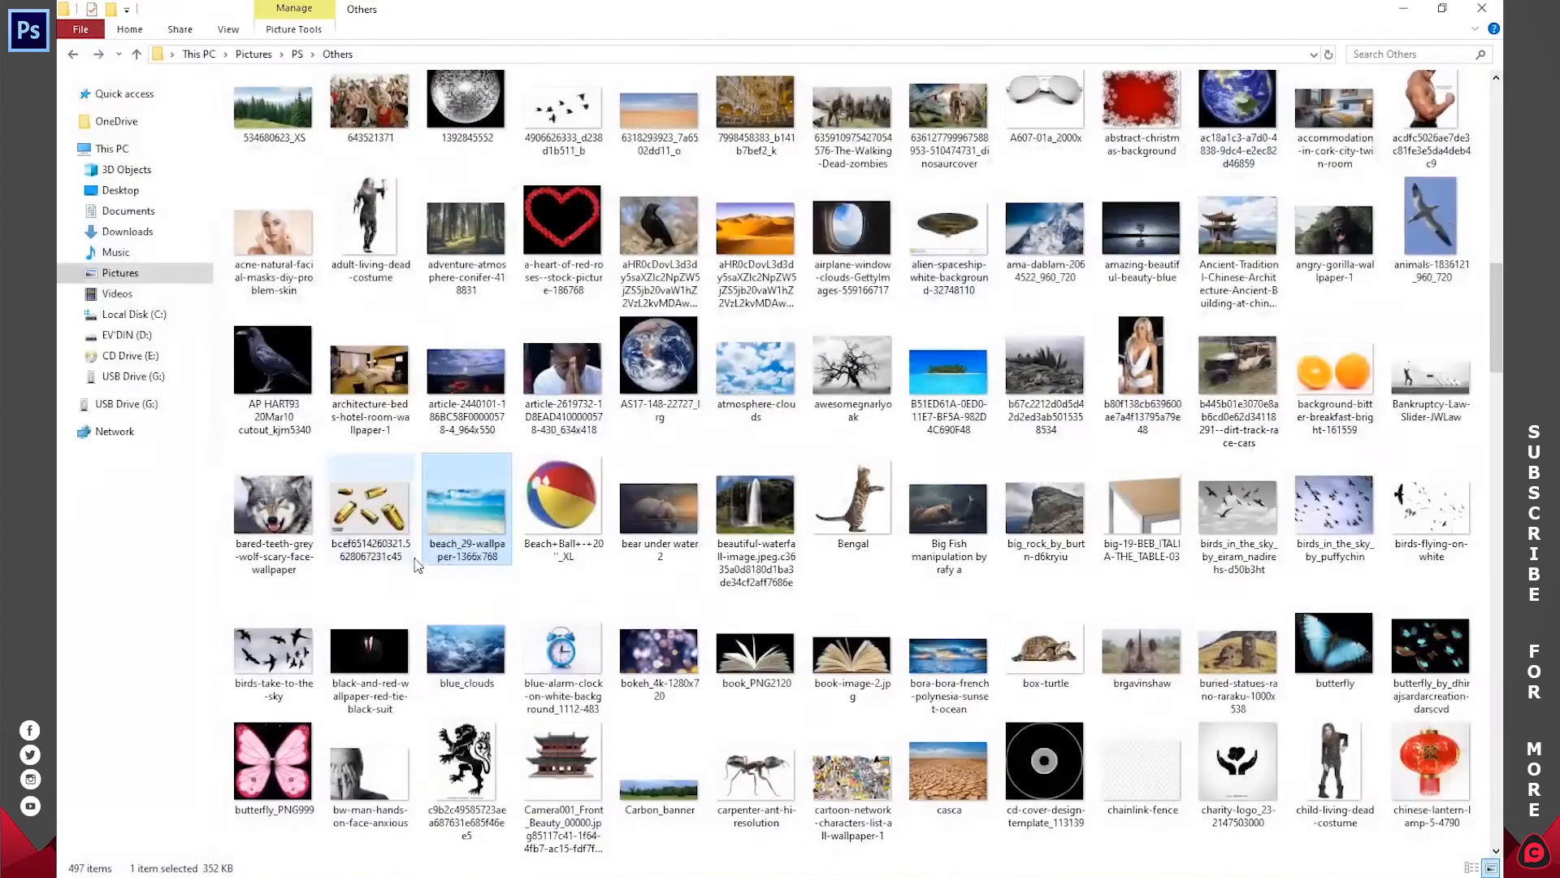
Step: Place beach_29-wallpaper-1366x768 in the Photoshop composite and move its layer beneath the BACKGROUND layer
left_click_drag(470, 496, 562, 548)
left_click_drag(642, 382, 655, 358)
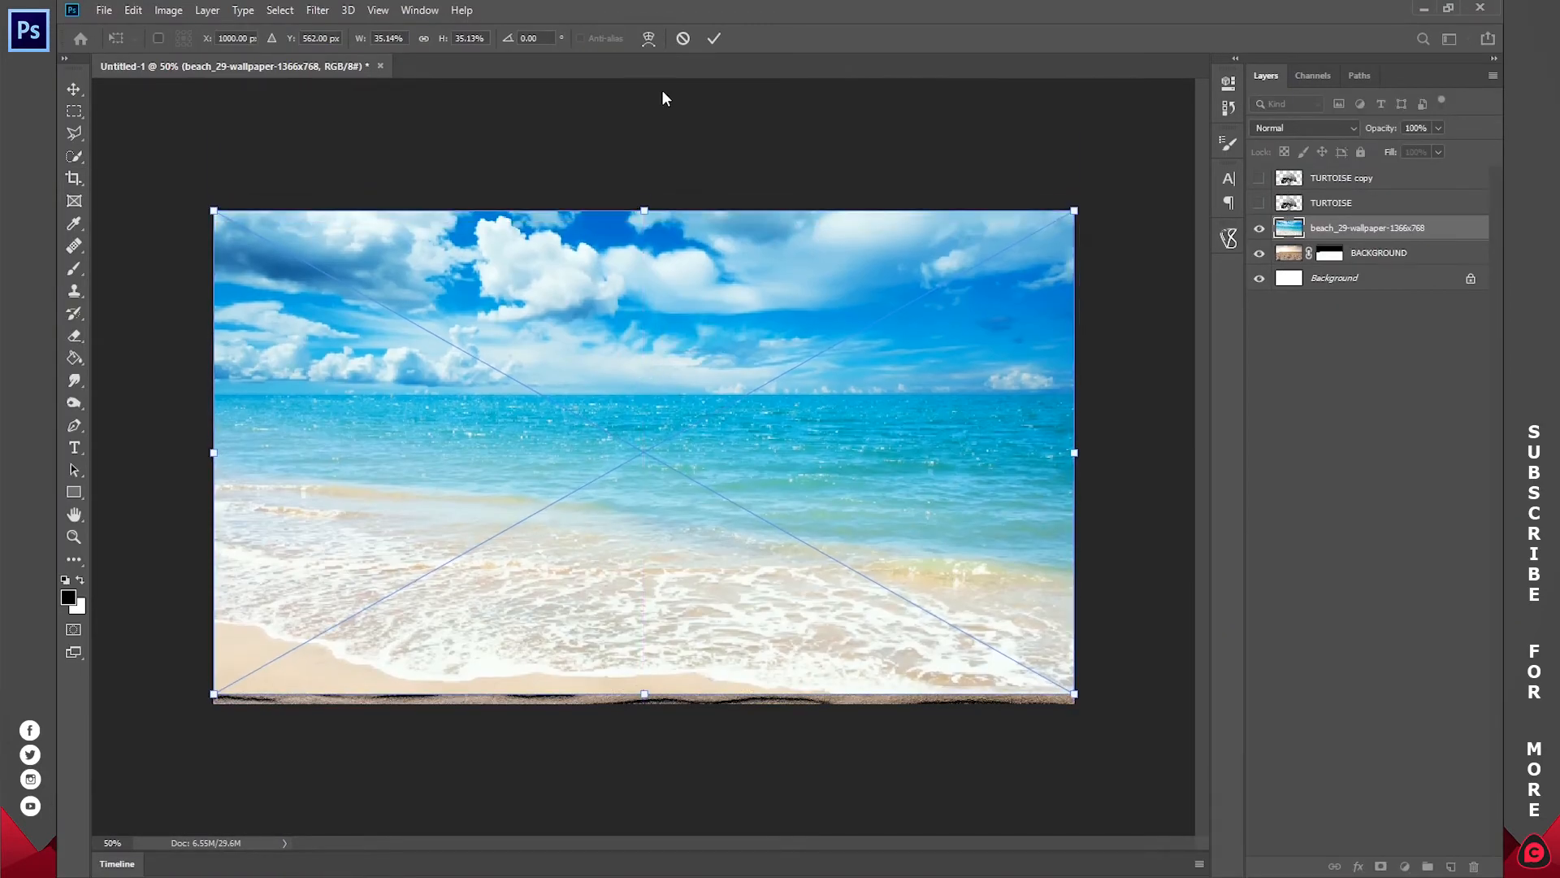
left_click(714, 38)
key("w")
mouse_move(1362, 234)
left_mouse_down()
mouse_move(1368, 265)
mouse_move(1370, 246)
left_mouse_up()
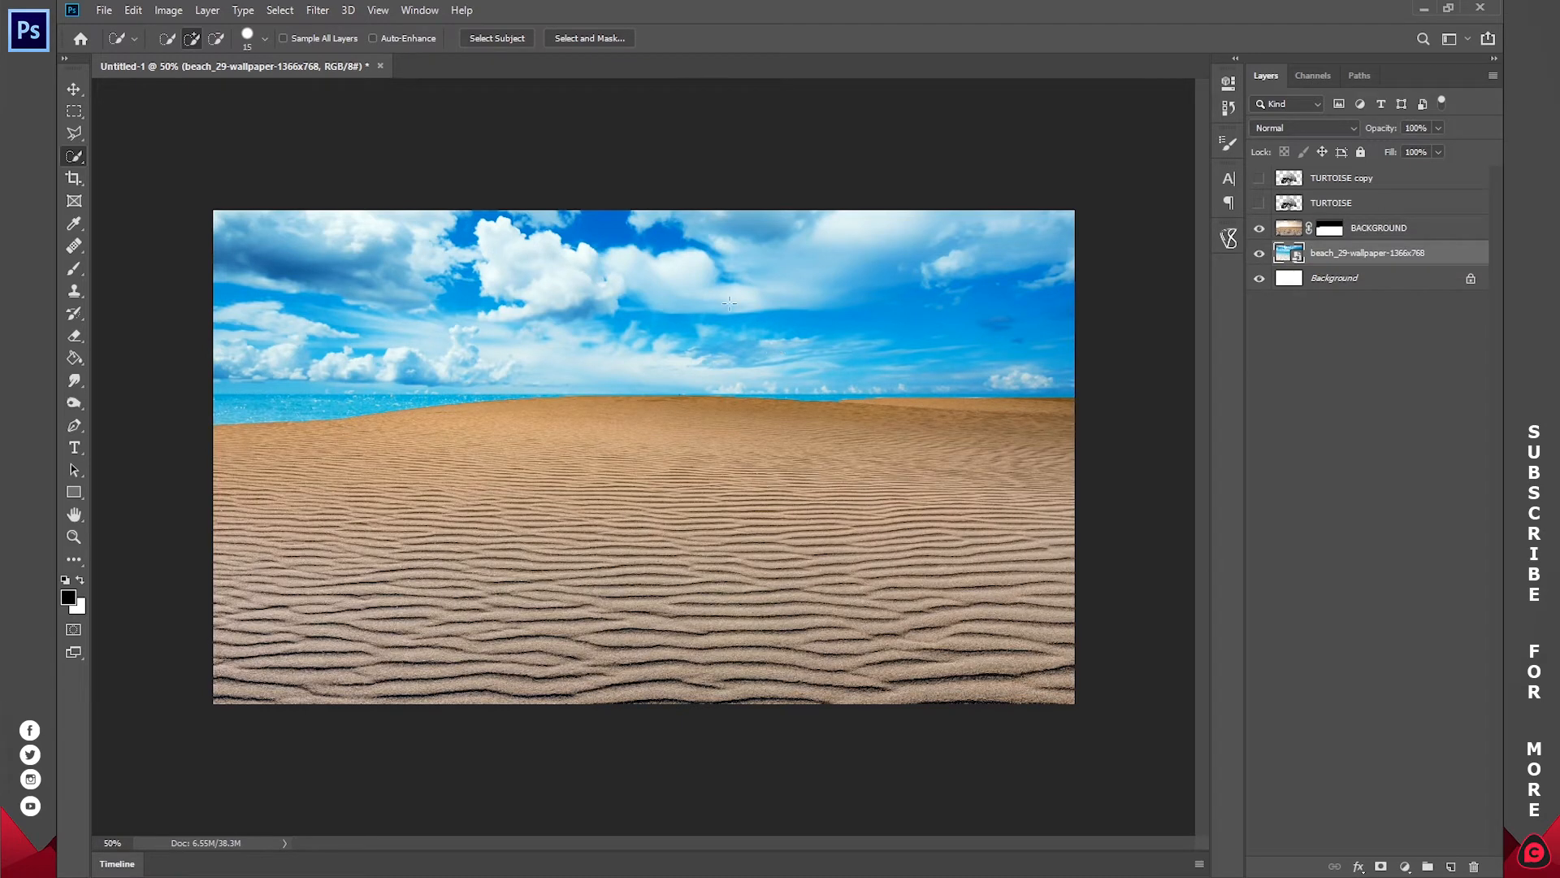
Step: Transform the beach image by flipping it horizontally
key("v")
mouse_move(645, 693)
left_mouse_down()
mouse_move(648, 746)
mouse_move(653, 703)
left_mouse_up()
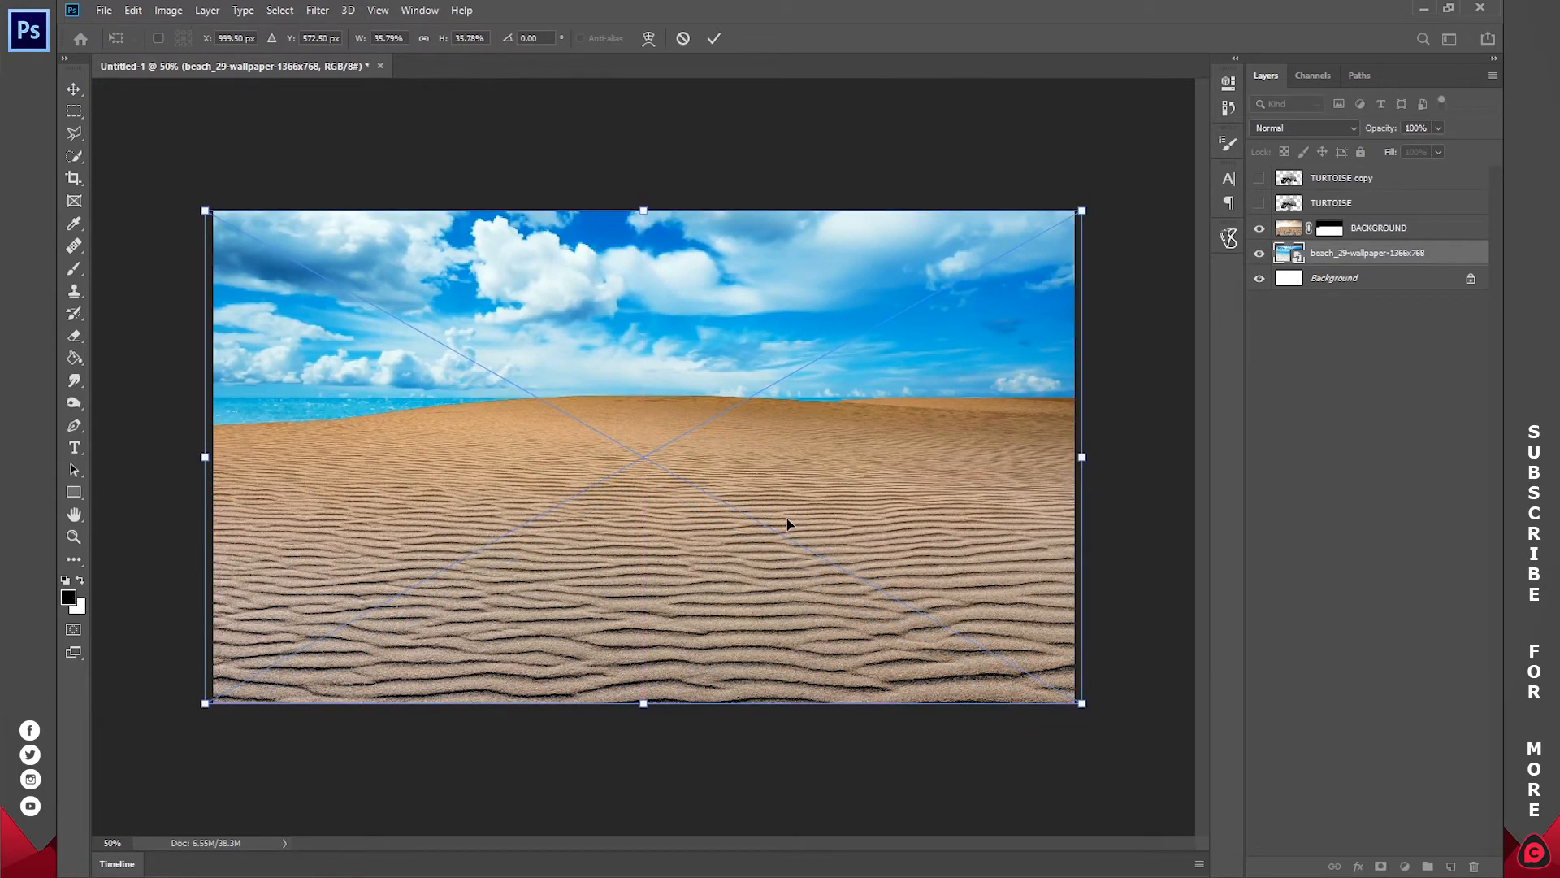
right_click(778, 466)
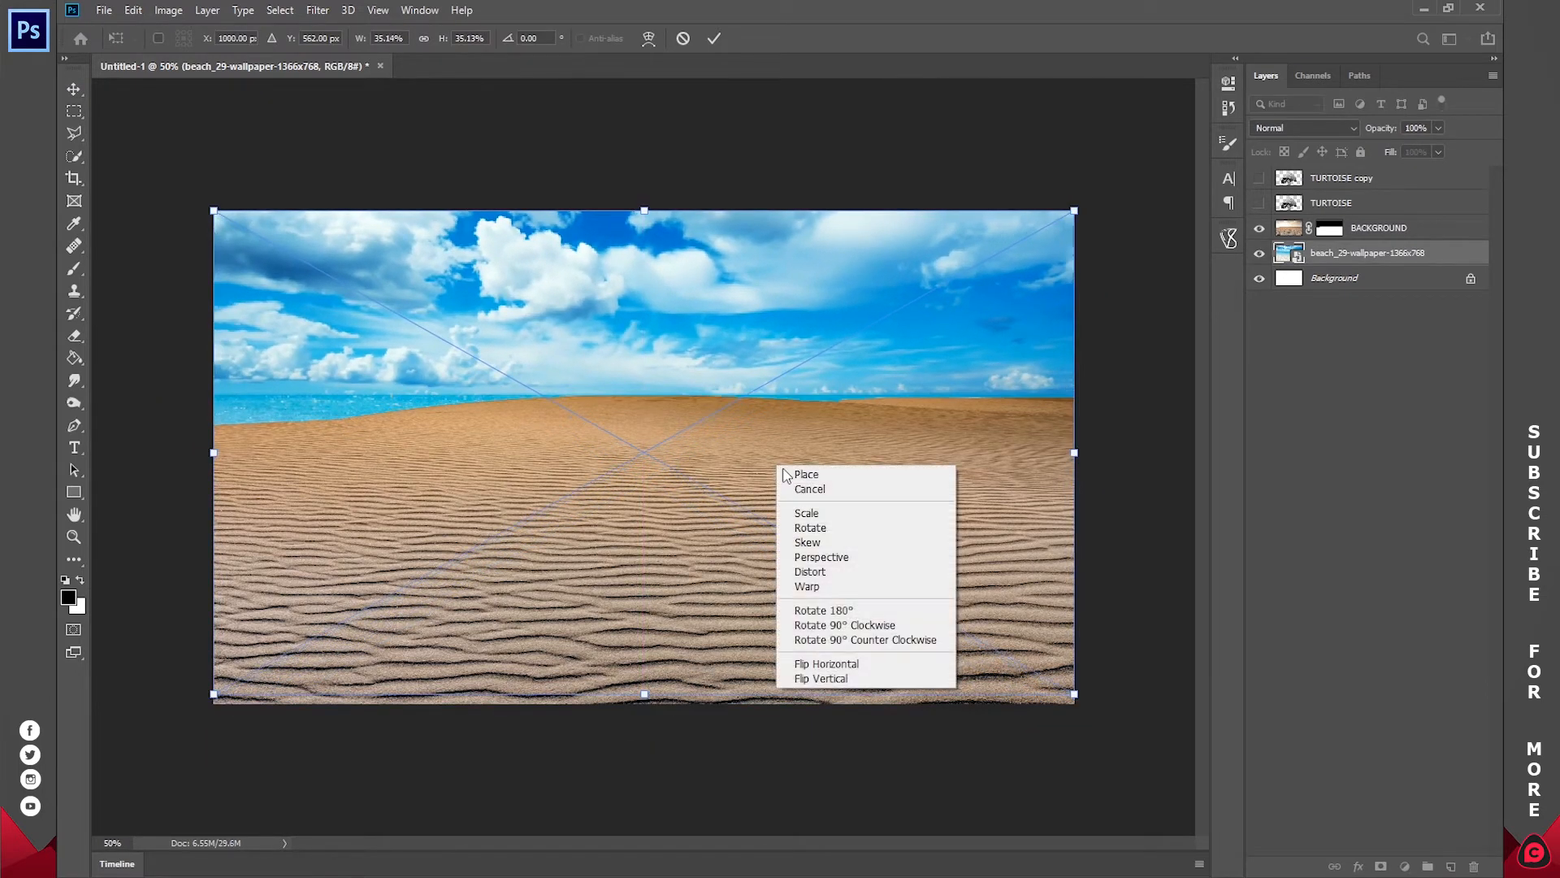
left_click(815, 665)
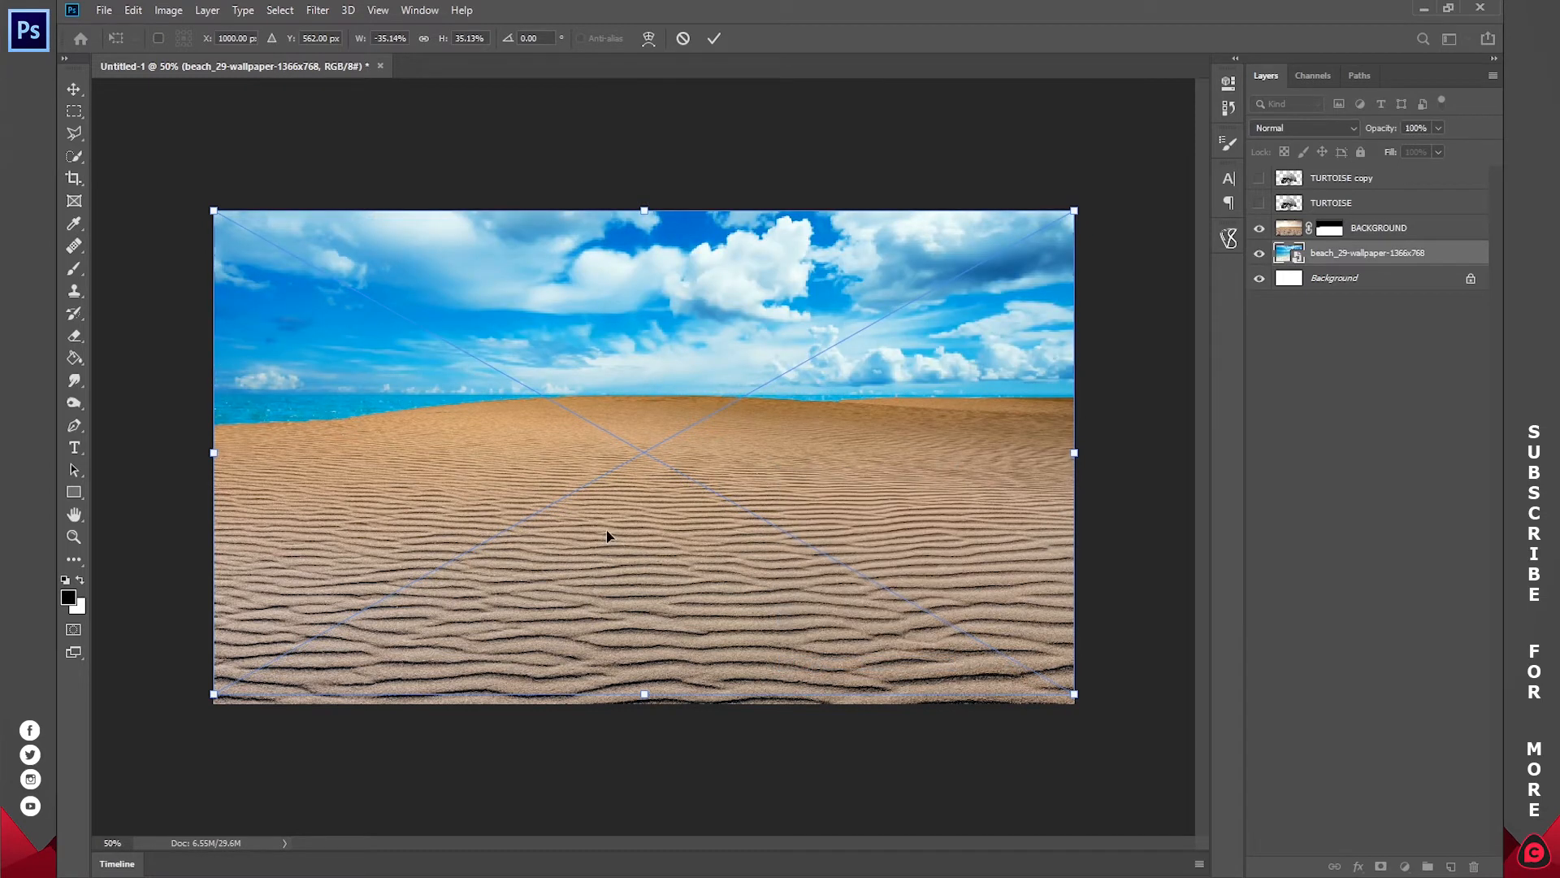
Step: Enlarge the beach image beyond the canvas and distort its lower corners so the sea is hidden behind the dune horizon
left_click_drag(637, 692, 645, 728)
left_click_drag(181, 729, 197, 798)
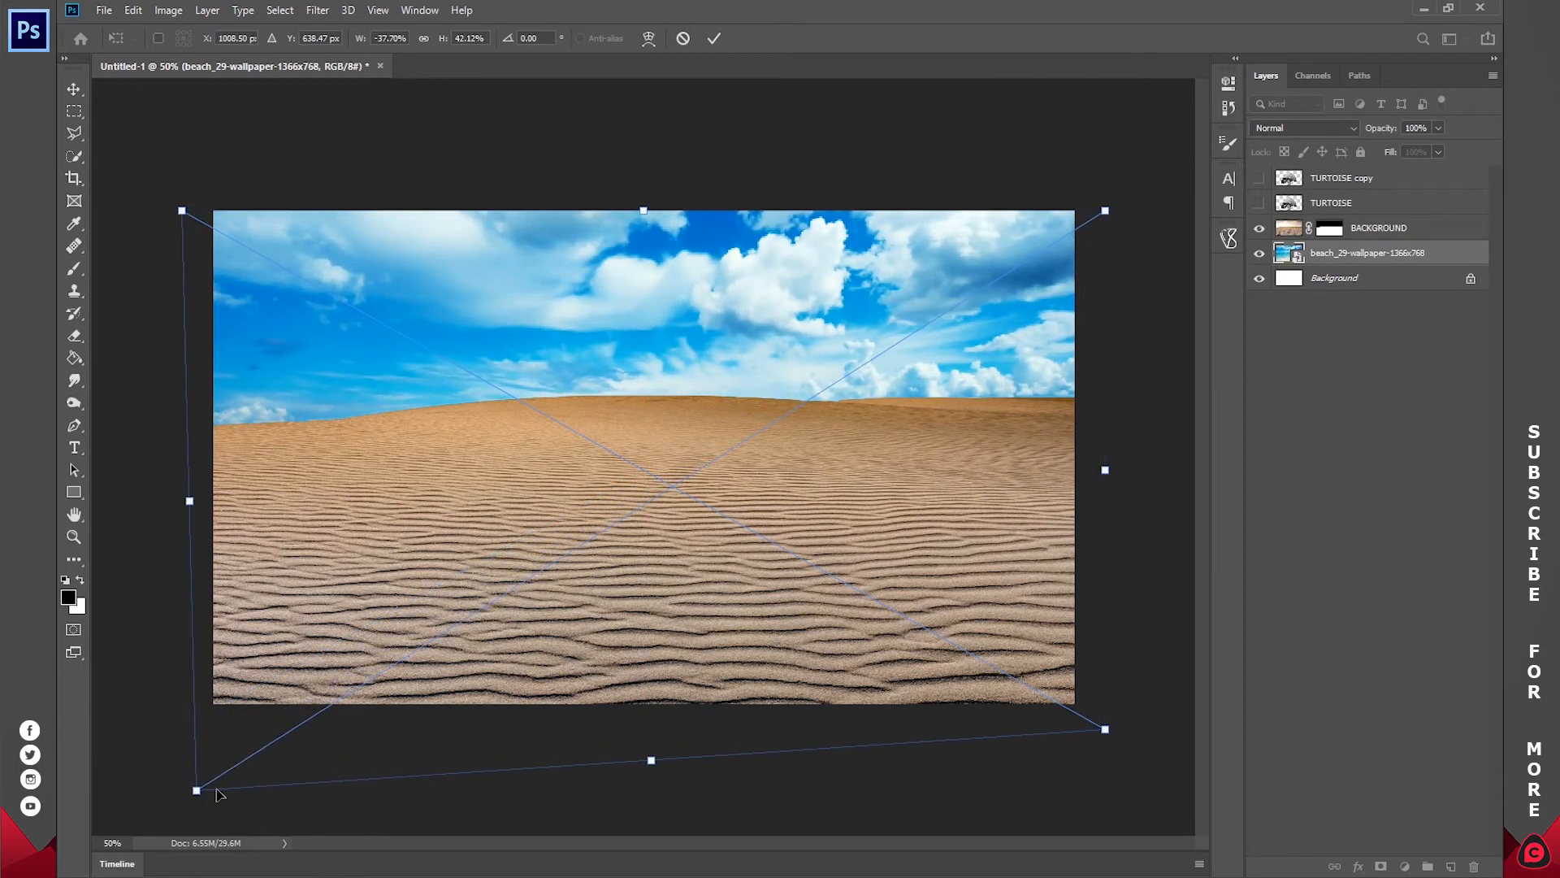
mouse_move(1106, 733)
left_mouse_down()
mouse_move(1064, 723)
mouse_move(1082, 713)
mouse_move(1066, 719)
mouse_move(1081, 732)
left_mouse_up()
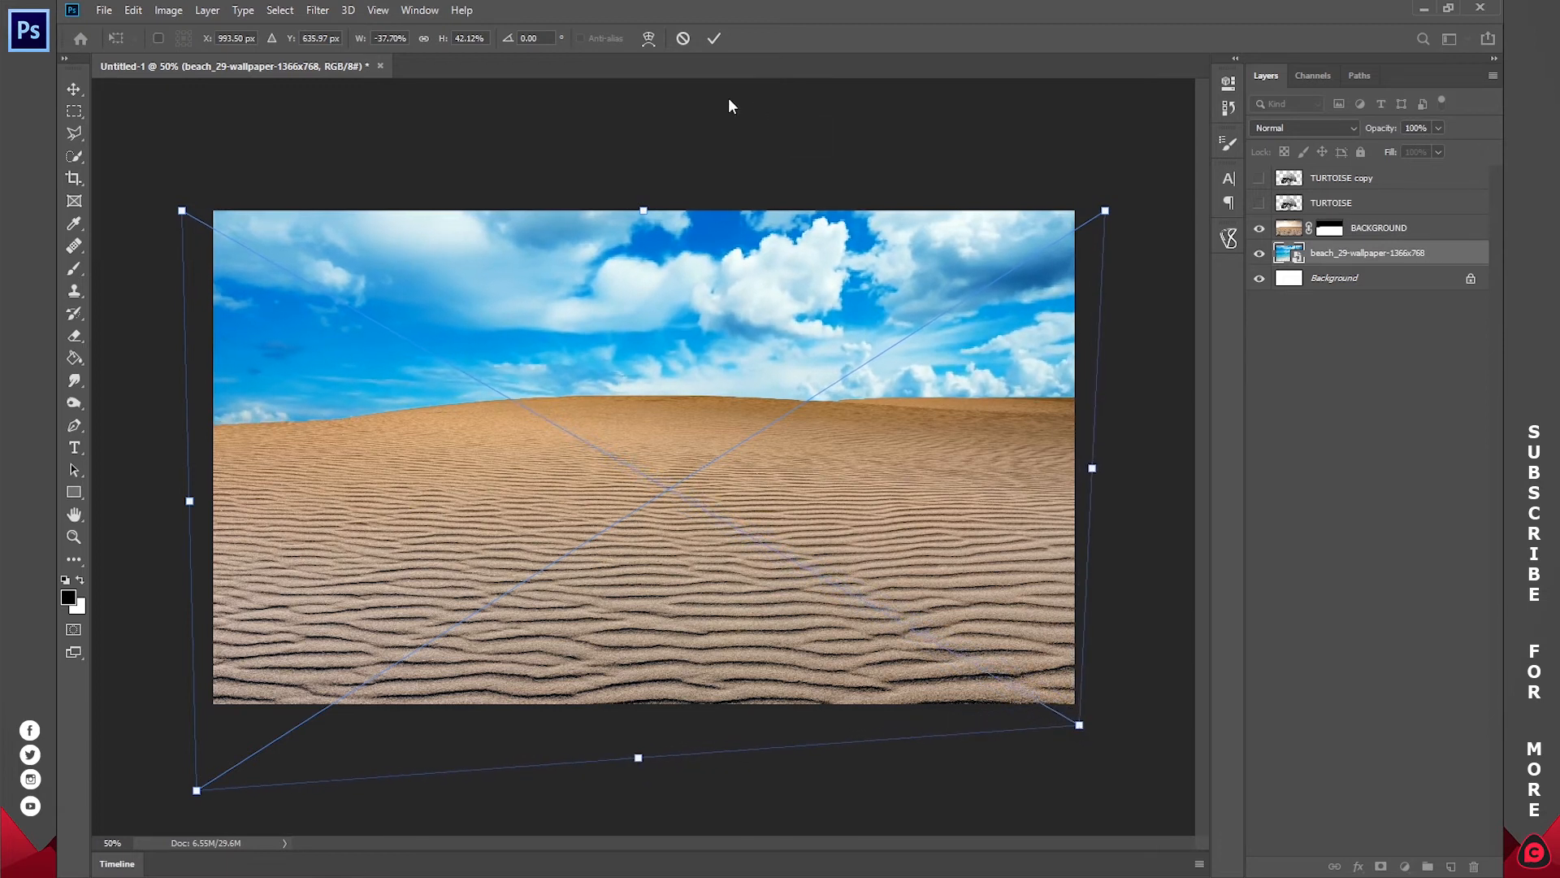
key("Return")
left_click(1348, 413)
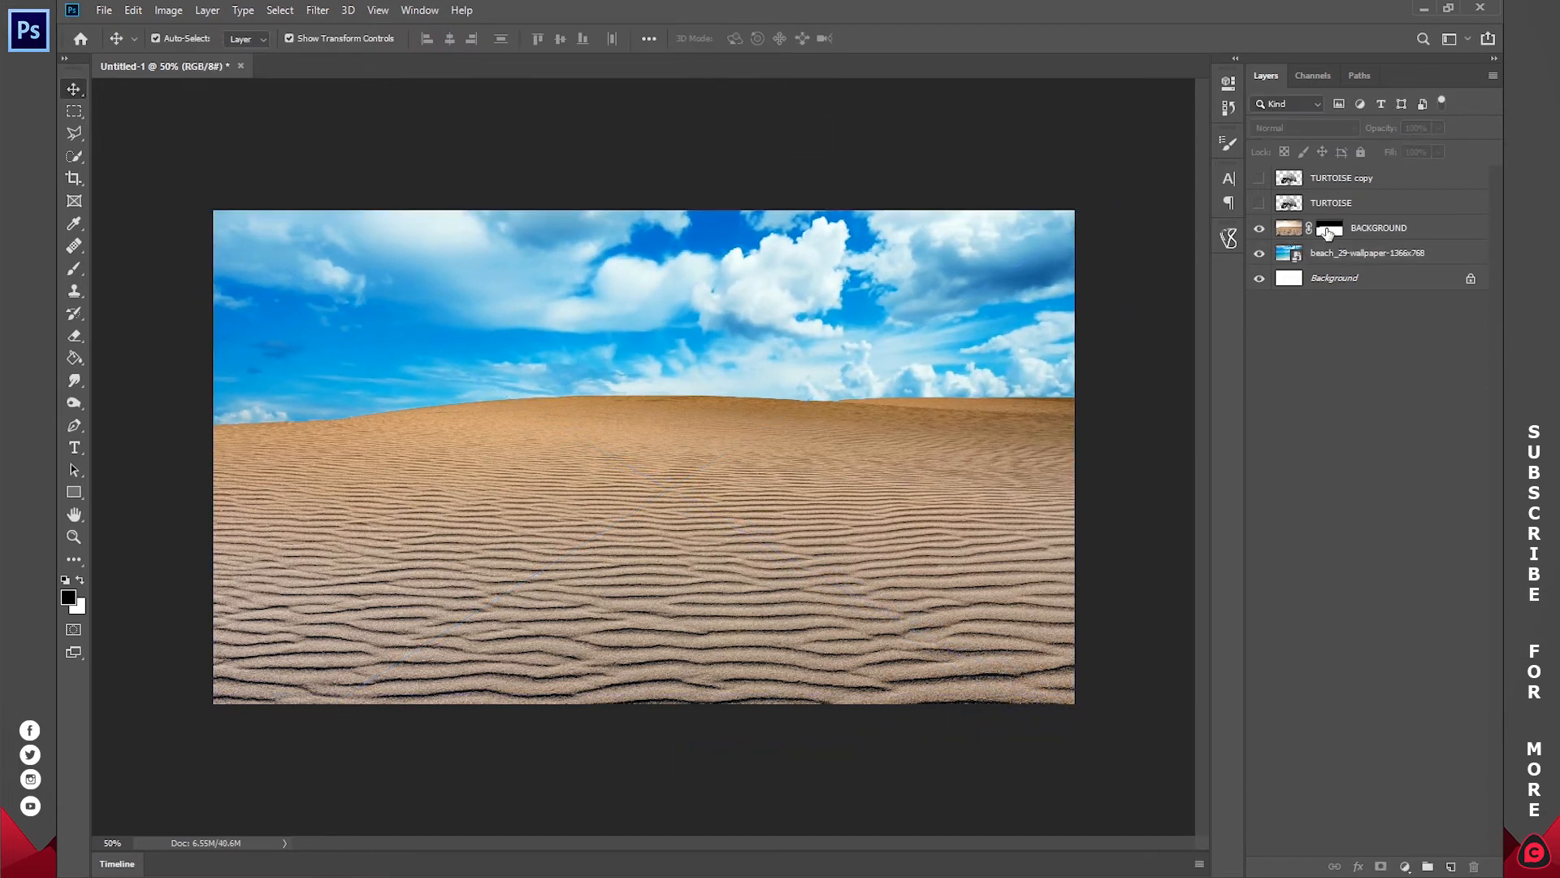
Step: Show the TURTOISE copy layer against the new sky, keeping the BACKGROUND layer mask enabled
left_click(1327, 233, "shift")
left_click(1328, 233, "shift")
left_click(1259, 180)
left_click(1336, 226)
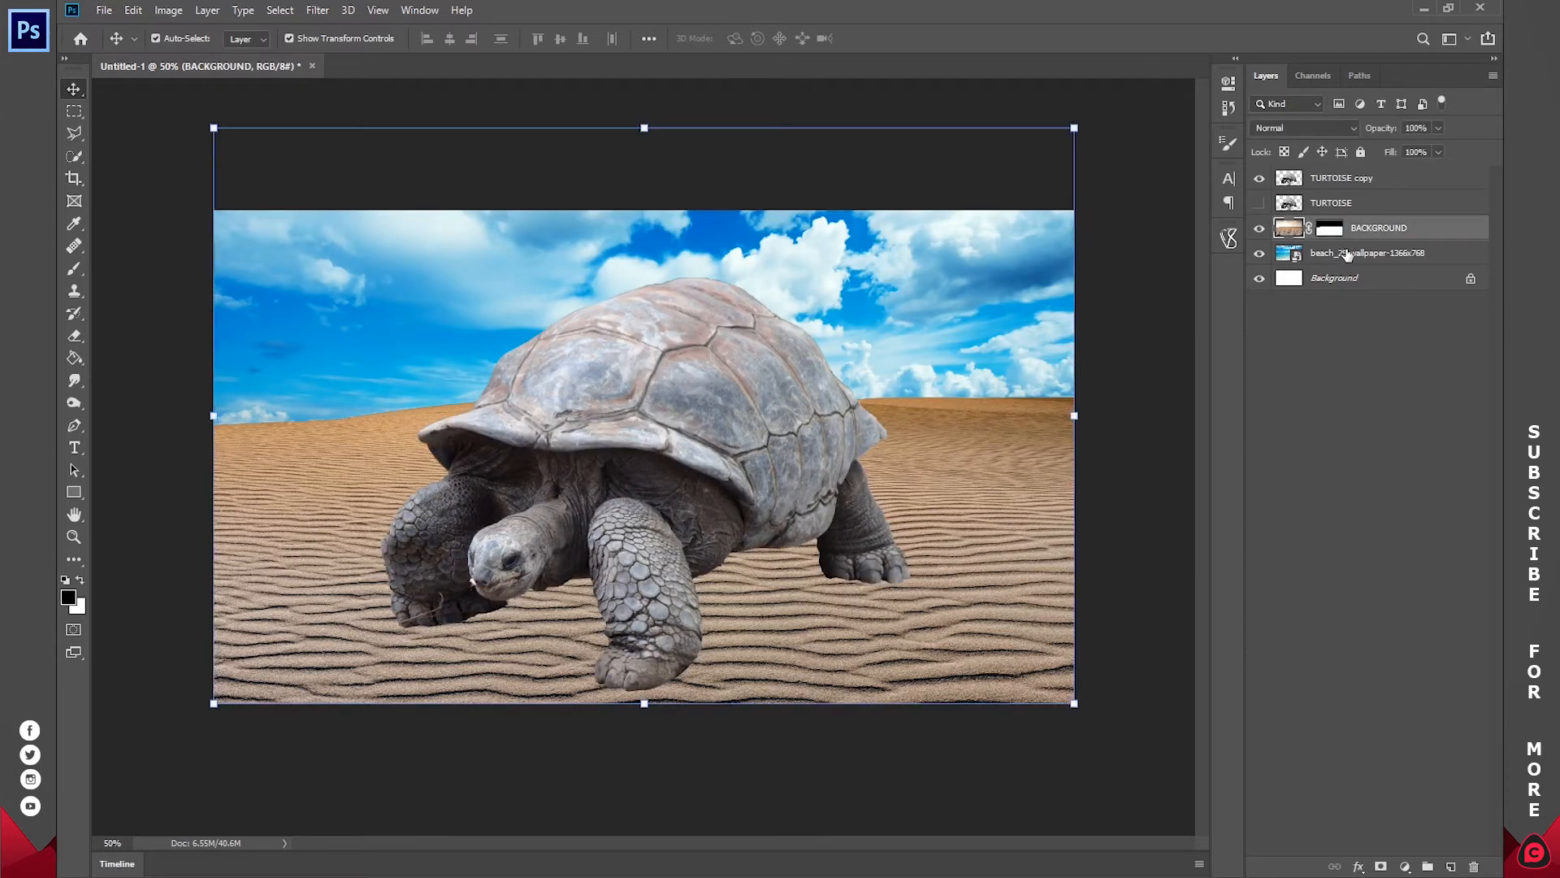
Step: Add a Curves adjustment above the beach image layer and pull the RGB curve's lower part down to darken the sky
left_click(1304, 255)
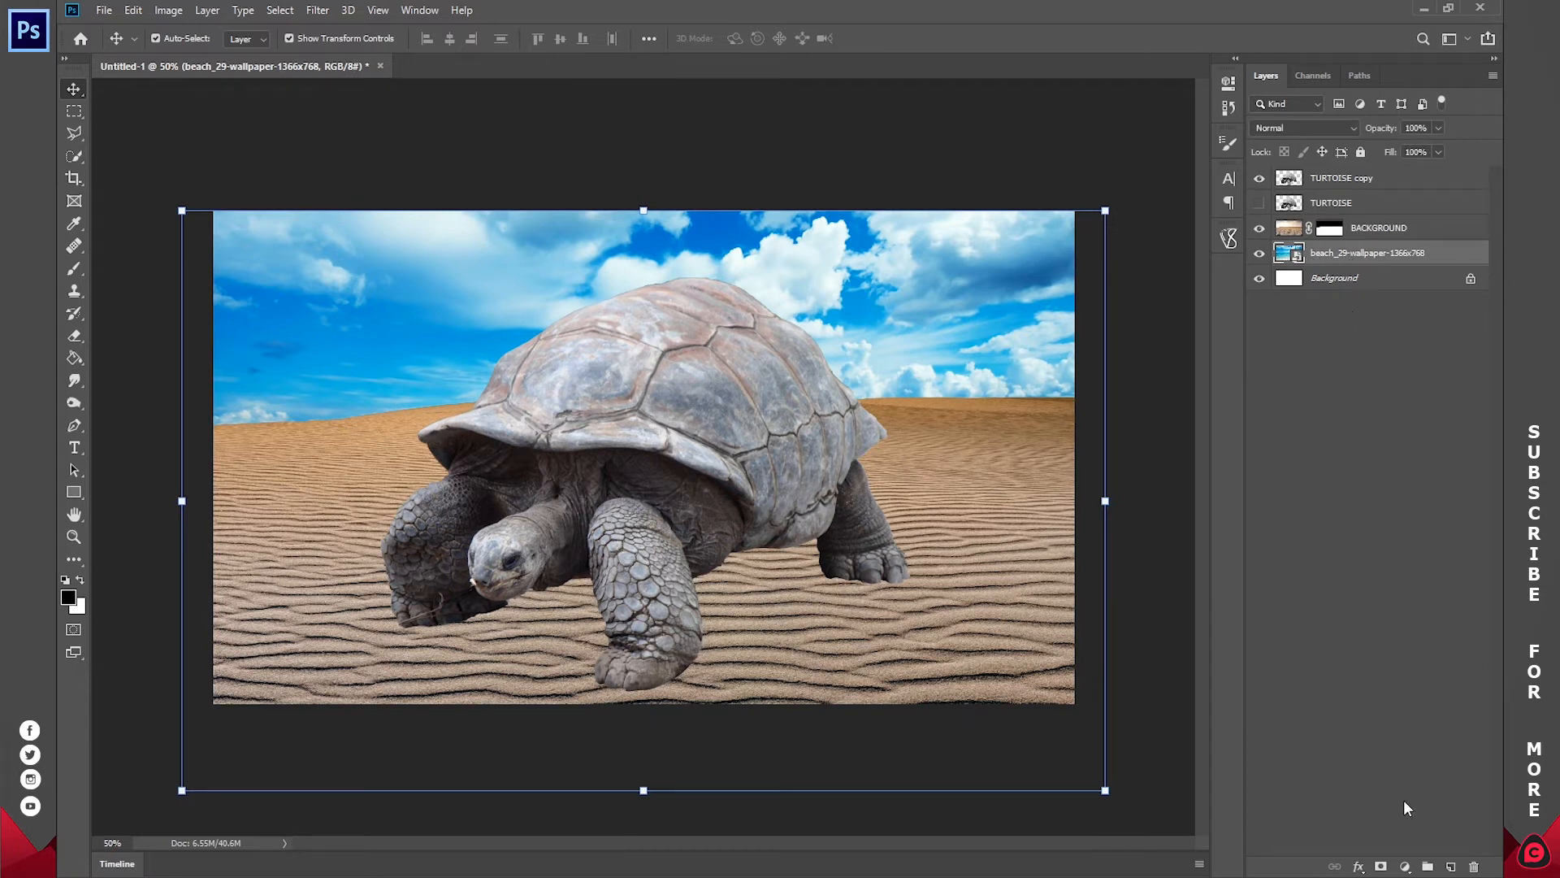
left_click(1406, 864)
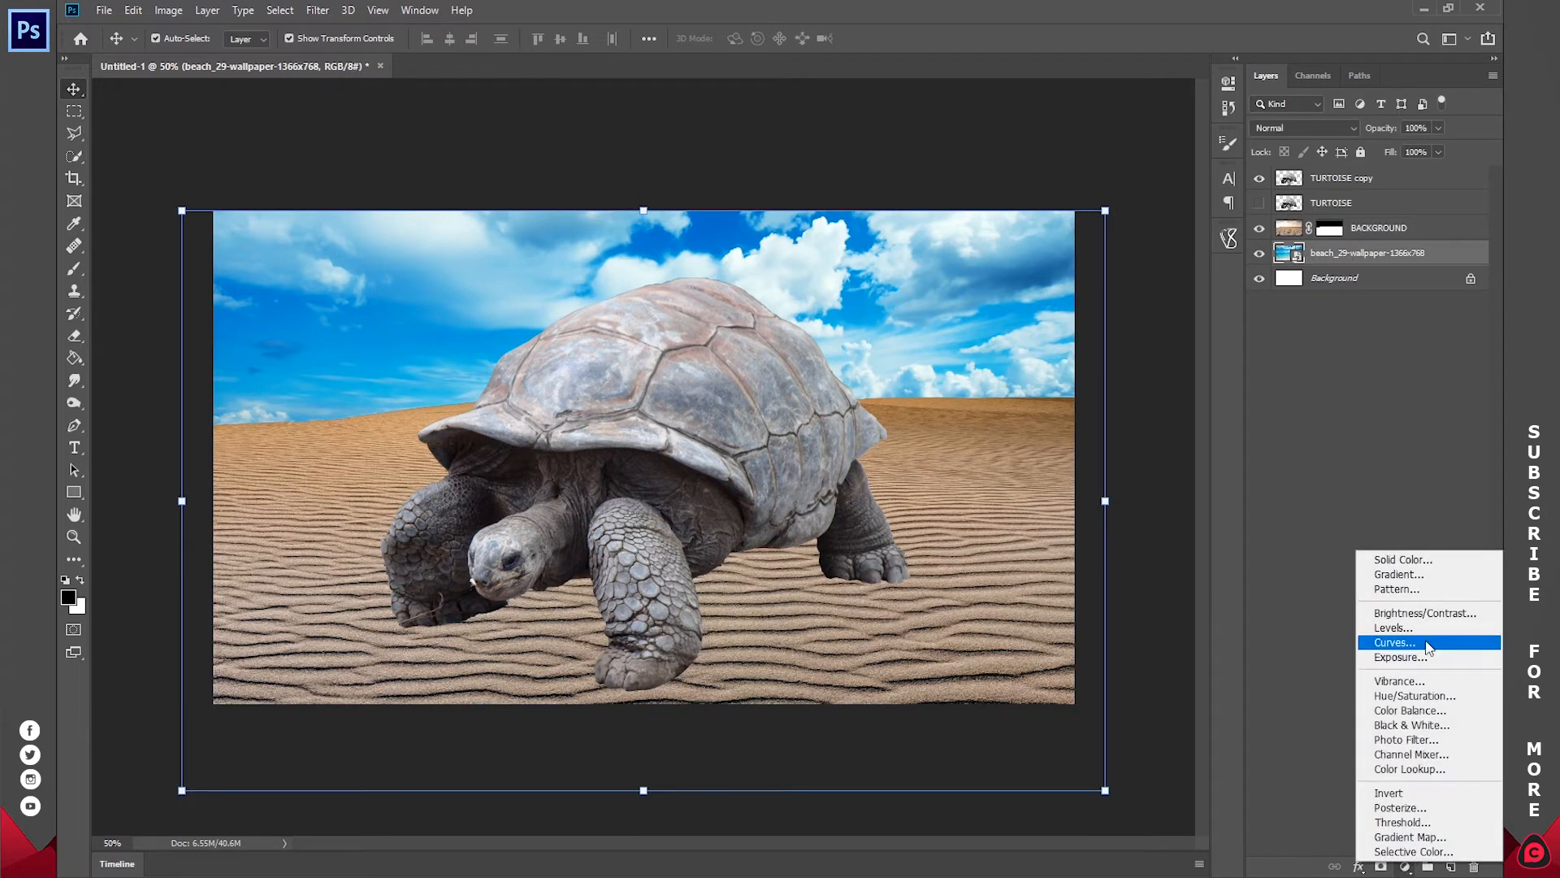
left_click(1392, 641)
mouse_move(1055, 300)
left_mouse_down()
mouse_move(1070, 310)
mouse_move(1069, 294)
mouse_move(1069, 314)
left_mouse_up()
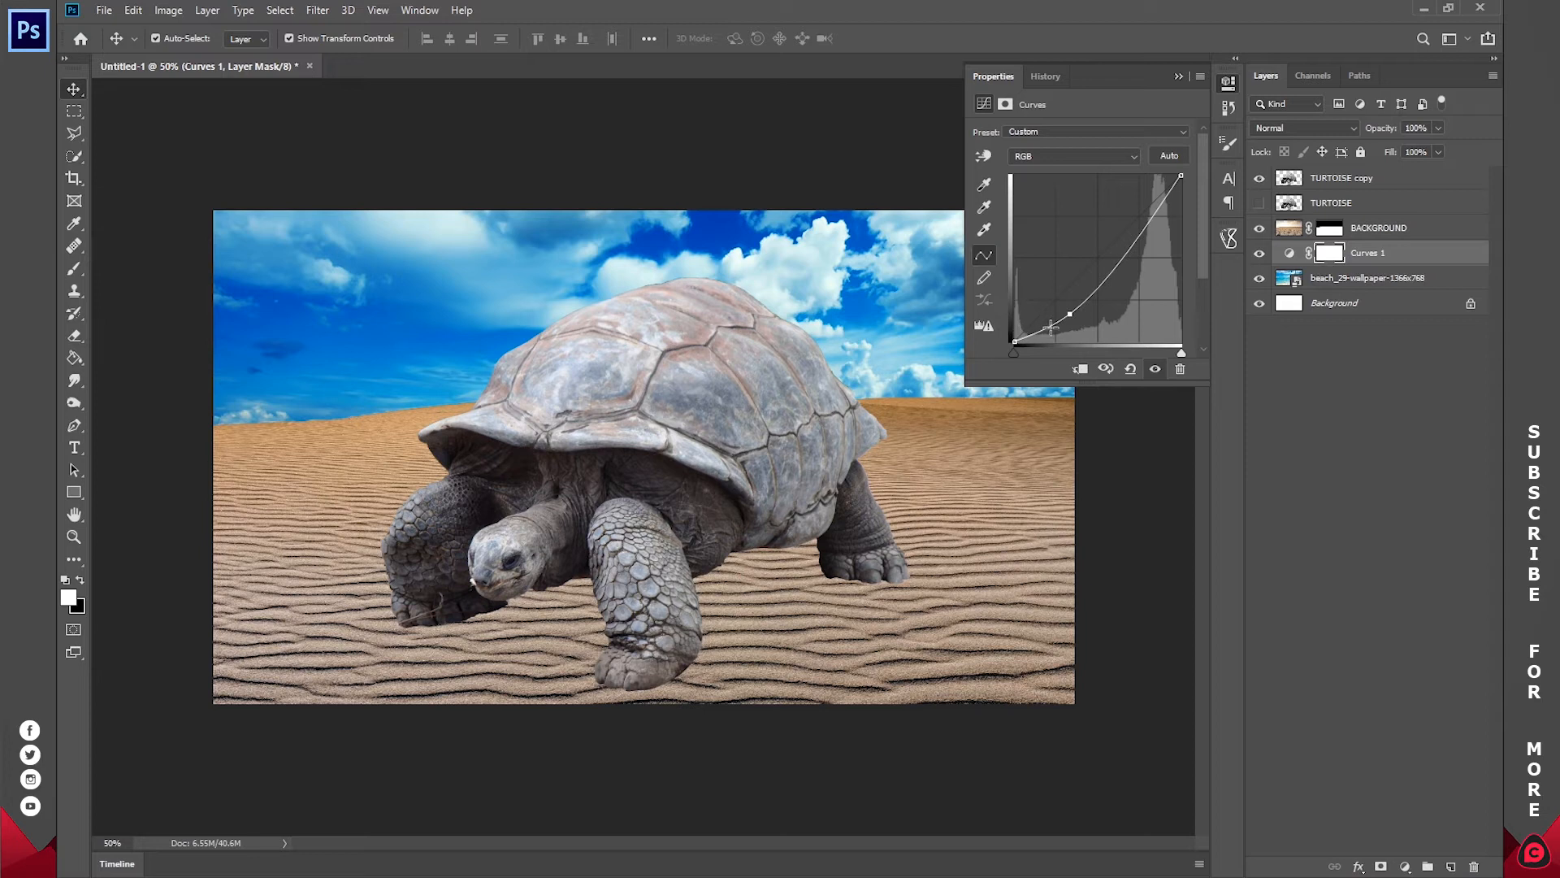
left_click_drag(1137, 226, 1146, 204)
key("ctrl+z")
left_click_drag(1069, 314, 1068, 320)
left_click(1201, 76)
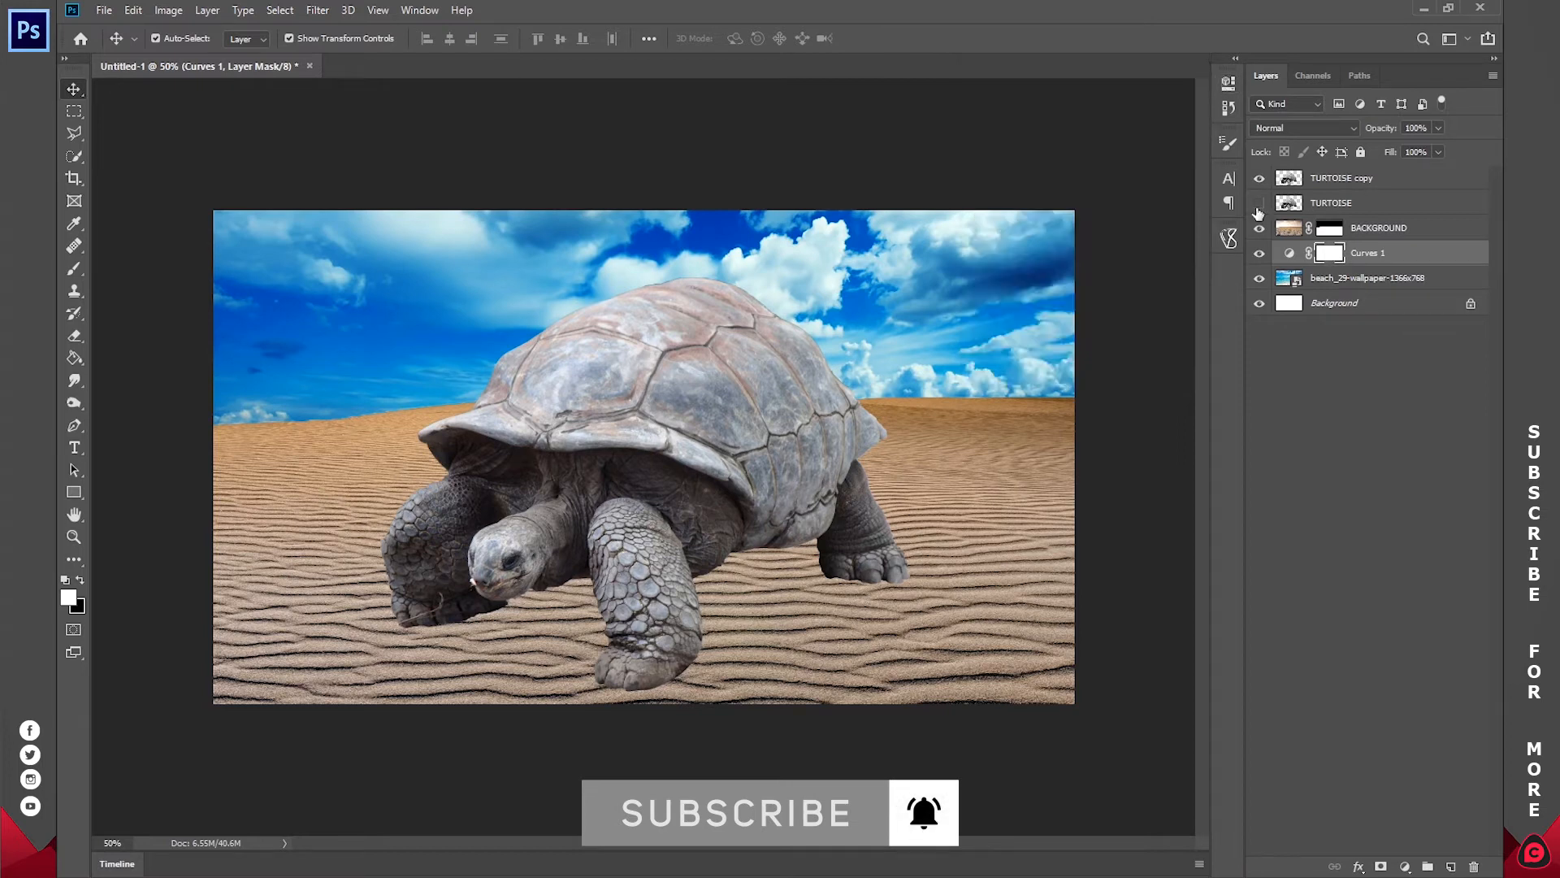
Step: Group the beach image, Curves 1 and BACKGROUND layers and name the group BACKGROUND
left_click(1358, 359)
left_click(1377, 279)
left_click(1388, 230, "shift")
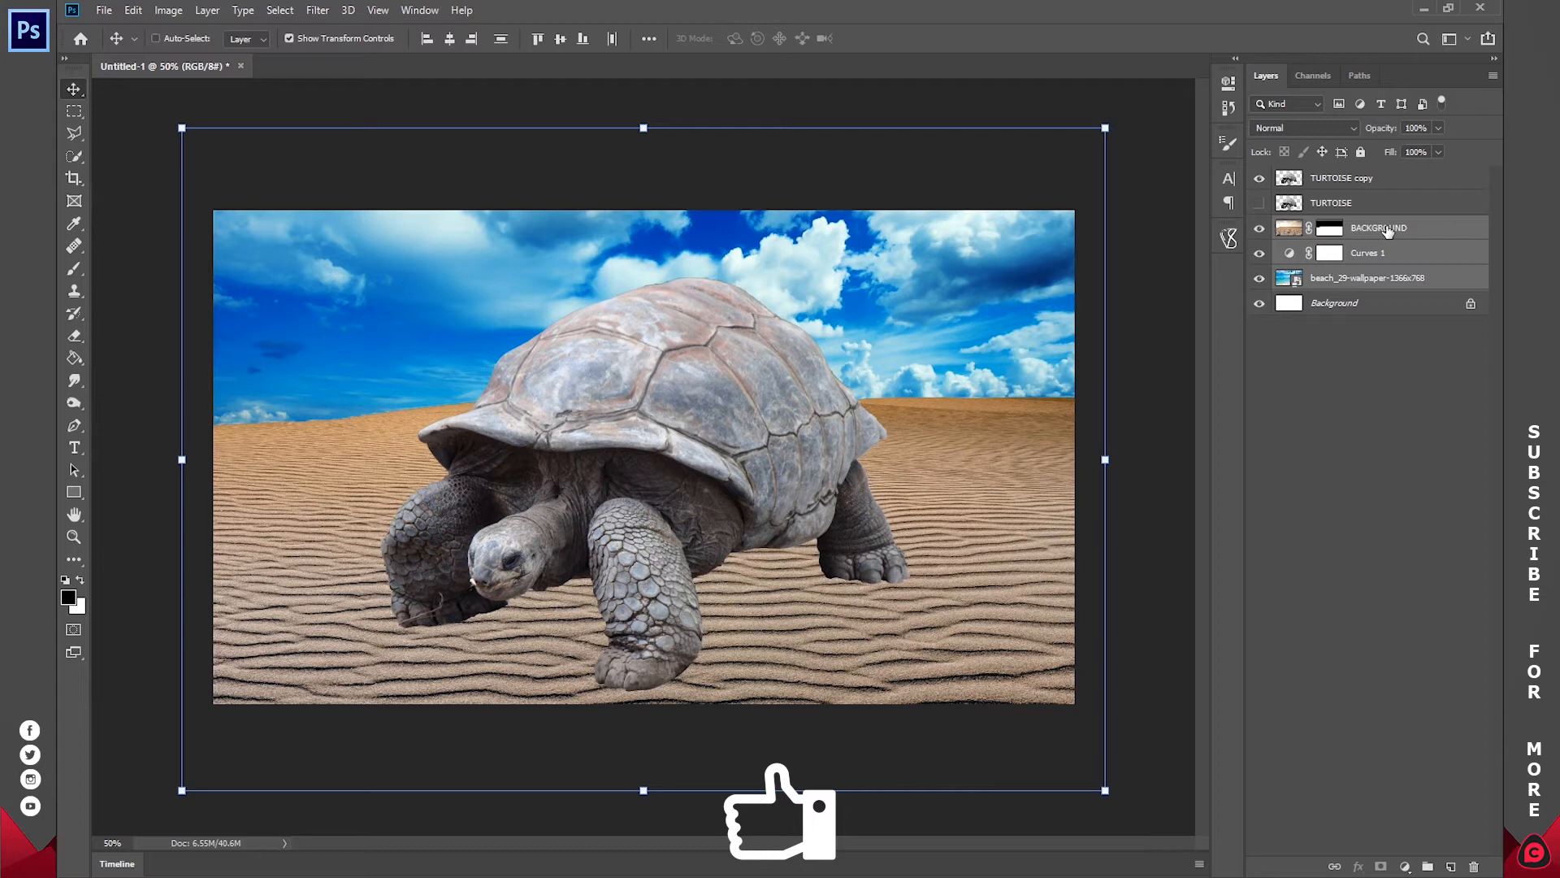
key("ctrl+g")
double_click(1322, 227)
type("BACKGROUND")
key("Return")
Step: Group the TURTOISE copy and TURTOISE layers, name the group IMAGE and expand it
left_click(1317, 179)
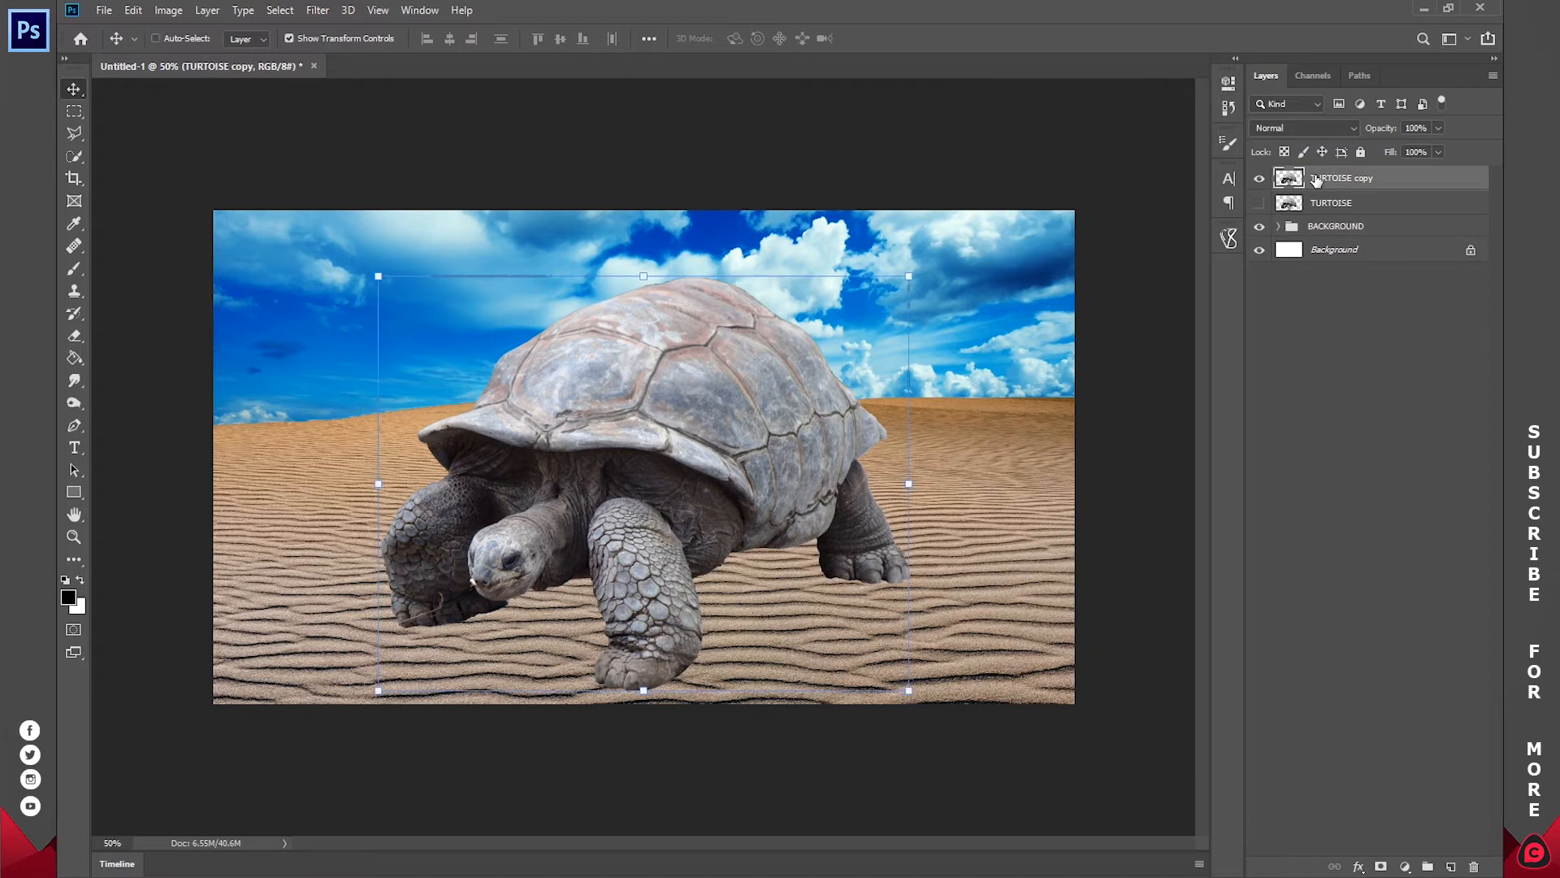
left_click(1317, 200, "shift")
key("ctrl+g")
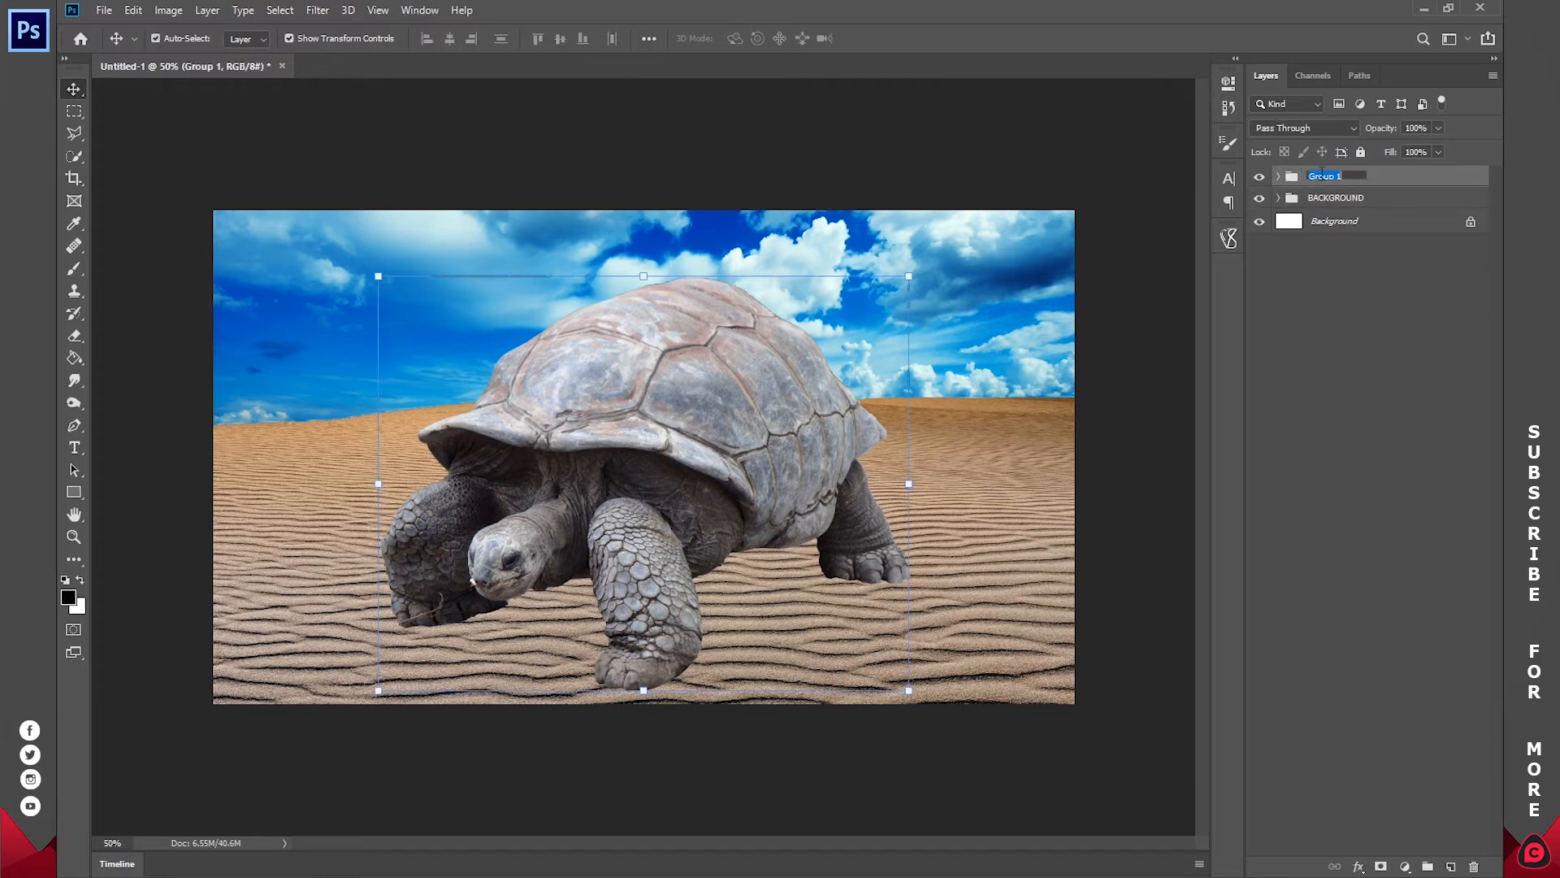
type("IMAGES")
key("BackSpace")
key("Return")
left_click(1279, 177)
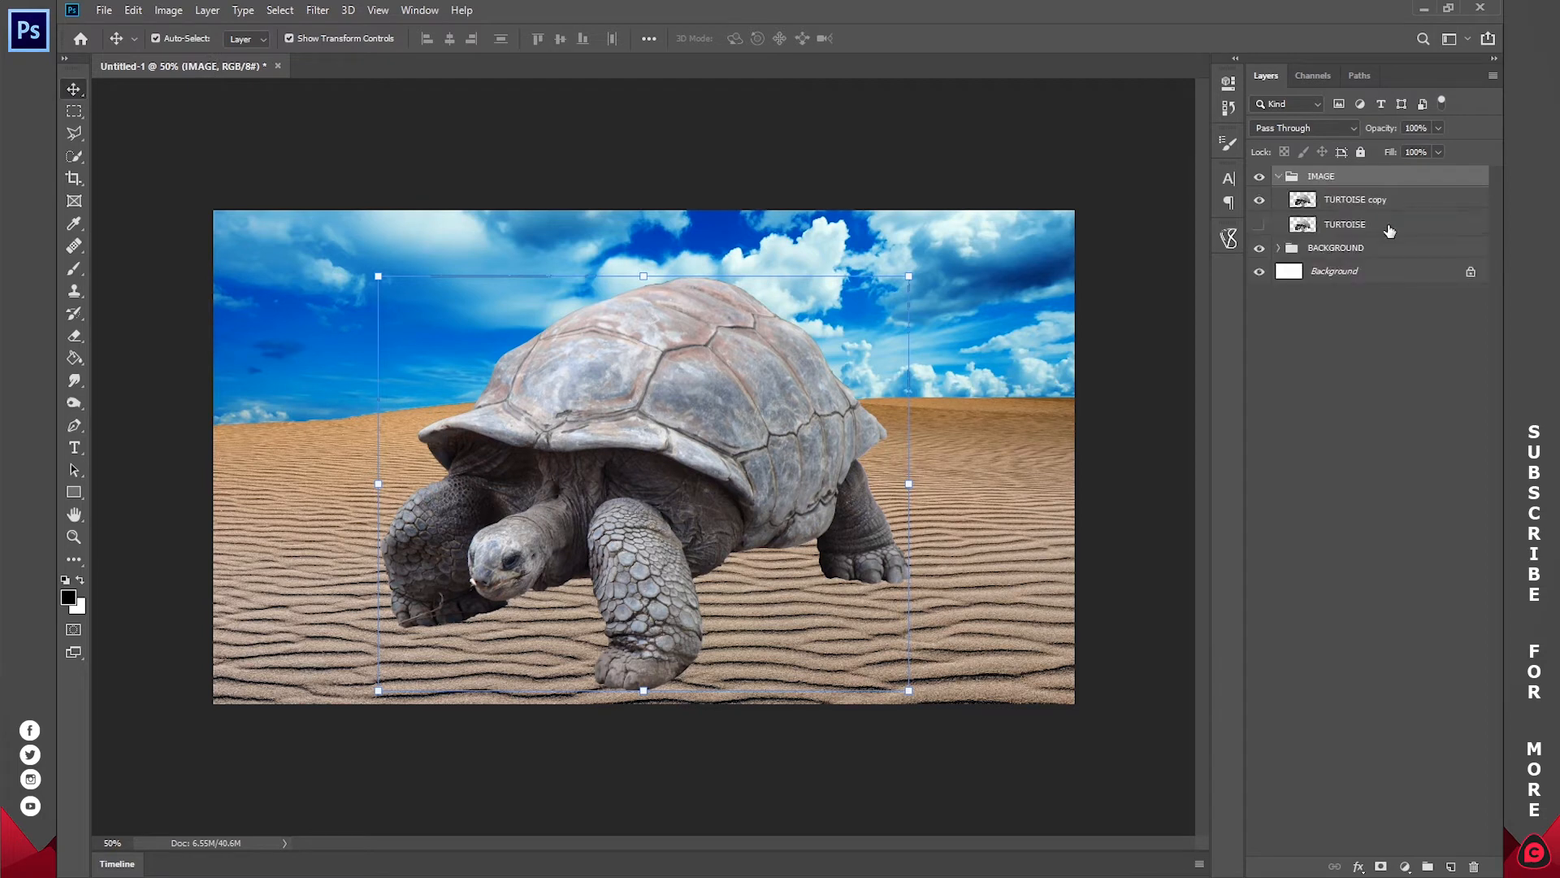
Step: Examine the upper edge of the tortoise's shell against the sky up close, then return to the full image
left_click(1342, 200)
left_click(1402, 547)
key("z")
scroll(660, 348, "up", 4)
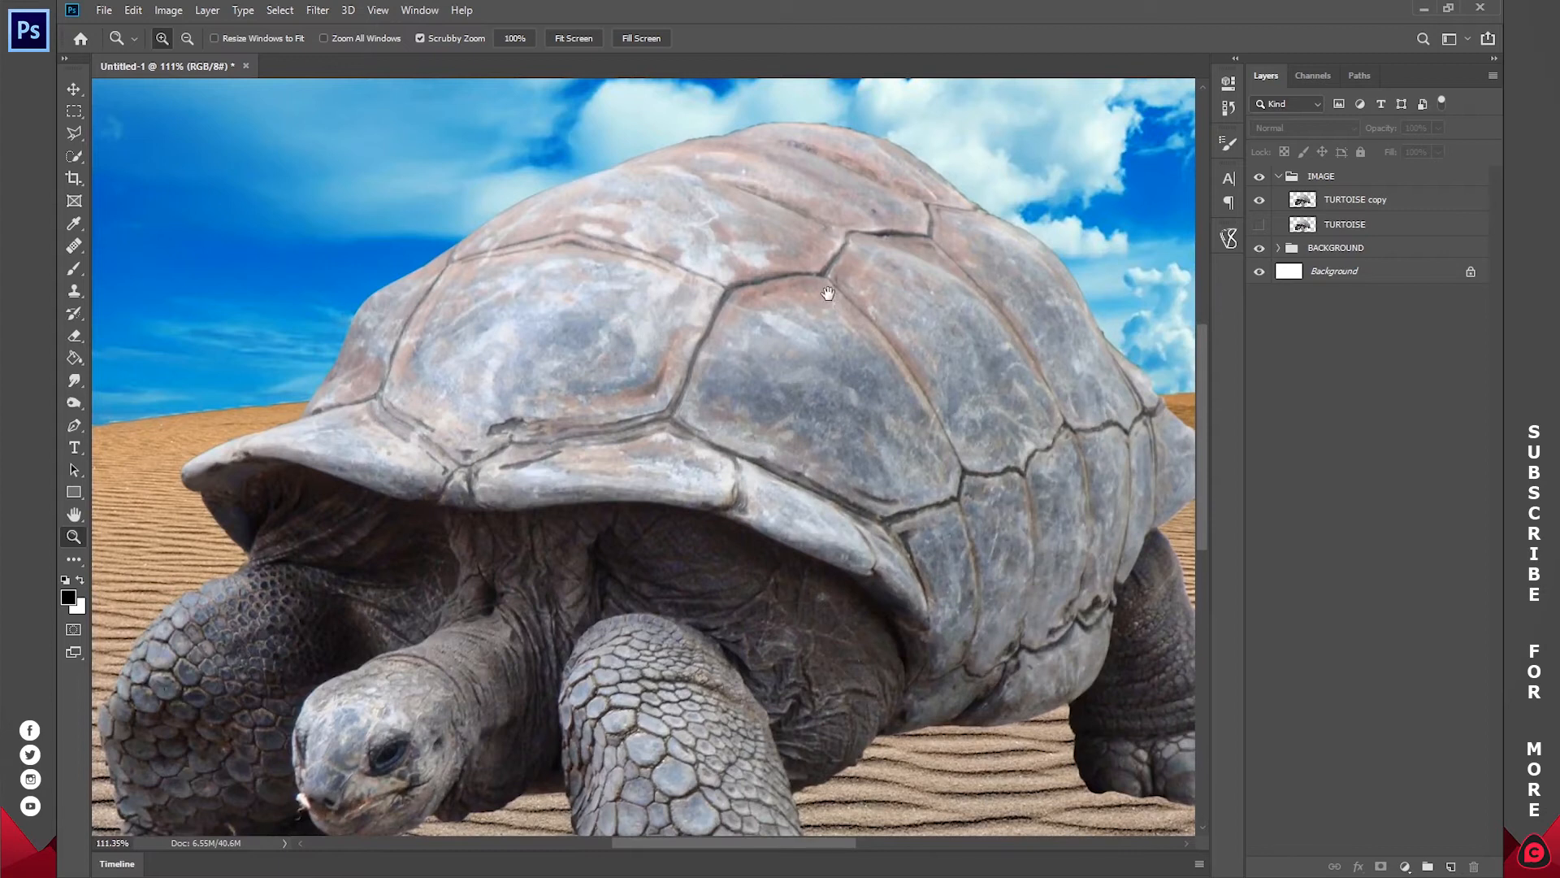
mouse_move(847, 290)
left_mouse_down()
mouse_move(688, 317)
mouse_move(683, 306)
mouse_move(846, 298)
left_mouse_up()
left_click_drag(882, 455, 773, 572)
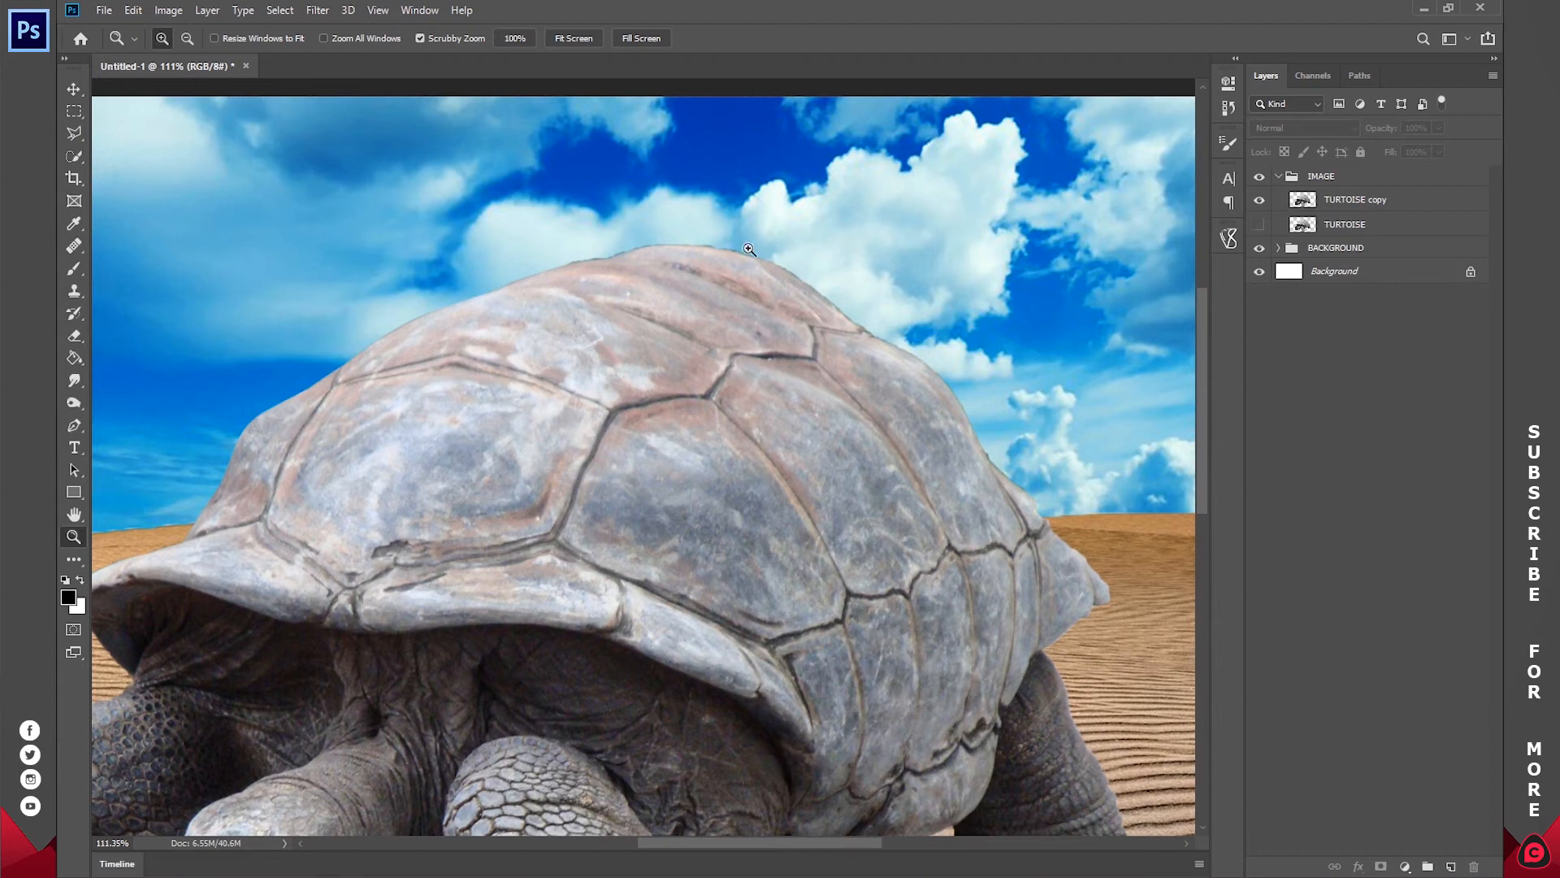
left_click_drag(642, 242, 674, 240)
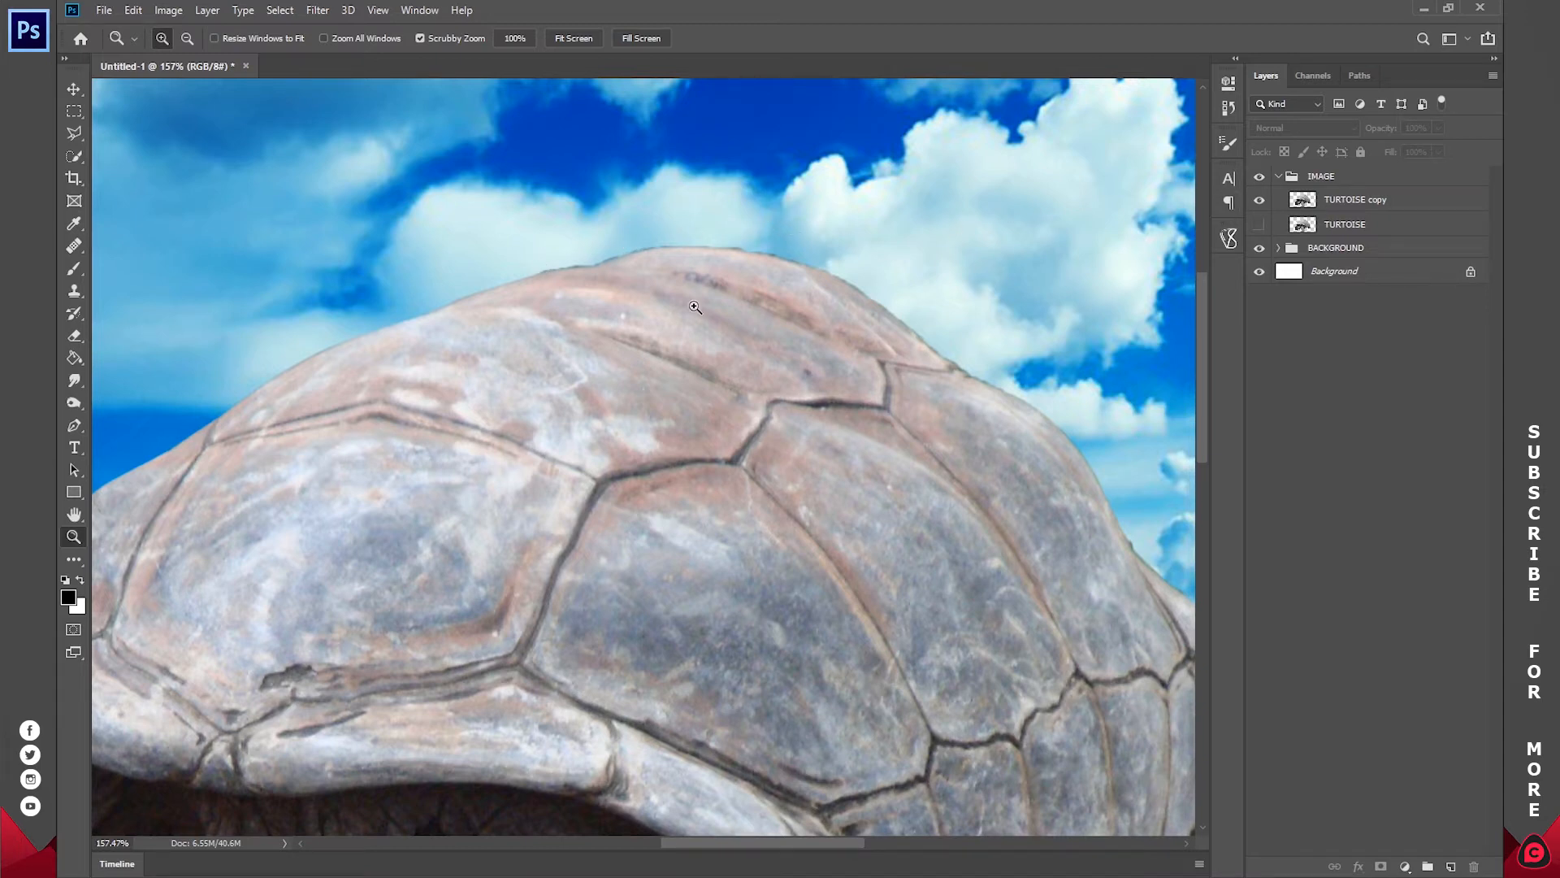
key("ctrl+0")
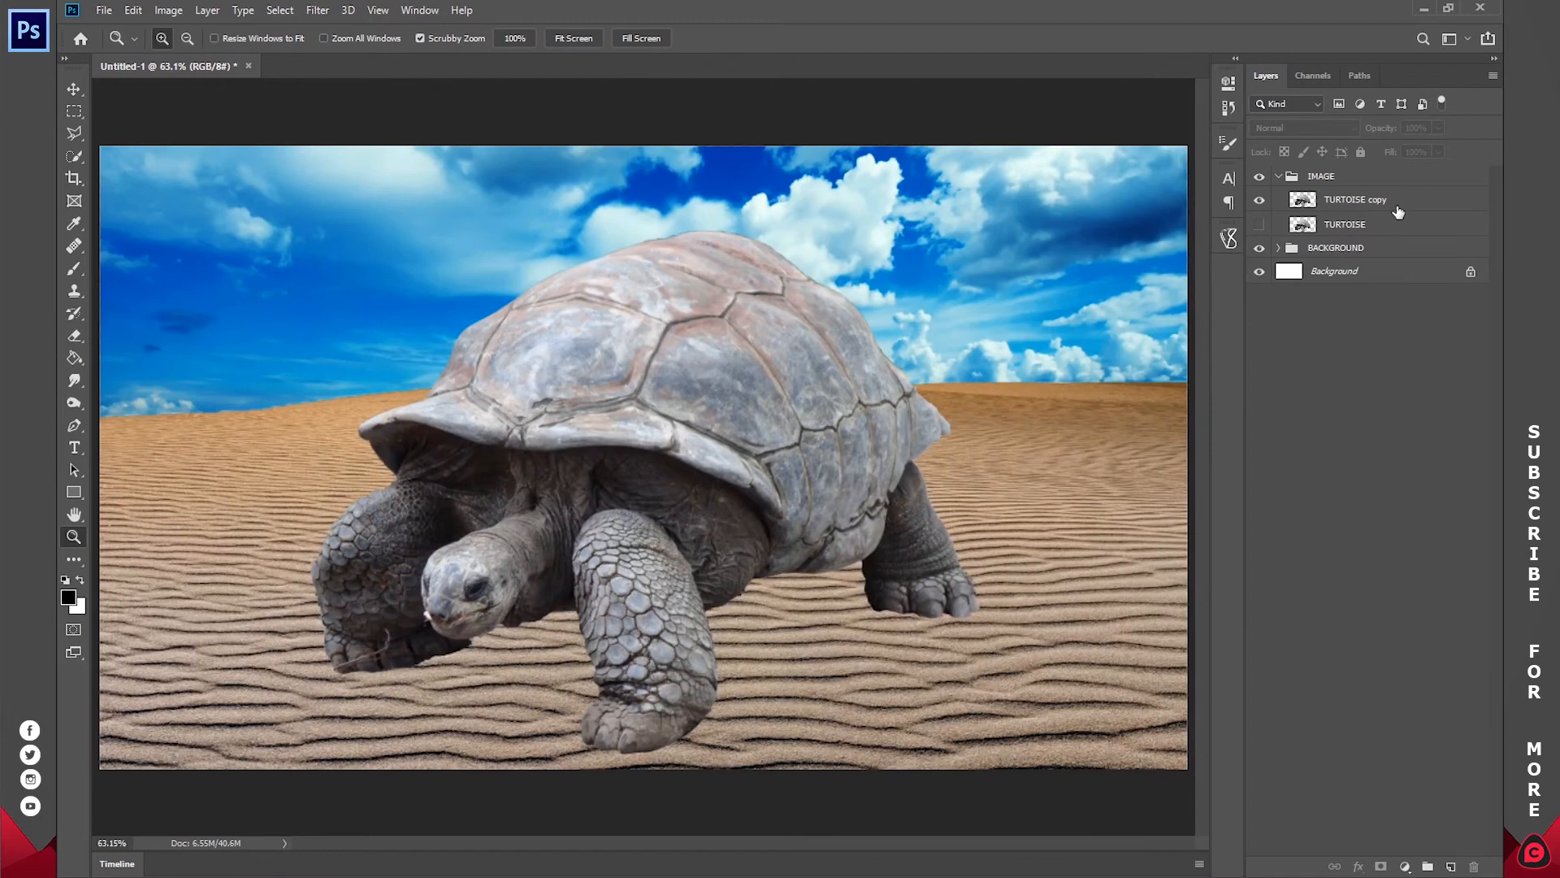
Step: Load the TURTOISE copy layer's outline as a selection, contract it by 2 pixels and check it along the shell's upper edge
left_click(1303, 202, "ctrl")
left_click(315, 10)
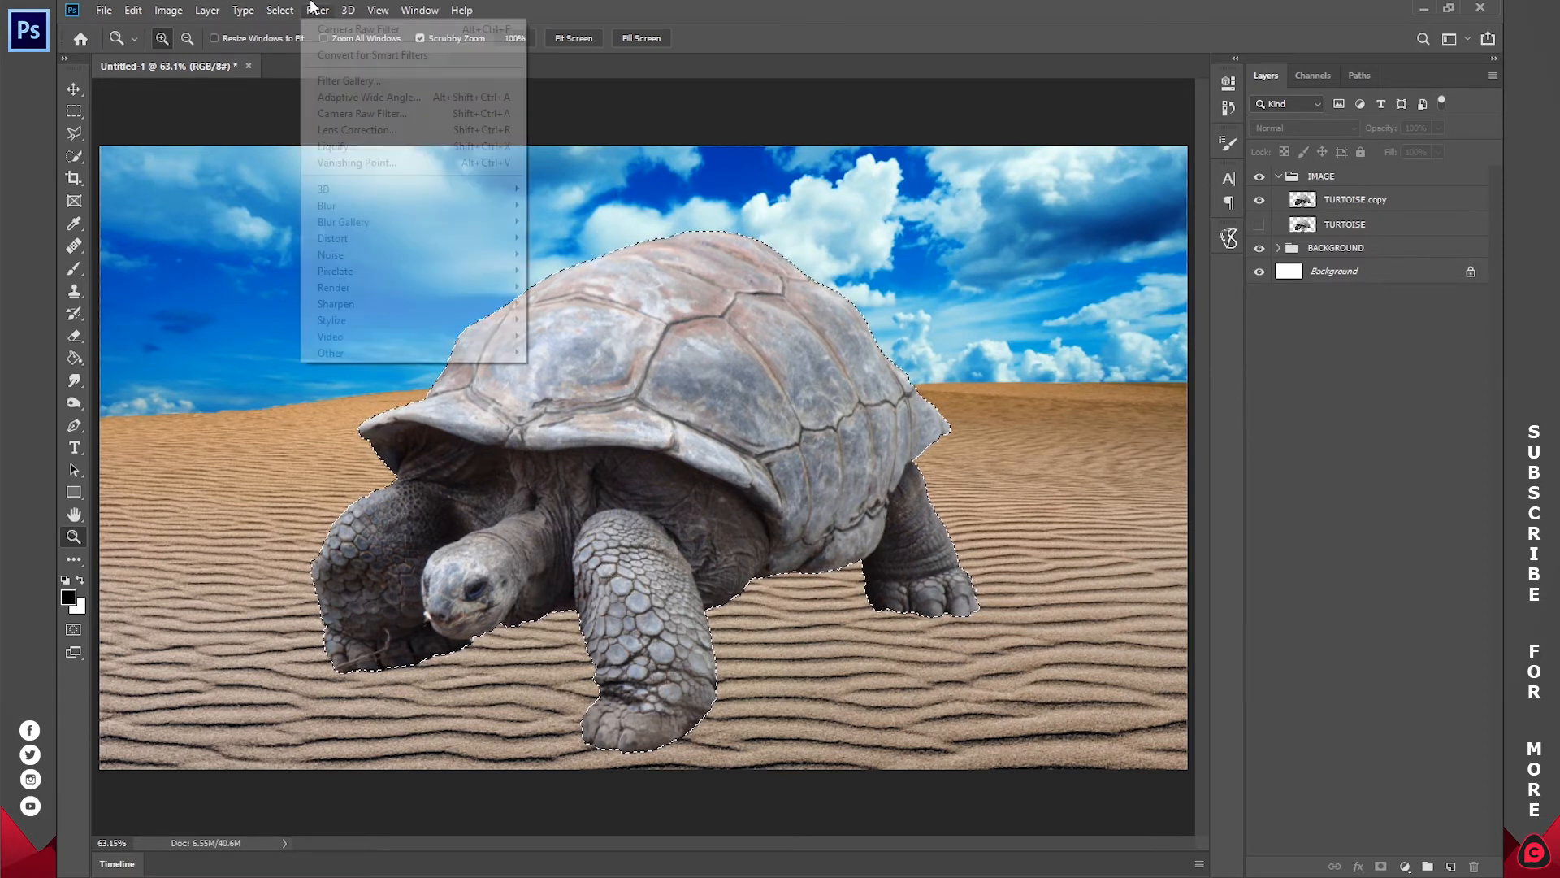
mouse_move(283, 9)
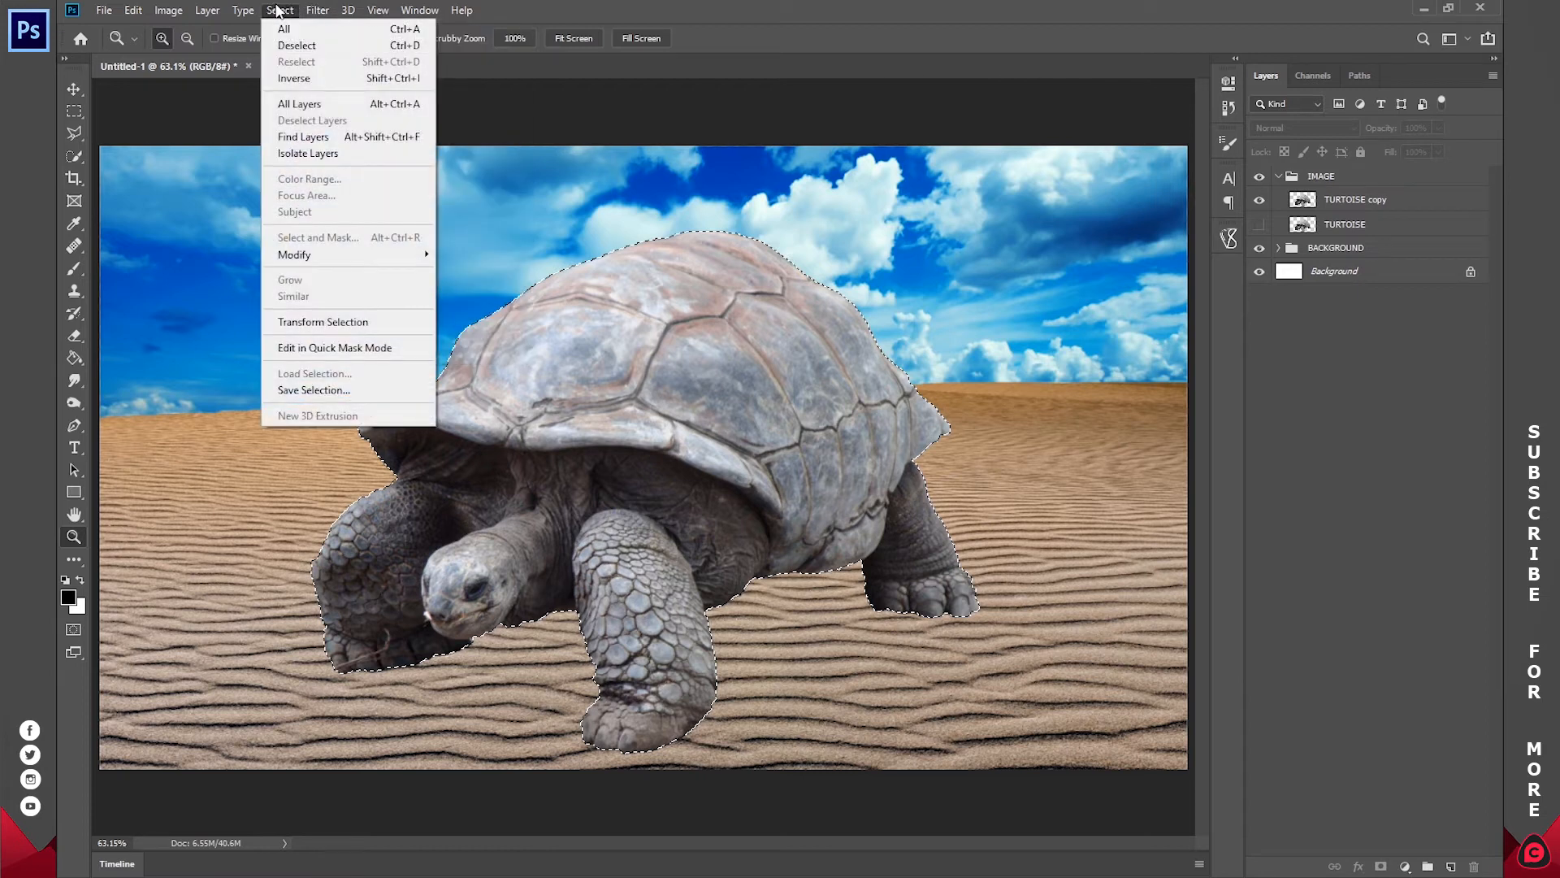
mouse_move(306, 257)
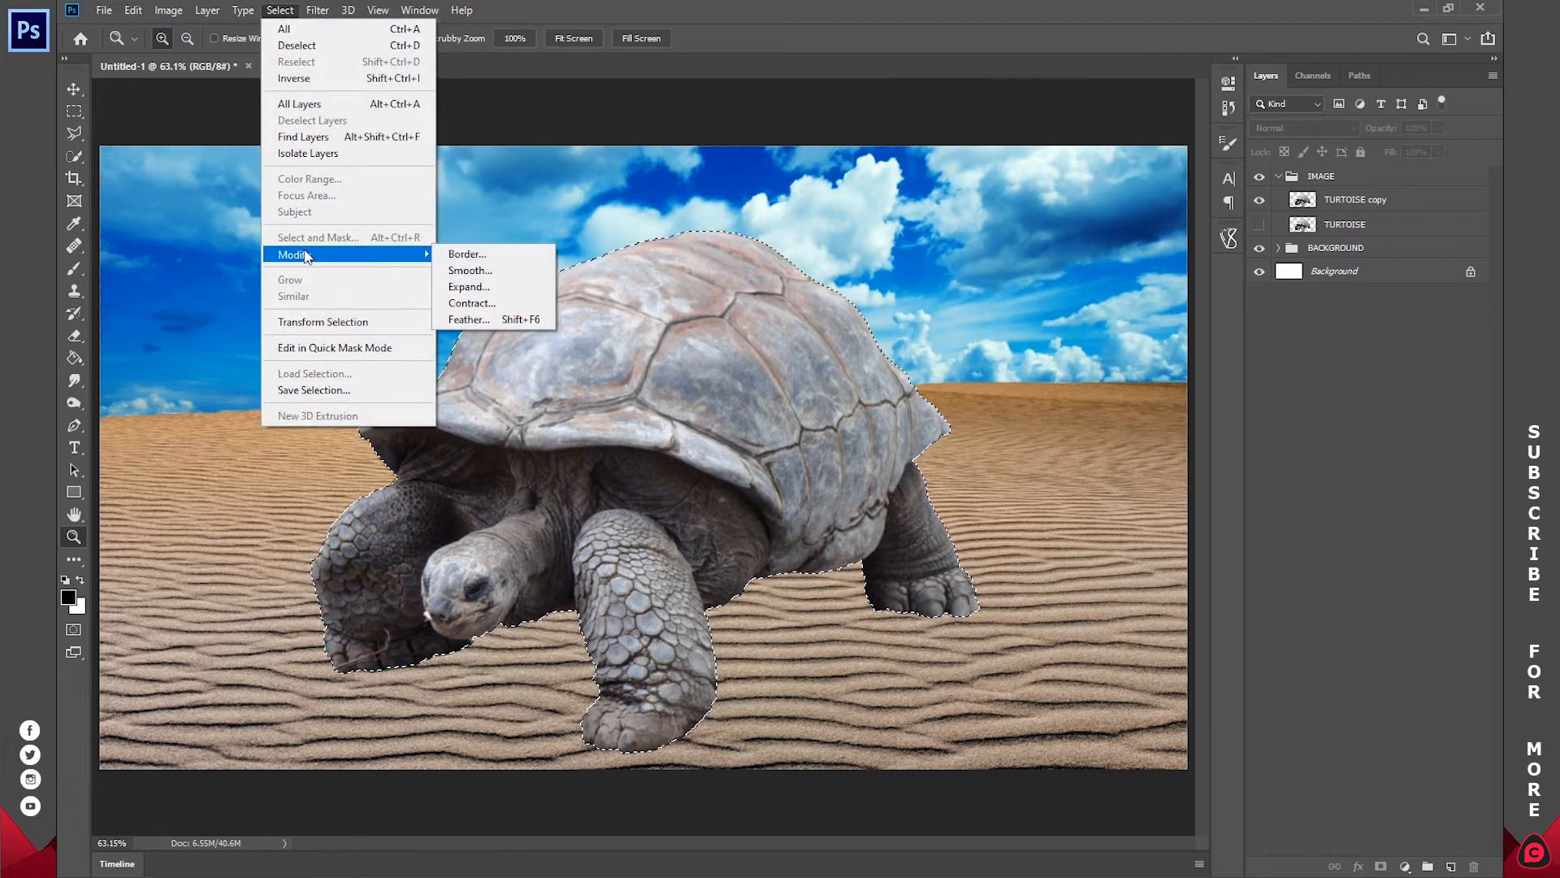
left_click(471, 303)
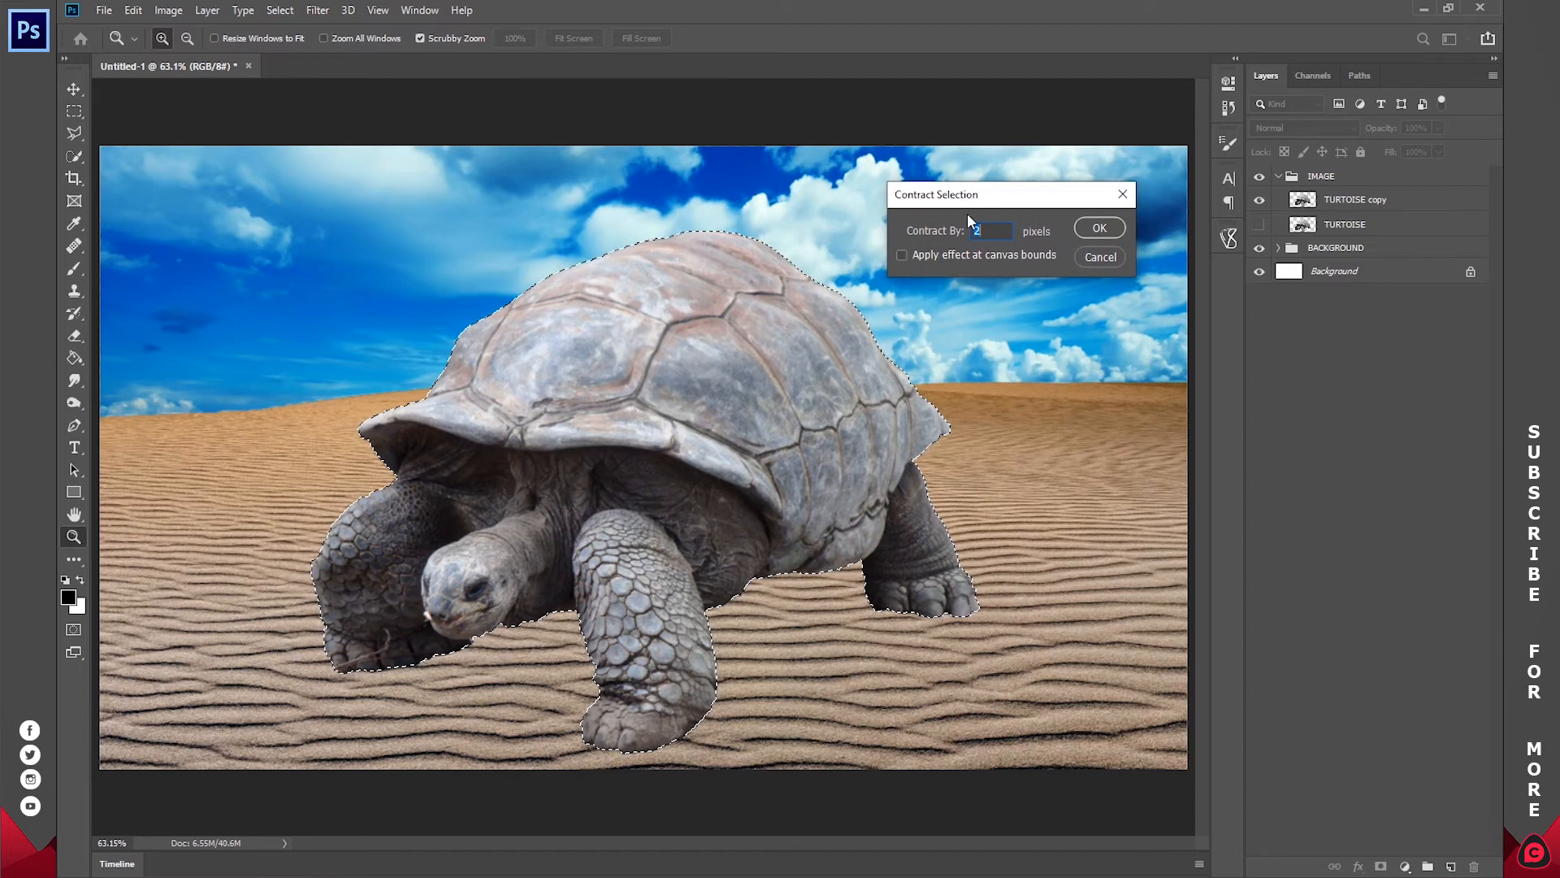
type("2")
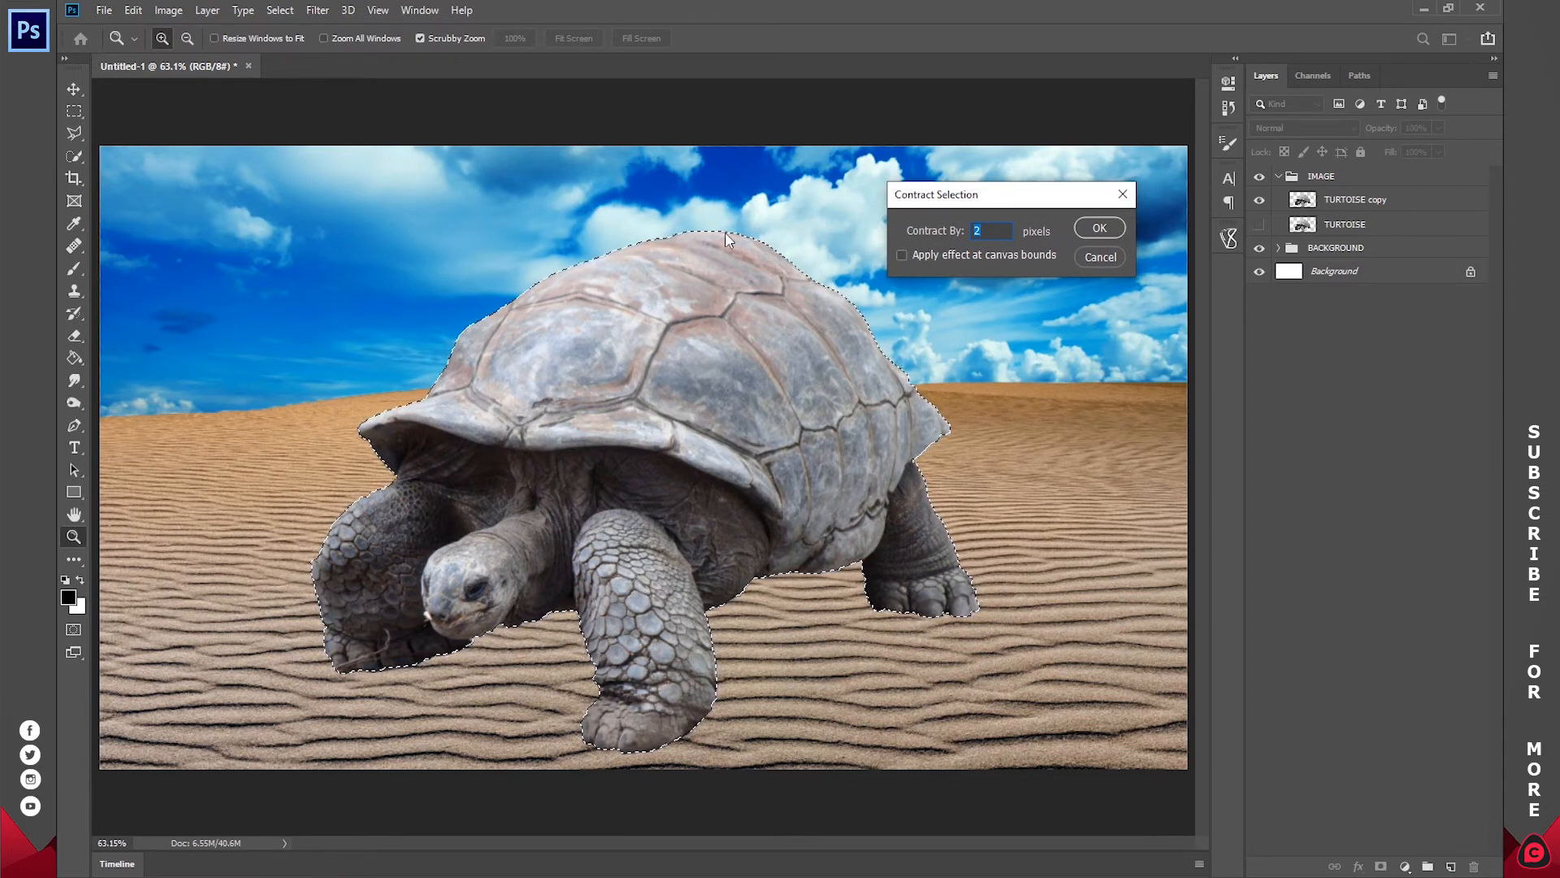
left_click(1099, 228)
left_click_drag(754, 239, 855, 237)
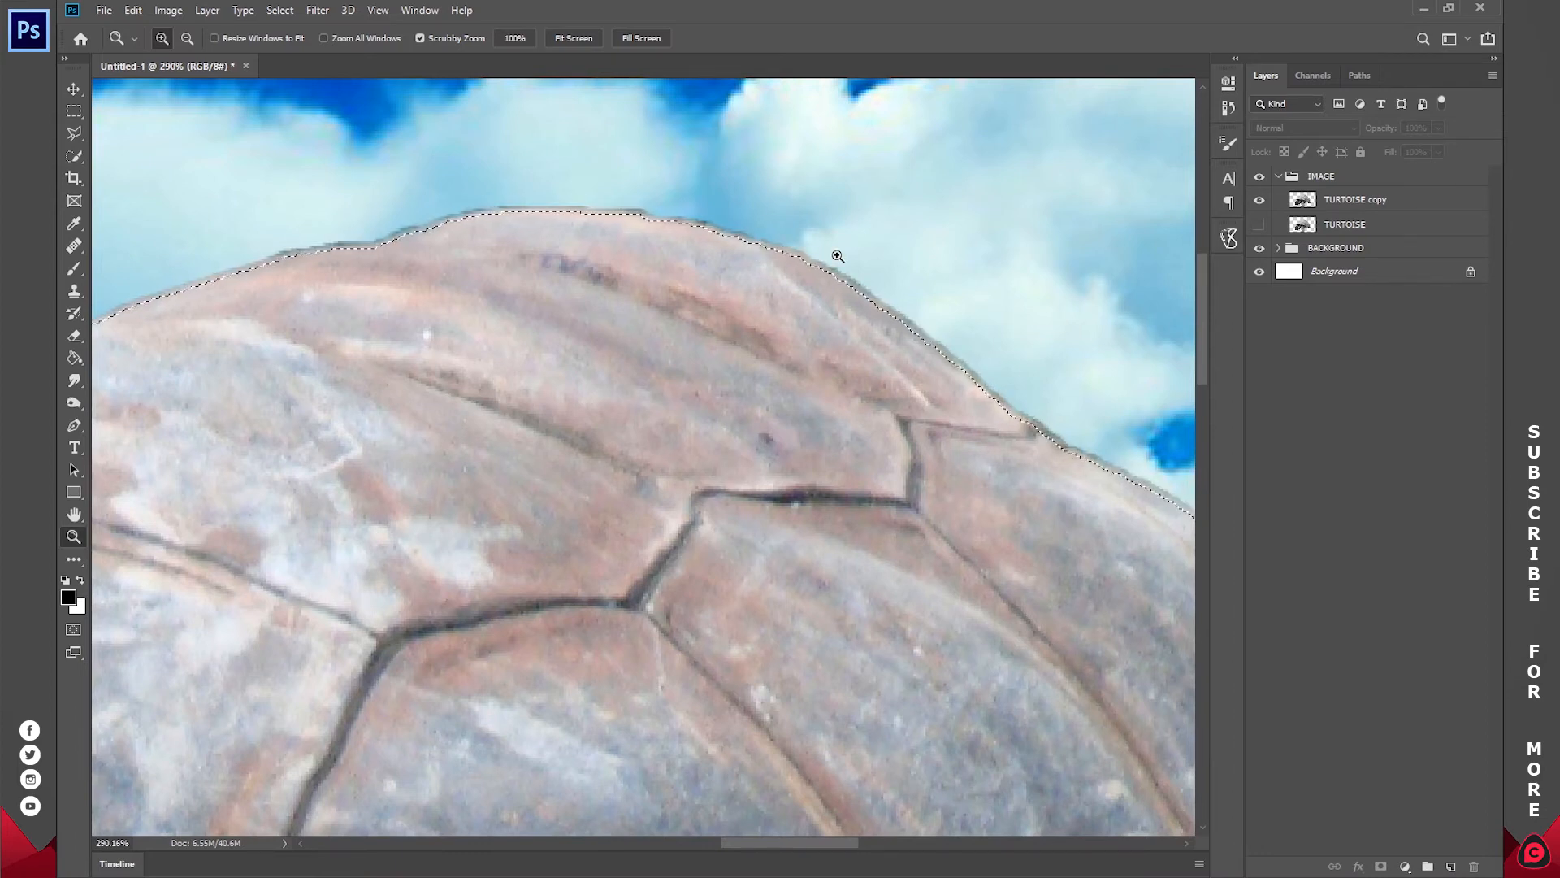
key("ctrl+0")
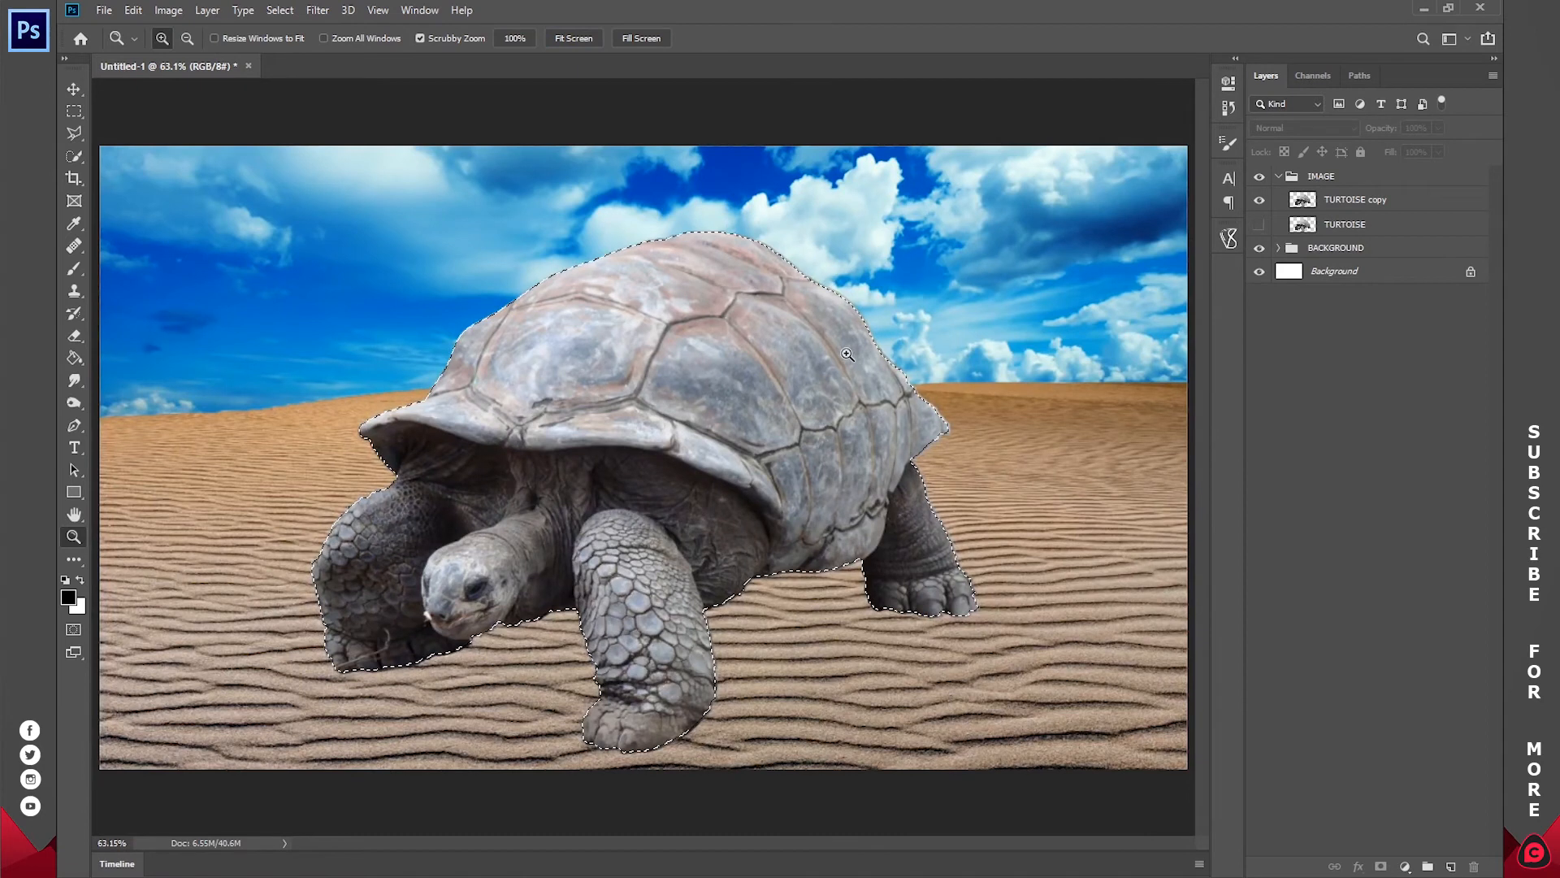
Step: Invert the selection, delete the thin fringe around the tortoise on the TURTOISE copy layer and deselect, keeping the original TURTOISE layer hidden
left_click(1358, 203)
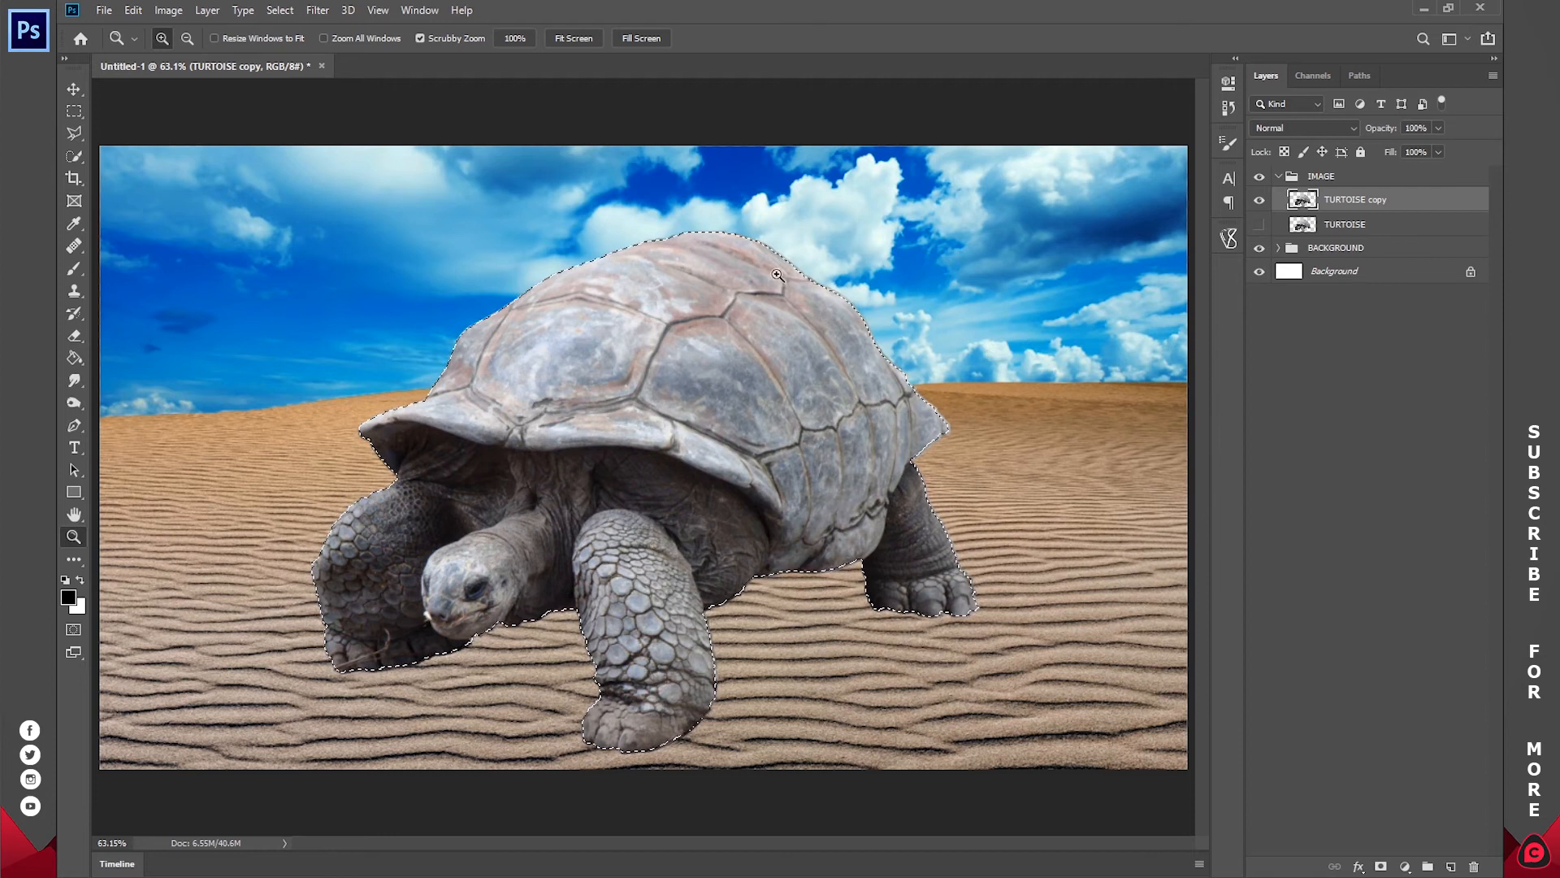
left_click(276, 11)
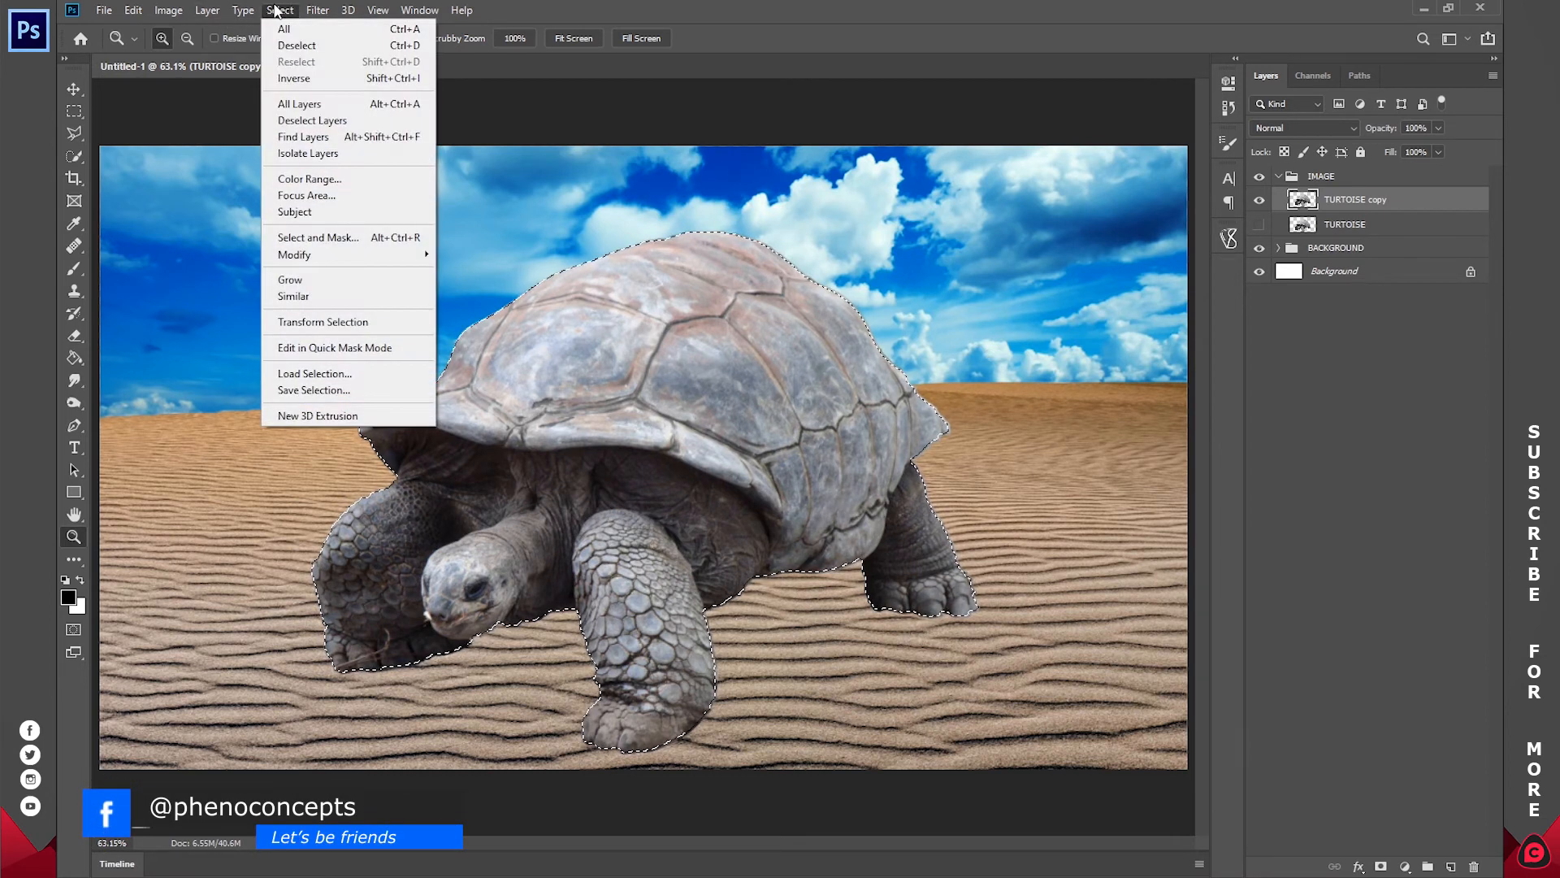
left_click(316, 84)
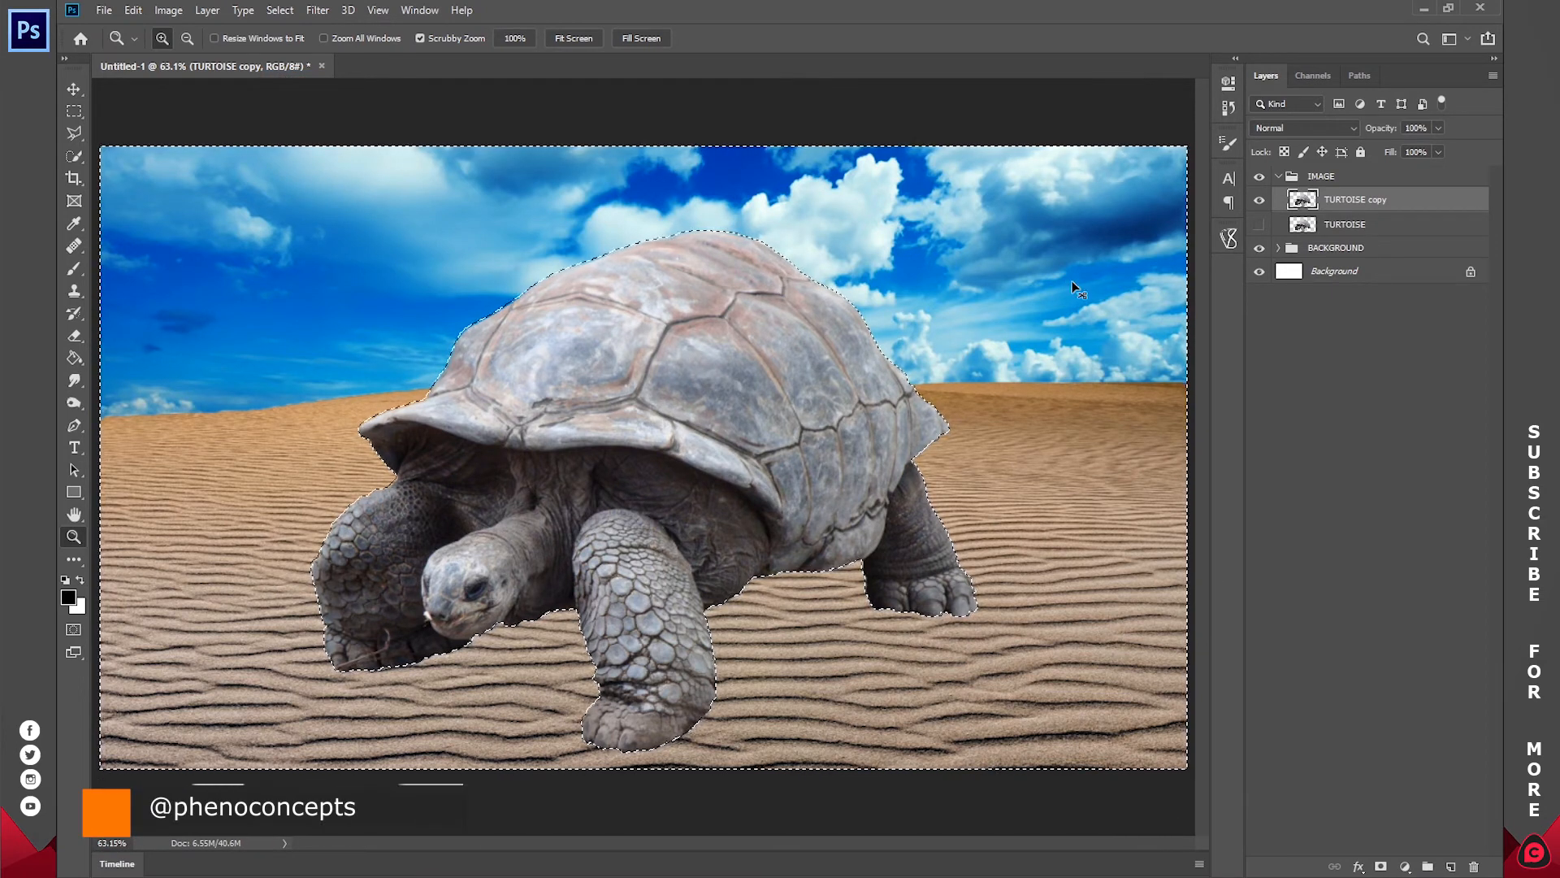
key("ctrl+d")
left_click(1259, 201)
left_click(1259, 201)
left_click(1259, 222)
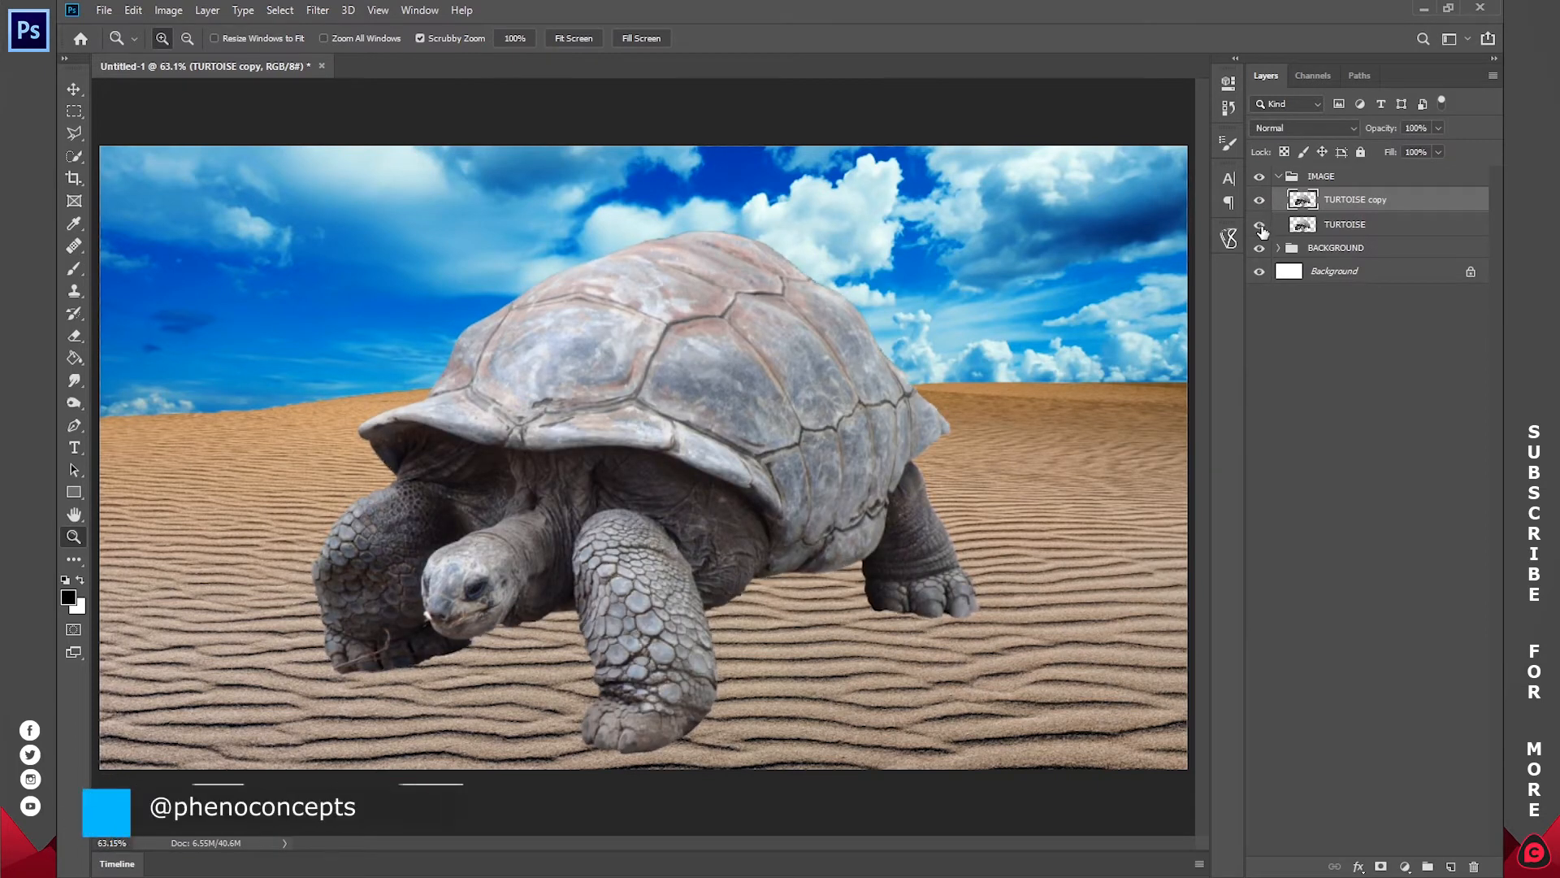
left_click(1261, 228)
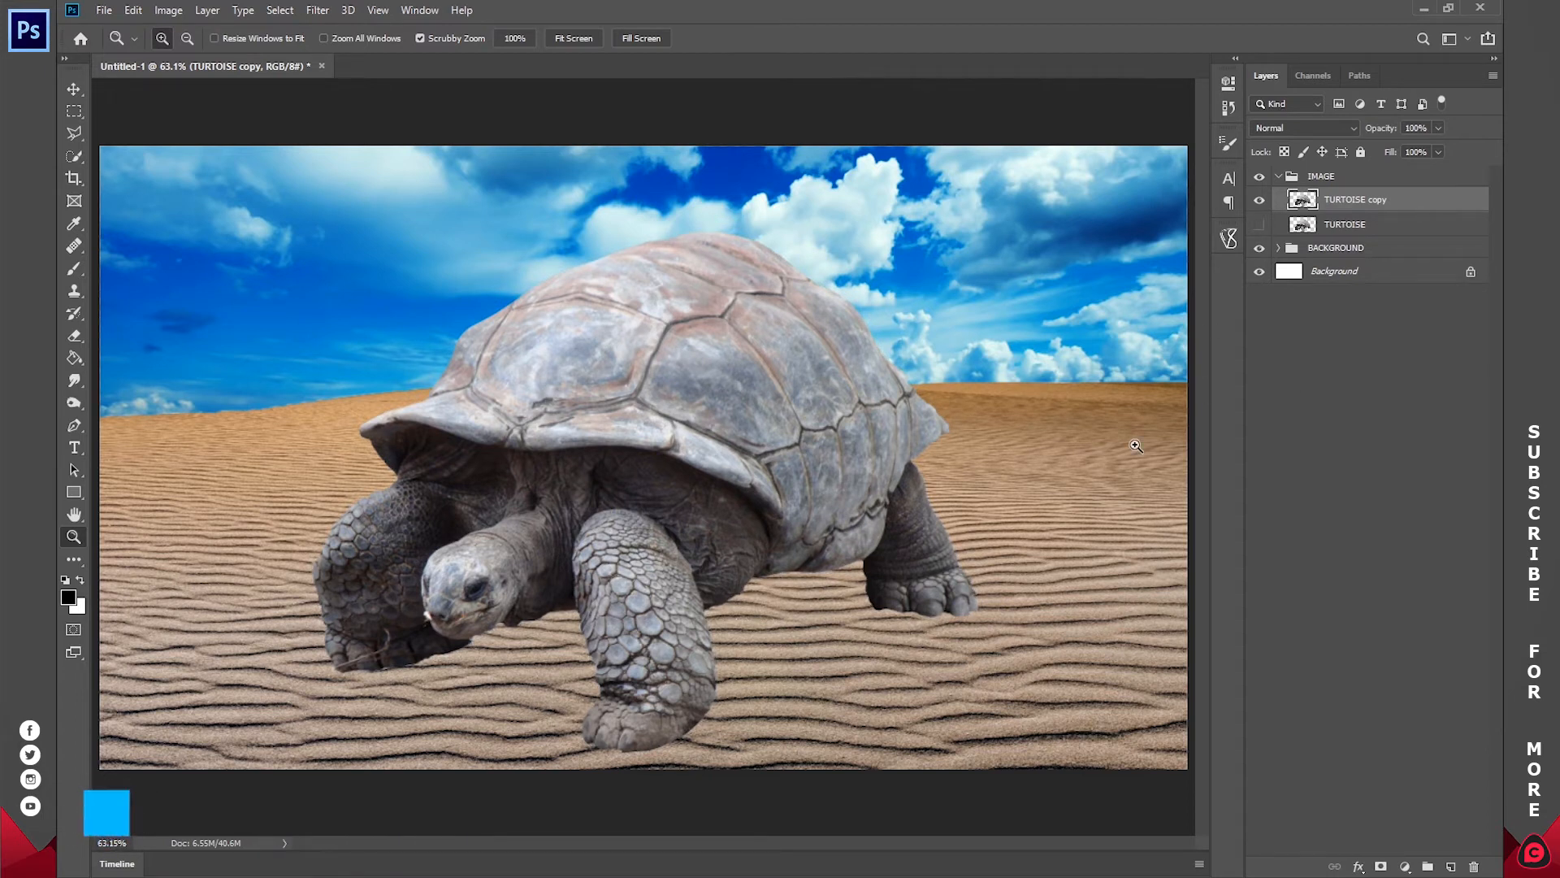
Step: Create a new layer named SHADOW directly above the TURTOISE layer and activate the Brush tool
left_click(1330, 226)
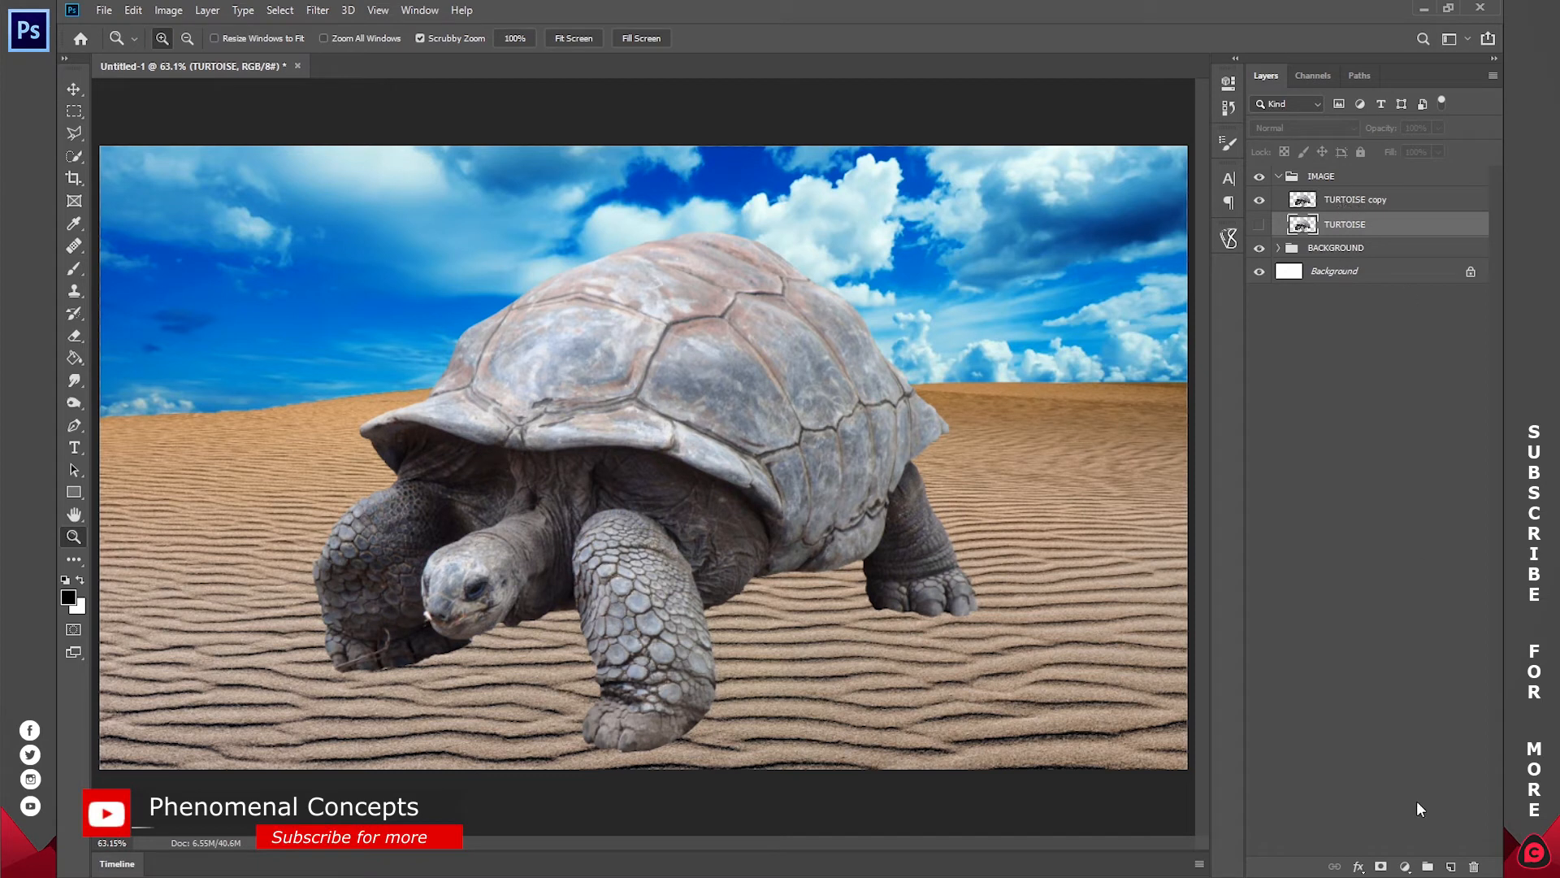
left_click(1450, 864)
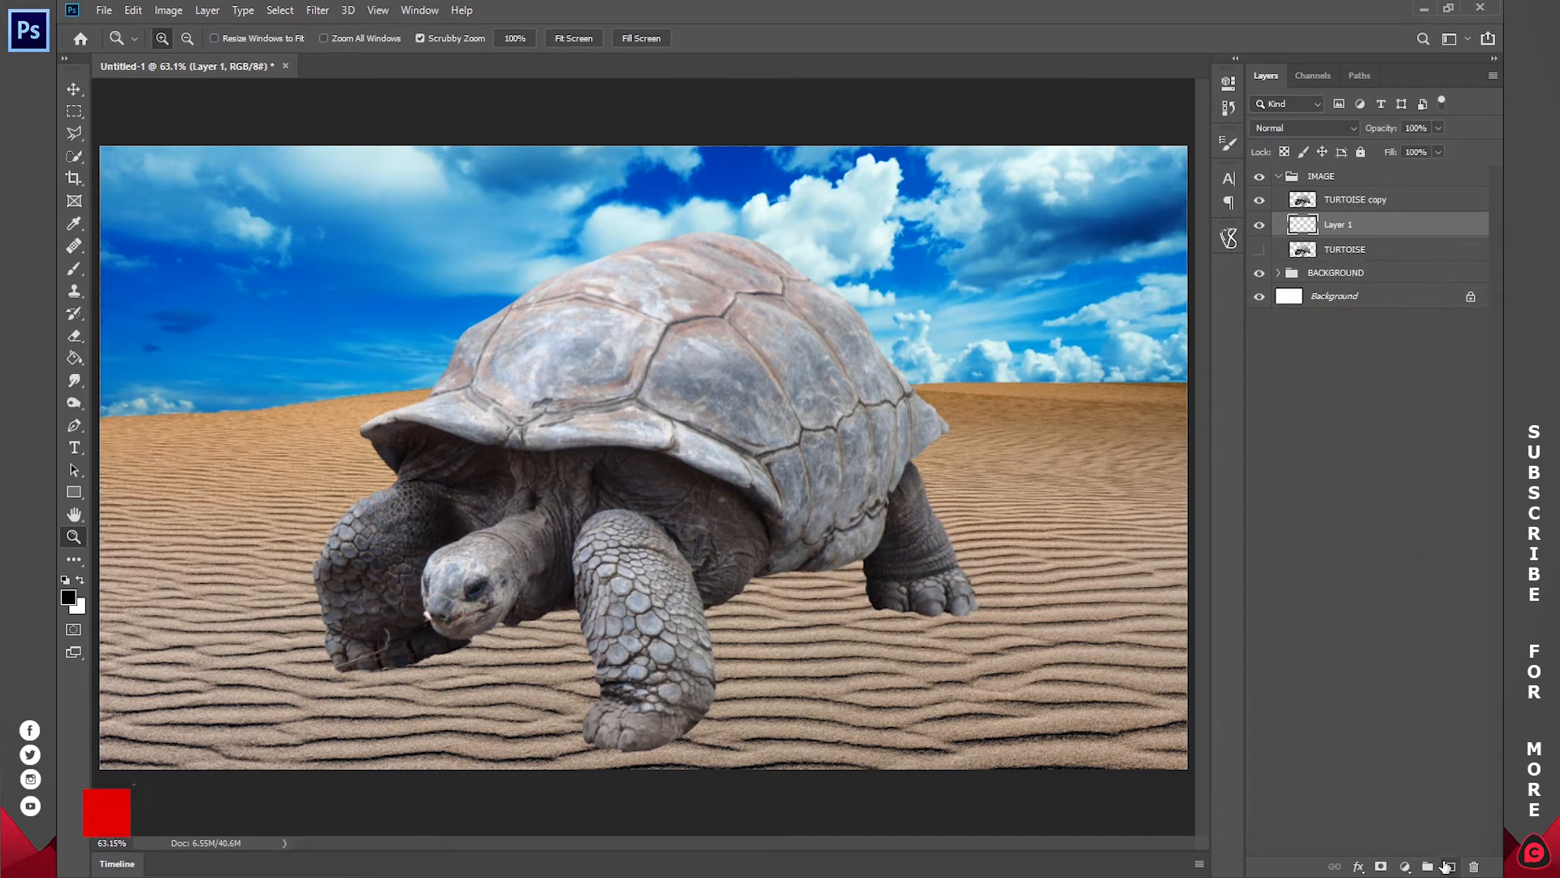
double_click(1339, 226)
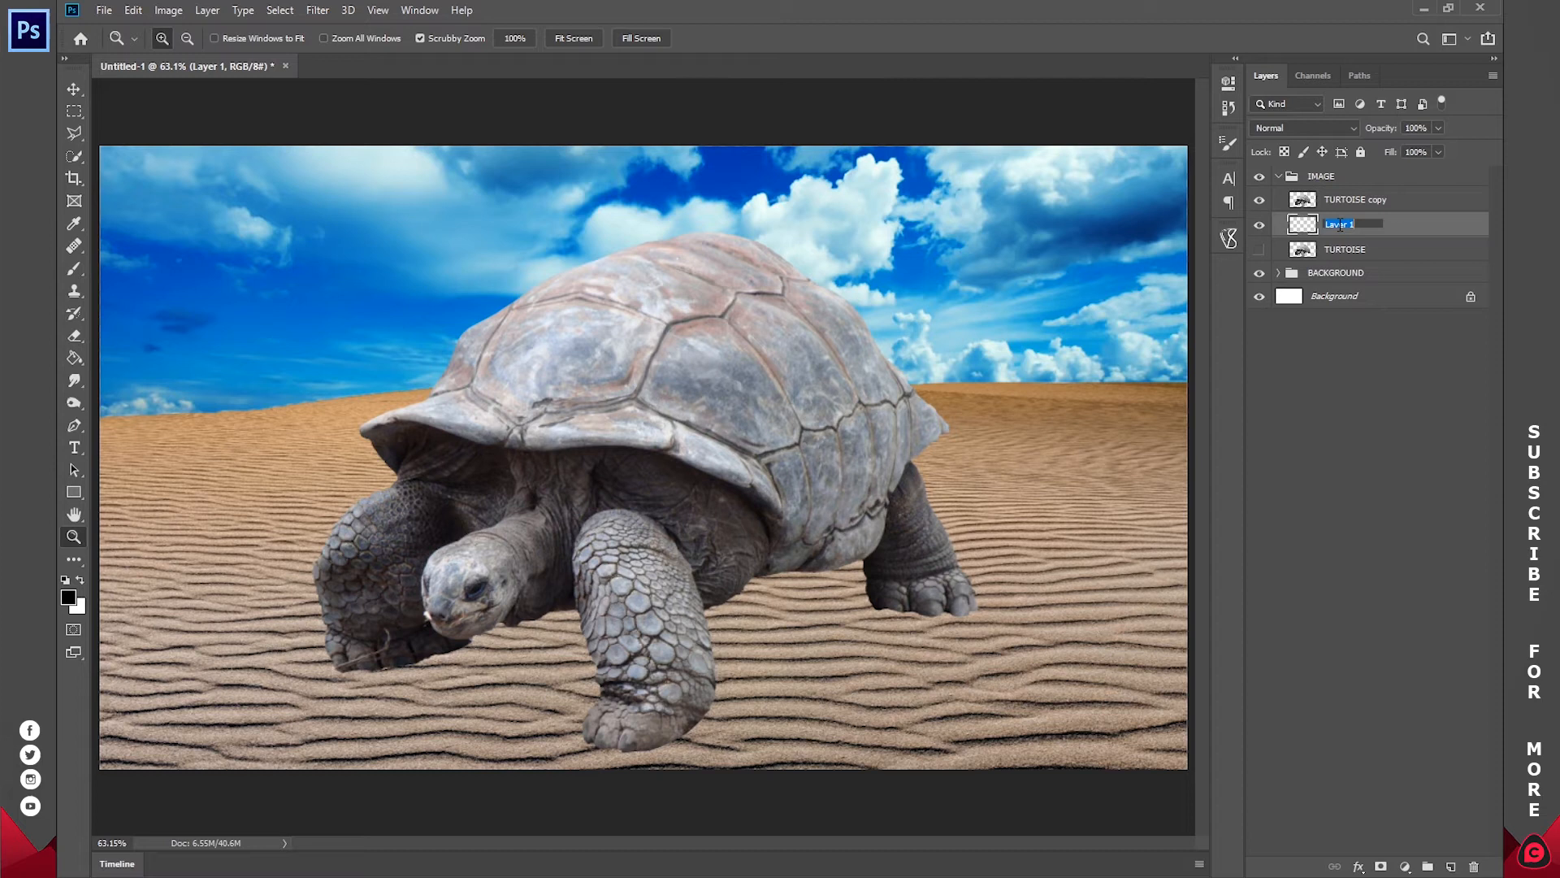
type("SHADOW")
key("Return")
key("b")
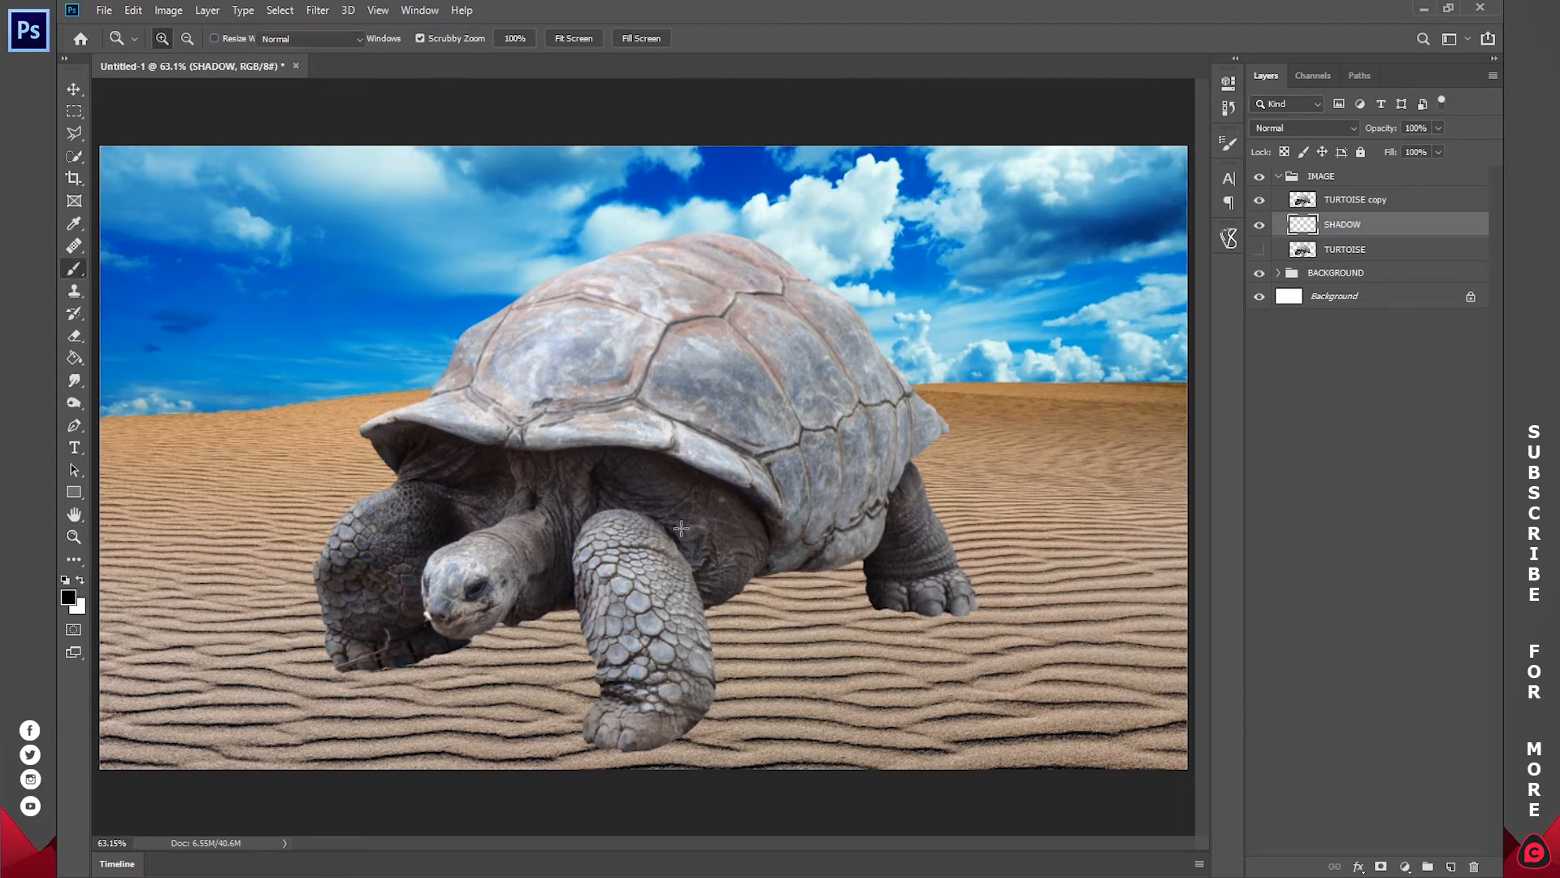
right_click(660, 412)
left_click_drag(849, 453, 850, 453)
type("500")
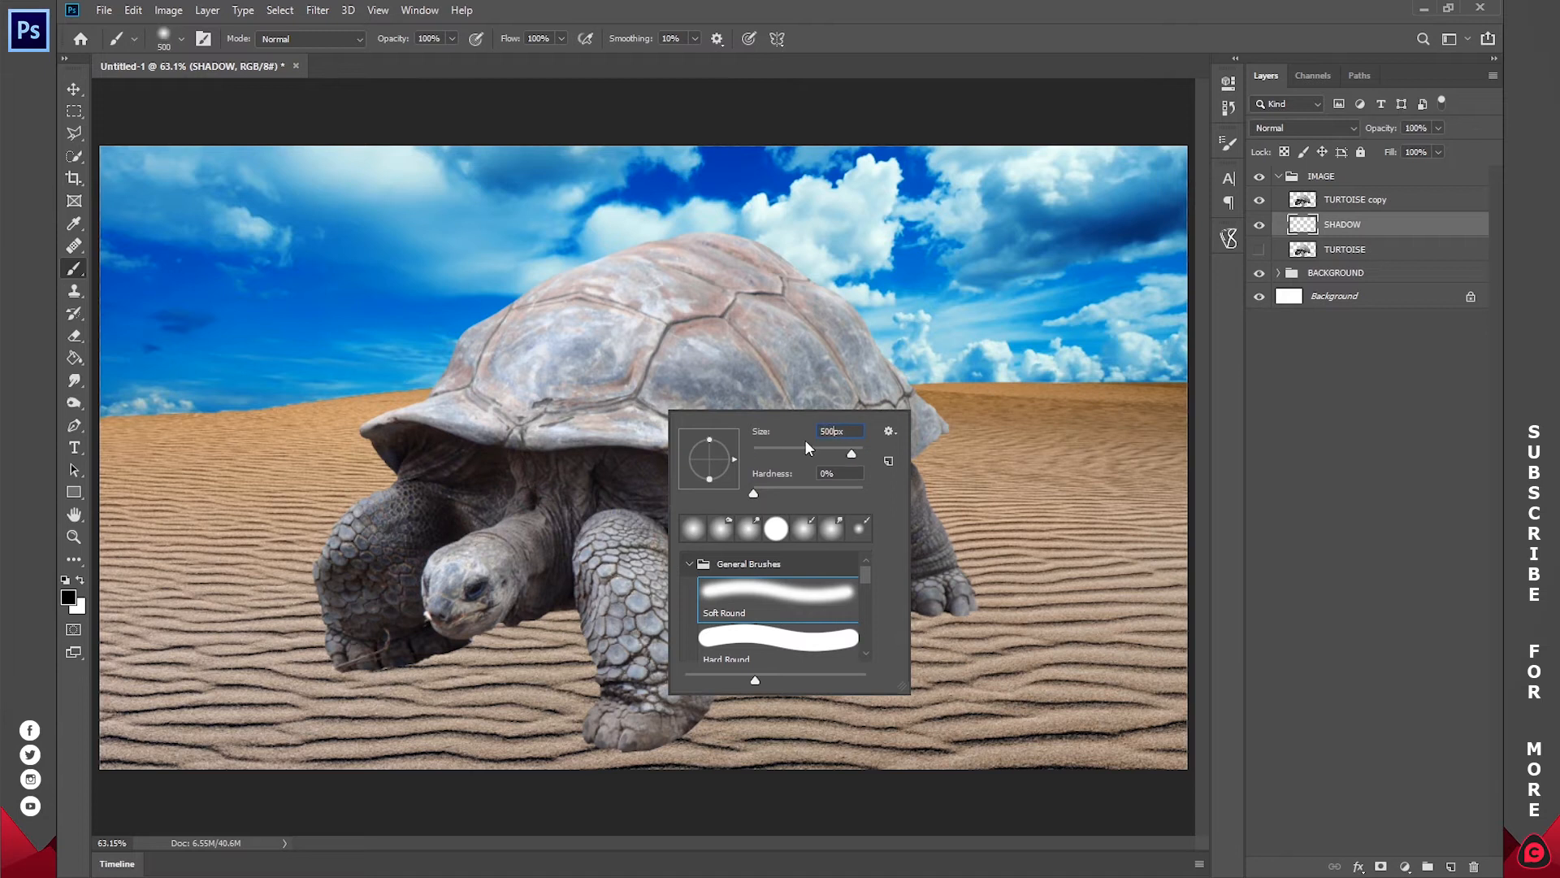
key("Return")
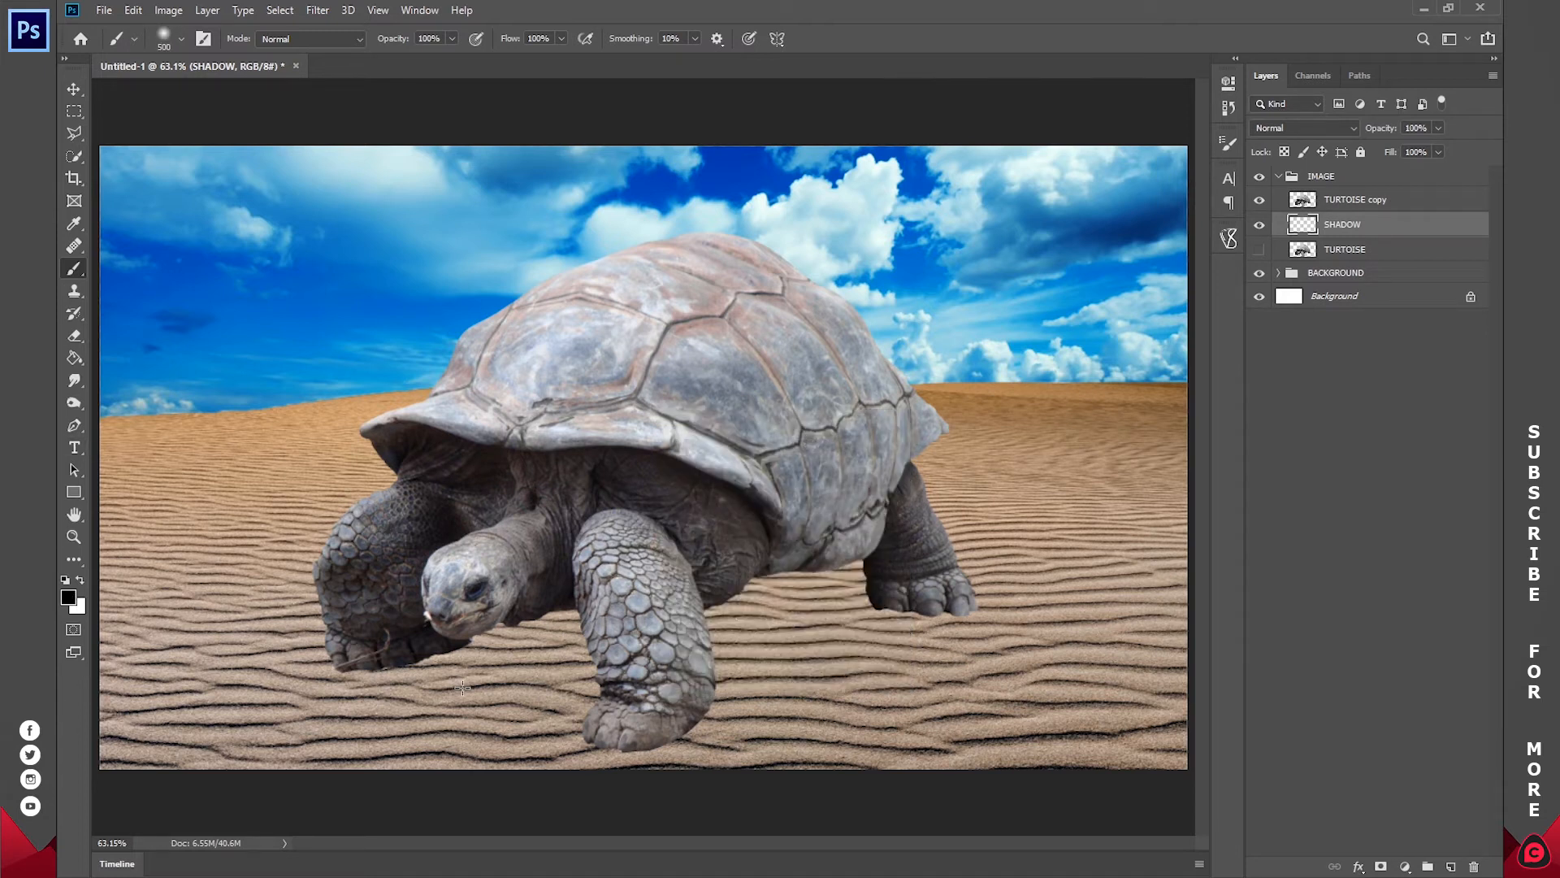
left_click_drag(398, 658, 498, 636)
key("ctrl+z")
Step: Set the soft round brush to 300 px and paint a black shadow on the sand beneath the tortoise's body
right_click(714, 512)
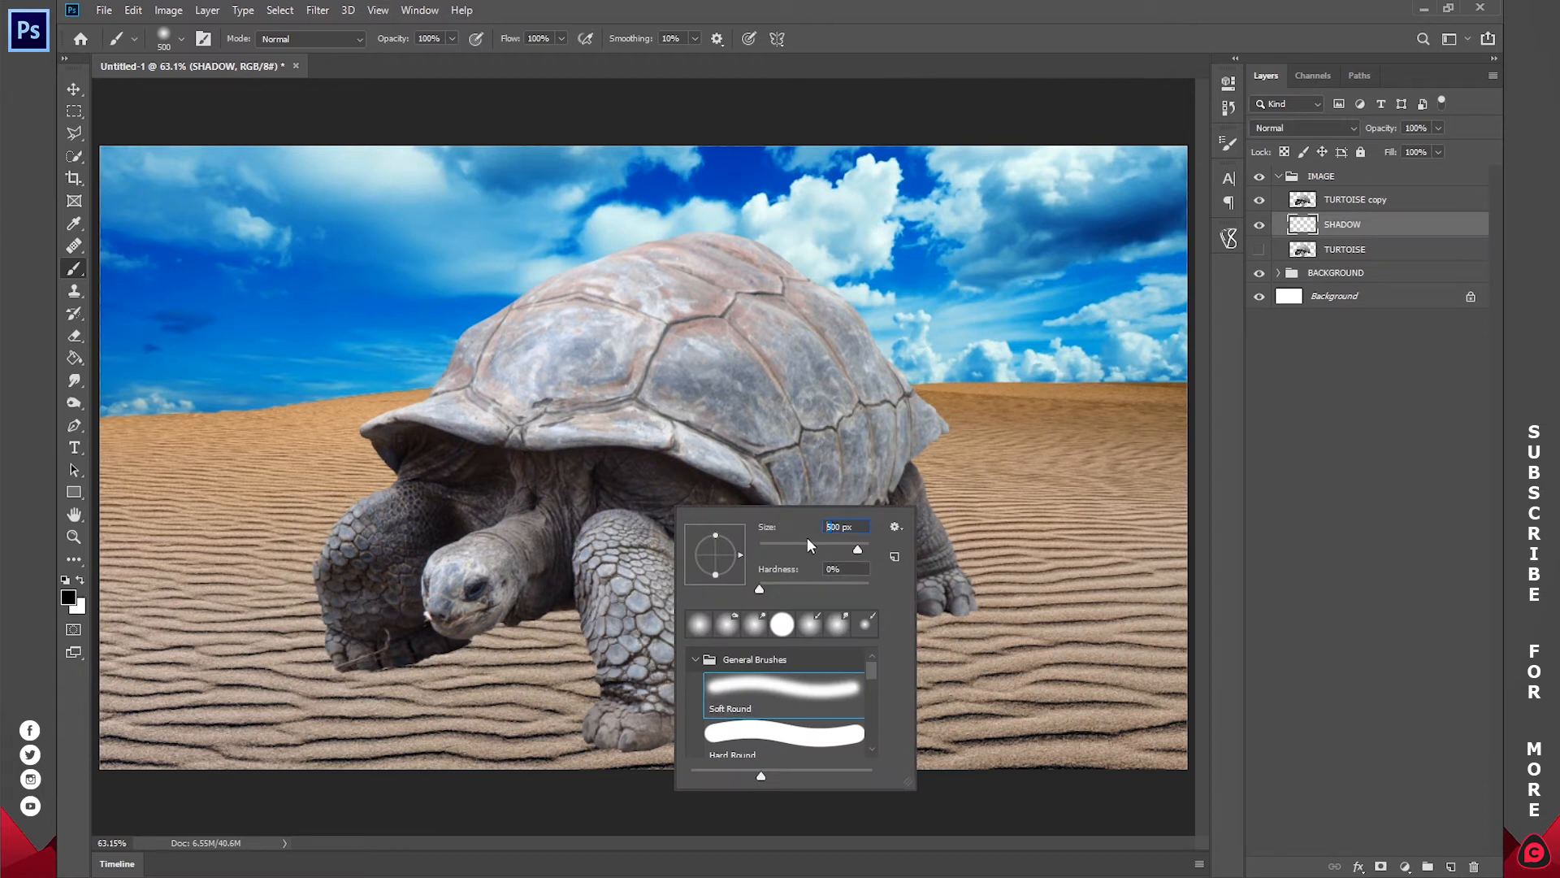
type("300")
key("Return")
mouse_move(413, 664)
left_mouse_down()
mouse_move(558, 605)
mouse_move(666, 646)
mouse_move(823, 548)
mouse_move(878, 585)
mouse_move(571, 616)
mouse_move(540, 615)
mouse_move(781, 587)
mouse_move(519, 598)
left_mouse_up()
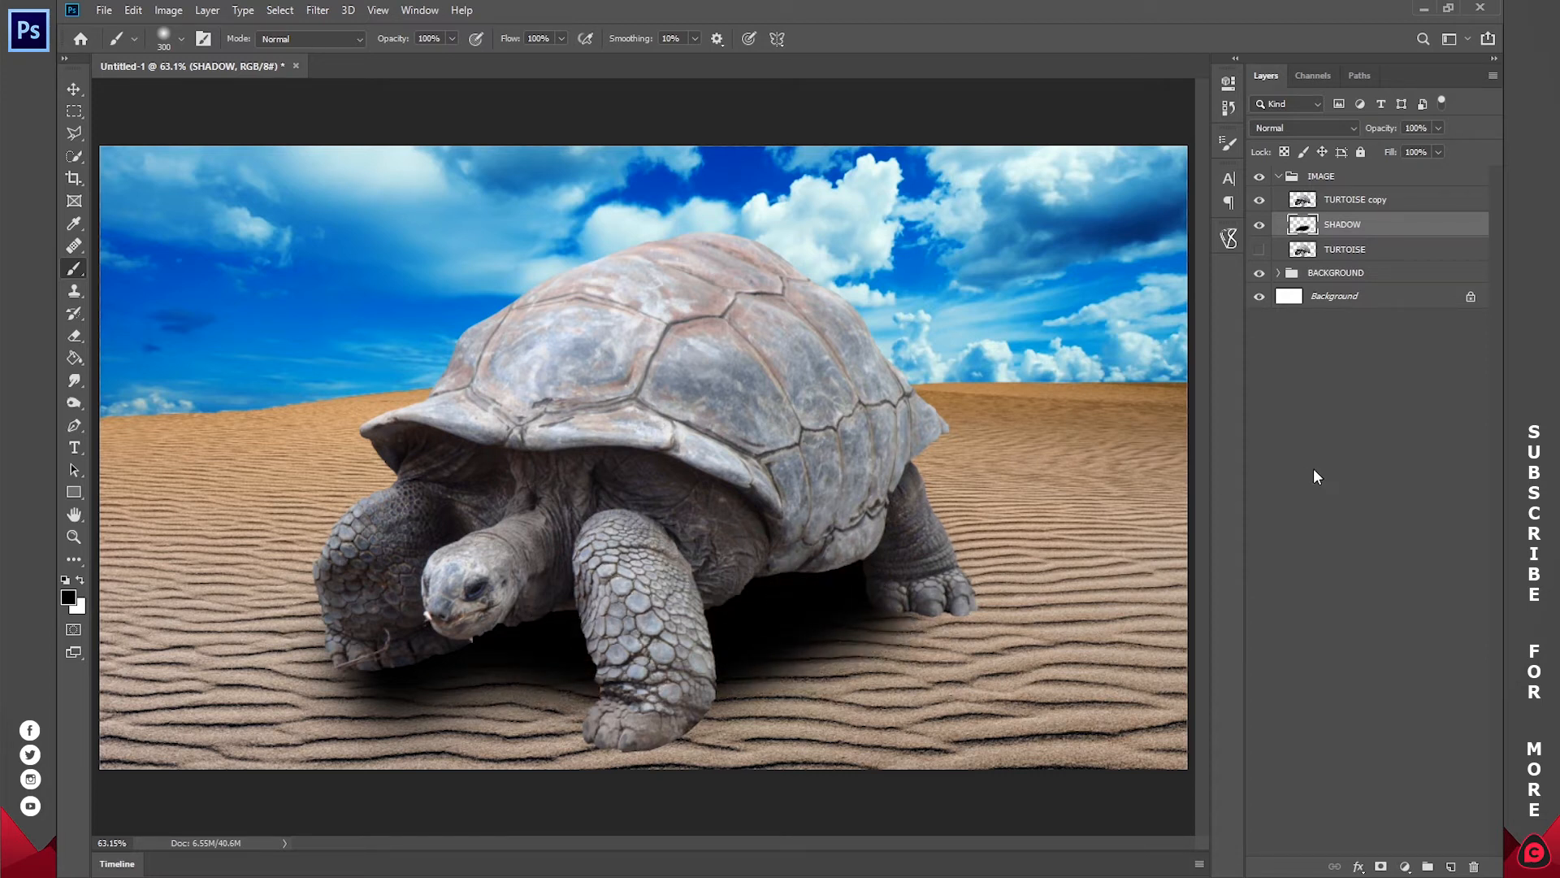
Step: Add a new layer above SHADOW and paint tighter black shadows around the tortoise's feet with a 100 px soft brush
left_click(1451, 867)
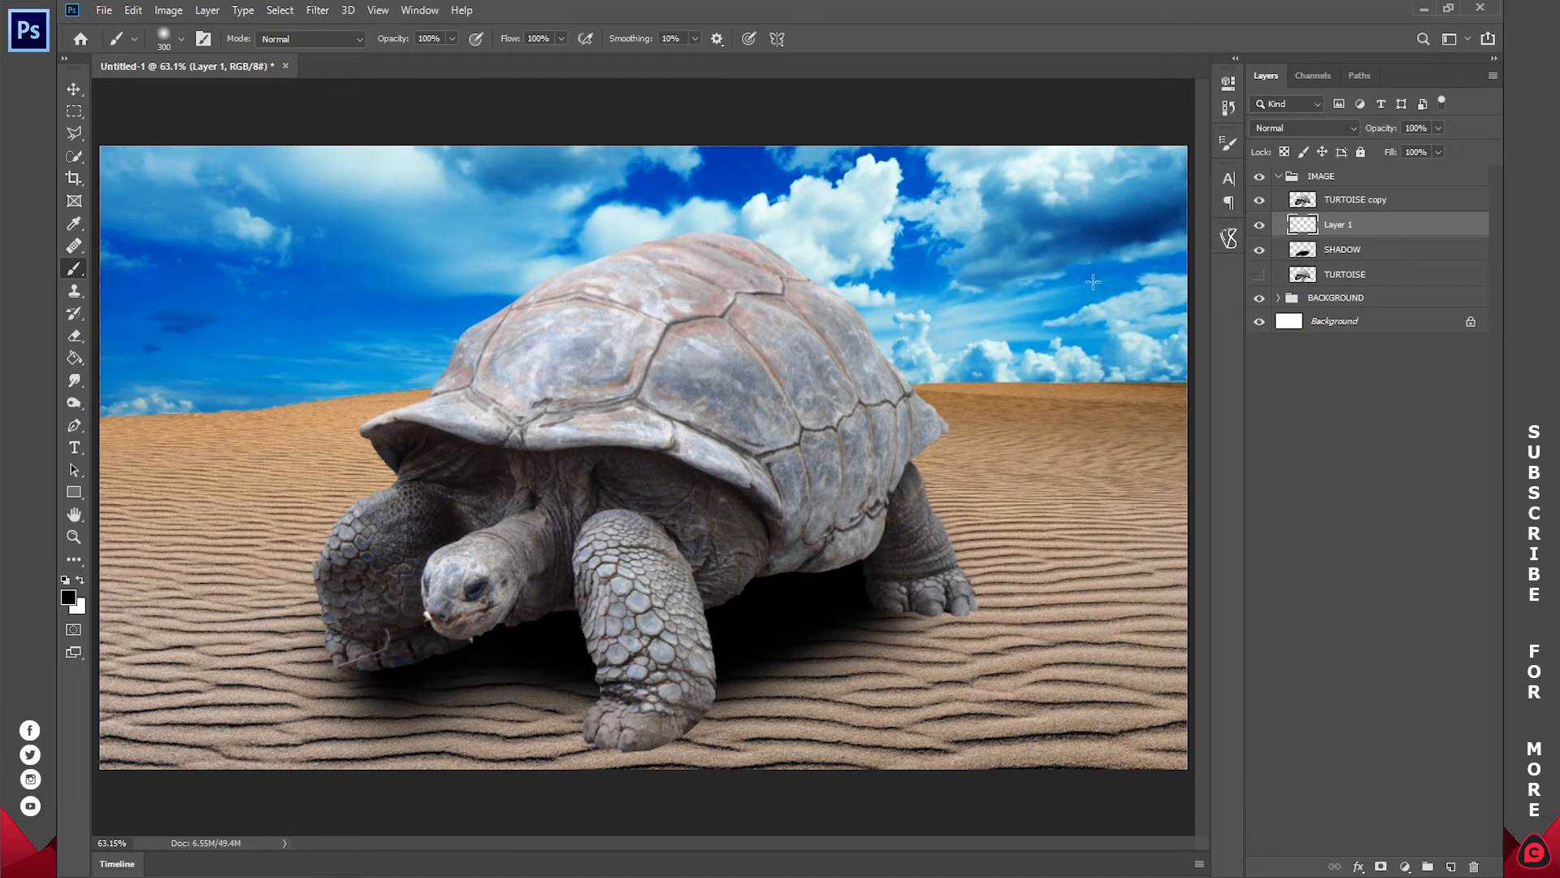
right_click(892, 344)
type("100")
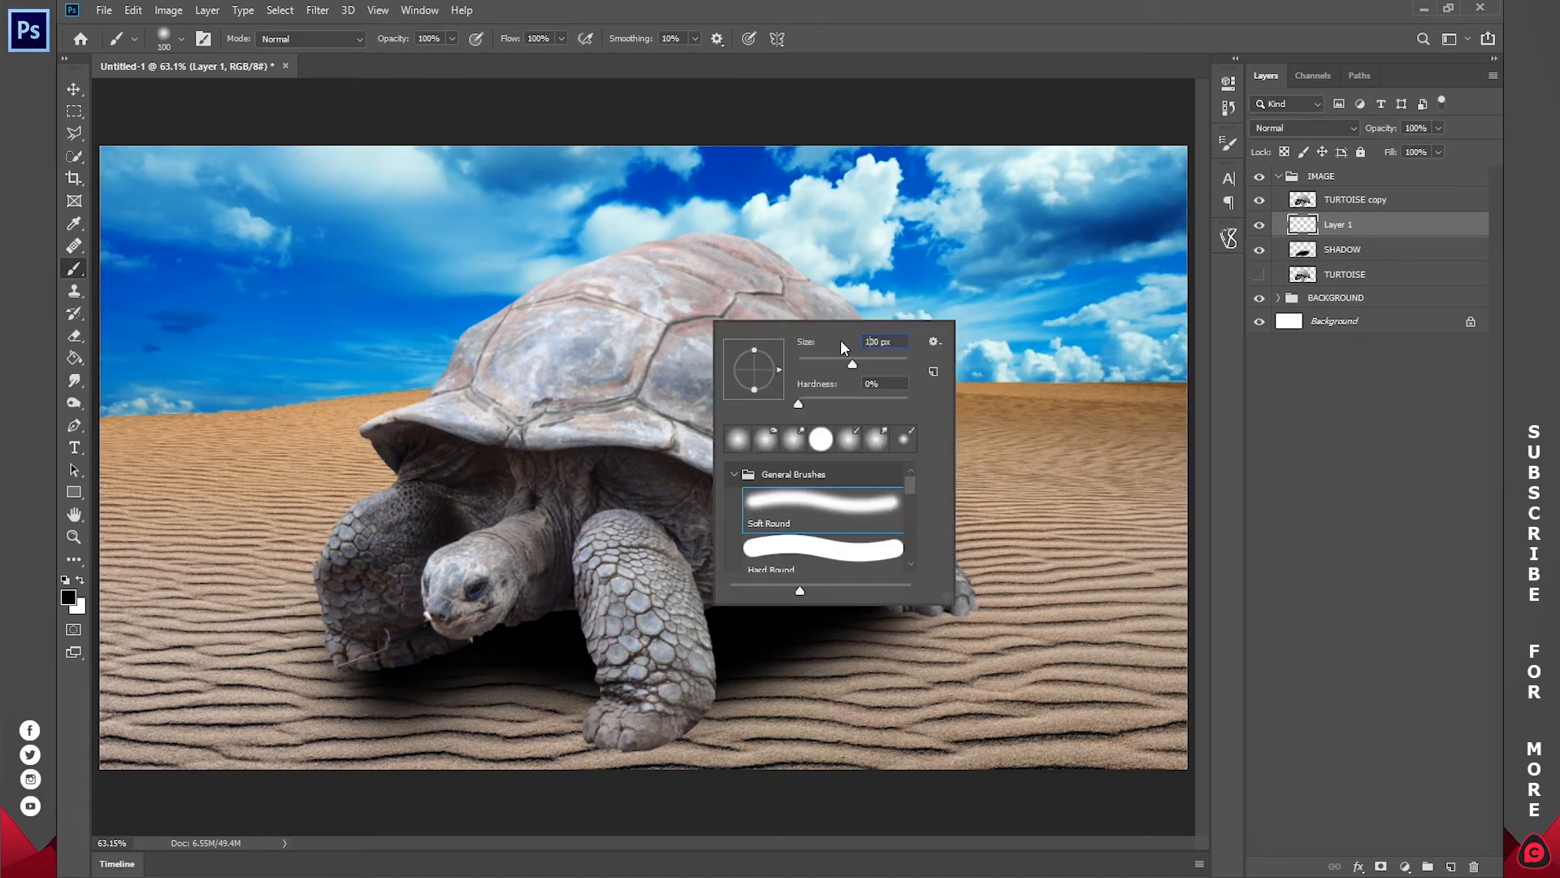
key("Return")
mouse_move(925, 601)
left_mouse_down()
mouse_move(962, 633)
mouse_move(887, 614)
left_mouse_up()
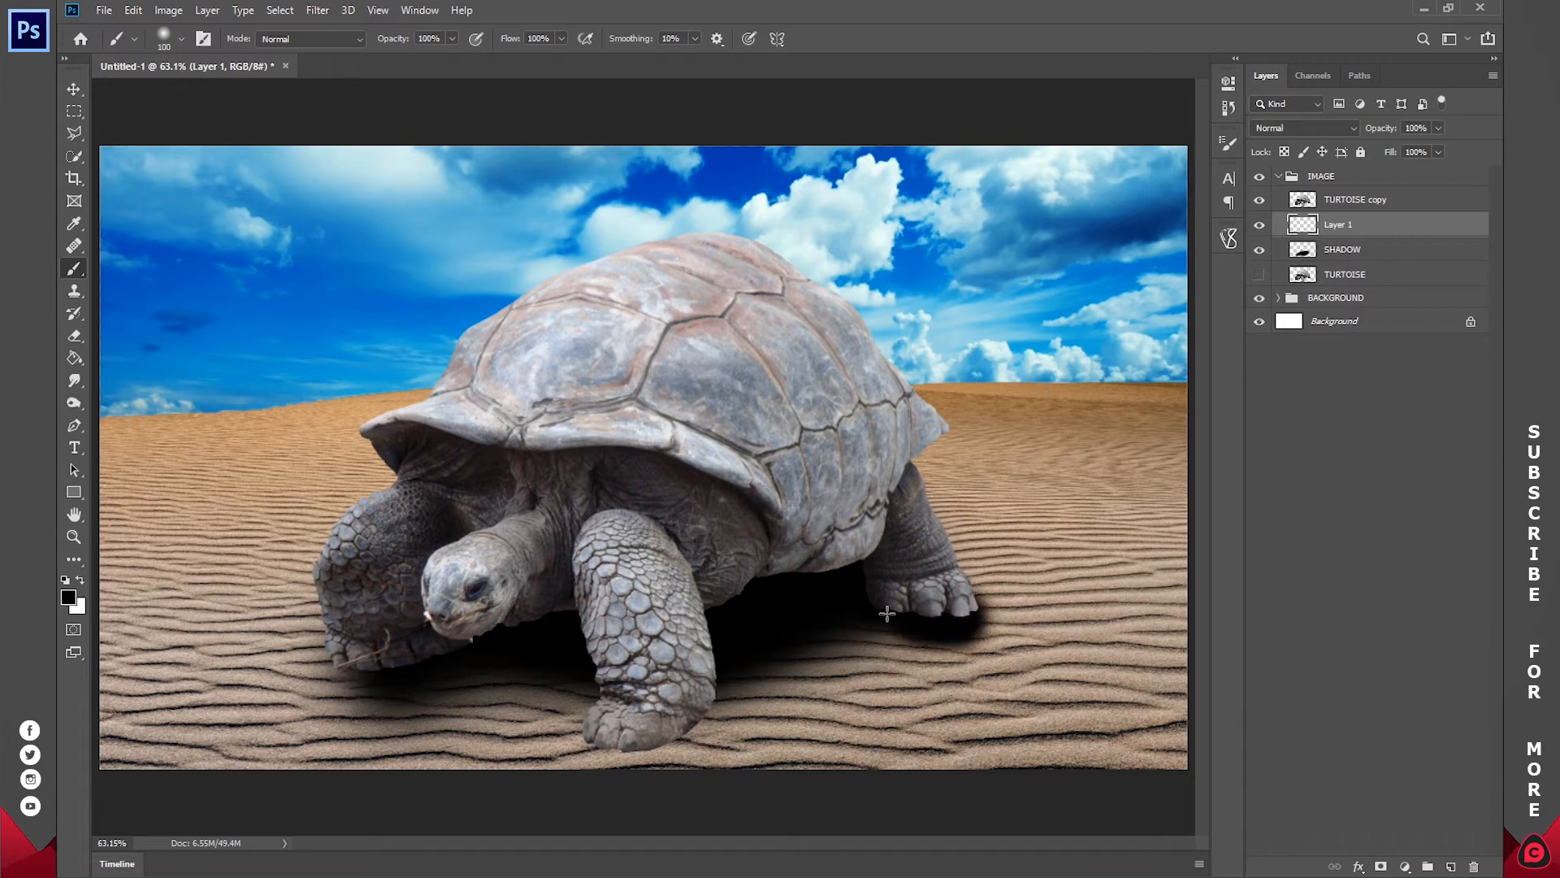
mouse_move(700, 712)
left_mouse_down()
mouse_move(642, 751)
mouse_move(662, 716)
mouse_move(626, 740)
mouse_move(577, 727)
left_mouse_up()
mouse_move(338, 655)
left_mouse_down()
mouse_move(346, 674)
mouse_move(378, 678)
left_mouse_up()
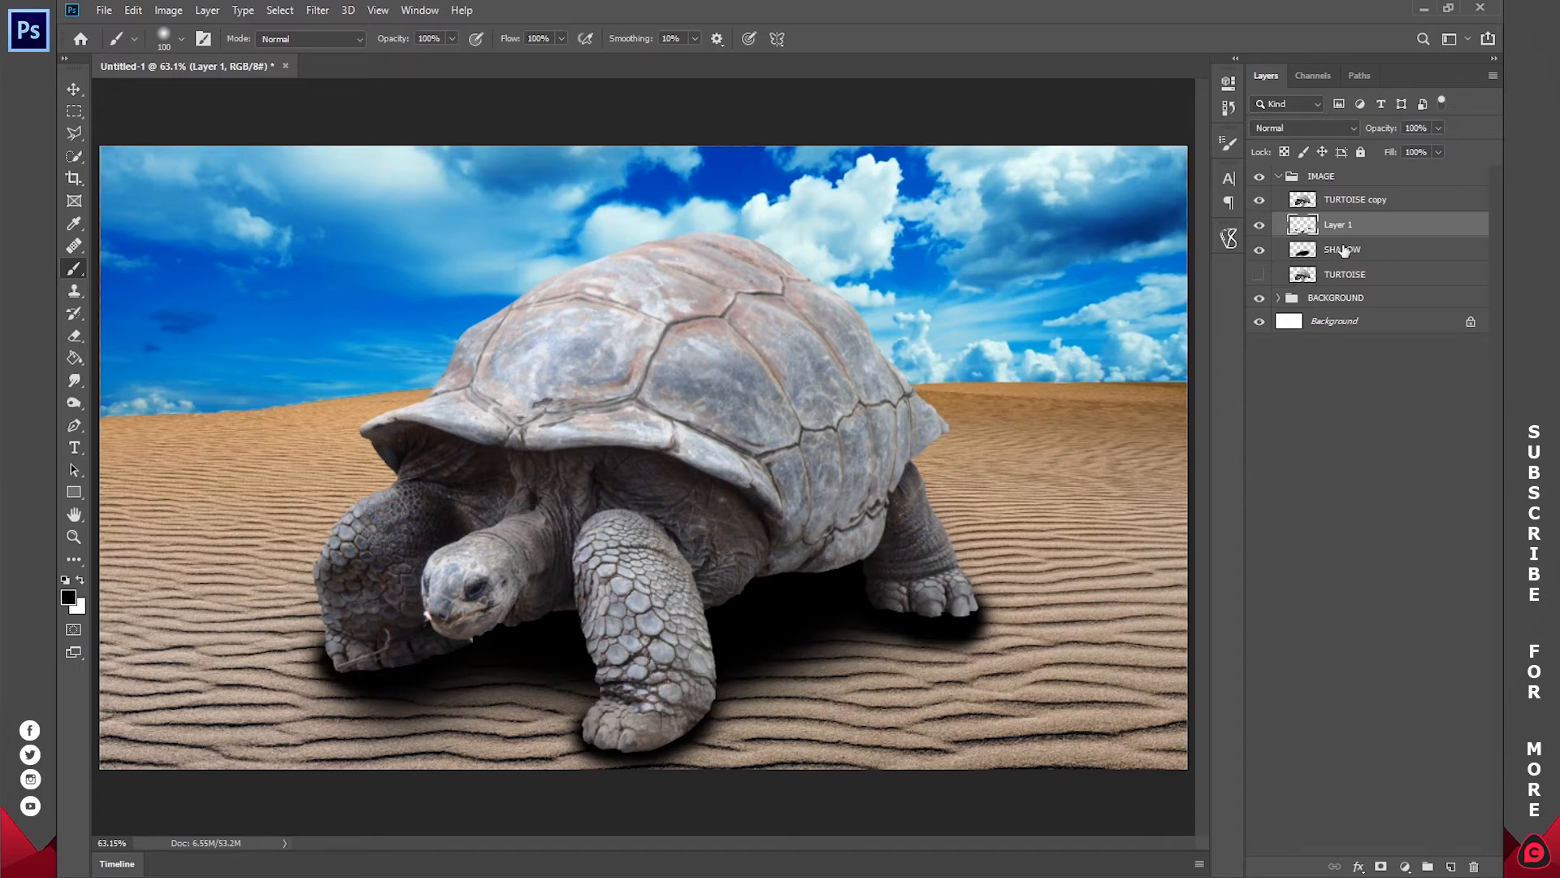
Step: Move Layer 1 below the SHADOW layer and merge the two into a single SHADOW layer
double_click(1339, 224)
key("Return")
key("ctrl+bracketleft")
left_click(1326, 236, "shift")
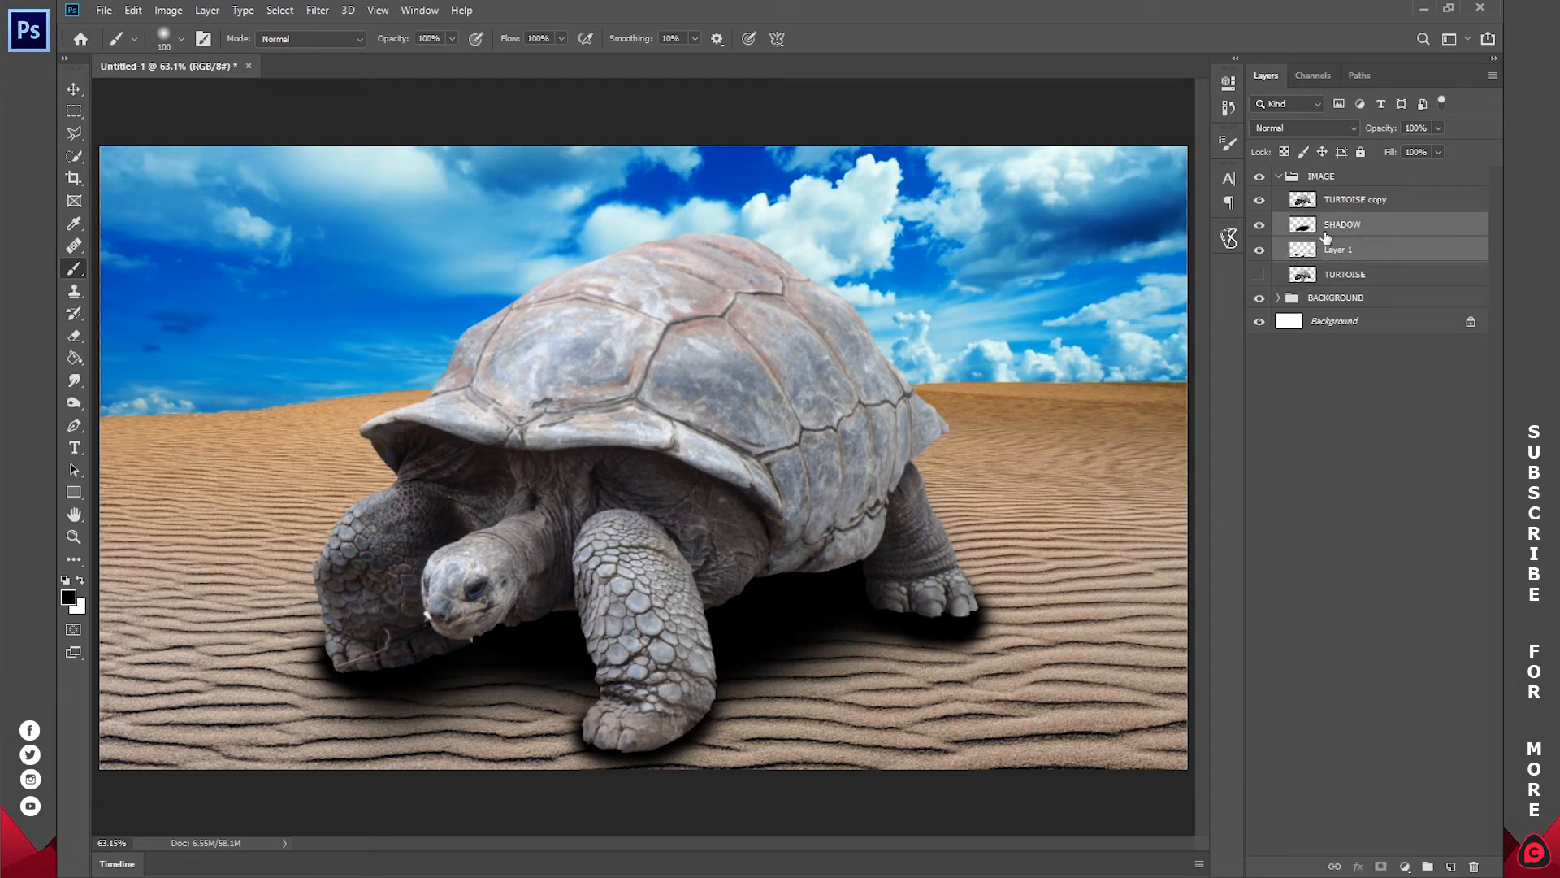
right_click(1352, 225)
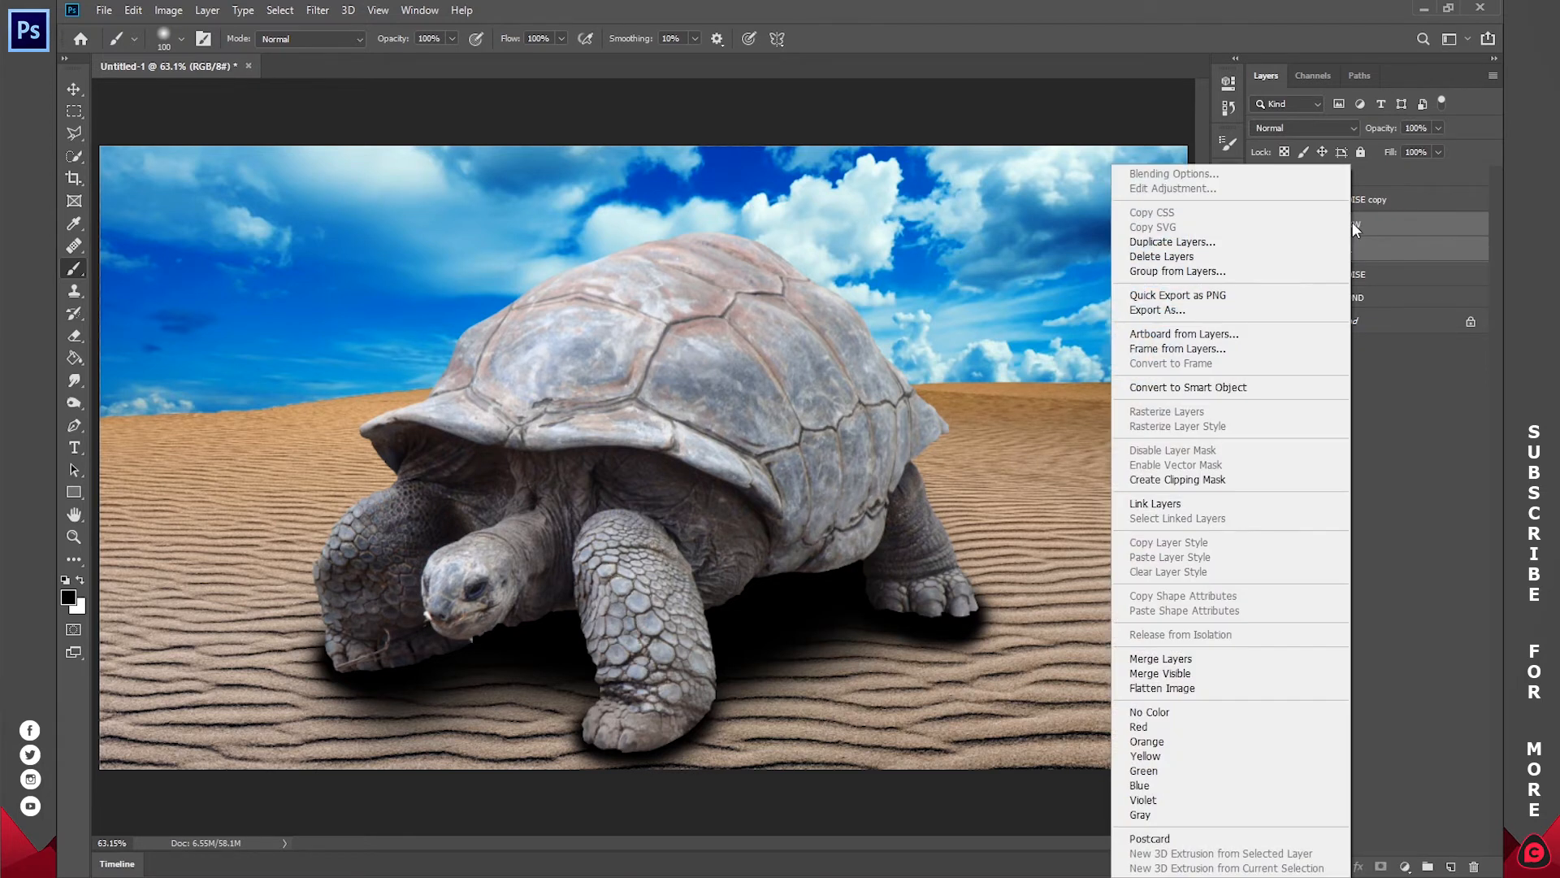
left_click(1170, 659)
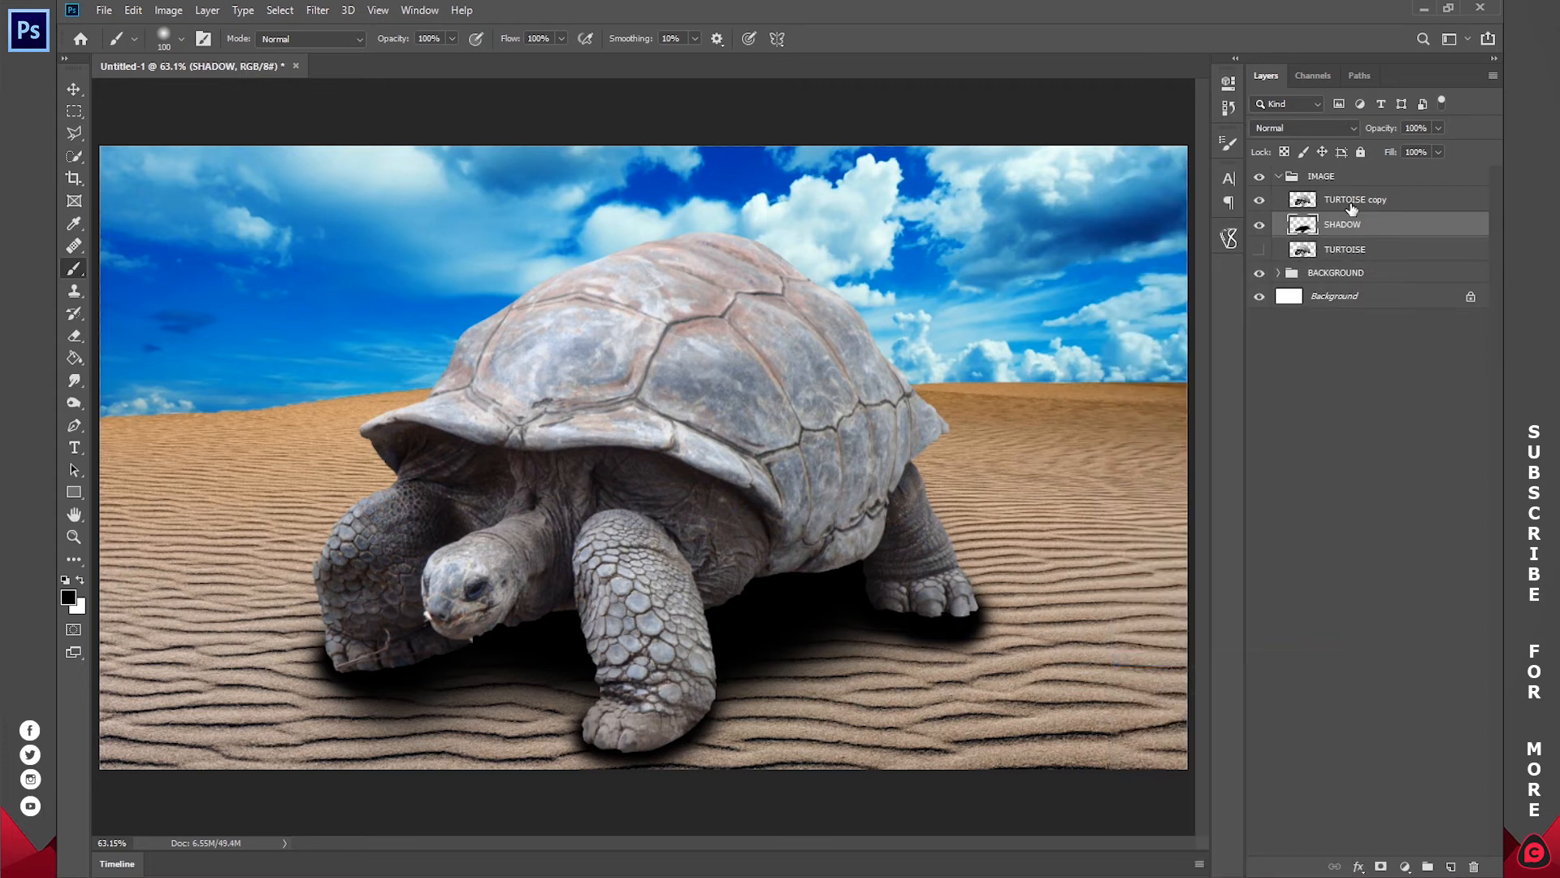
Step: Set the merged SHADOW layer's opacity to 80%
left_click_drag(1388, 129, 1369, 137)
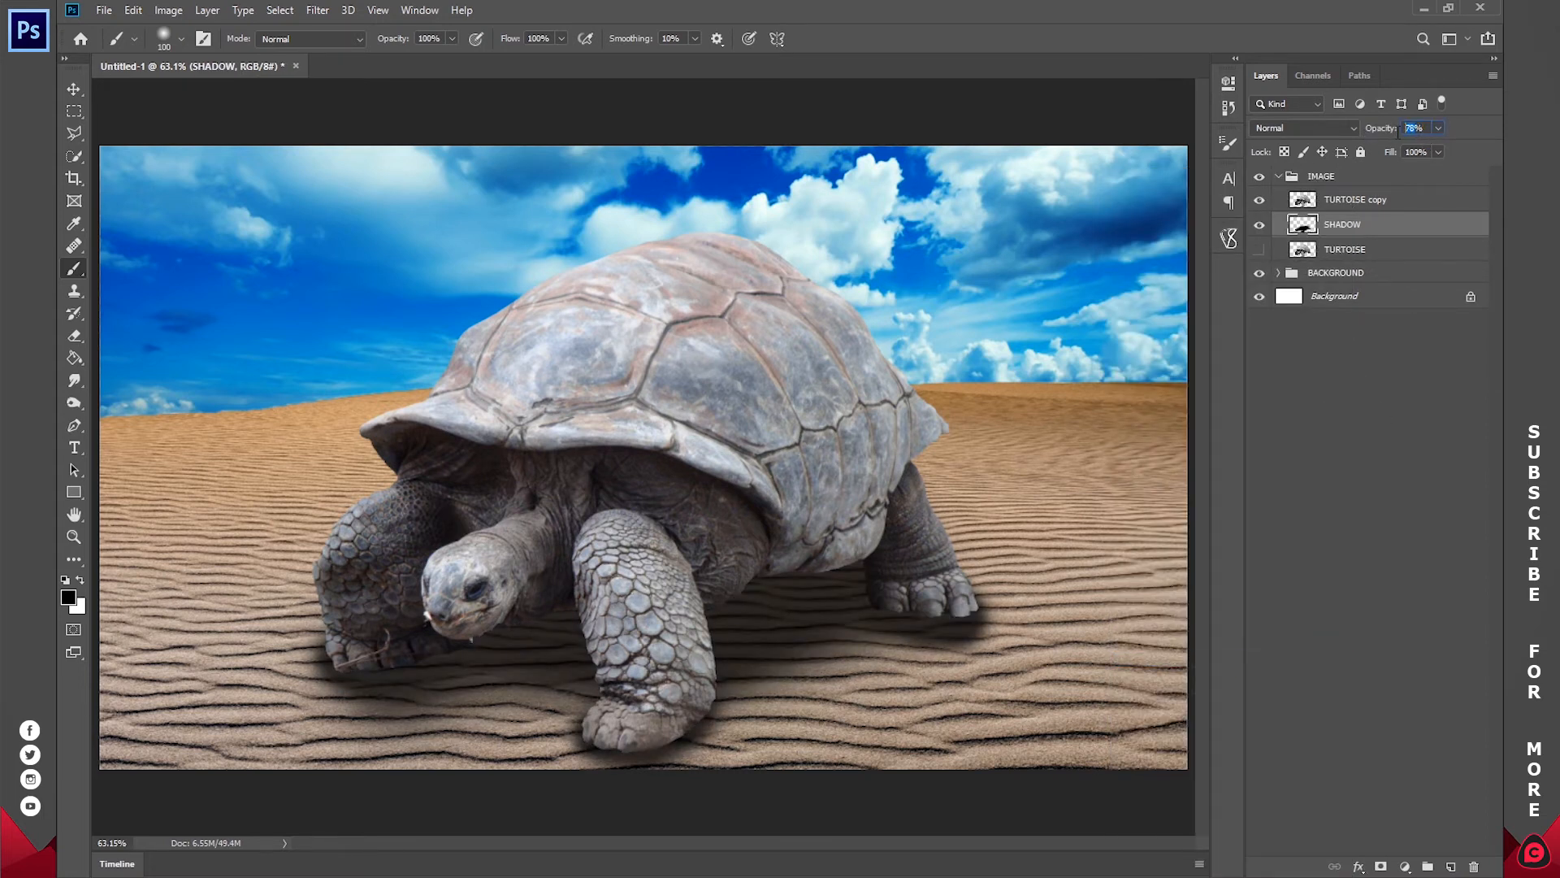
type("80")
left_click(1445, 399)
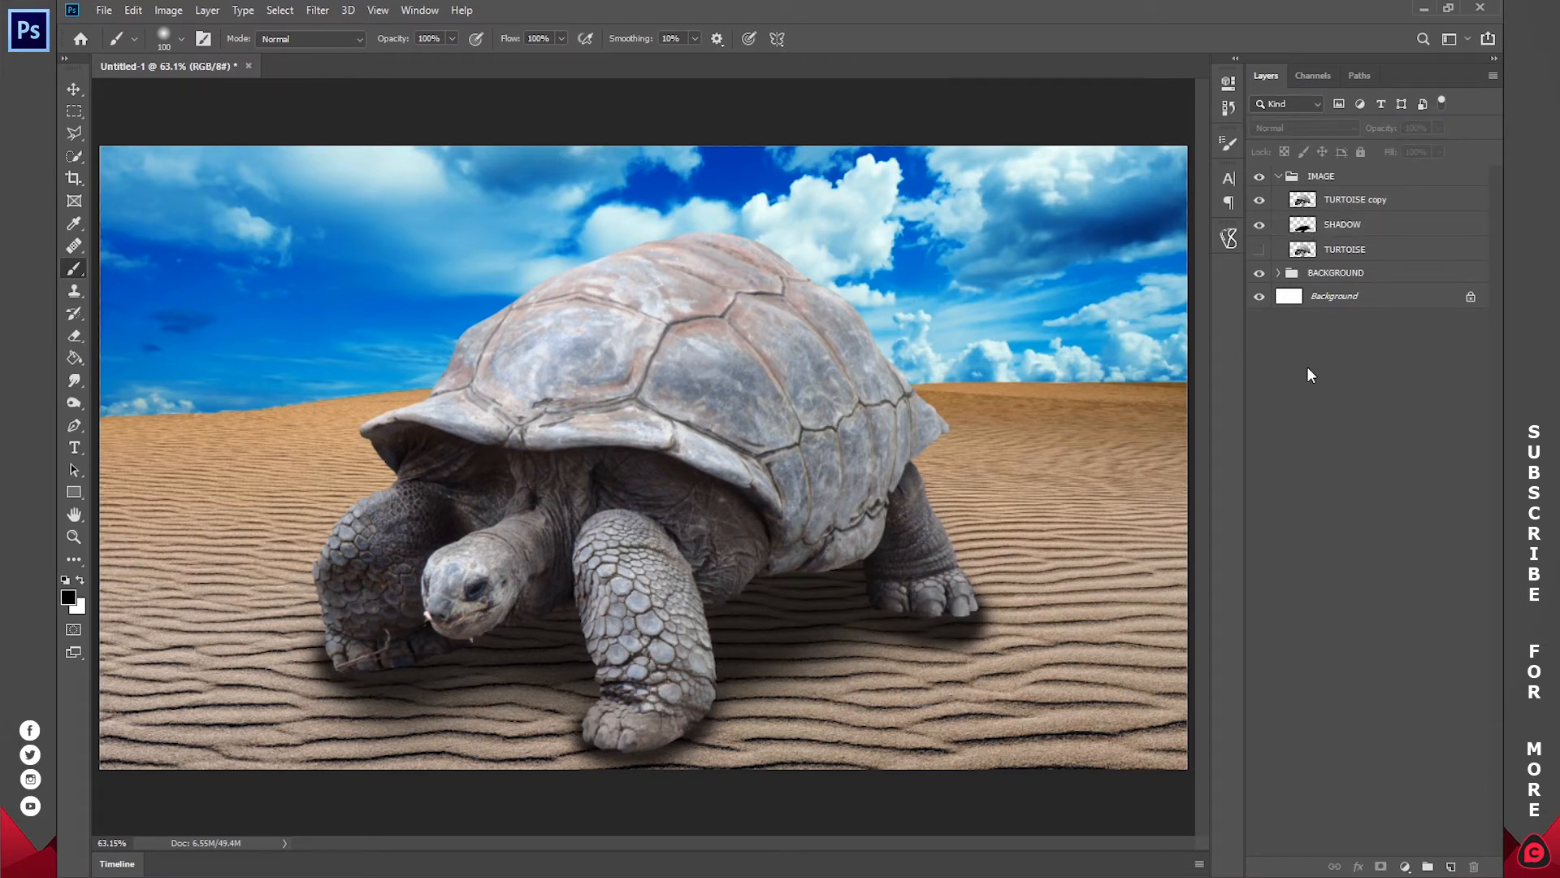
Step: Create a new layer named SHADOW (UP) and move it above the TURTOISE copy layer
left_click(1343, 224)
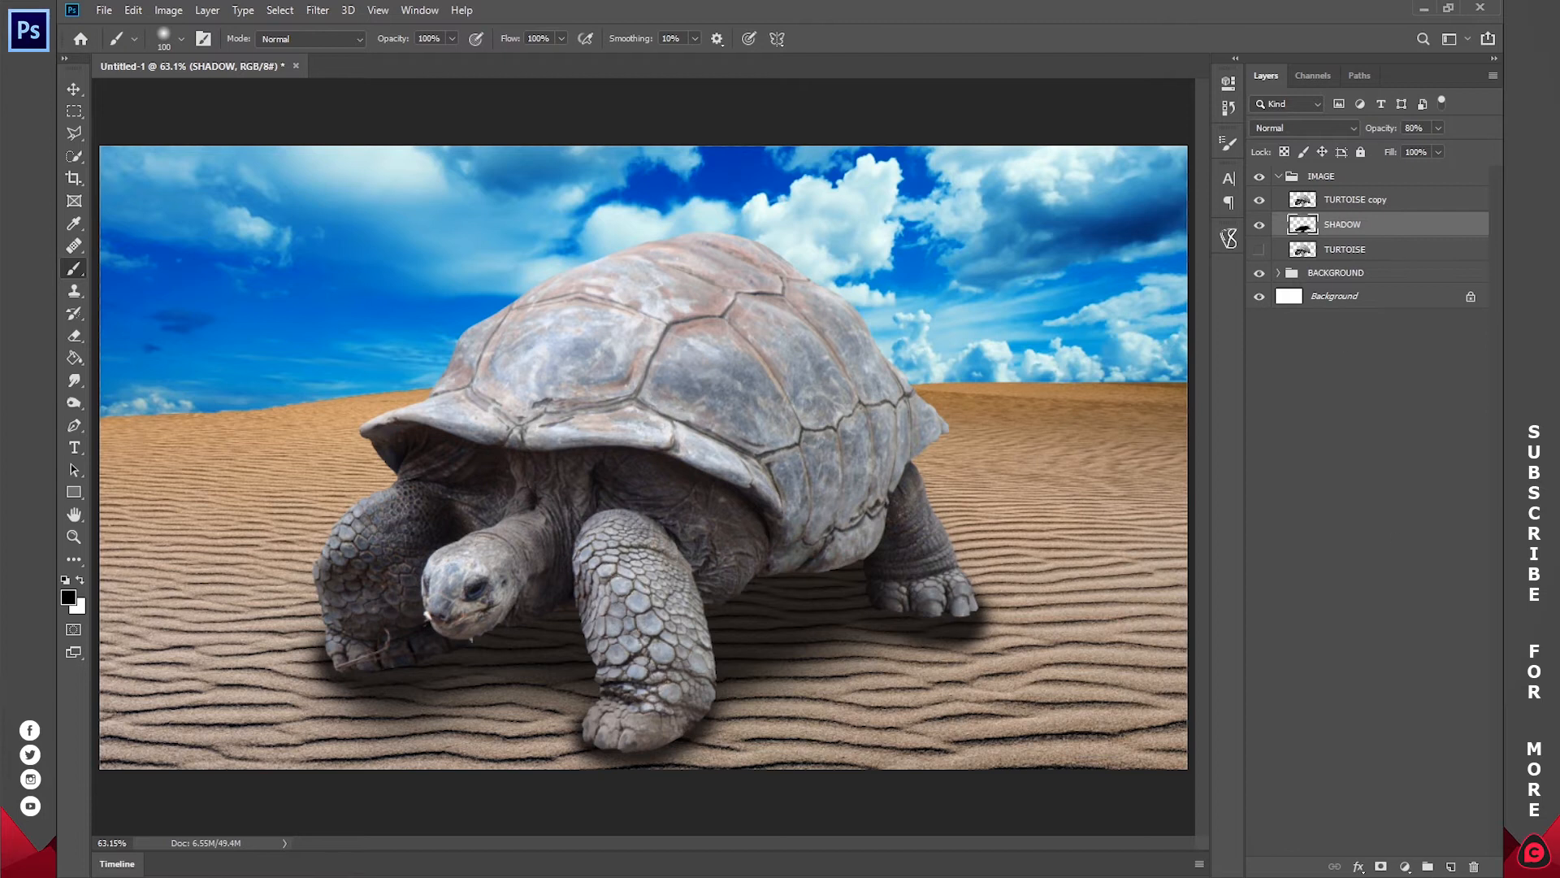
left_click(1450, 866)
double_click(1337, 225)
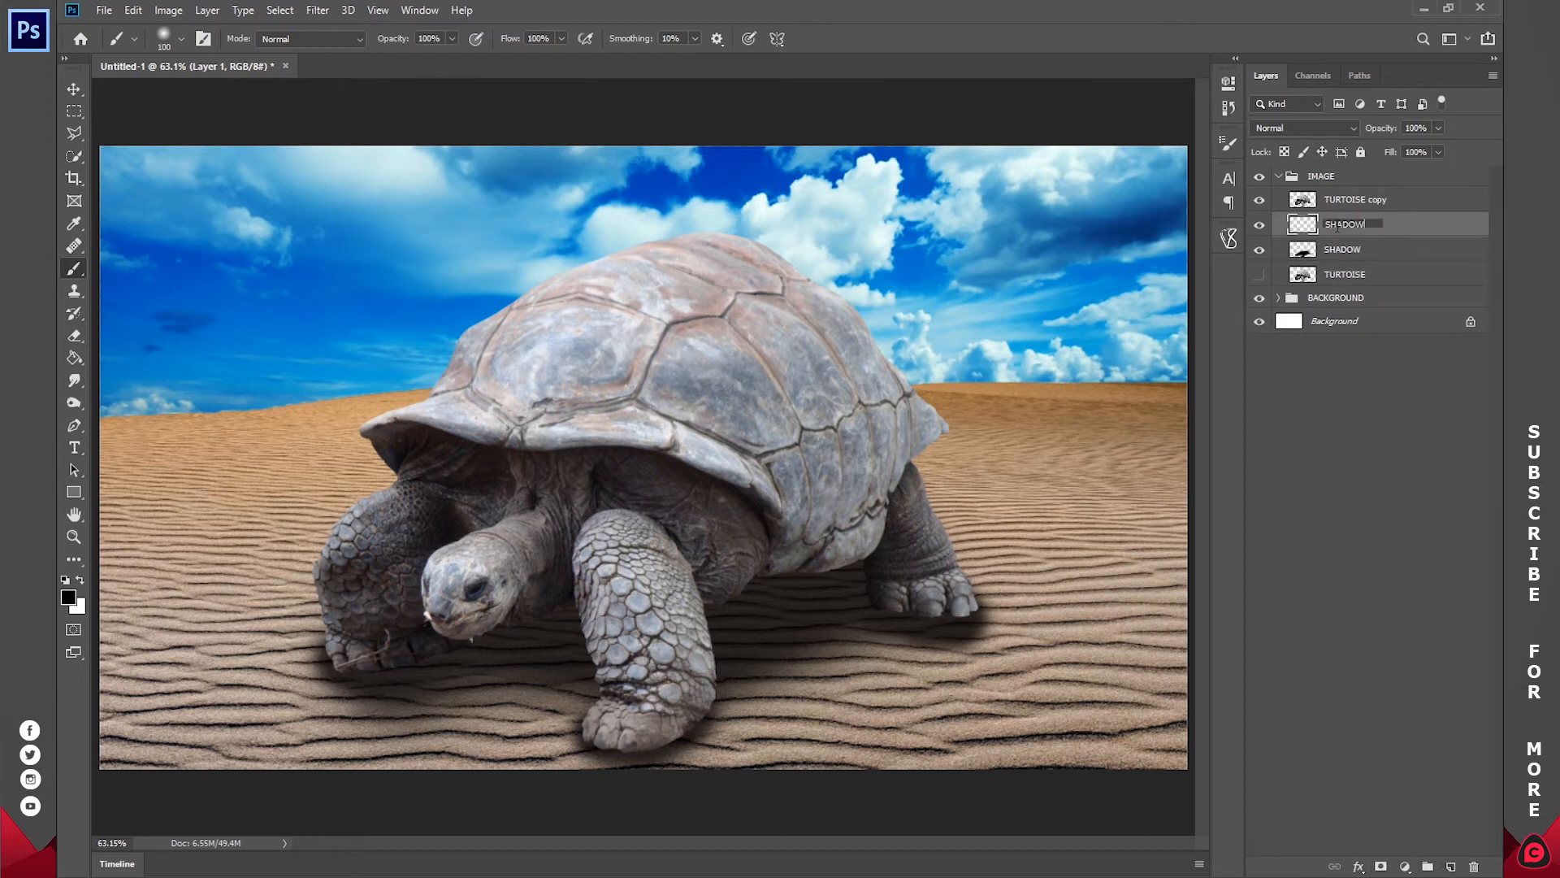
key("Return")
left_click_drag(1365, 223, 1361, 189)
Step: Paint black shading over the toes of the tortoise's rear foot on the SHADOW (UP) layer with an 80 px soft brush
key("z")
mouse_move(950, 611)
left_mouse_down()
mouse_move(1044, 586)
mouse_move(914, 449)
left_mouse_up()
key("space")
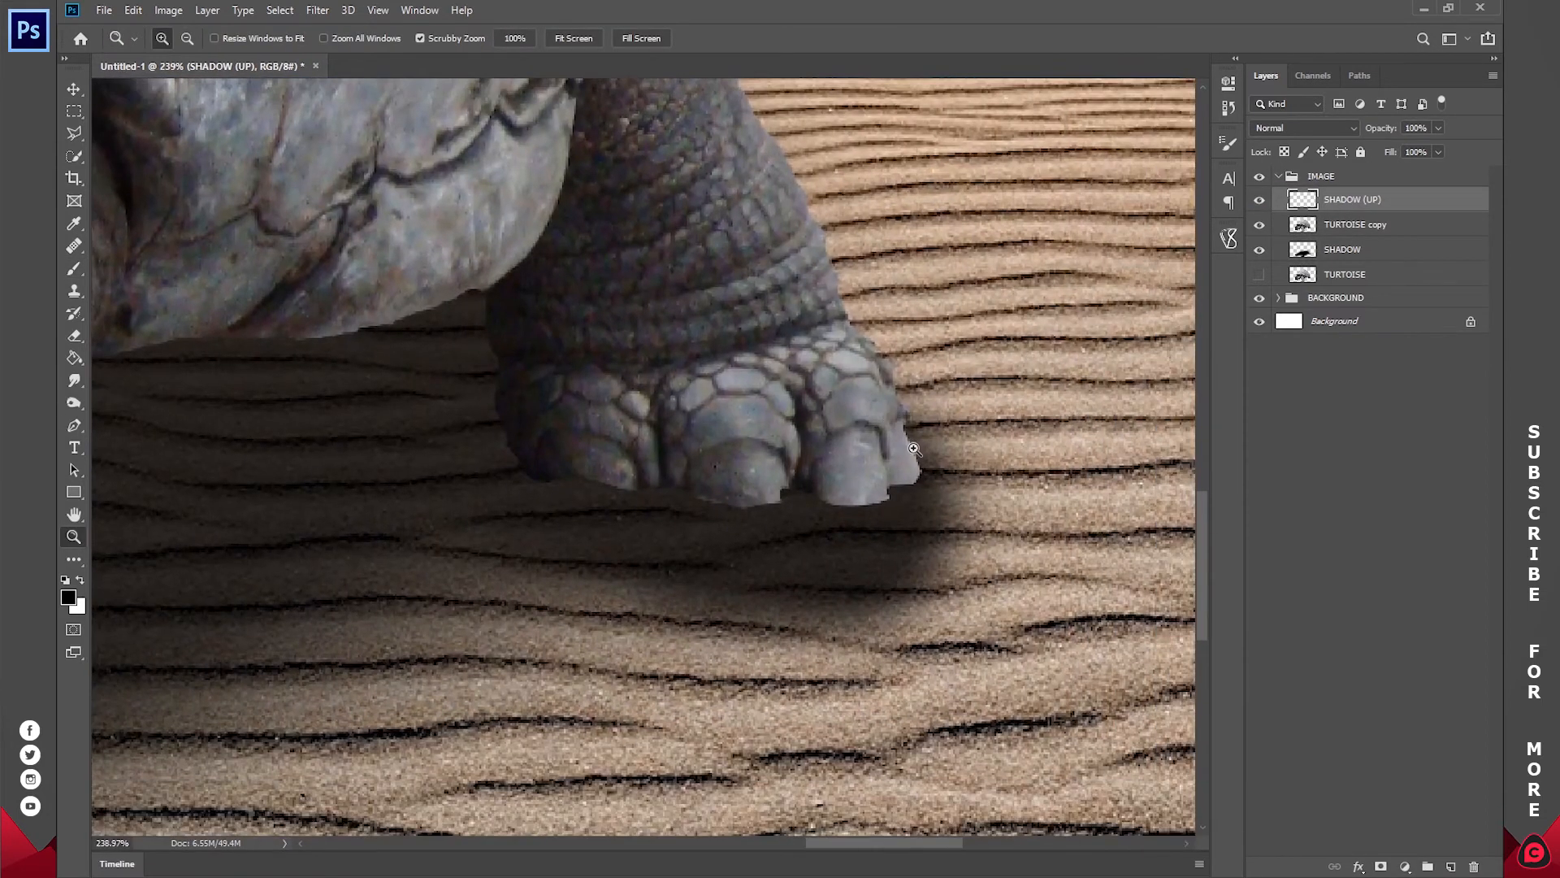
key("b")
right_click(926, 445)
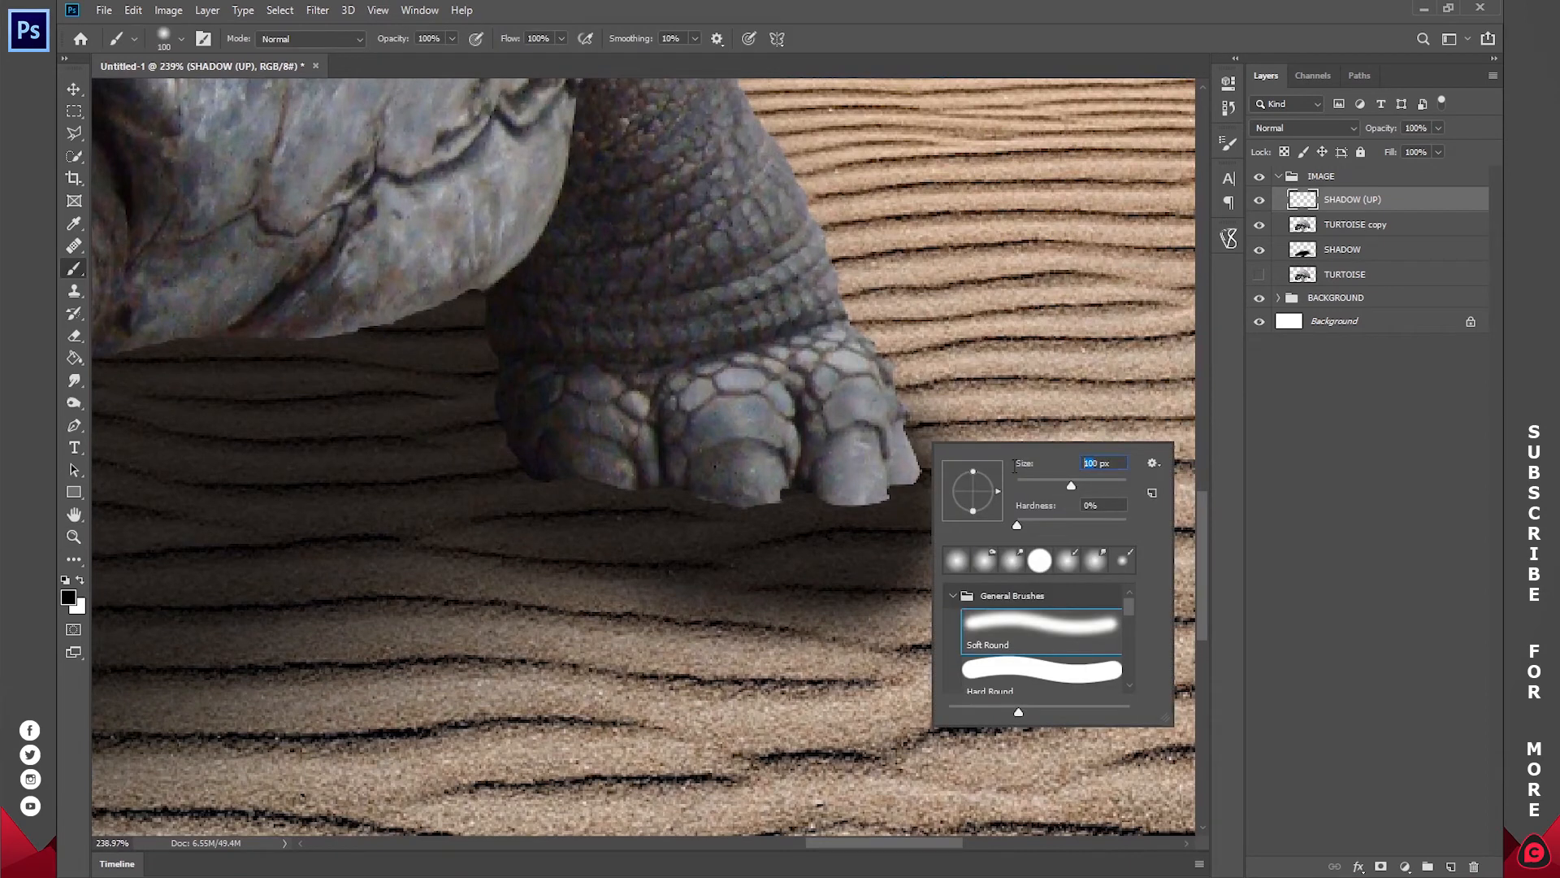
type("80")
key("Return")
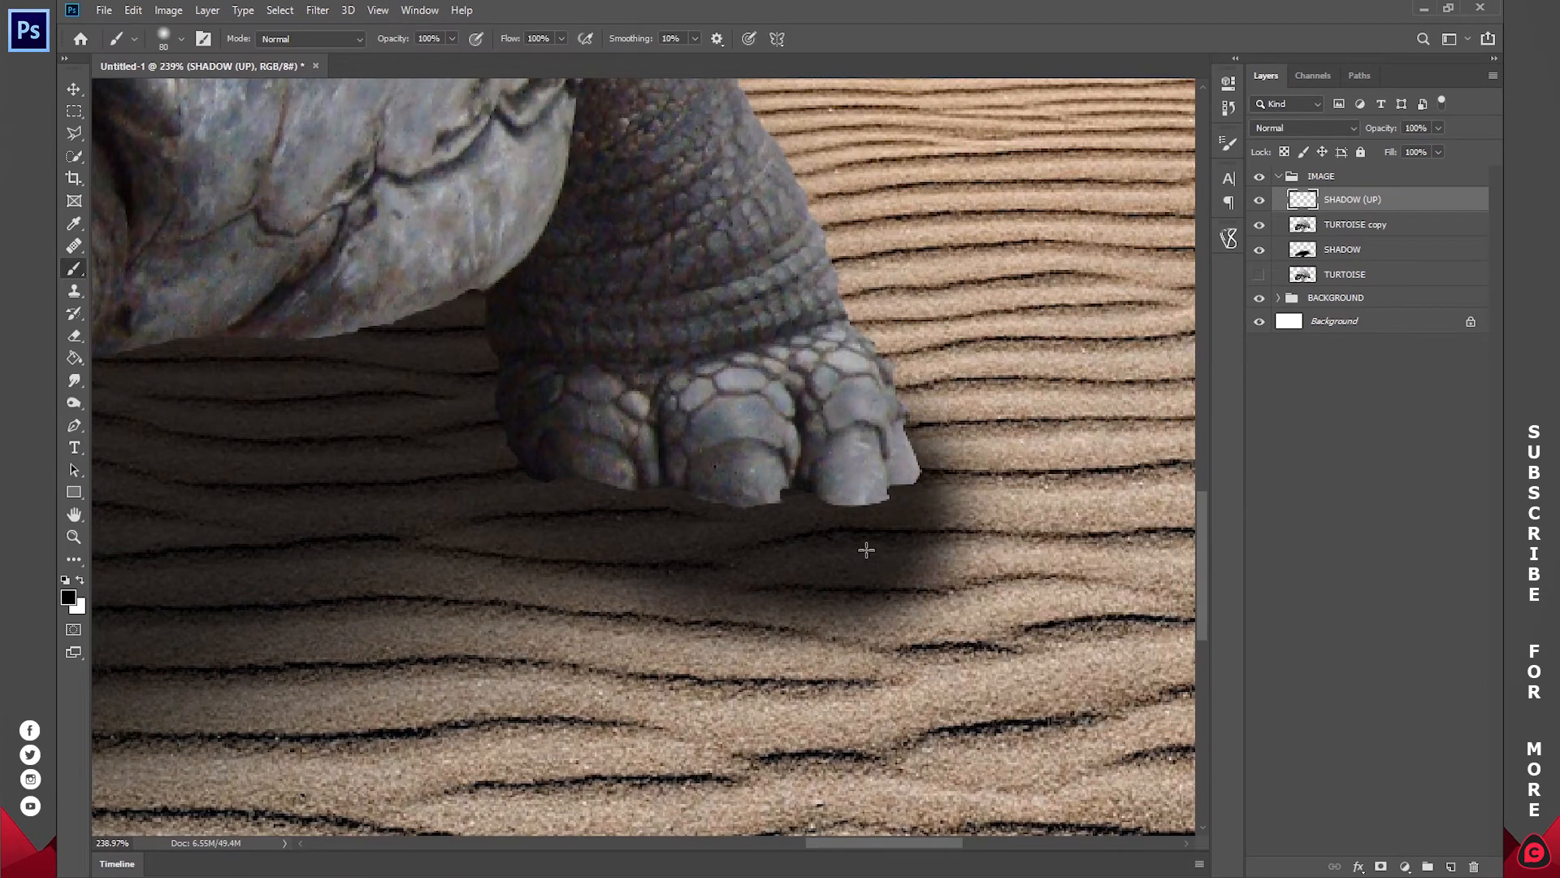
mouse_move(885, 475)
left_mouse_down()
mouse_move(770, 505)
mouse_move(558, 487)
left_mouse_up()
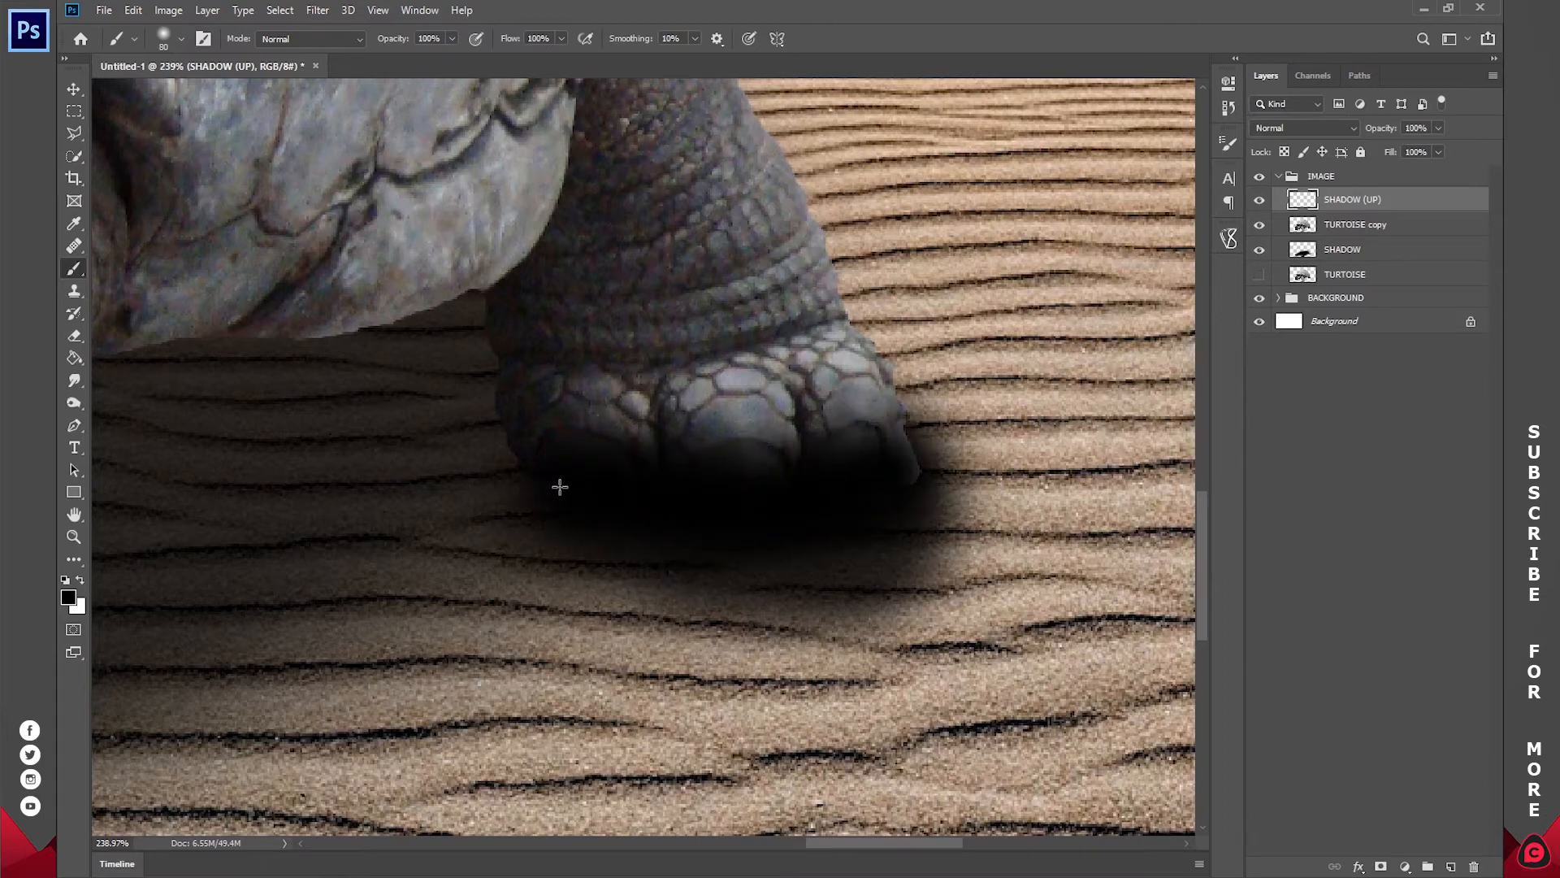
Step: Undo the last rear-foot stroke and paint black contact shadows under the rear and front feet on SHADOW (UP) with a 50 px soft brush
key("ctrl+z")
right_click(897, 449)
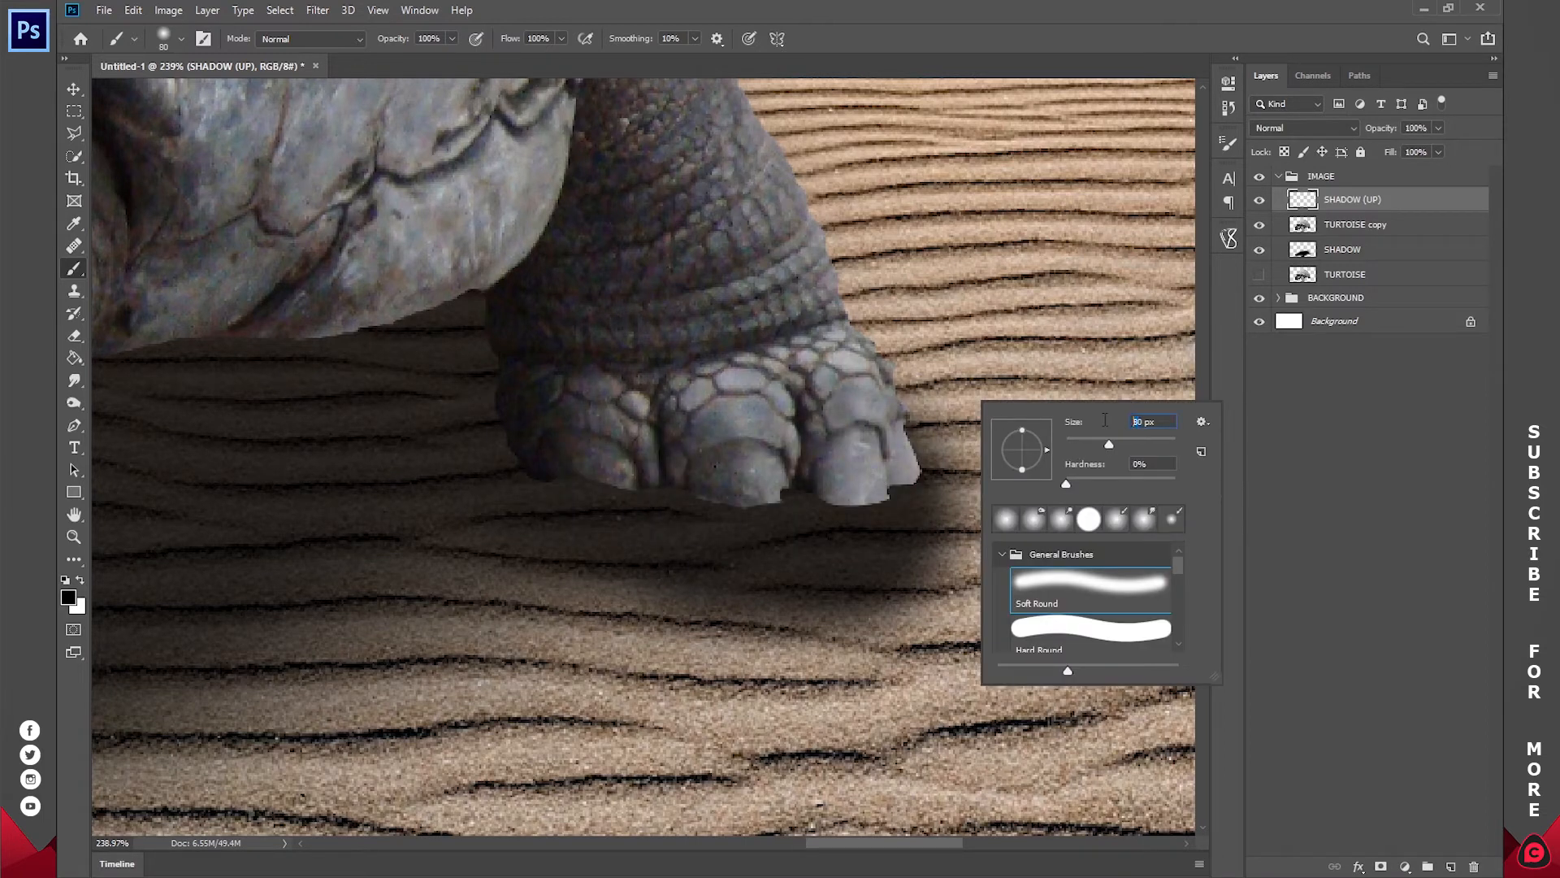
type("50")
key("Return")
mouse_move(907, 479)
left_mouse_down()
mouse_move(862, 510)
mouse_move(763, 518)
mouse_move(555, 494)
mouse_move(513, 483)
mouse_move(505, 454)
mouse_move(859, 425)
mouse_move(922, 591)
mouse_move(744, 529)
mouse_move(639, 521)
left_mouse_up()
mouse_move(947, 317)
left_mouse_down()
mouse_move(915, 393)
mouse_move(719, 483)
mouse_move(574, 515)
mouse_move(472, 481)
mouse_move(460, 452)
mouse_move(864, 669)
mouse_move(935, 585)
mouse_move(923, 504)
left_mouse_up()
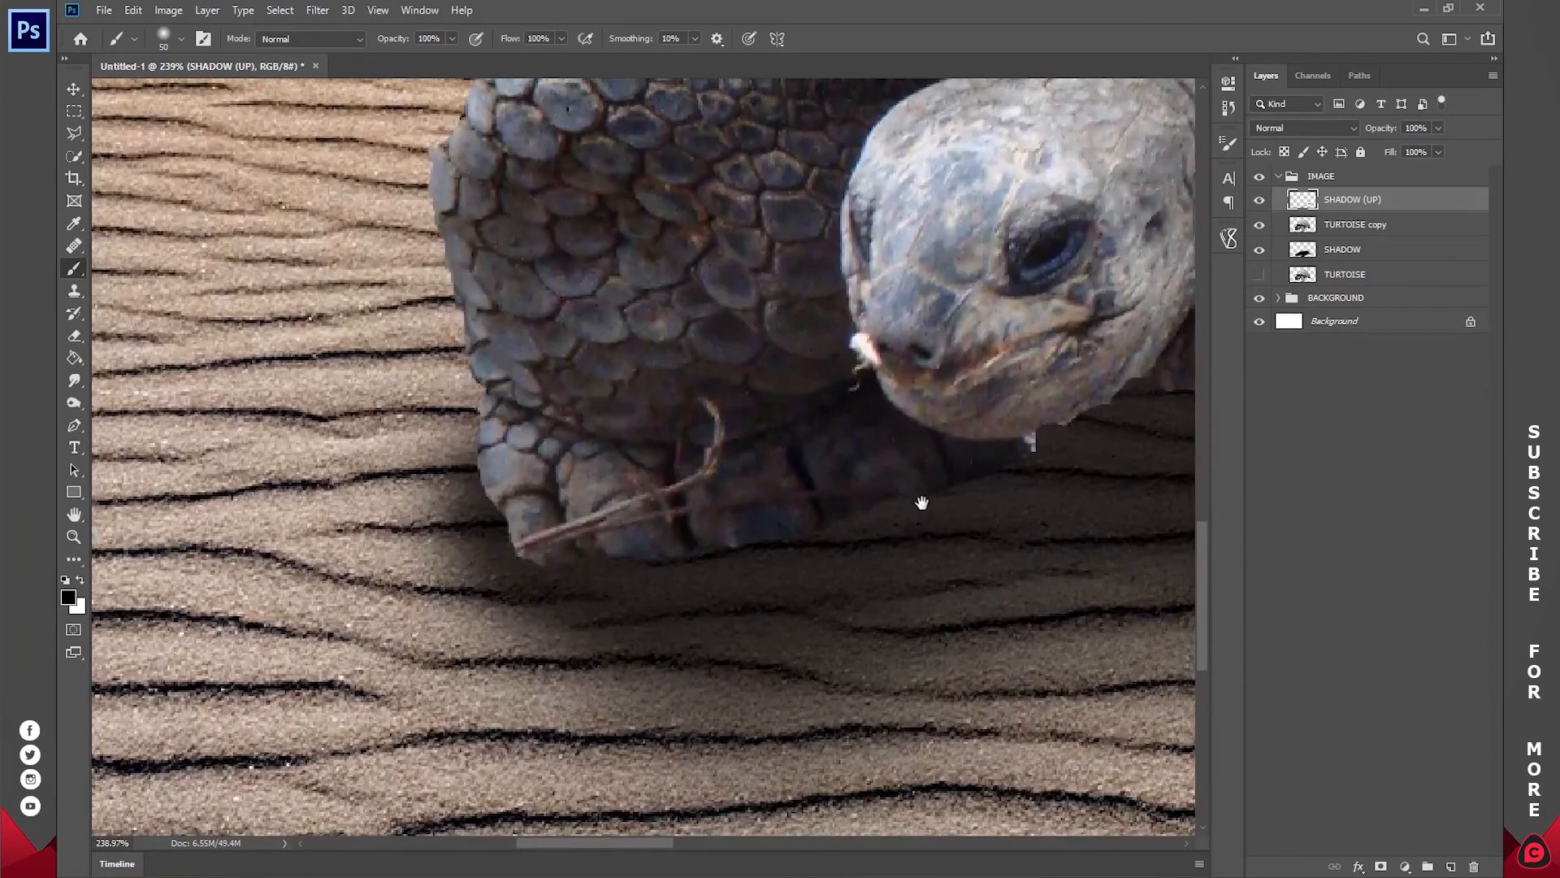
mouse_move(1038, 453)
left_mouse_down()
mouse_move(853, 536)
mouse_move(637, 569)
mouse_move(516, 557)
mouse_move(459, 496)
left_mouse_up()
Step: Reduce the SHADOW (UP) layer's opacity with the whole image in view, and deselect the layer
key("z")
left_click(574, 38)
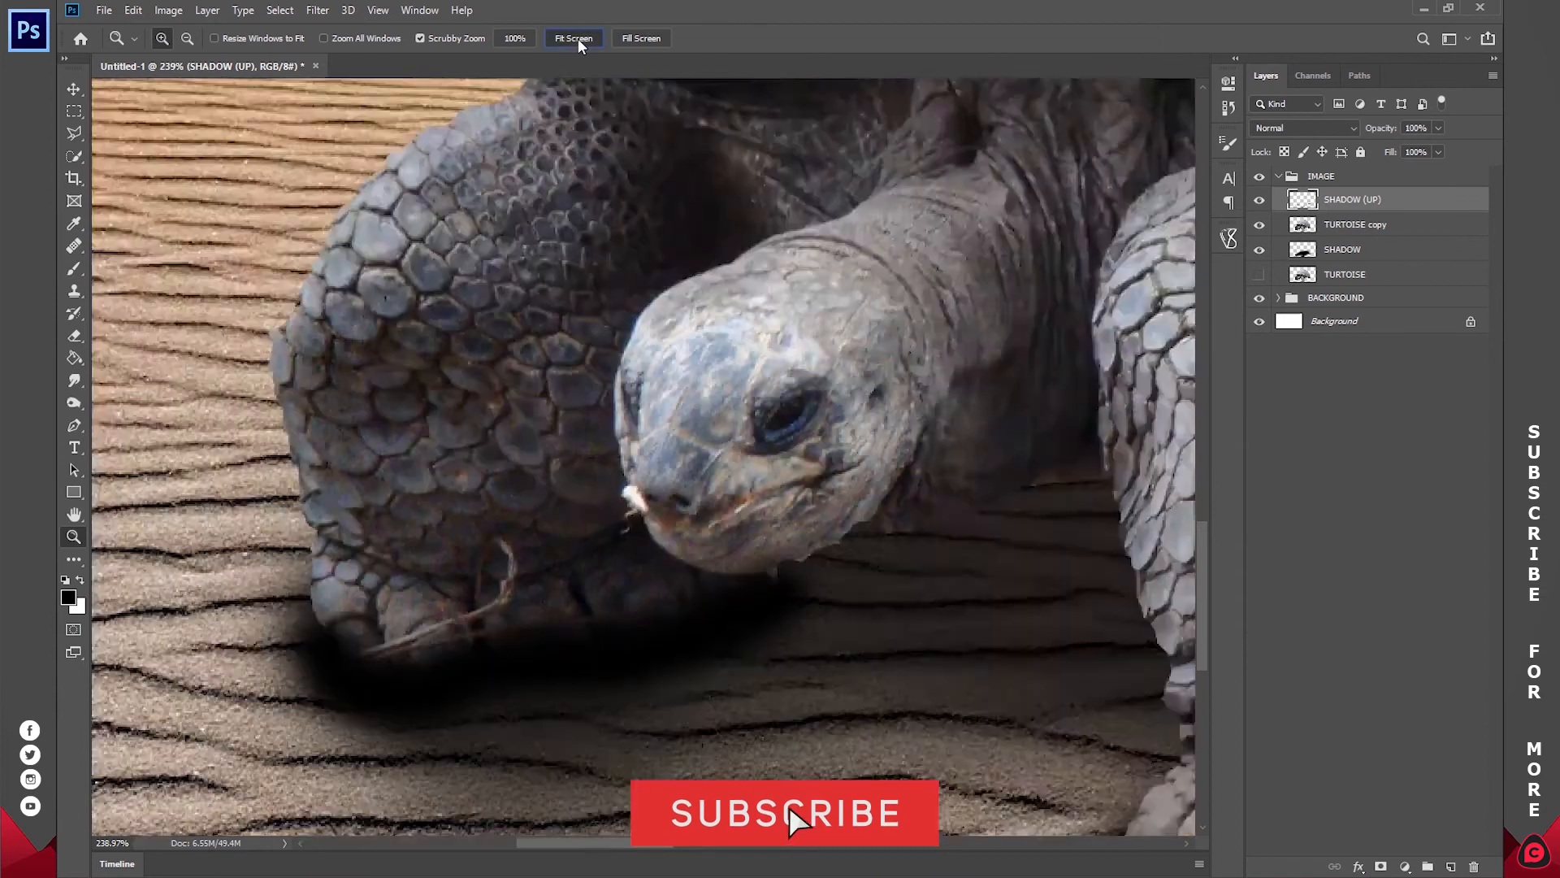
left_click_drag(1386, 132, 1365, 134)
type("5")
key("BackSpace")
key("BackSpace")
type("5")
left_click(1407, 398)
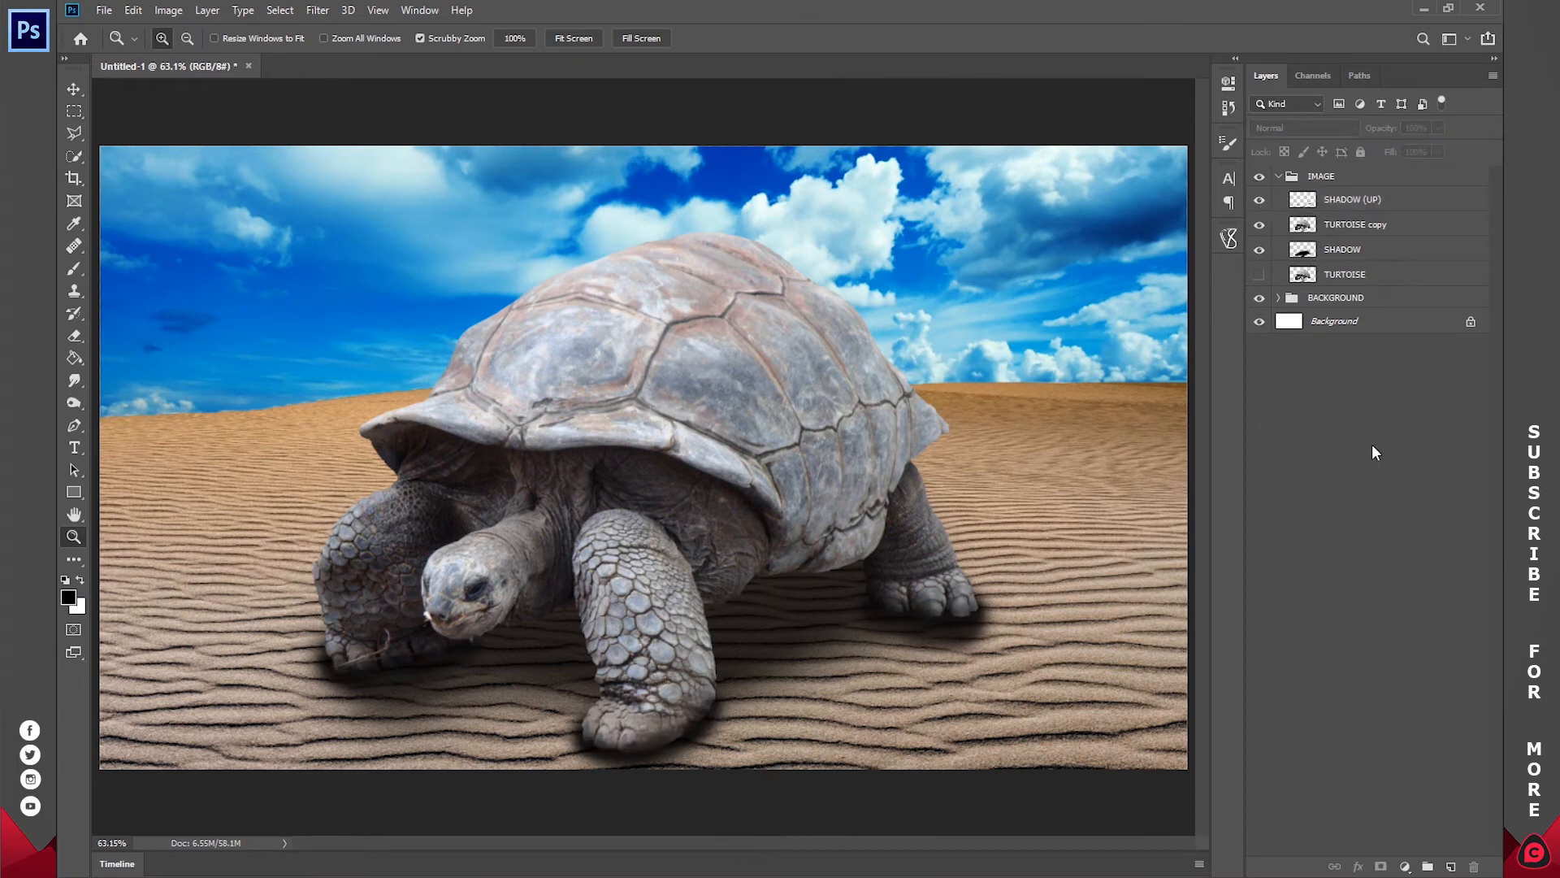
Step: Select the TURTOISE copy layer and set the Pen tool to Shape mode with a white fill and no stroke
left_click_drag(653, 307, 728, 345)
left_click_drag(936, 425, 801, 358)
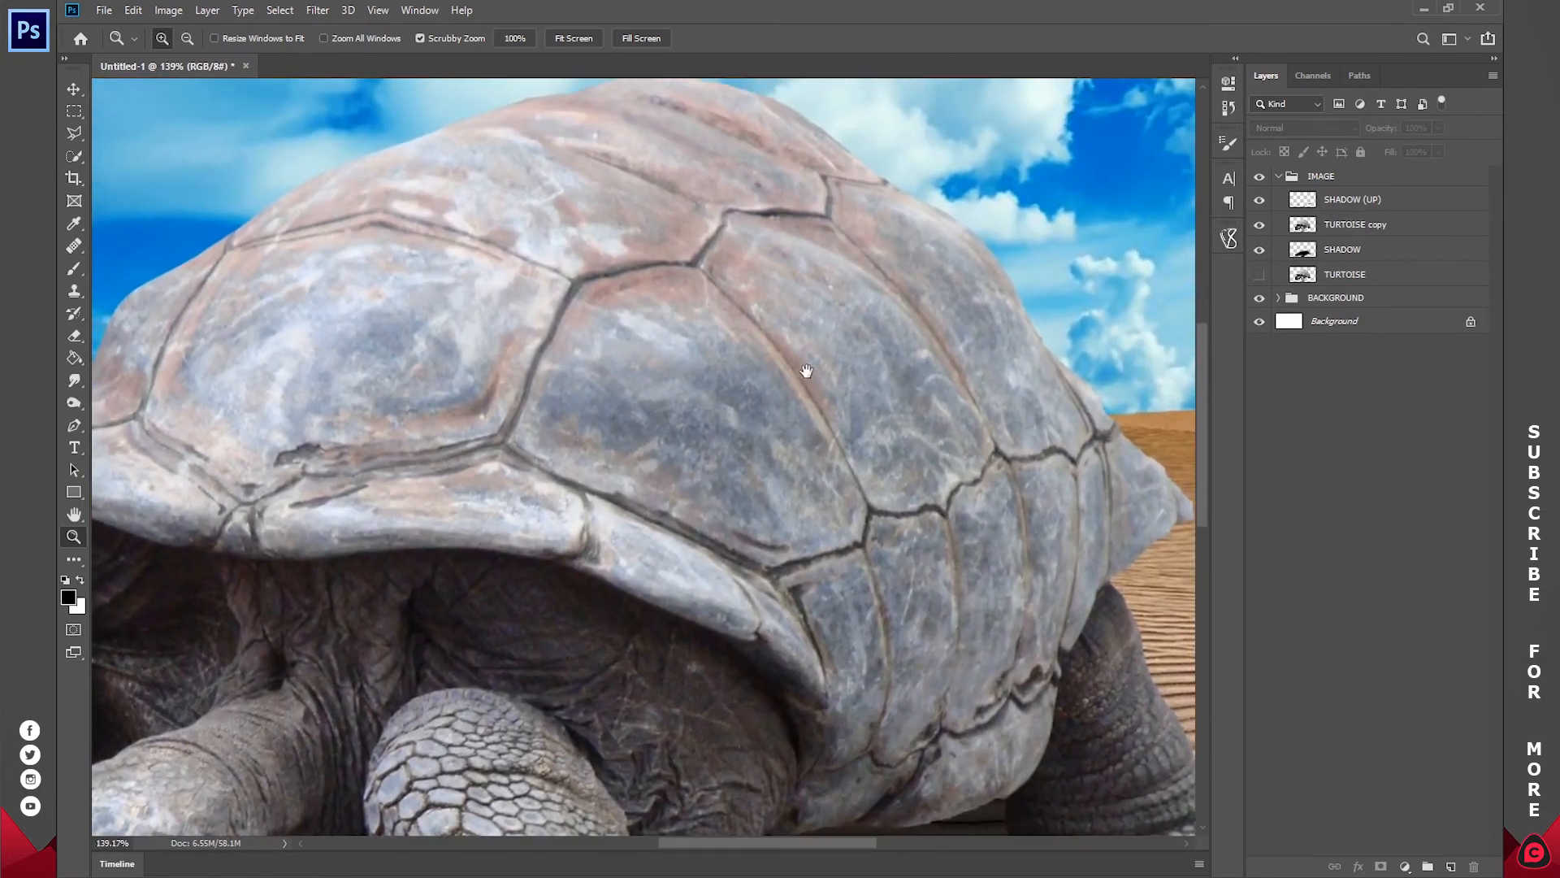
left_click_drag(949, 409, 888, 360)
left_click(1337, 232)
left_click_drag(520, 279, 703, 282)
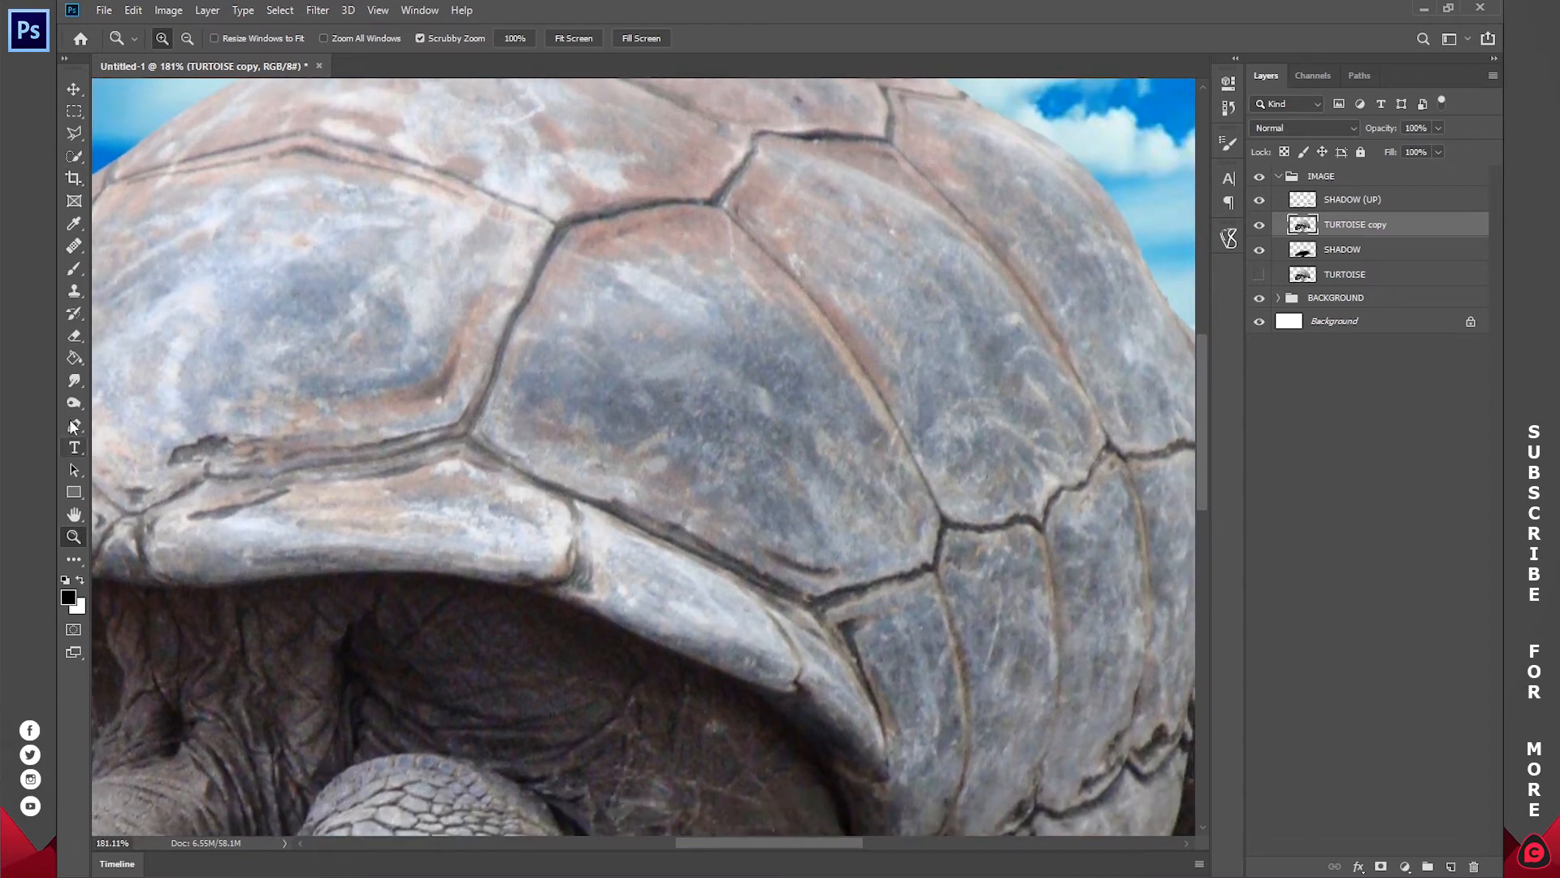
left_click(74, 425)
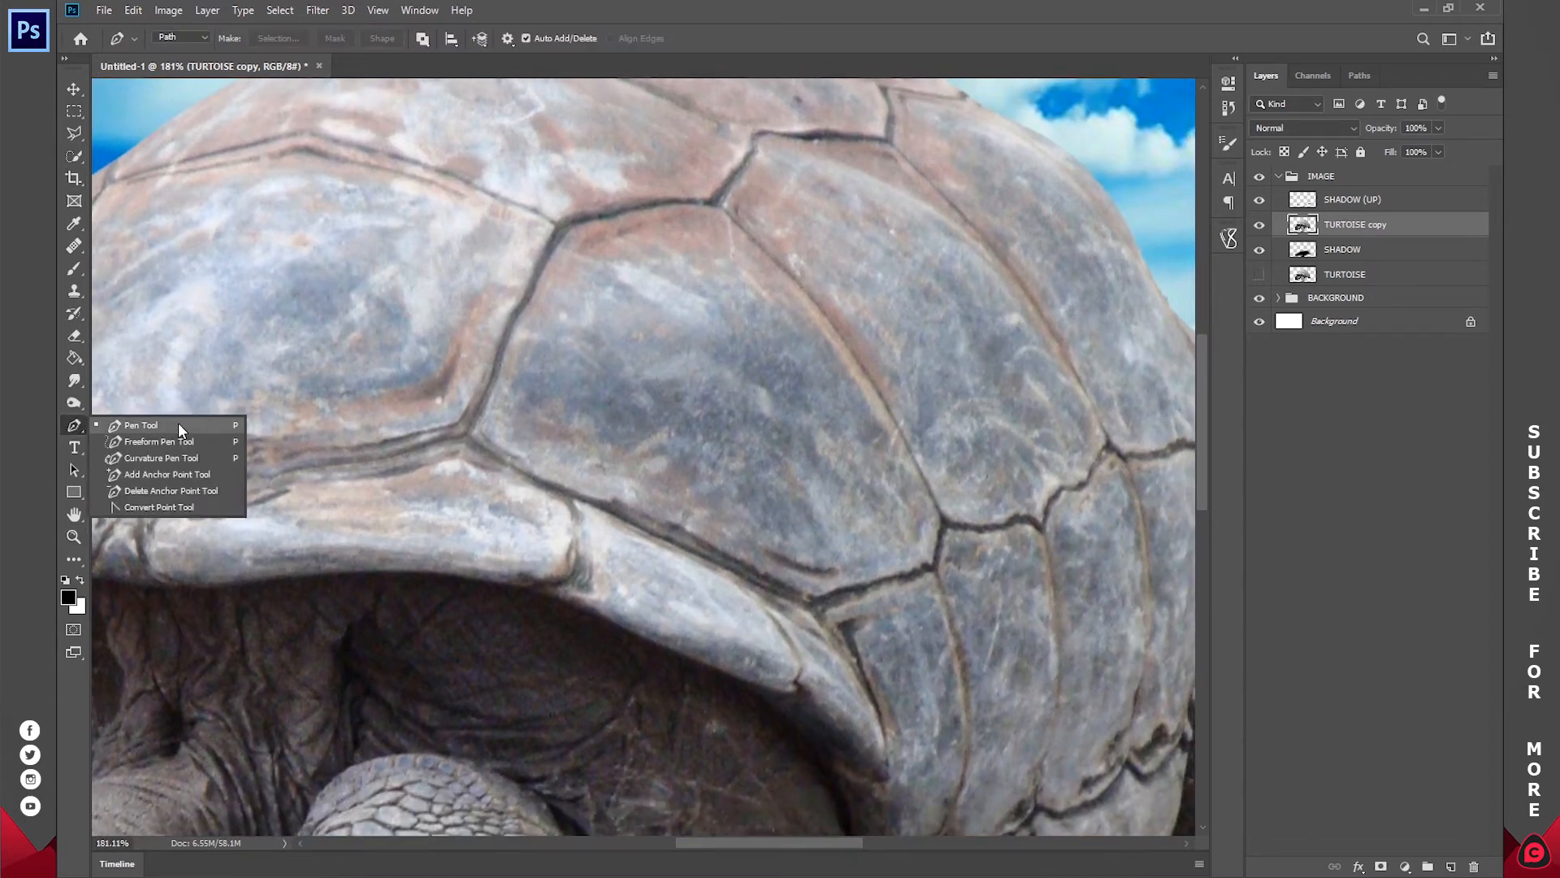
left_click(178, 425)
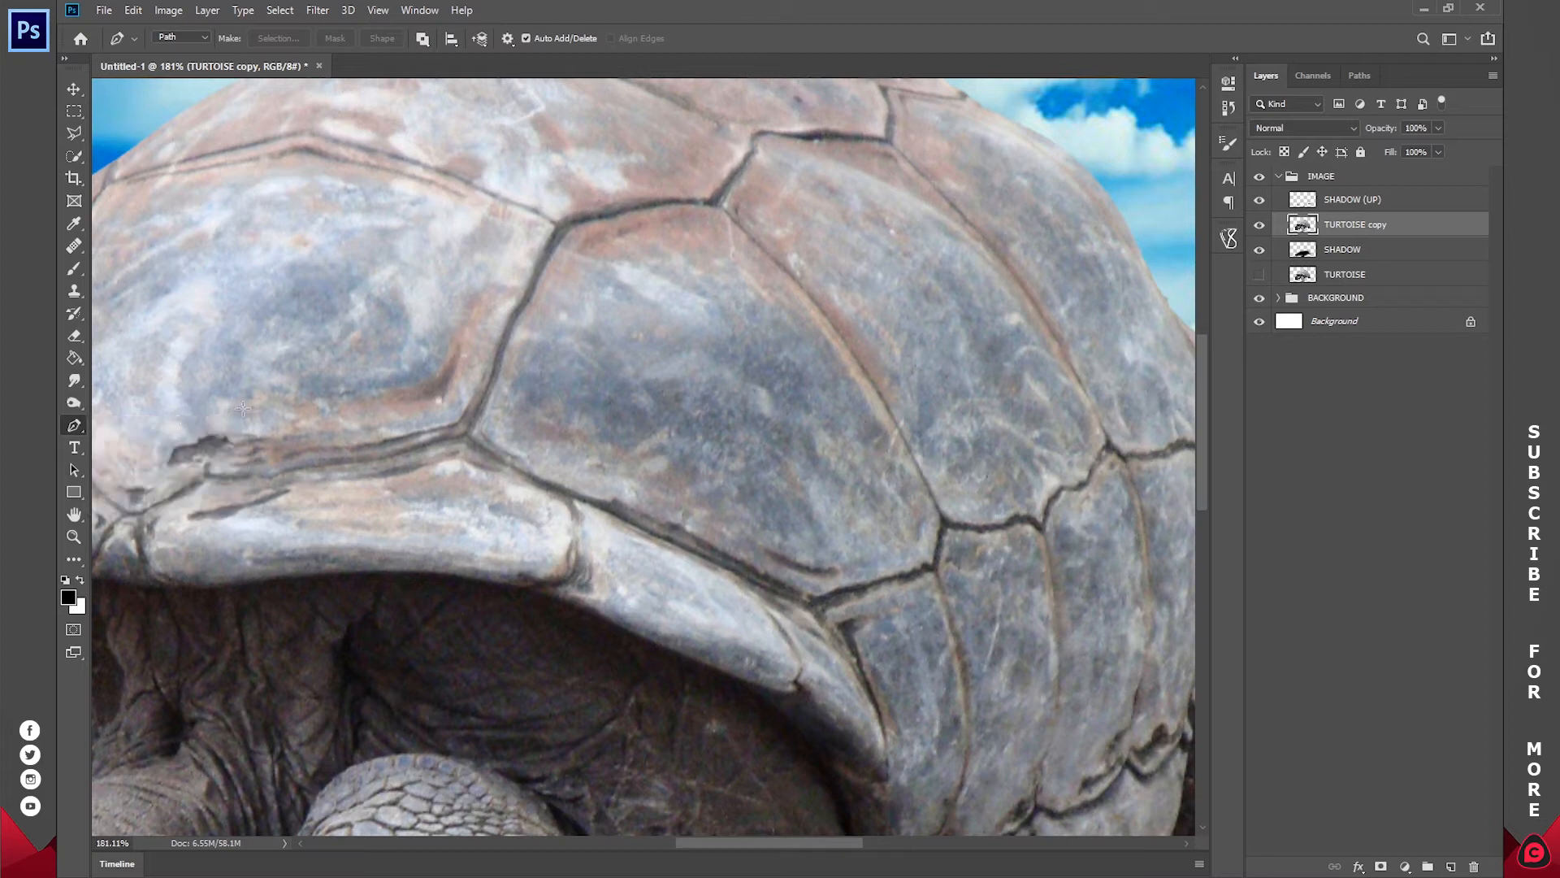
left_click(169, 37)
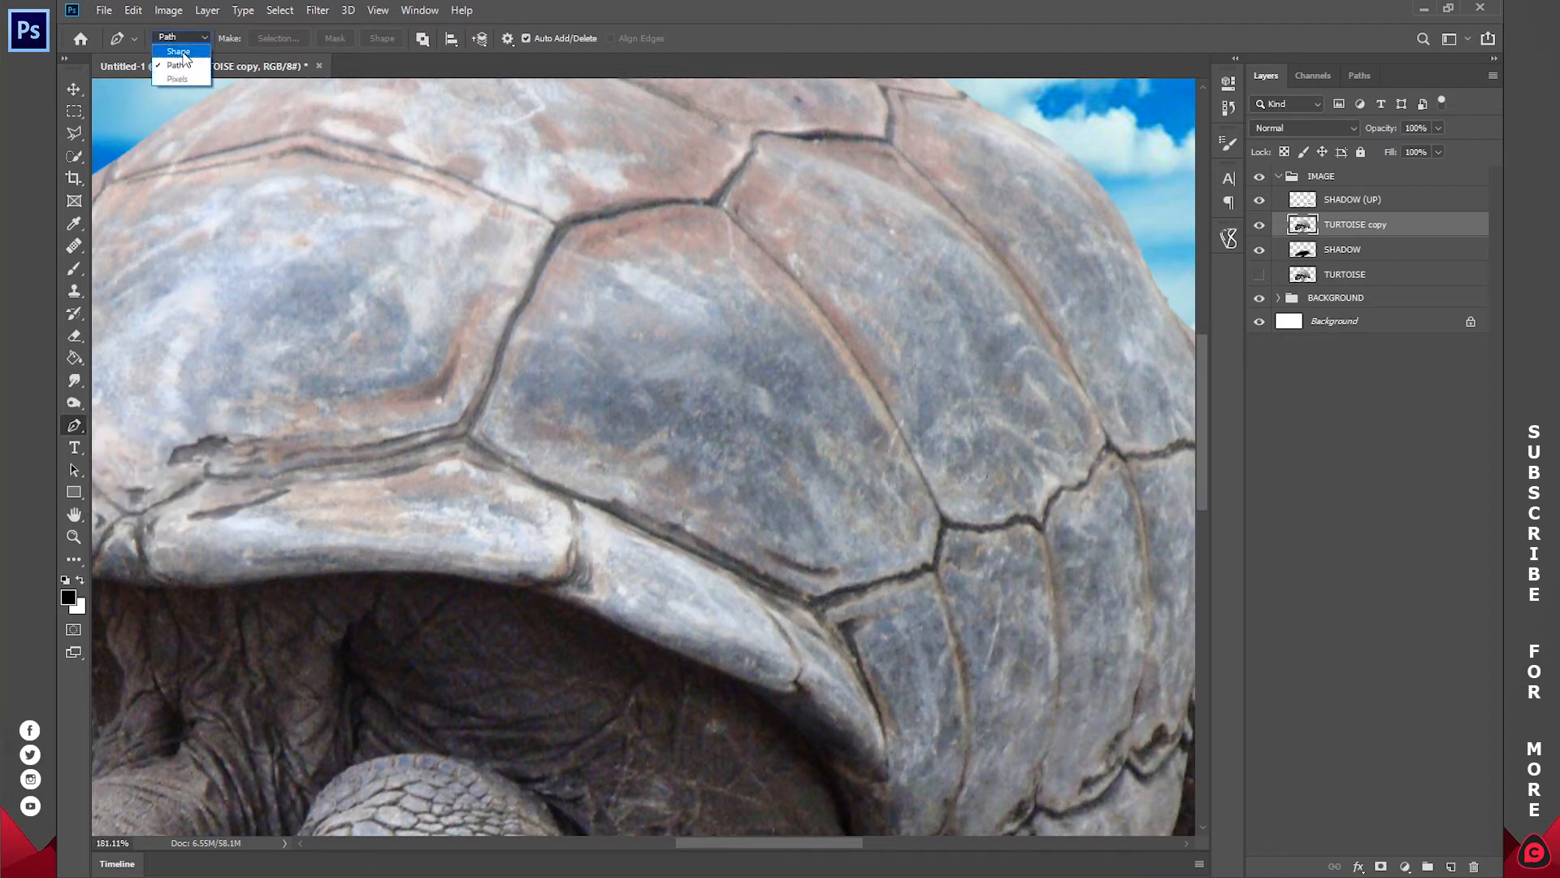
left_click(178, 51)
left_click(251, 39)
left_click(254, 39)
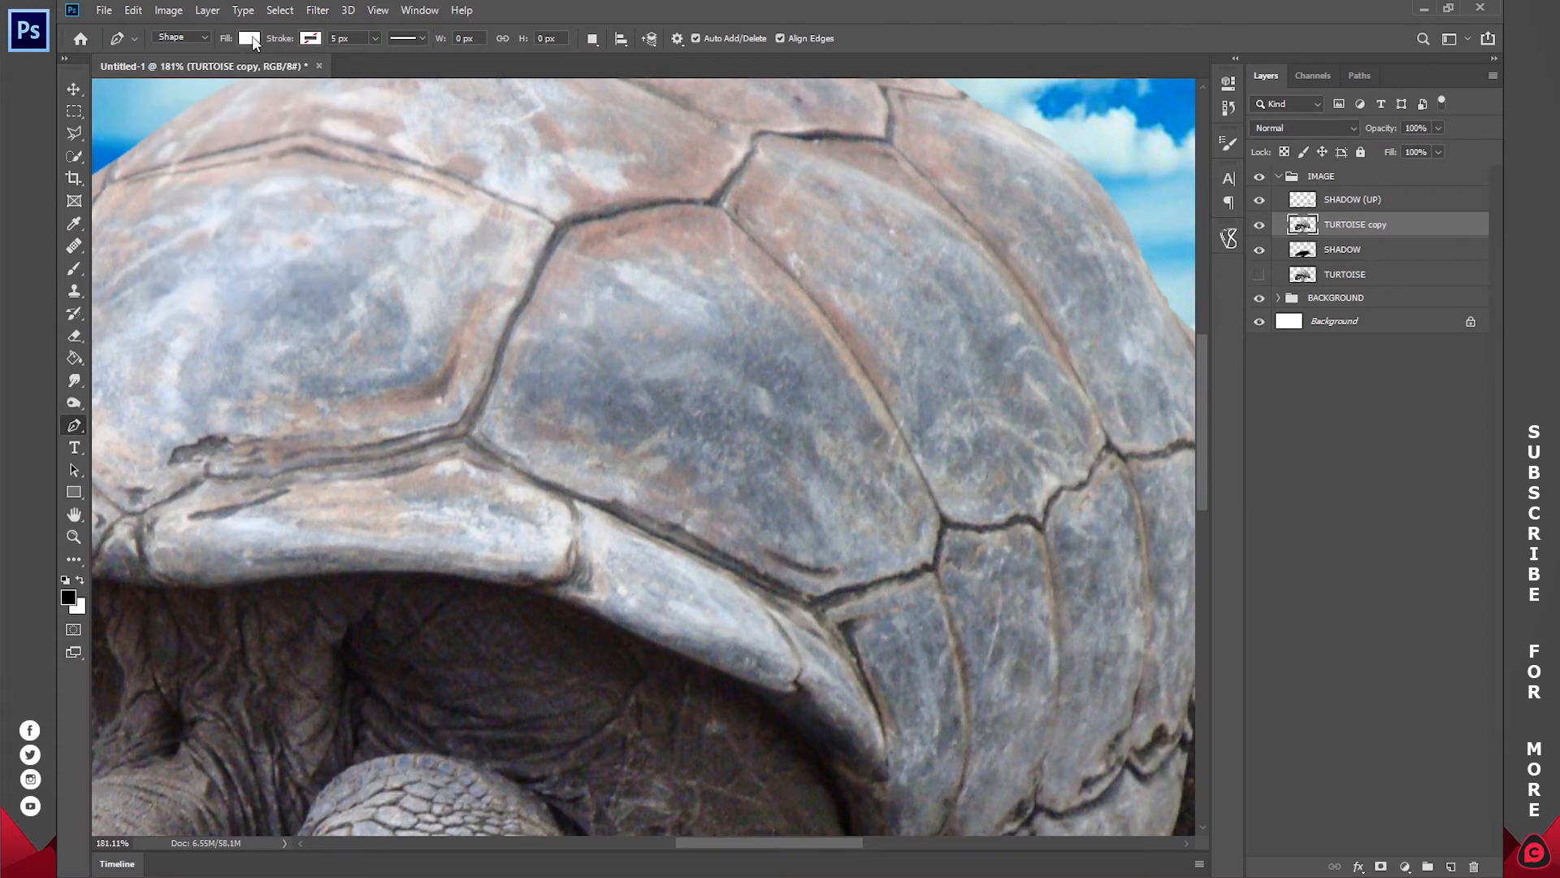
left_click(312, 40)
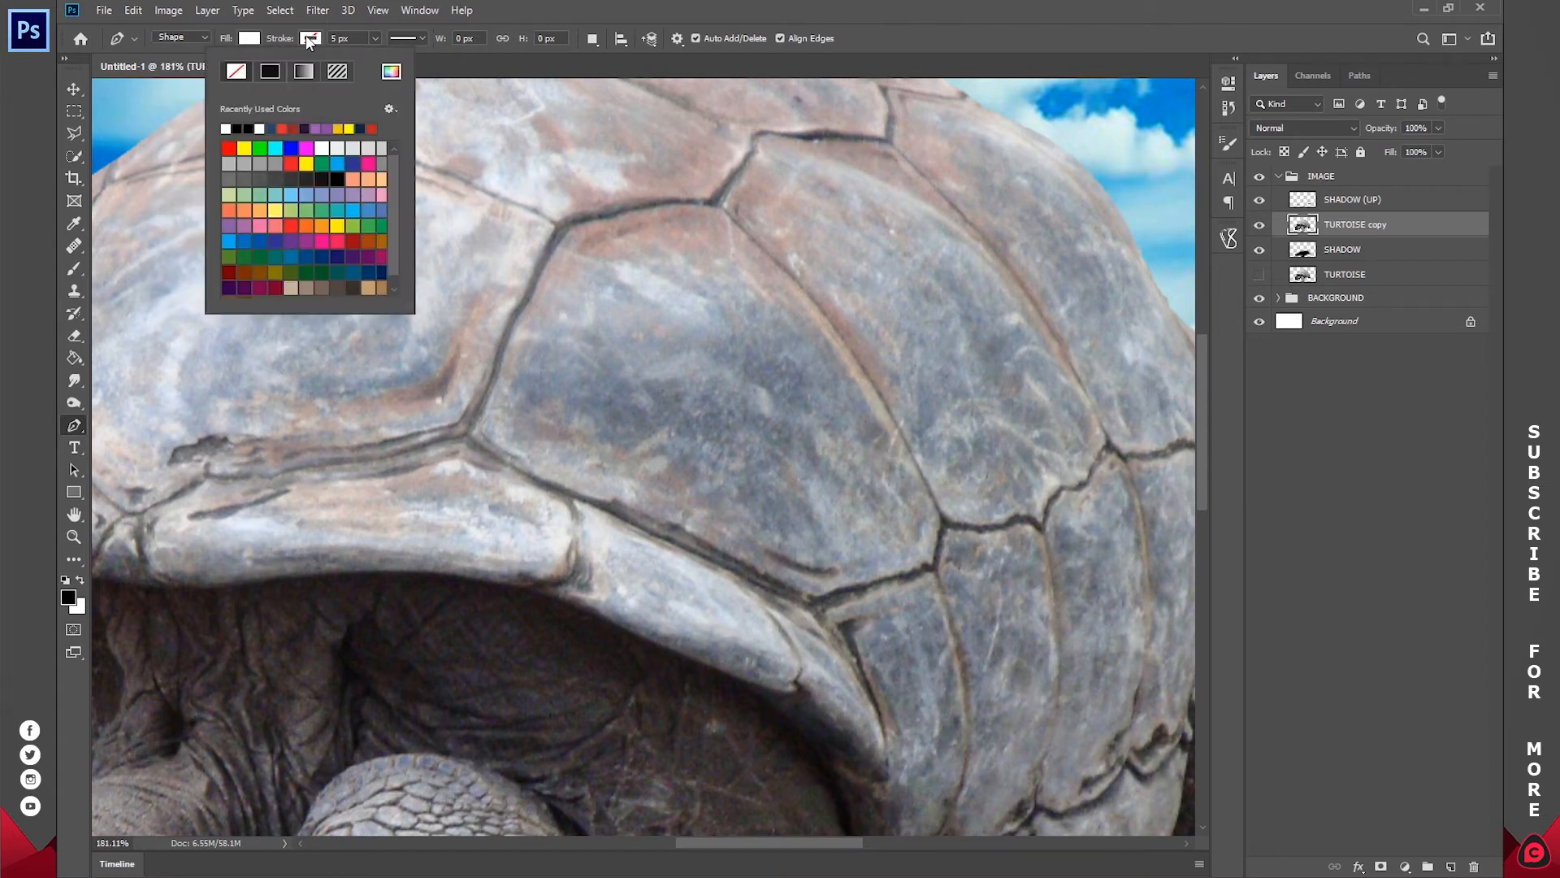
left_click(307, 38)
left_click(311, 39)
left_click(309, 39)
Step: Start a white pen shape on the large side shell plate, tracing its left edge and the first part of its lower edge
mouse_move(475, 376)
left_mouse_down()
mouse_move(818, 438)
mouse_move(557, 355)
mouse_move(590, 453)
left_mouse_up()
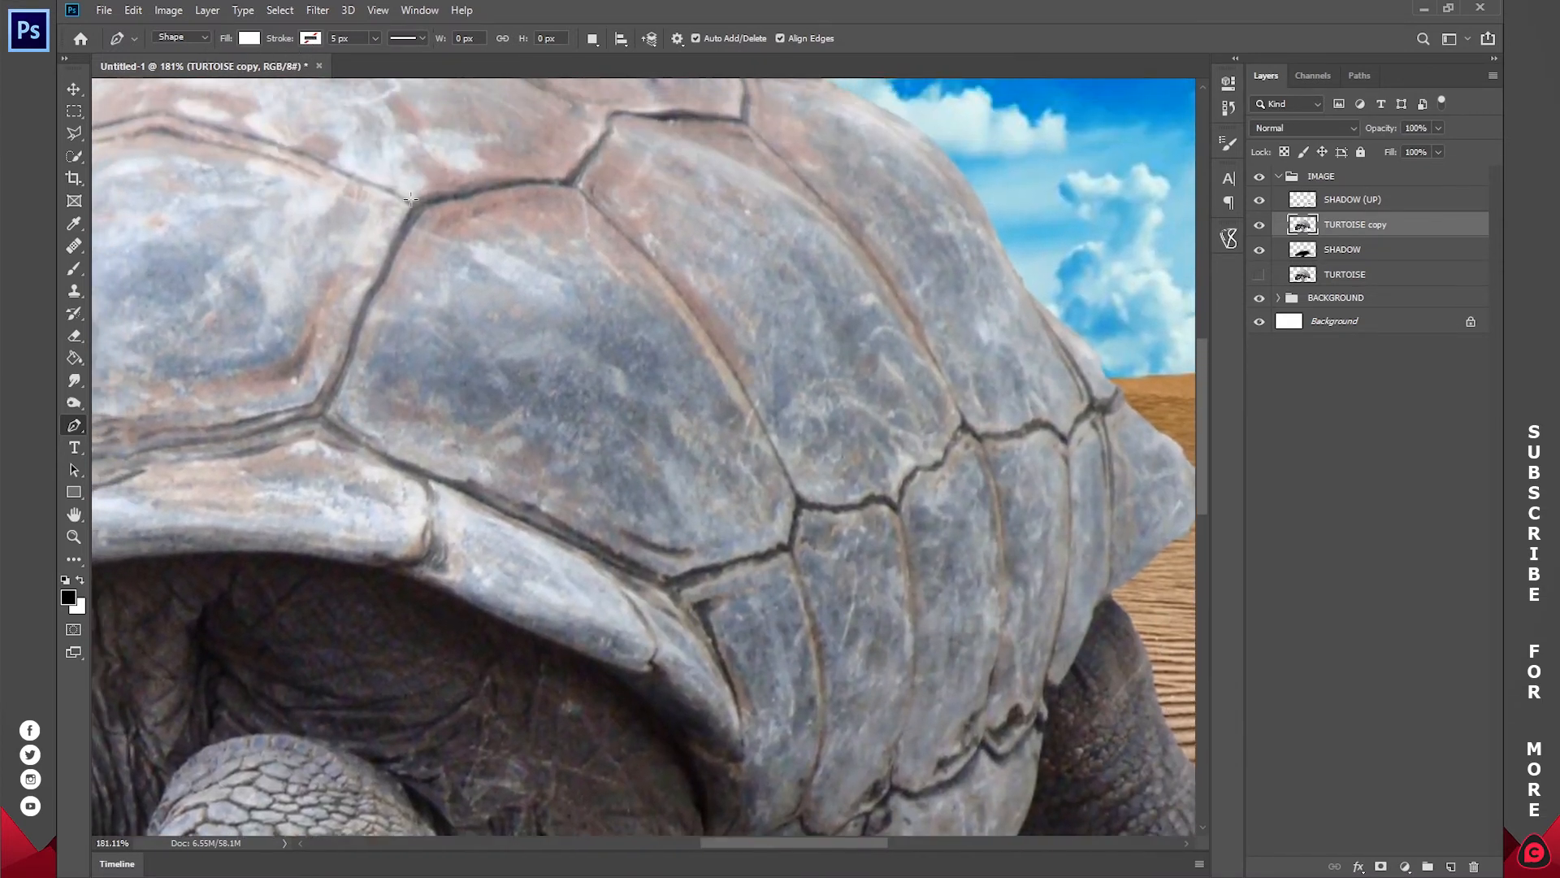
left_click_drag(430, 203, 427, 210)
left_click_drag(389, 275, 356, 347)
left_click(325, 417)
left_click(443, 478)
left_click(496, 490)
left_click(535, 504)
left_click(578, 530)
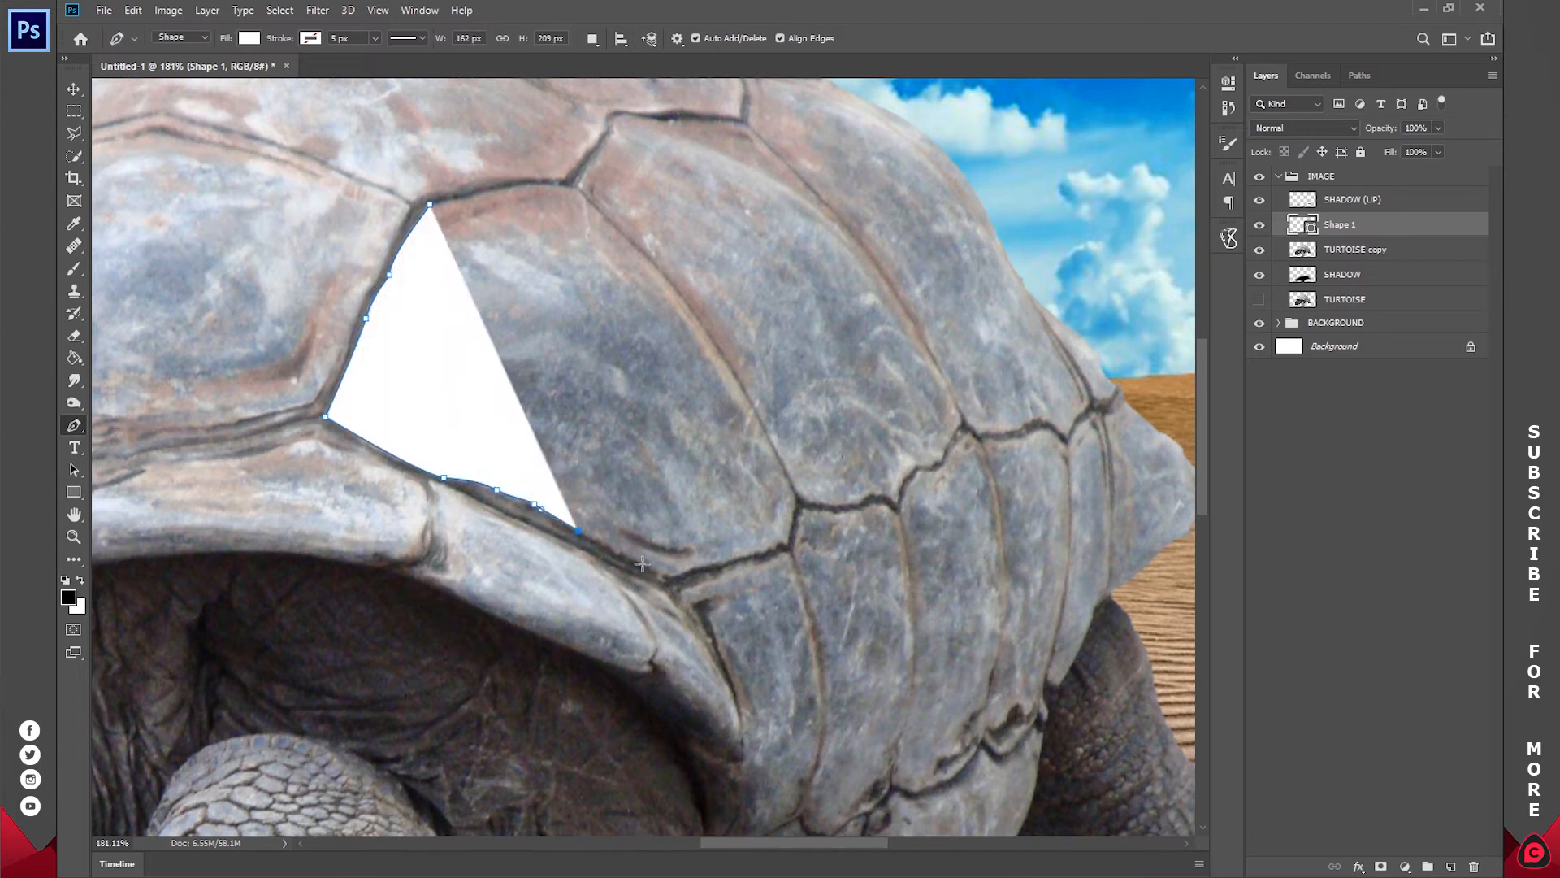
Step: Extend the shape along the plate's lower edge past its bottom corner and undo the last anchor points placed beyond that corner
left_click(648, 569)
left_click(666, 575)
left_click(693, 571)
left_click(702, 571)
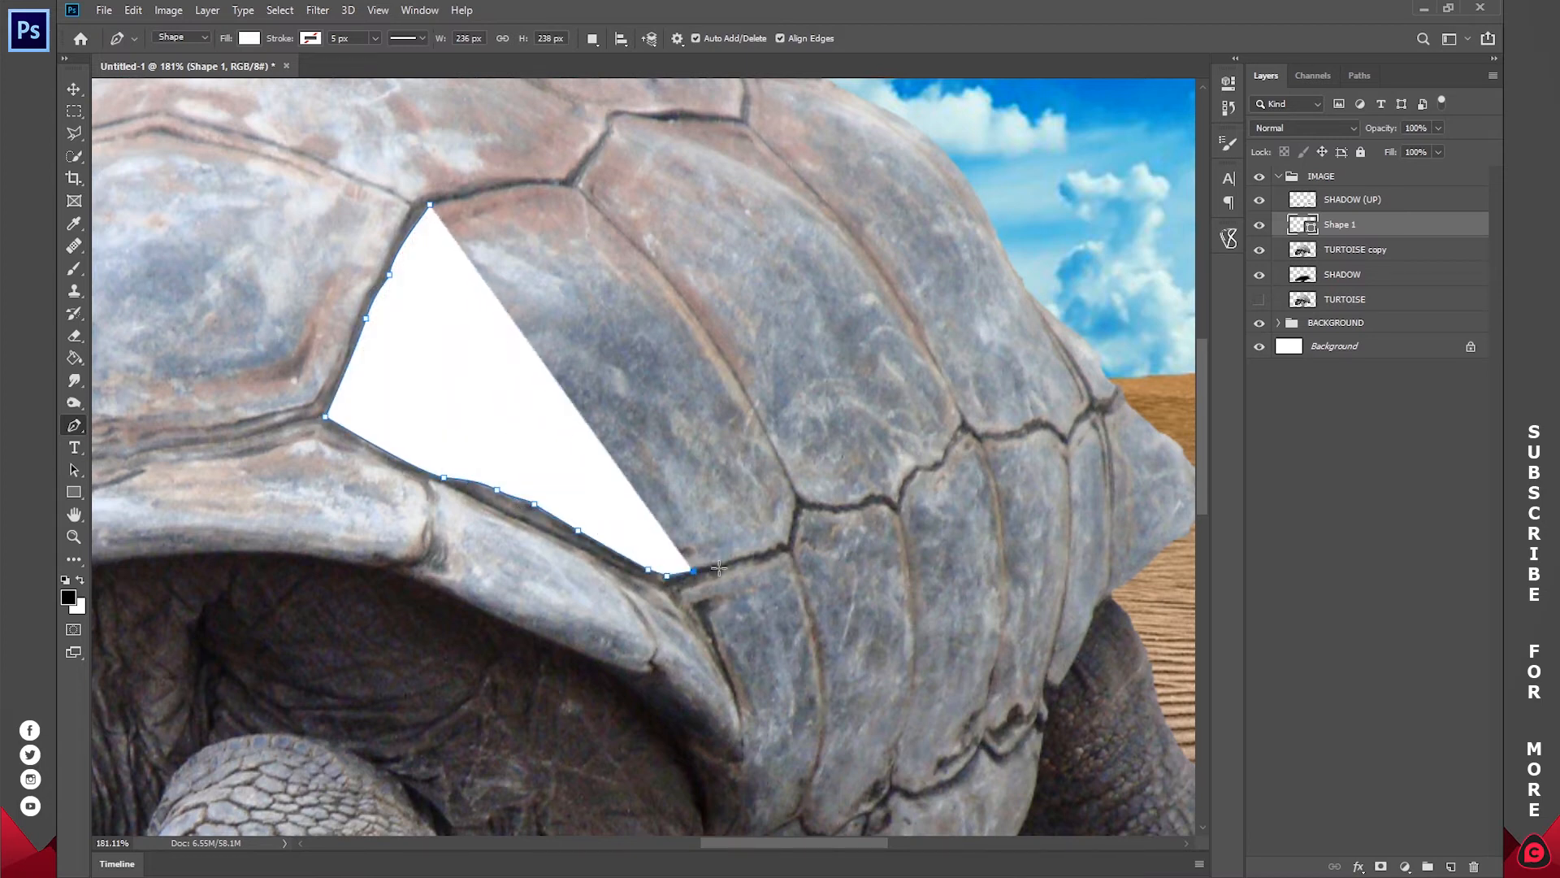
left_click(720, 567)
key("ctrl+z")
key("ctrl+z")
key("ctrl+z")
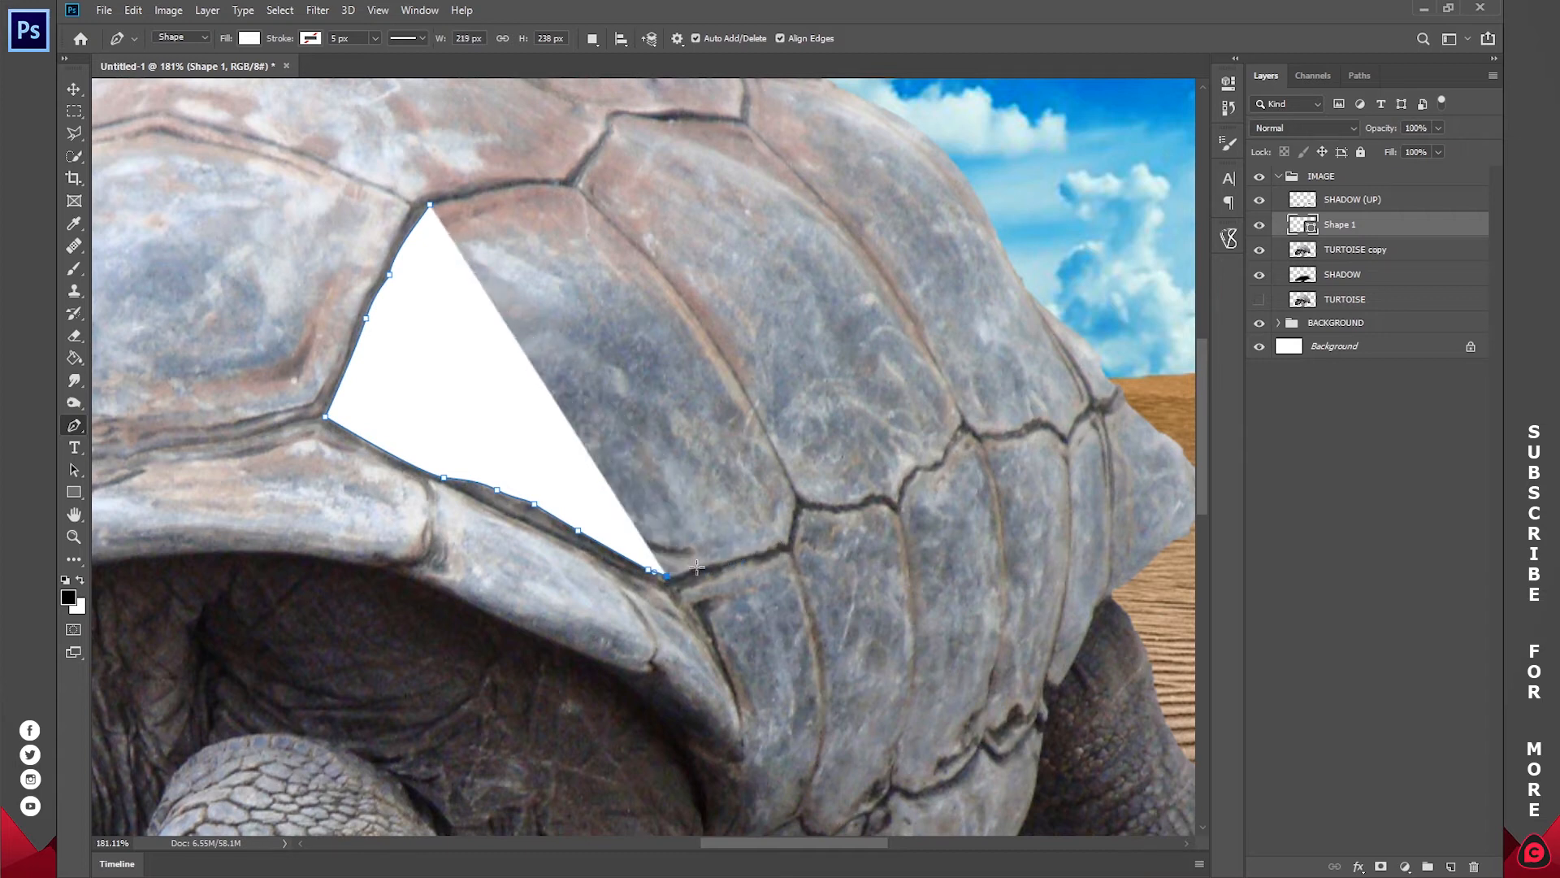
Step: Trace the plate's short lower-right edge from the bottom corner up to its right corner
left_click_drag(702, 566, 713, 574)
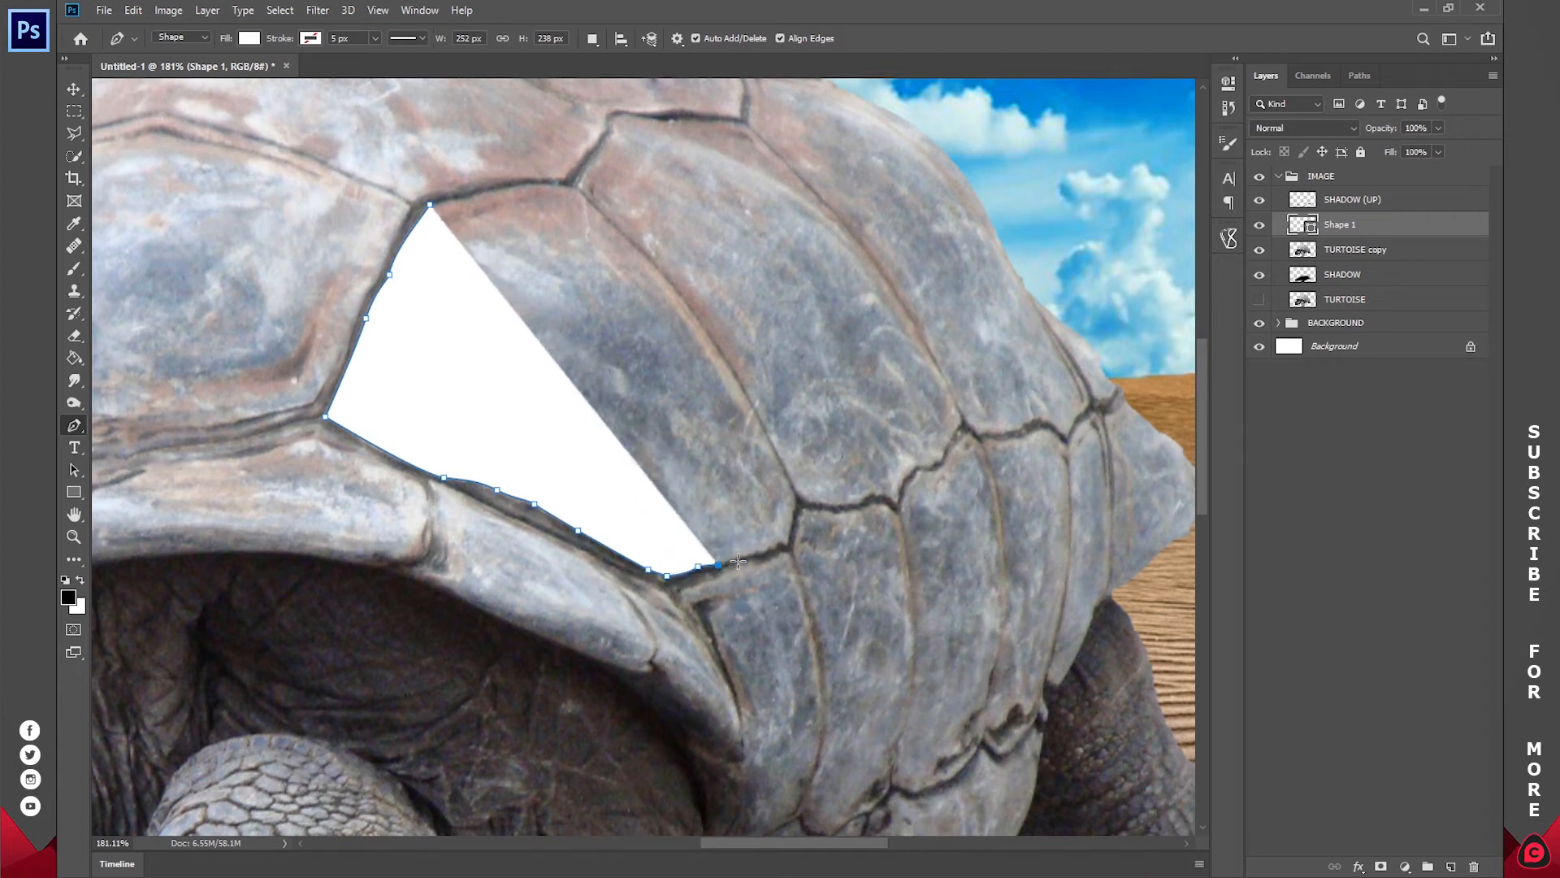
left_click(741, 560)
left_click_drag(765, 553, 768, 551)
left_click(777, 548)
left_click(781, 543)
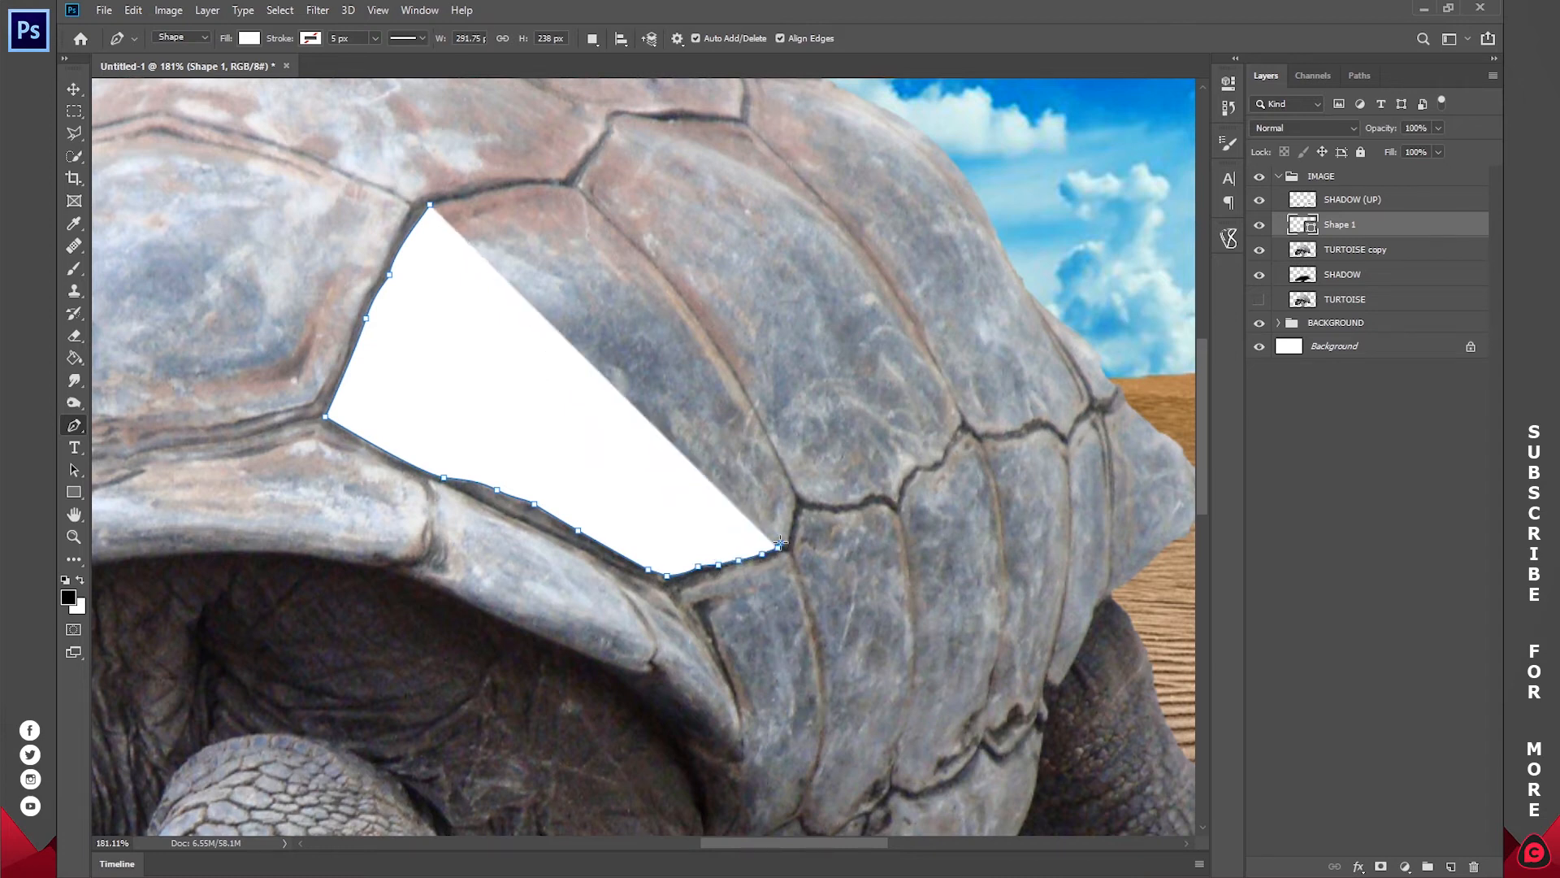
left_click(784, 546)
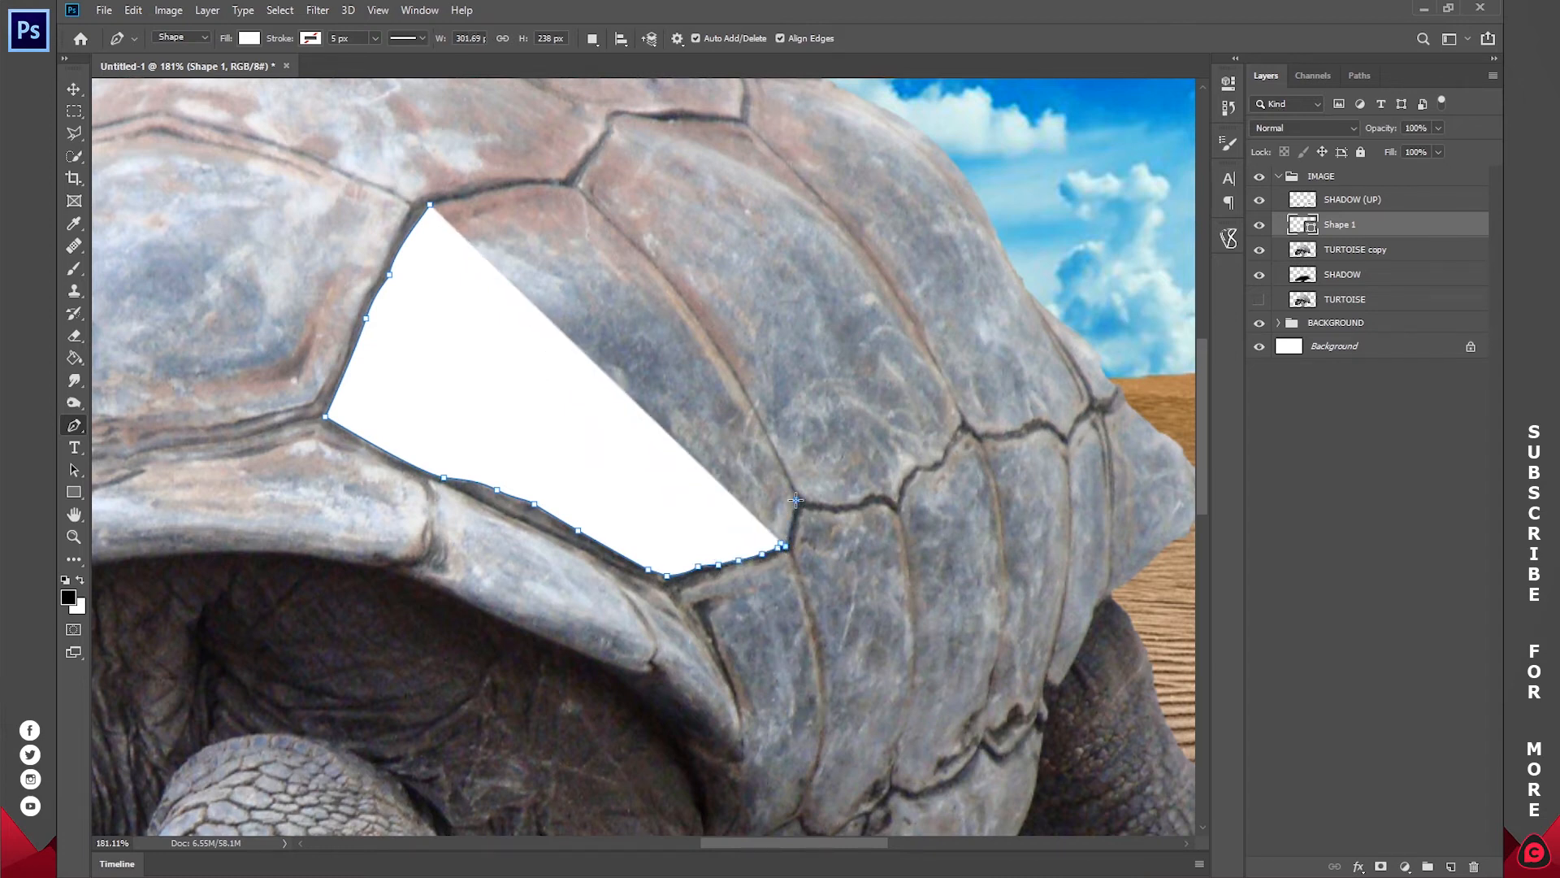
left_click(795, 500)
Step: Trace the plate's curved right edge and top edge back to the starting point, closing the first white shape
left_click_drag(714, 343, 693, 323)
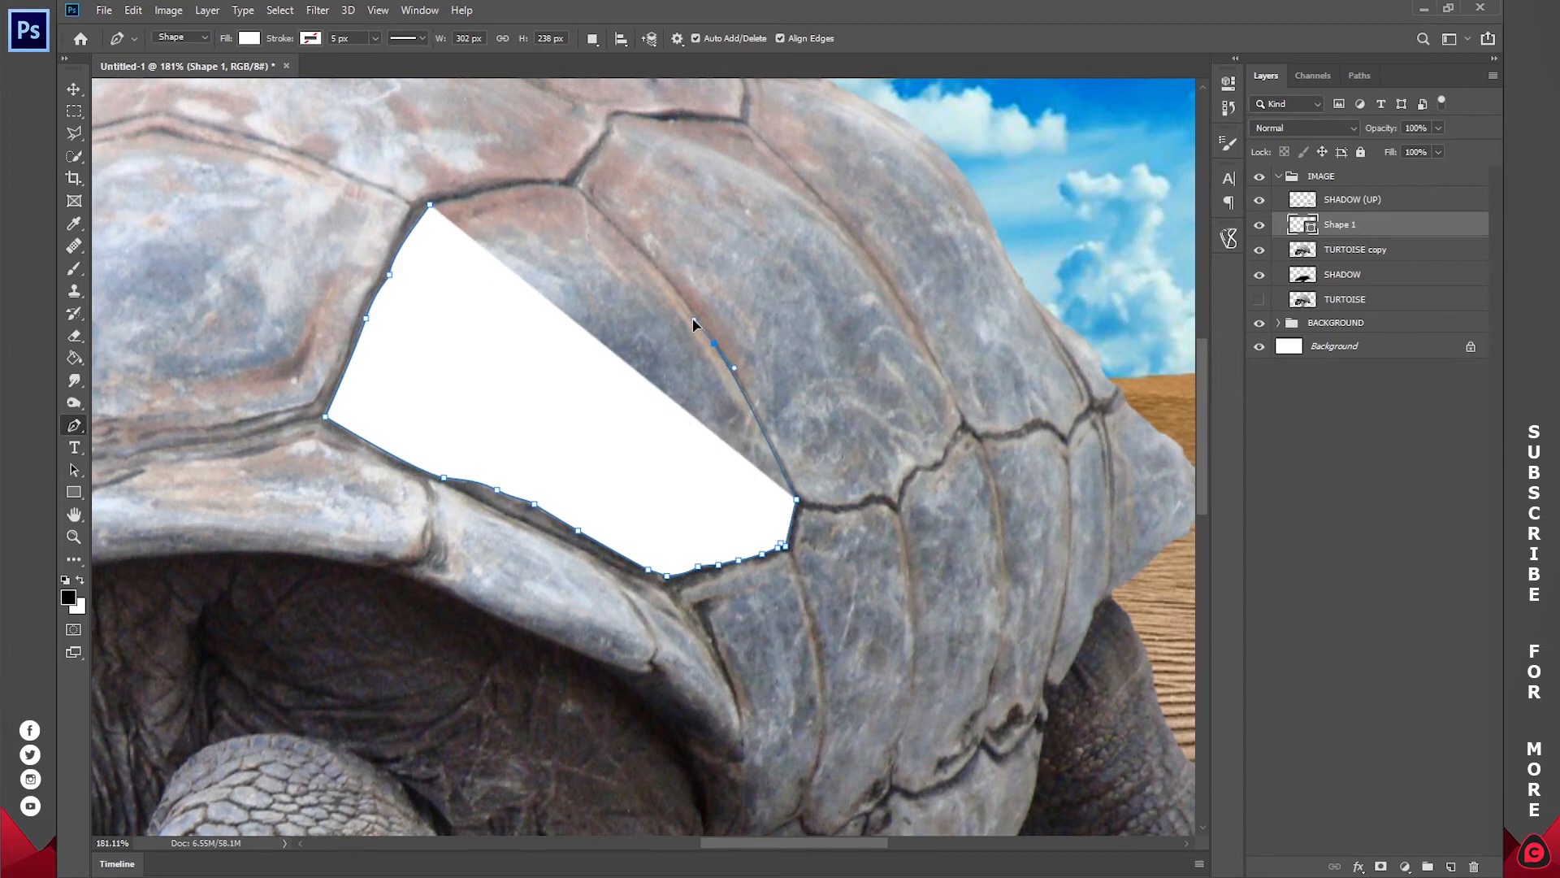
left_click(691, 312)
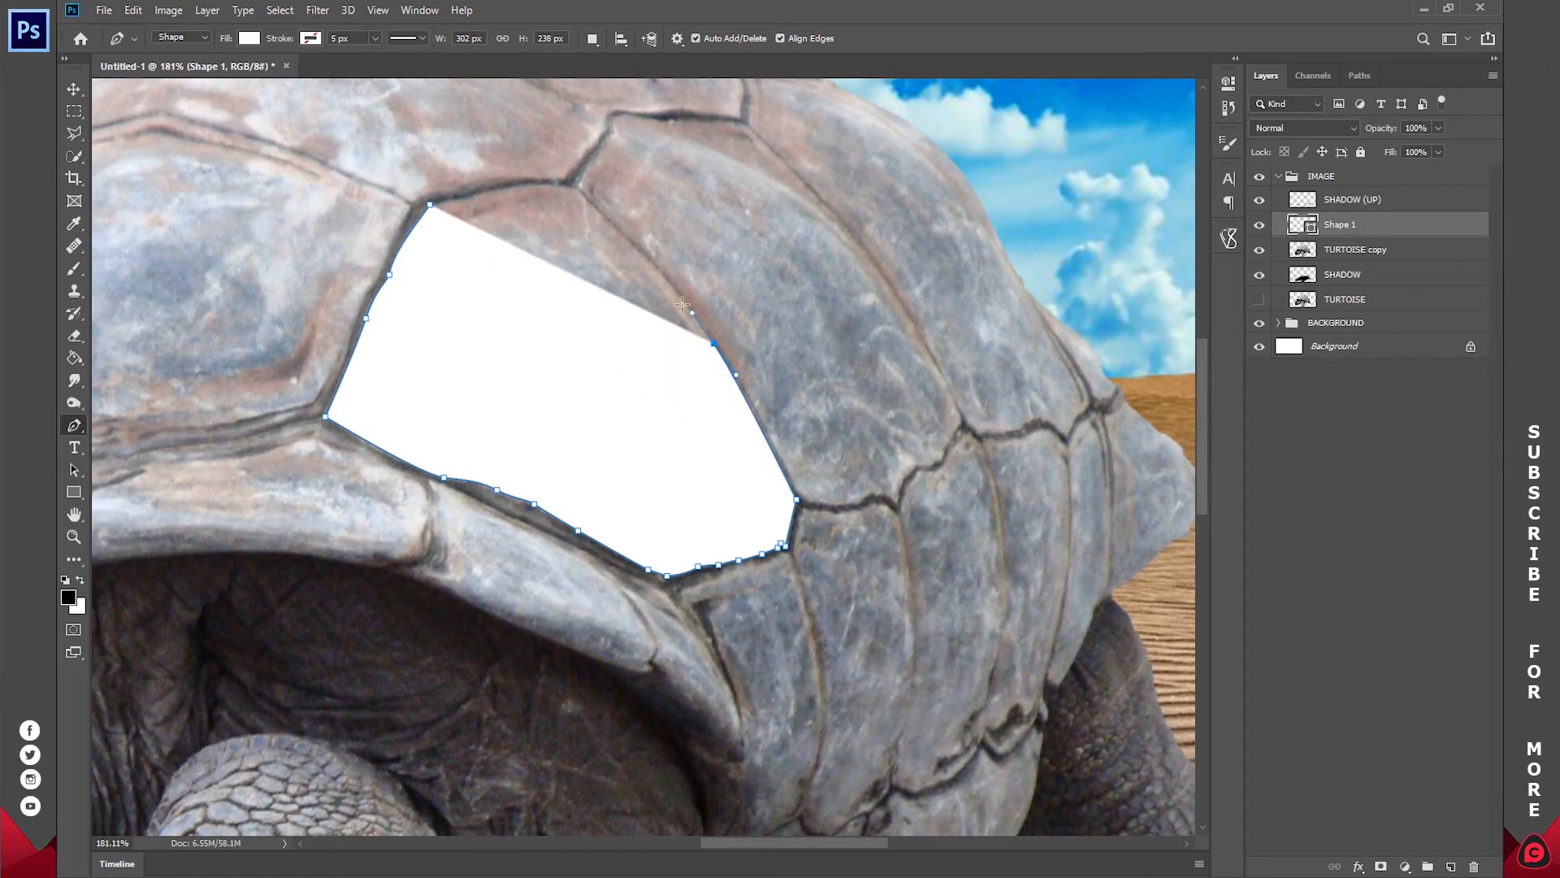
left_click(645, 253)
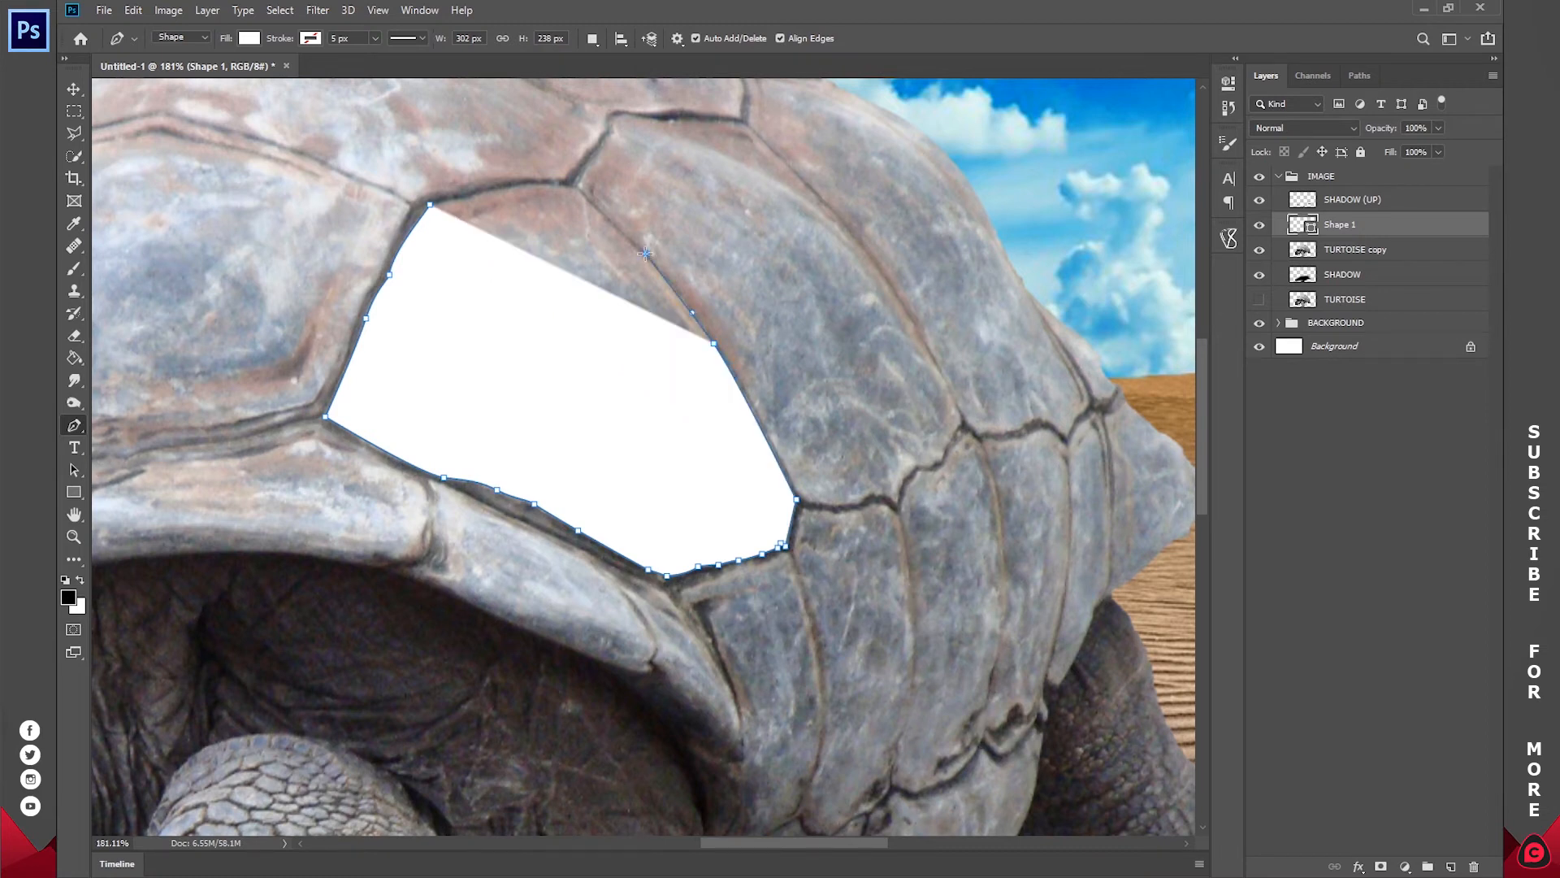
left_click(591, 206)
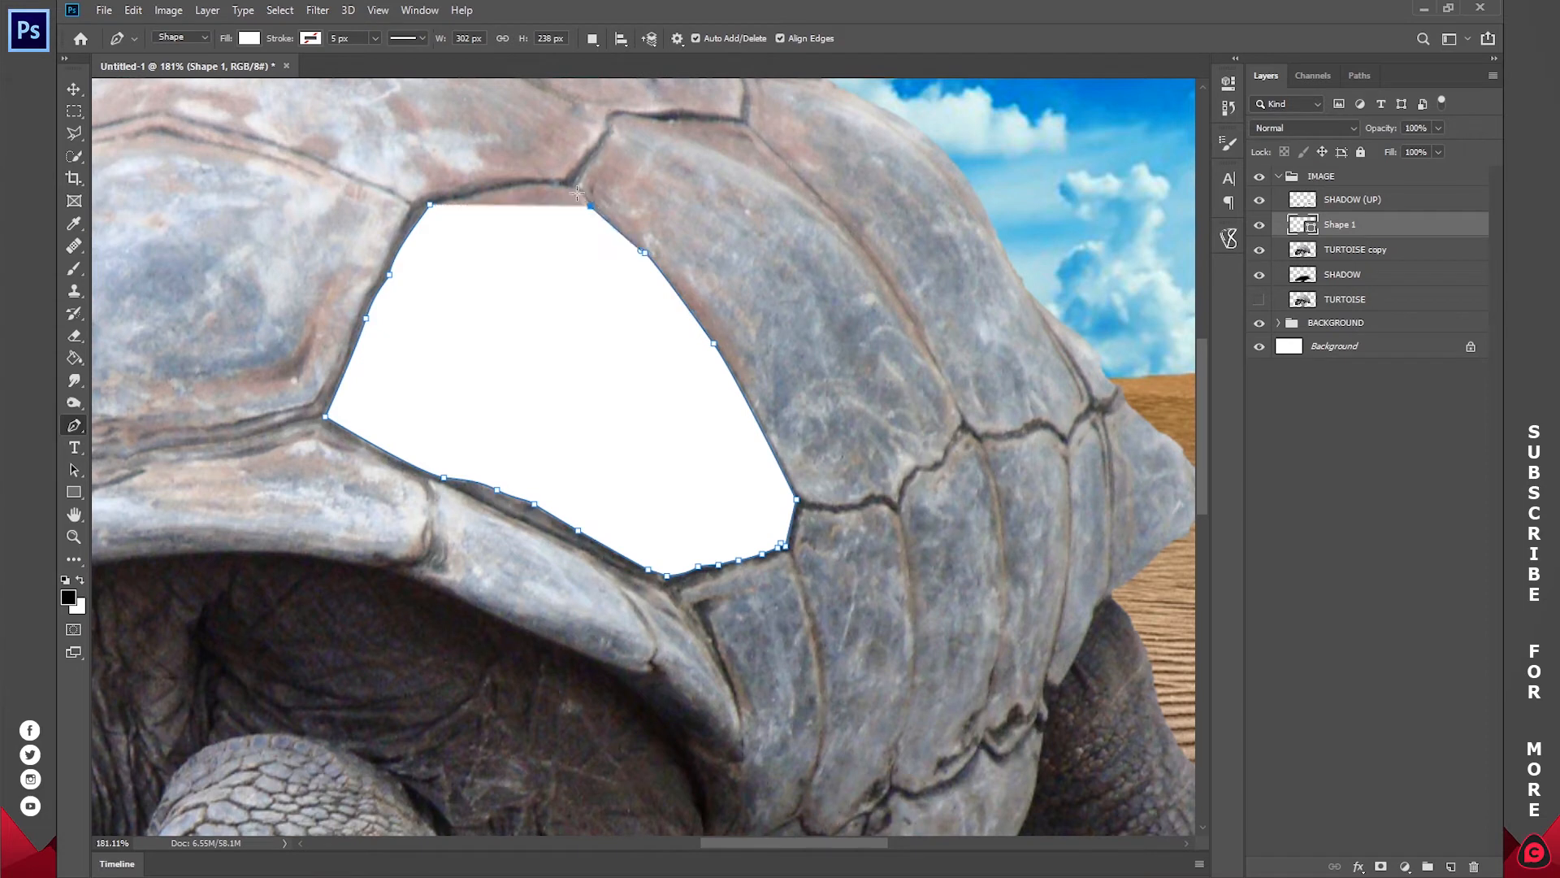
left_click(571, 188)
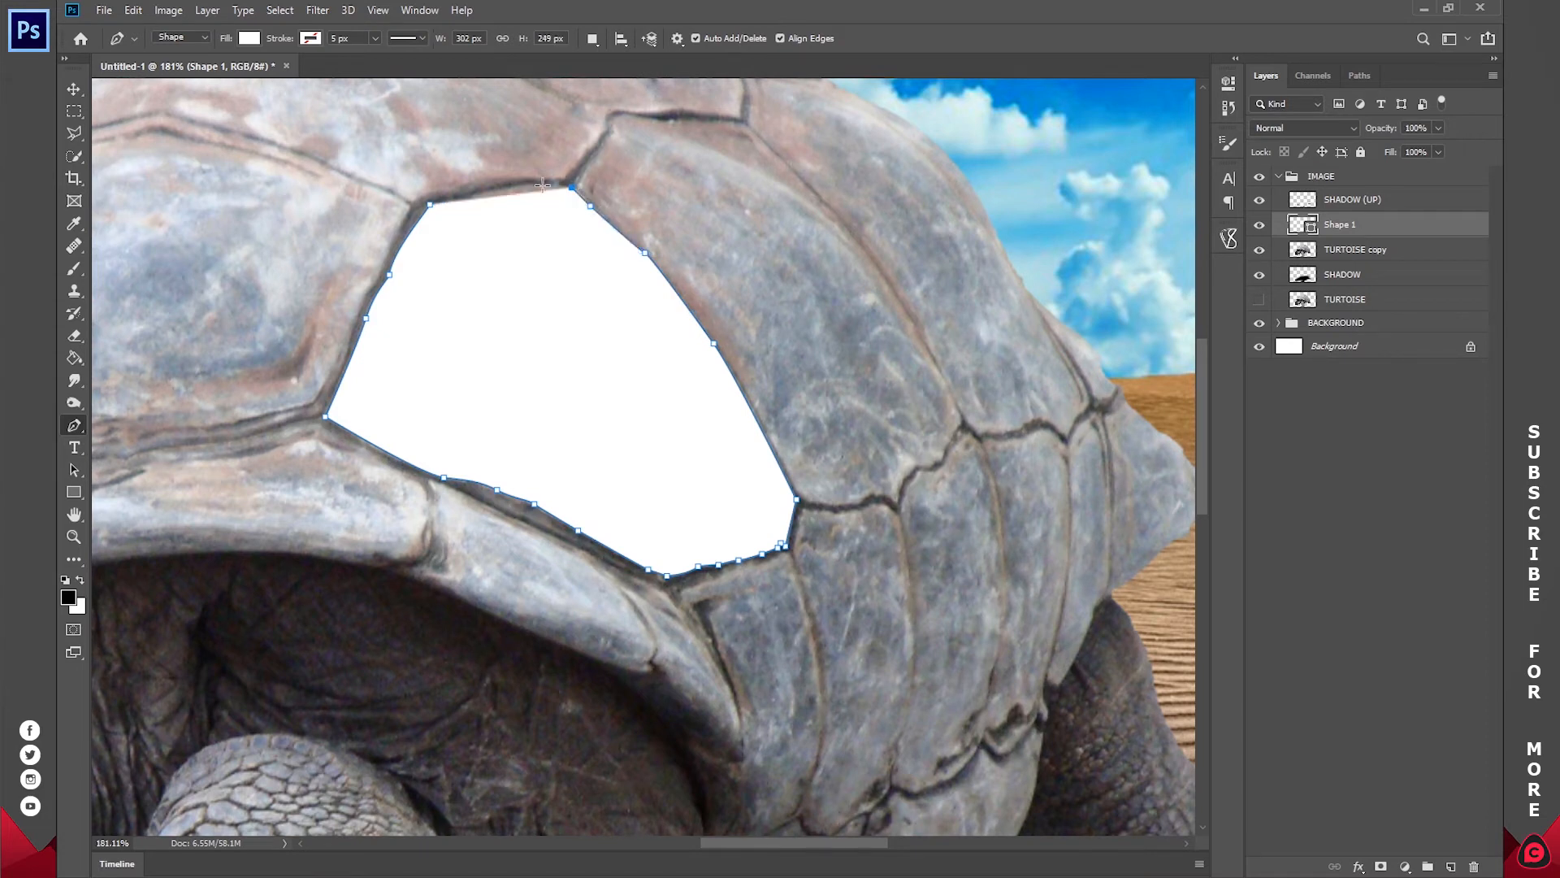
left_click_drag(769, 221, 621, 299)
left_click_drag(282, 284, 180, 315)
key("Return")
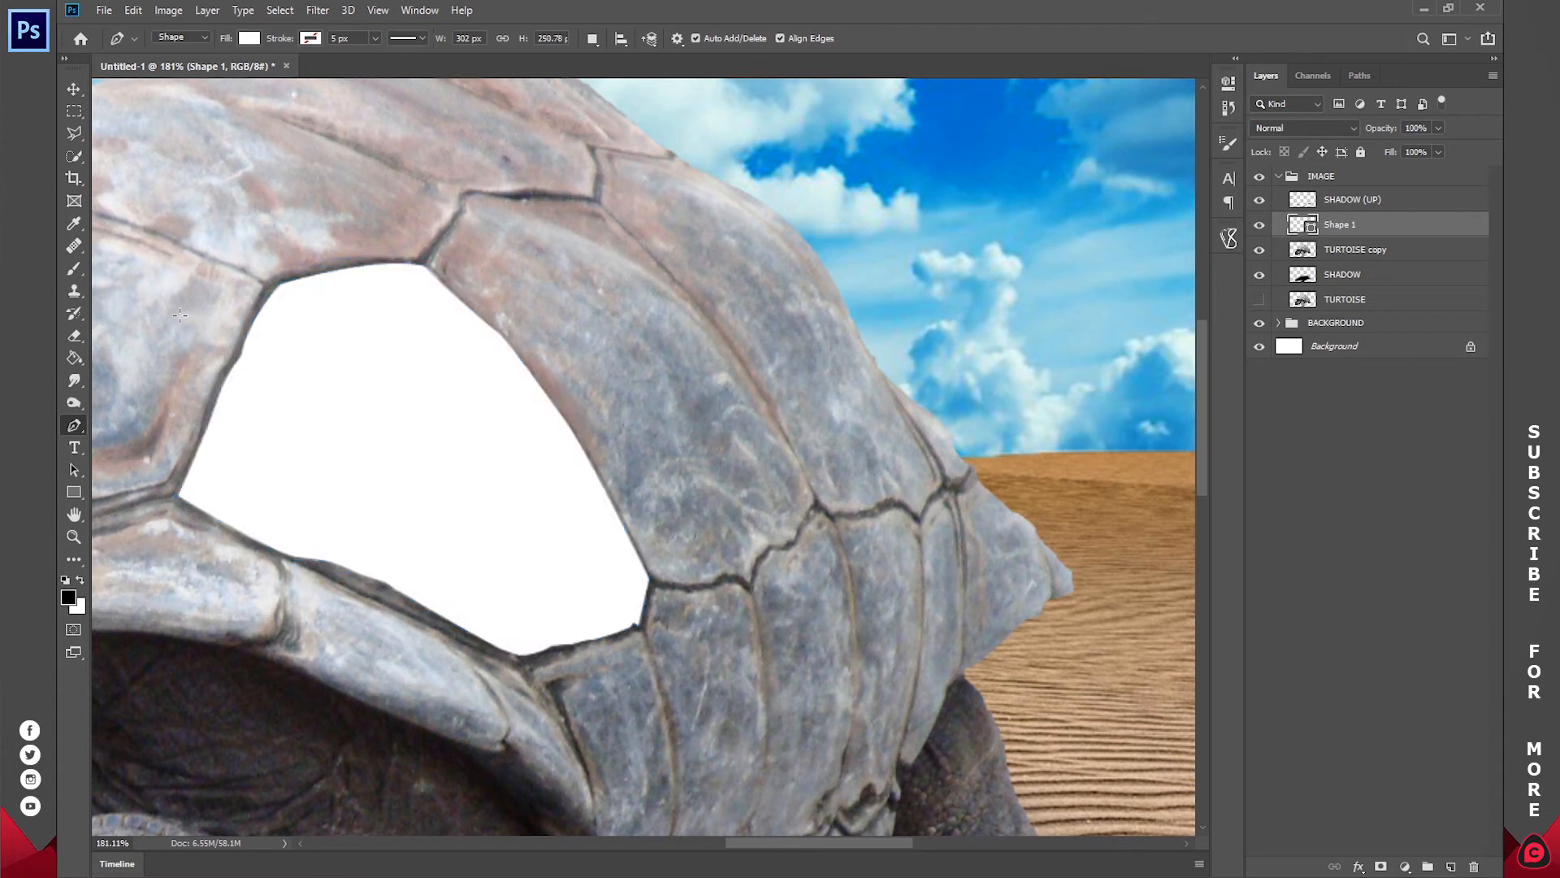
Step: Rename the first plate's shape layer to 1
double_click(1339, 225)
type("1")
key("Return")
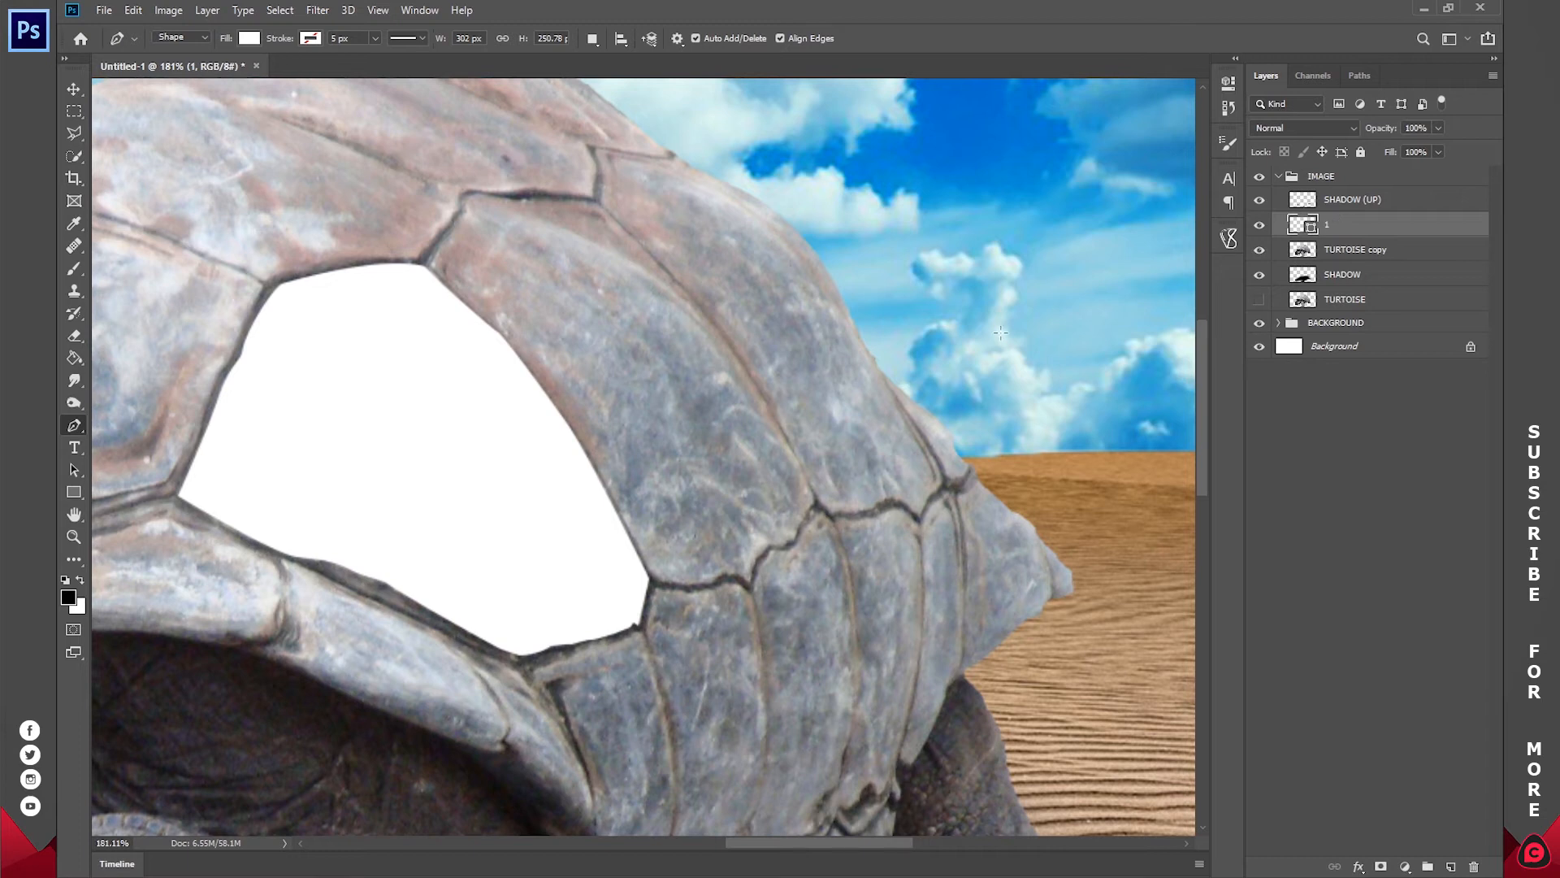
Step: Start a second white shape on the adjacent shell plate, tracing down its border with shape 1 and along its first lower seam
left_click(431, 262)
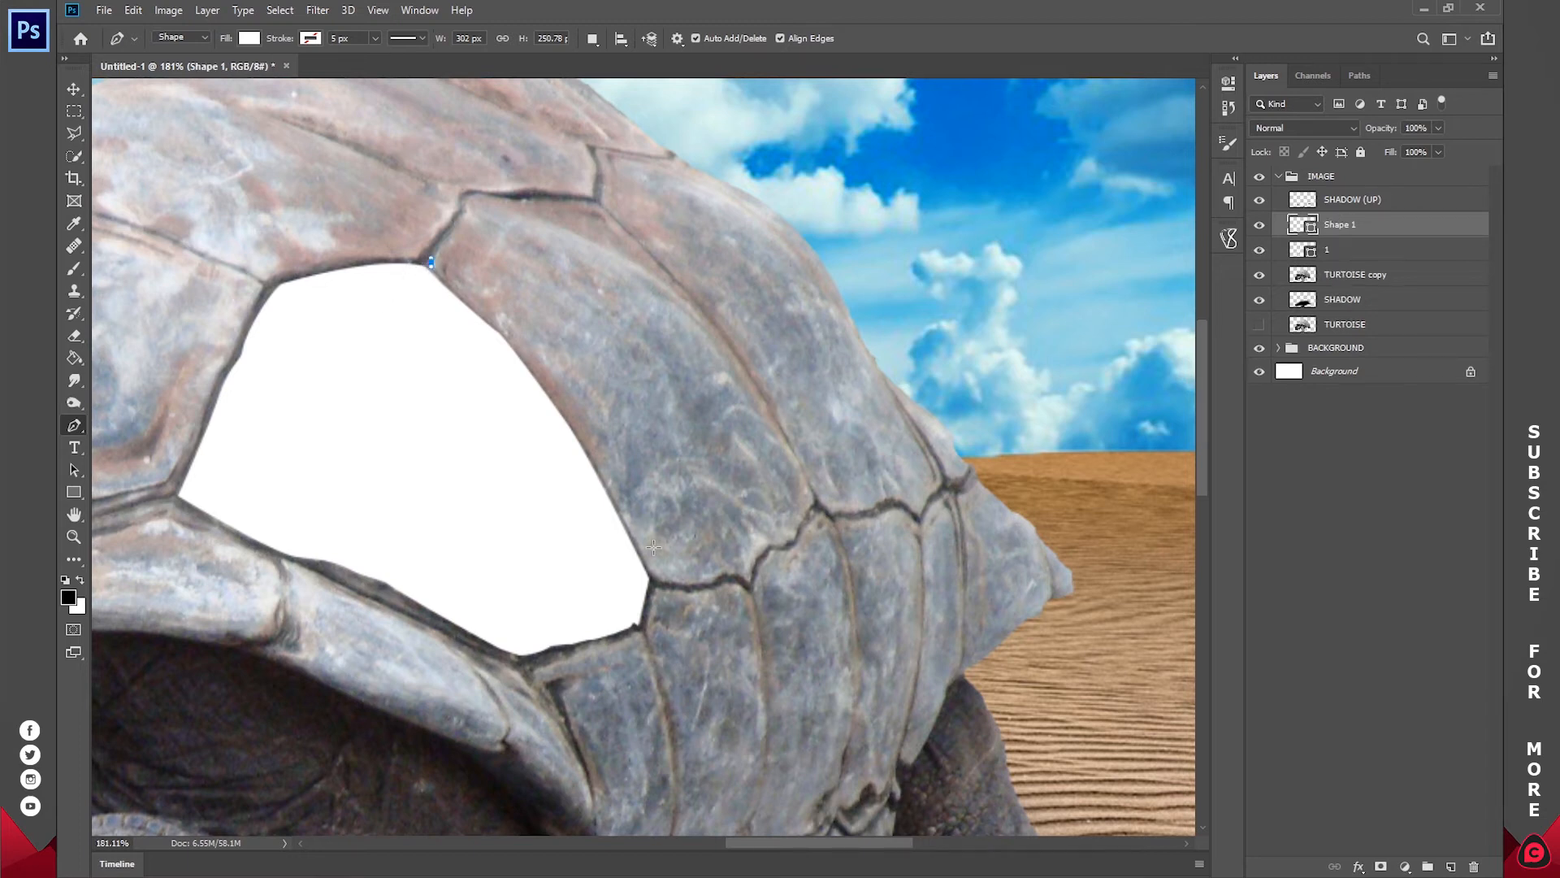
left_click_drag(543, 386, 564, 439)
key("ctrl+z")
left_click_drag(501, 330, 510, 335)
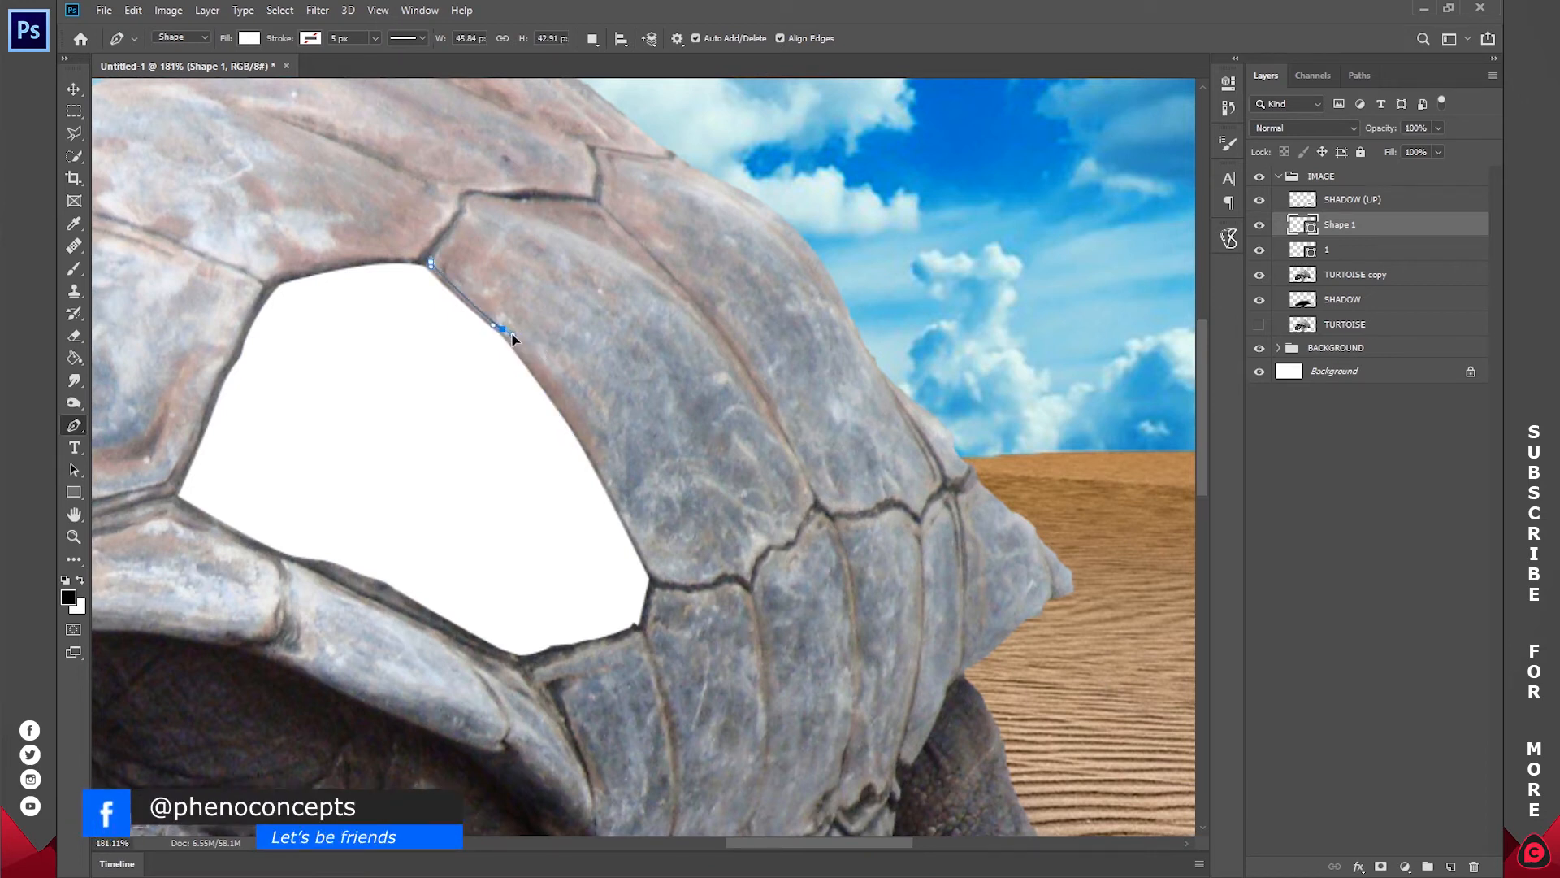
left_click_drag(638, 544, 730, 580)
left_click(637, 545, "alt")
left_click(652, 580)
left_click(718, 579)
key("ctrl+space")
left_click(746, 583)
left_click(753, 595)
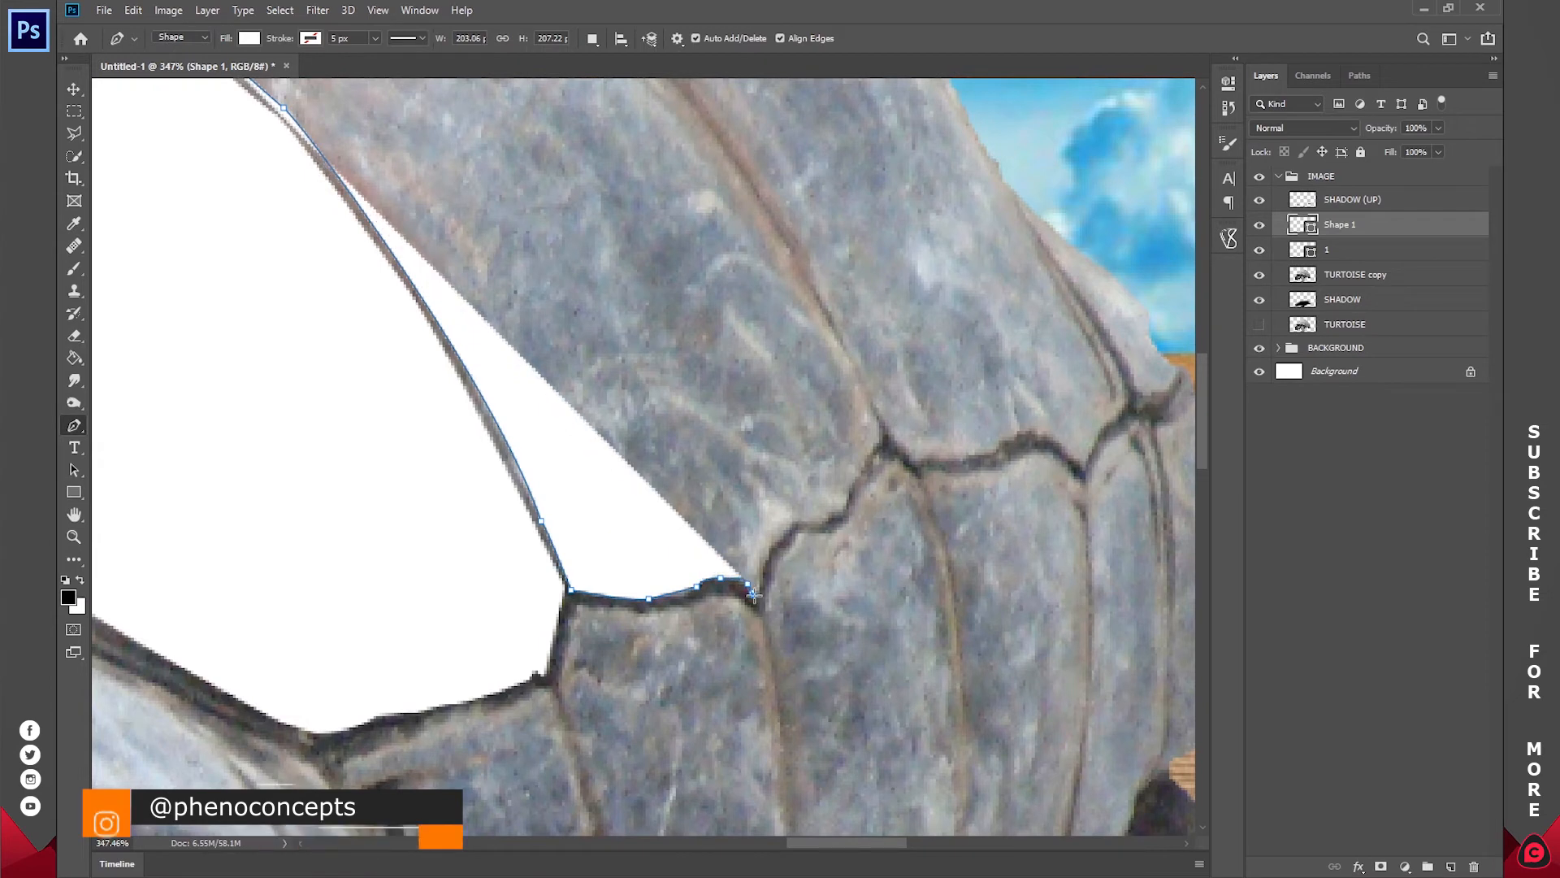
Step: Trace the second plate's jagged lower seam up to its right corner
left_click(759, 600)
left_click(766, 561)
left_click(780, 533)
left_click(798, 524)
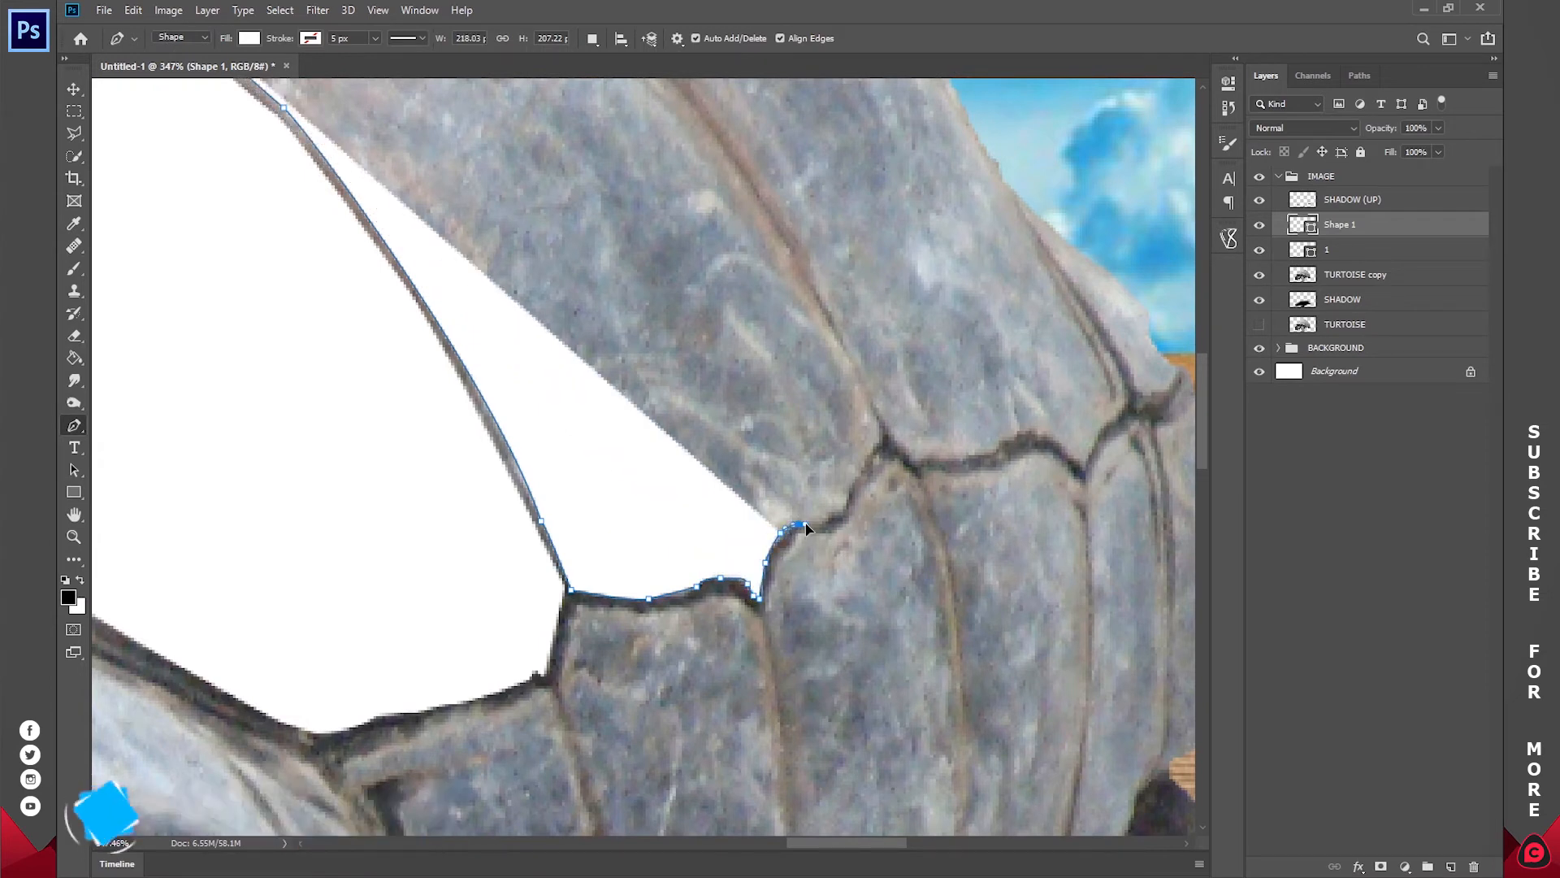
left_click(824, 523)
left_click(832, 519)
left_click(842, 505)
left_click(857, 488)
left_click(864, 462)
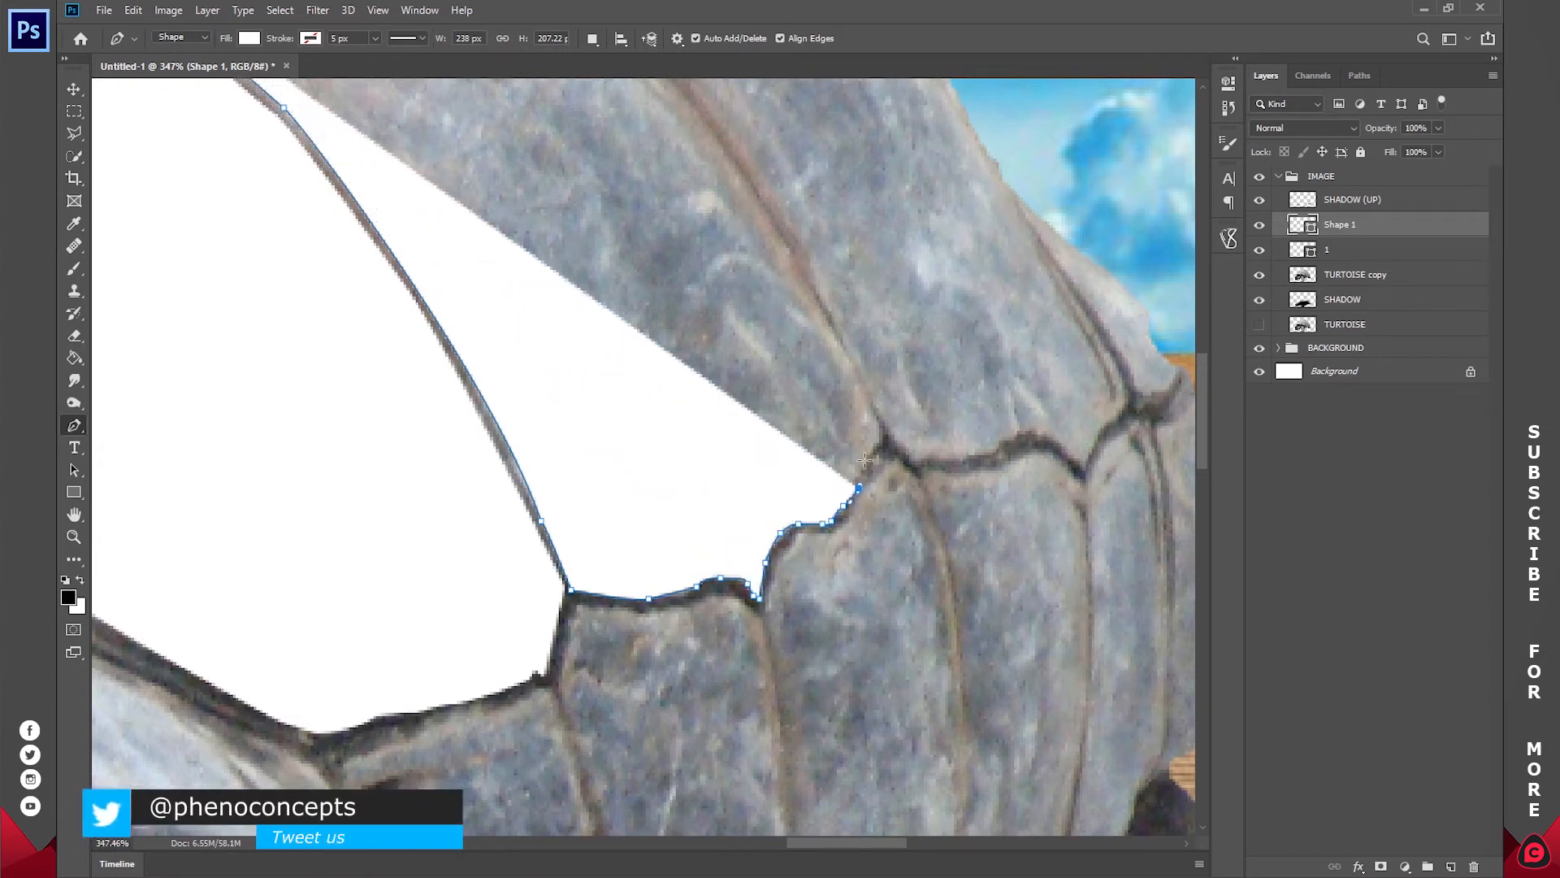
left_click(882, 437)
Step: Trace the second plate's long curved right edge up to its top corner
scroll(829, 507, "up", 5)
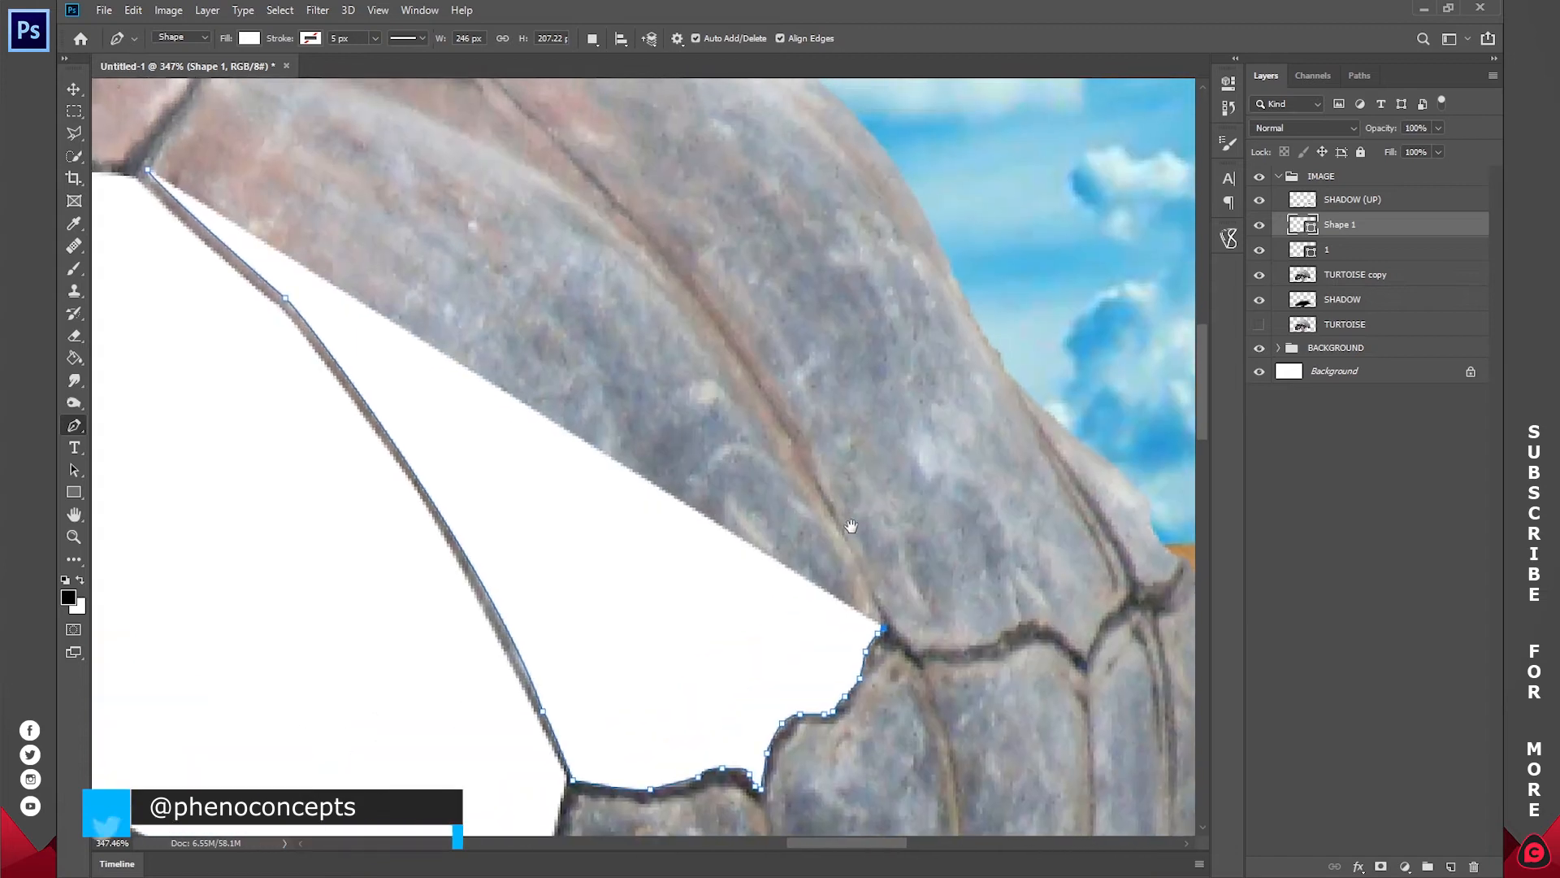
left_click(823, 504)
left_click(766, 397)
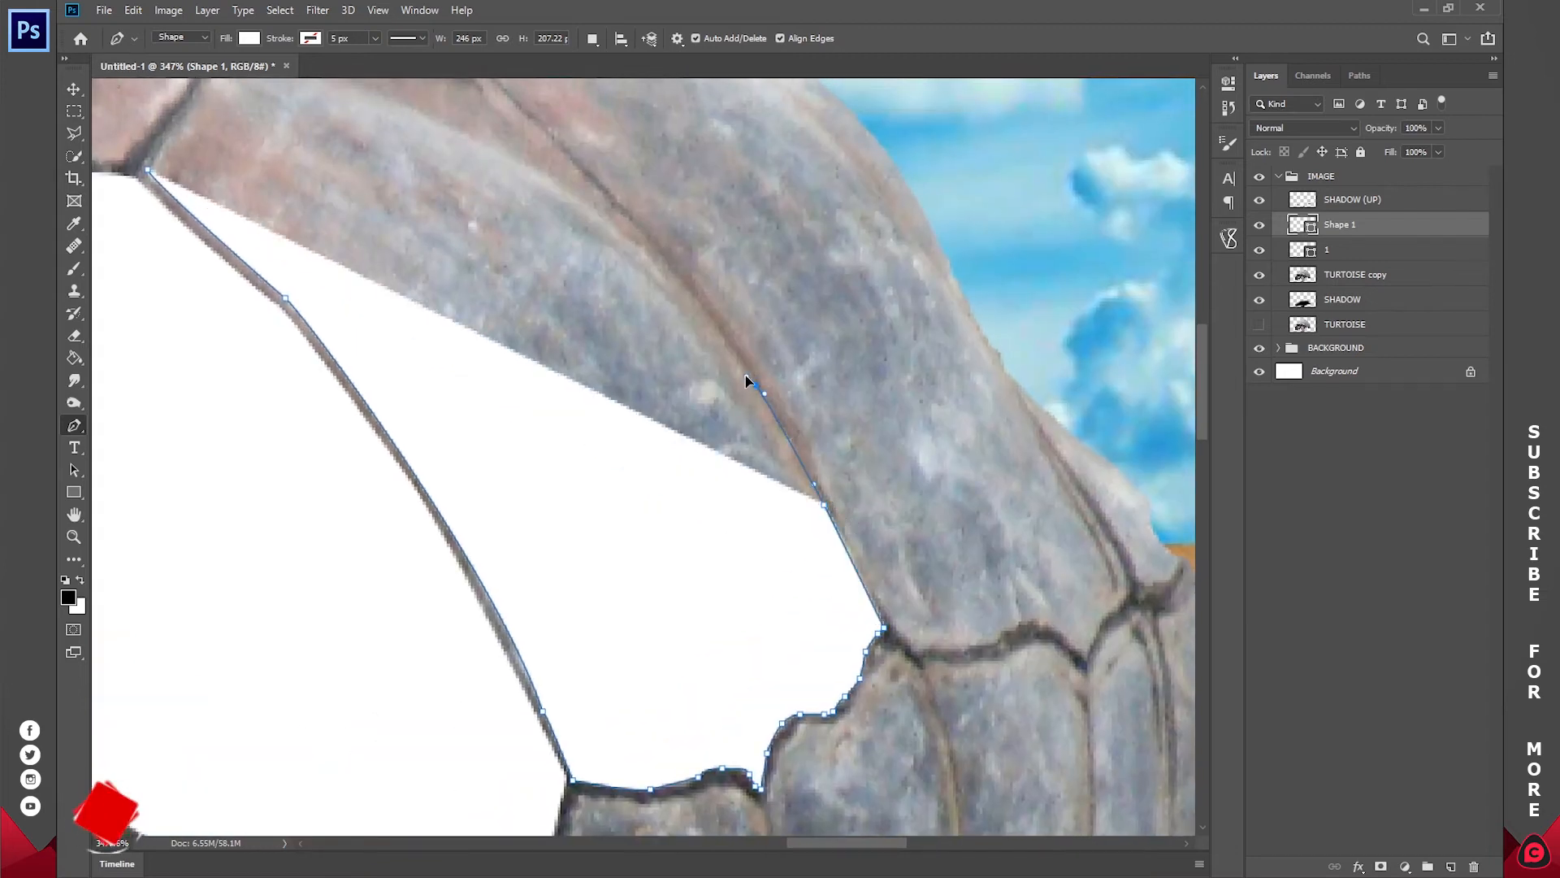
left_click_drag(740, 368, 872, 572)
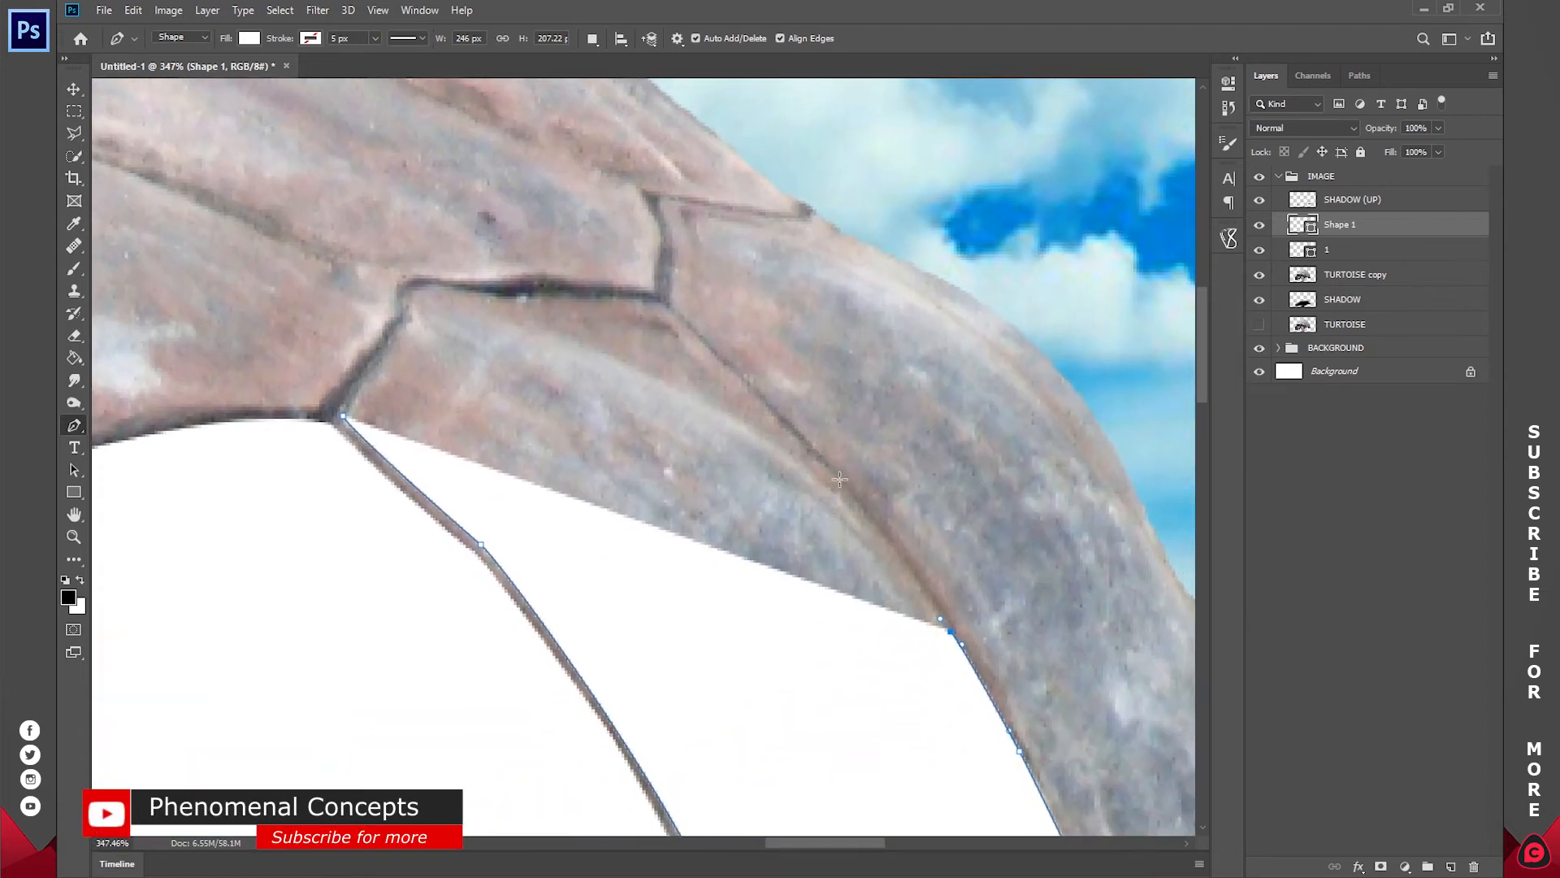
left_click_drag(834, 482, 801, 449)
left_click(708, 347)
left_click(661, 302)
Step: Trace the second plate's top seam and short upper-left edge back to the start, closing the shape
left_click(547, 295)
left_click(490, 294)
left_click(448, 290)
left_click(427, 284)
left_click(343, 416)
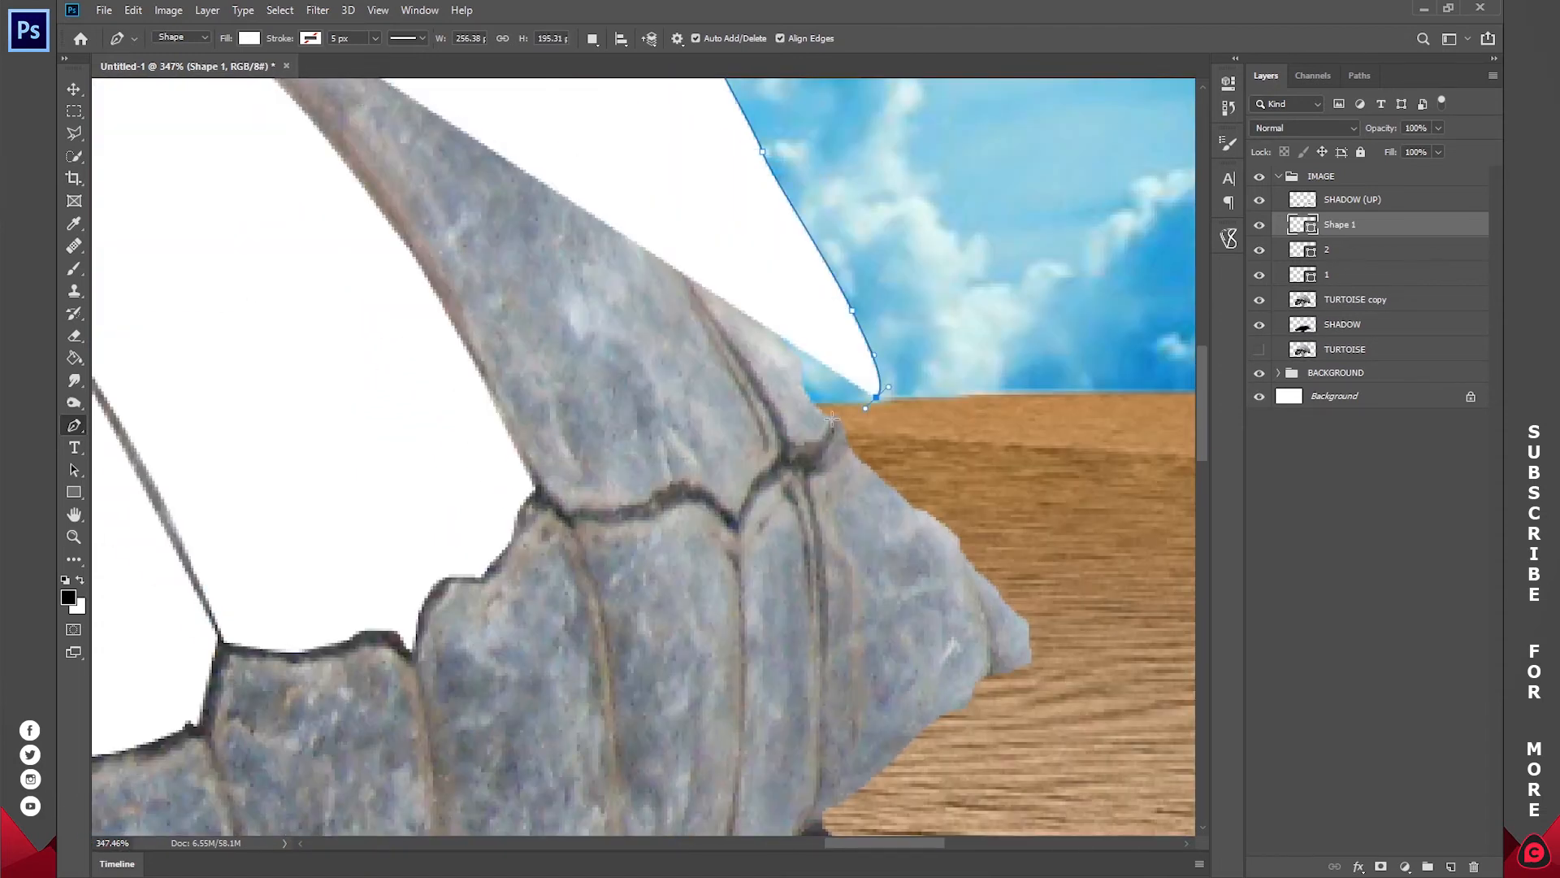
Step: Finish the third shell plate's shape along its lower seam and border with shape 2, with the layer at 50% opacity
left_click(737, 511)
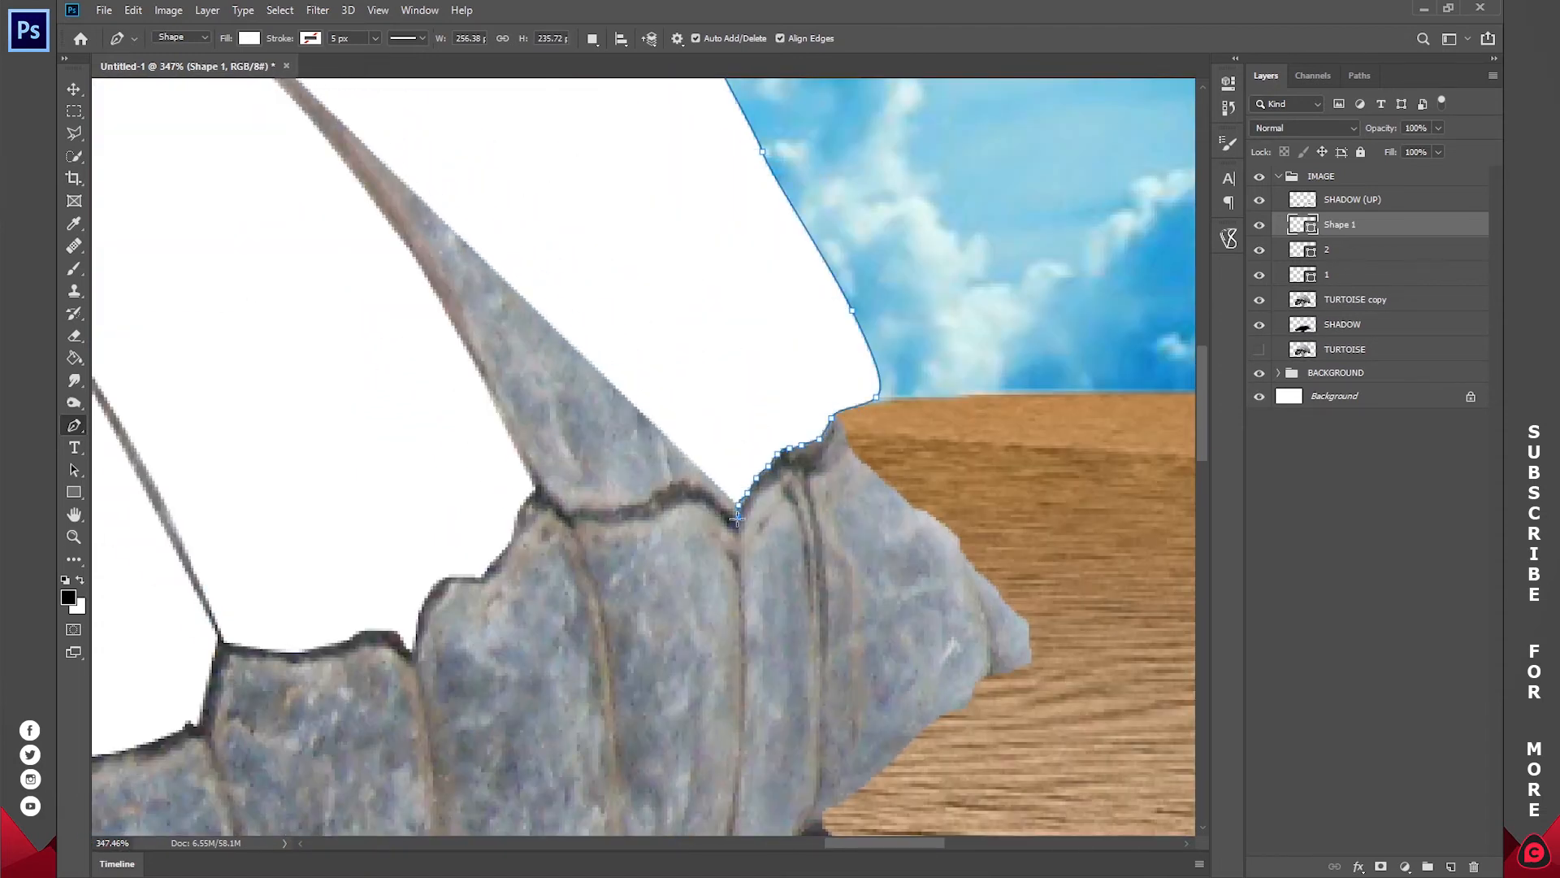
left_click(515, 411)
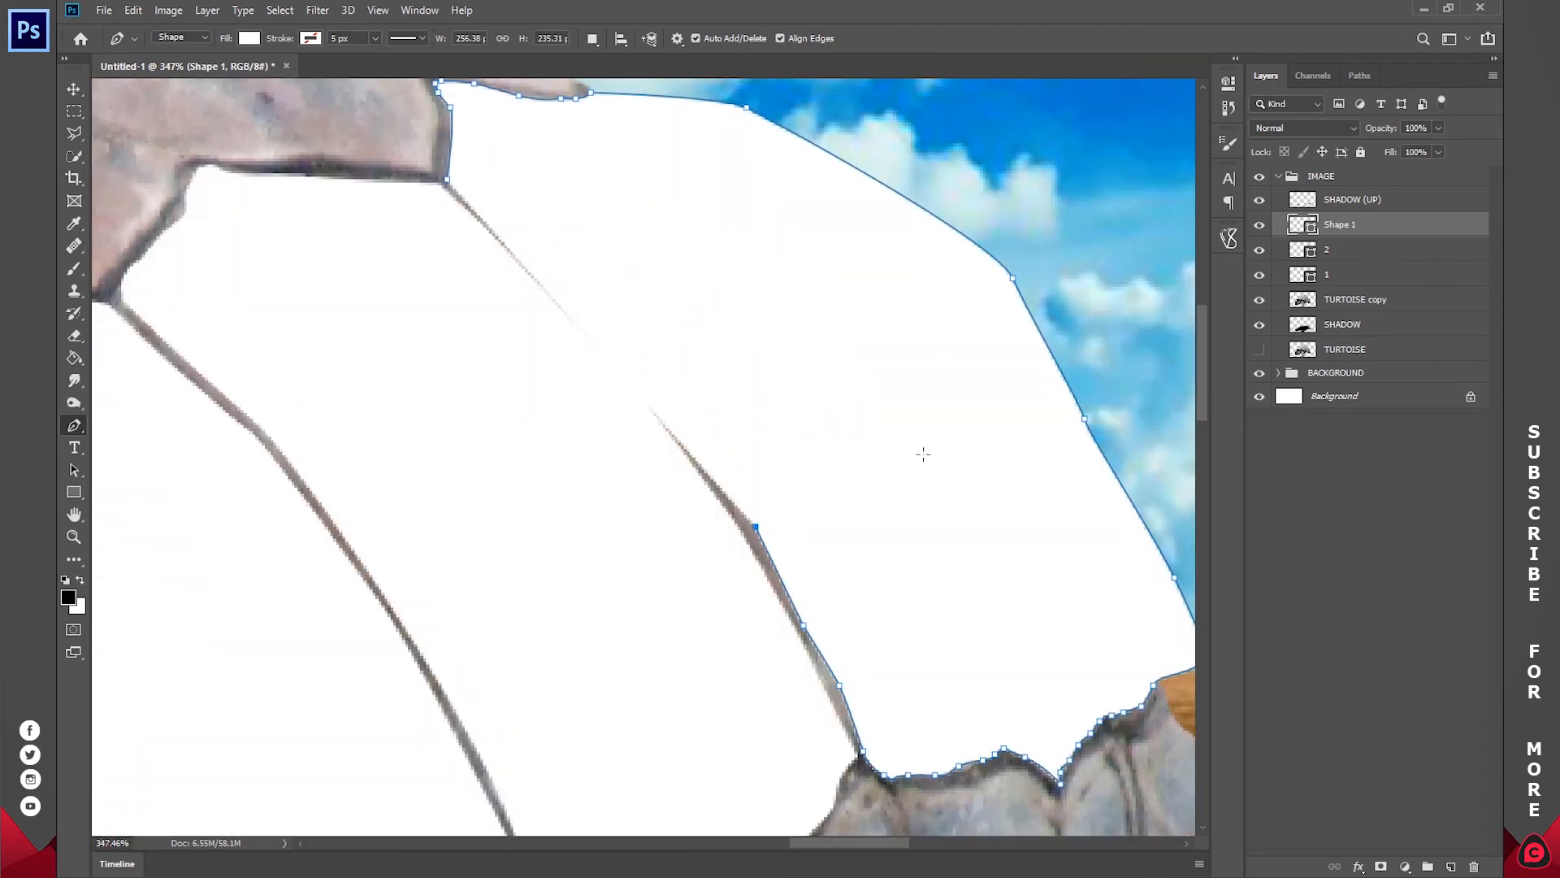
key("5")
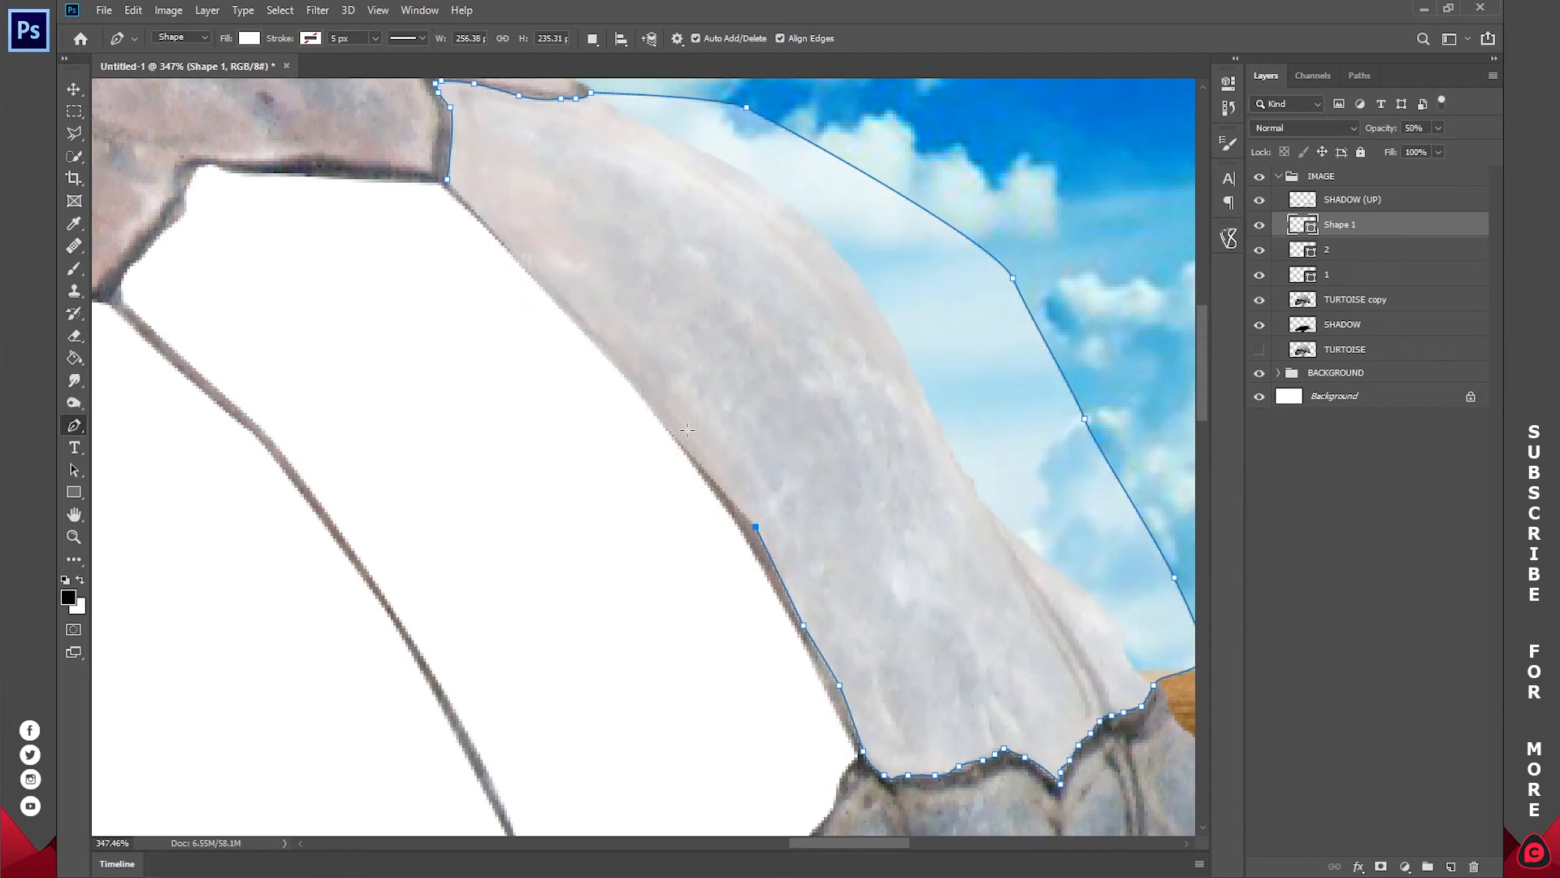
left_click(688, 430)
left_click(446, 180)
Step: Fit the whole image in view and set the third shape layer's opacity to 100%
key("z")
left_click(574, 38)
left_click_drag(1382, 130, 1493, 114)
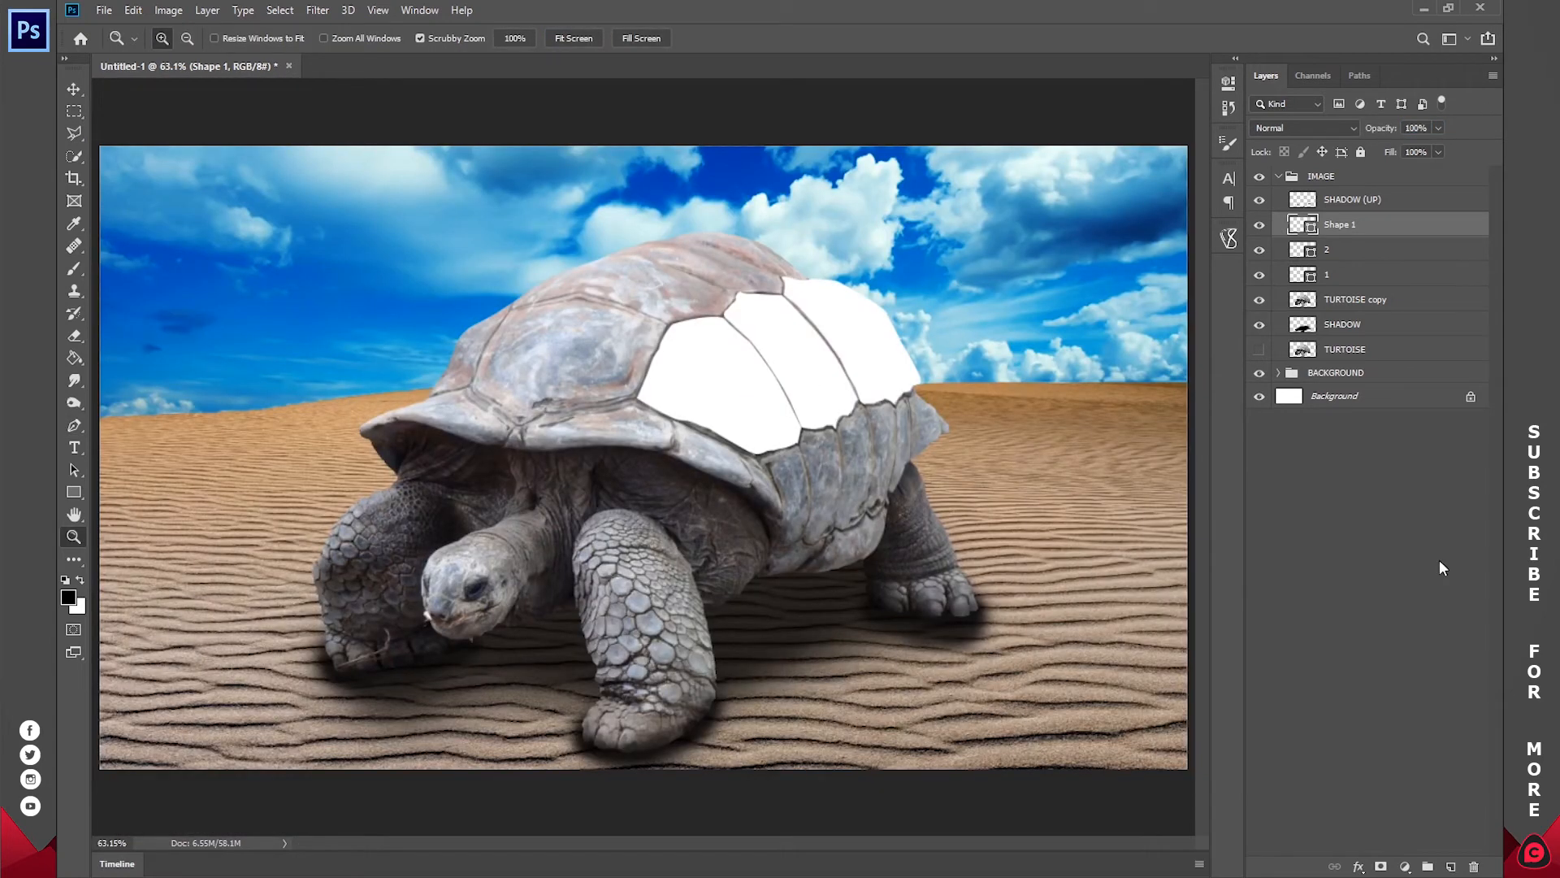
Step: Rename the newest shell plate shape layer to 3
double_click(1341, 225)
type("3")
key("Return")
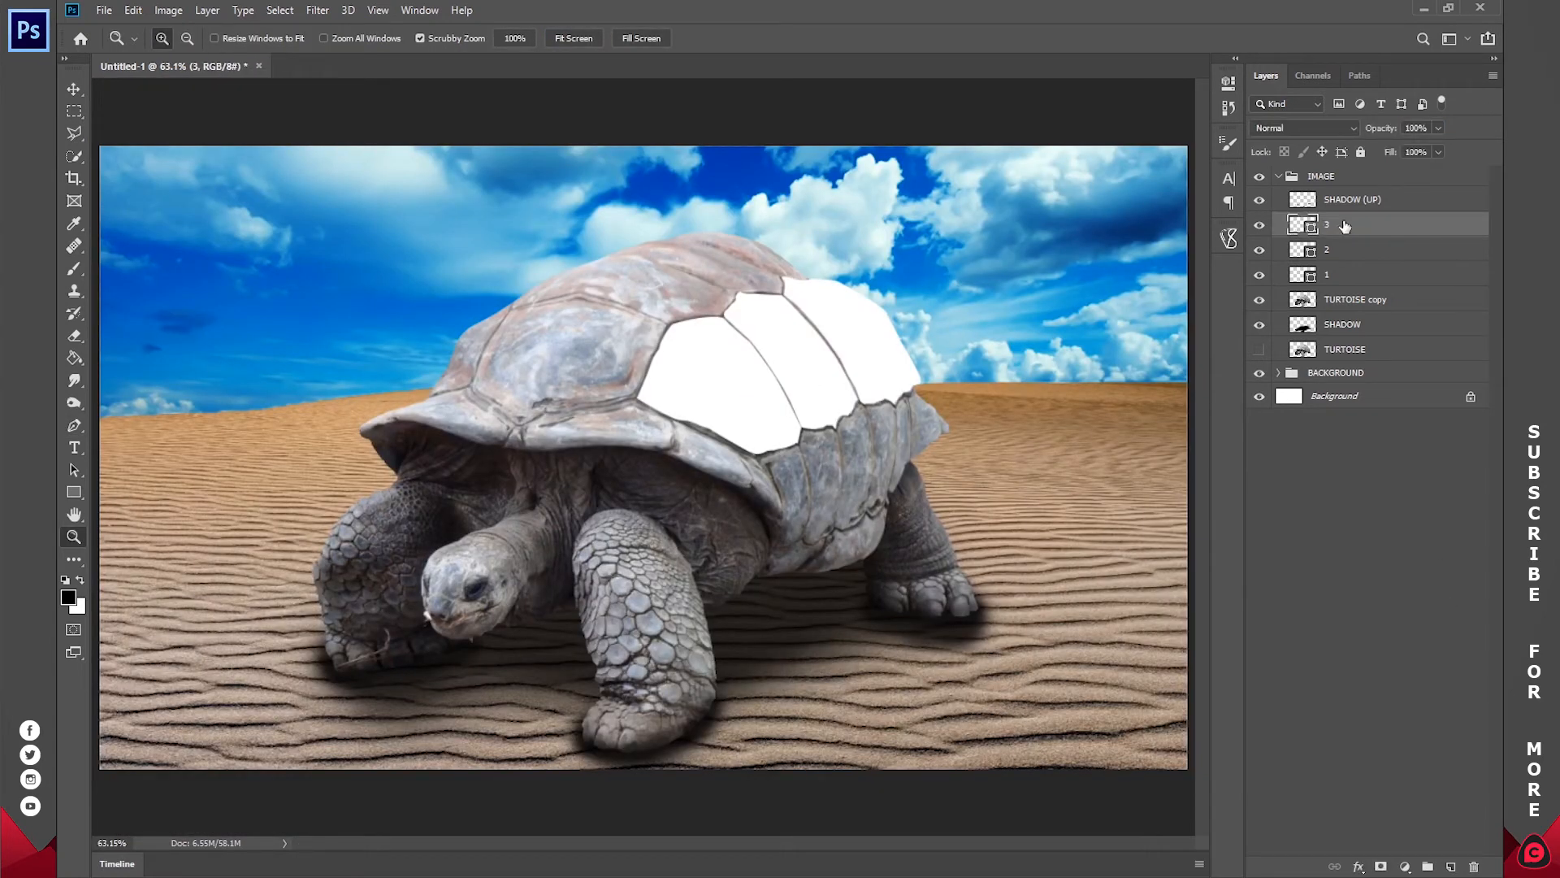
Step: Load the TURTOISE copy layer's outline as a selection and add it as a layer mask on shape layer 3
left_click(891, 304)
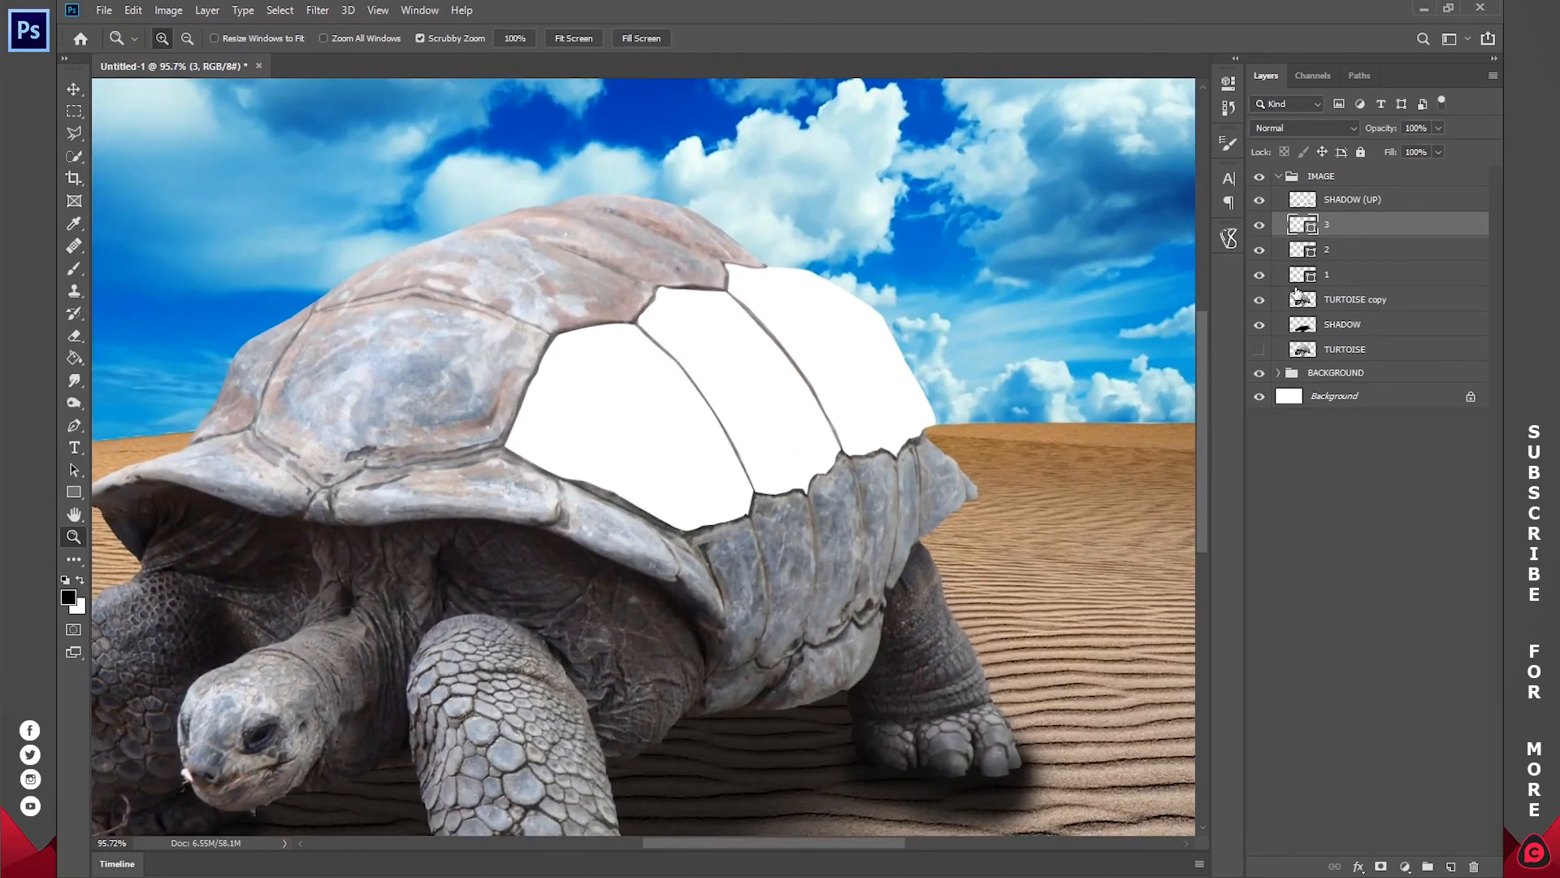
left_click(1259, 301)
left_click(1259, 301)
left_click(1303, 300, "ctrl")
left_click(1380, 866)
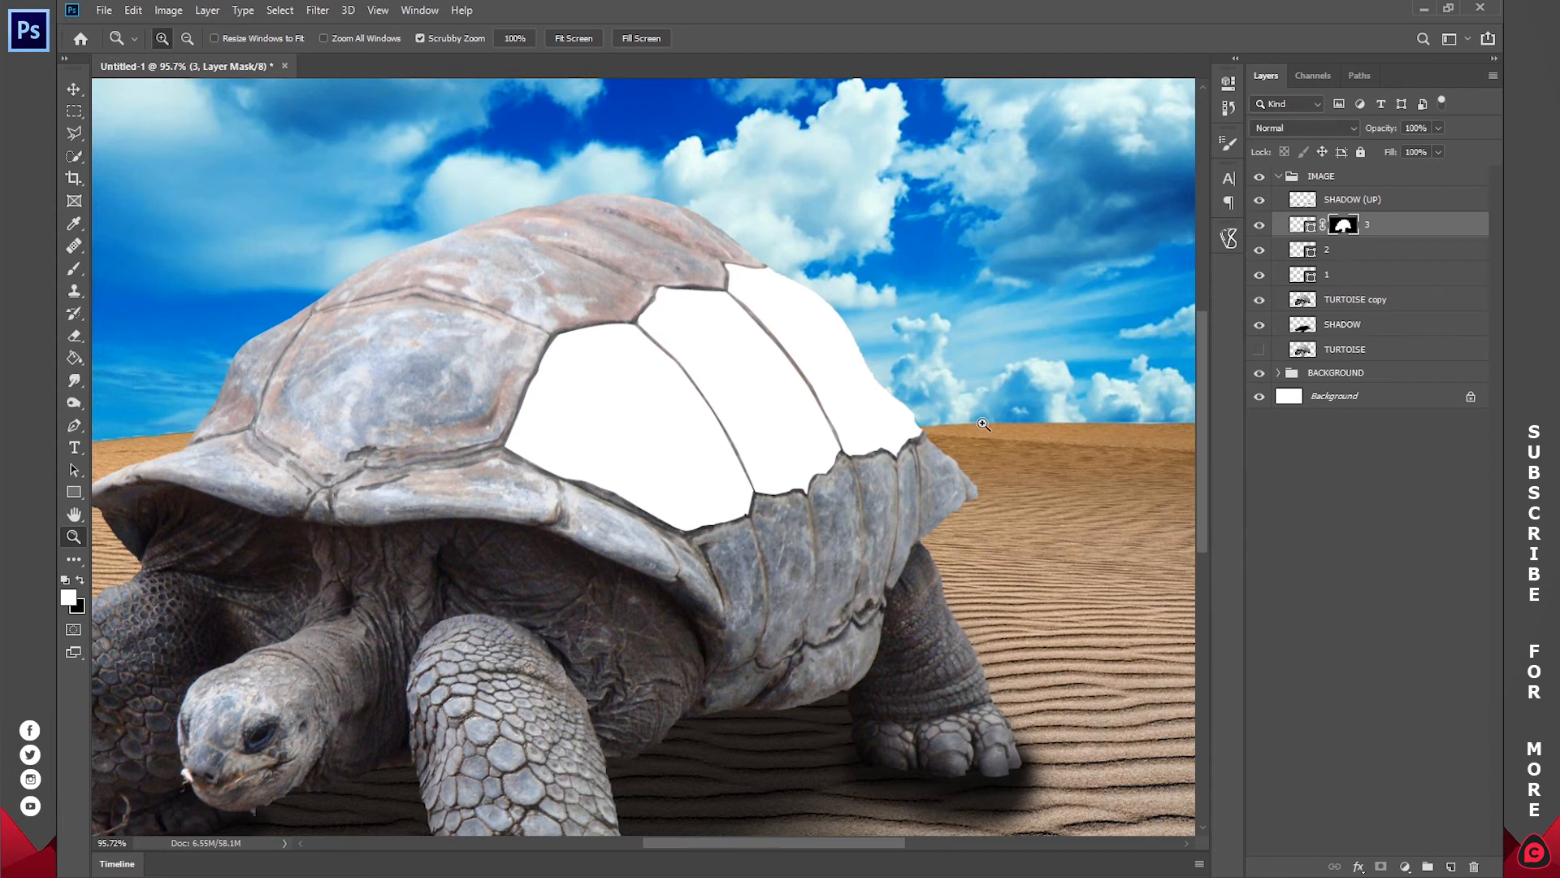
Step: Trace the large front shell plate with the Pen tool as a separate closed white shape
left_click_drag(347, 334, 410, 324)
left_click_drag(569, 339, 724, 430)
left_click(1303, 225)
key("p")
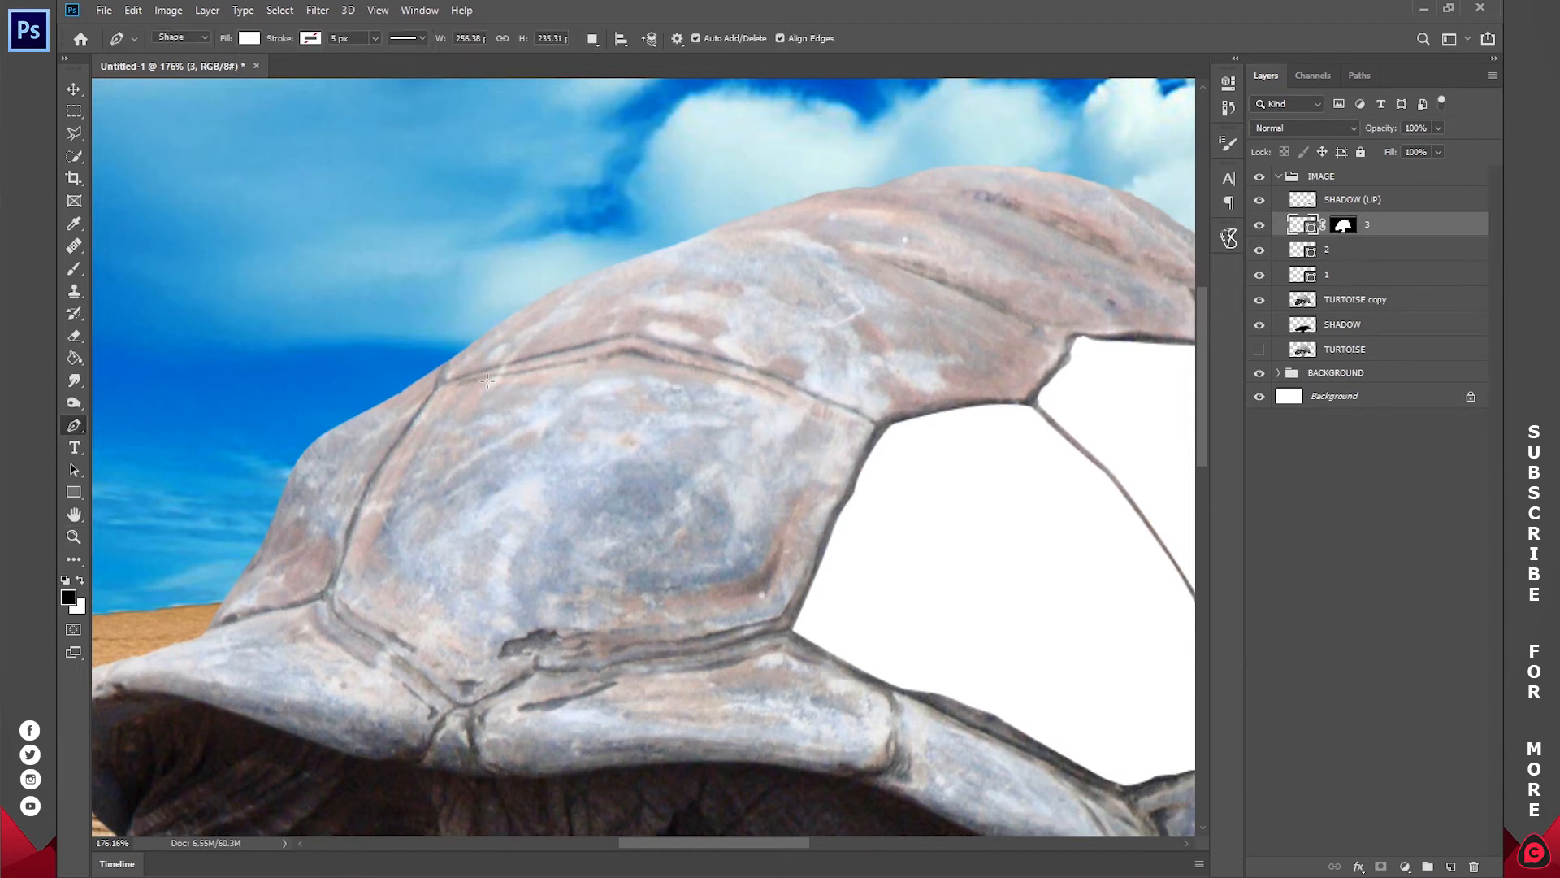
left_click(439, 390)
left_click(623, 351)
left_click(834, 423)
left_click(754, 604)
left_click(467, 692)
left_click(341, 603)
left_click(390, 475)
left_click(411, 436)
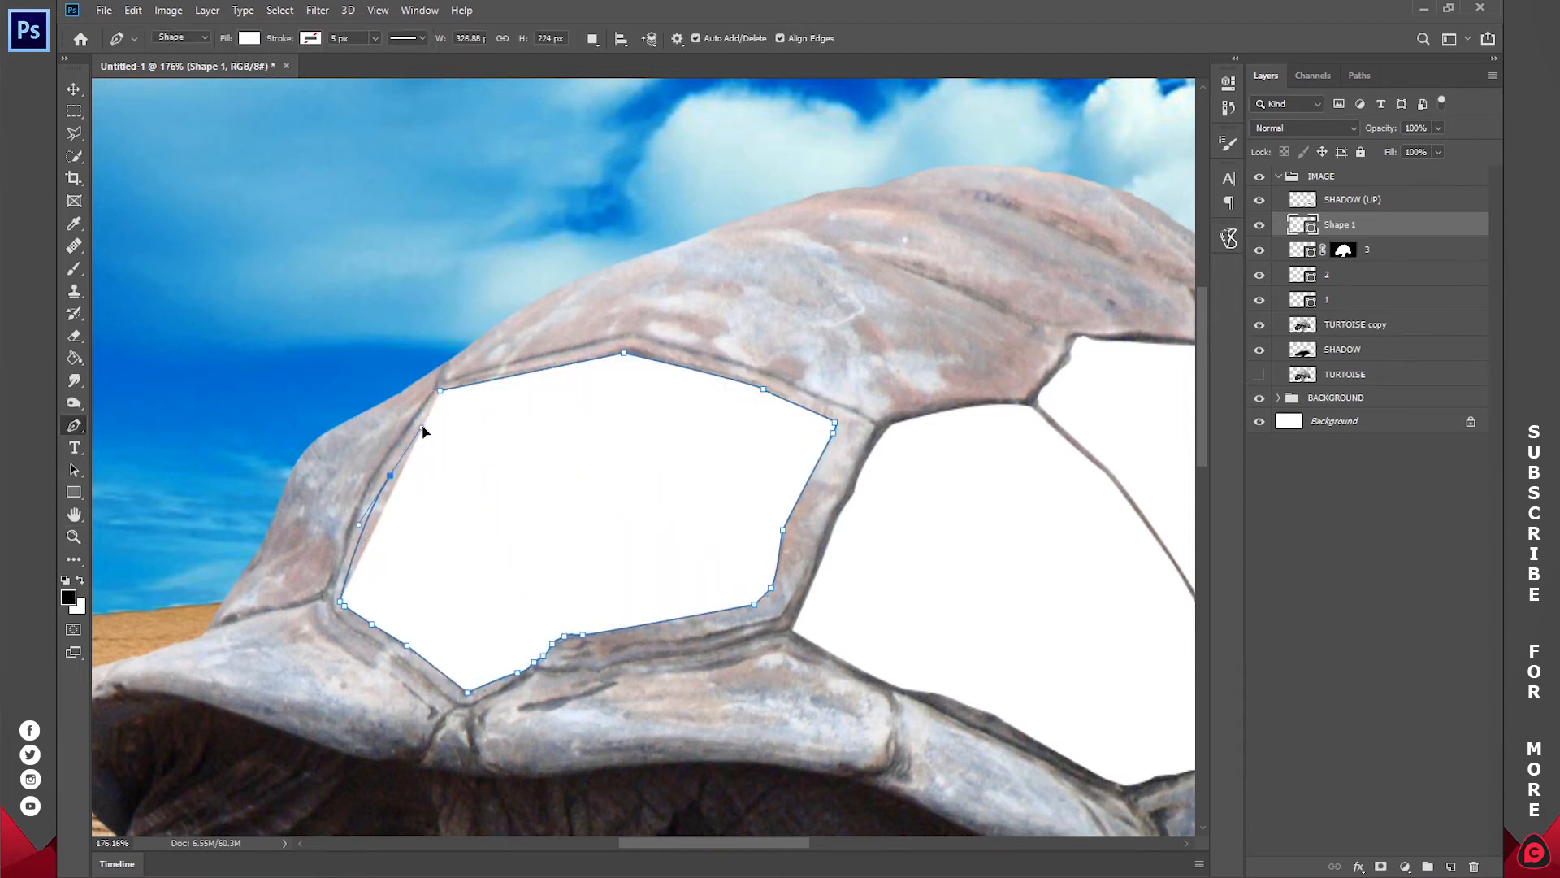
left_click(440, 391)
Step: Trace the shell plate above the front plate as a new closed white shape, overshooting the shell's outer edge
left_click_drag(650, 390, 446, 516)
left_click(237, 507)
left_click(425, 458)
left_click(665, 542)
left_click_drag(817, 523, 894, 542)
left_click(852, 486)
left_click(859, 471)
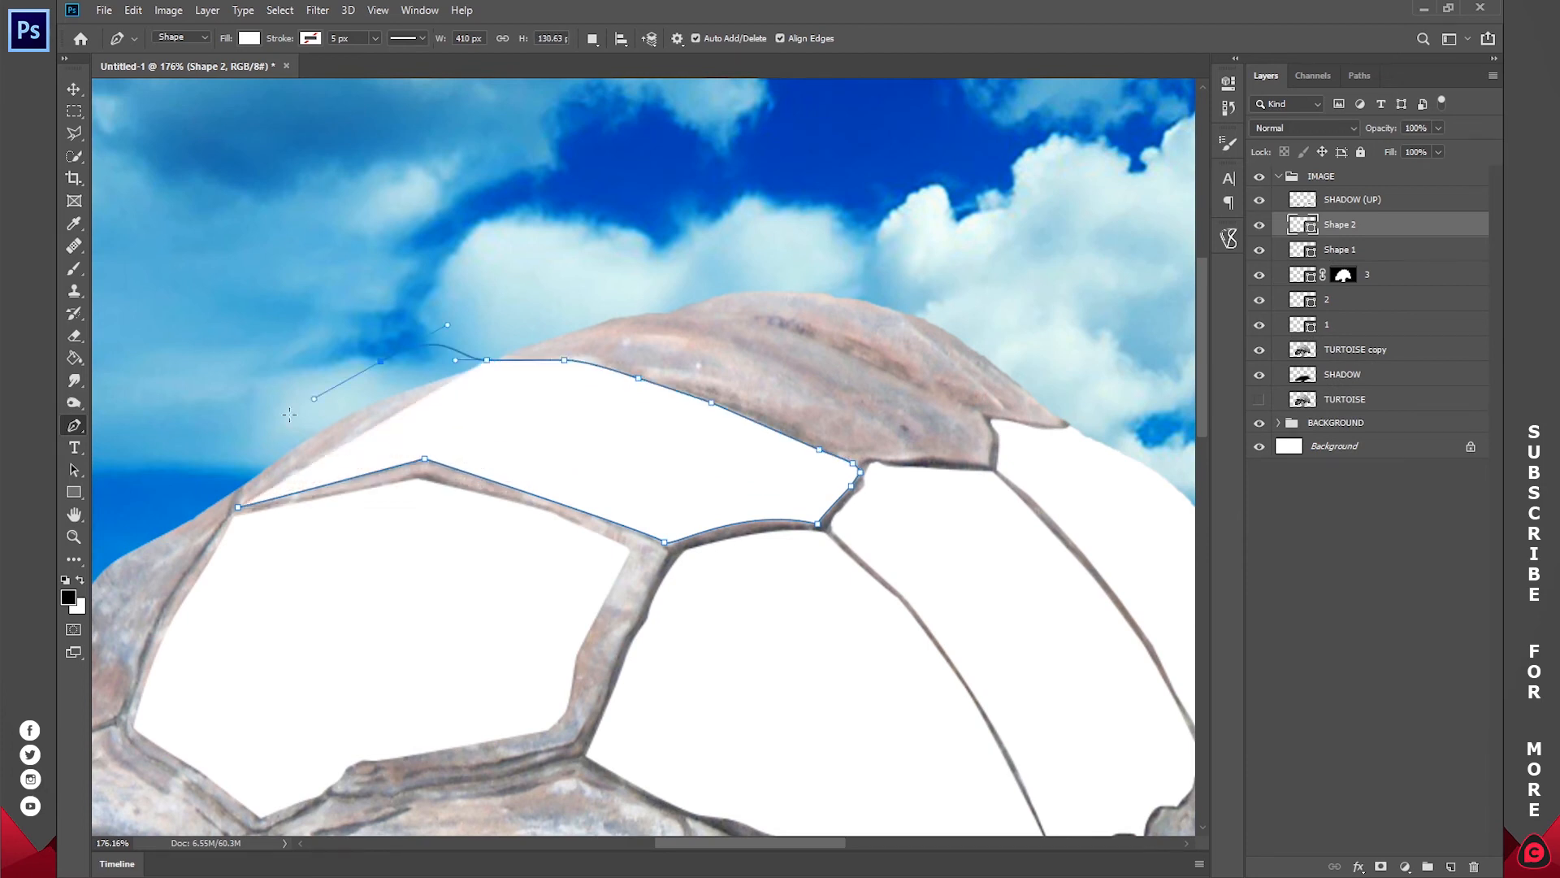
left_click_drag(427, 344, 389, 366)
left_click(307, 381)
left_click(237, 507)
Step: Trace the two remaining plates along the shell's upper ridge as separate white shapes
left_click_drag(561, 390, 448, 498)
left_click(398, 462)
left_click(489, 469)
left_click(749, 563)
left_click(878, 572)
left_click(687, 440)
left_click(806, 486)
left_click(568, 414)
Step: Copy layer 3's mask onto the three upper plate shape layers
key("z")
left_click_drag(1343, 325, 1345, 225)
mouse_move(1343, 324)
left_mouse_down()
mouse_move(1344, 250)
mouse_move(1344, 275)
left_mouse_up()
Step: Rename the four unnamed plate shape layers 4, 5, 6 and 7, in ascending stack order
double_click(1345, 300)
type("4")
double_click(1380, 275)
type("5")
double_click(1380, 249)
type("6")
double_click(1380, 225)
type("7")
Step: Trace the narrow plate at the shell's front edge as a new closed white shape
left_click(1368, 727)
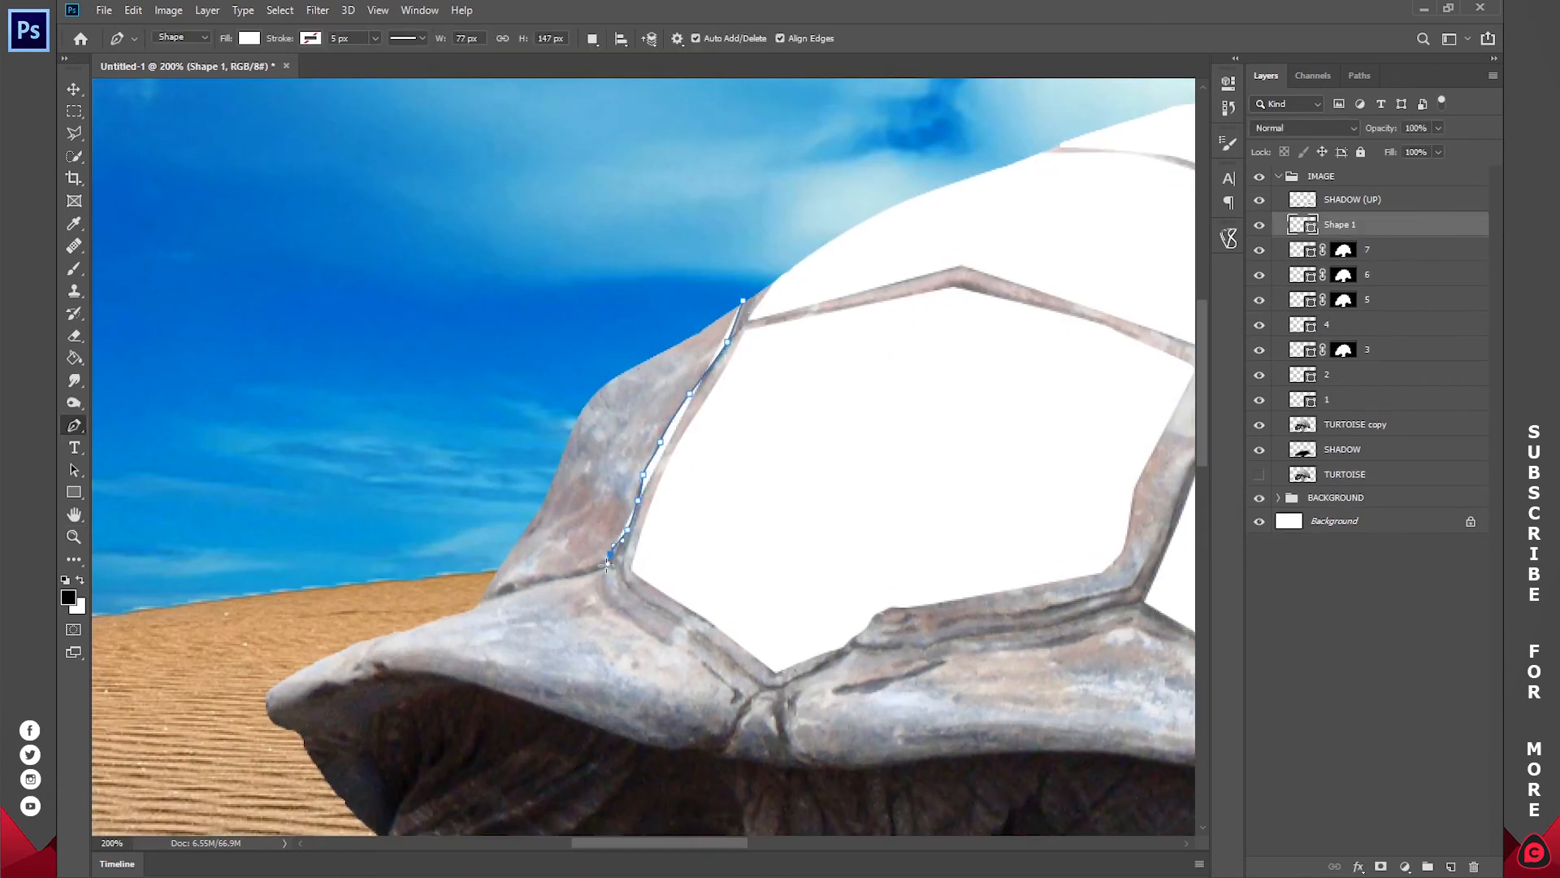
left_click(607, 564)
left_click(742, 302)
Step: Fit the image in view, copy layer 7's mask onto the front-edge plate shape and rename that layer 8
key("z")
left_click(568, 40)
left_click_drag(1343, 251, 1344, 225)
double_click(1377, 225)
type("8")
Step: Group the shape layers 1 through 8
left_click(1367, 400)
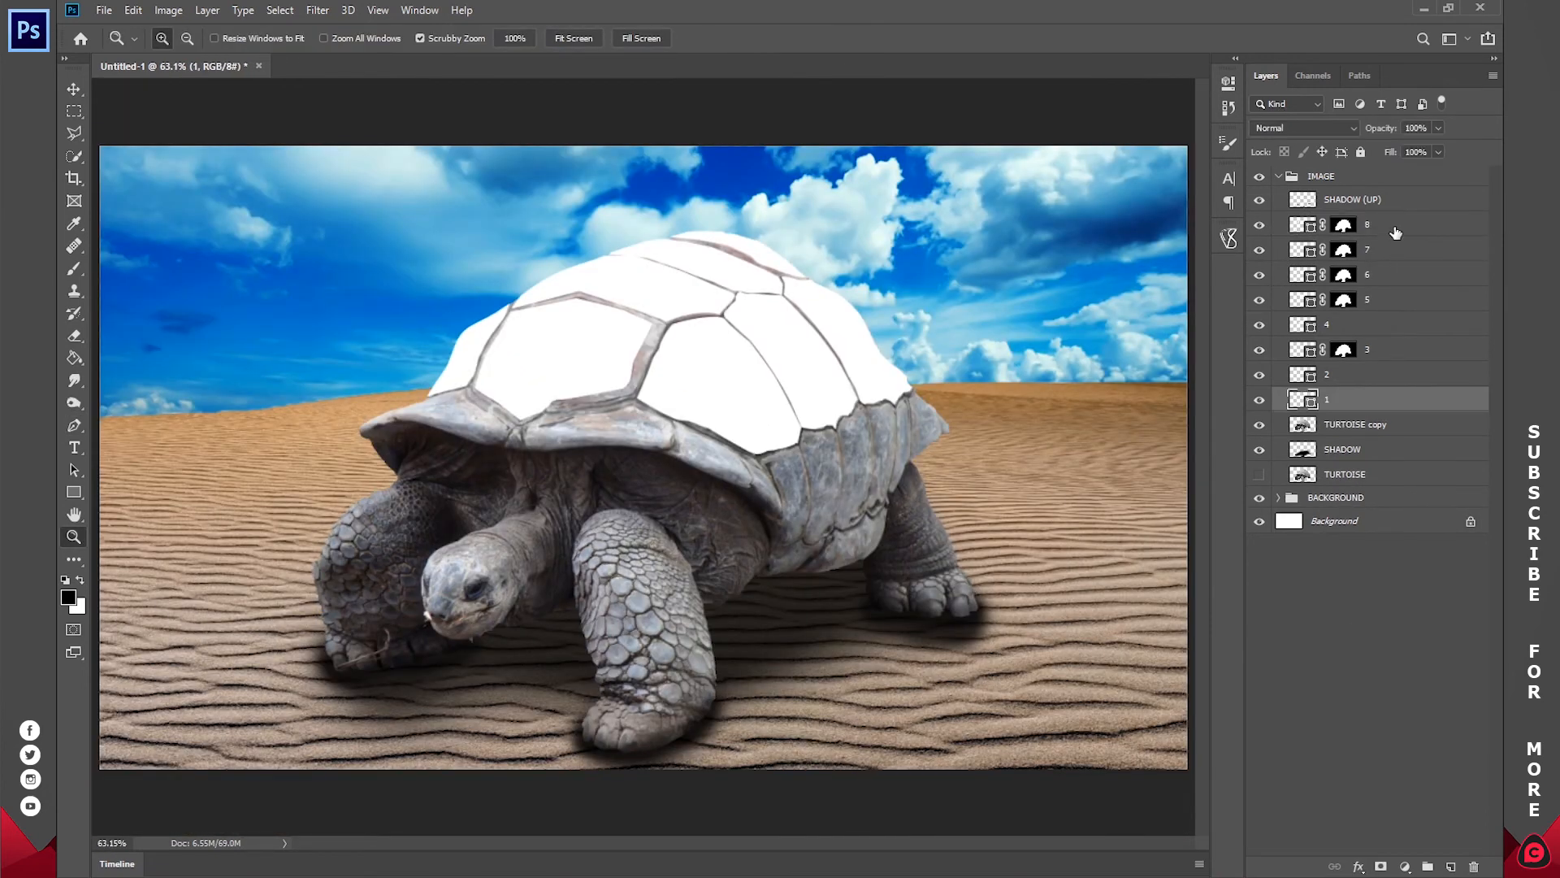
left_click(1395, 230, "shift")
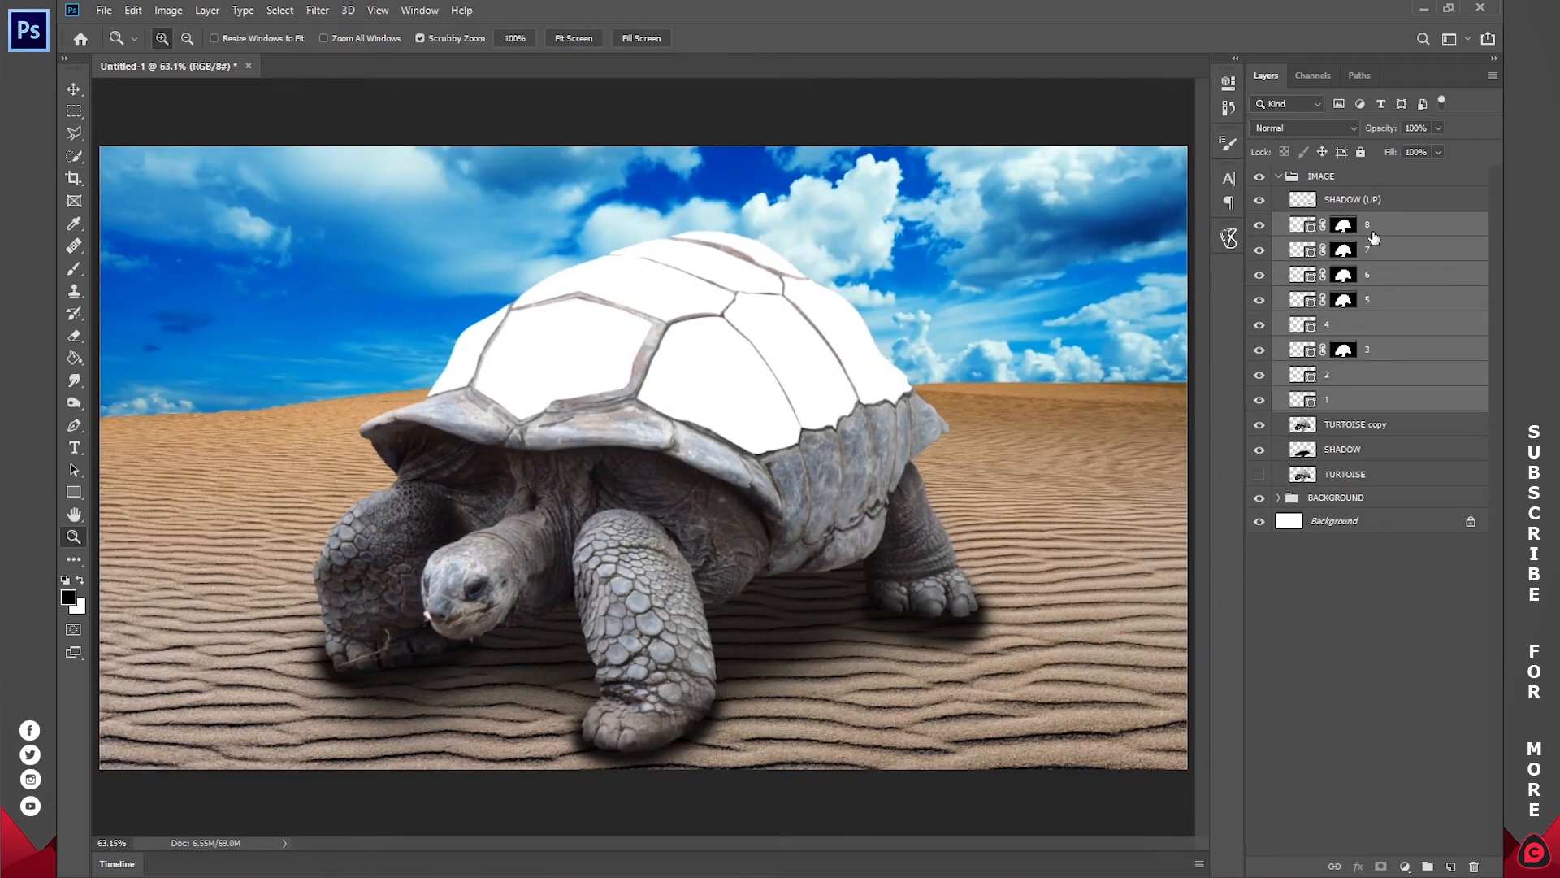
key("ctrl+g")
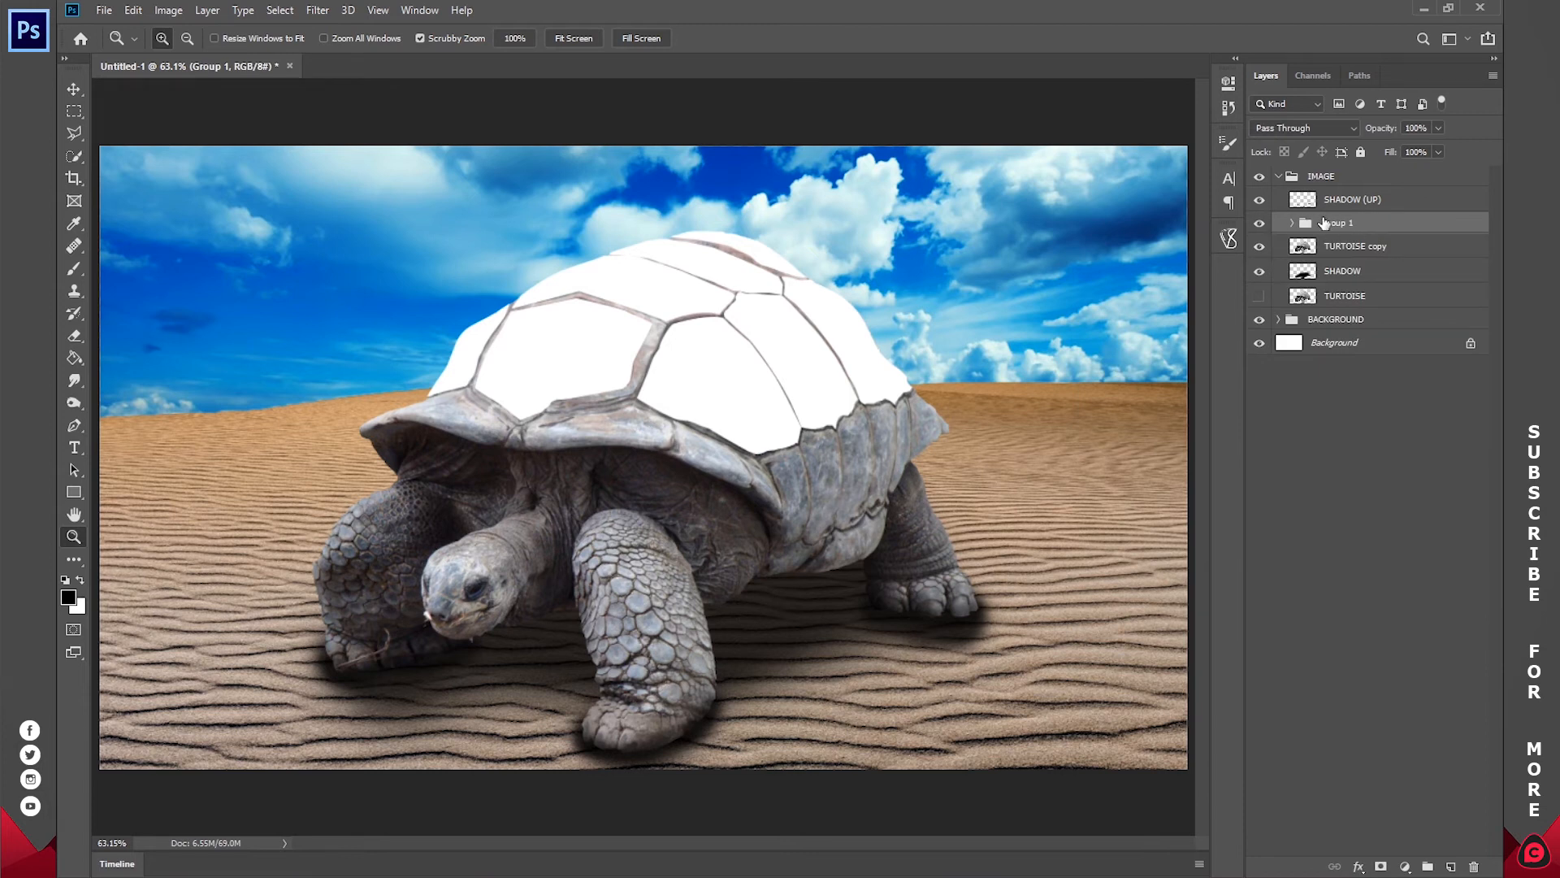
Step: Duplicate the plate group, hide the original, rename the copy SHAPES and merge it into a single layer
key("ctrl+j")
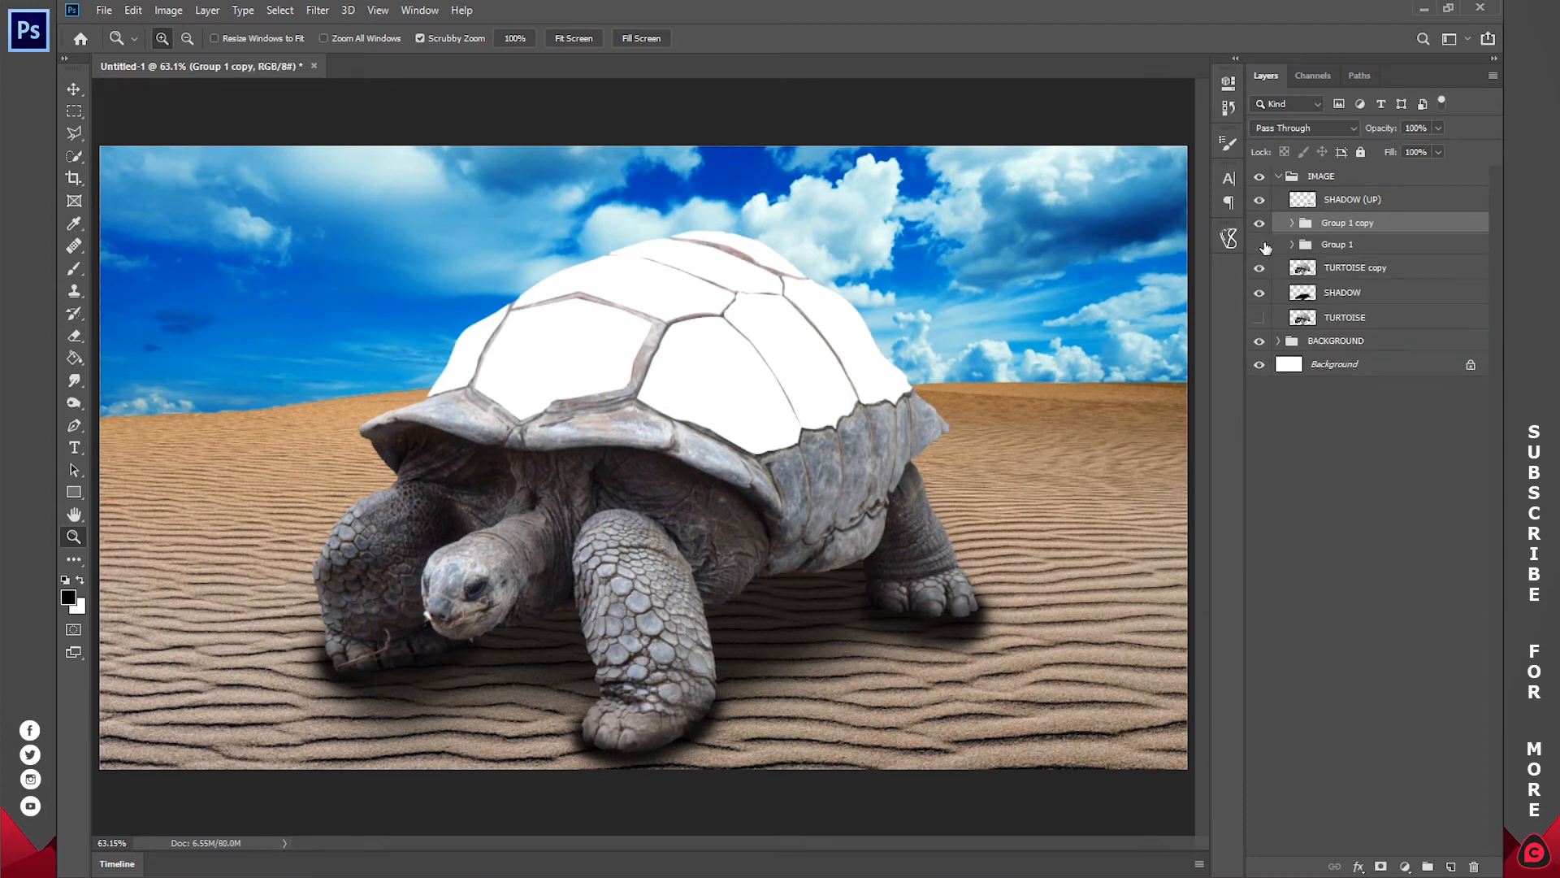
double_click(1346, 224)
type("SHAPES")
key("Return")
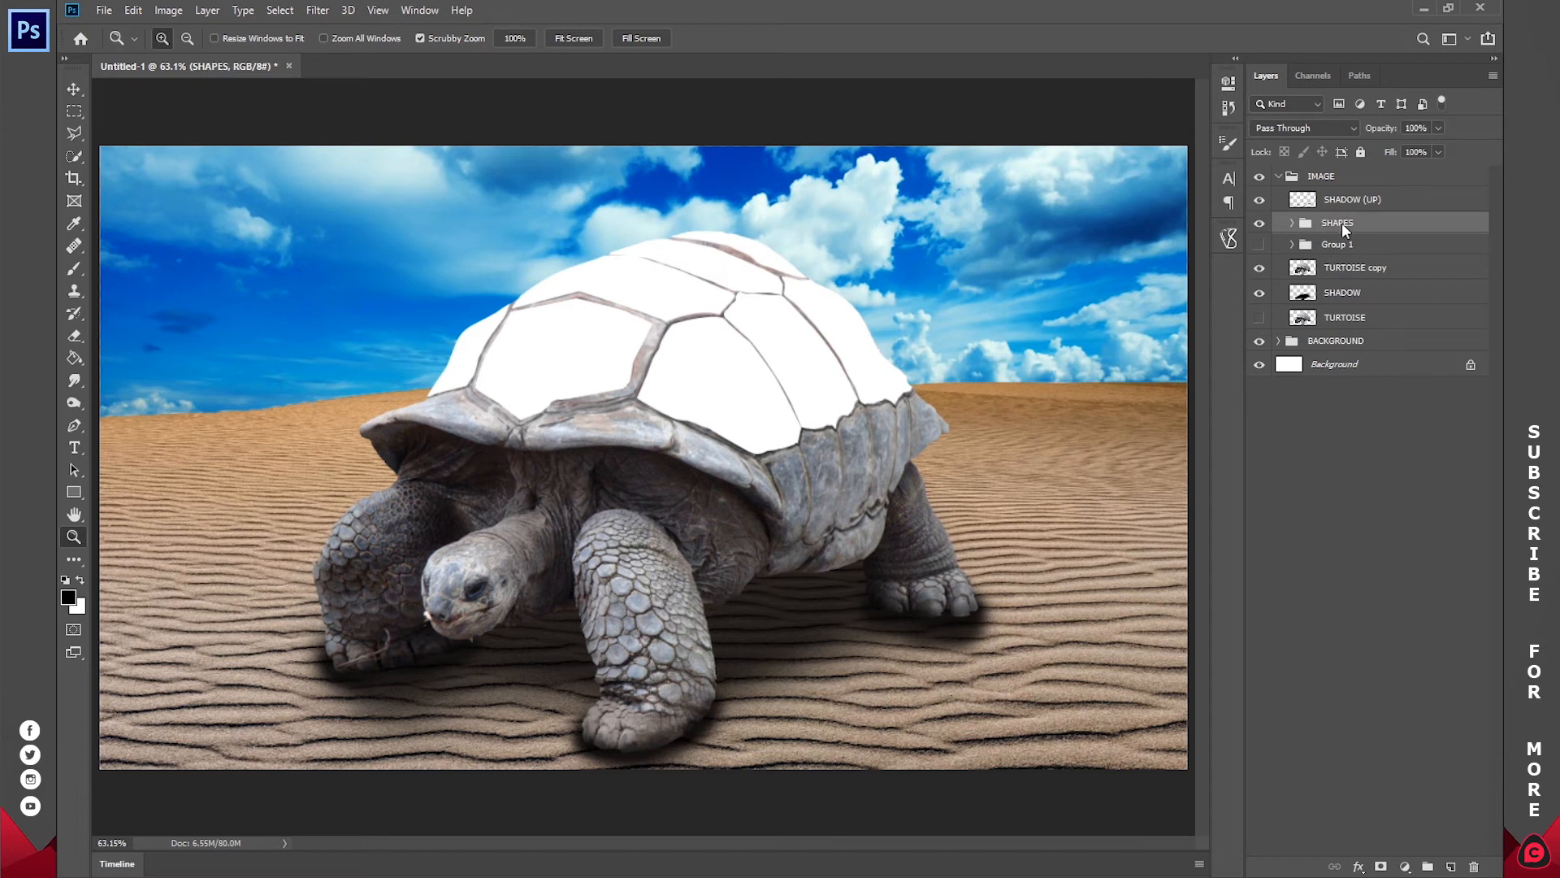
right_click(1345, 230)
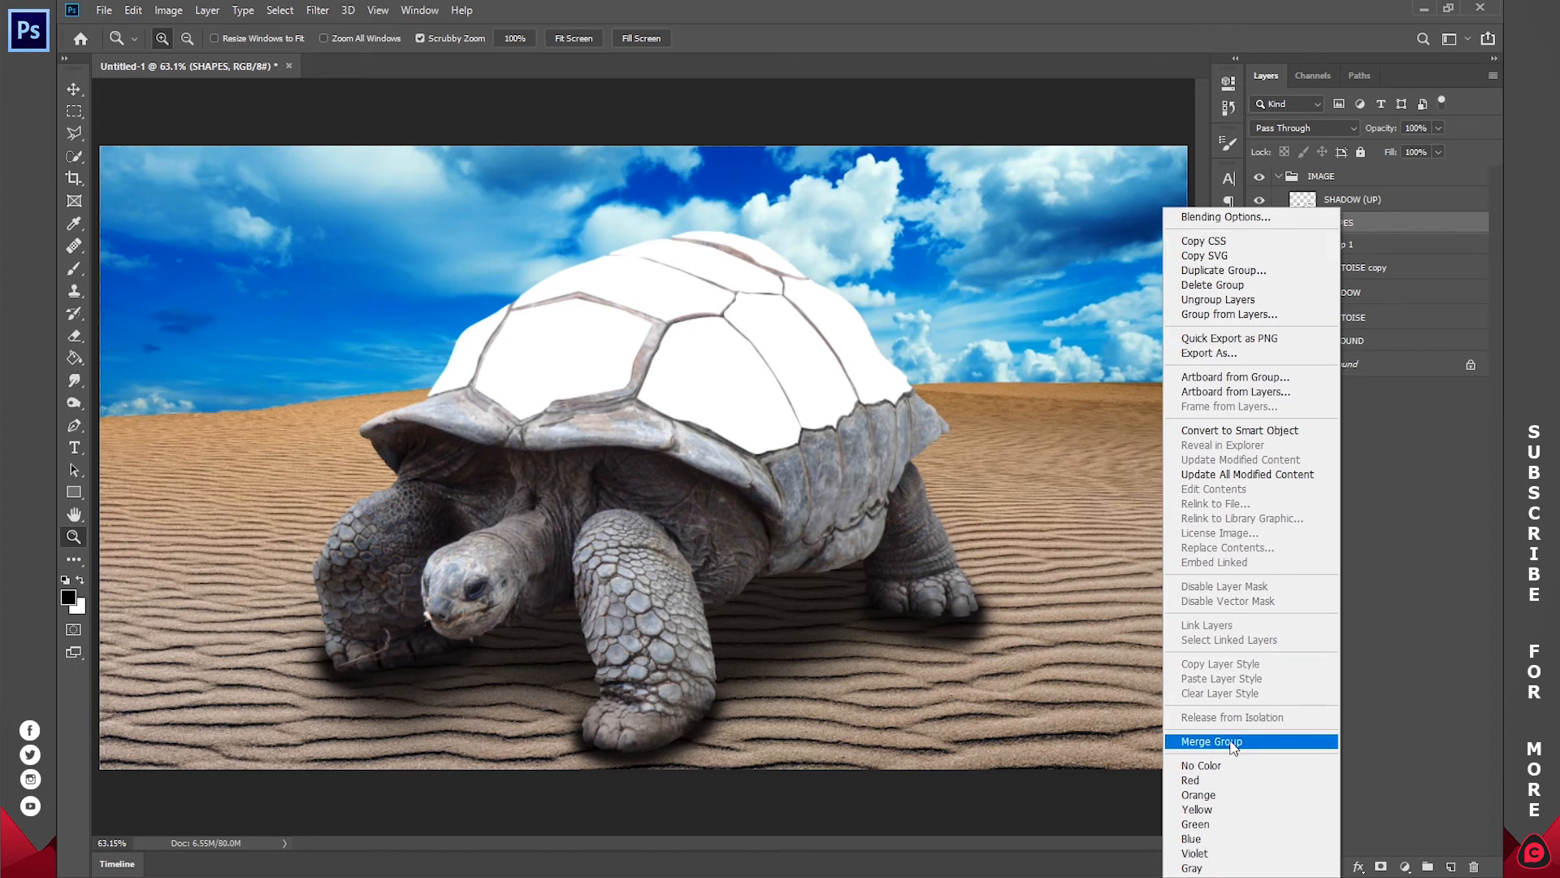
left_click(1233, 742)
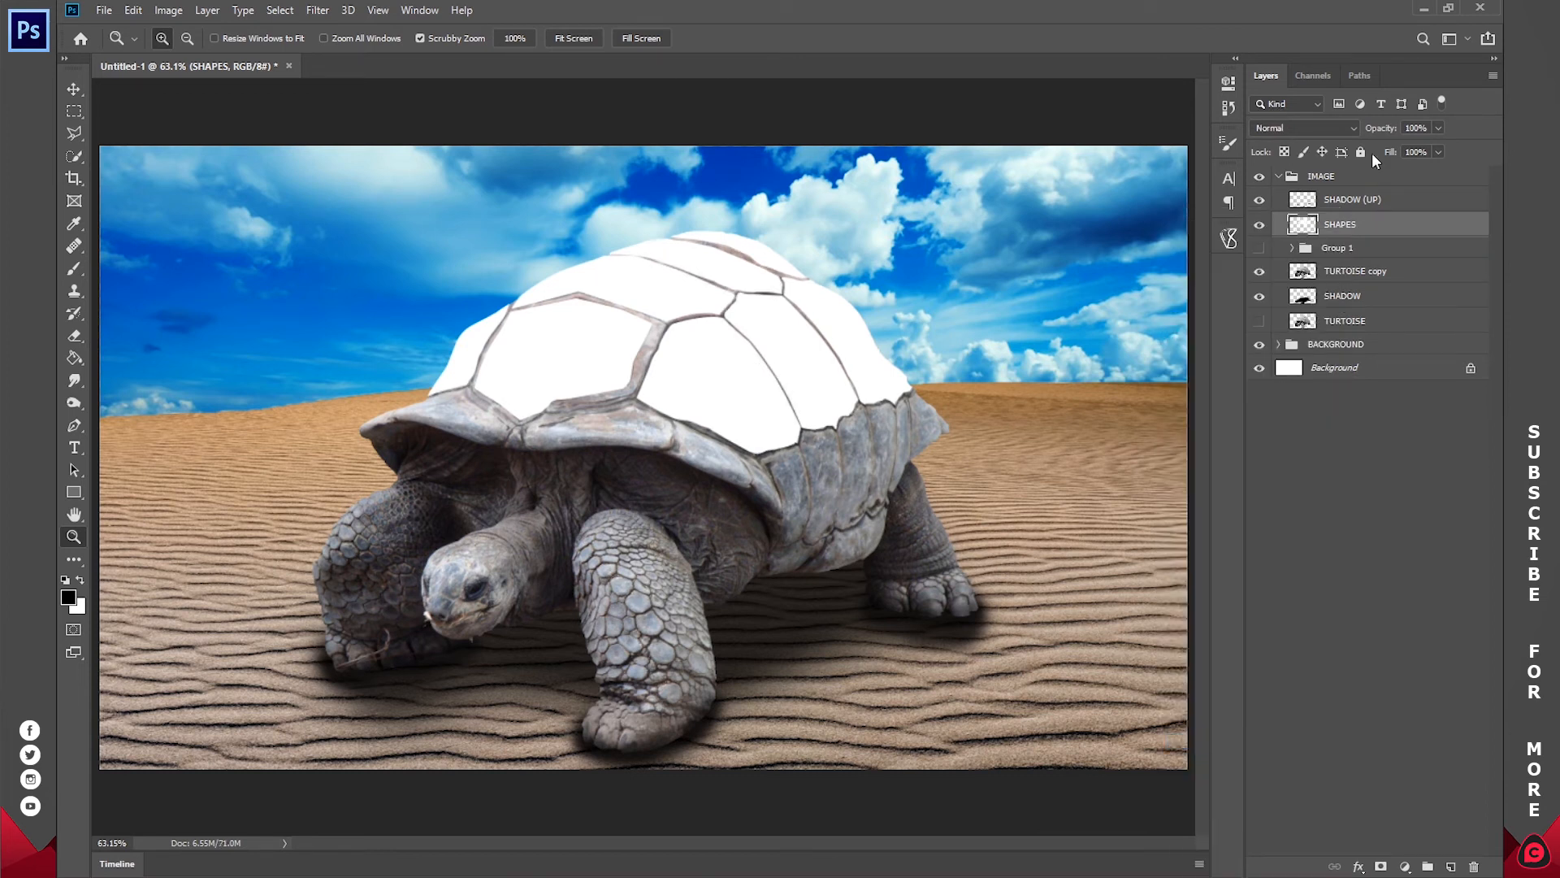
Step: Compare the merged SHAPES layer with the separate shapes in Group 1 by toggling their visibility, leaving only SHAPES shown
left_click(1260, 225)
left_click(1260, 226)
left_click(1260, 226)
left_click(1260, 226)
left_click(1258, 226)
left_click(1258, 226)
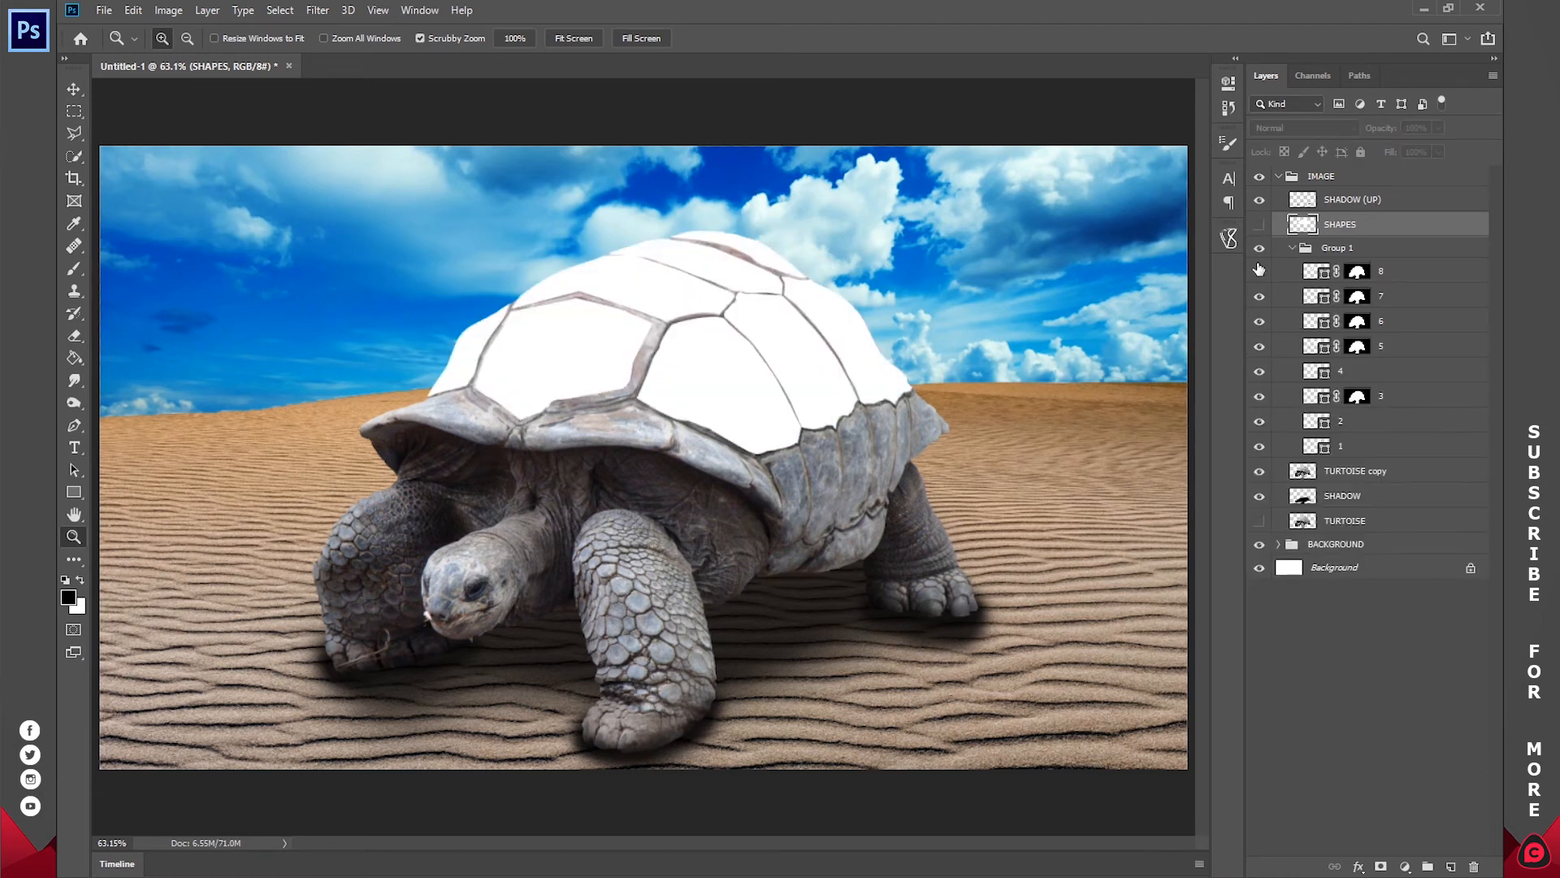
left_click(1258, 271)
left_click(1258, 347)
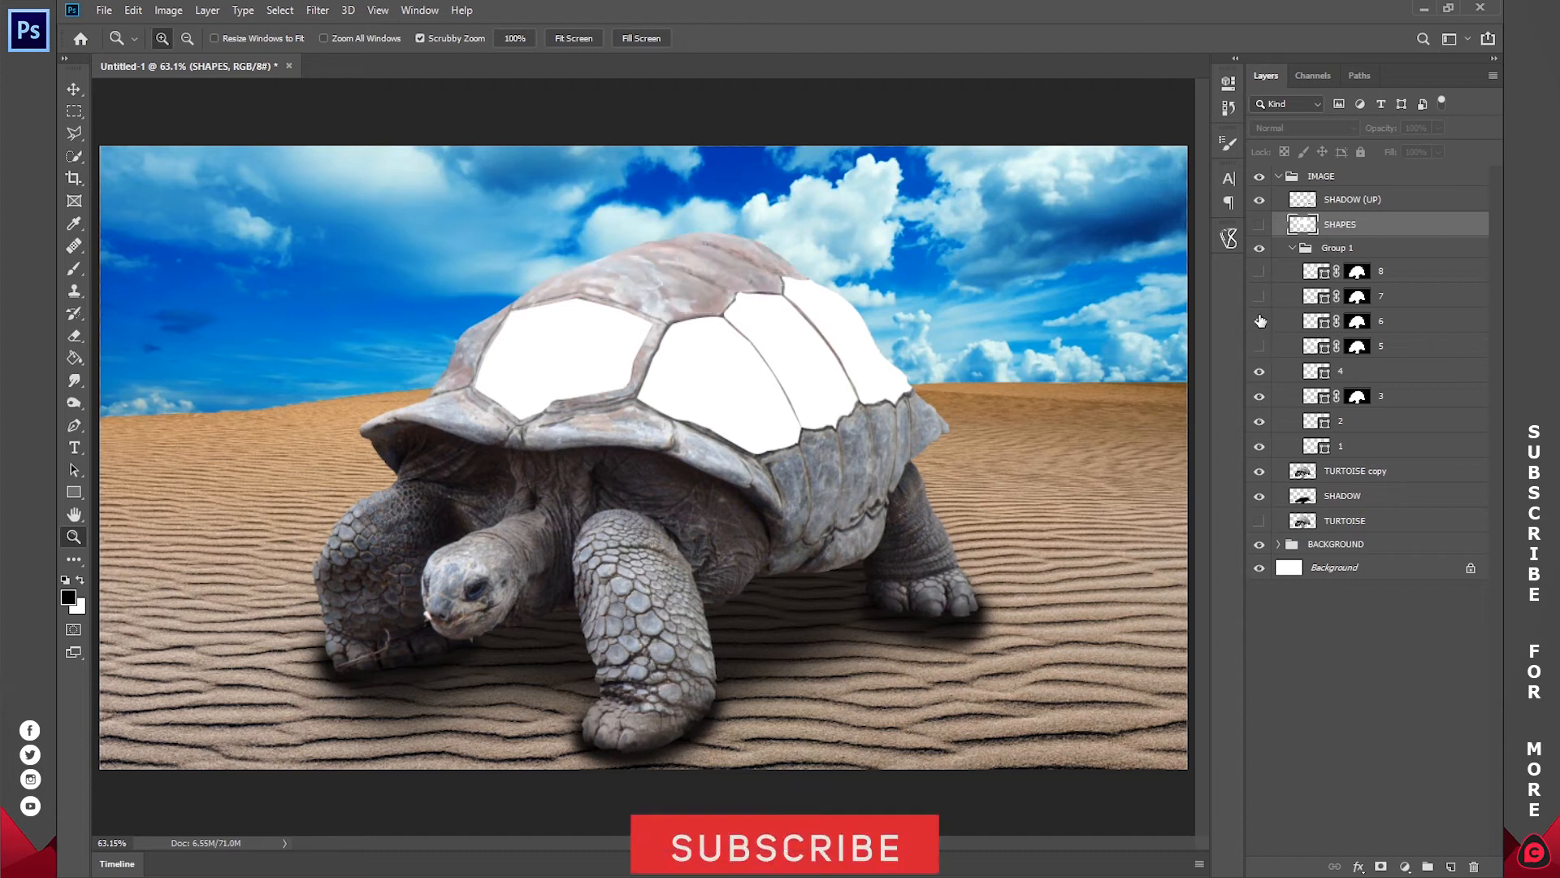
left_click(1259, 319)
left_click(1259, 345)
left_click(1258, 272)
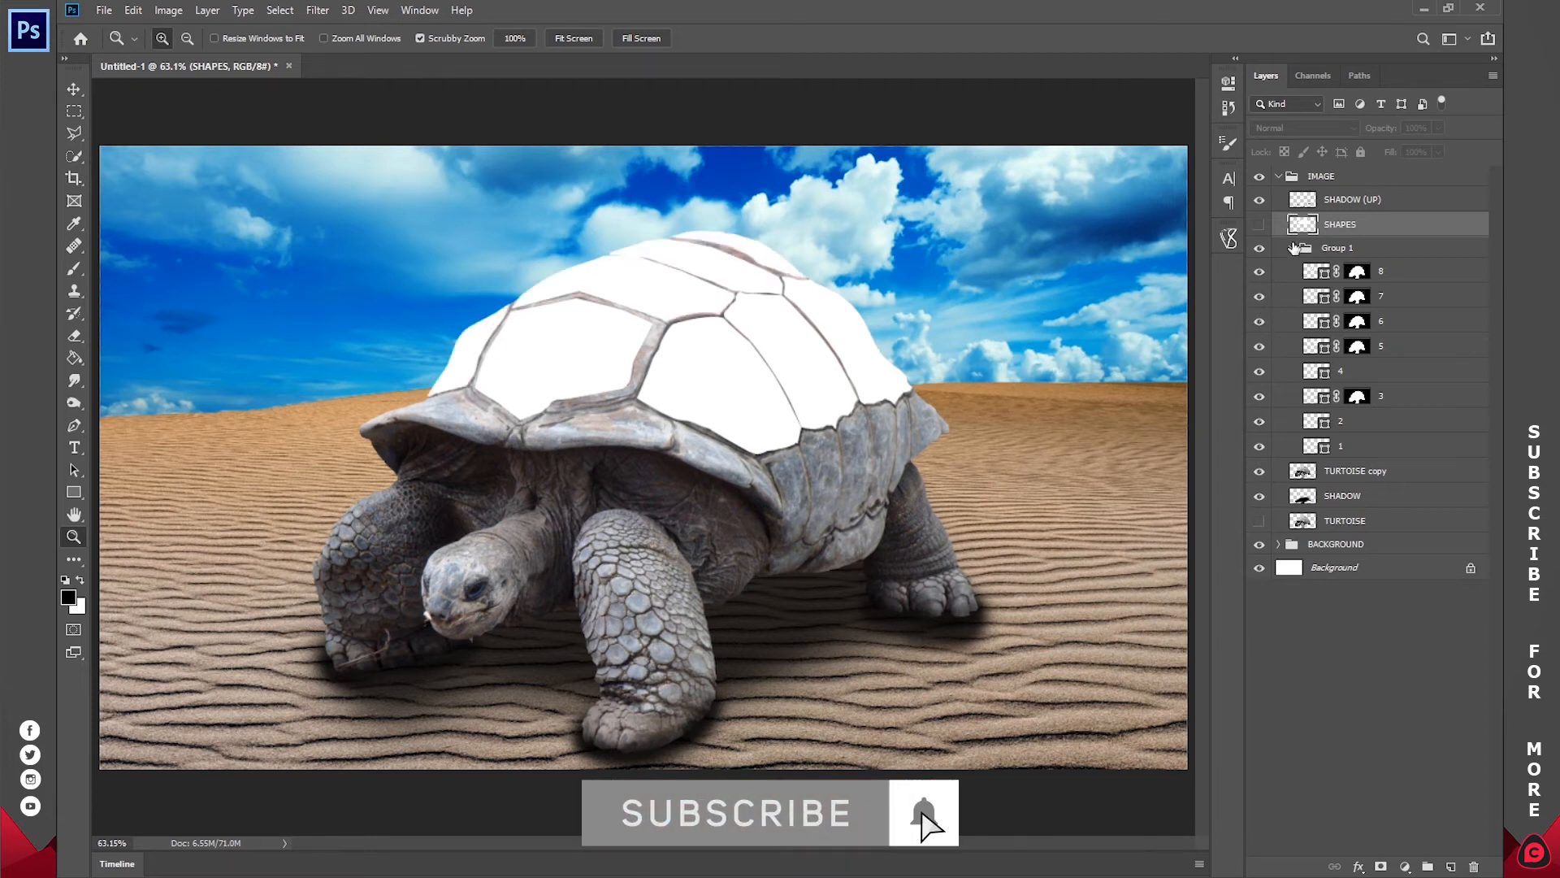
left_click(1292, 248)
left_click(1259, 248)
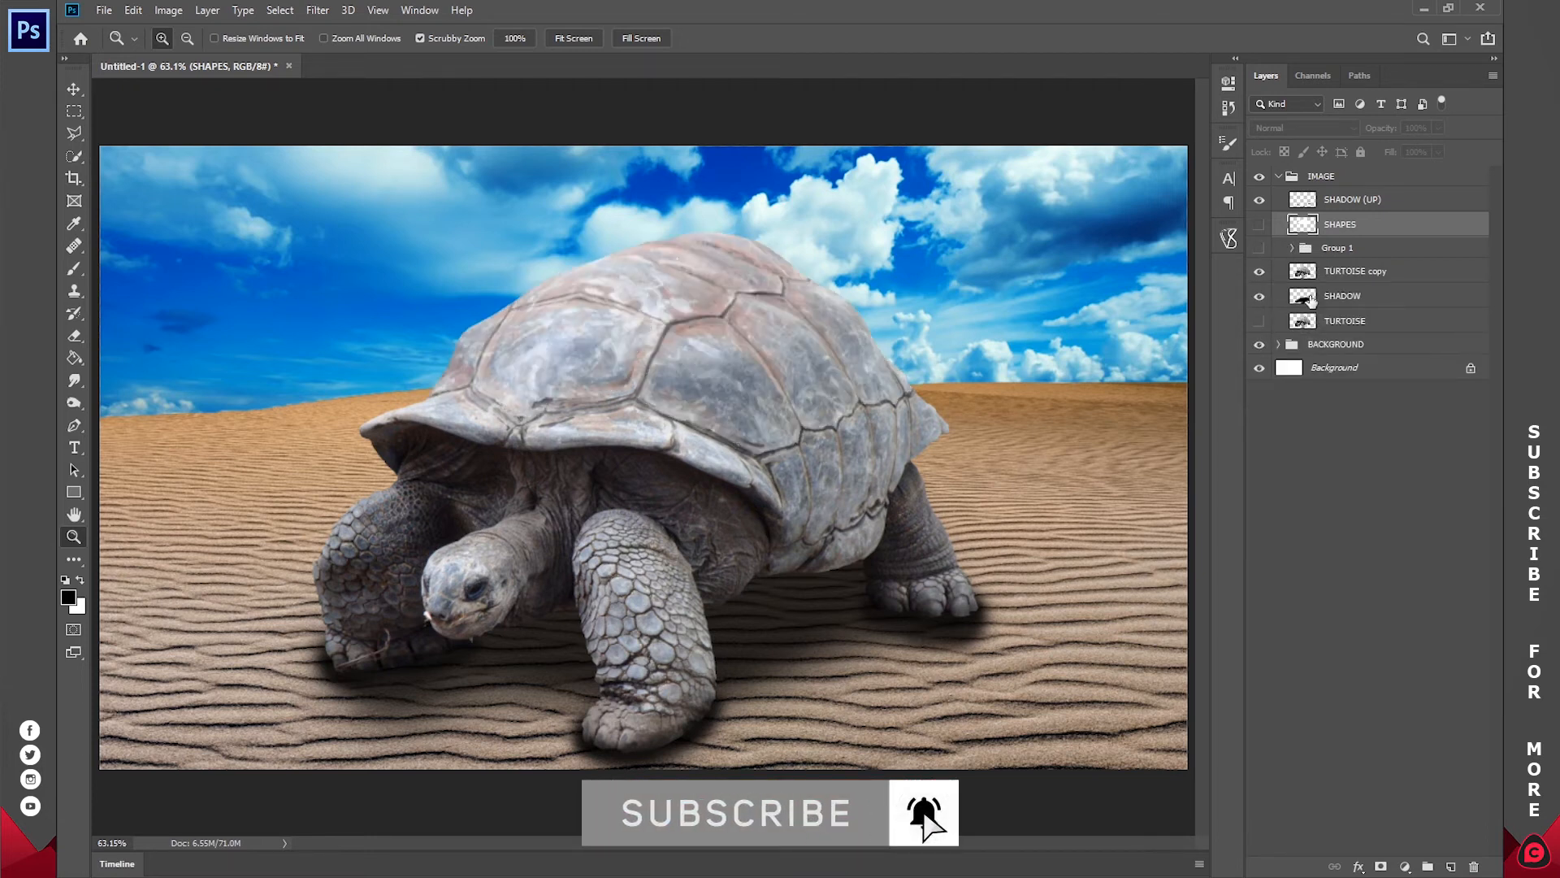
left_click(1258, 224)
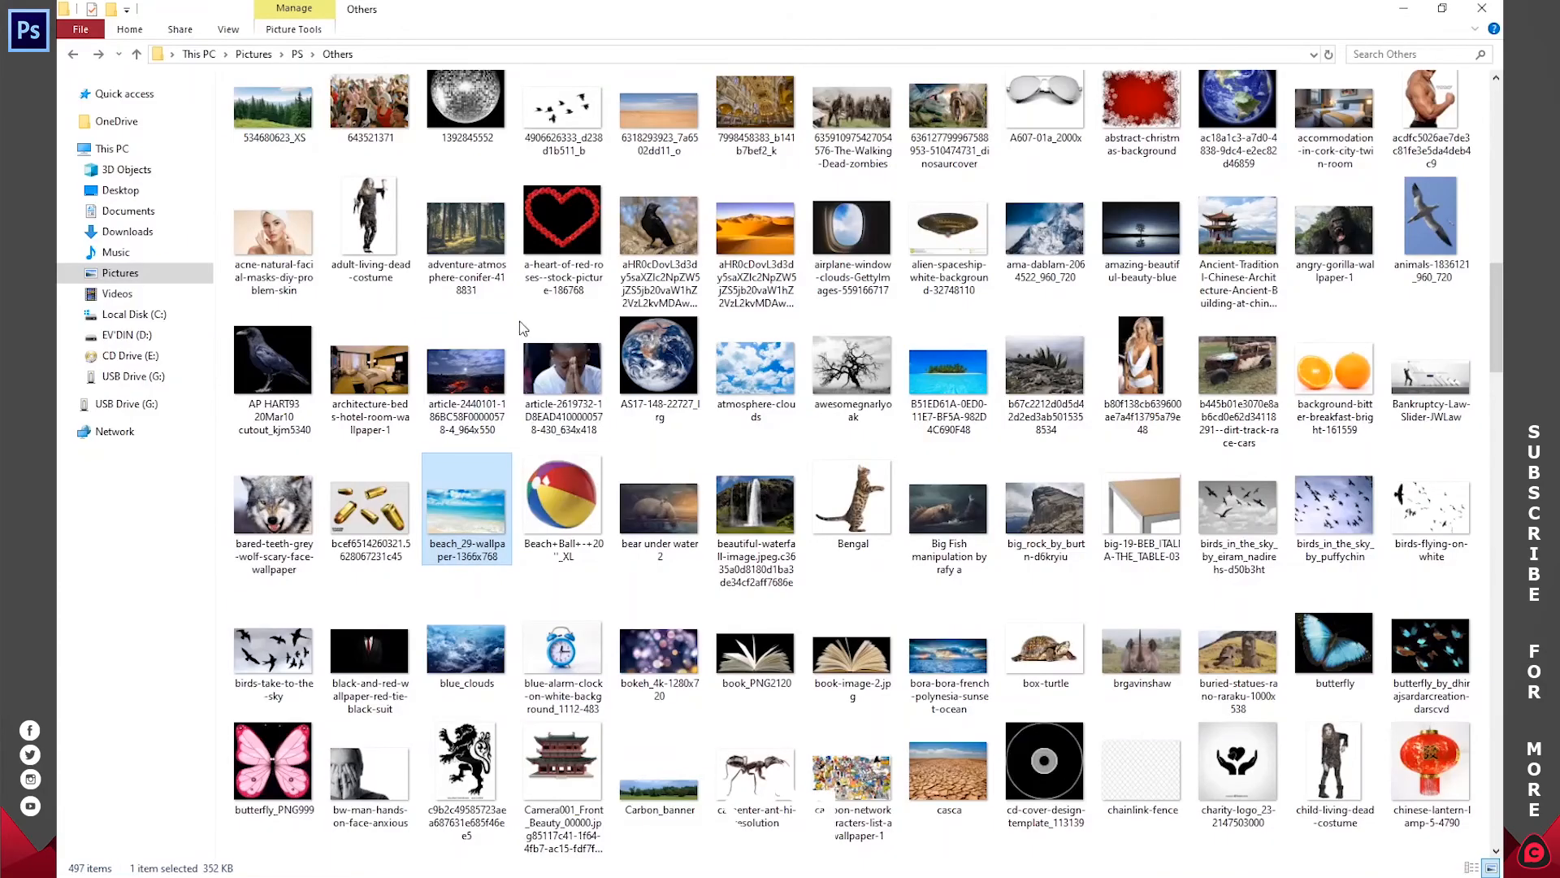
Step: Place the _96487972_sea image from the Desktop folder into the document at 62.50% scale
left_click(99, 54)
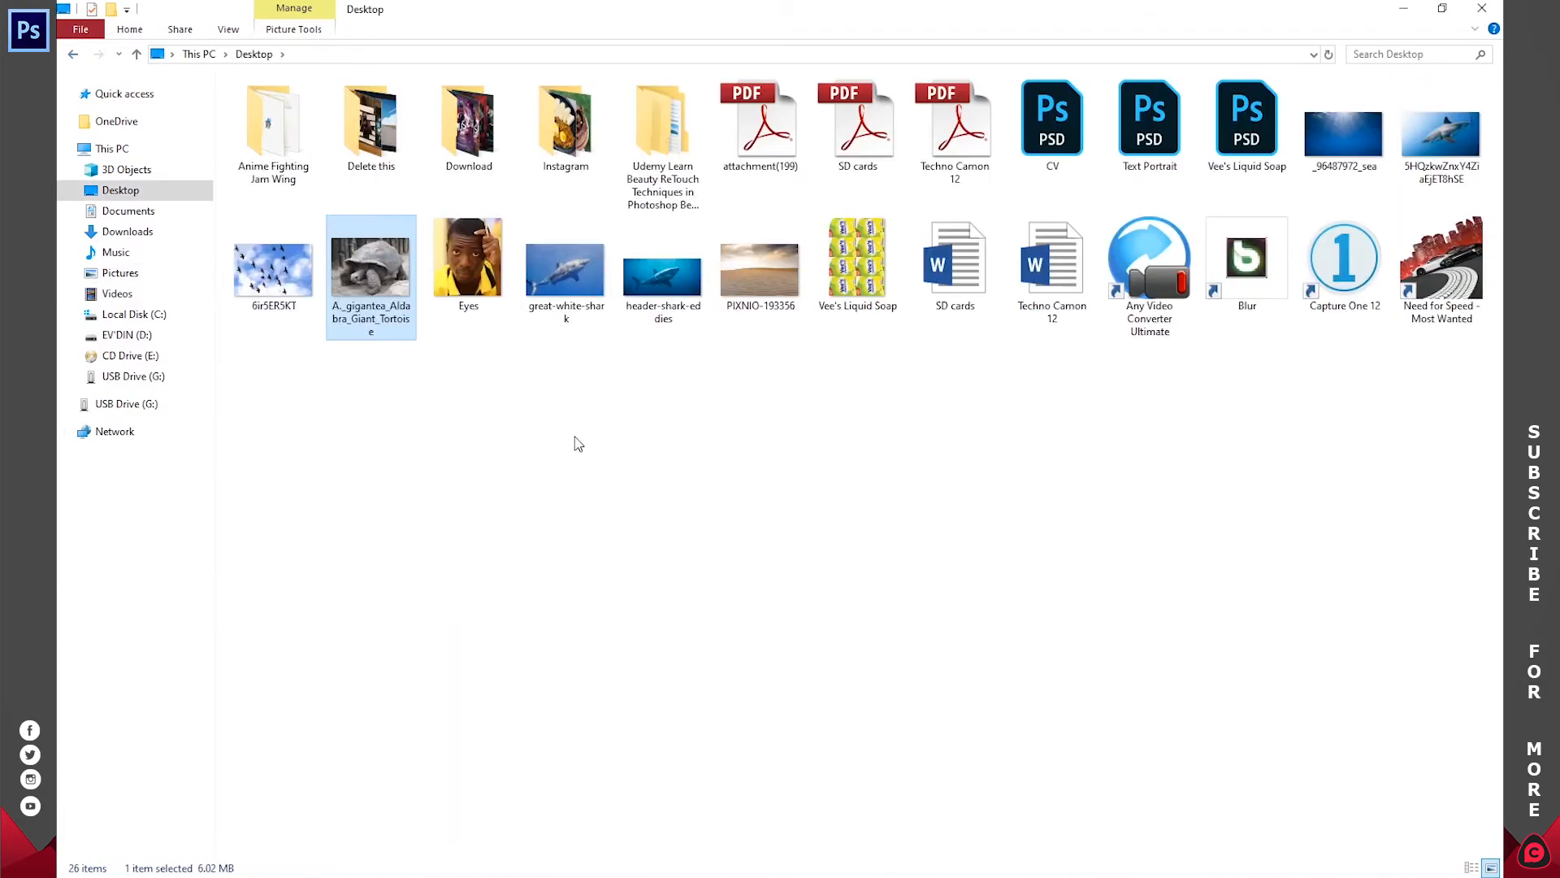
left_click(579, 439)
left_click_drag(677, 276, 788, 502)
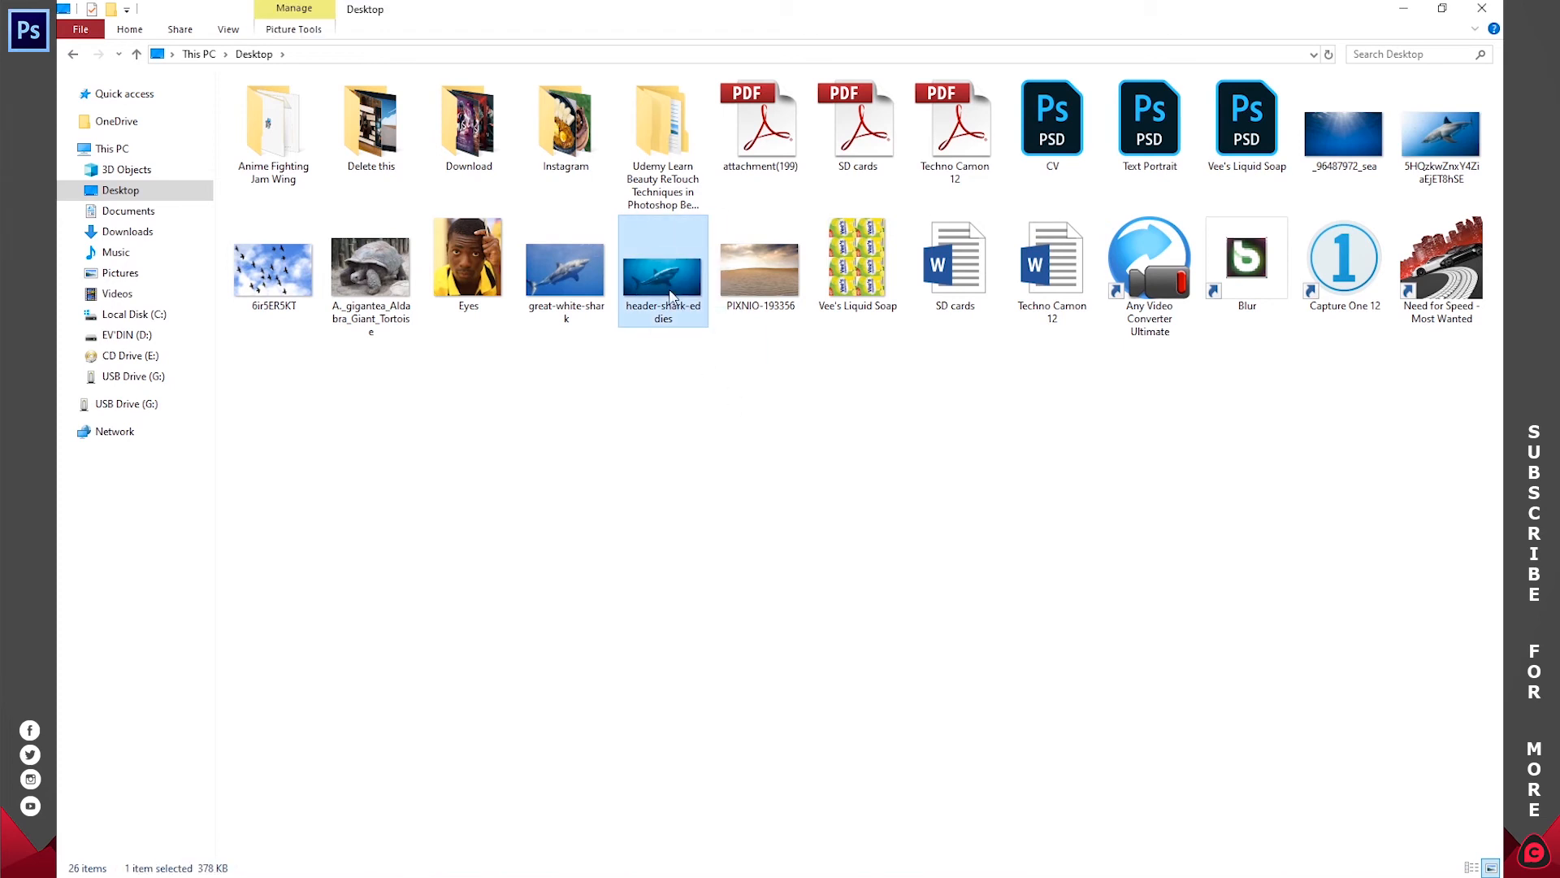
left_click(1353, 127)
left_click_drag(1353, 128, 664, 356)
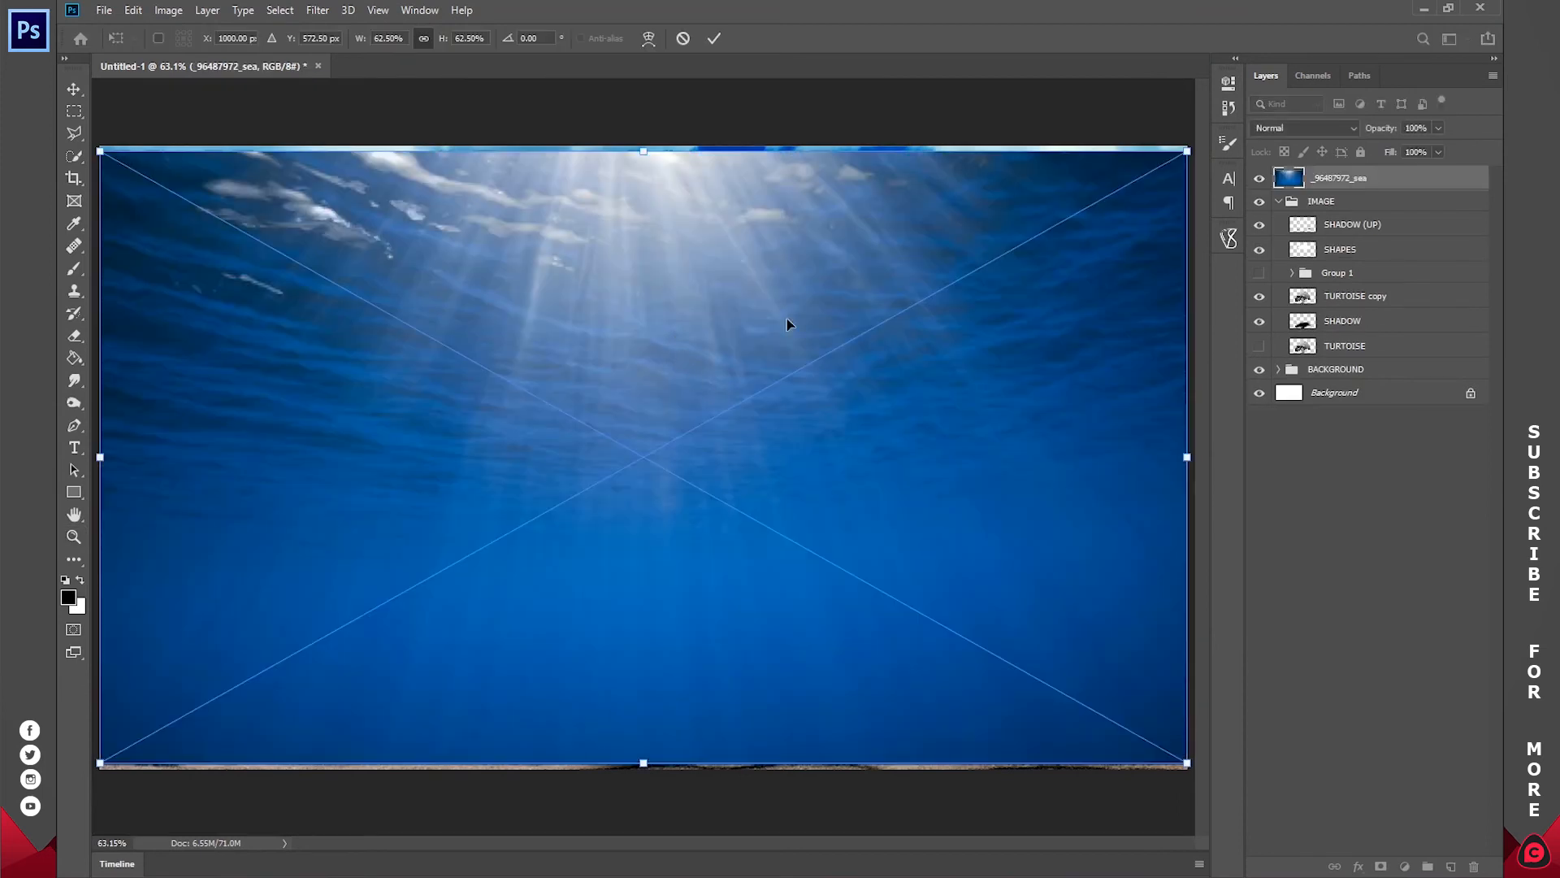
left_click_drag(719, 493, 720, 492)
left_click(712, 40)
Step: Move the _96487972_sea layer directly above SHAPES in the IMAGE group and clip it to SHAPES
left_click_drag(1363, 181, 1351, 235)
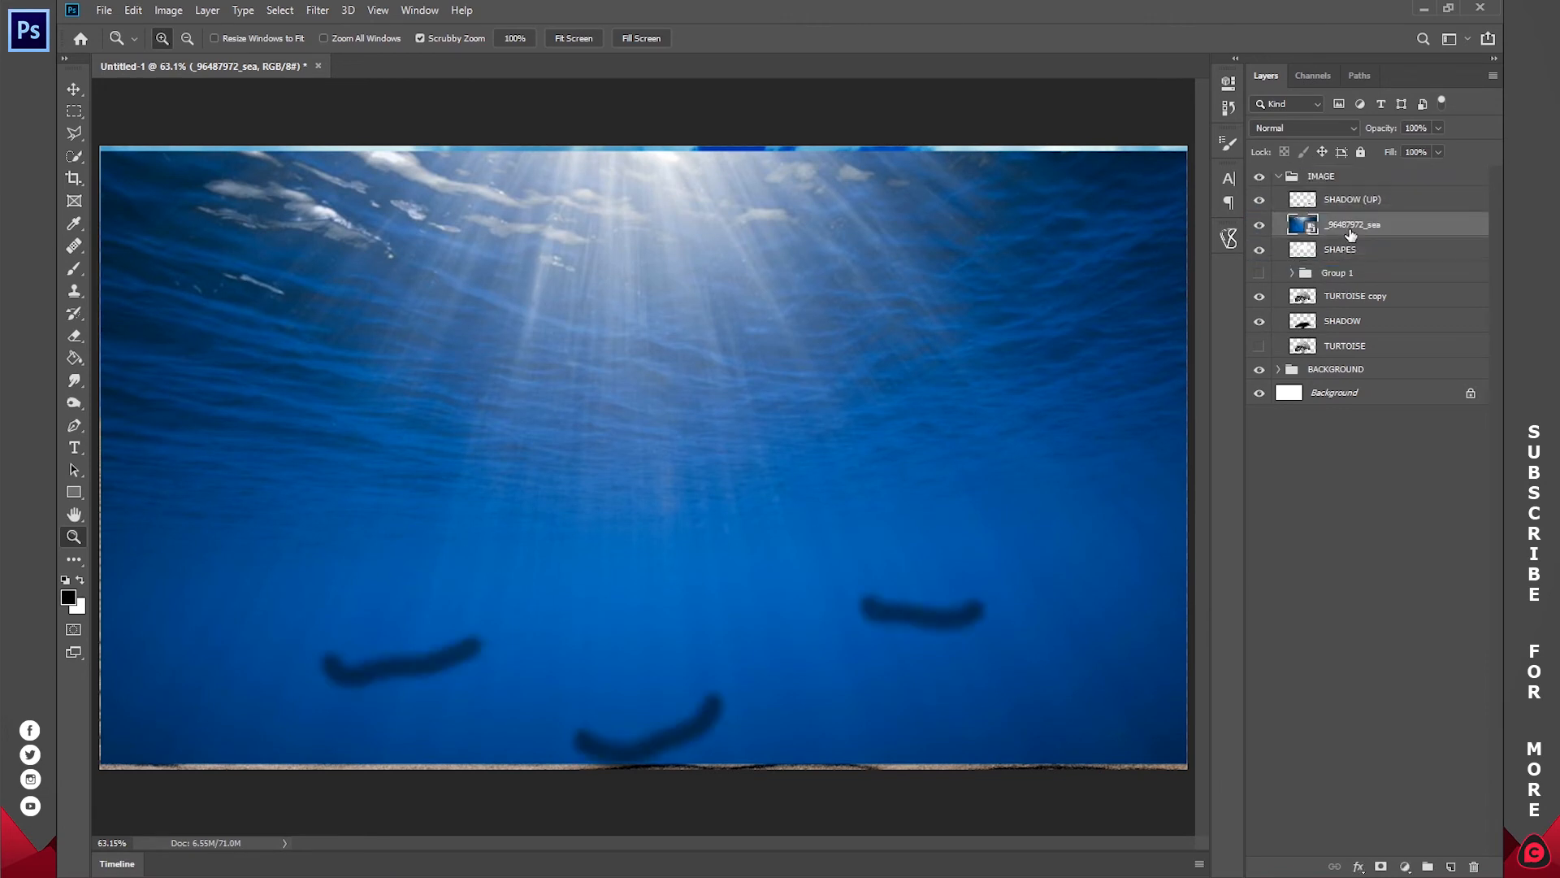
right_click(1355, 227)
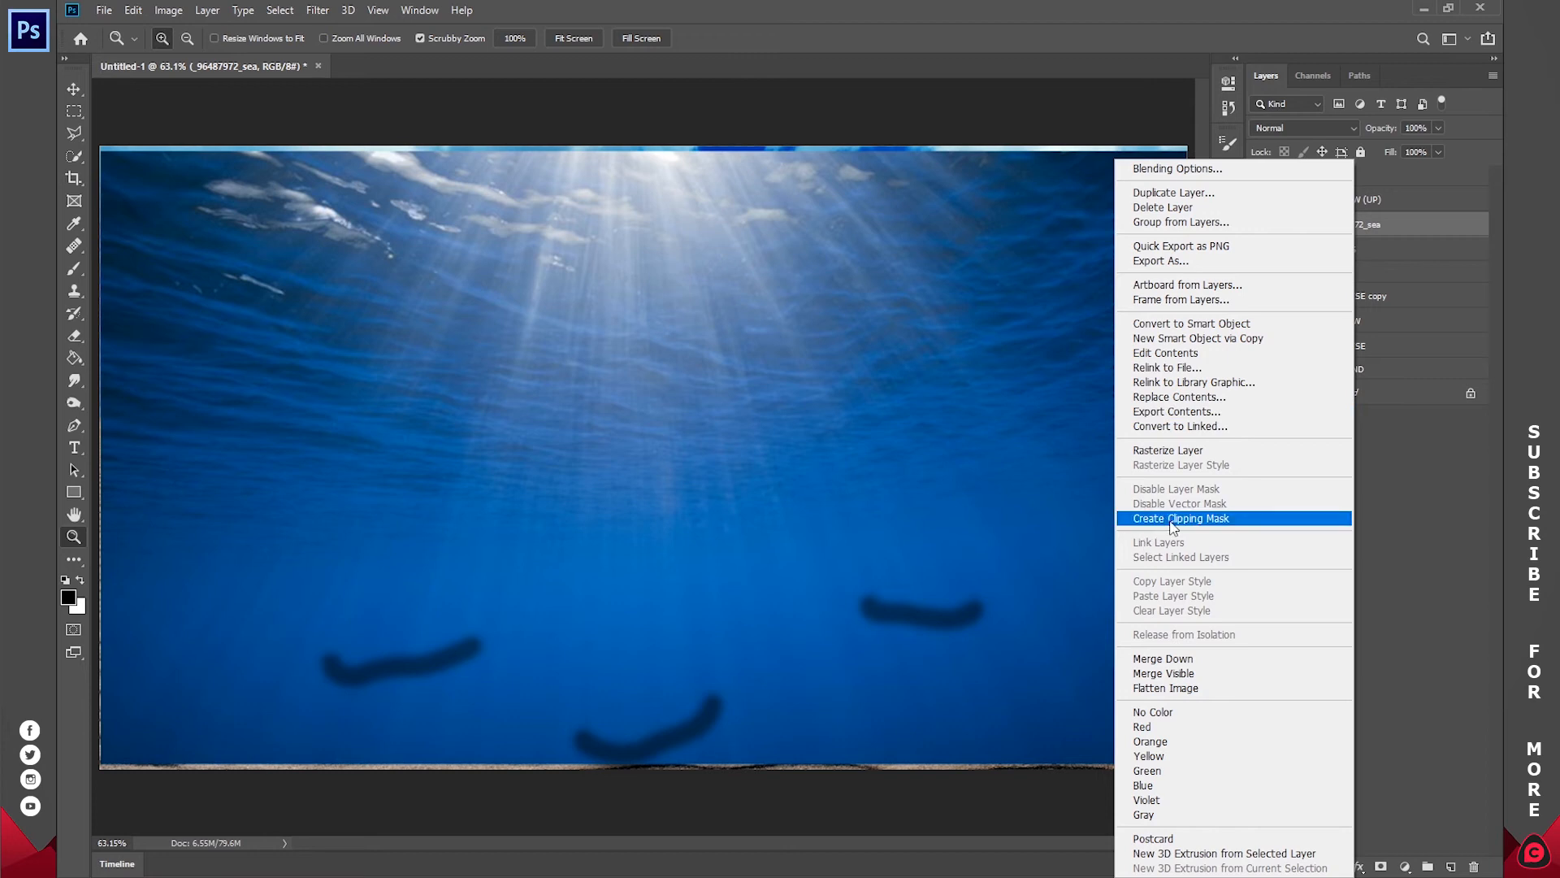
left_click(1204, 520)
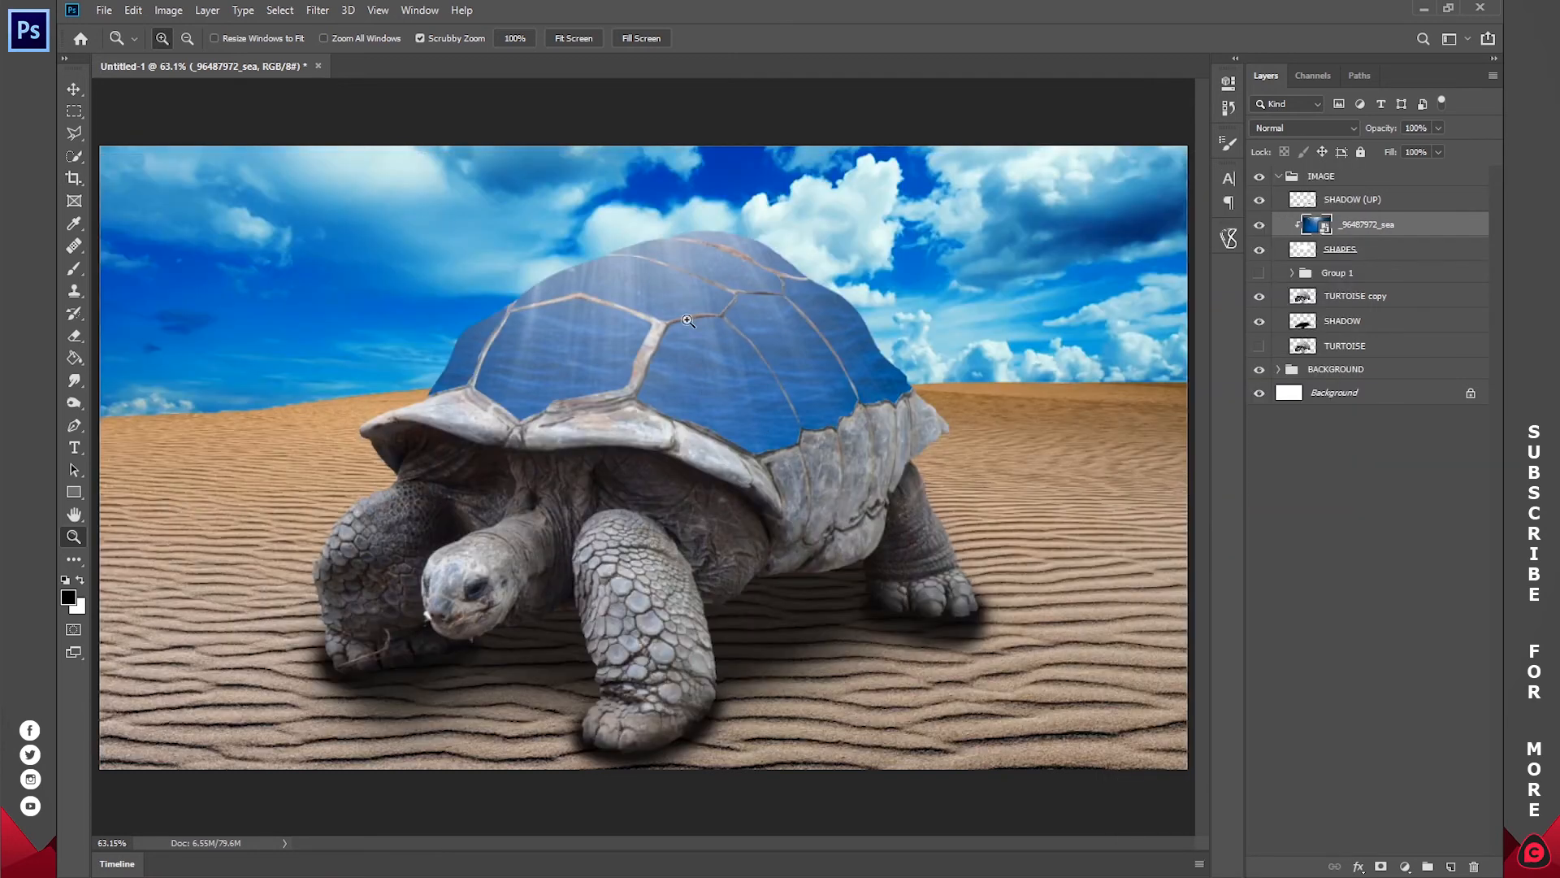
Step: Scale the sea image down to about 28.59% and position it over the tortoise's shell
key("v")
left_click_drag(1186, 457, 934, 354)
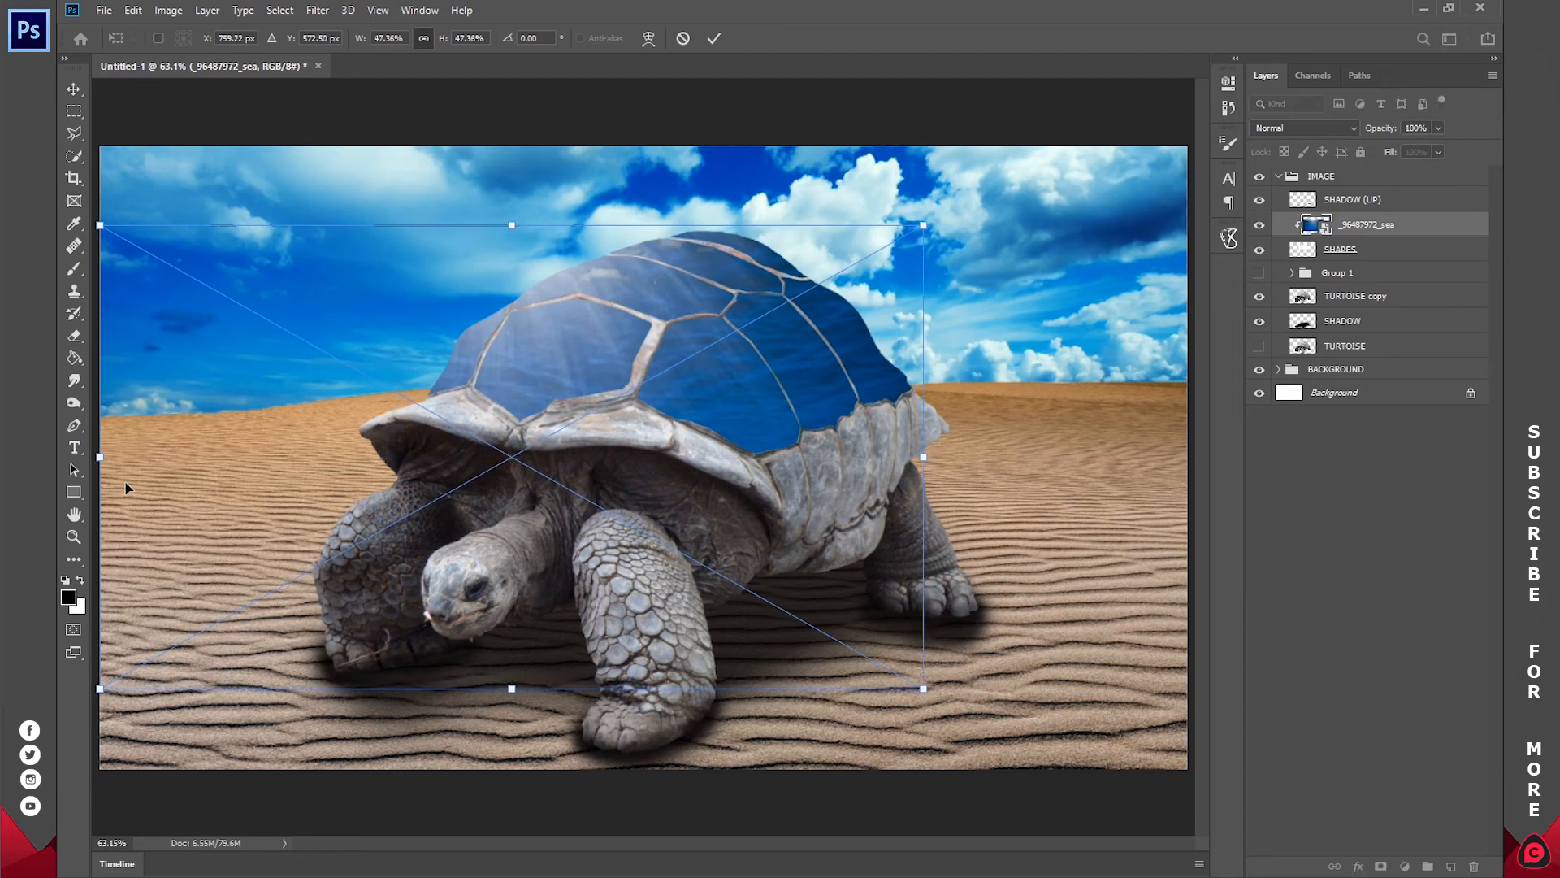
left_click_drag(105, 457, 433, 417)
left_click_drag(667, 355, 670, 255)
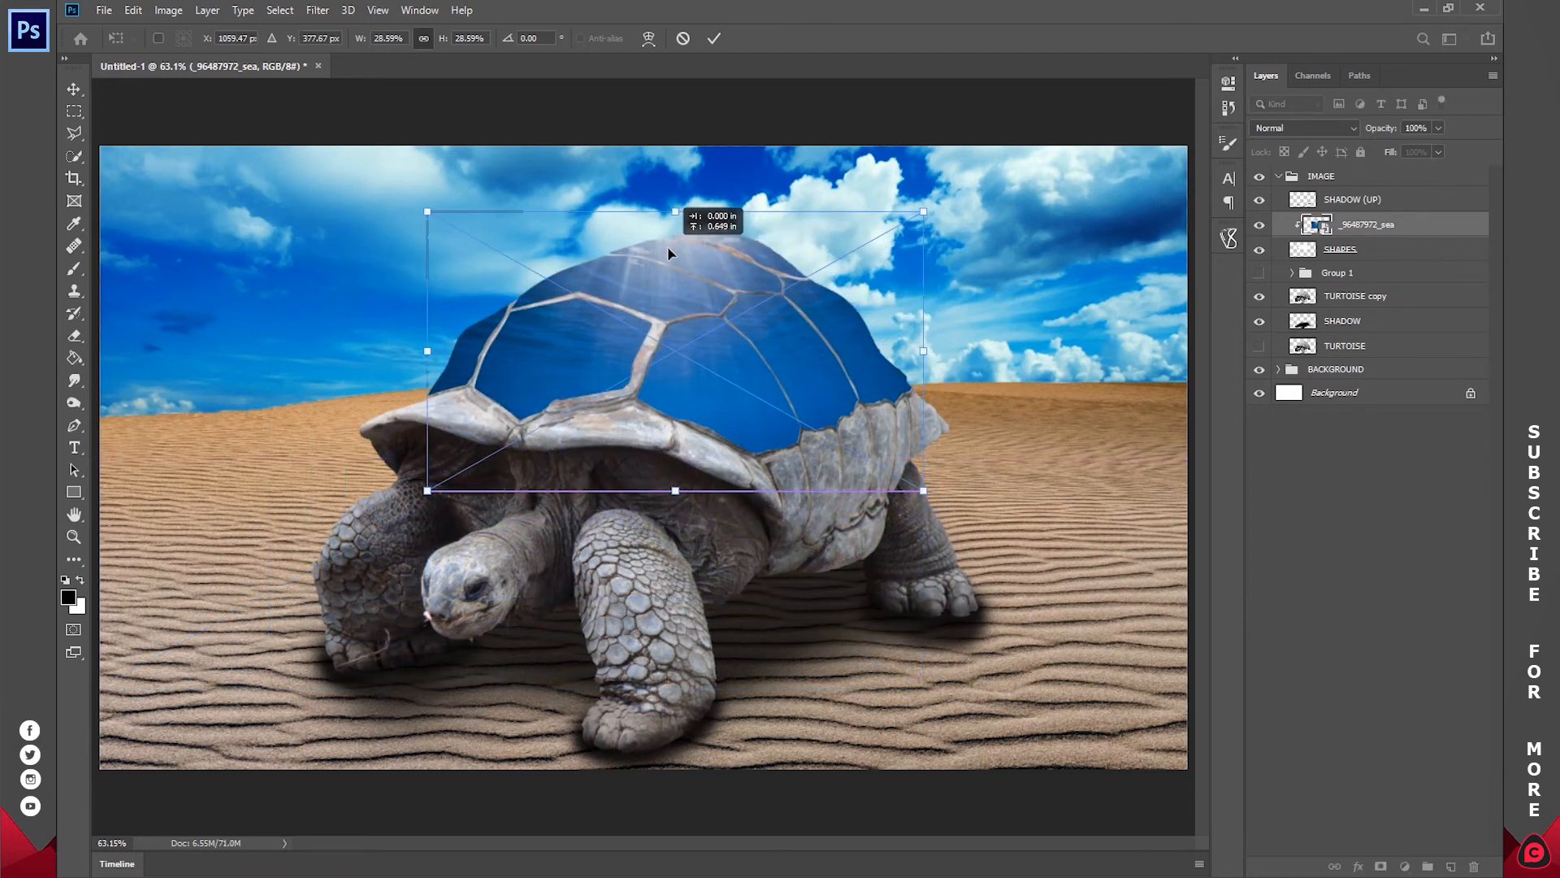
Step: Try shifting the SHAPES layer sideways, then undo the move
left_click(1374, 249)
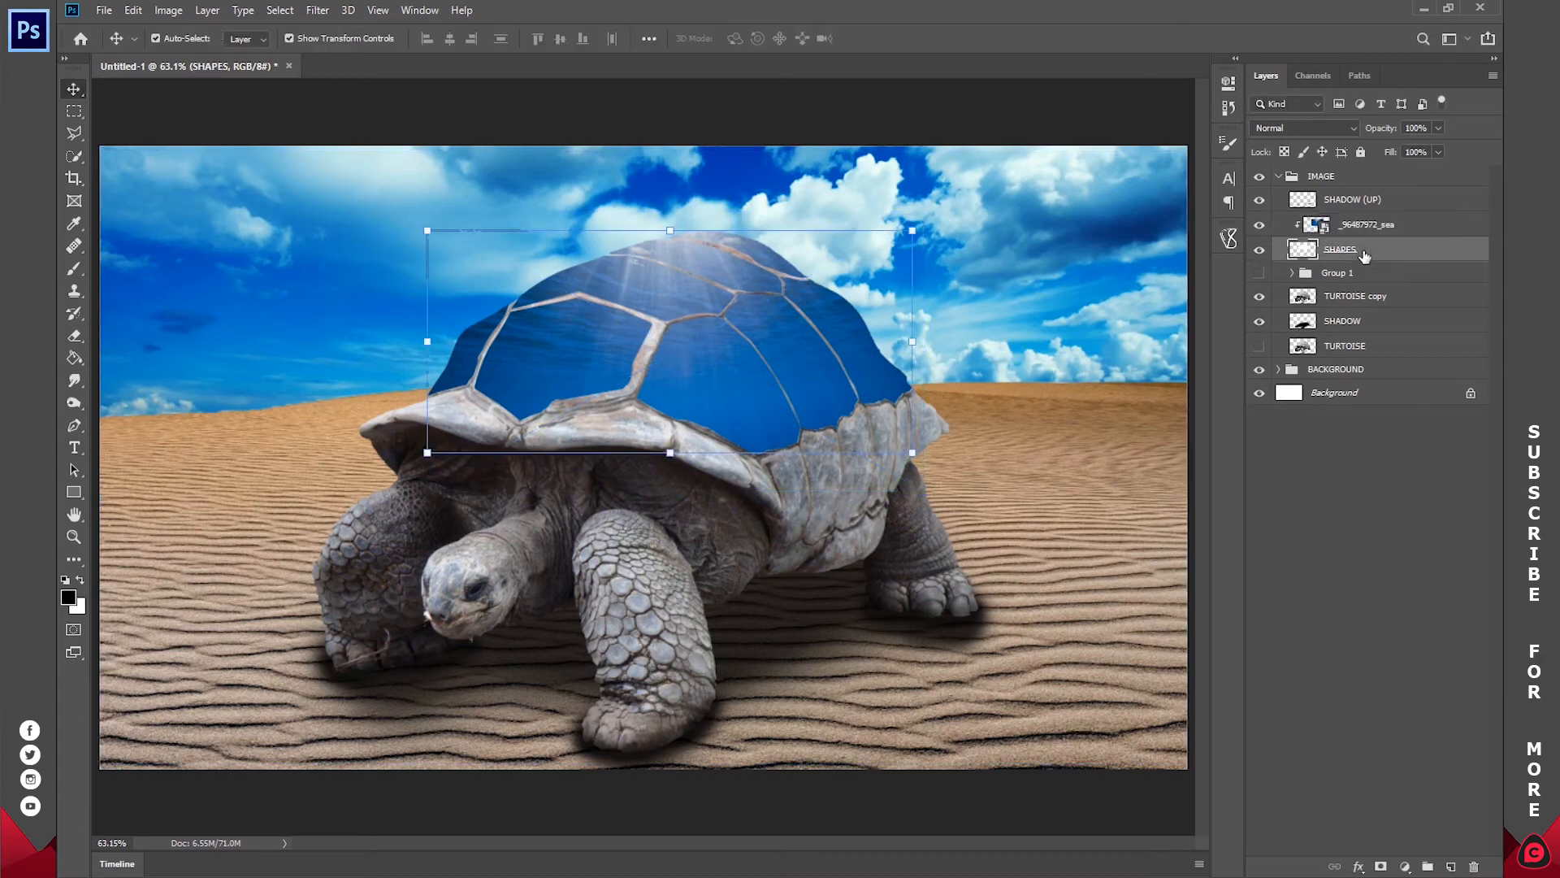
left_click_drag(794, 331, 888, 337)
key("ctrl+z")
Step: Enlarge the sea image to about 30.35% and shift it upward so its base meets the shell plates' lower edge
left_click(1345, 228)
left_click_drag(675, 211, 686, 194)
left_click_drag(703, 333, 711, 283)
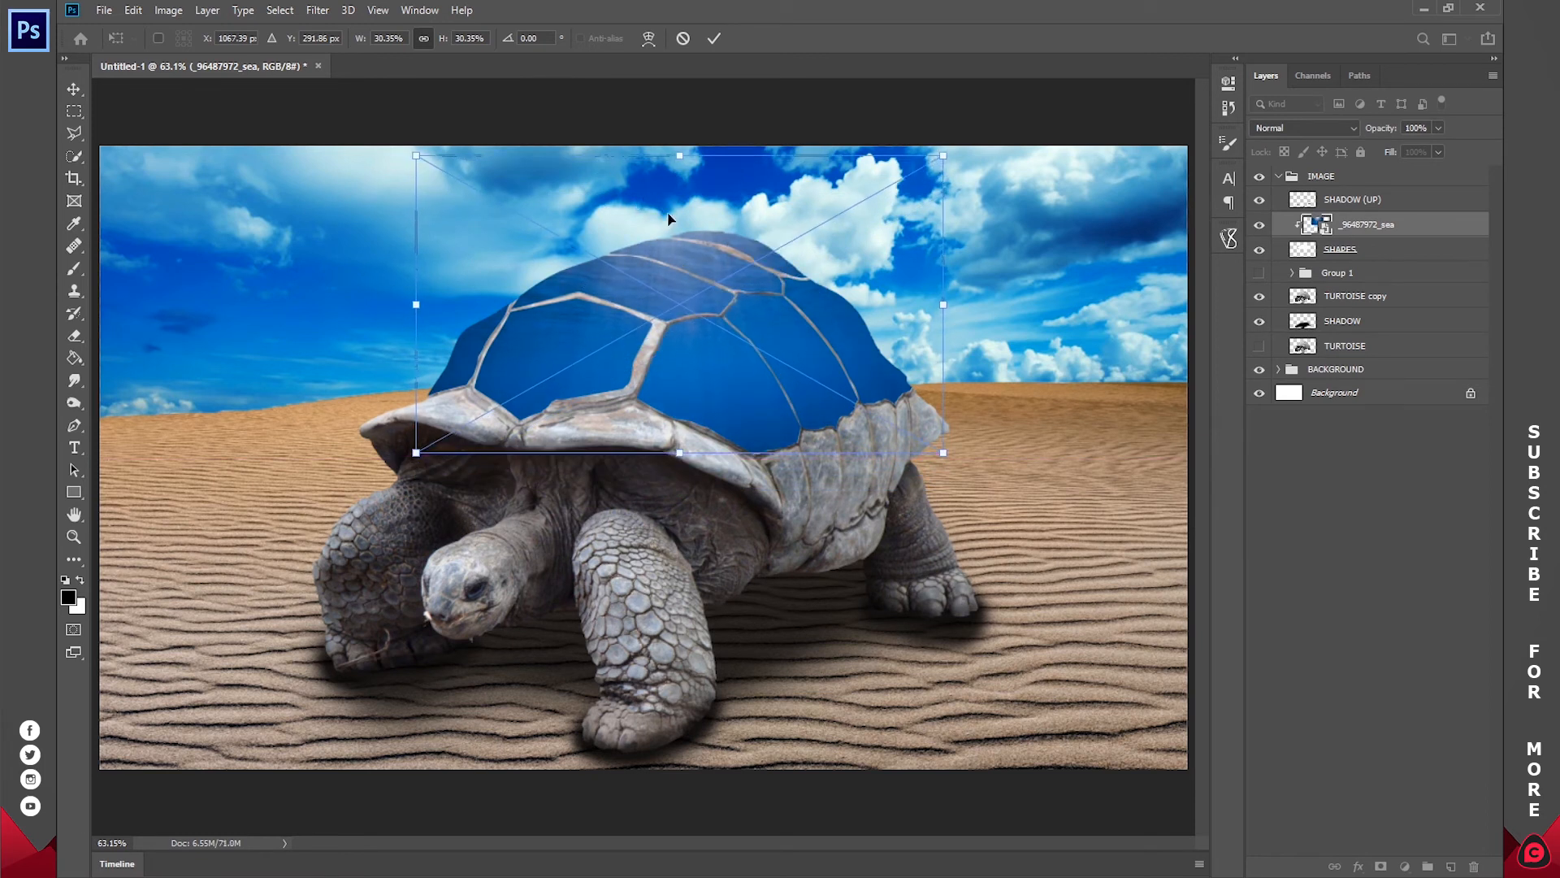
left_click(715, 39)
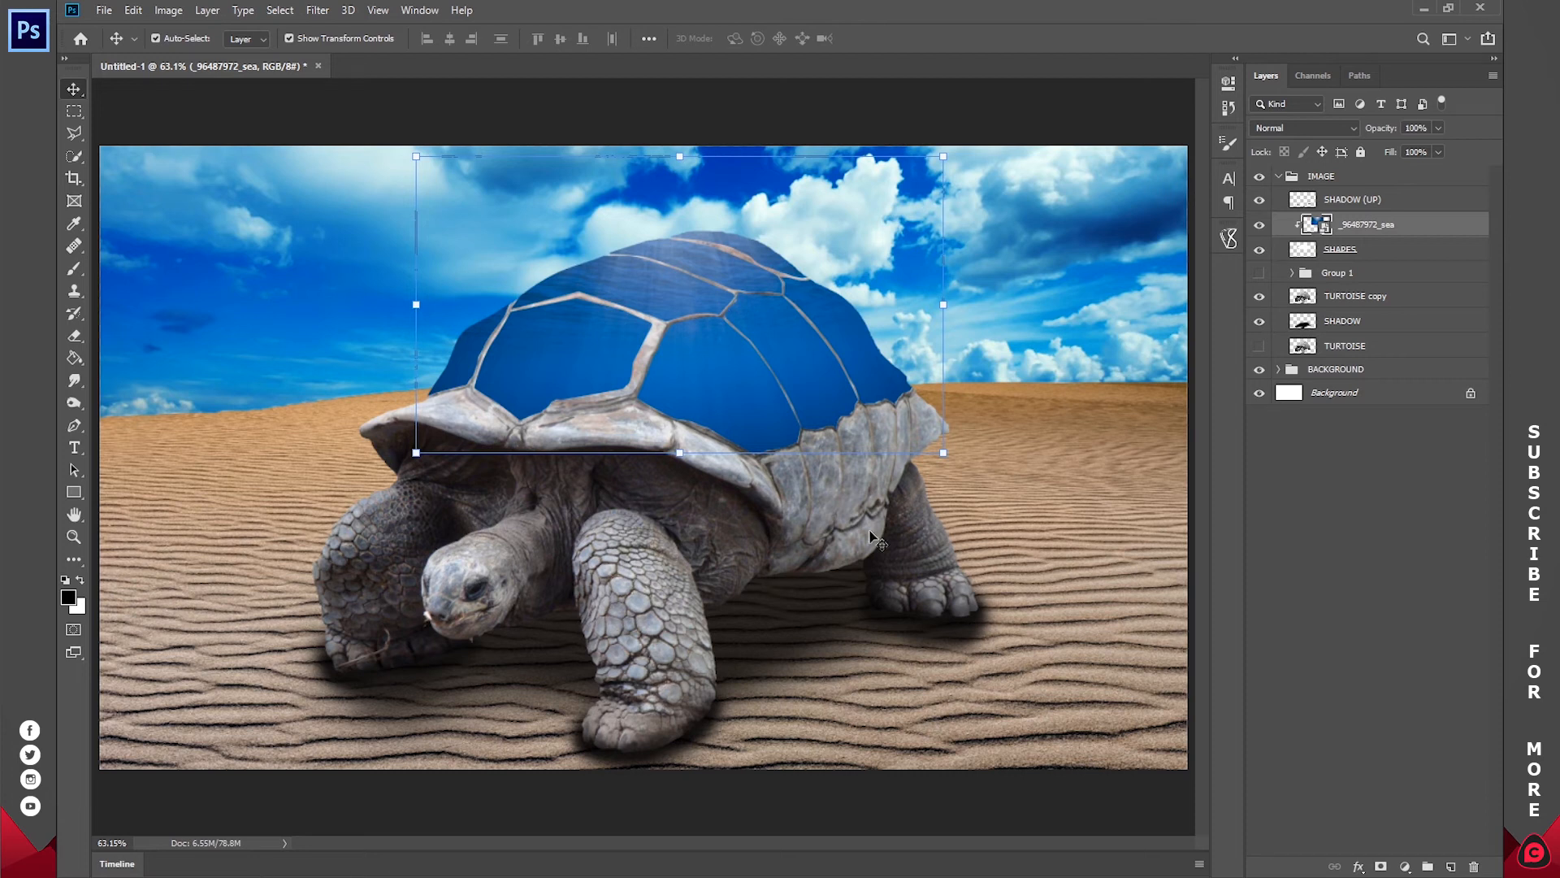
Step: Group the sea and SHAPES layers and name the group INNER SEA
left_click(1365, 249, "ctrl")
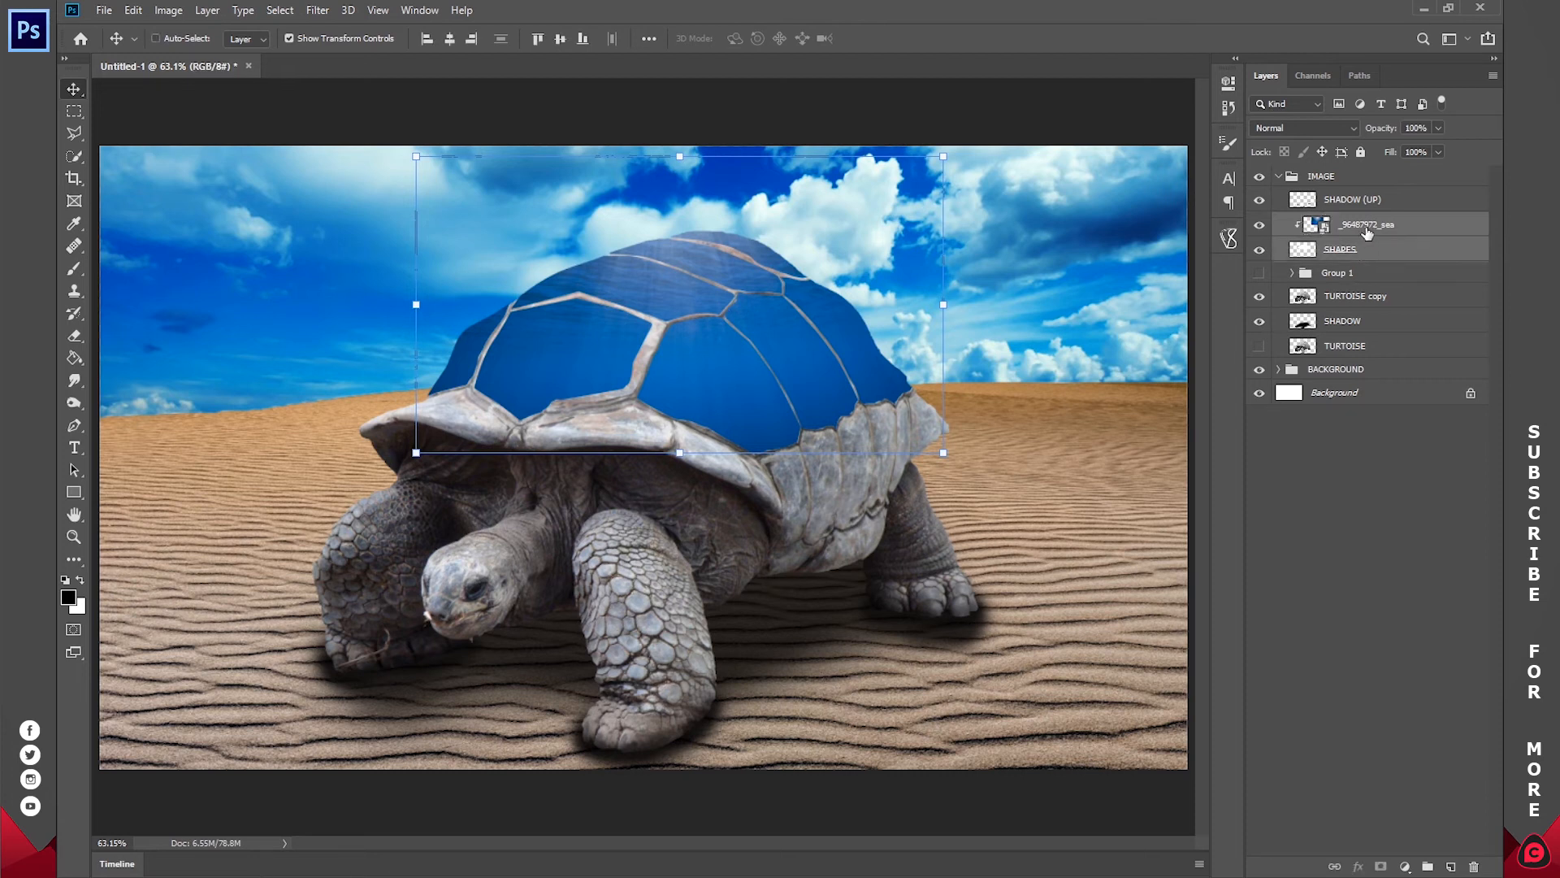
key("ctrl+g")
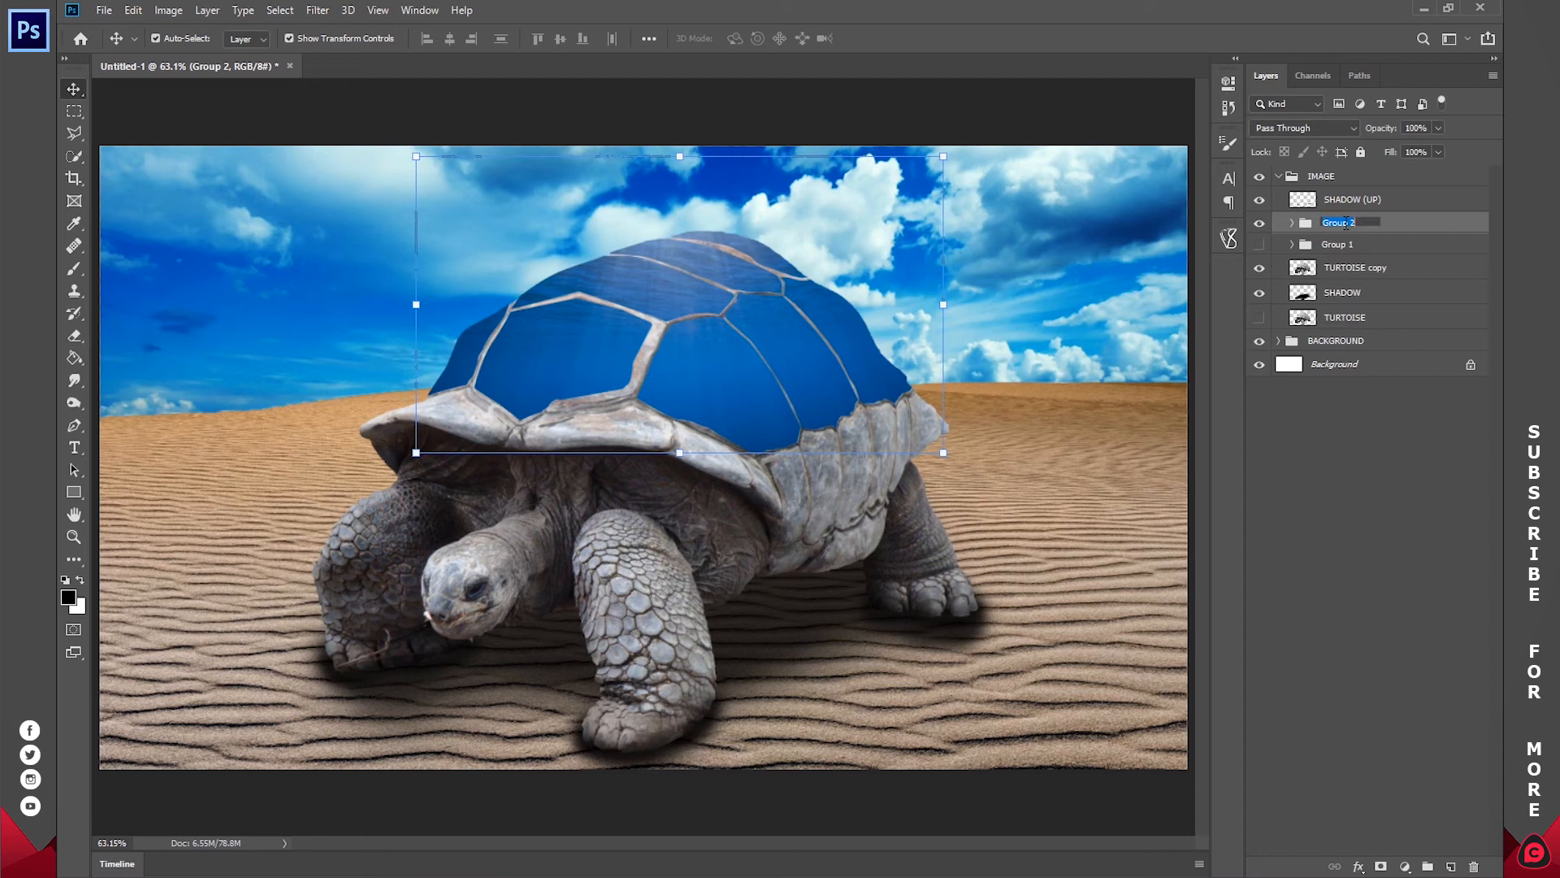
type("INNER SEA")
key("Return")
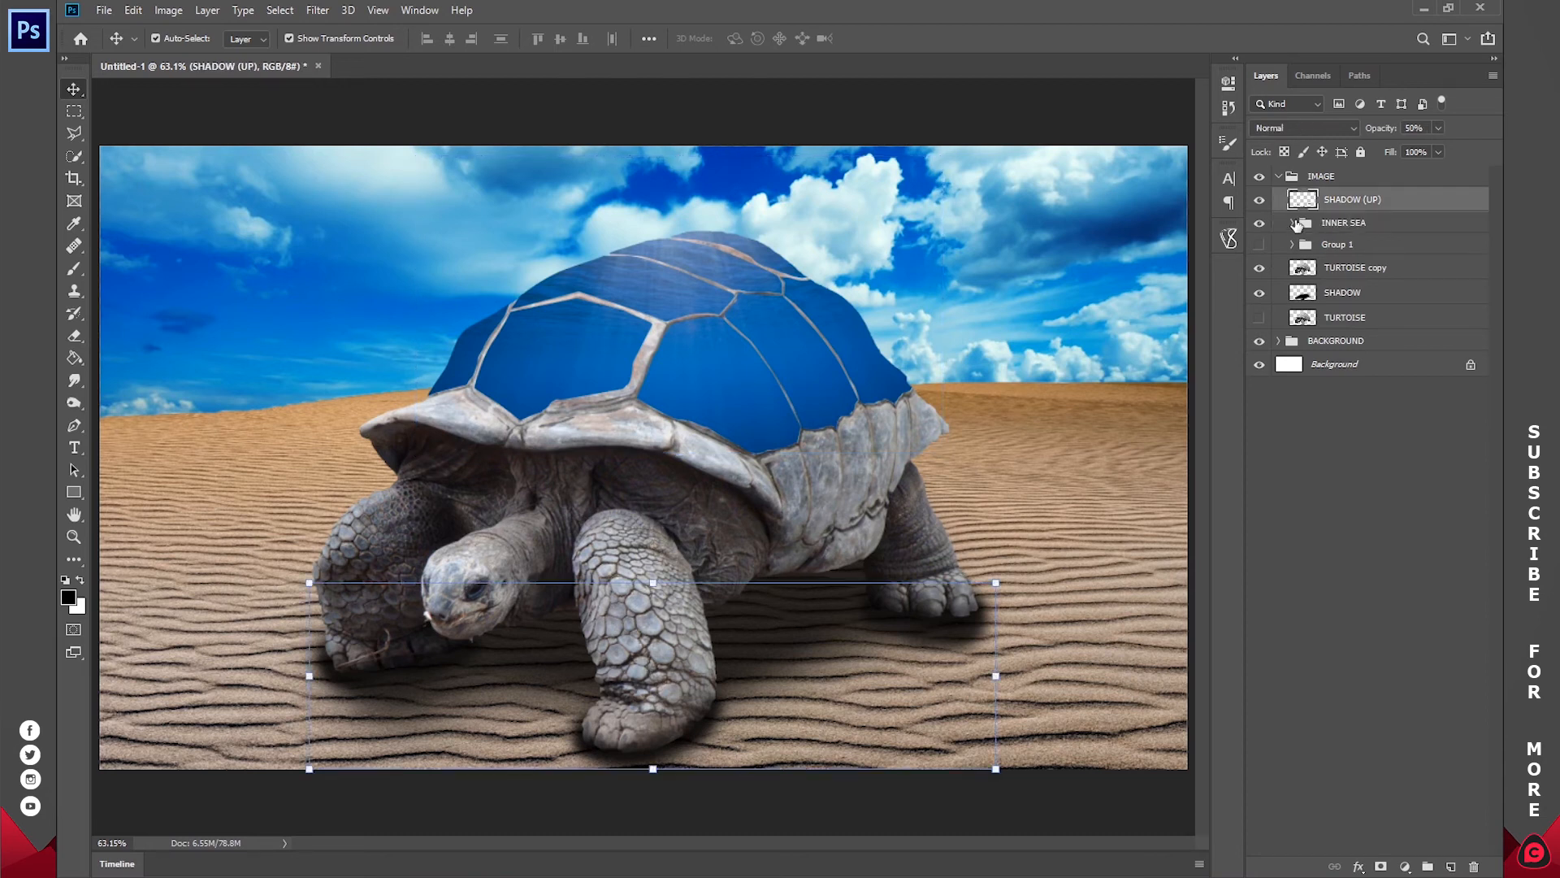
Step: Expand the INNER SEA group and rename the clipped sea image layer to SEA
left_click(1292, 223)
left_click(1391, 247)
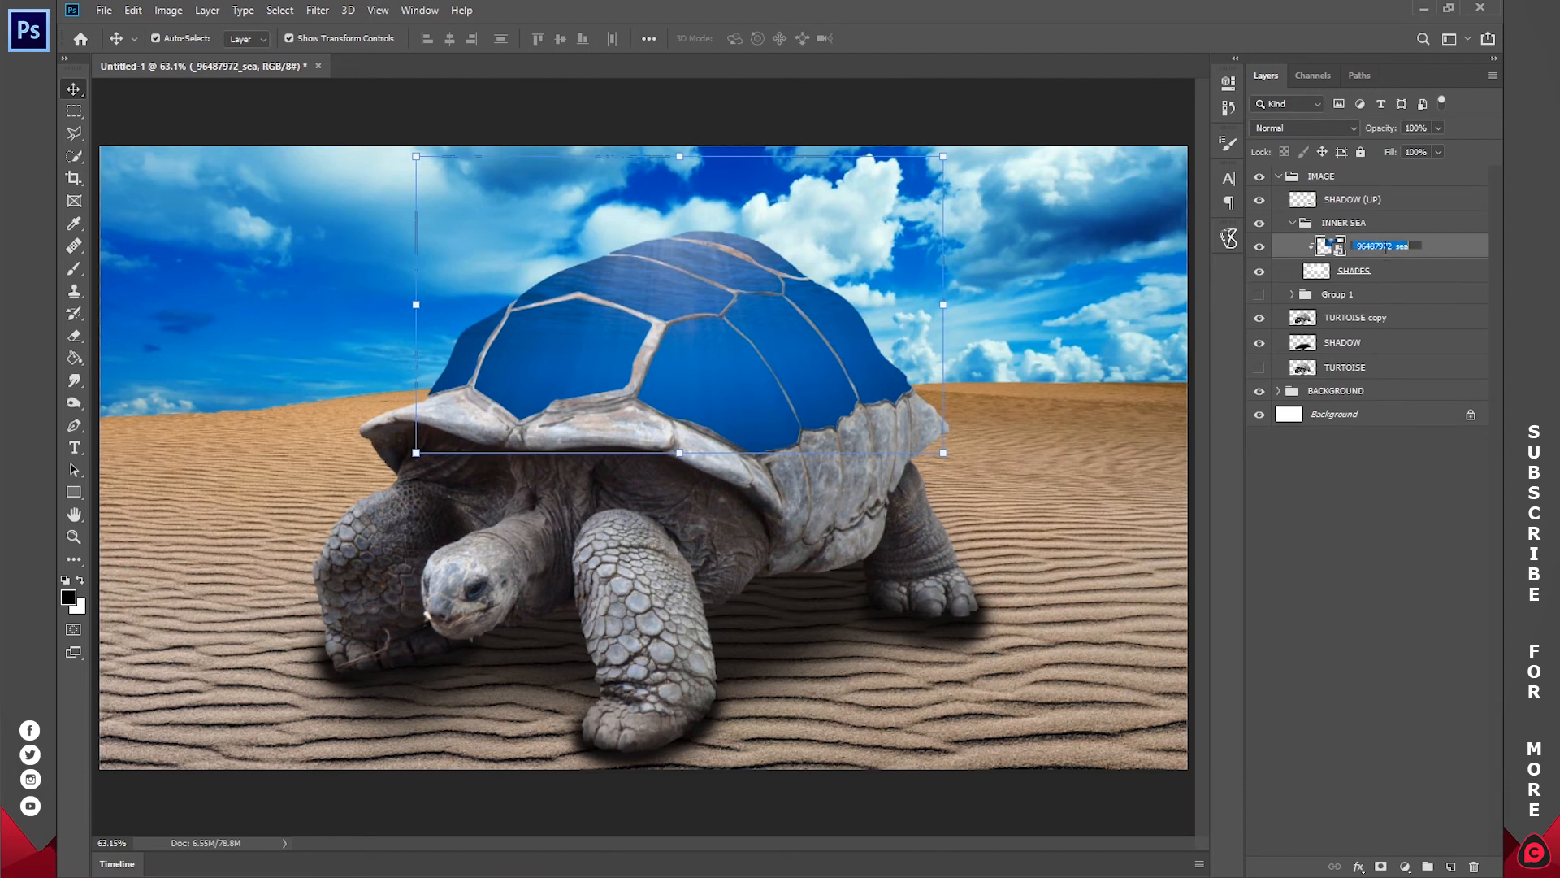
type("SEA")
key("Return")
Step: Place the great white shark image above SEA in the INNER SEA group and clip it to the layers below
left_click(250, 876)
left_click(854, 507)
left_click_drag(1447, 146, 707, 354)
left_click_drag(708, 589, 710, 518)
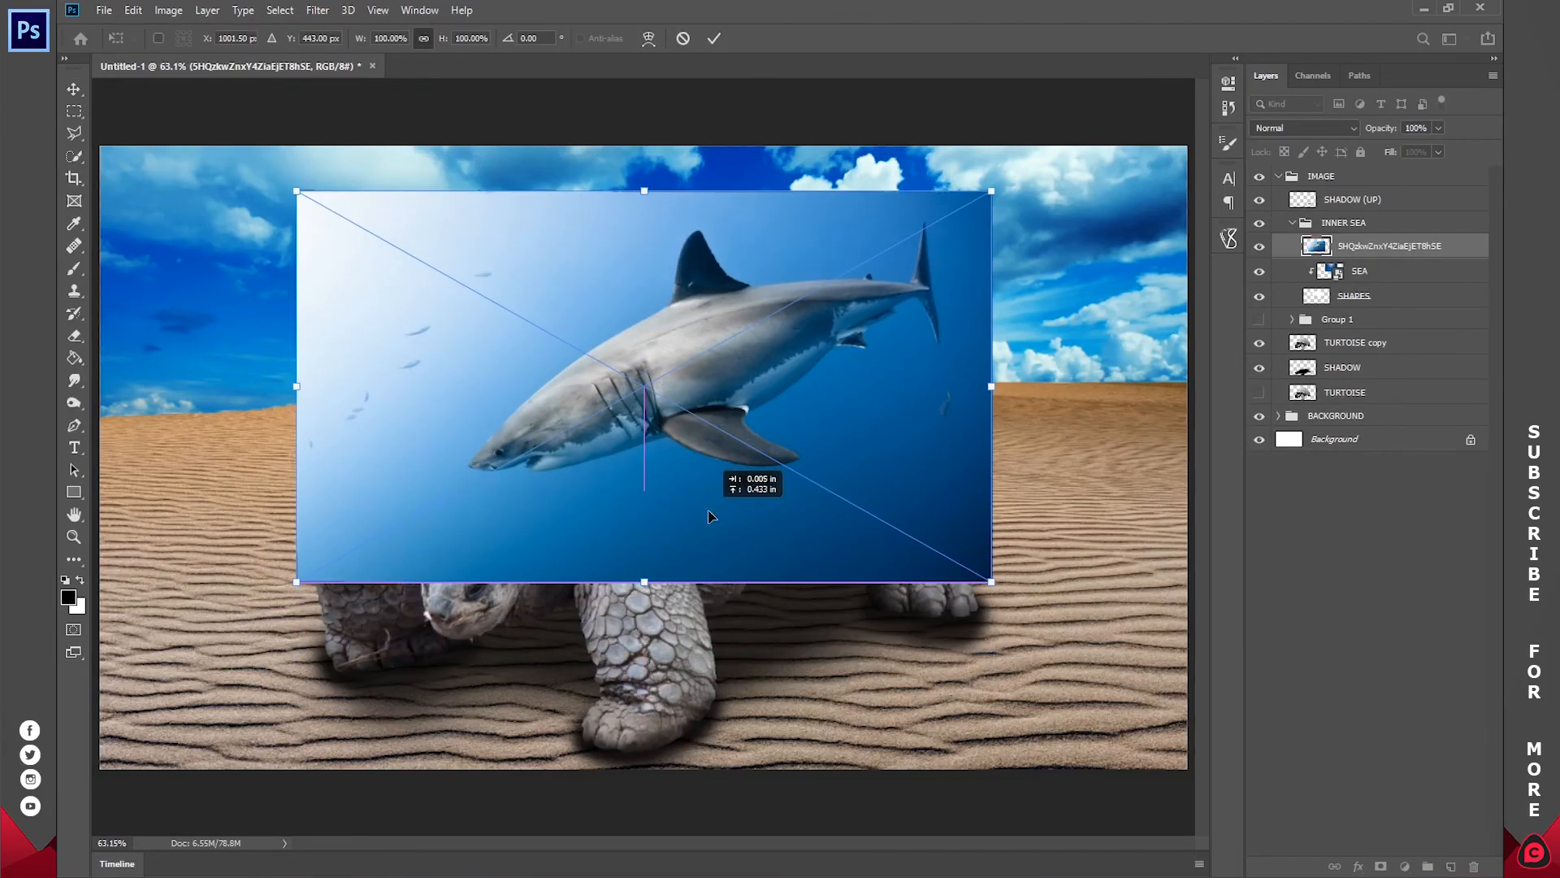
left_click(713, 39)
right_click(1362, 248)
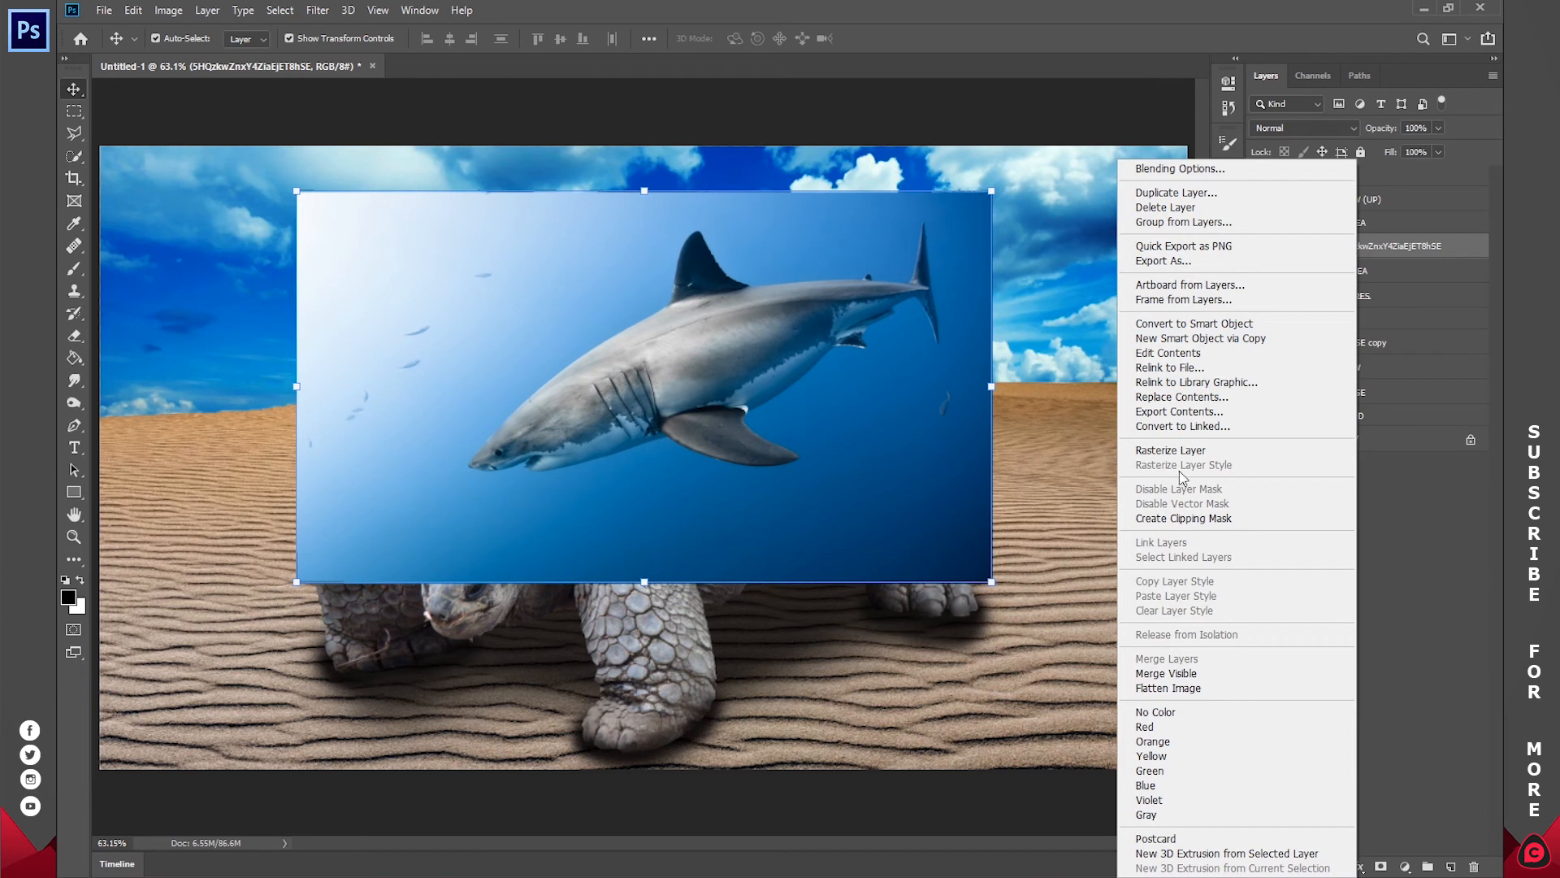
left_click(1170, 519)
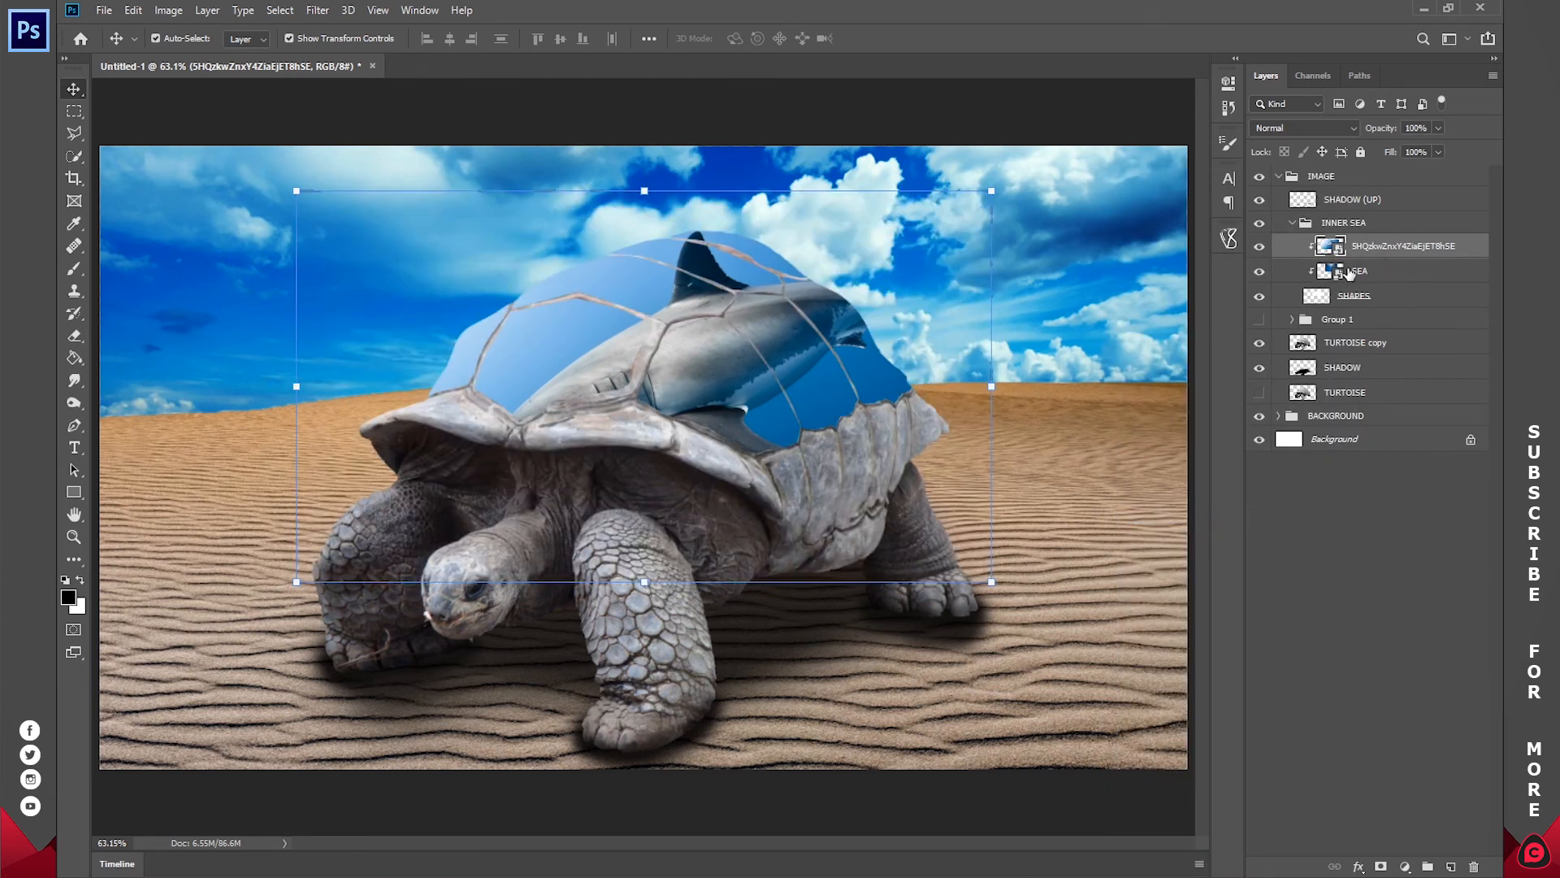
Step: Shrink the shark image, rotate it about 26.64° and position the shark over the shell's rear plates
left_click_drag(998, 386, 790, 387)
left_click_drag(688, 359, 762, 347)
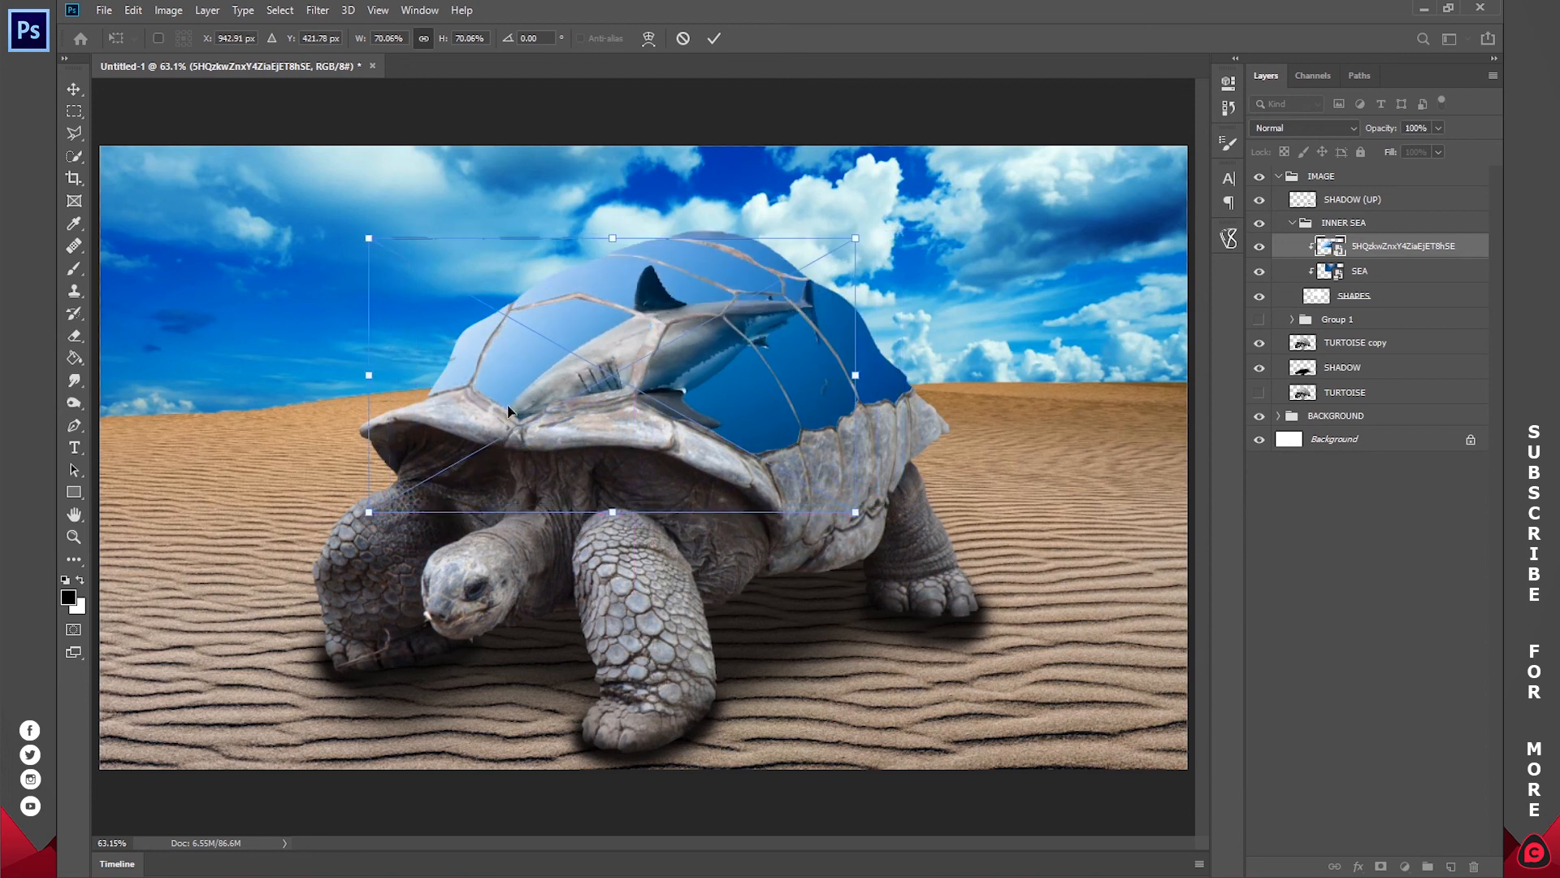
left_click_drag(991, 478, 900, 634)
left_click_drag(785, 410, 816, 379)
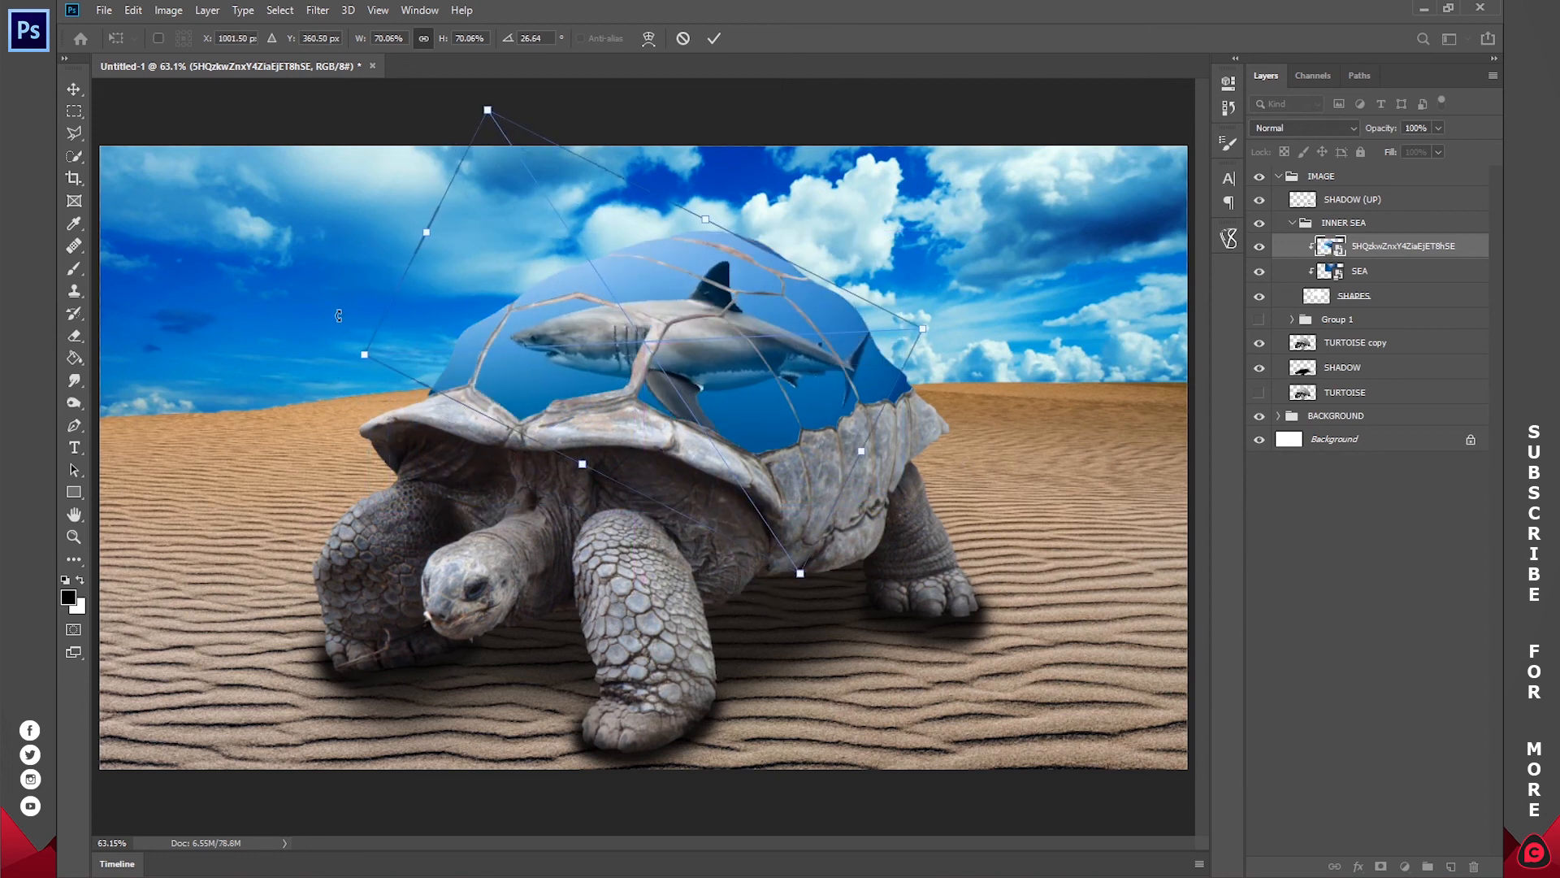
left_click_drag(395, 289, 615, 334)
left_click_drag(853, 385, 854, 357)
left_click(712, 39)
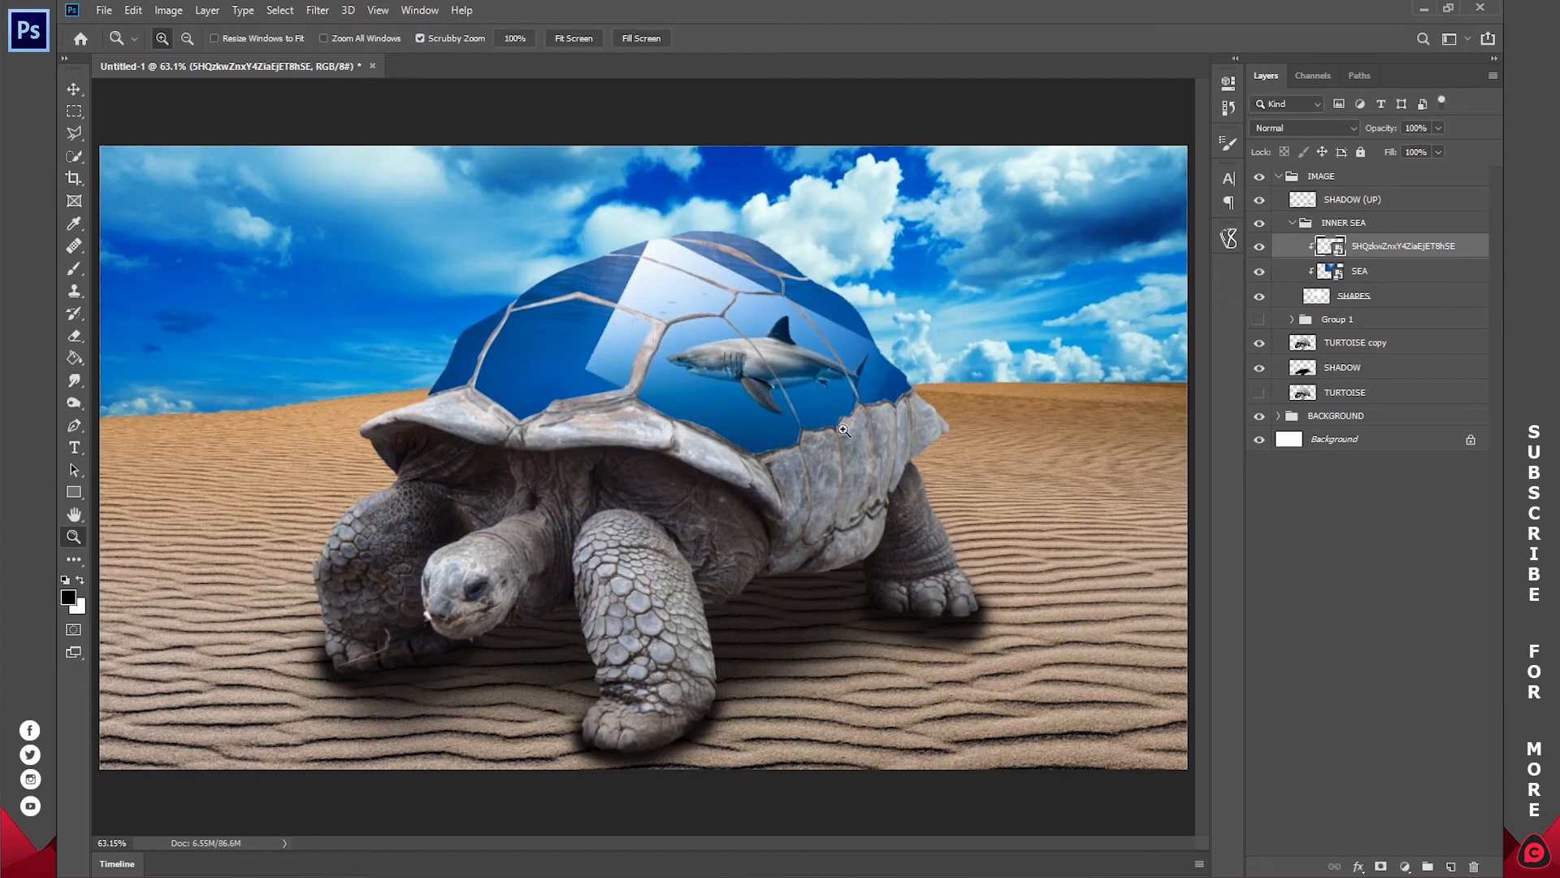
left_click(809, 357)
left_click(810, 356)
left_click(811, 355)
left_click_drag(862, 357, 930, 403)
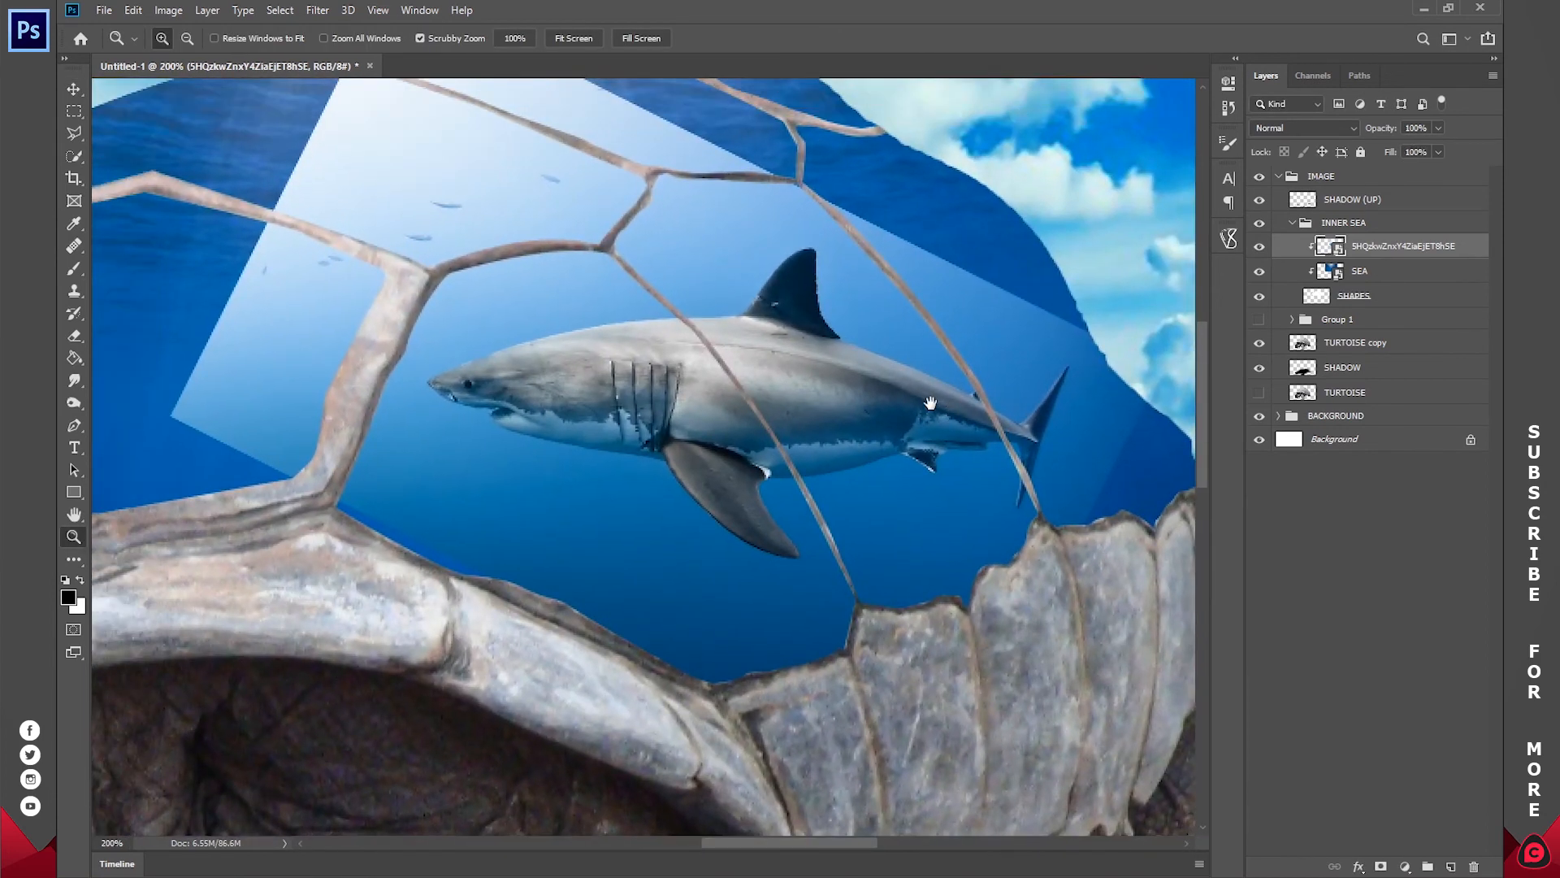
key("w")
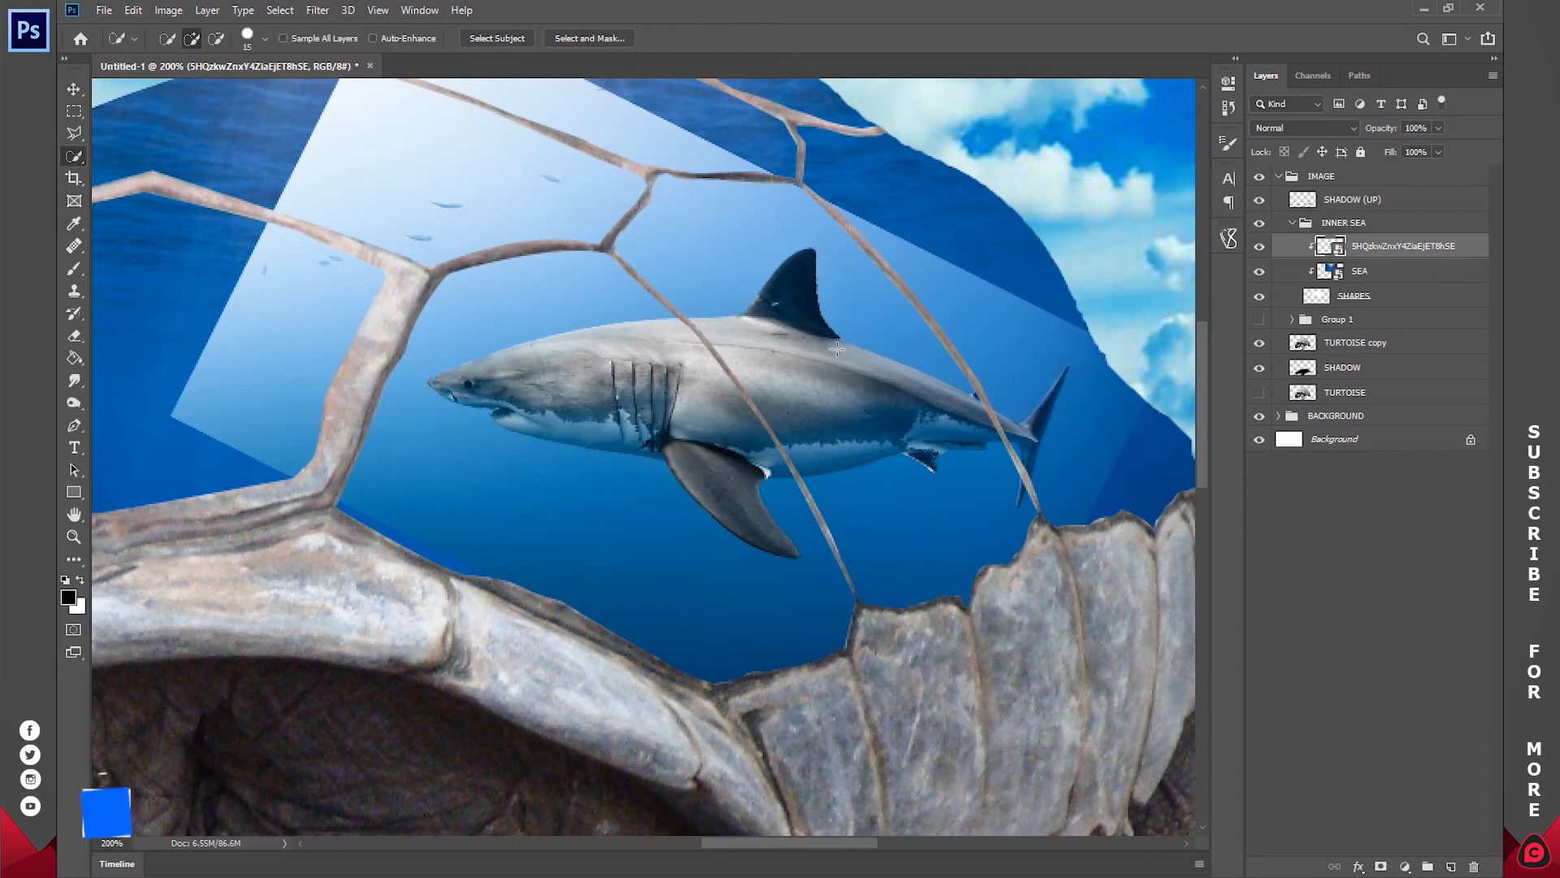
mouse_move(780, 359)
left_mouse_down()
mouse_move(514, 387)
mouse_move(531, 420)
mouse_move(573, 428)
left_mouse_up()
left_click(511, 425)
mouse_move(700, 419)
left_mouse_down()
mouse_move(742, 525)
mouse_move(813, 437)
mouse_move(1033, 435)
mouse_move(1054, 389)
left_mouse_up()
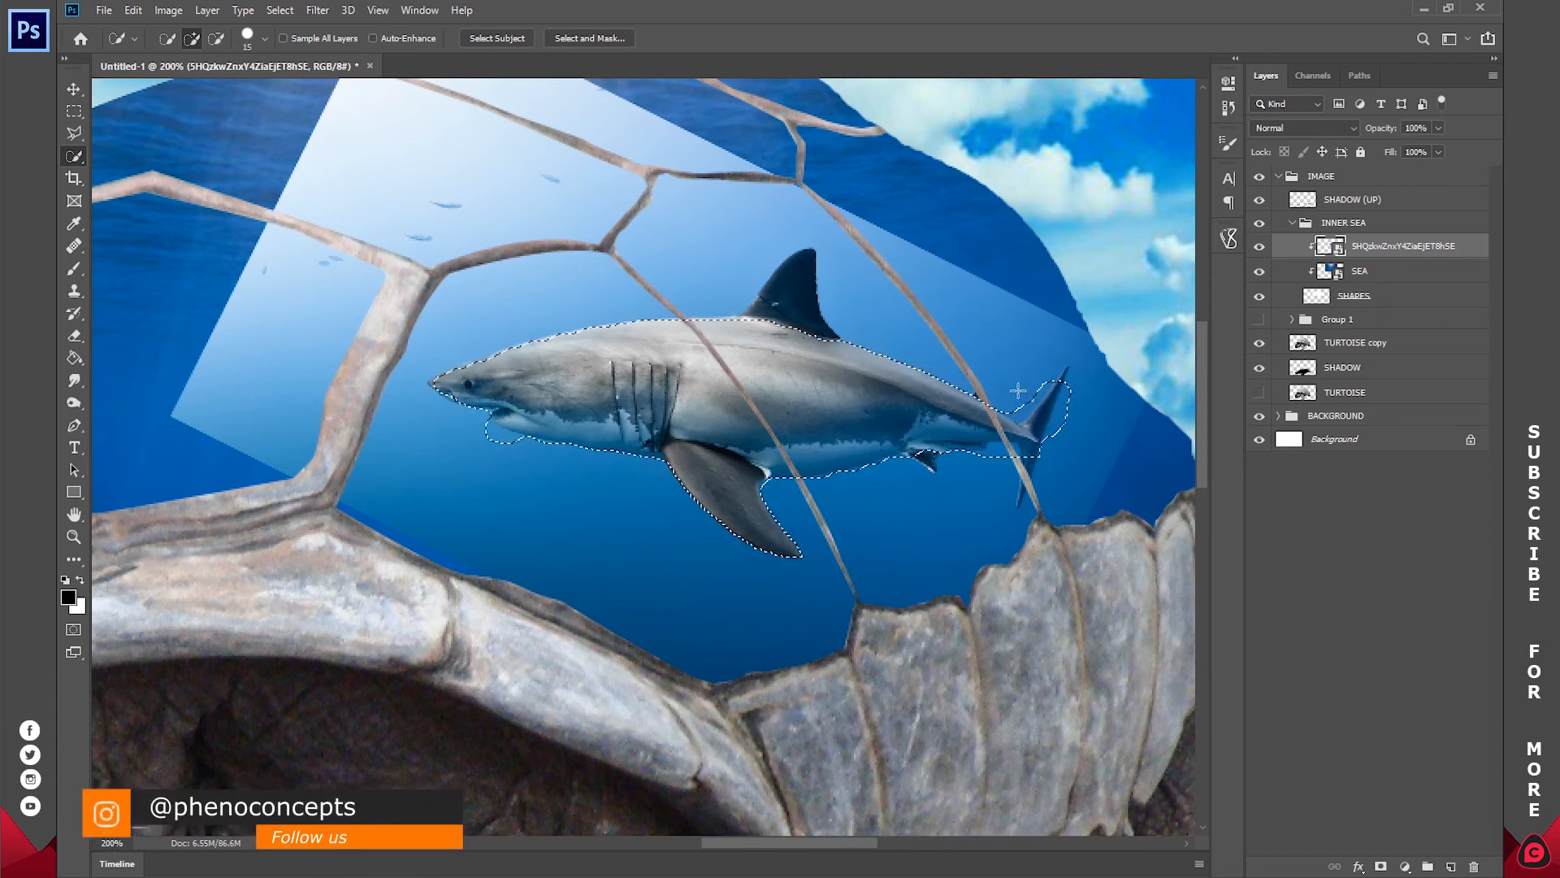
key("ctrl+d")
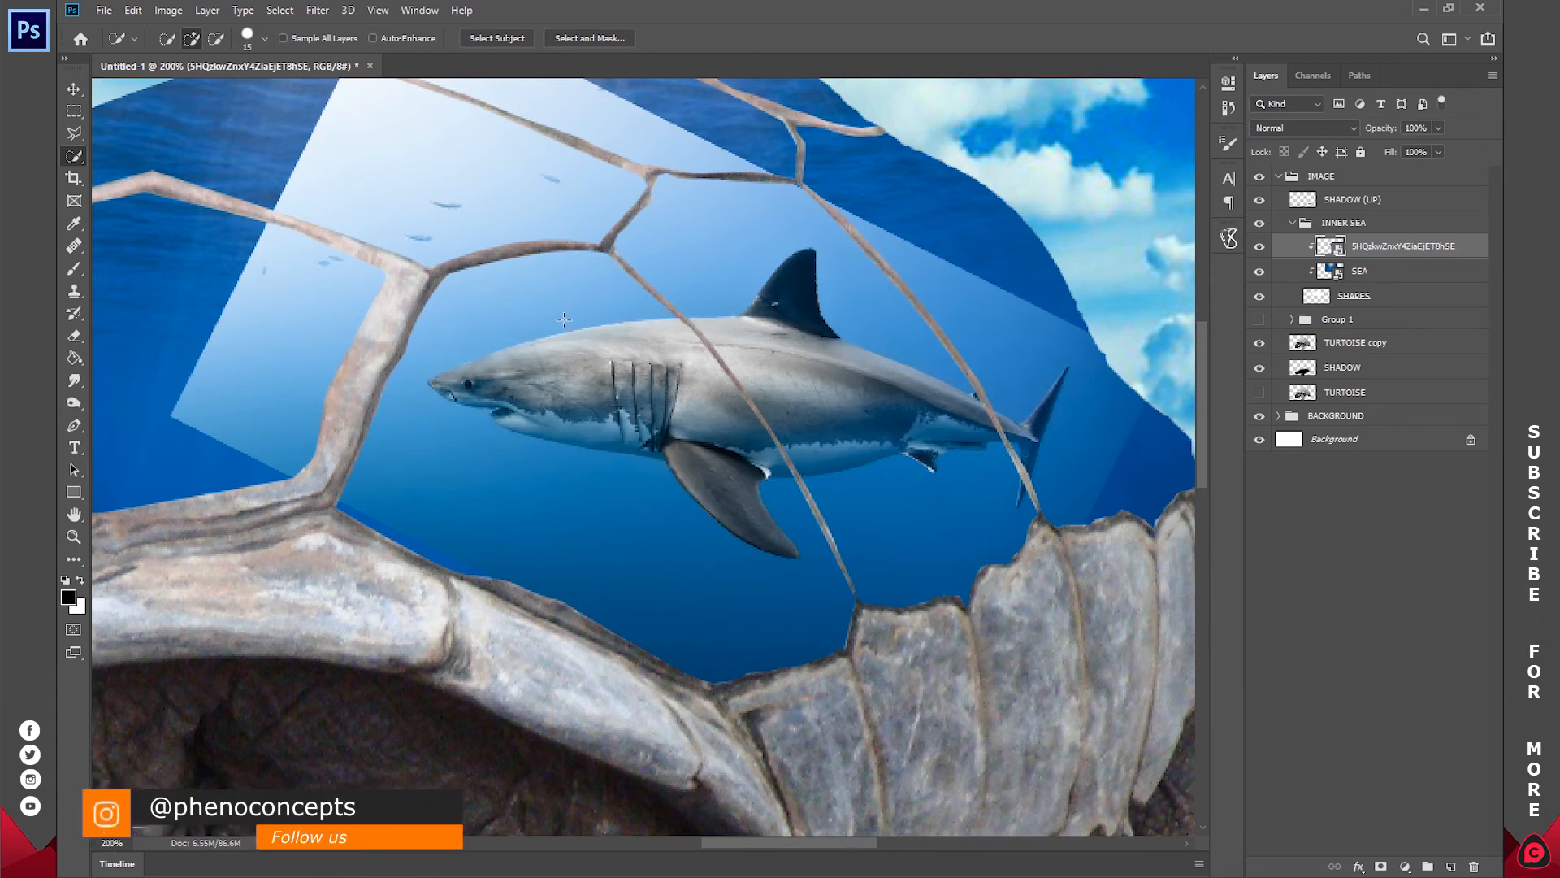
Step: Trace the shark's outline as a path with the Pen tool and release the shark layer's clipping mask
key("p")
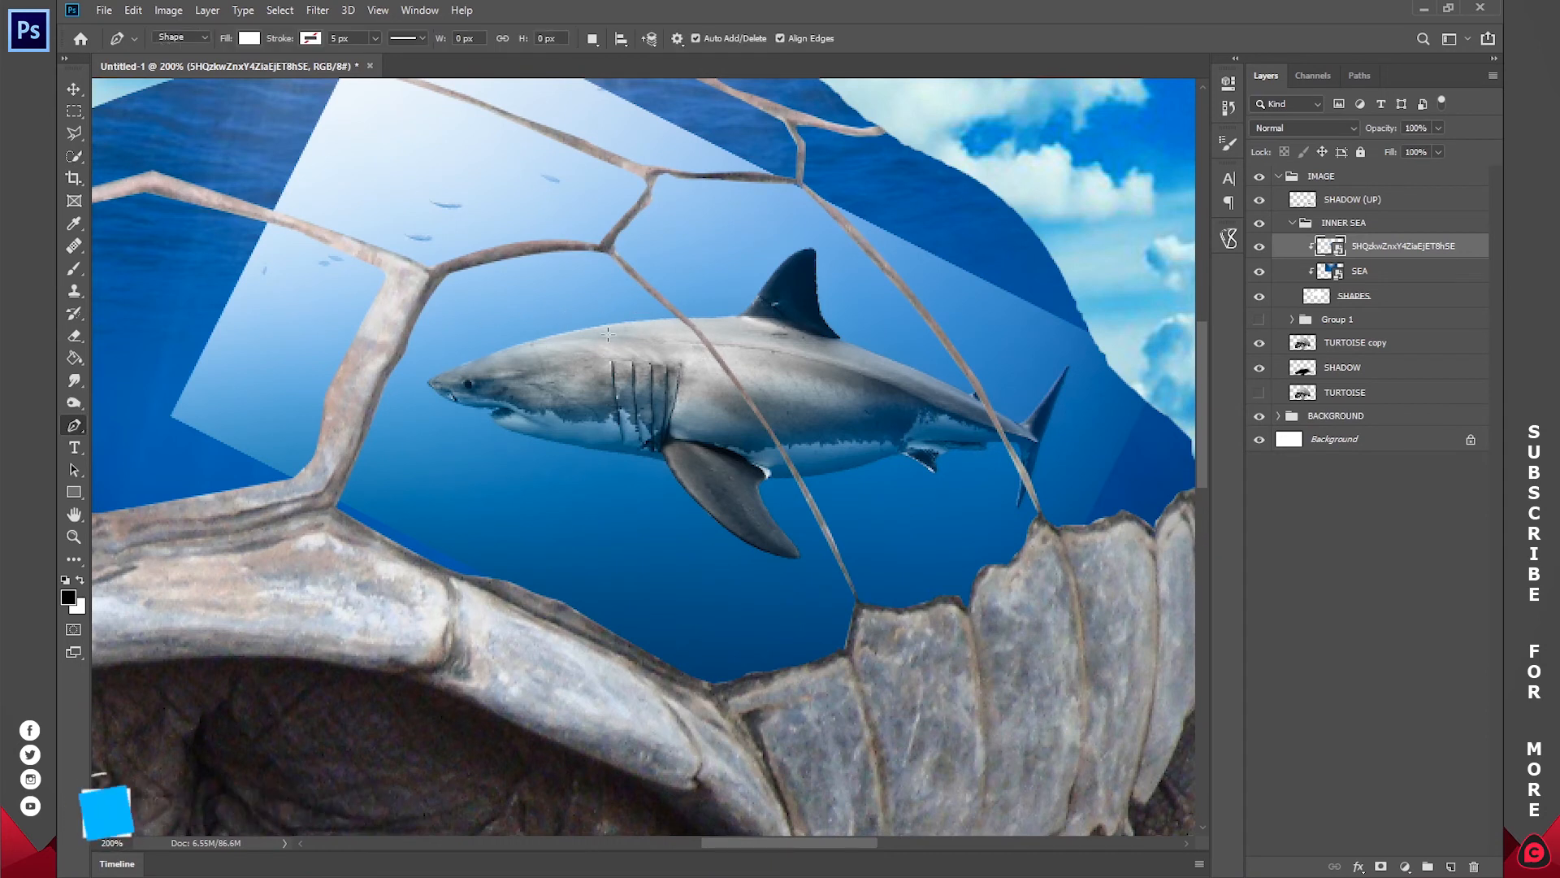
left_click(190, 39)
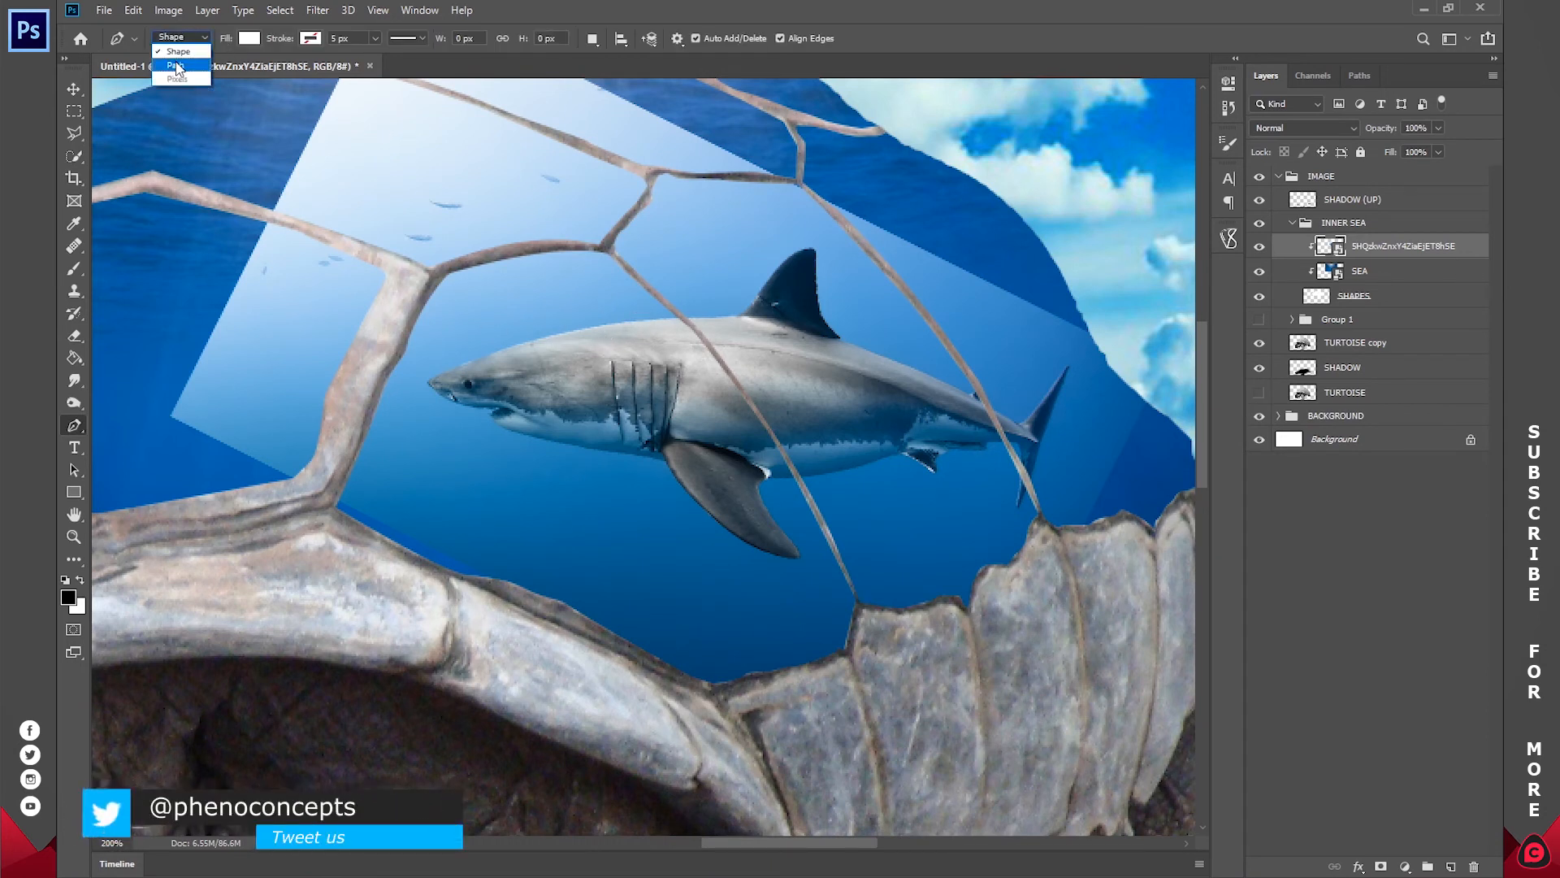
left_click(428, 381)
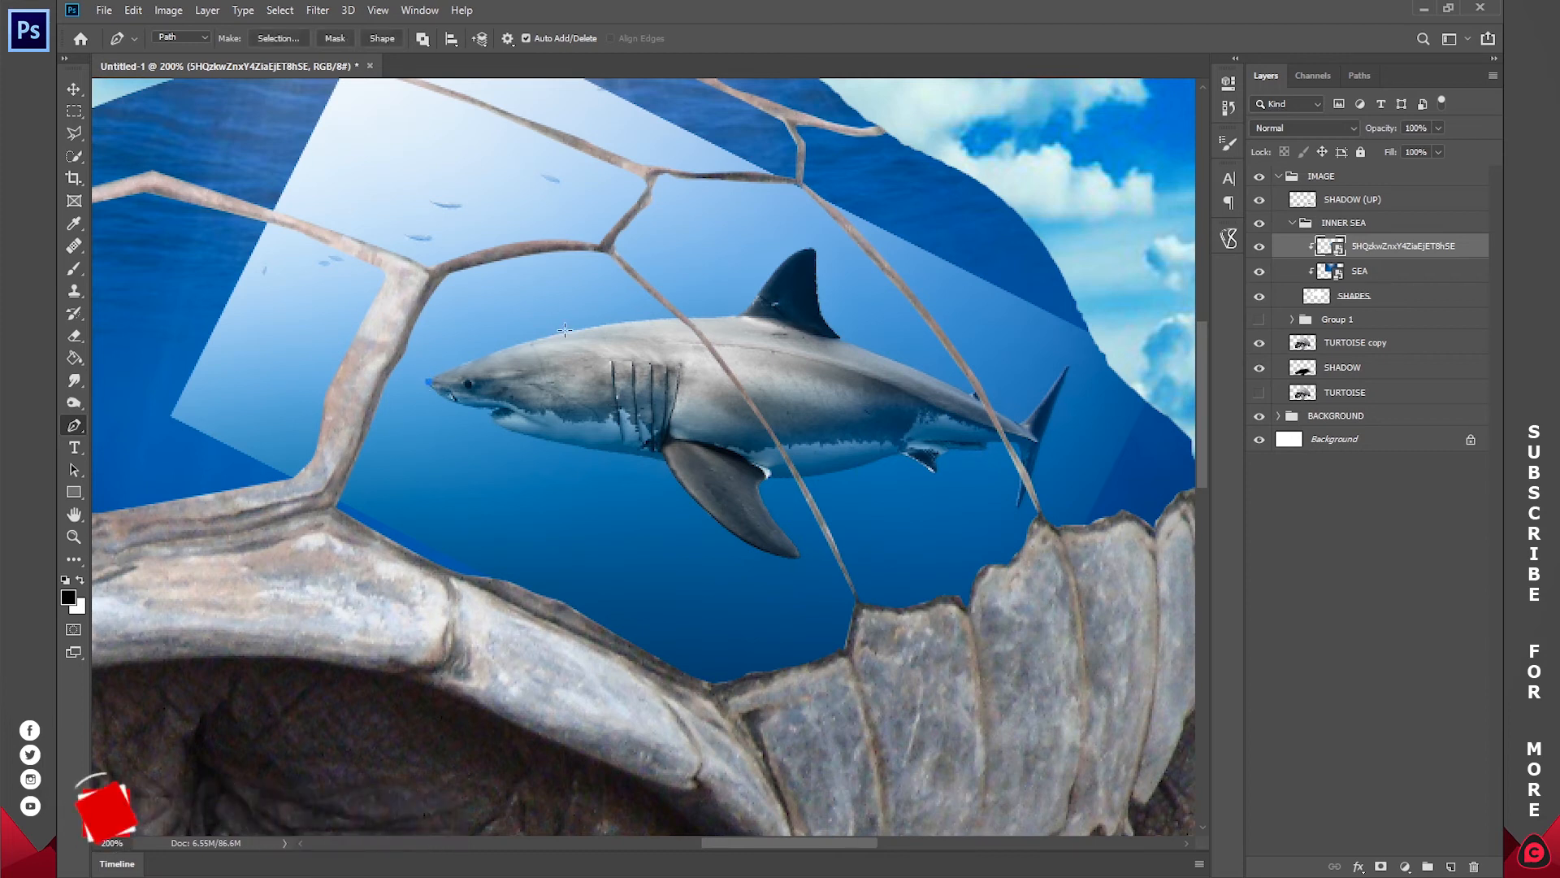
left_click_drag(587, 326, 649, 323)
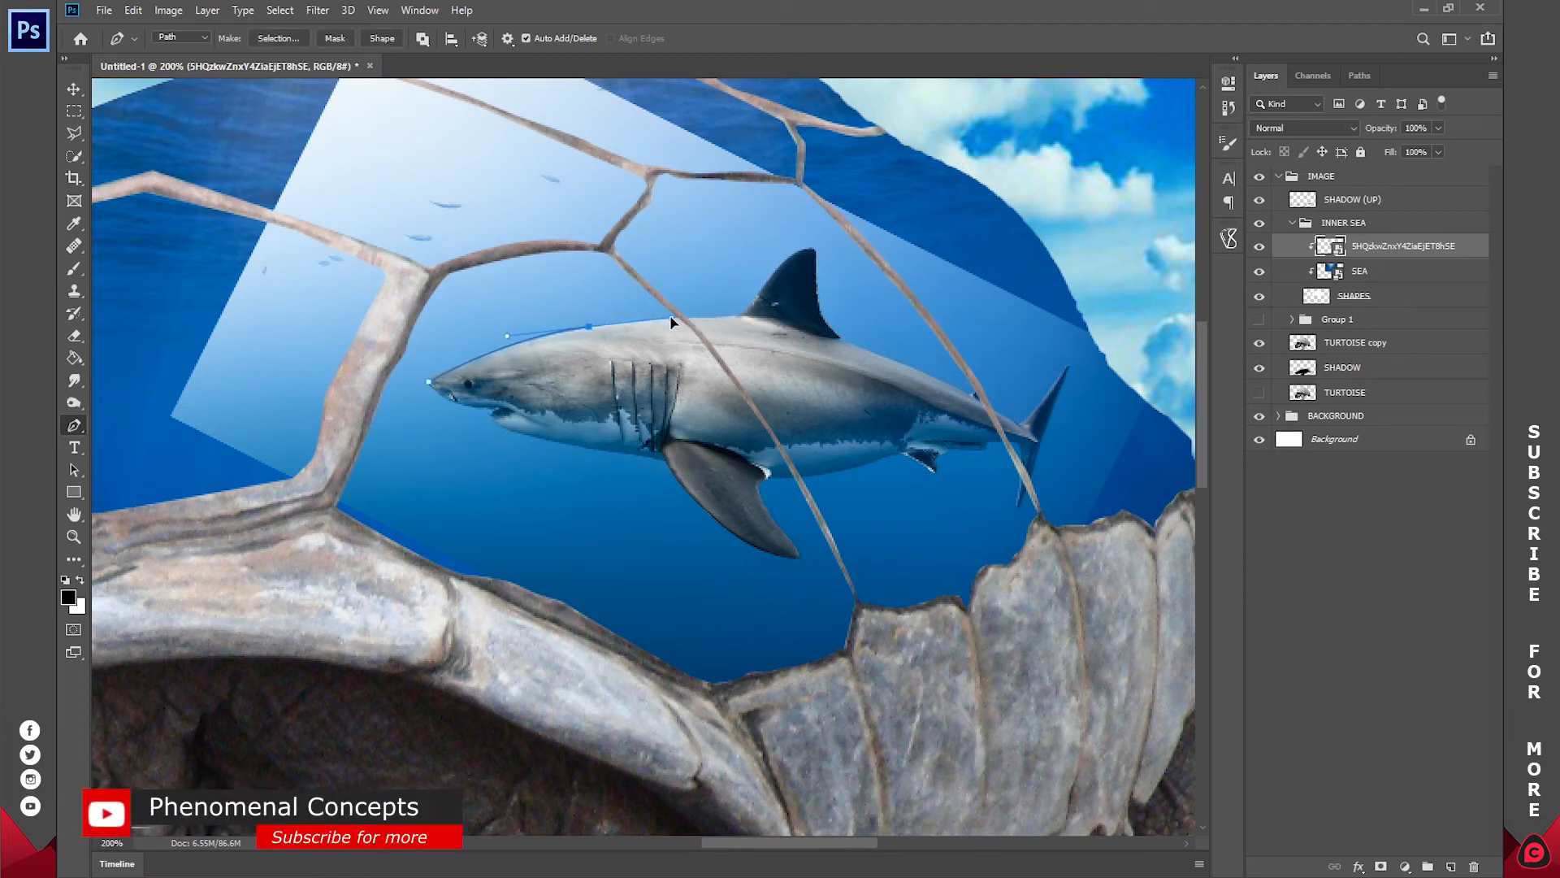
key("ctrl+alt+g")
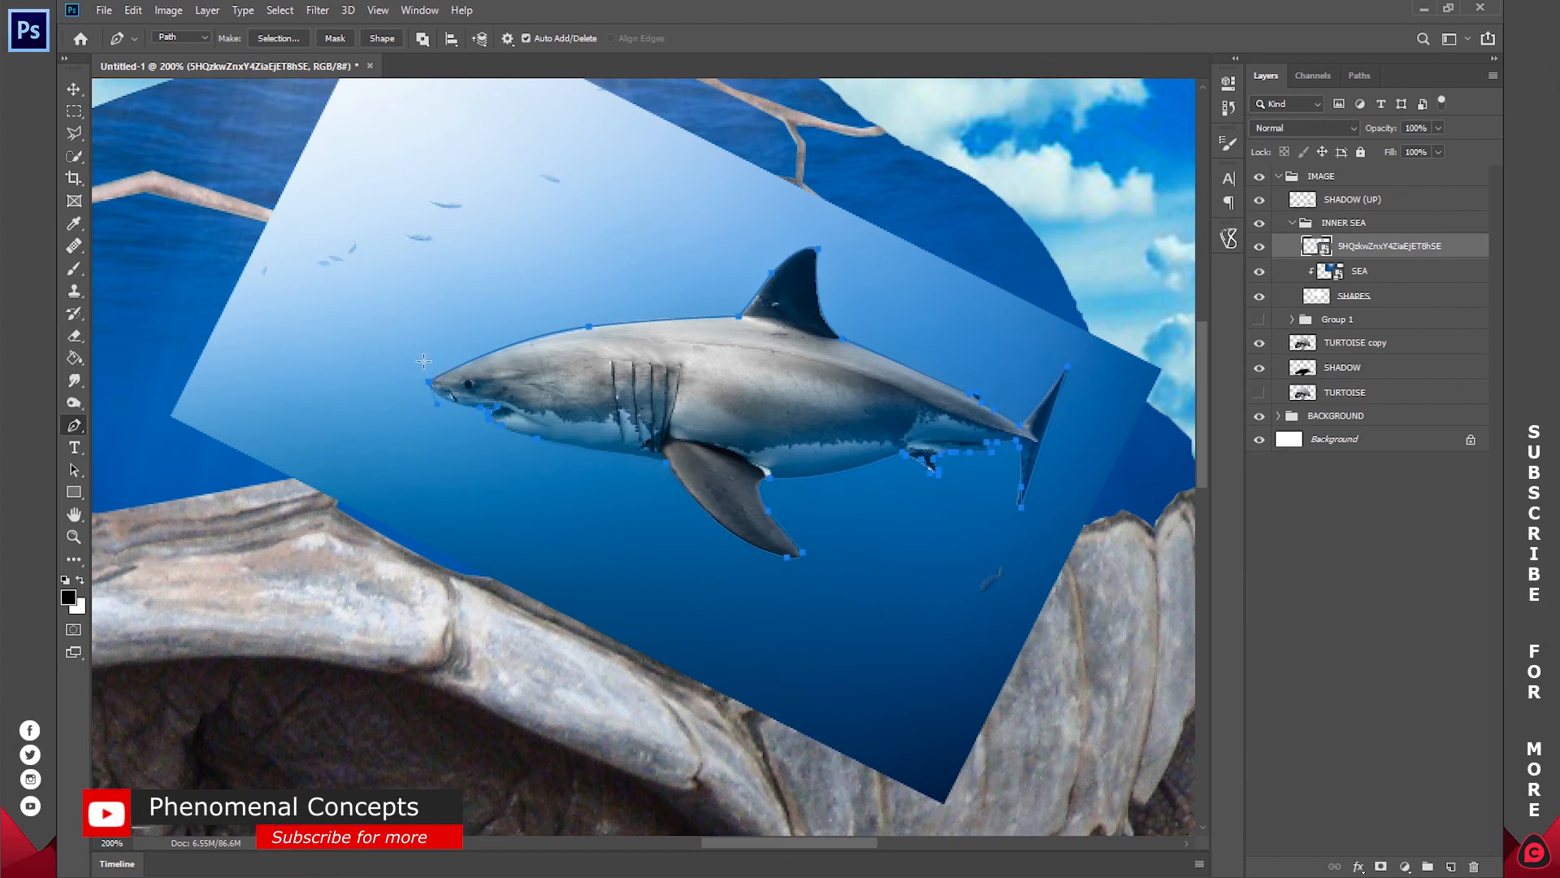
Step: Convert the traced shark path into a selection of the water surrounding the shark
right_click(770, 364)
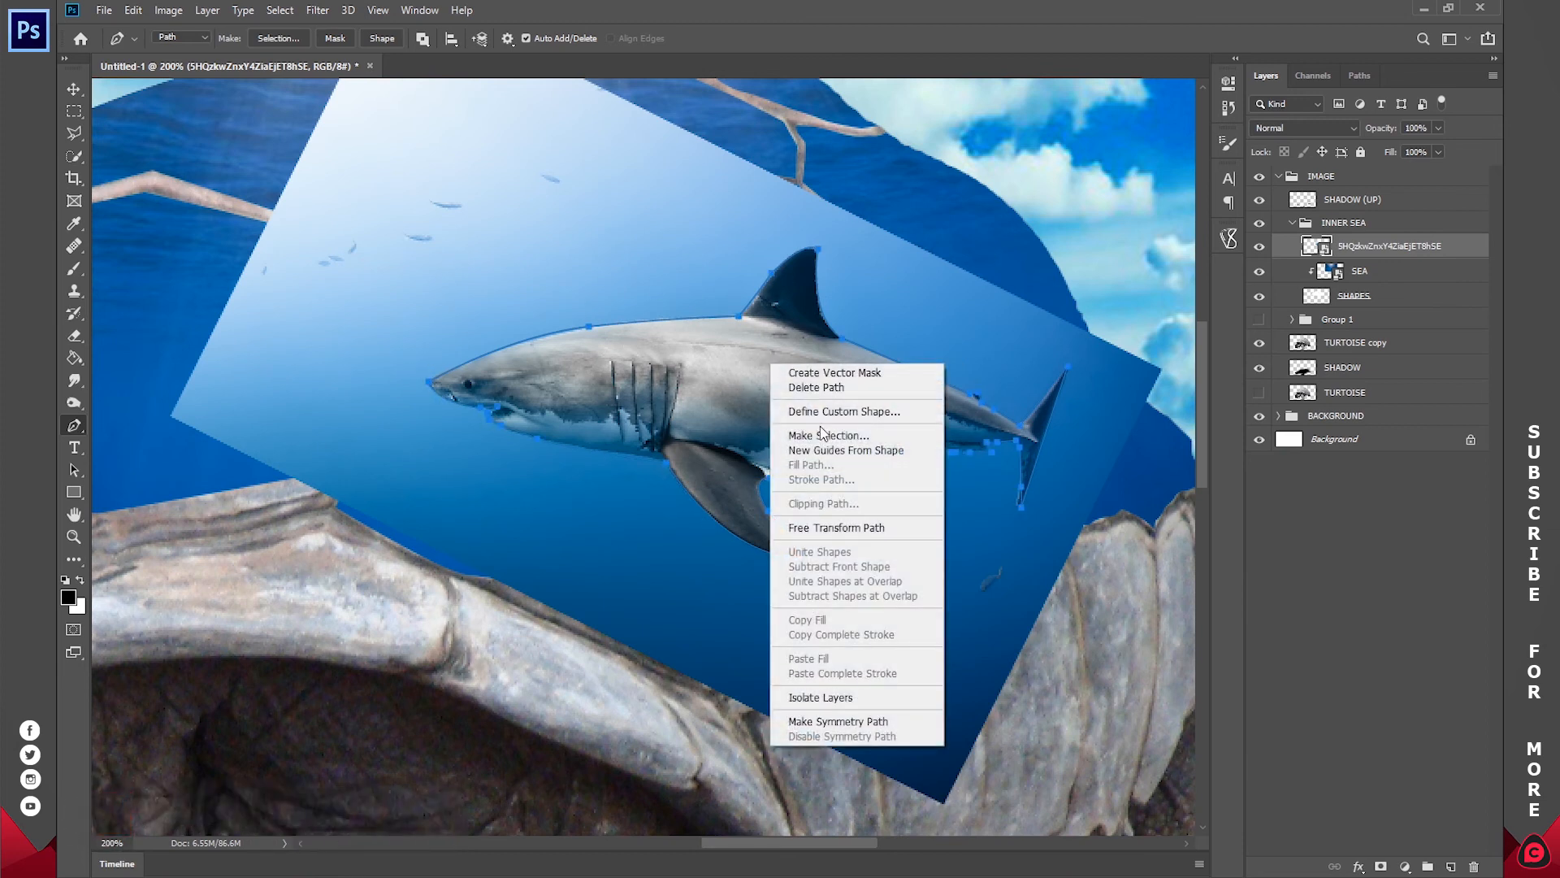
left_click(820, 435)
left_click(868, 237)
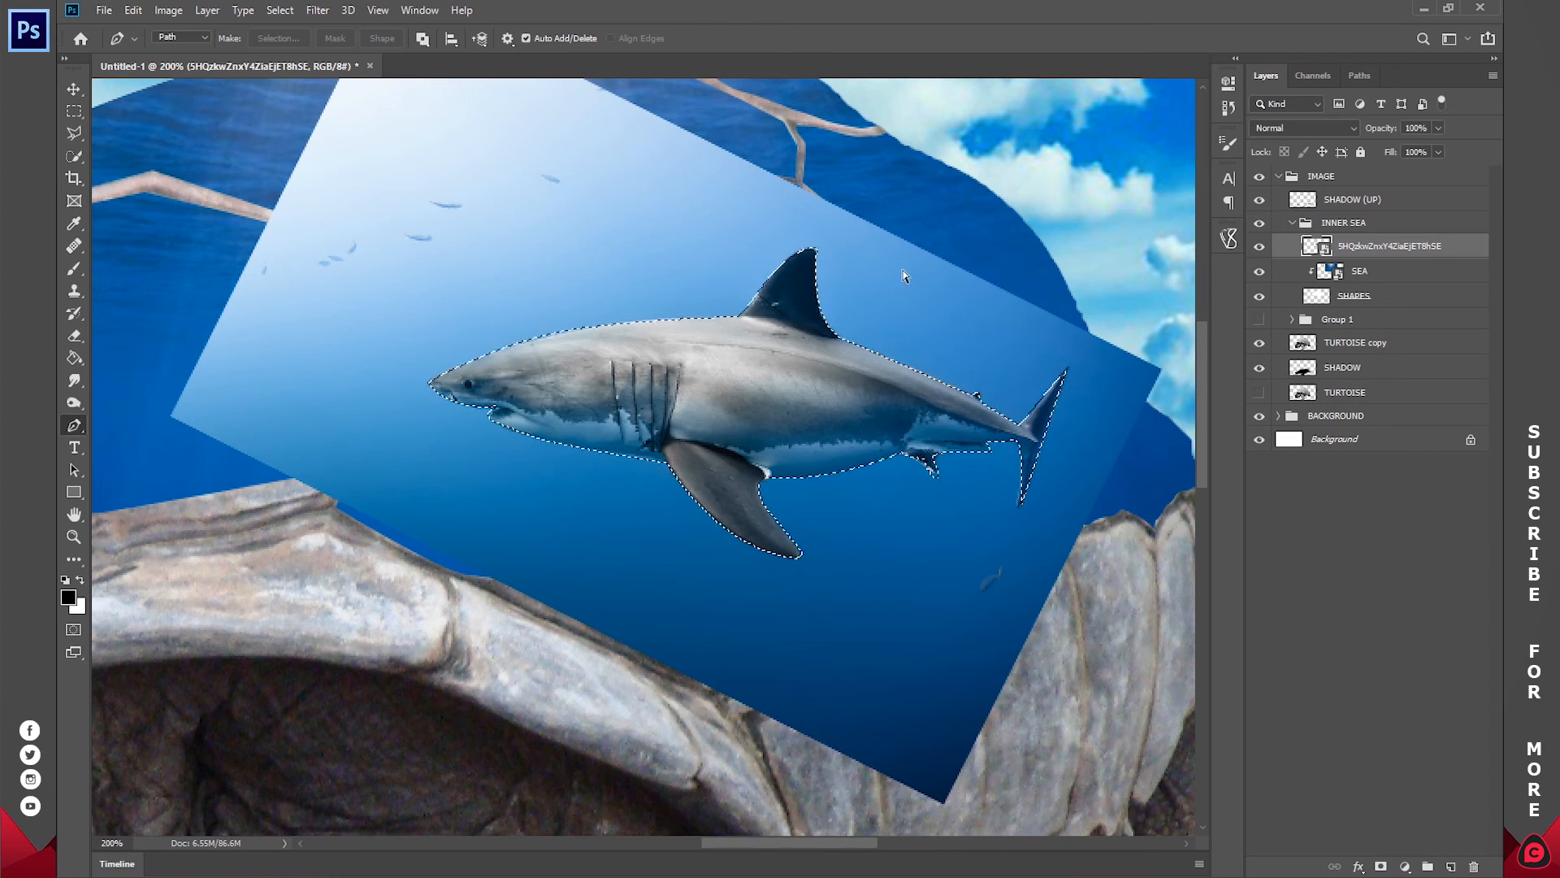
Step: Rasterize the shark layer, delete the water around the shark and clear the selection
key("Delete")
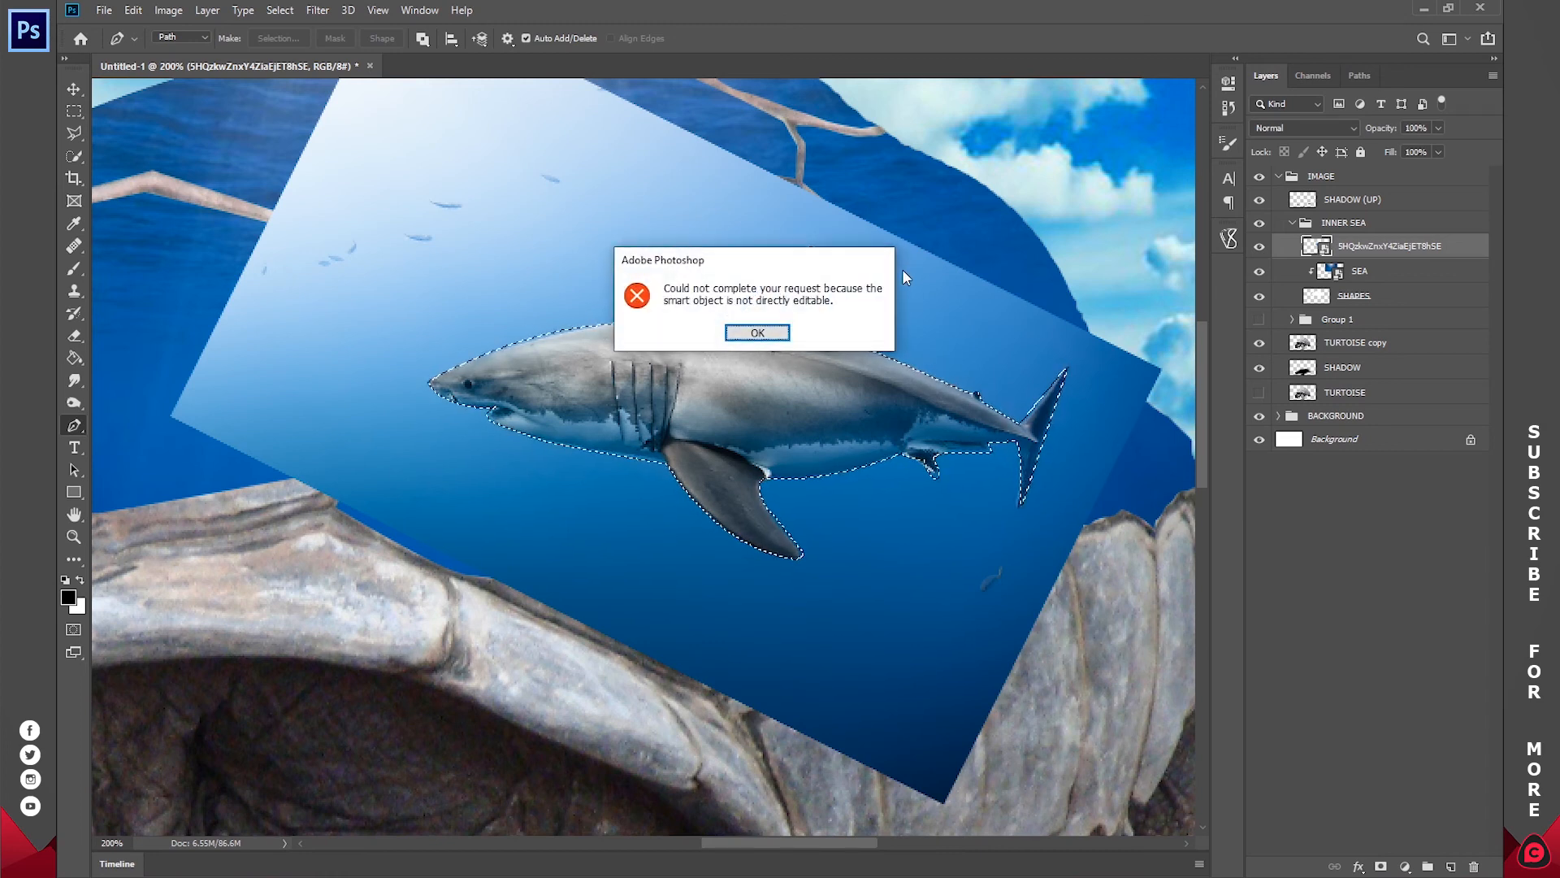
left_click(759, 333)
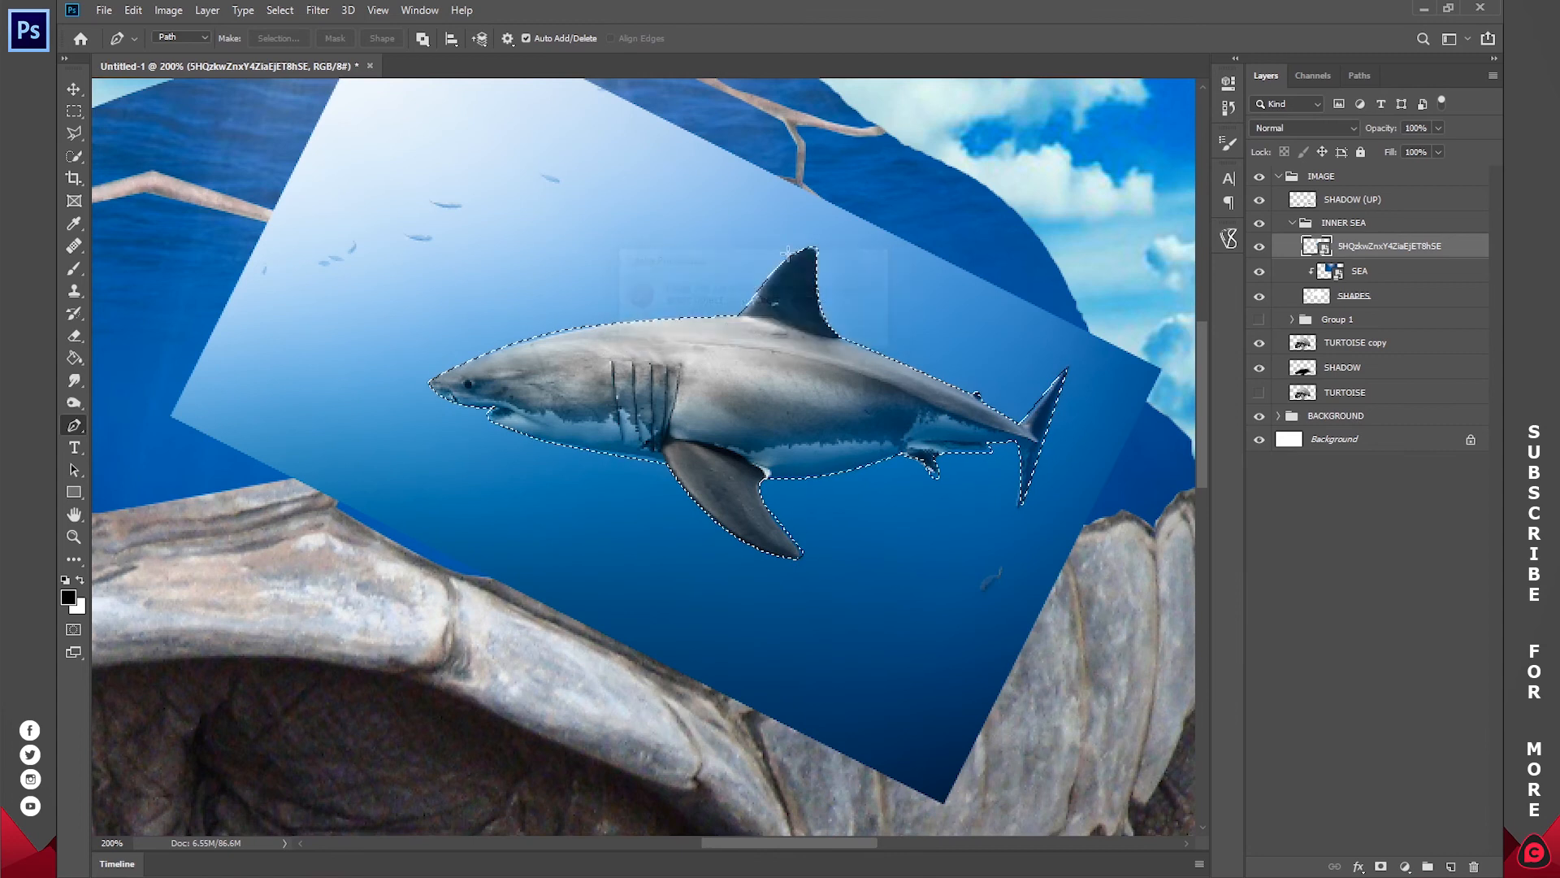
right_click(1378, 245)
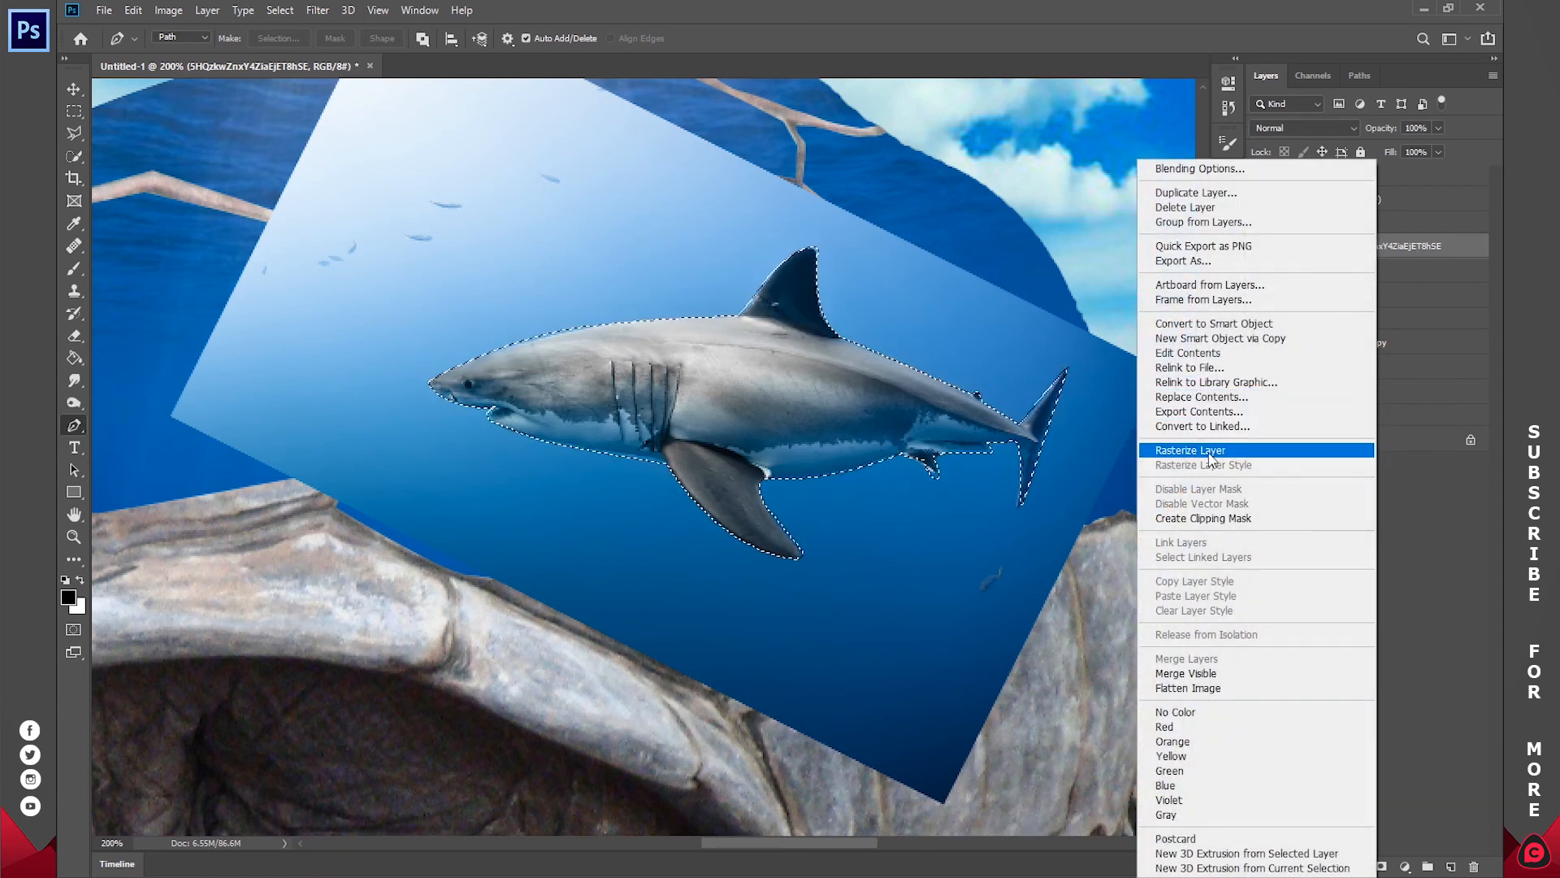
left_click(1155, 455)
key("Delete")
key("z")
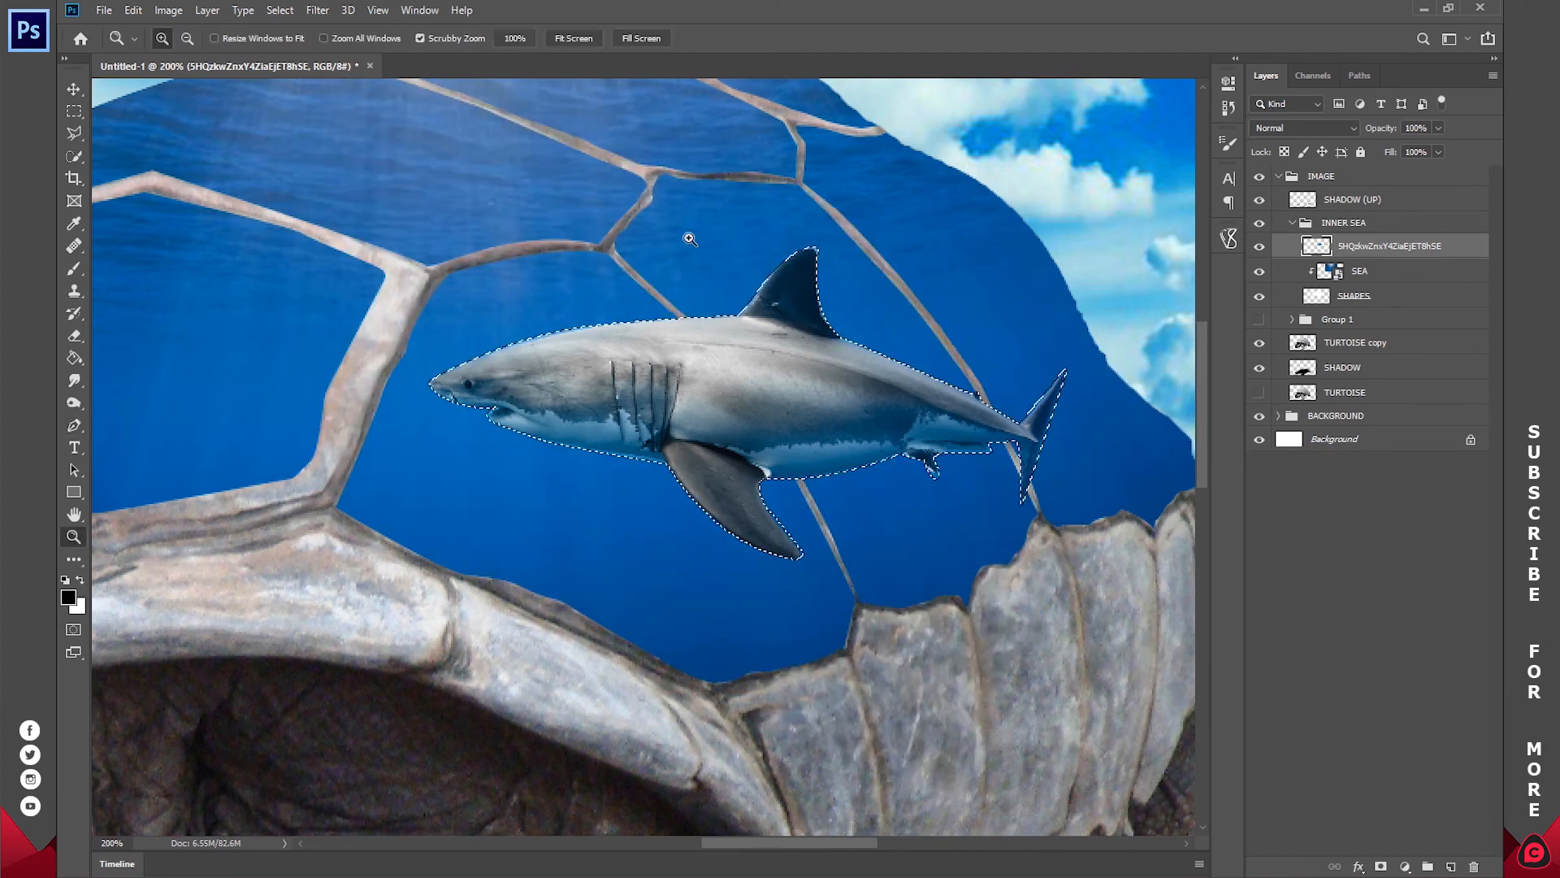
left_click(576, 37)
key("ctrl+d")
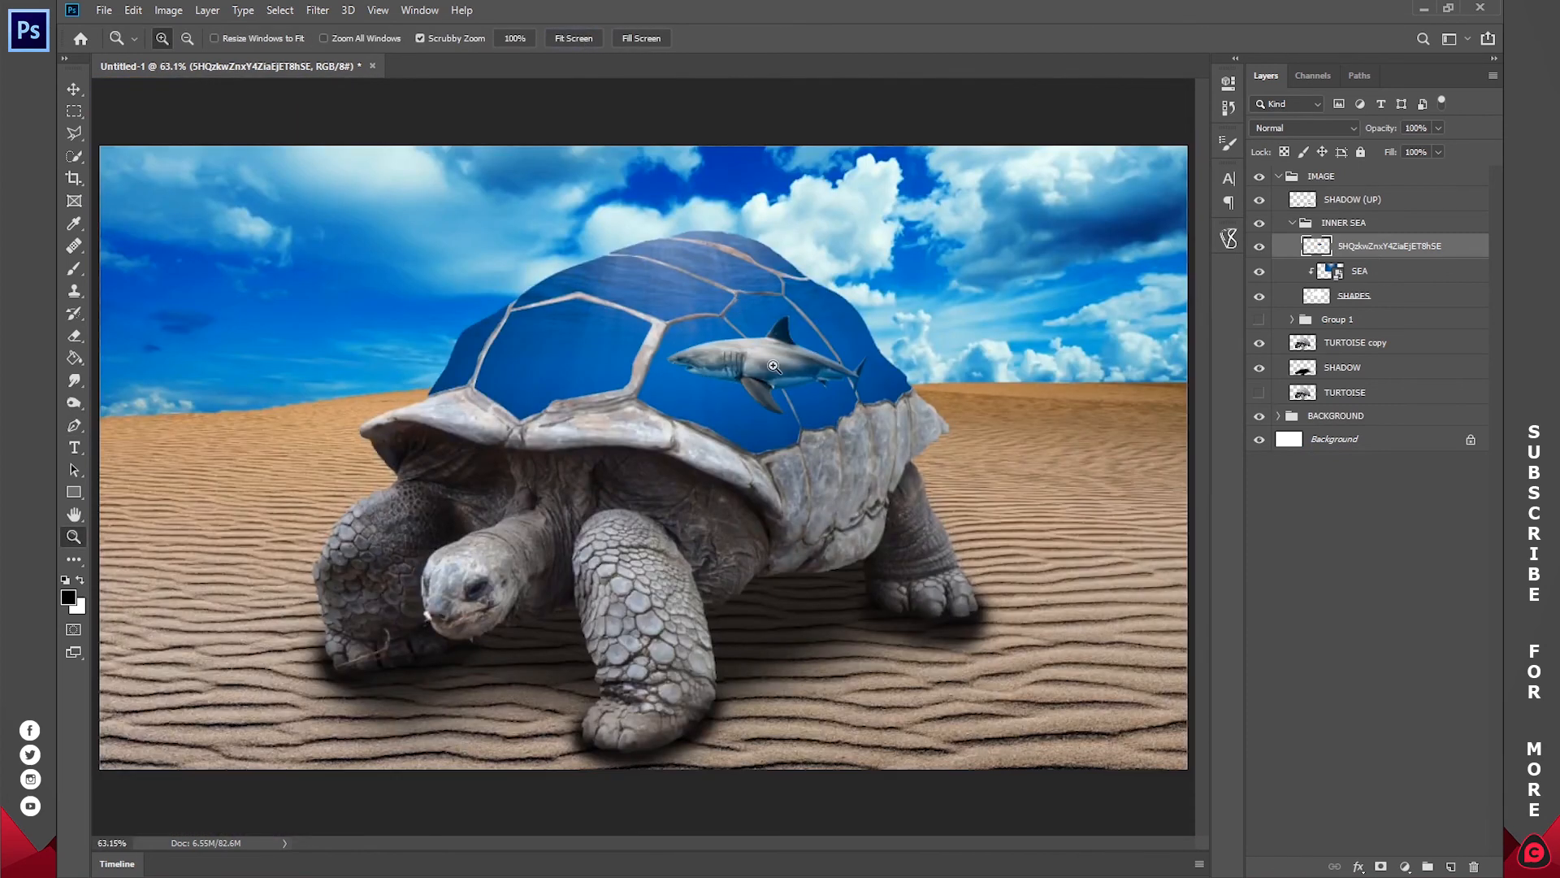
Step: Clip the cut-out shark to the shell plates, scale it to about 63.91% and place it low on the rear plates
right_click(1387, 253)
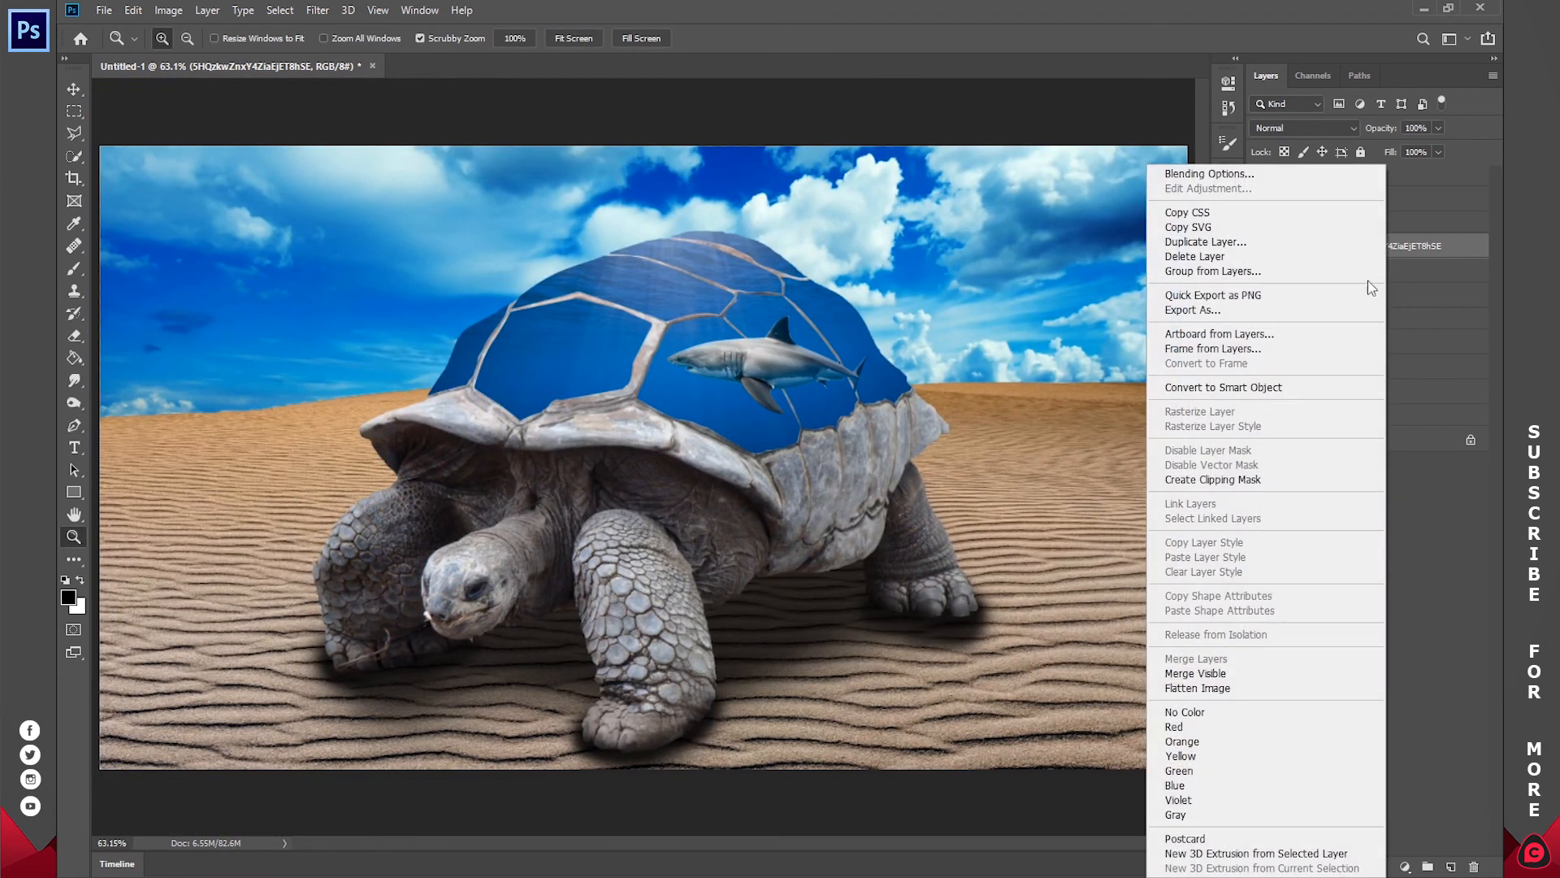
left_click(1194, 480)
left_click_drag(809, 341, 878, 349)
key("v")
left_click_drag(959, 393, 800, 395)
left_click_drag(660, 405, 589, 460)
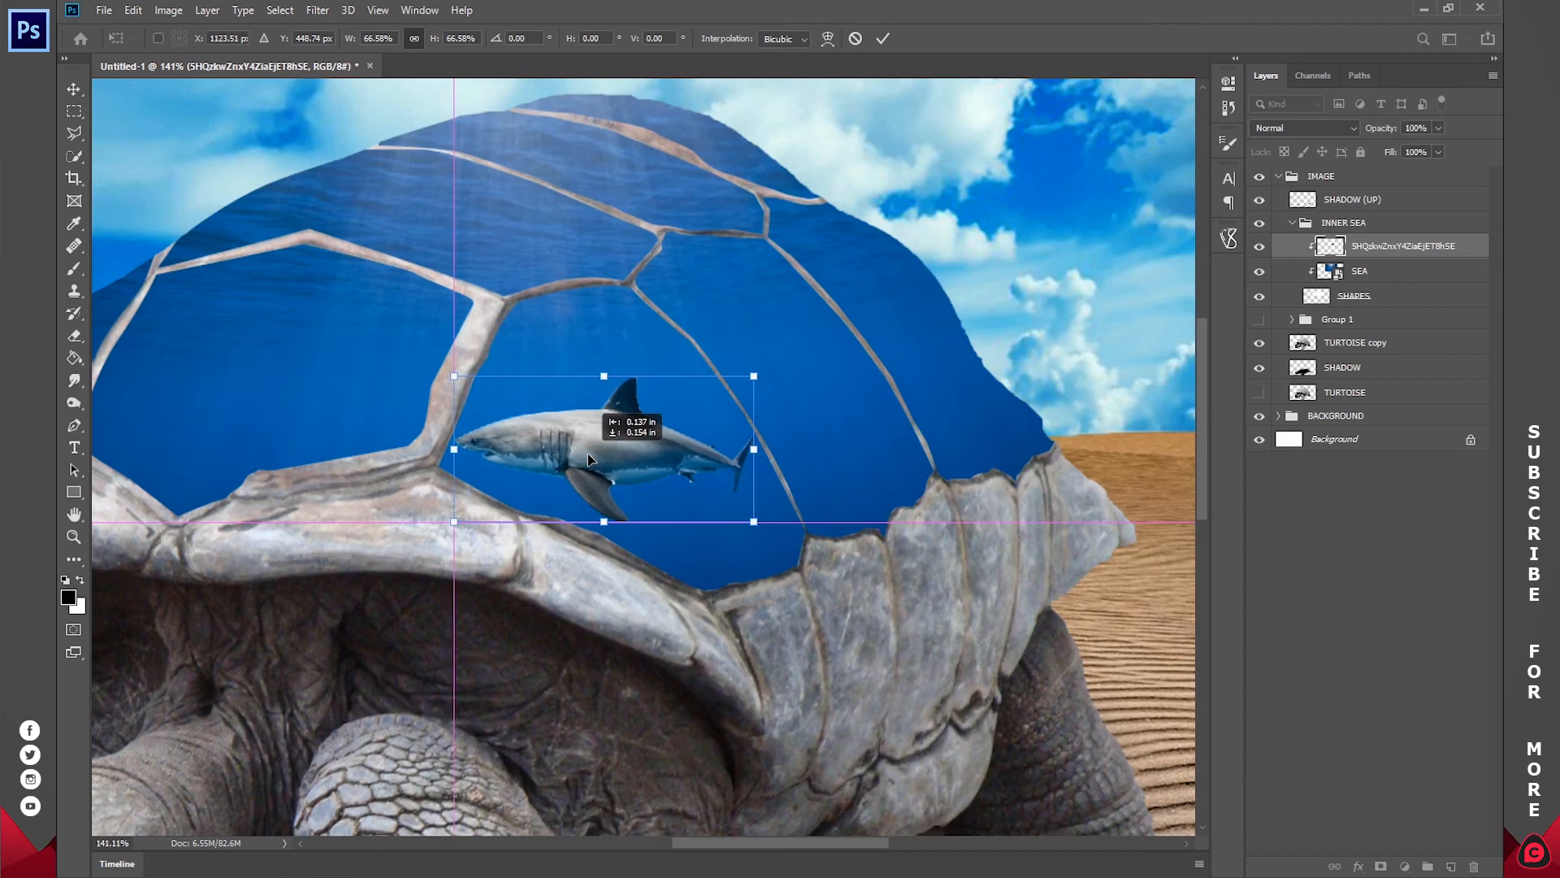
left_click_drag(752, 449, 741, 450)
left_click_drag(735, 452, 821, 468)
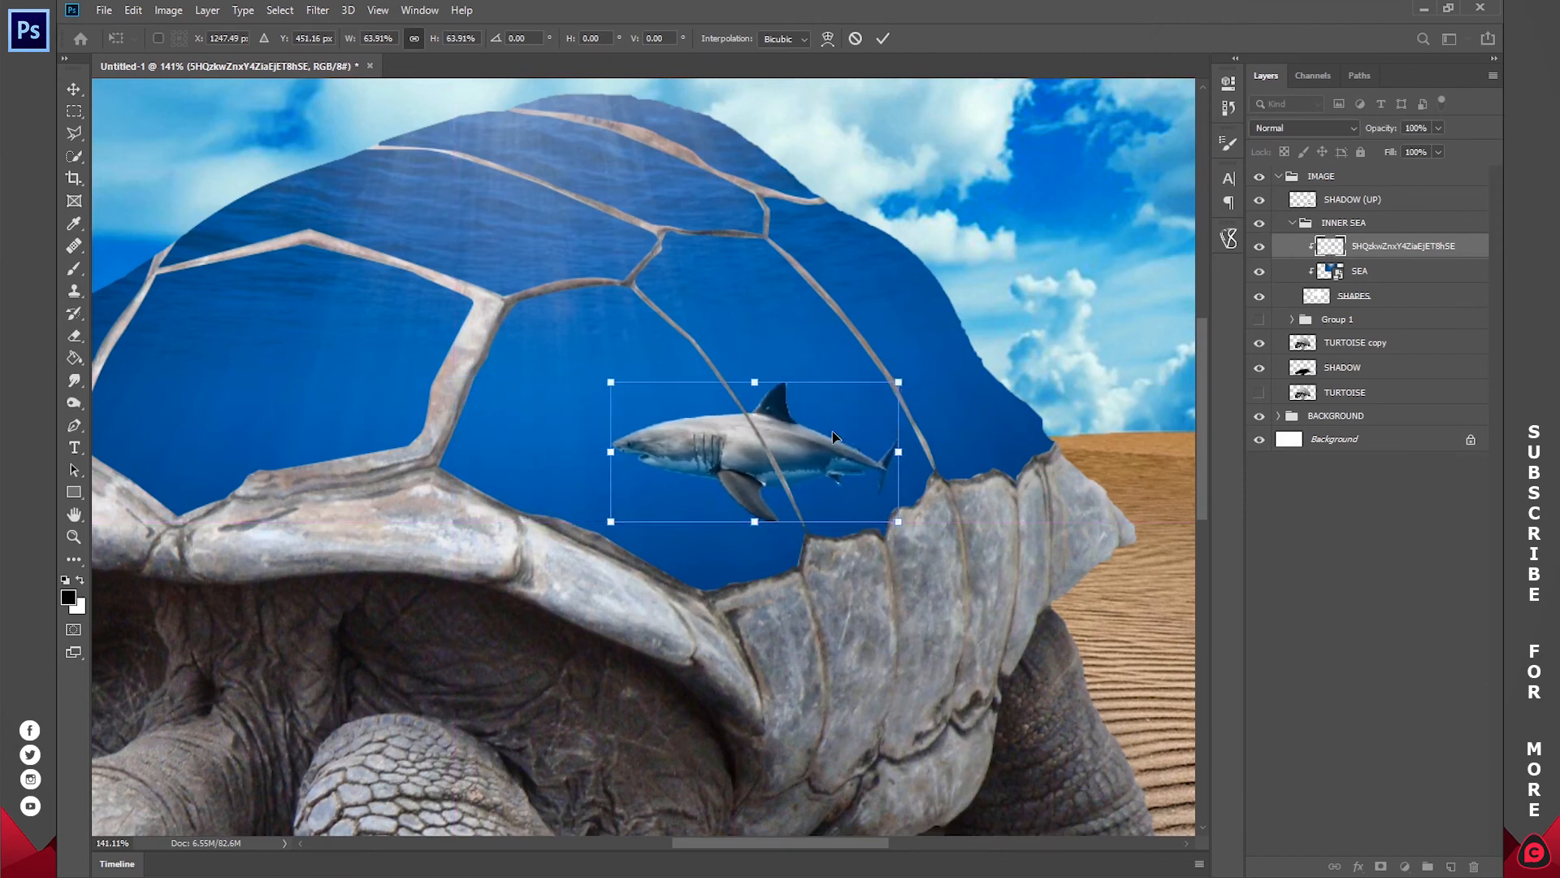
left_click(887, 37)
Step: Open header-shark-eddies.jpg as a separate document
left_click_drag(734, 307, 894, 301)
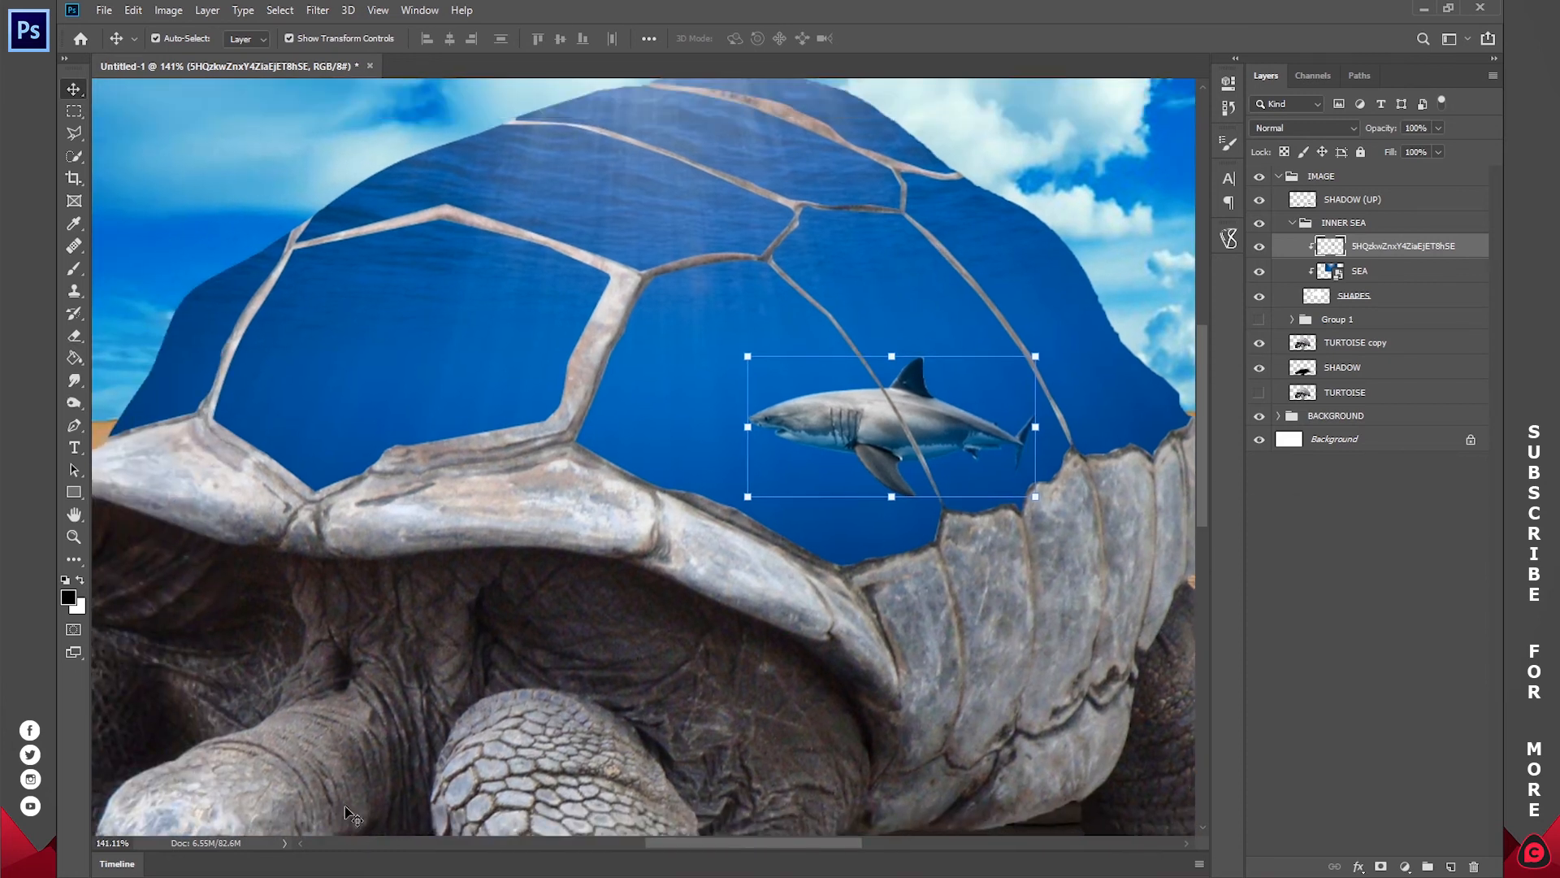
left_click(250, 877)
left_click_drag(629, 331, 593, 69)
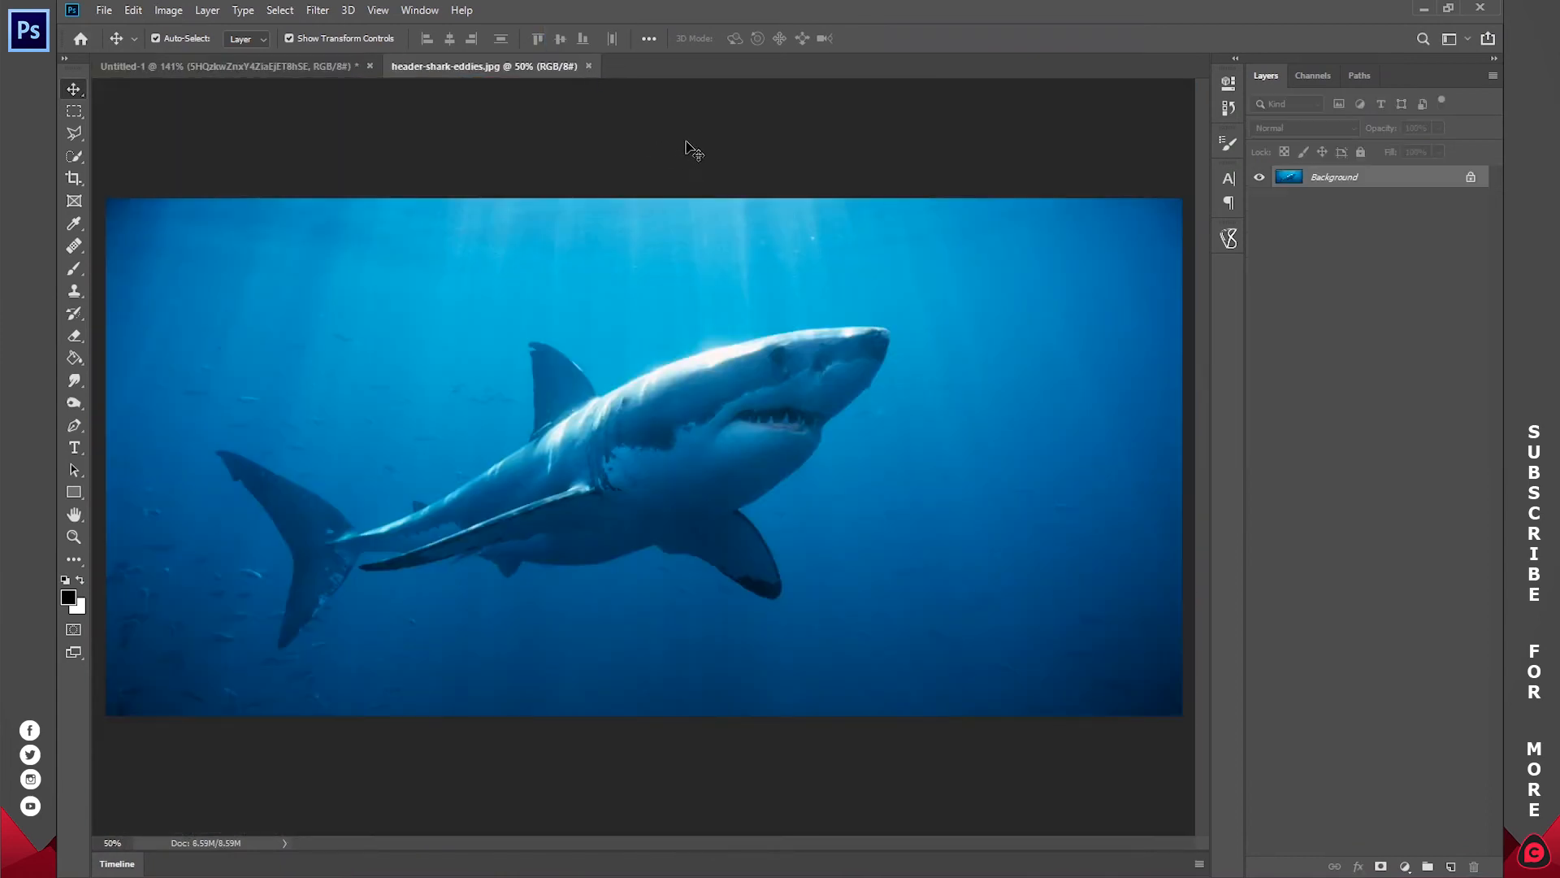
Step: Select the water around the shark with the Quick Selection tool, subtracting the shark's body, fins and tail
key("w")
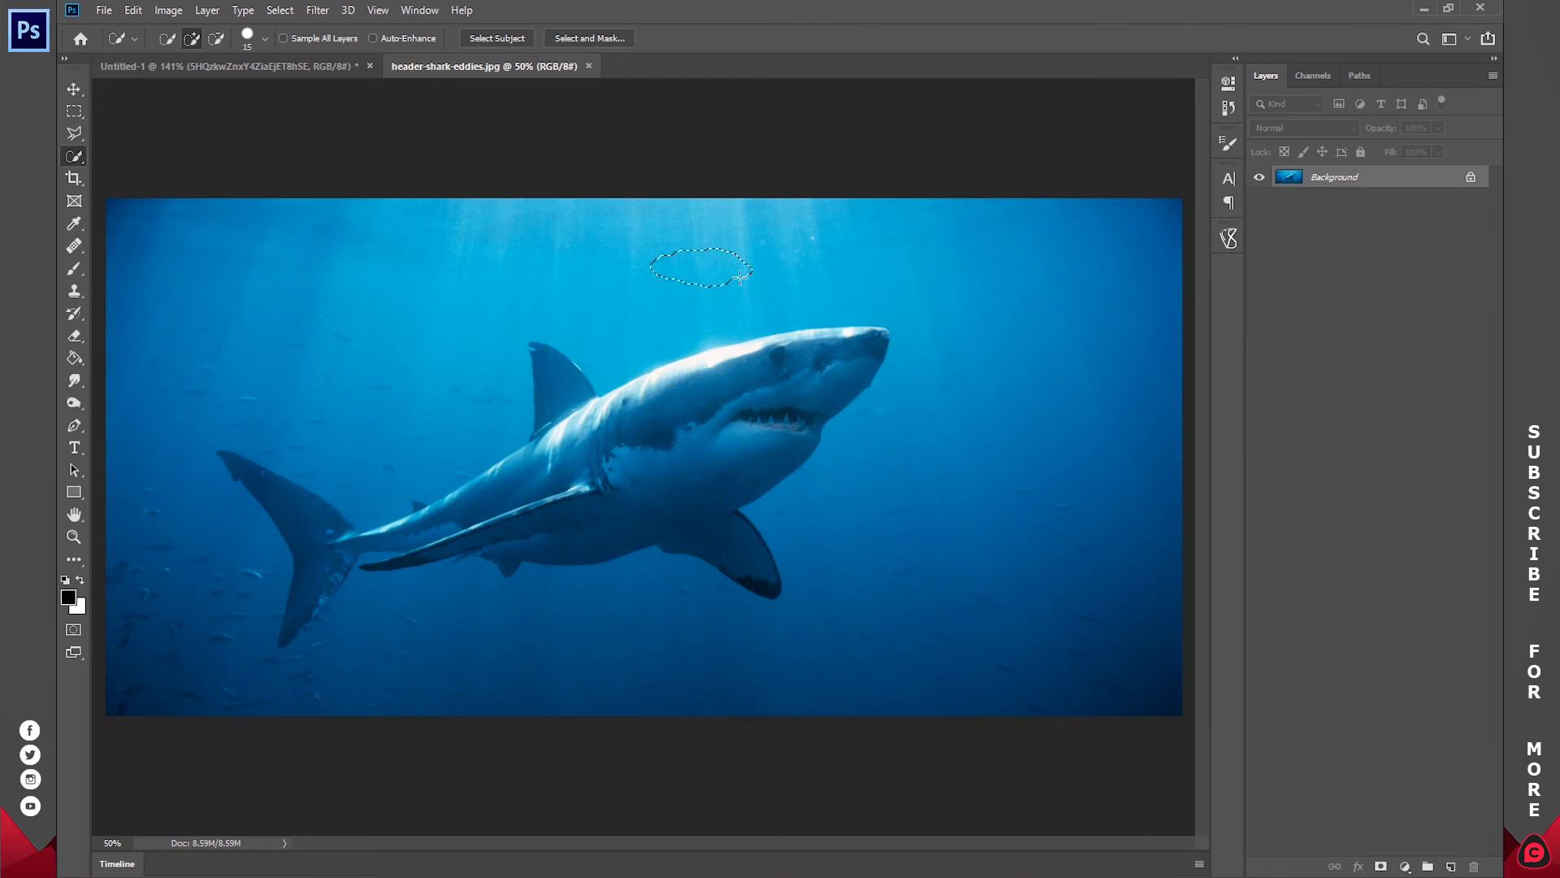
left_click_drag(1001, 393, 808, 510)
mouse_move(537, 620)
left_mouse_down()
mouse_move(386, 683)
mouse_move(247, 656)
mouse_move(185, 556)
mouse_move(228, 492)
left_mouse_up()
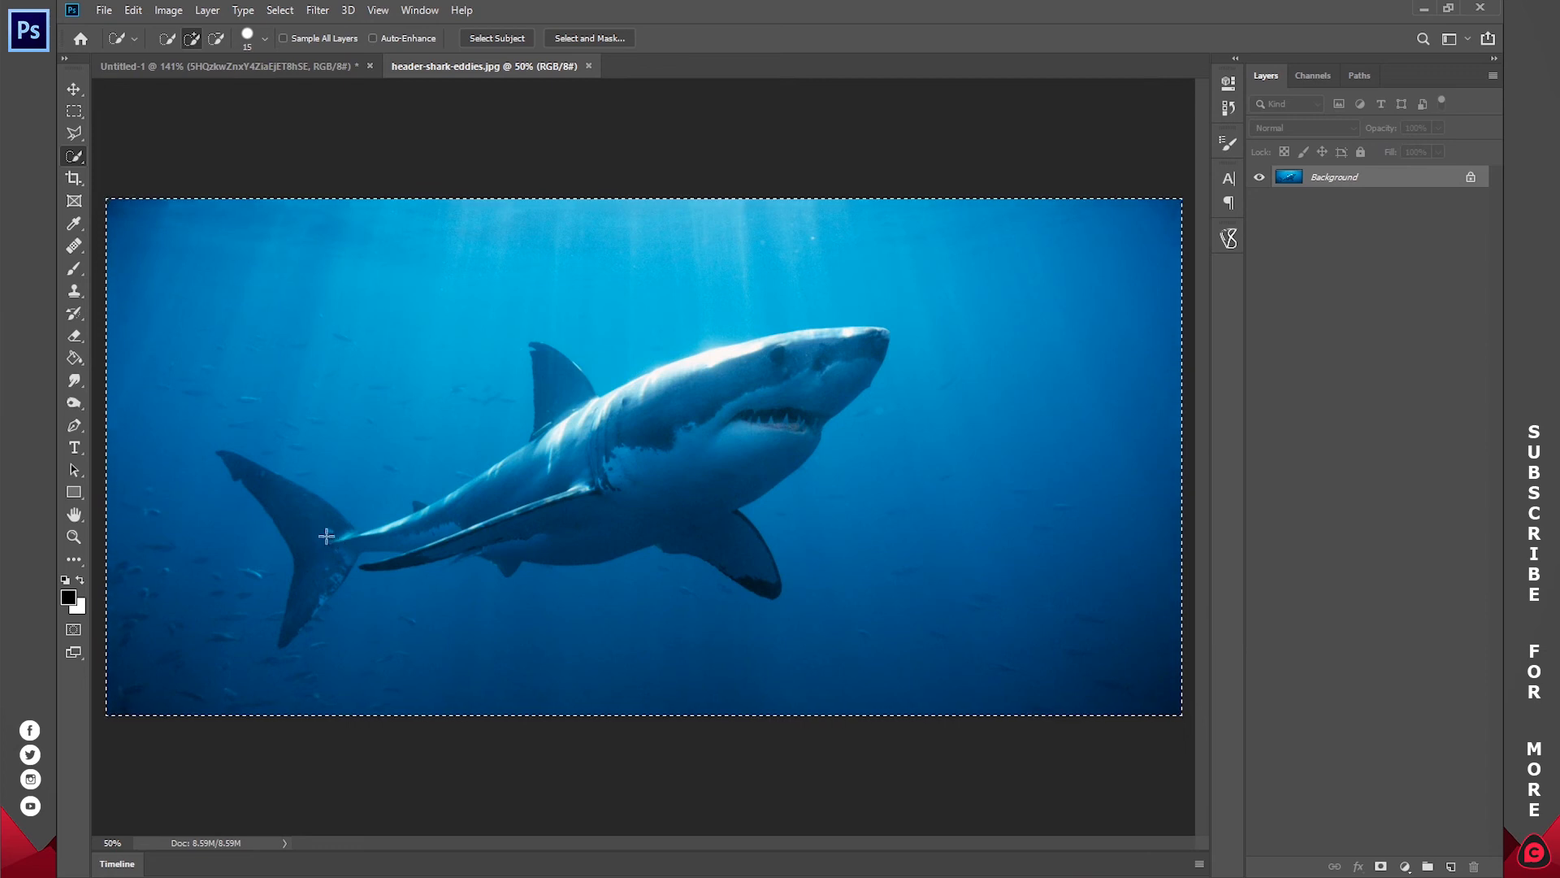
mouse_move(324, 538)
left_mouse_down()
mouse_move(284, 633)
mouse_move(796, 455)
mouse_move(271, 568)
mouse_move(471, 551)
mouse_move(406, 510)
left_mouse_up()
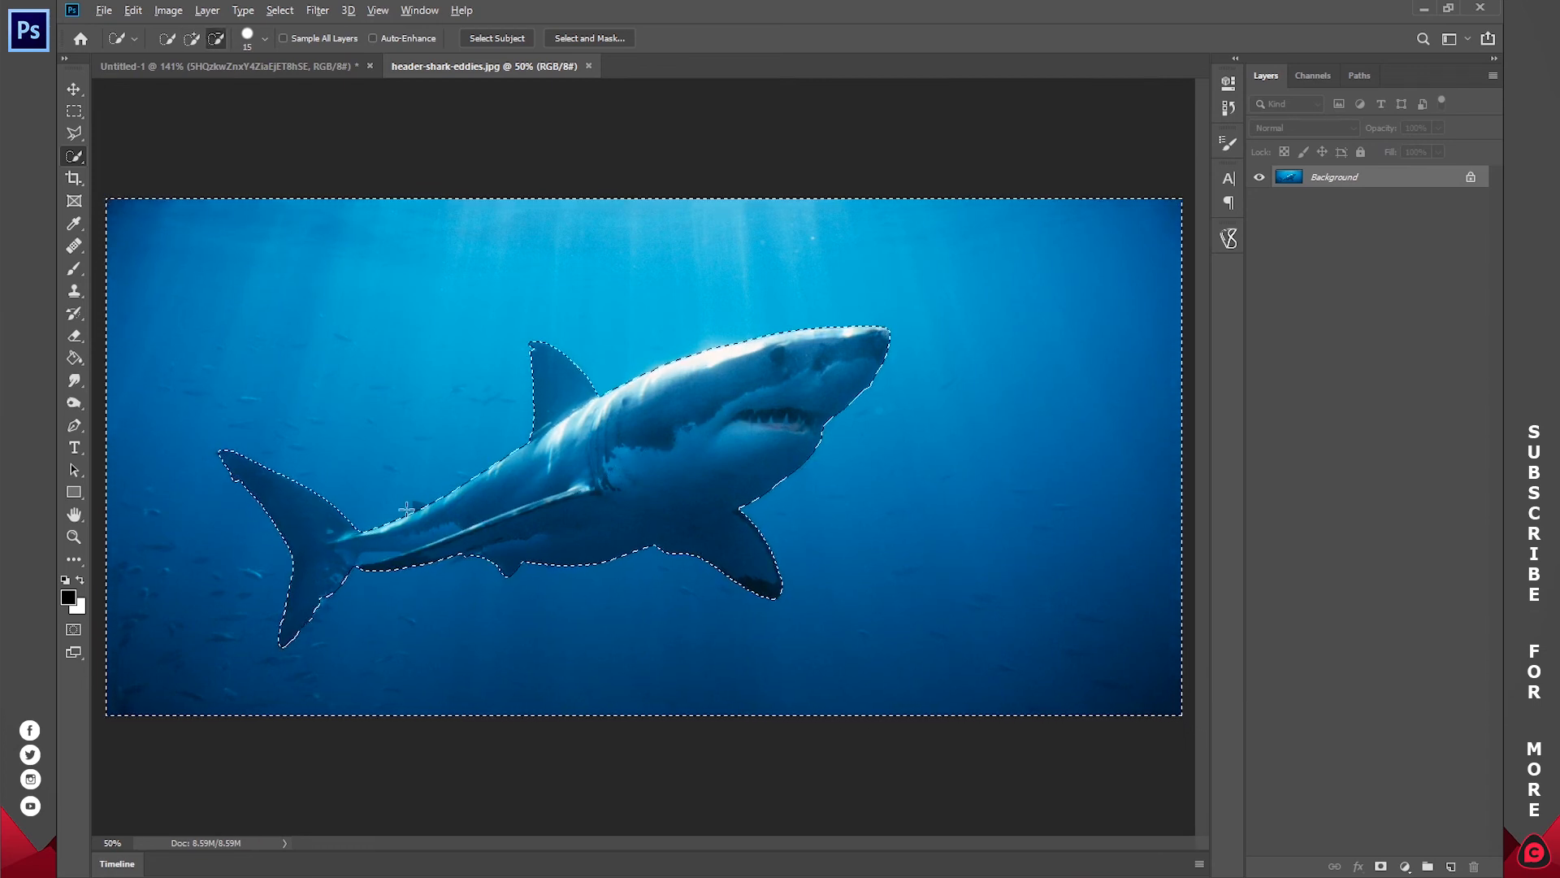
Step: Cut the shark from its background onto a separate layer with Layer Via Cut, using the inverted selection
right_click(689, 435)
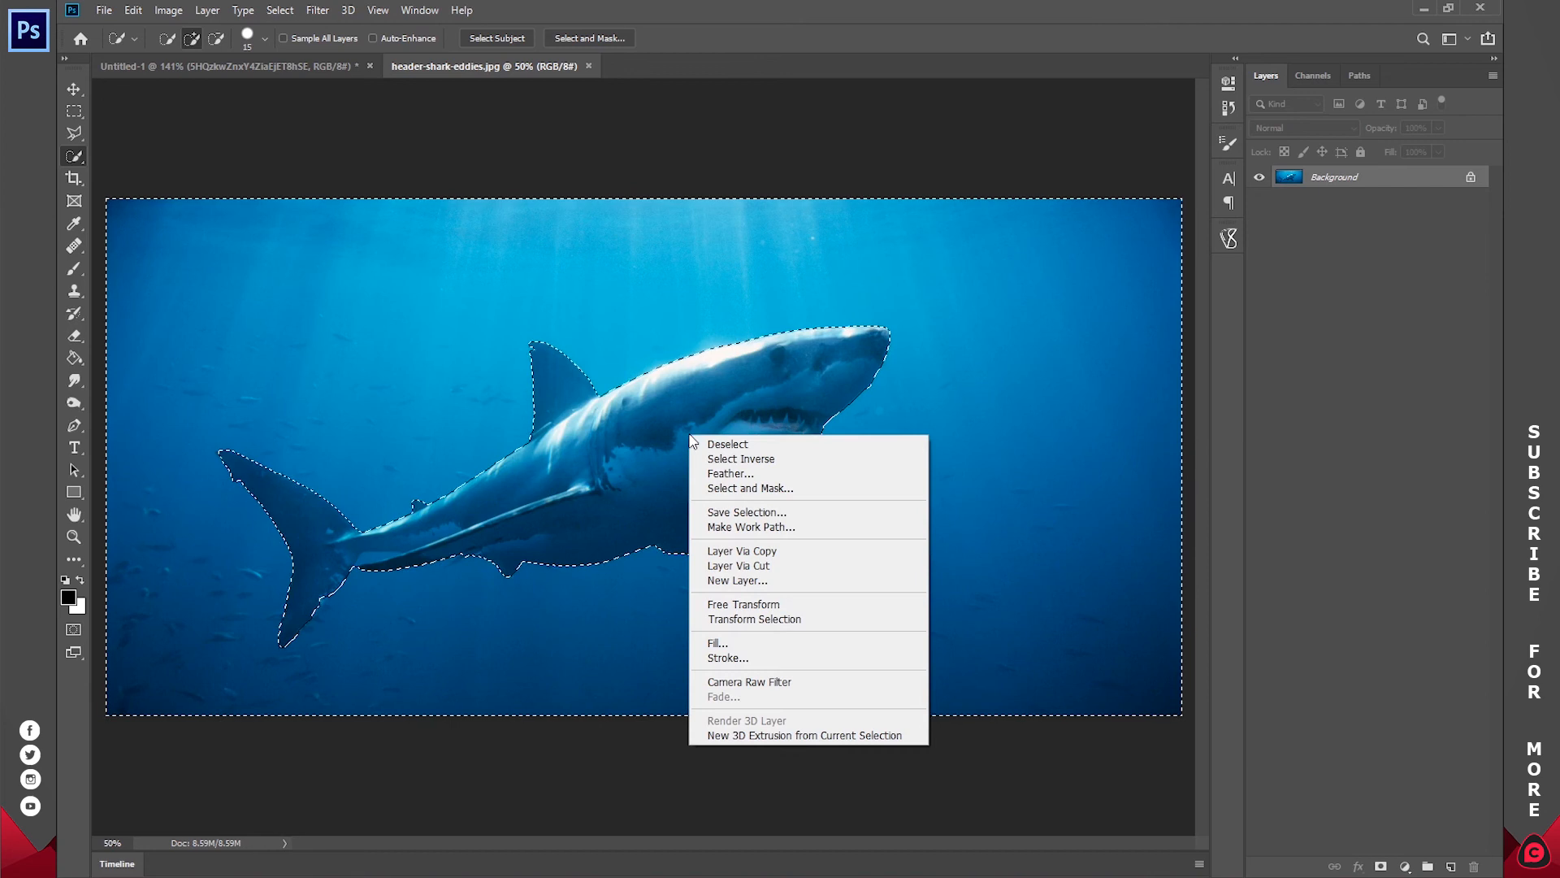
left_click(784, 565)
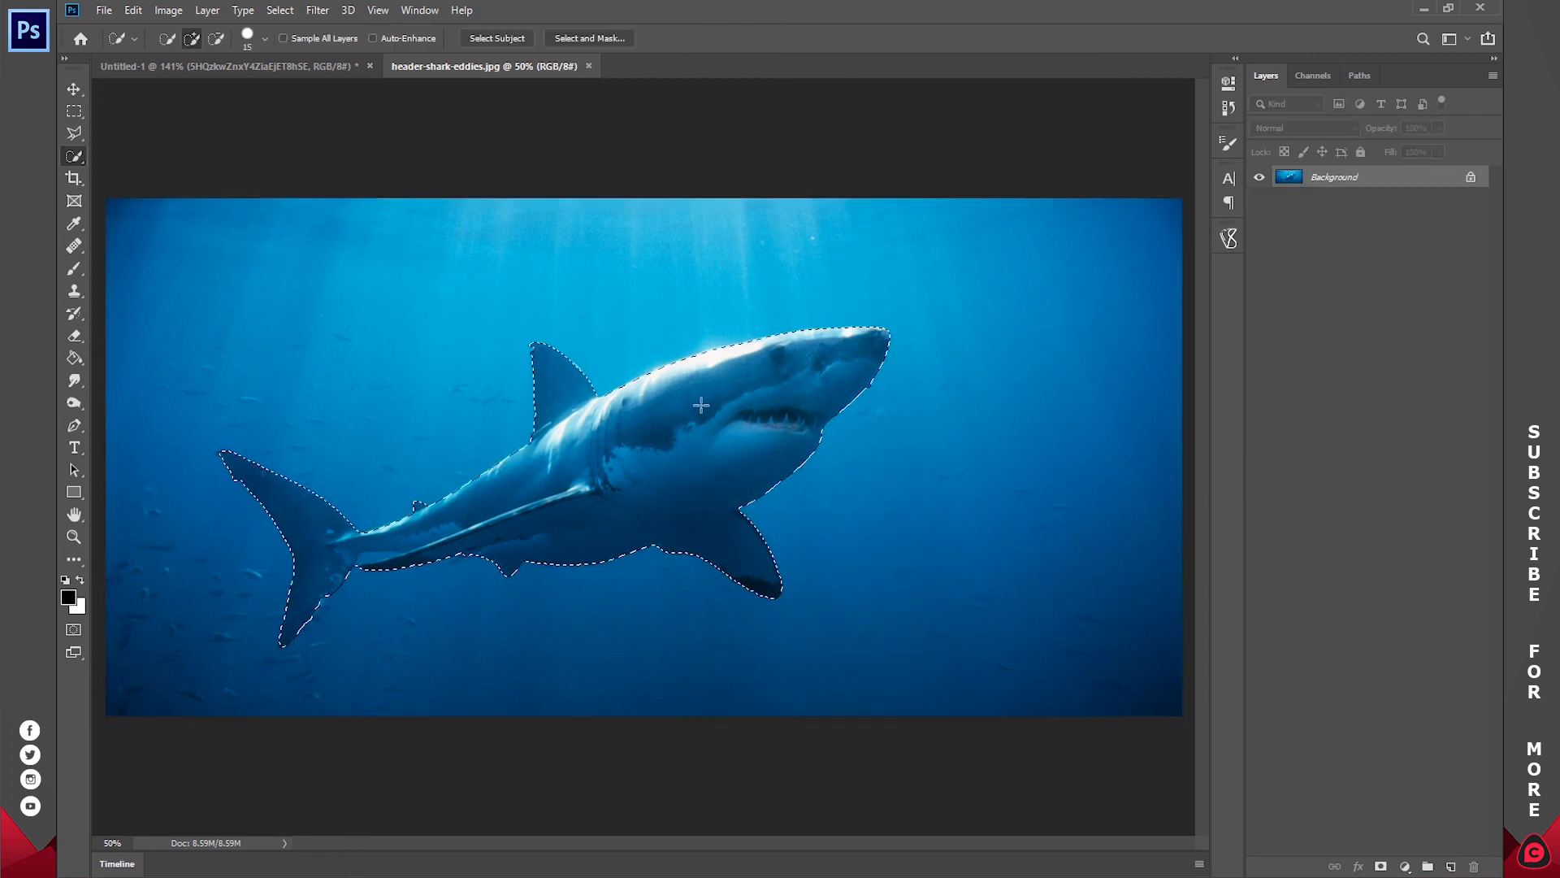
right_click(701, 407)
left_click(754, 536)
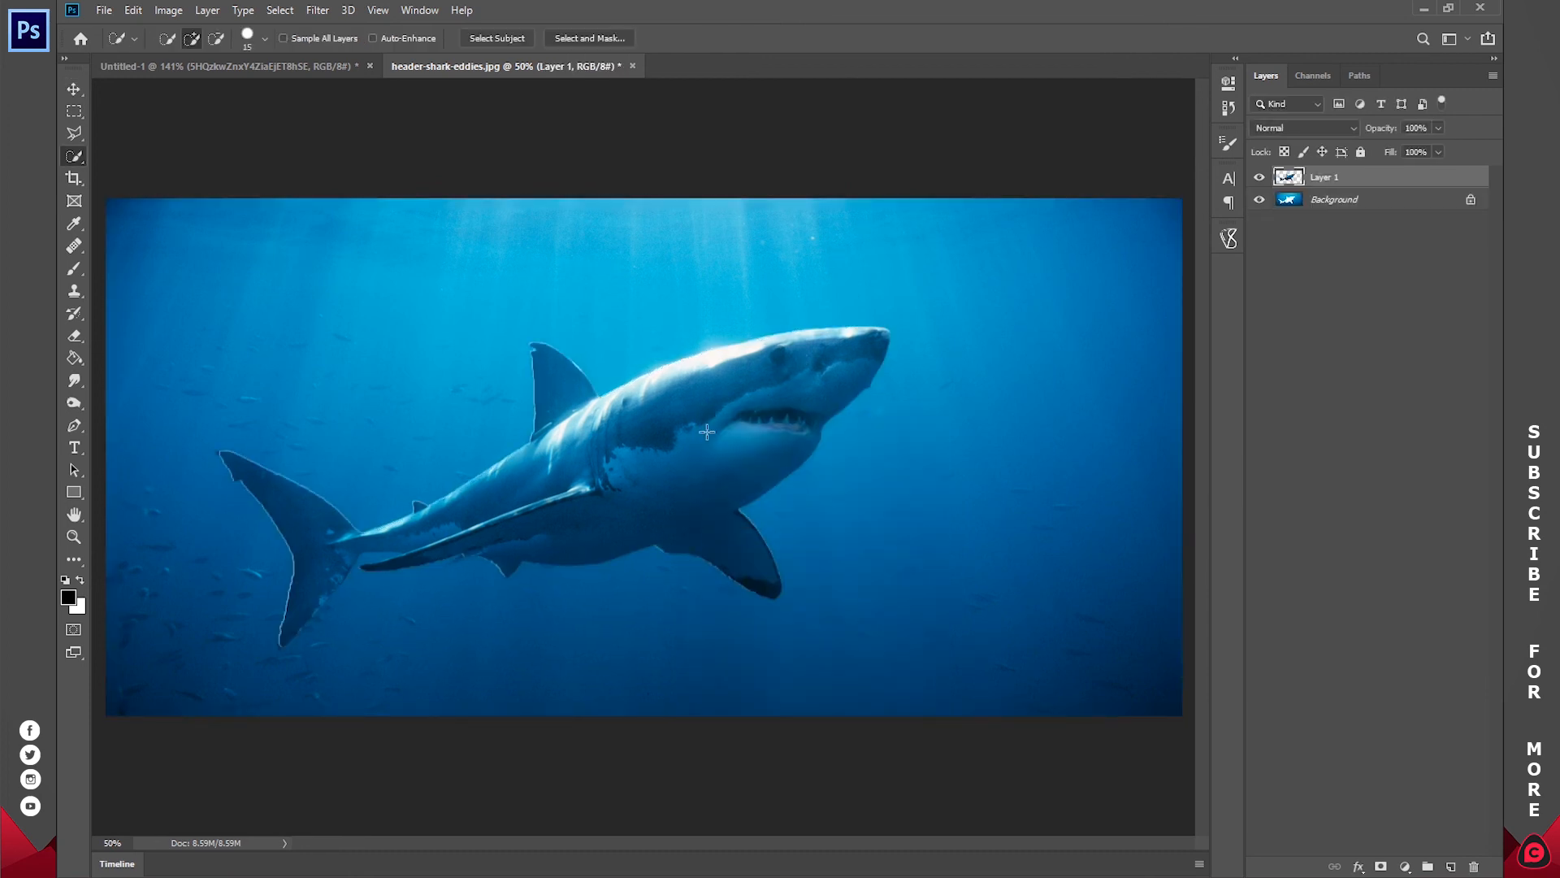
Step: Move the cut-out shark layer into the Untitled-1 composite above the first shark and clip it to the shell plates
key("v")
left_click_drag(615, 364, 273, 69)
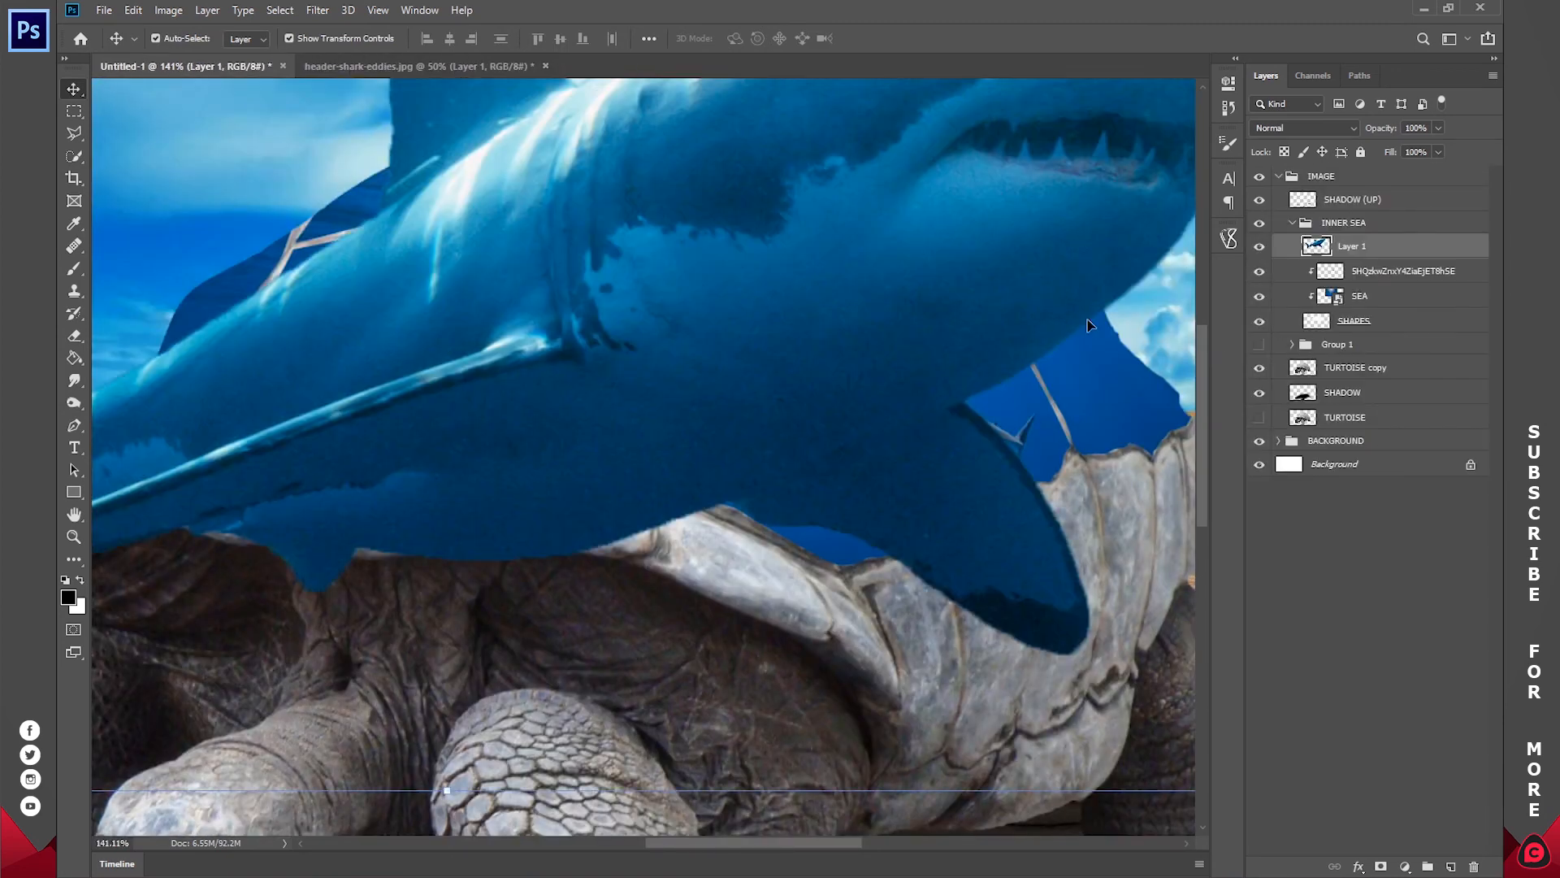
left_click(1388, 252, "alt")
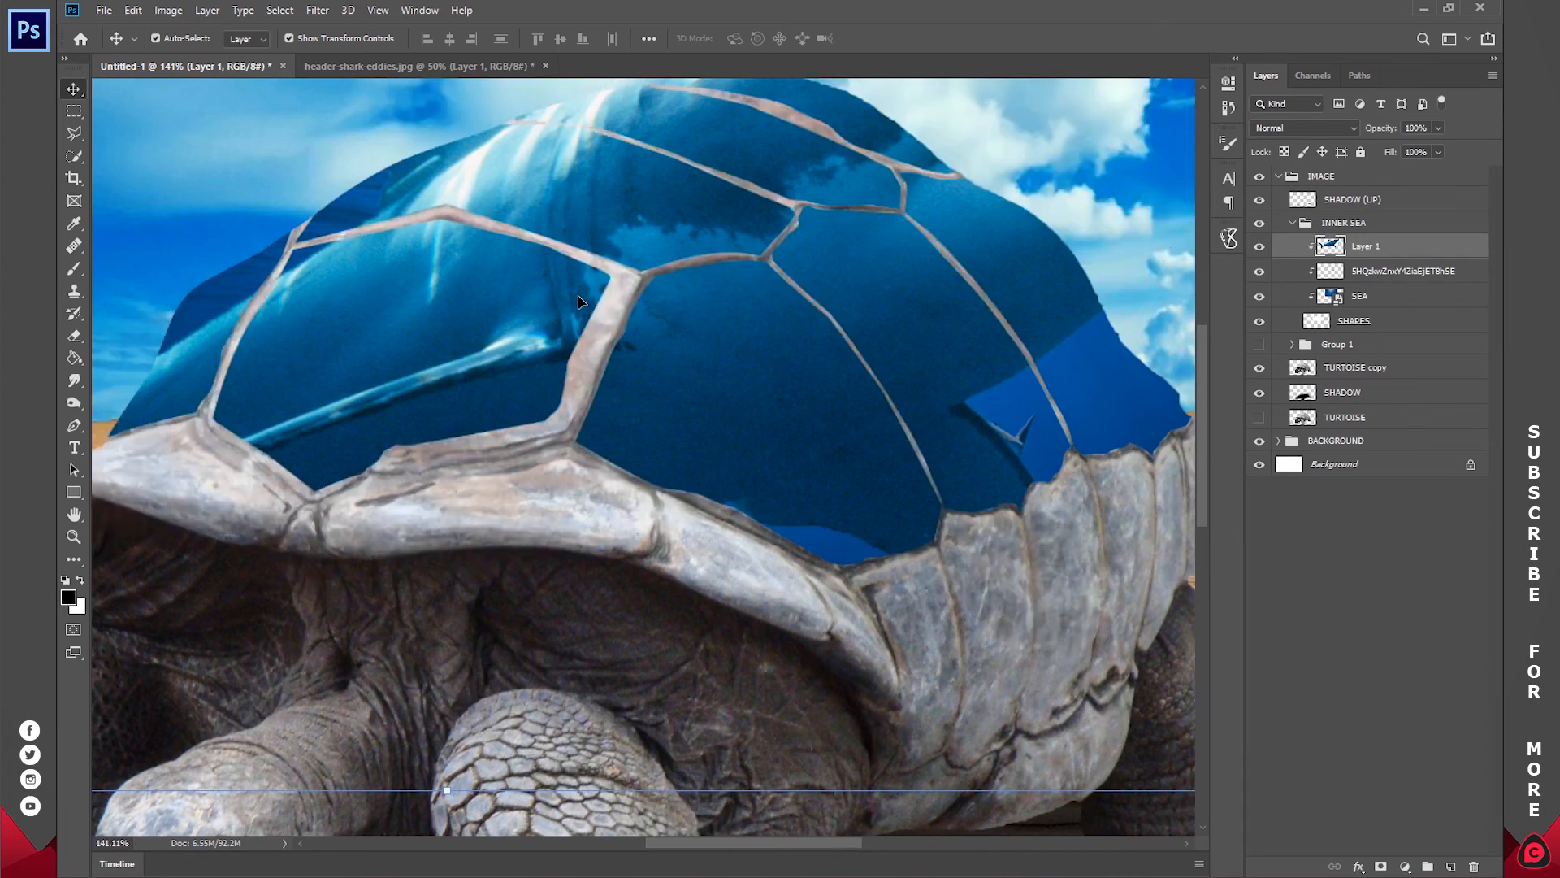
Step: Scale the second shark layer to 19.6% and place it over the front-left shell plate
key("z")
left_click(561, 39)
key("v")
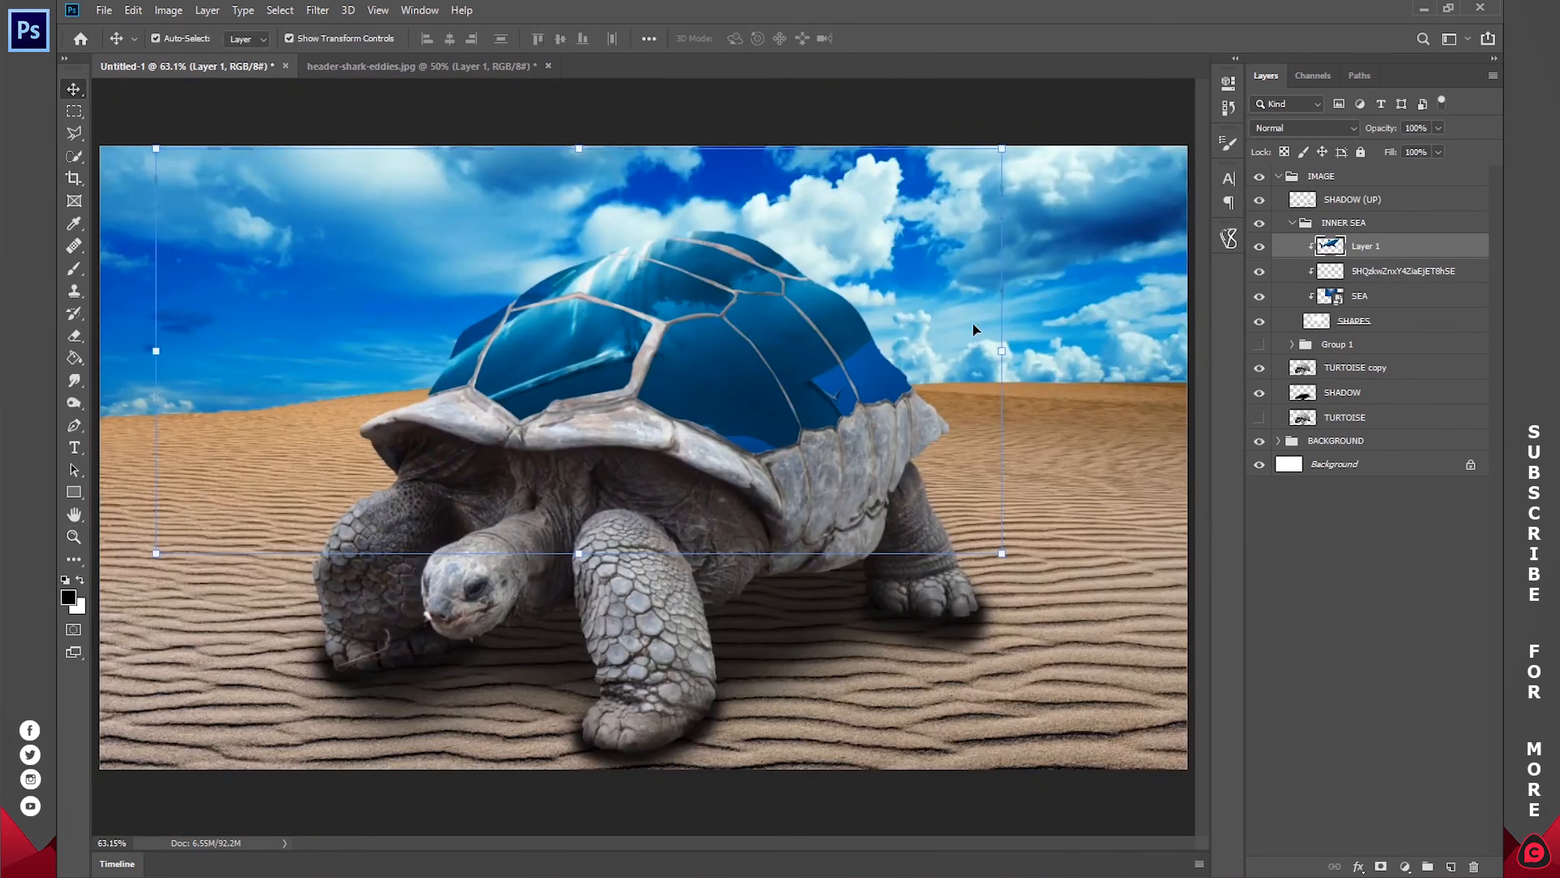
left_click_drag(1002, 348, 603, 336)
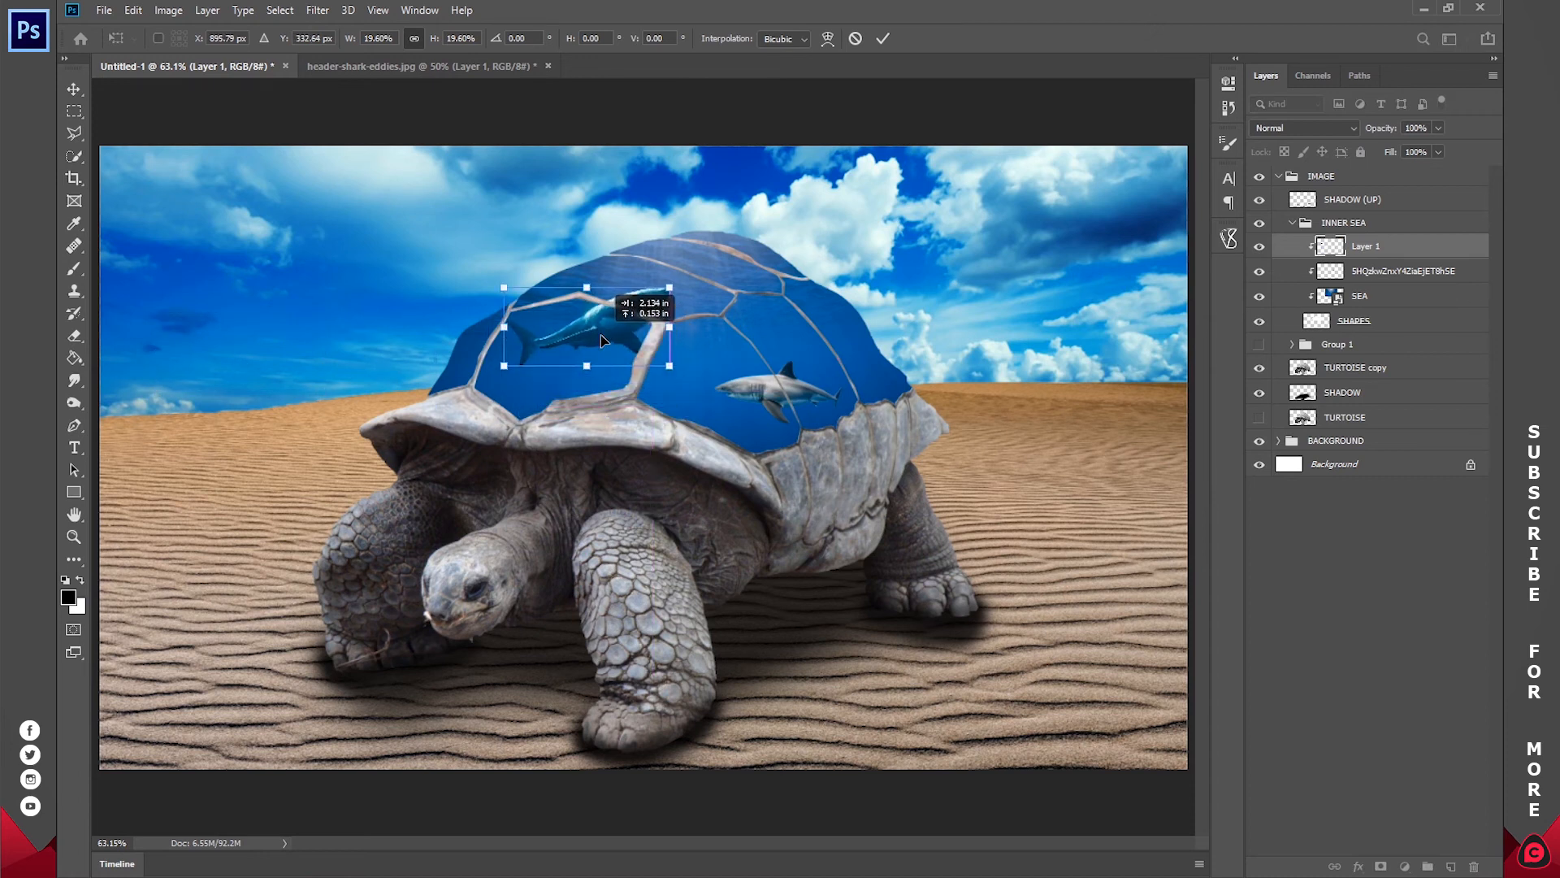
left_click(880, 39)
Step: Switch to the Desktop folder and open the great-white-shark image in Photoshop as a separate document
left_click(232, 795)
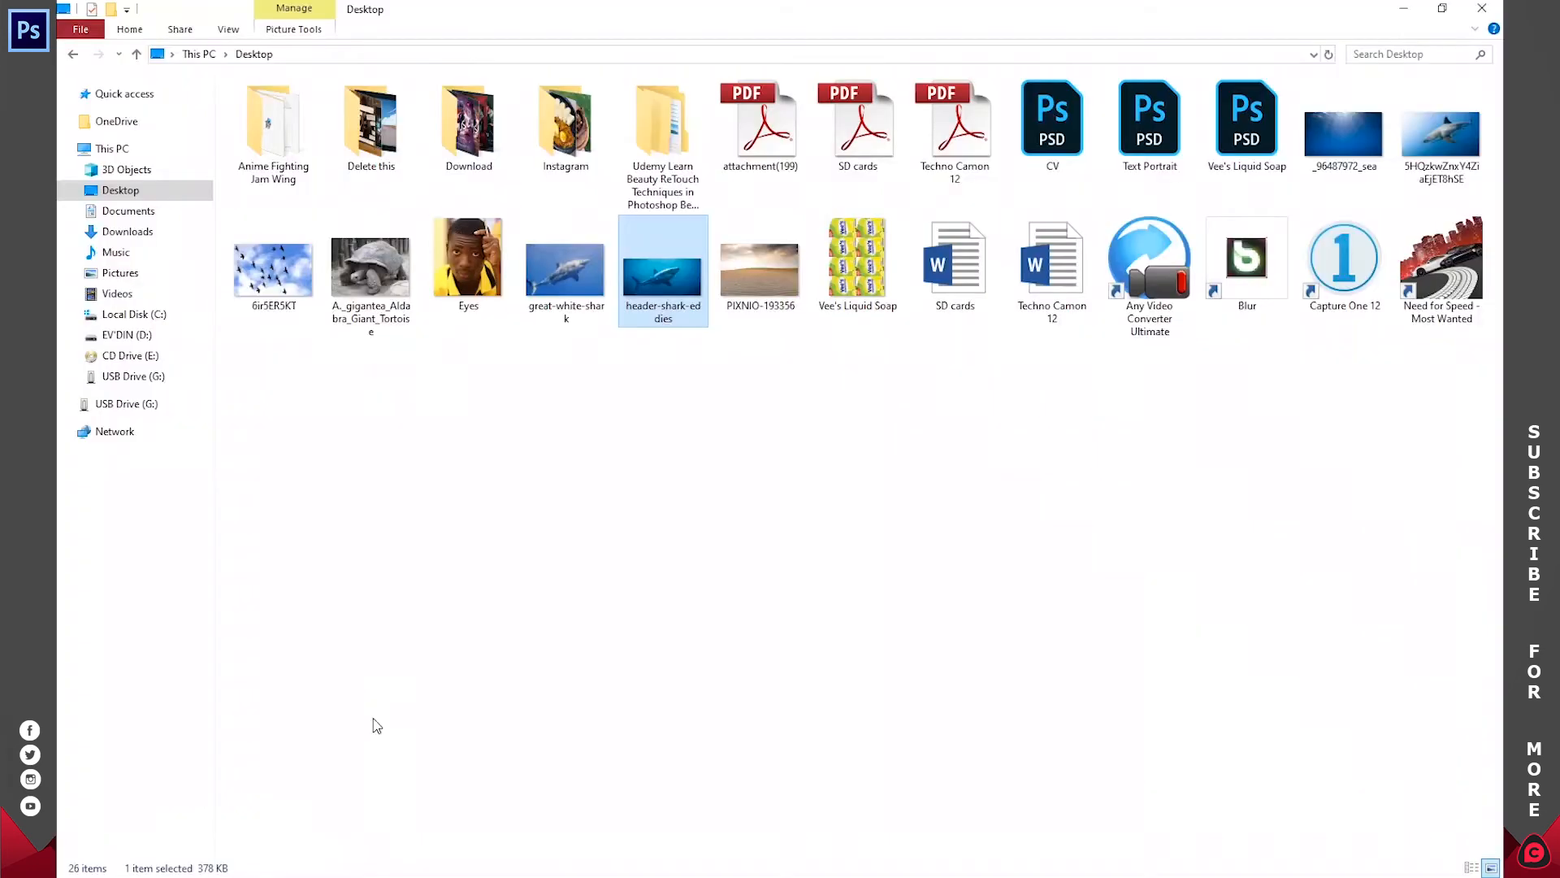
left_click_drag(559, 270, 785, 69)
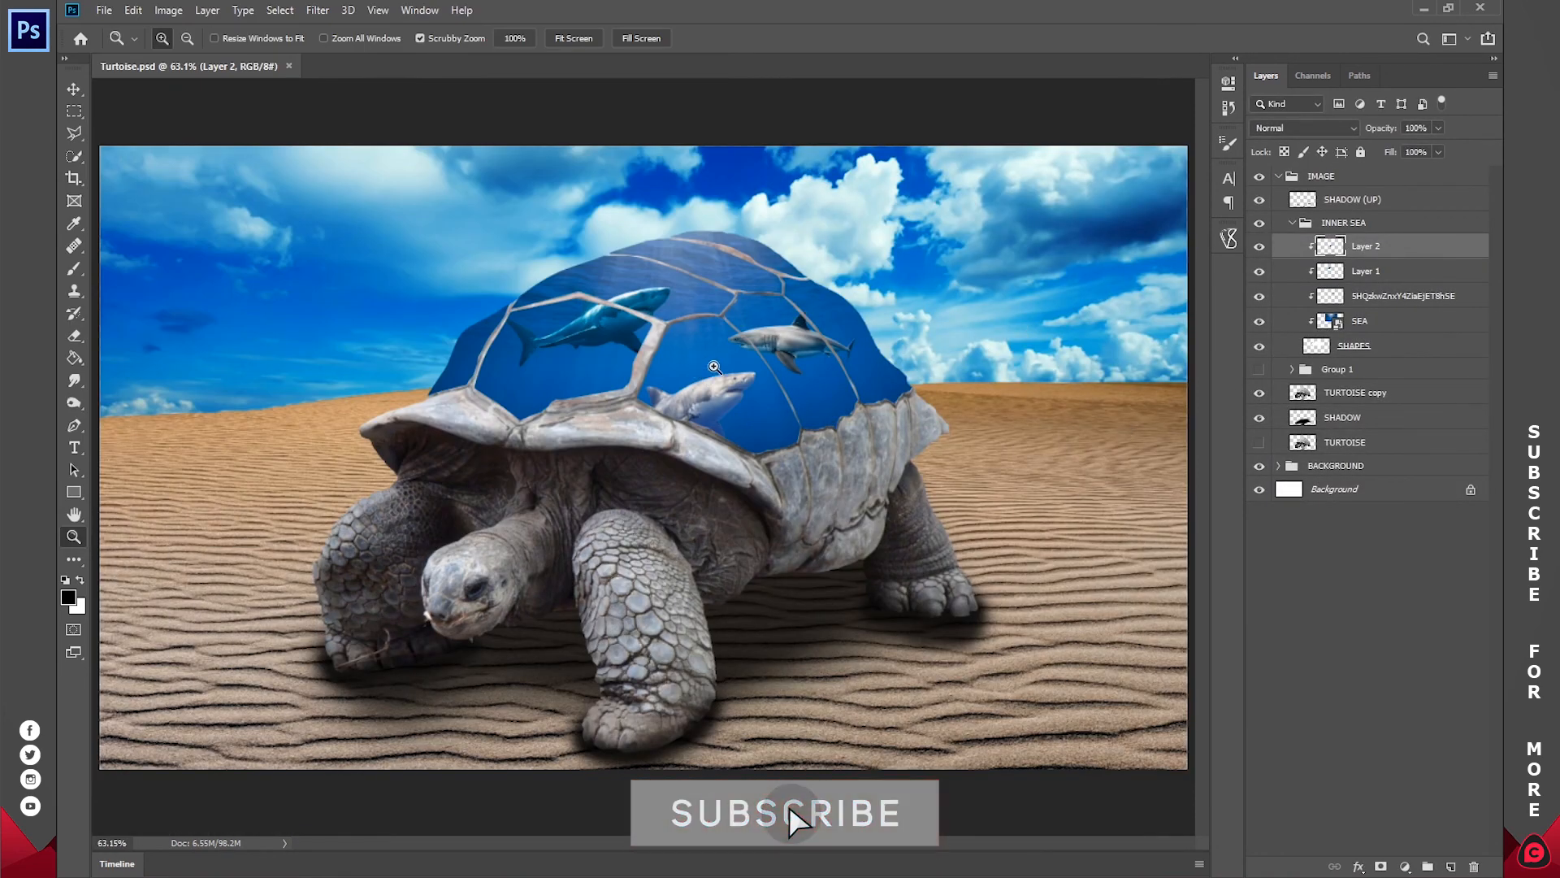
Step: Load the third shark's outline from Layer 2 and add a masked Curves adjustment with the RGB curve bent downward to darken it
left_click_drag(705, 398, 734, 346)
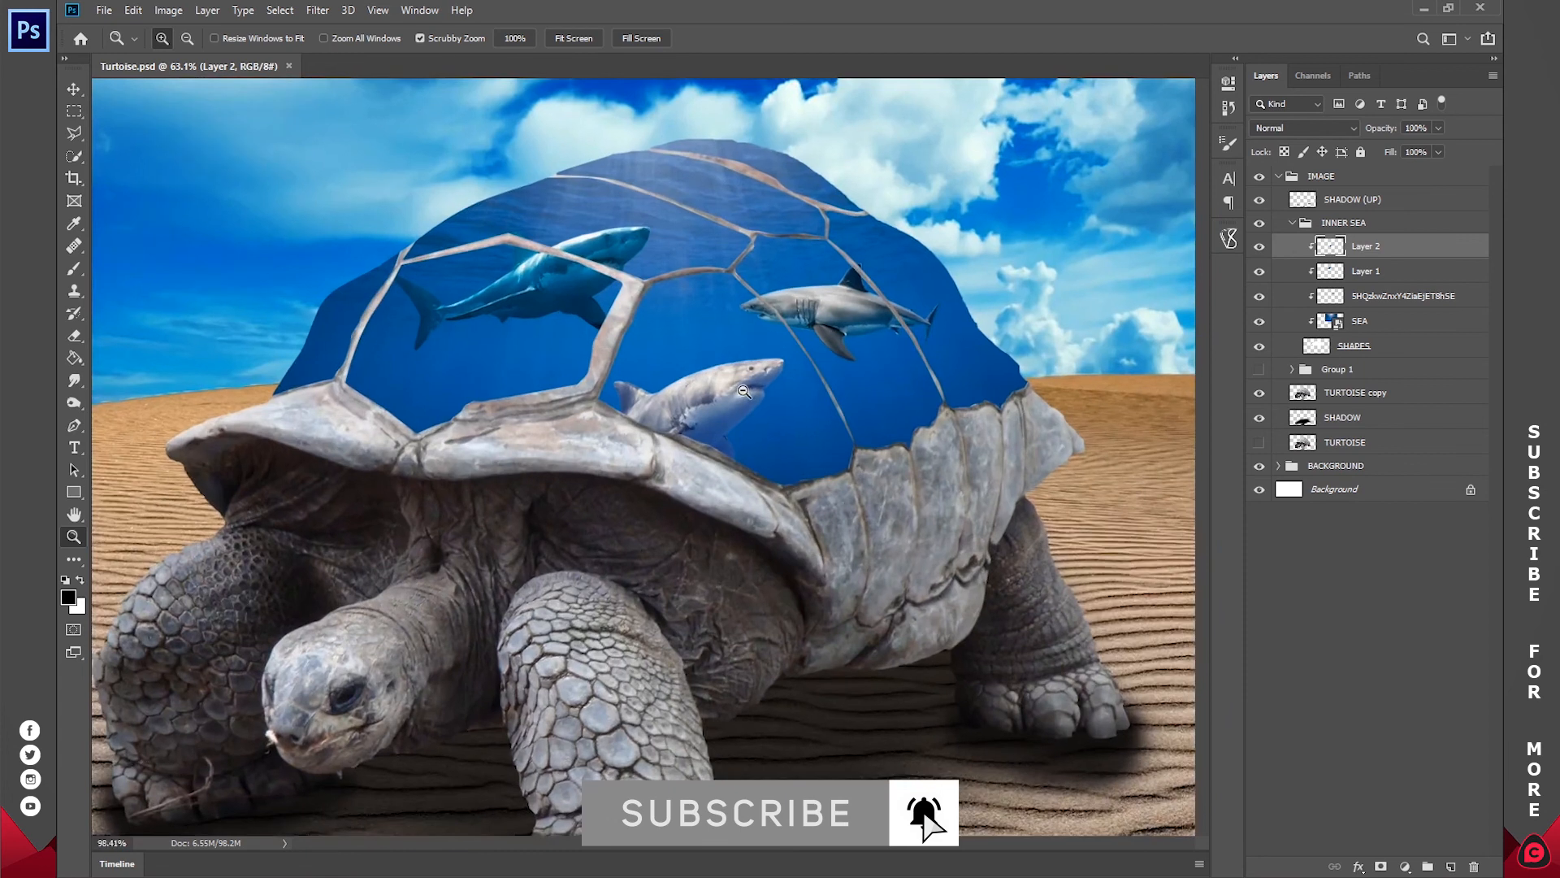
left_click(586, 42)
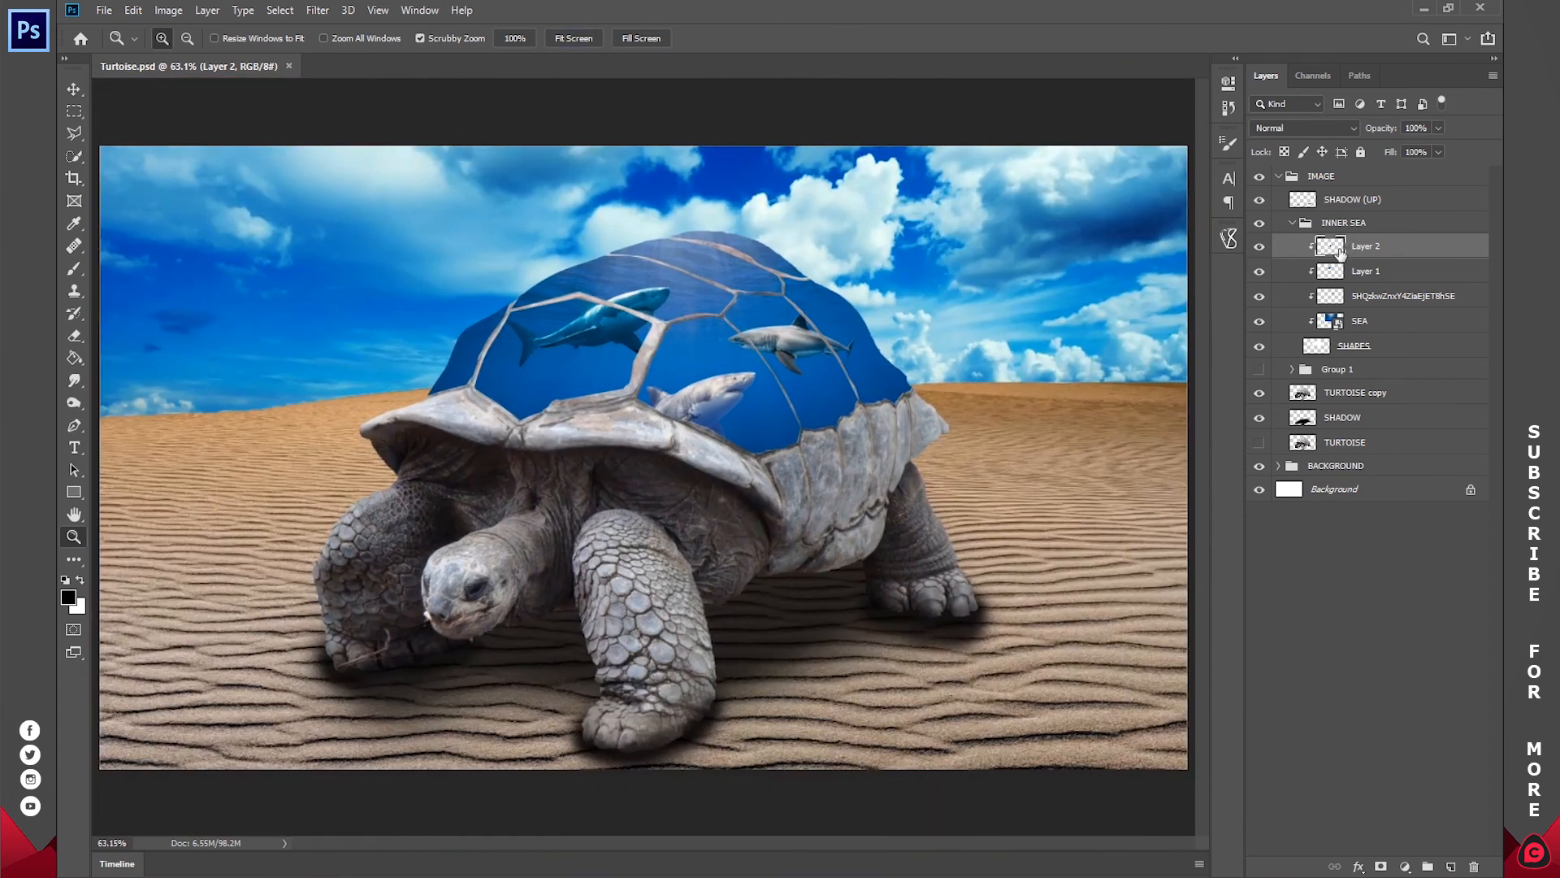
left_click(1331, 247, "ctrl")
left_click(1405, 865)
left_click(1388, 643)
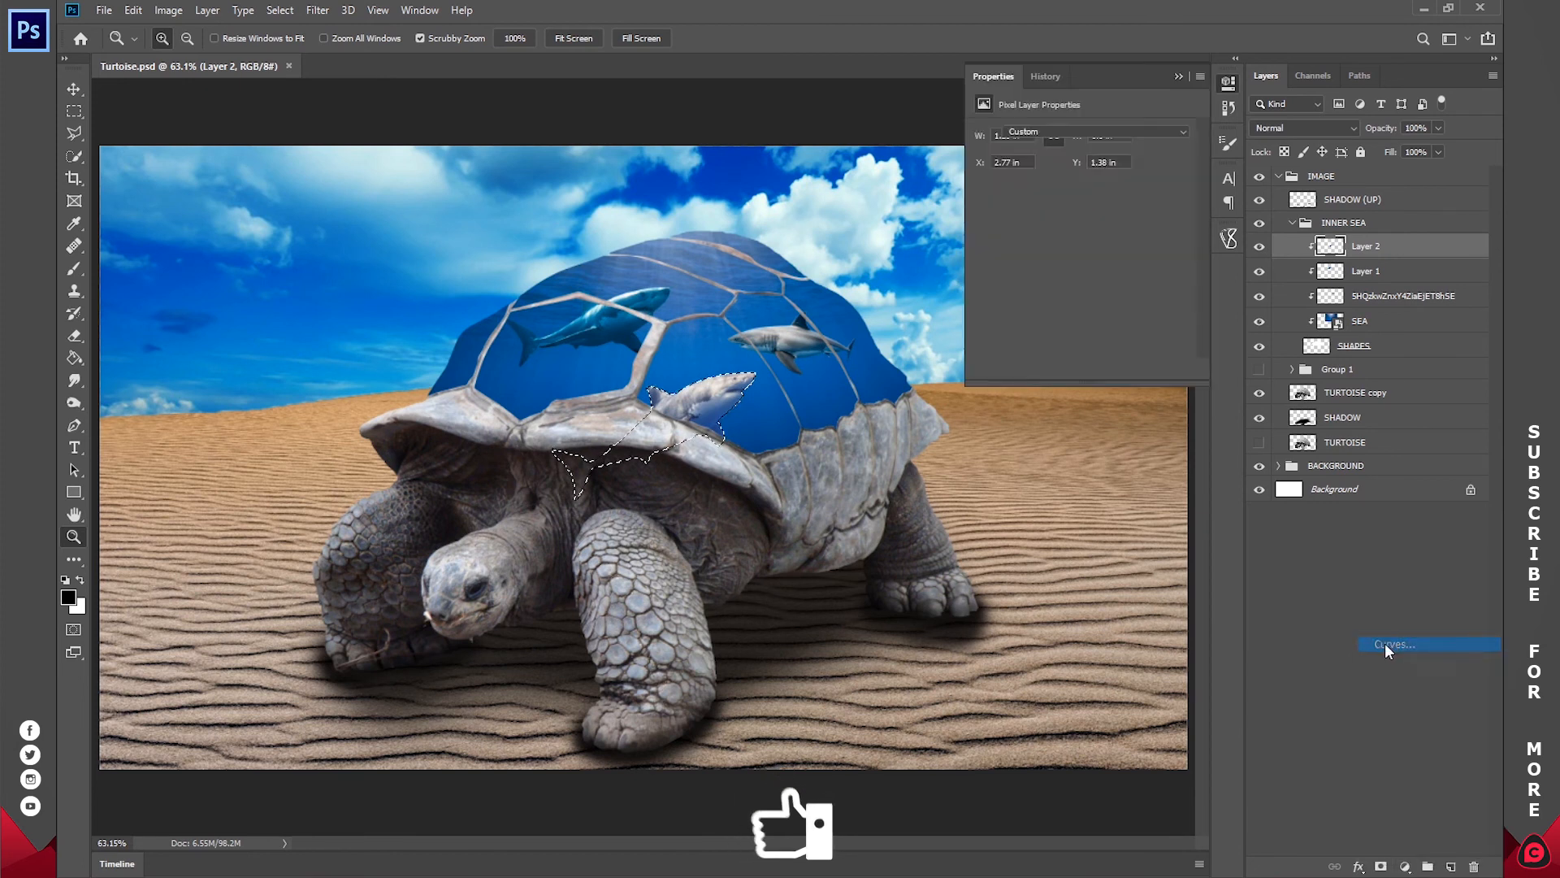
left_click_drag(1054, 299, 1074, 314)
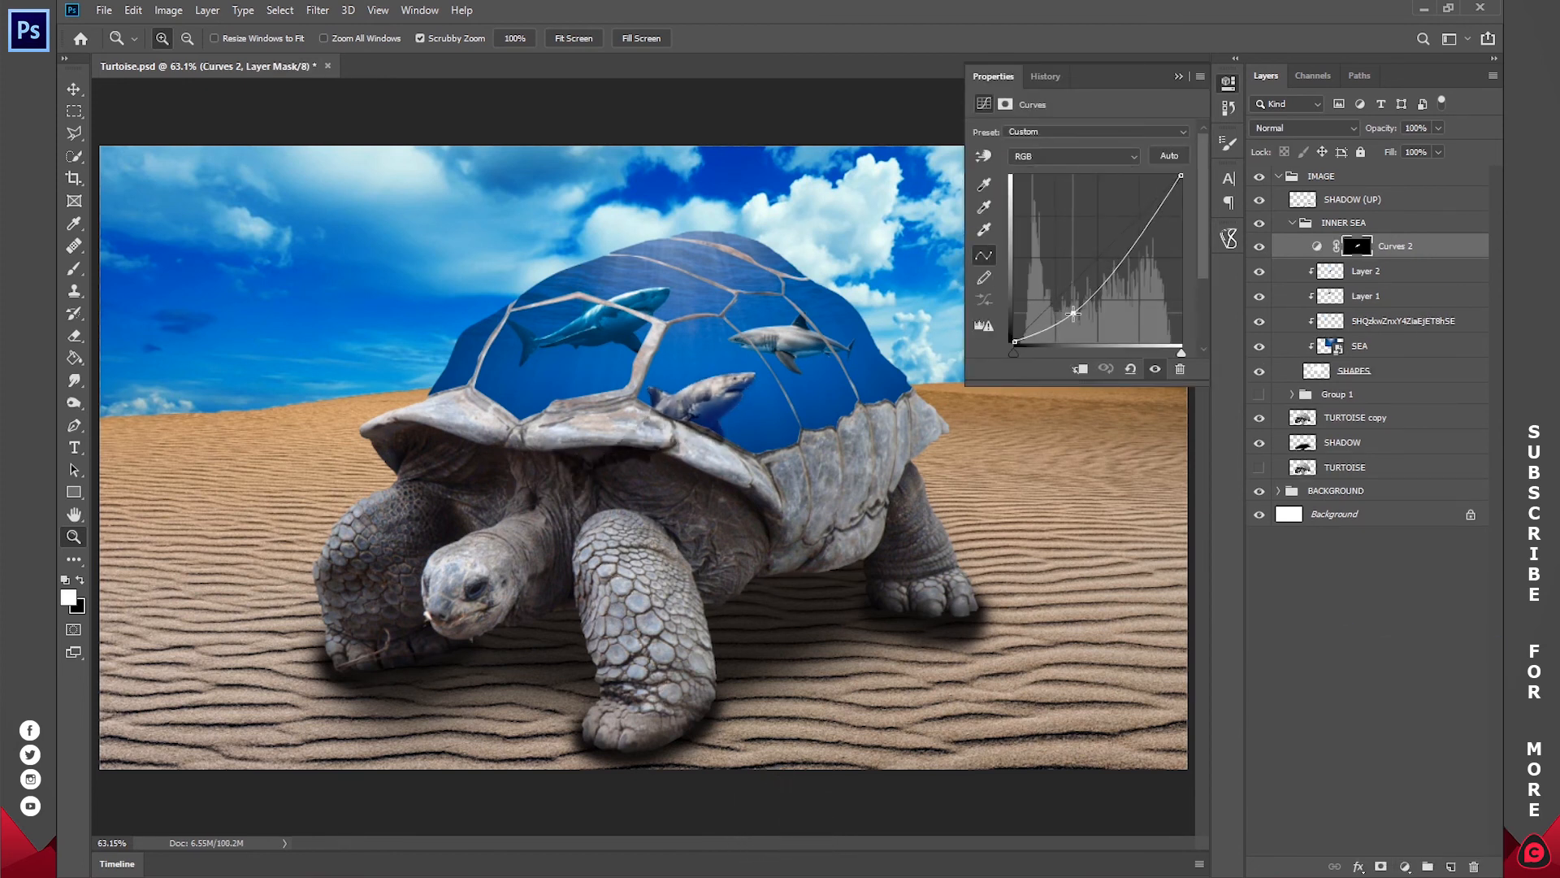
Step: Clip the new Curves adjustment to the shell plates and compare the shark with the adjustment hidden and shown
left_click(1230, 82)
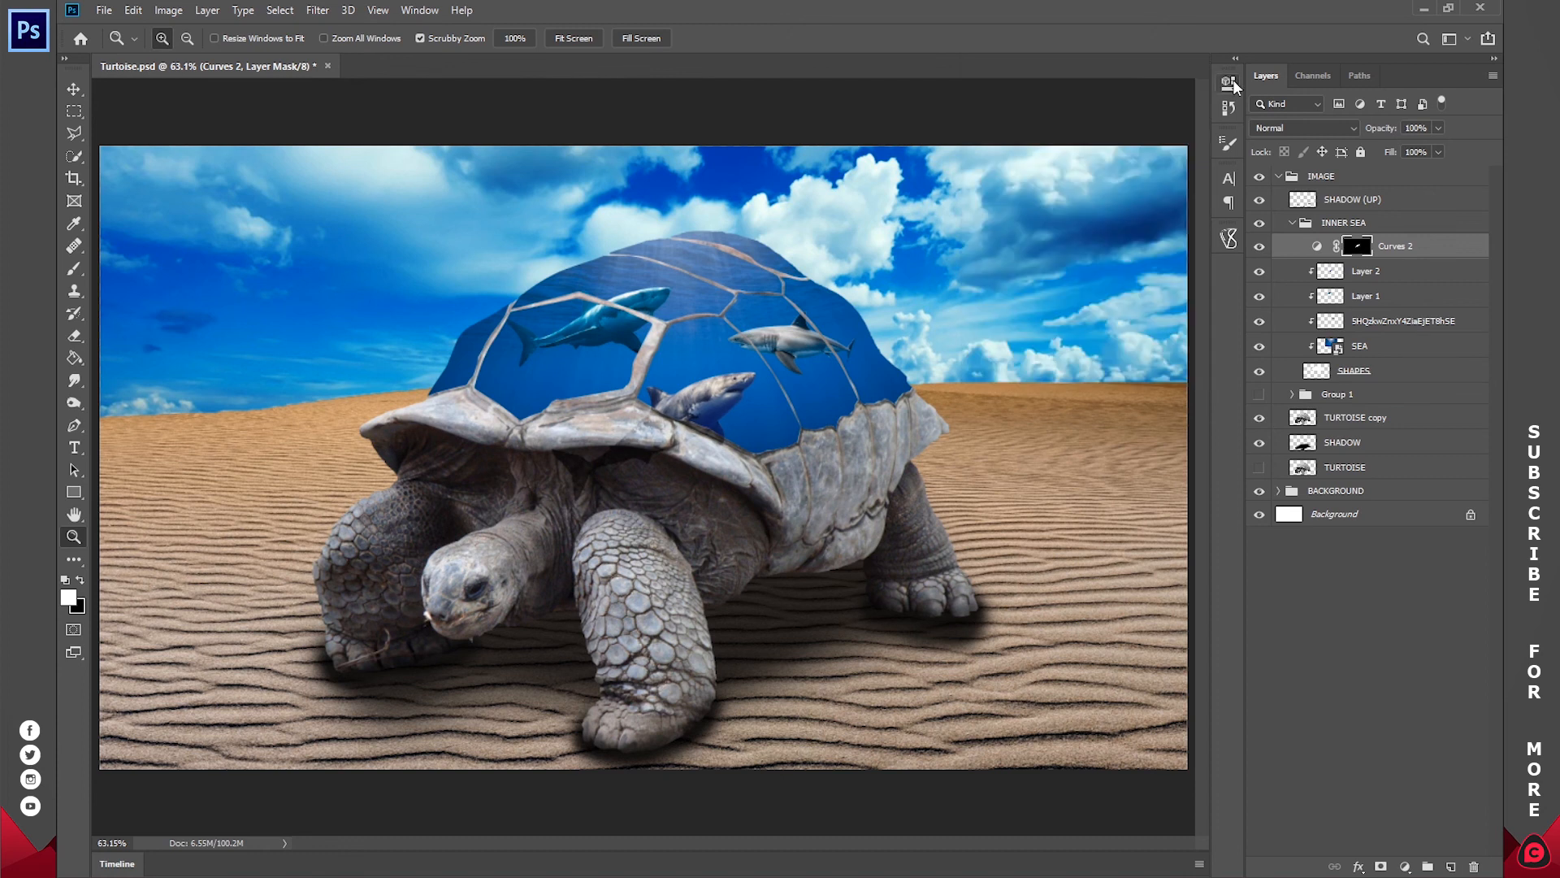
right_click(1394, 250)
left_click(1214, 479)
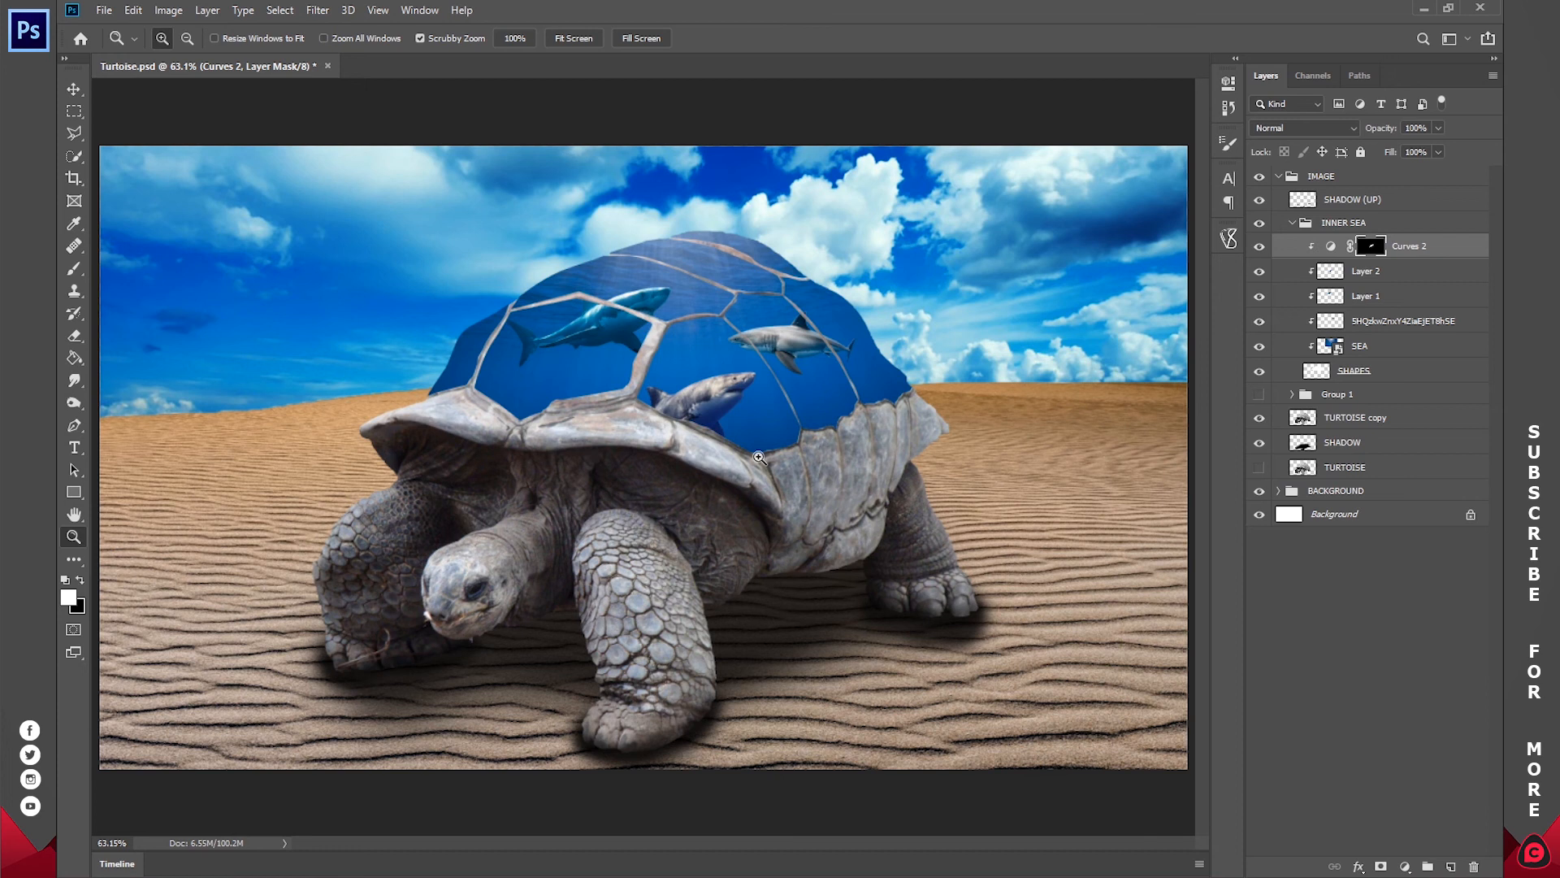
left_click(1259, 246)
left_click(1258, 246)
left_click(1258, 247)
Step: Reposition the two upper sharks, fitting the Layer 1 shark inside the front-left plate and nudging the rear one, and deselect the layers
left_click(1369, 313)
key("v")
left_click_drag(813, 325, 837, 335)
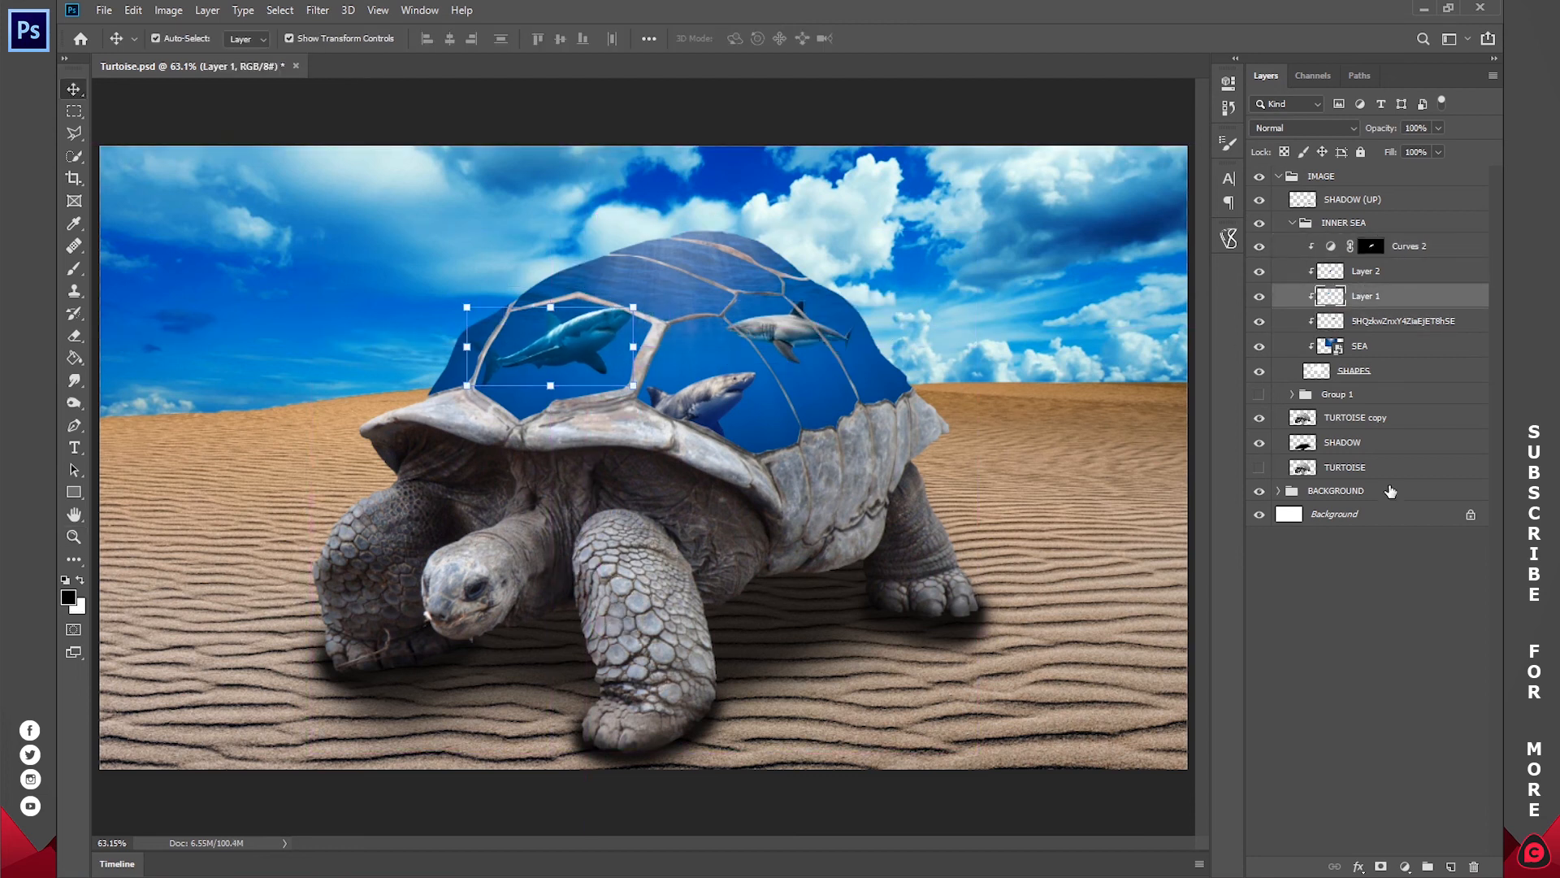
left_click(1348, 566)
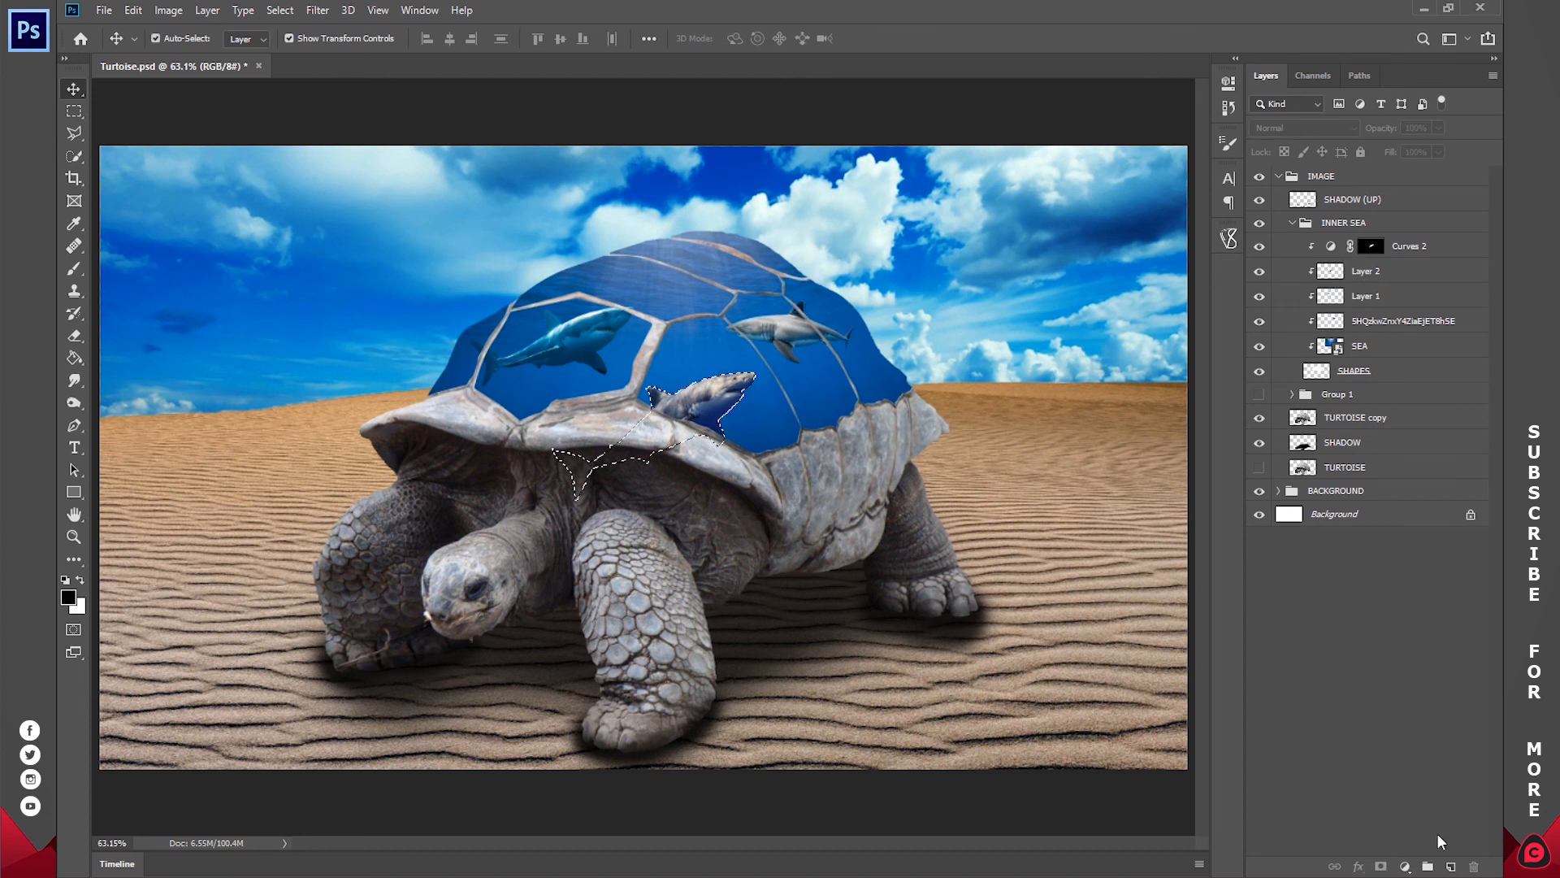
Step: Add a Color Balance adjustment masked to the third shark, with midtones at -36 Cyan/Red and +14 Yellow/Blue
left_click(1405, 866)
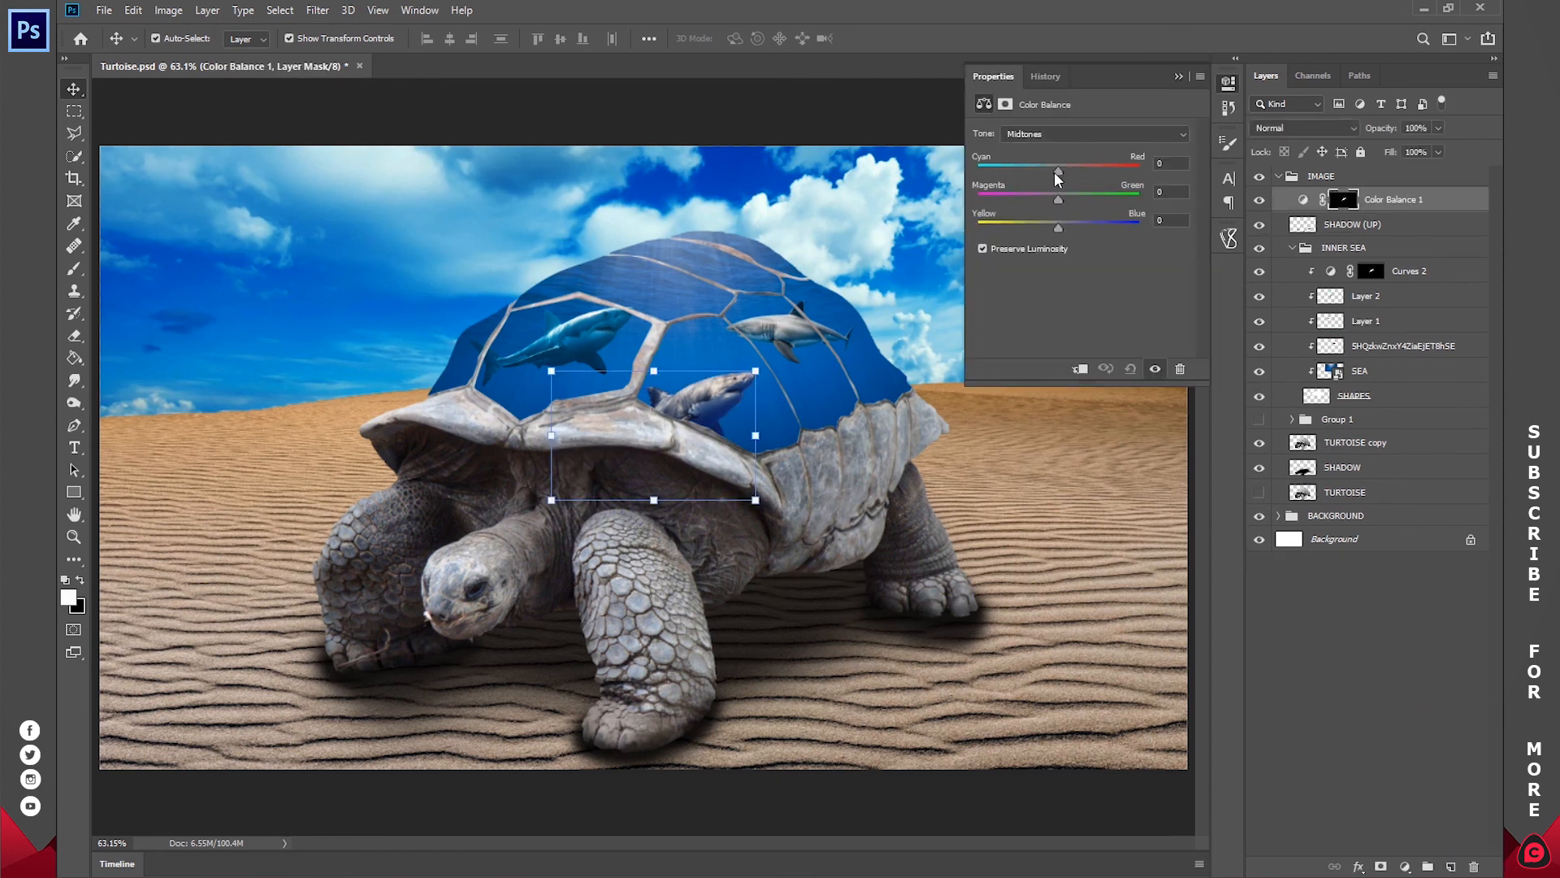
left_click_drag(1057, 174, 1040, 173)
left_click_drag(1058, 227, 1077, 231)
left_click_drag(1038, 170, 1020, 171)
Step: Place the Color Balance adjustment above Curves 2 in the INNER SEA group and clip it to the shell plates
left_click_drag(1404, 200, 1408, 254)
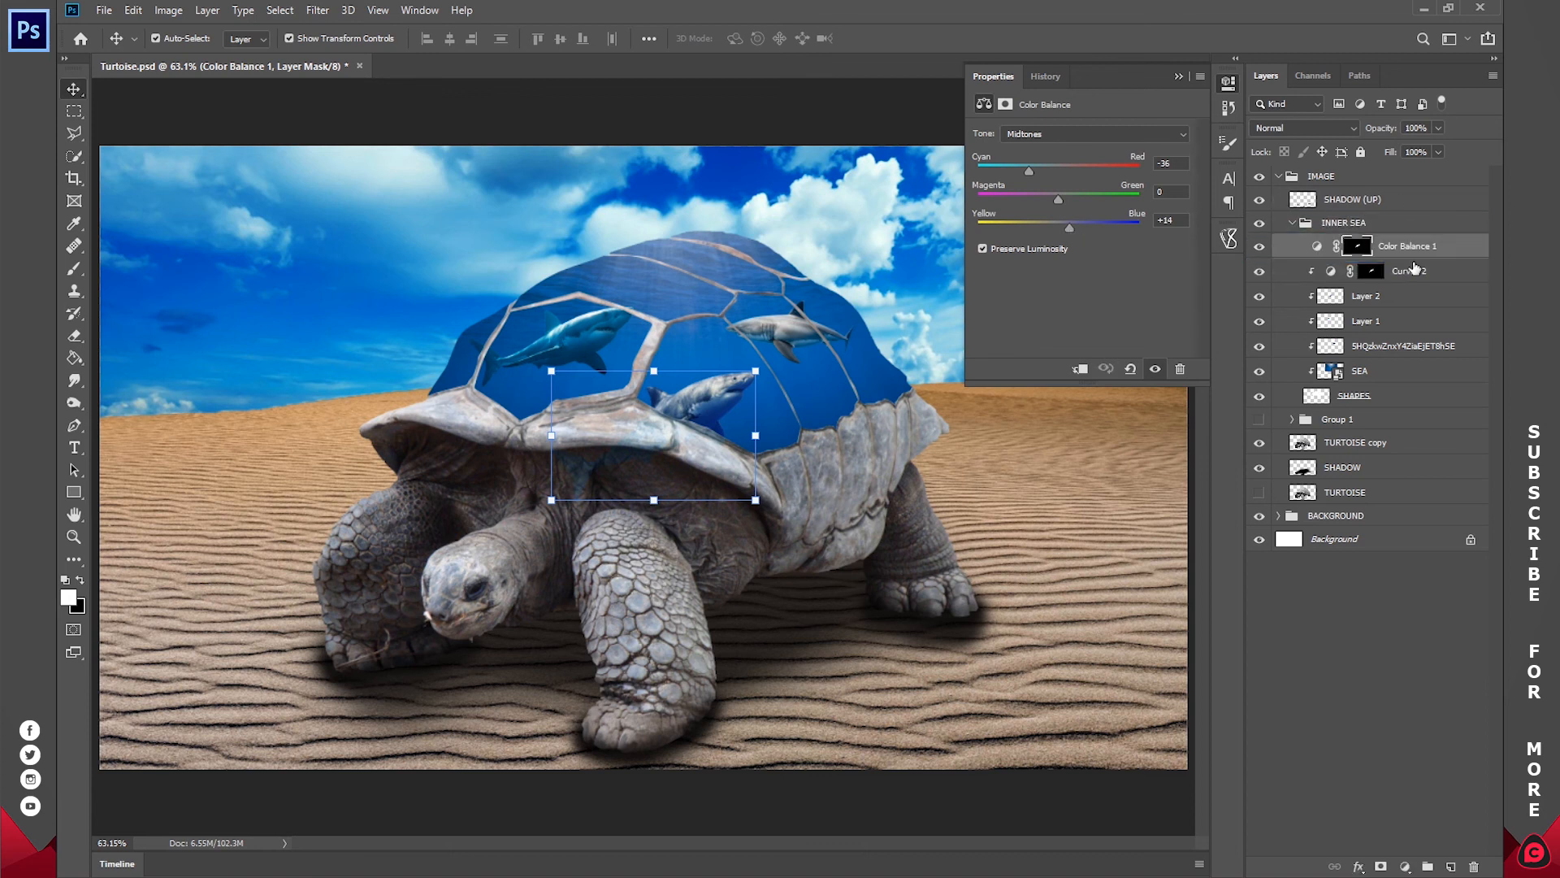
left_click(1351, 244, "alt")
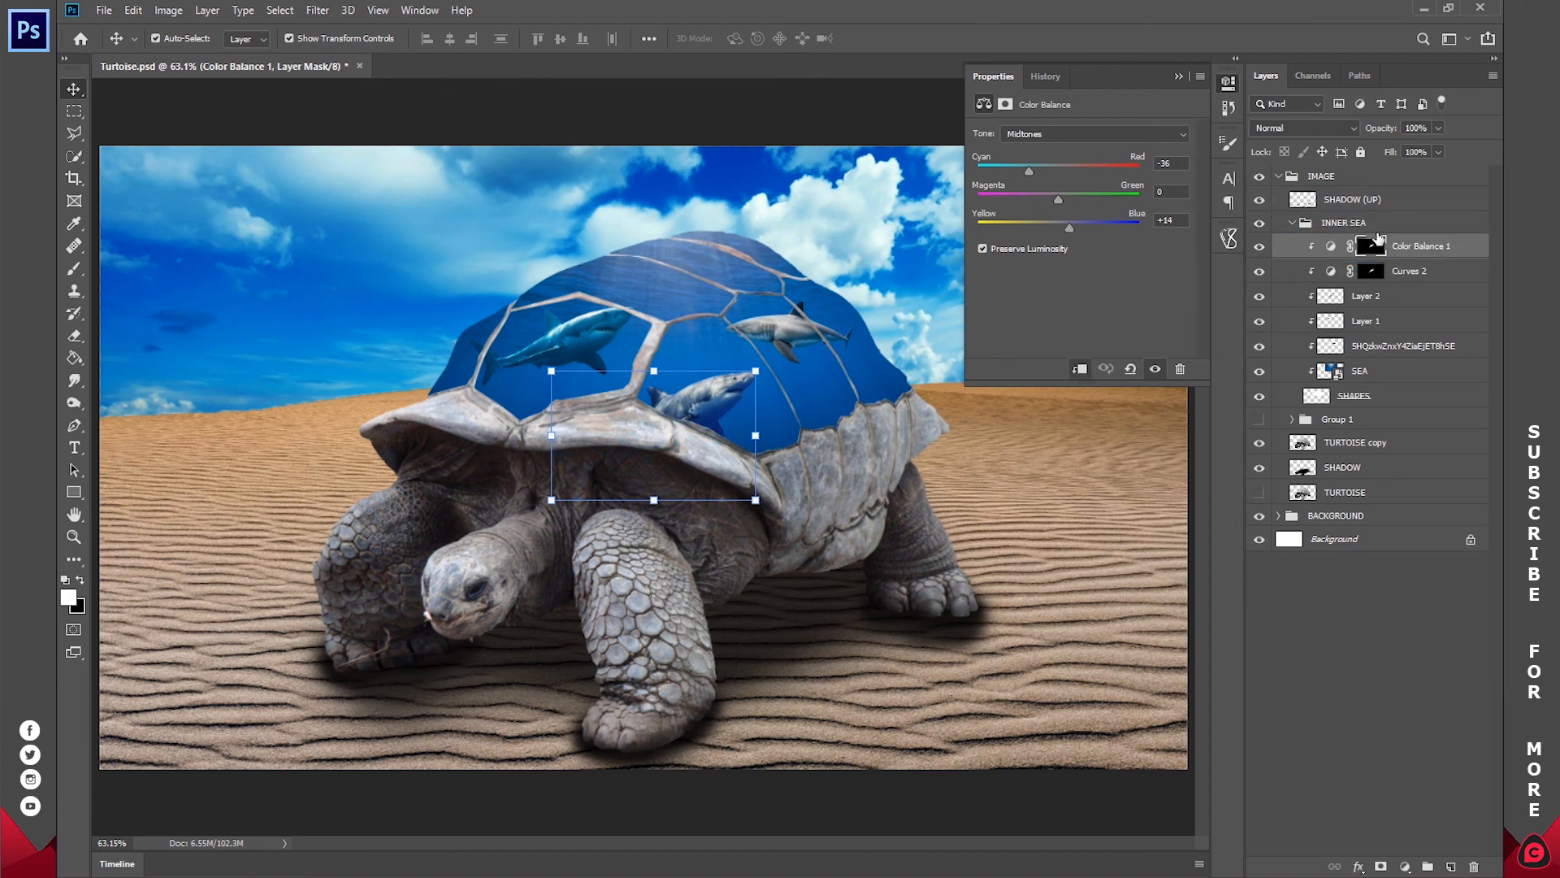
key("ctrl+alt+g")
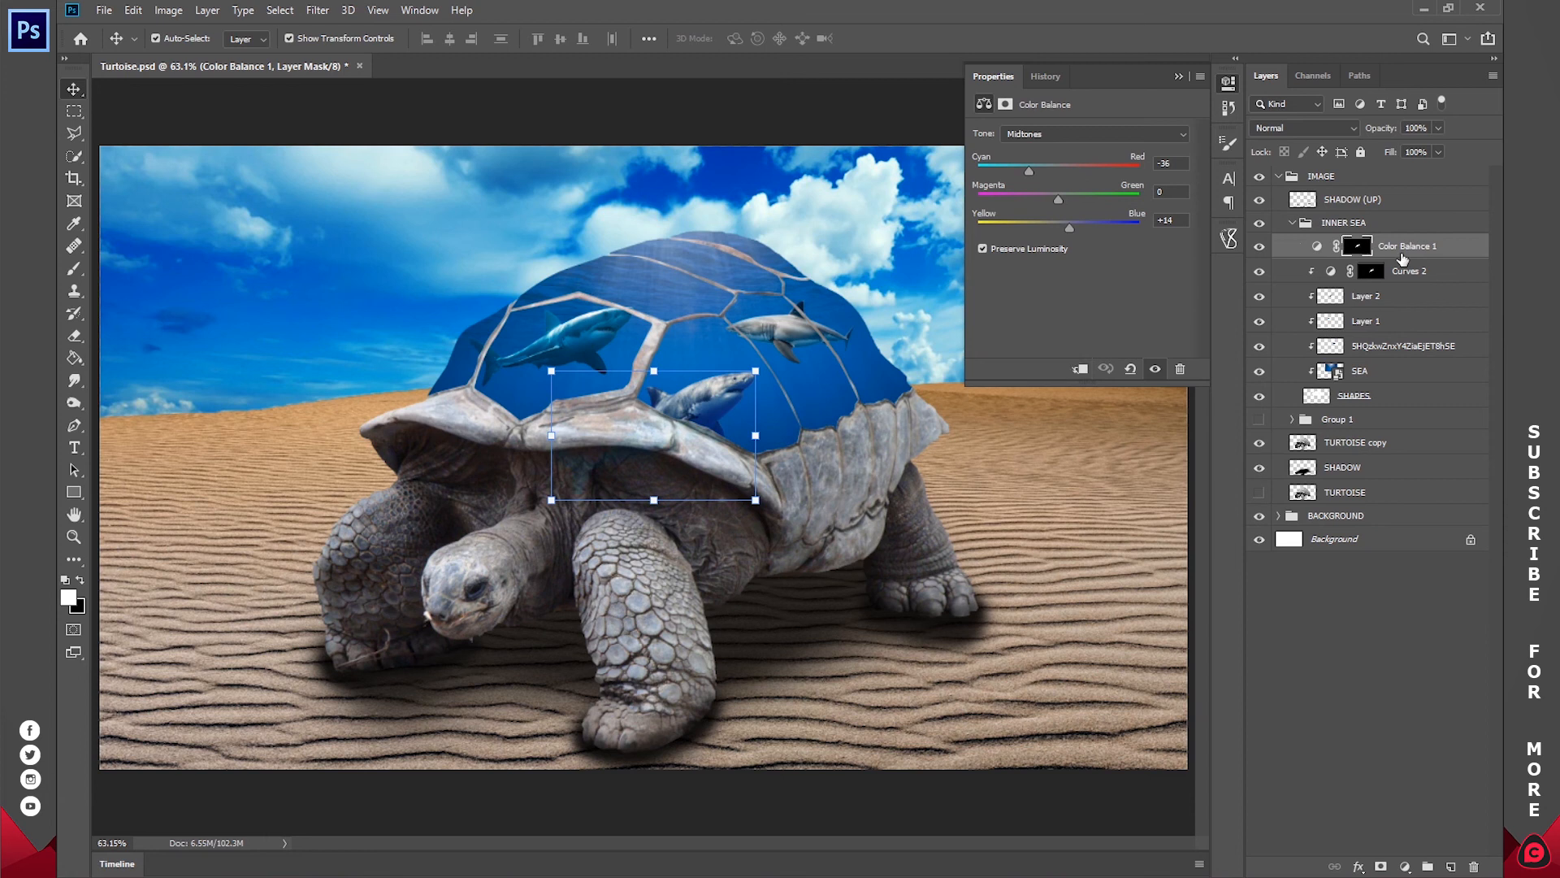
left_click_drag(1410, 261, 1414, 259)
left_click_drag(1415, 260, 1415, 254)
left_click(1414, 254, "alt")
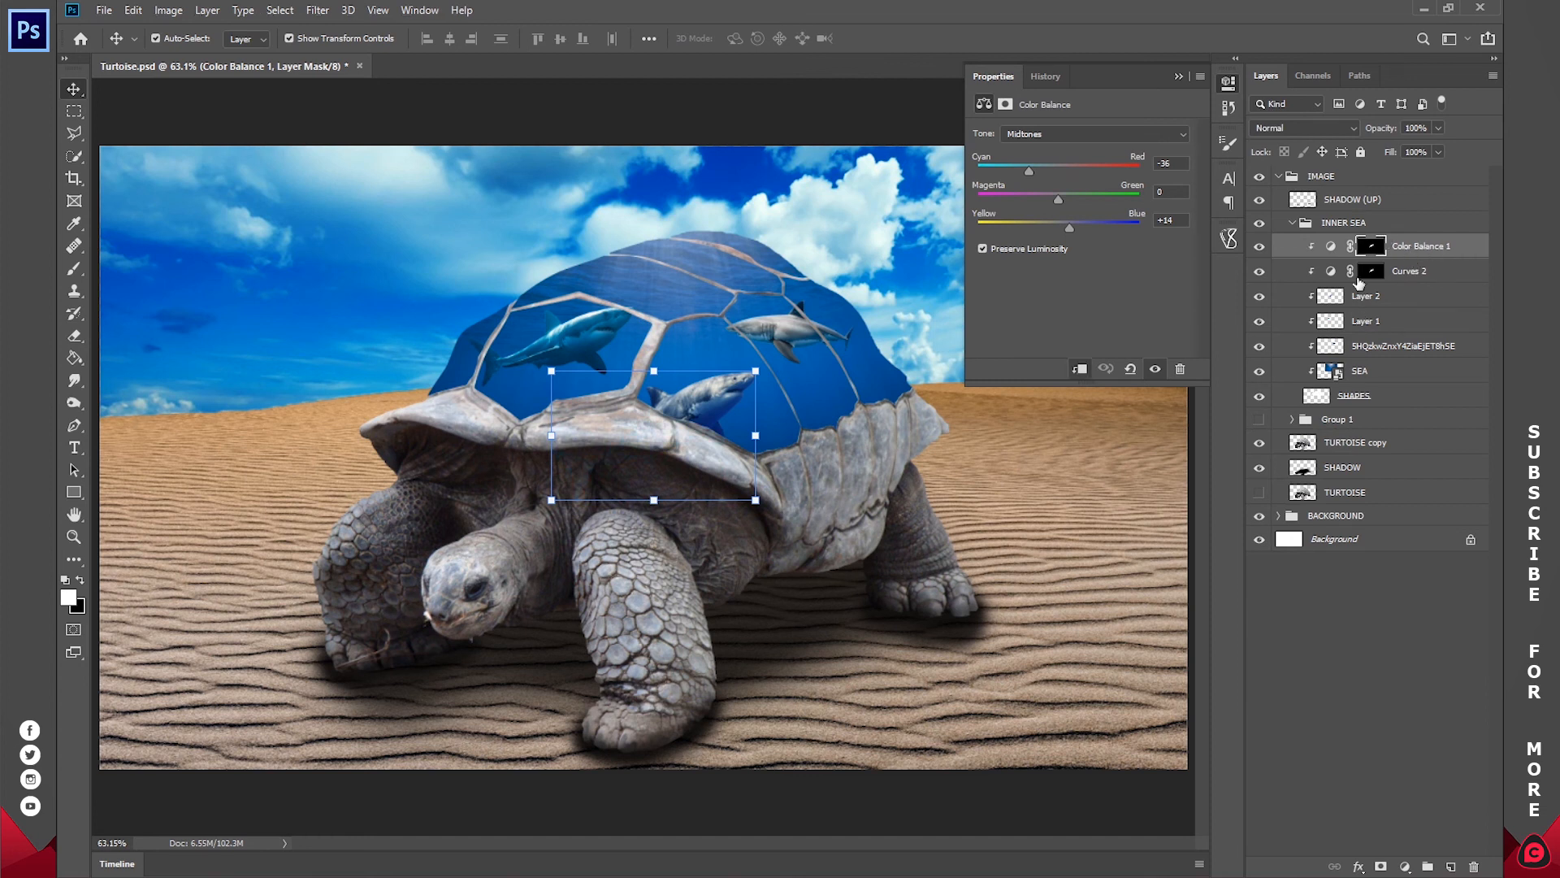
left_click(1229, 93)
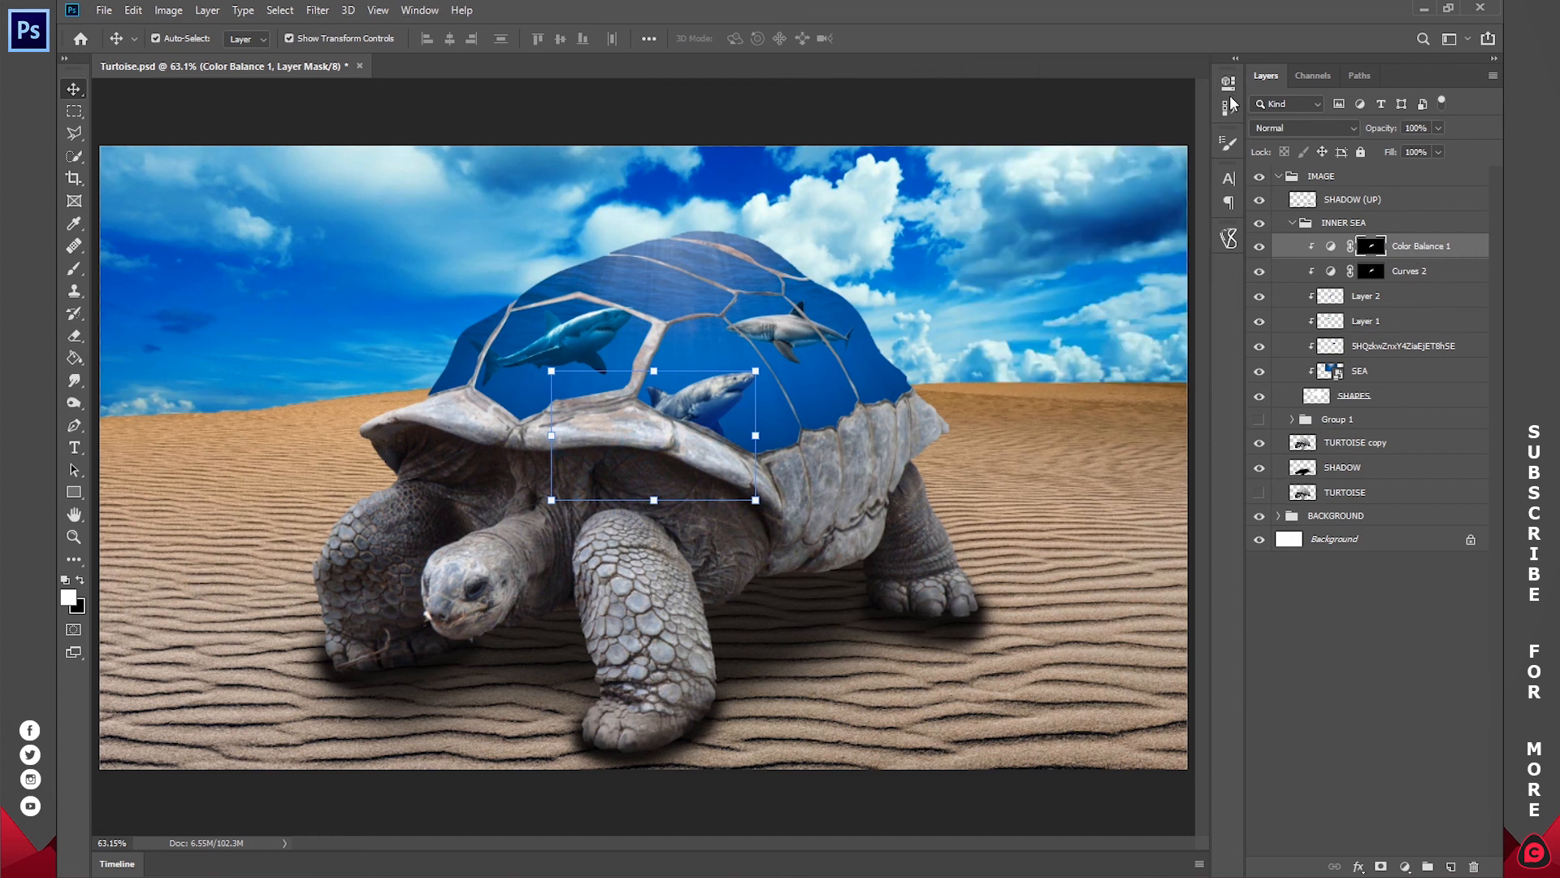
left_click(1395, 704)
Step: Try a Color Balance adjustment on the left shark's outline with +38 Cyan/Red and -100 Yellow/Blue, and delete that adjustment layer
left_click_drag(1345, 348, 1335, 329)
left_click(1336, 326, "ctrl")
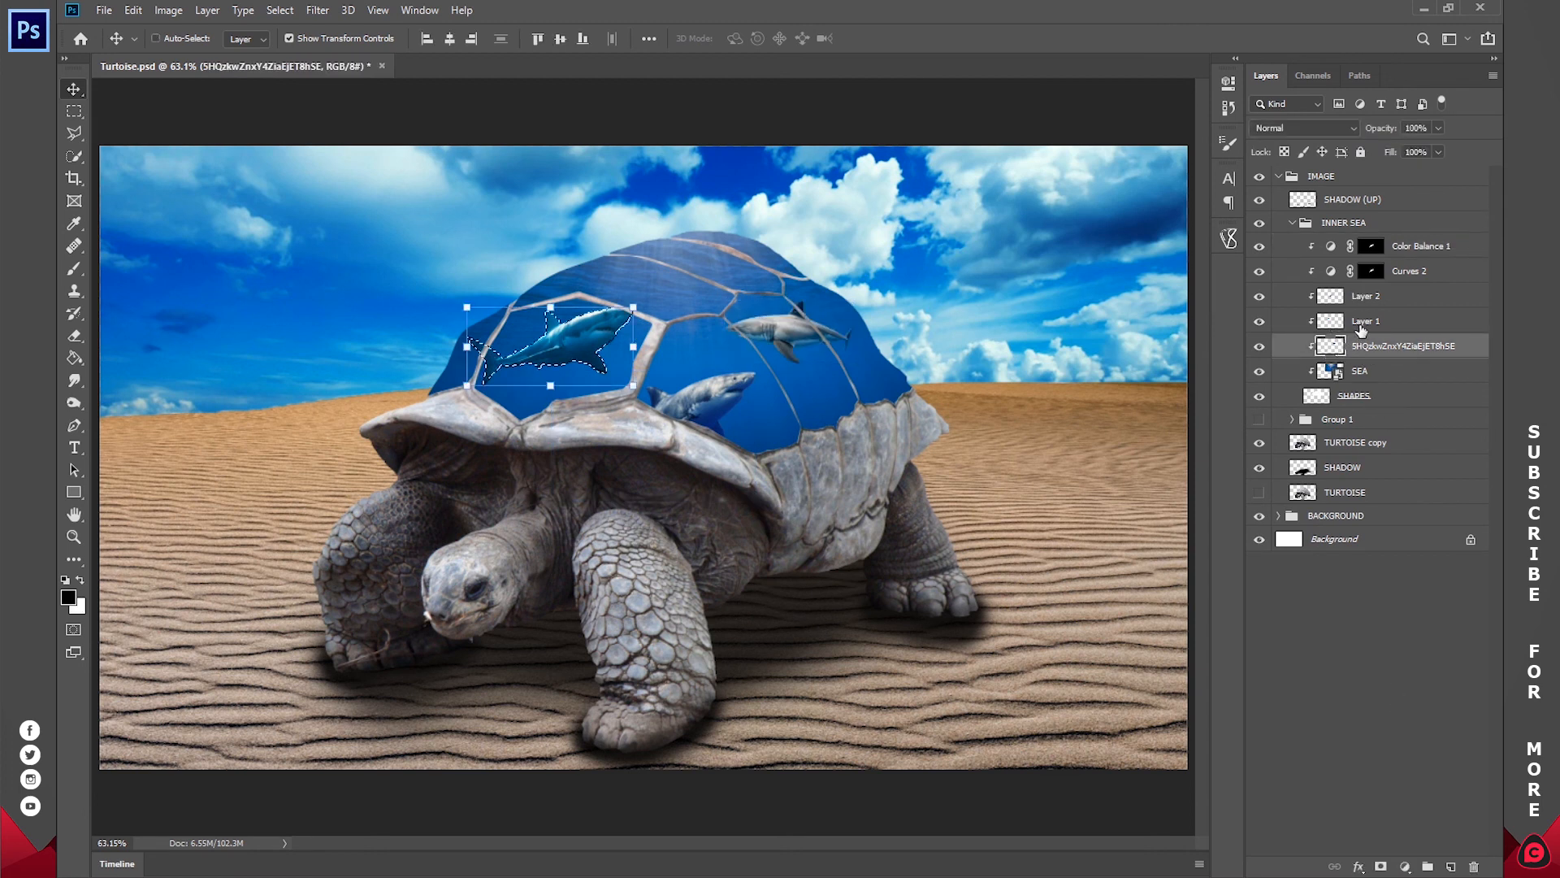
left_click(1406, 867)
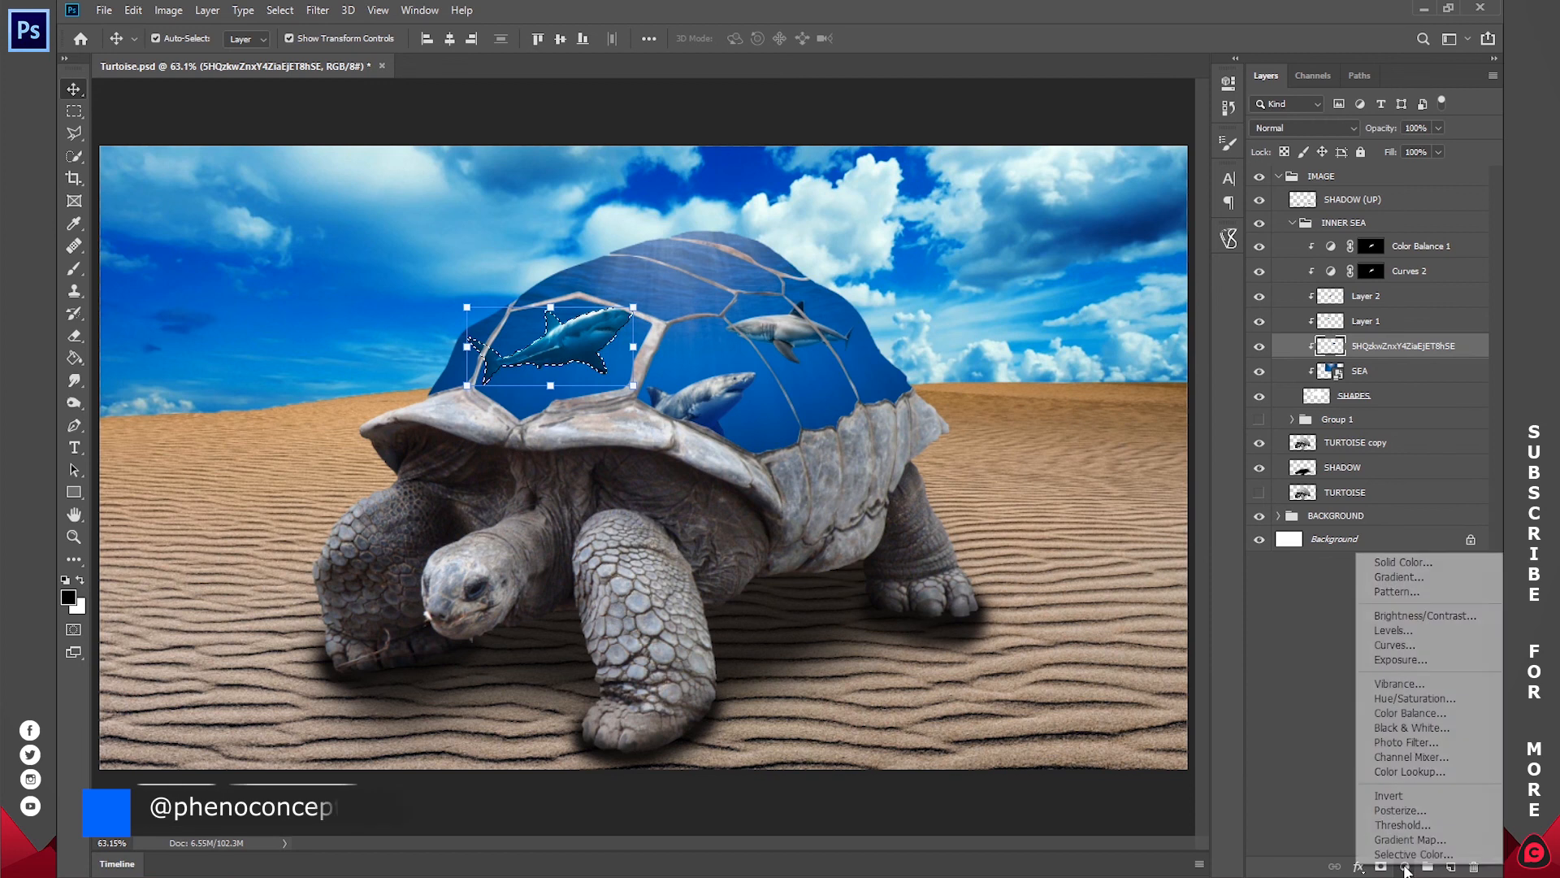
left_click(1411, 713)
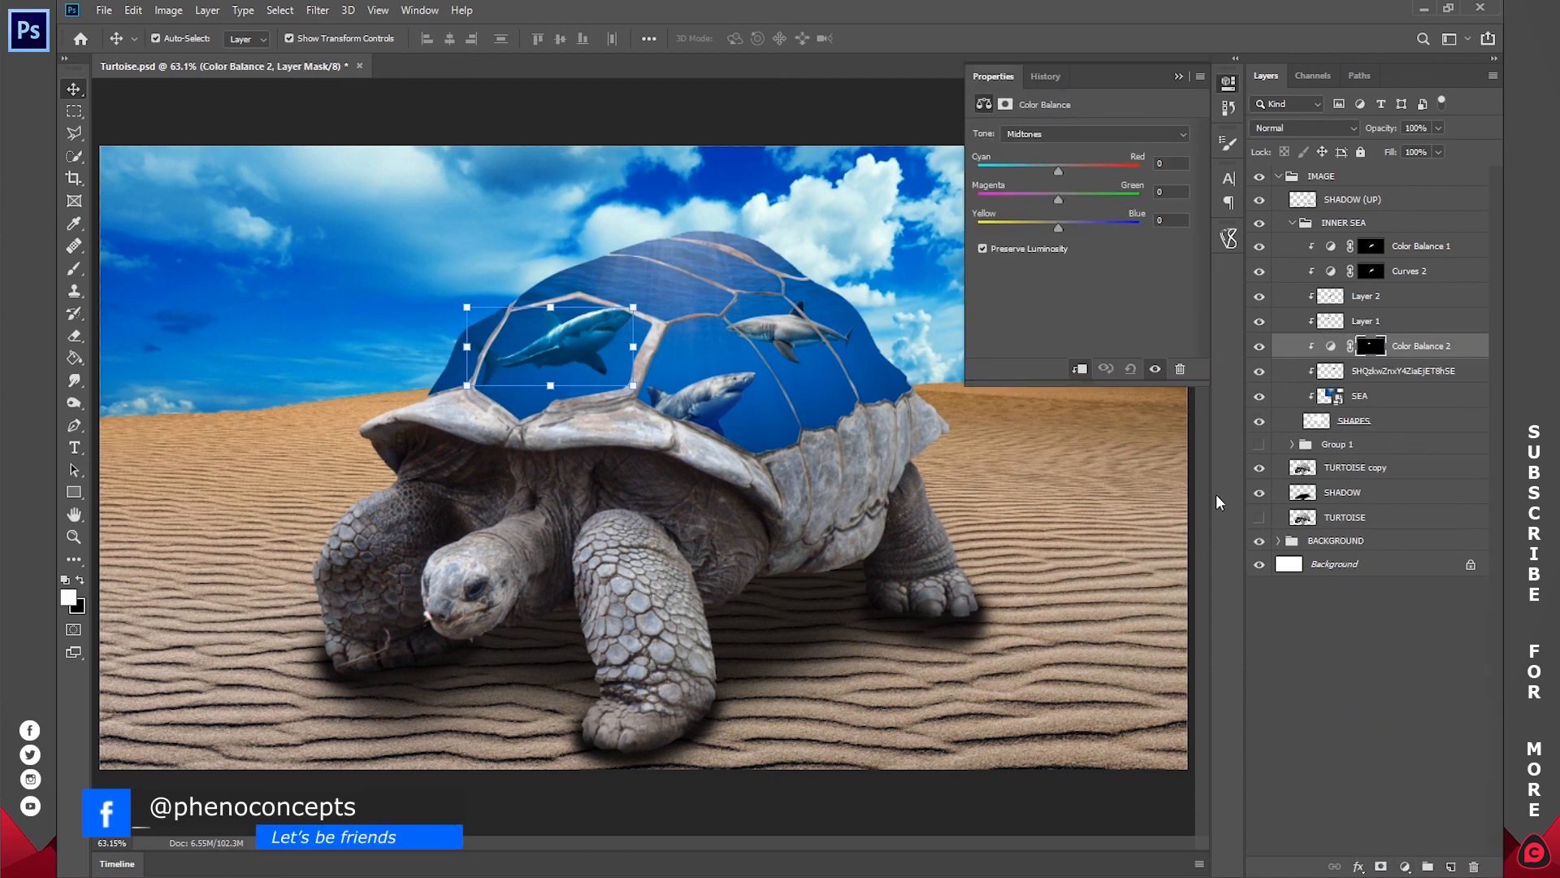
mouse_move(1060, 171)
left_mouse_down()
mouse_move(1139, 170)
mouse_move(1090, 172)
left_mouse_up()
left_click_drag(1047, 229, 1262, 231)
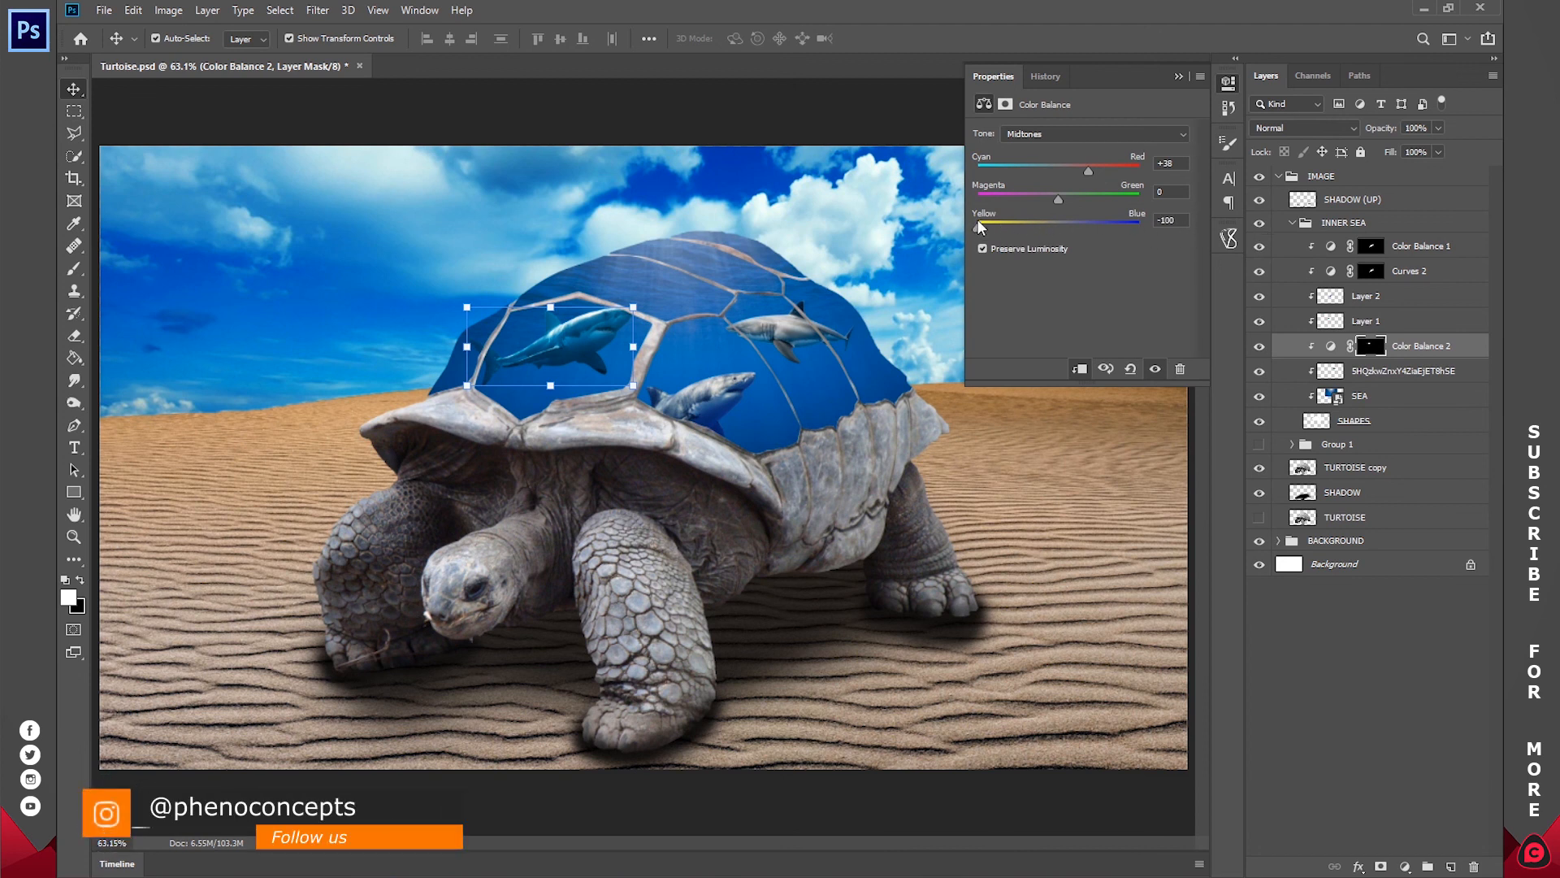
left_click_drag(1057, 201, 842, 201)
key("ctrl+z")
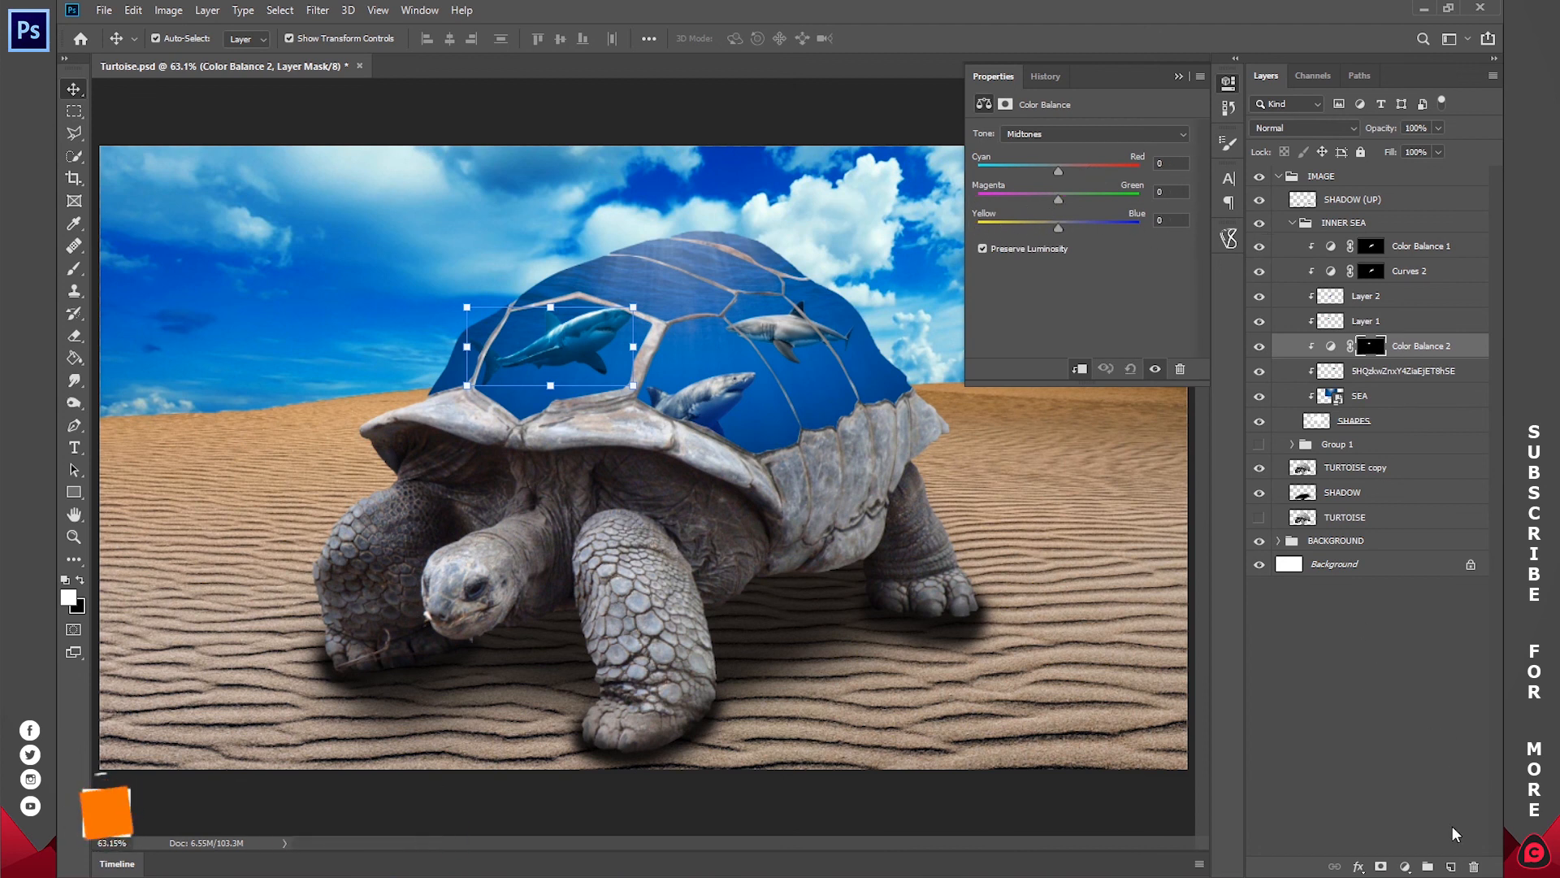
left_click(1473, 866)
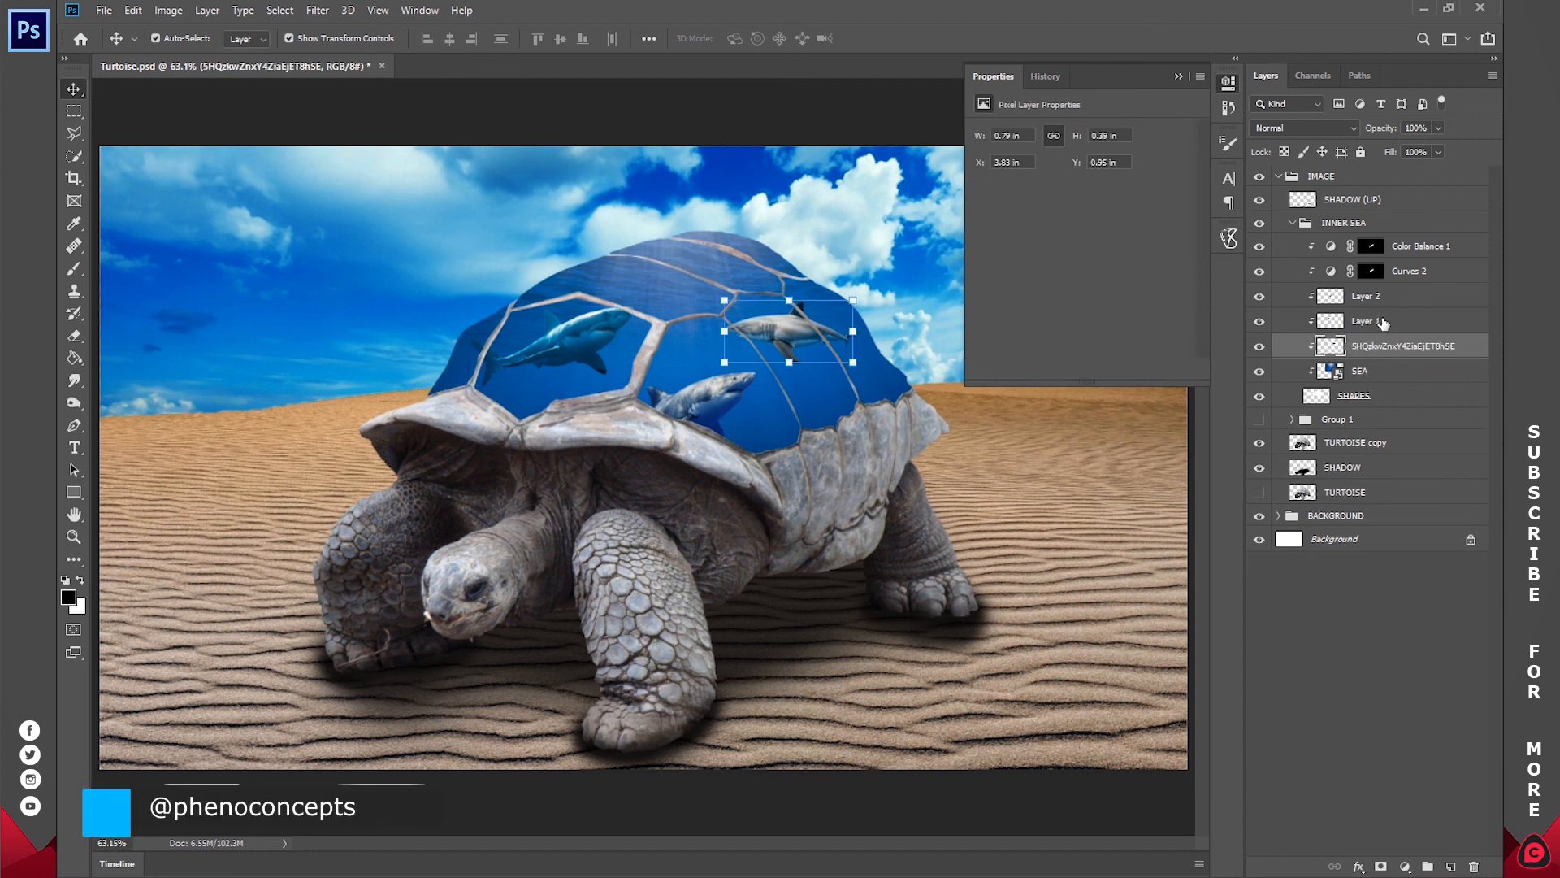
Step: Try a Color Balance adjustment above Layer 1 for the left shark with midtones at -23, -64 and -21, and discard it
left_click(1365, 321)
left_click(1330, 321, "ctrl")
left_click(1404, 866)
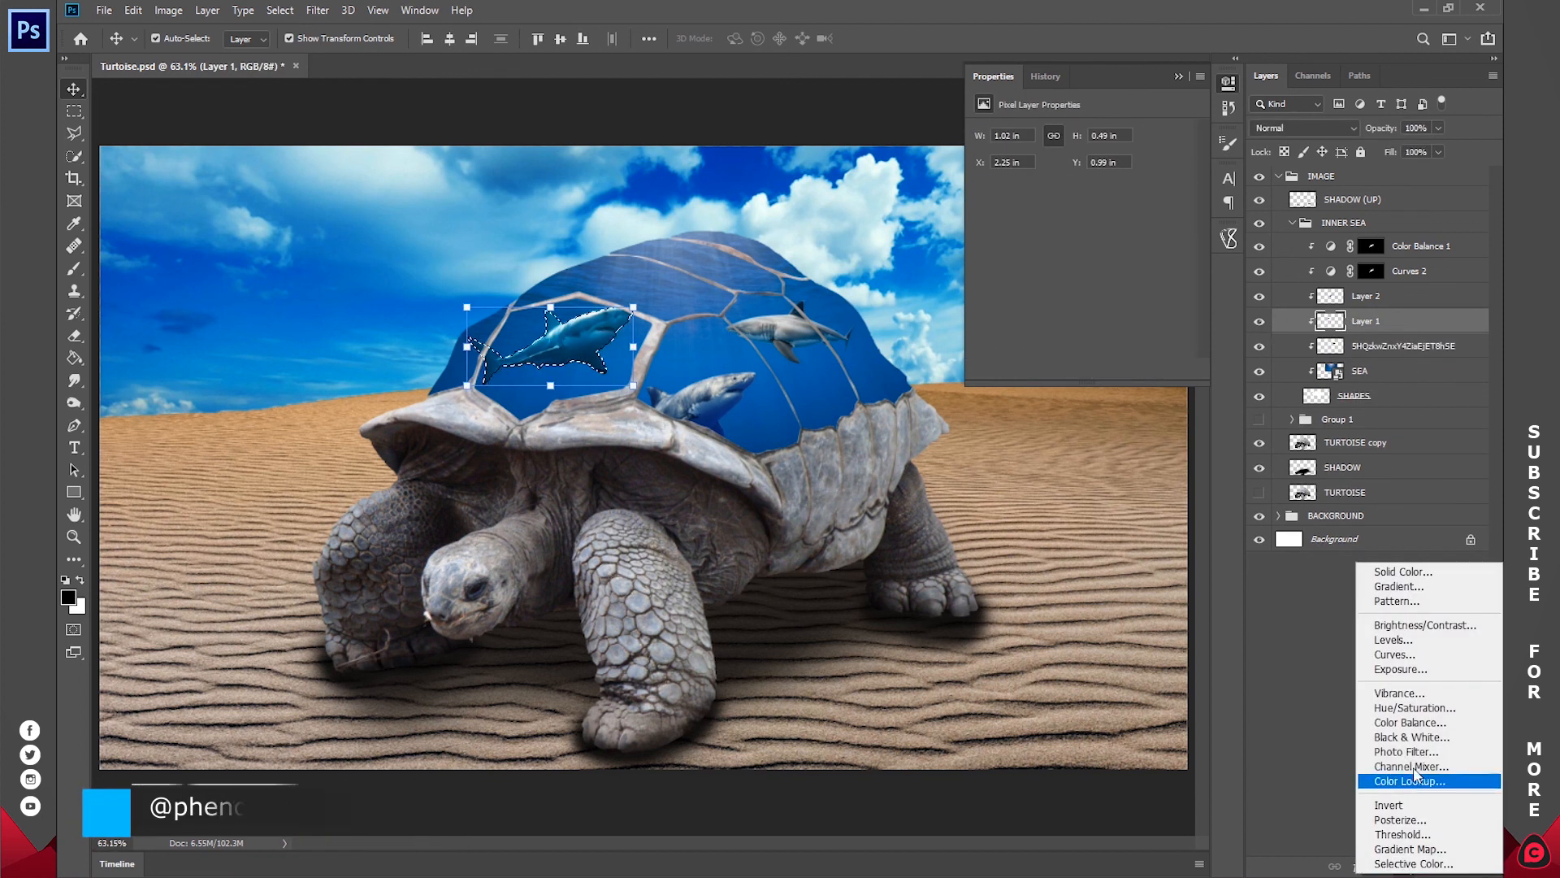
left_click(1410, 723)
mouse_move(1061, 167)
left_mouse_down()
mouse_move(1099, 164)
mouse_move(1087, 174)
left_mouse_up()
left_click_drag(1043, 227, 1005, 216)
key("ctrl+z")
key("ctrl+z")
key("ctrl+z")
key("ctrl+z")
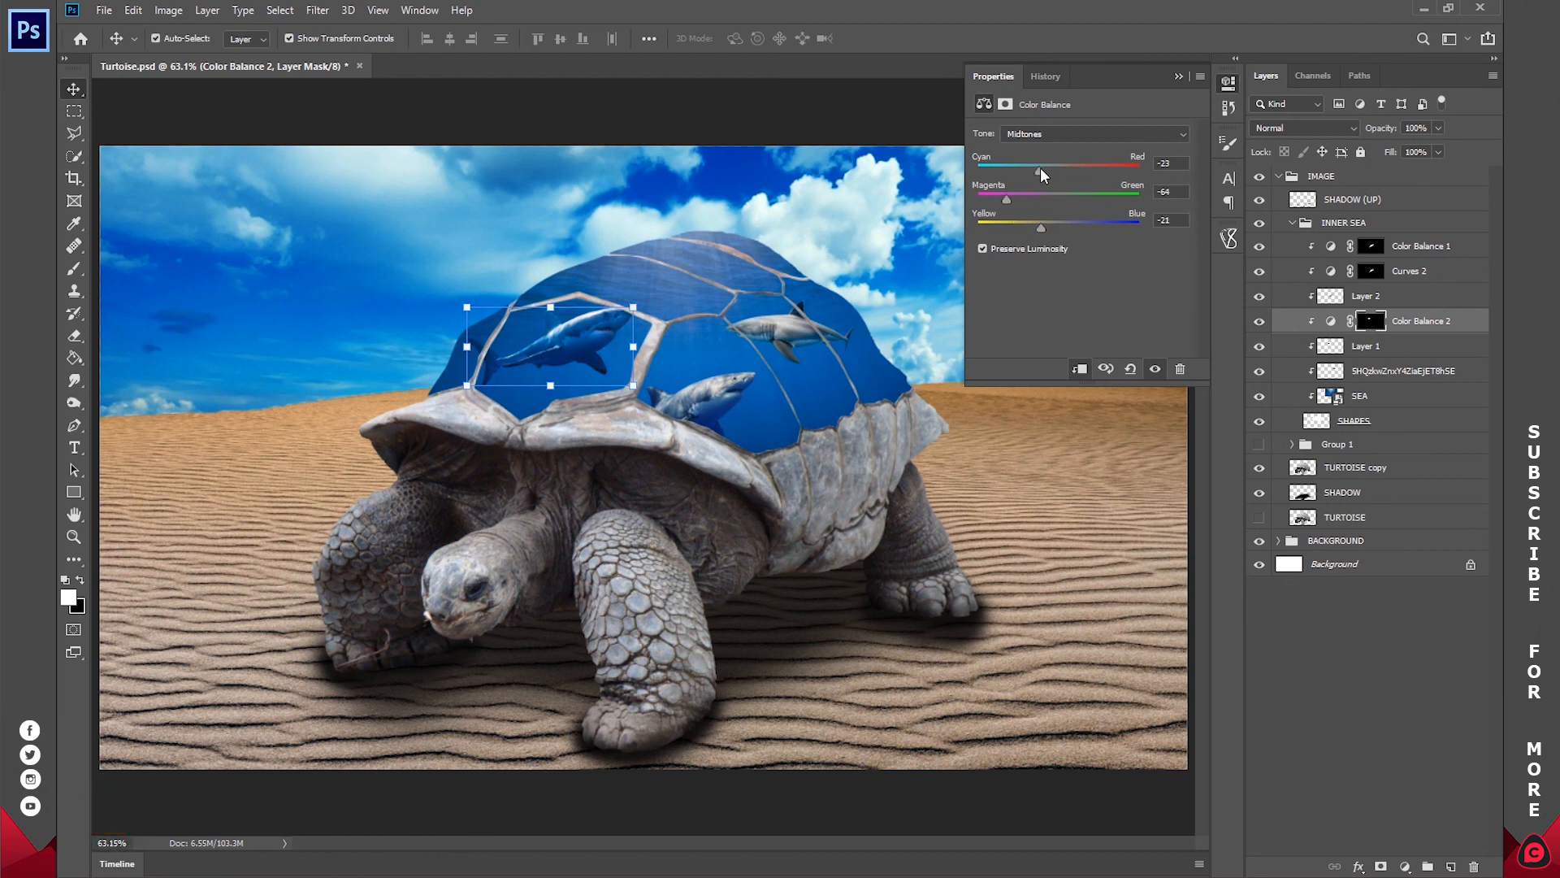
key("ctrl+d")
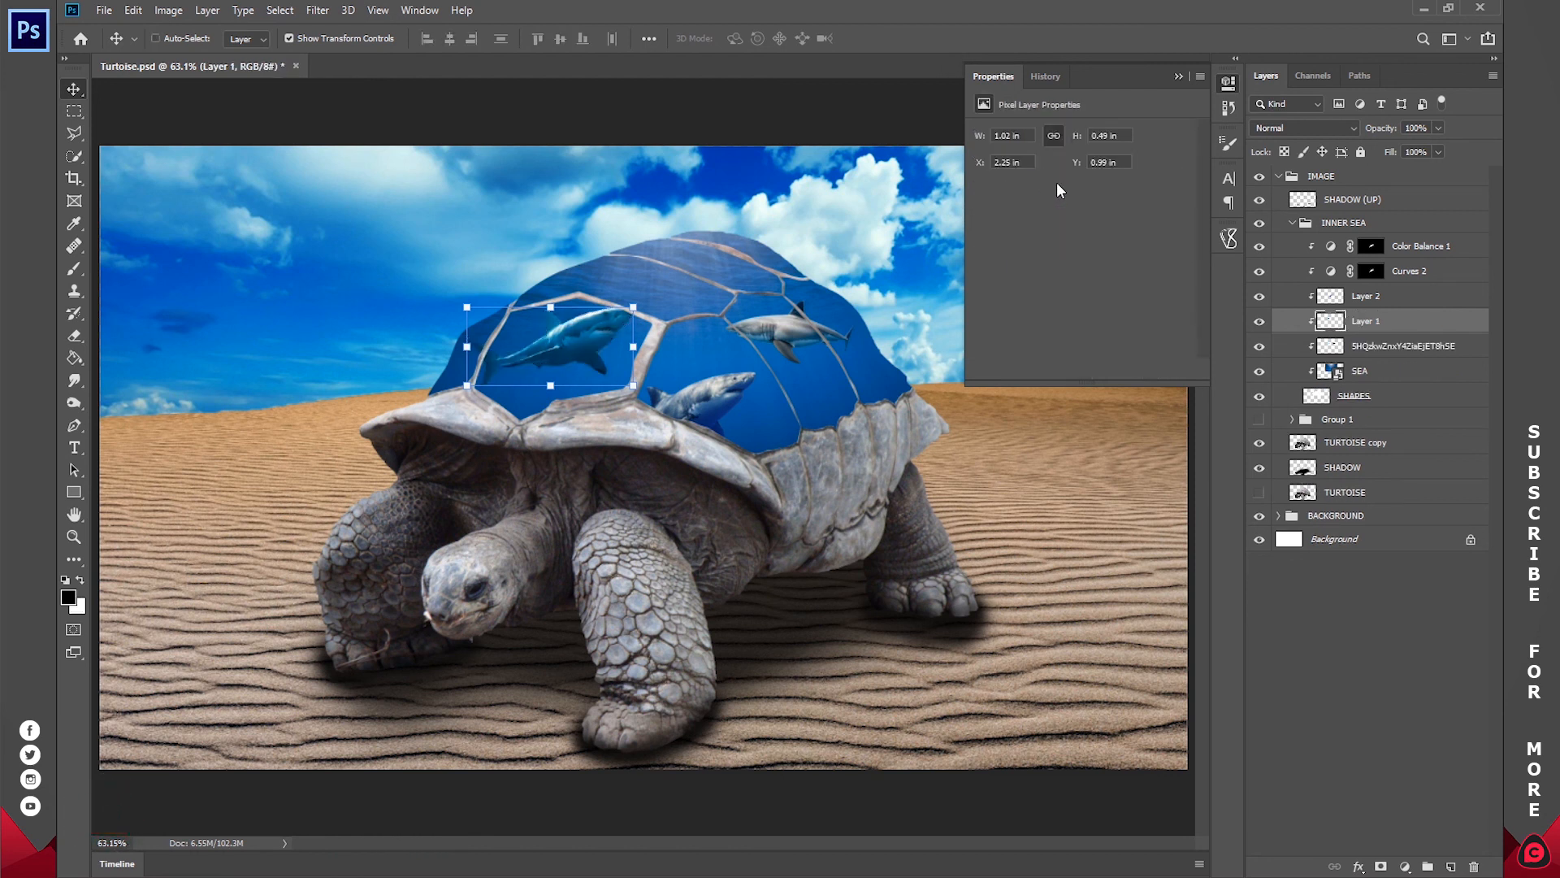
left_click(1230, 88)
left_click(1345, 605)
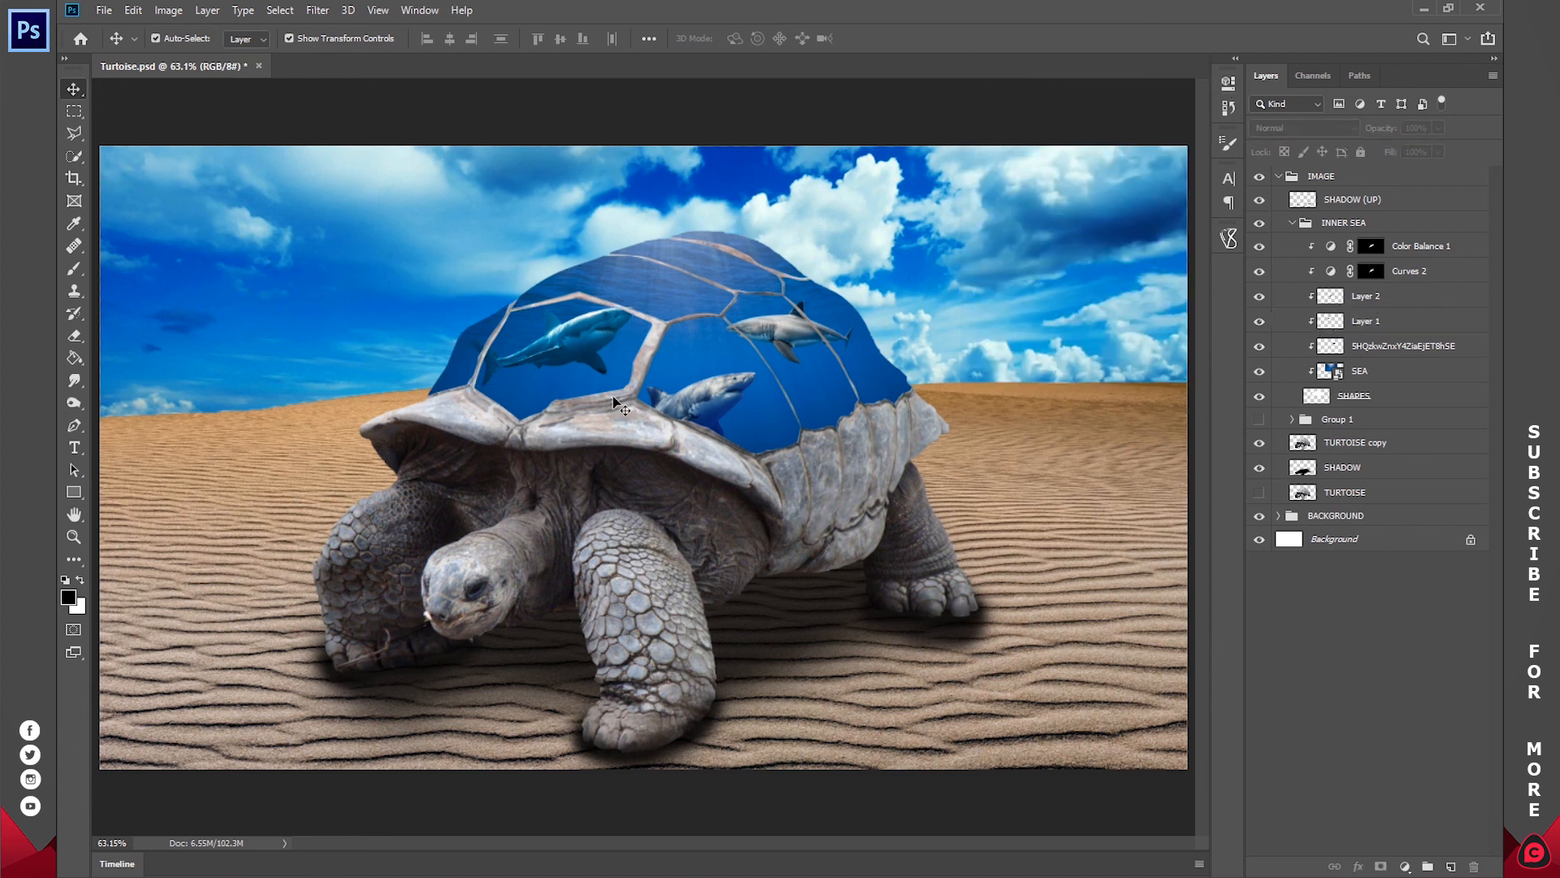
left_click(231, 876)
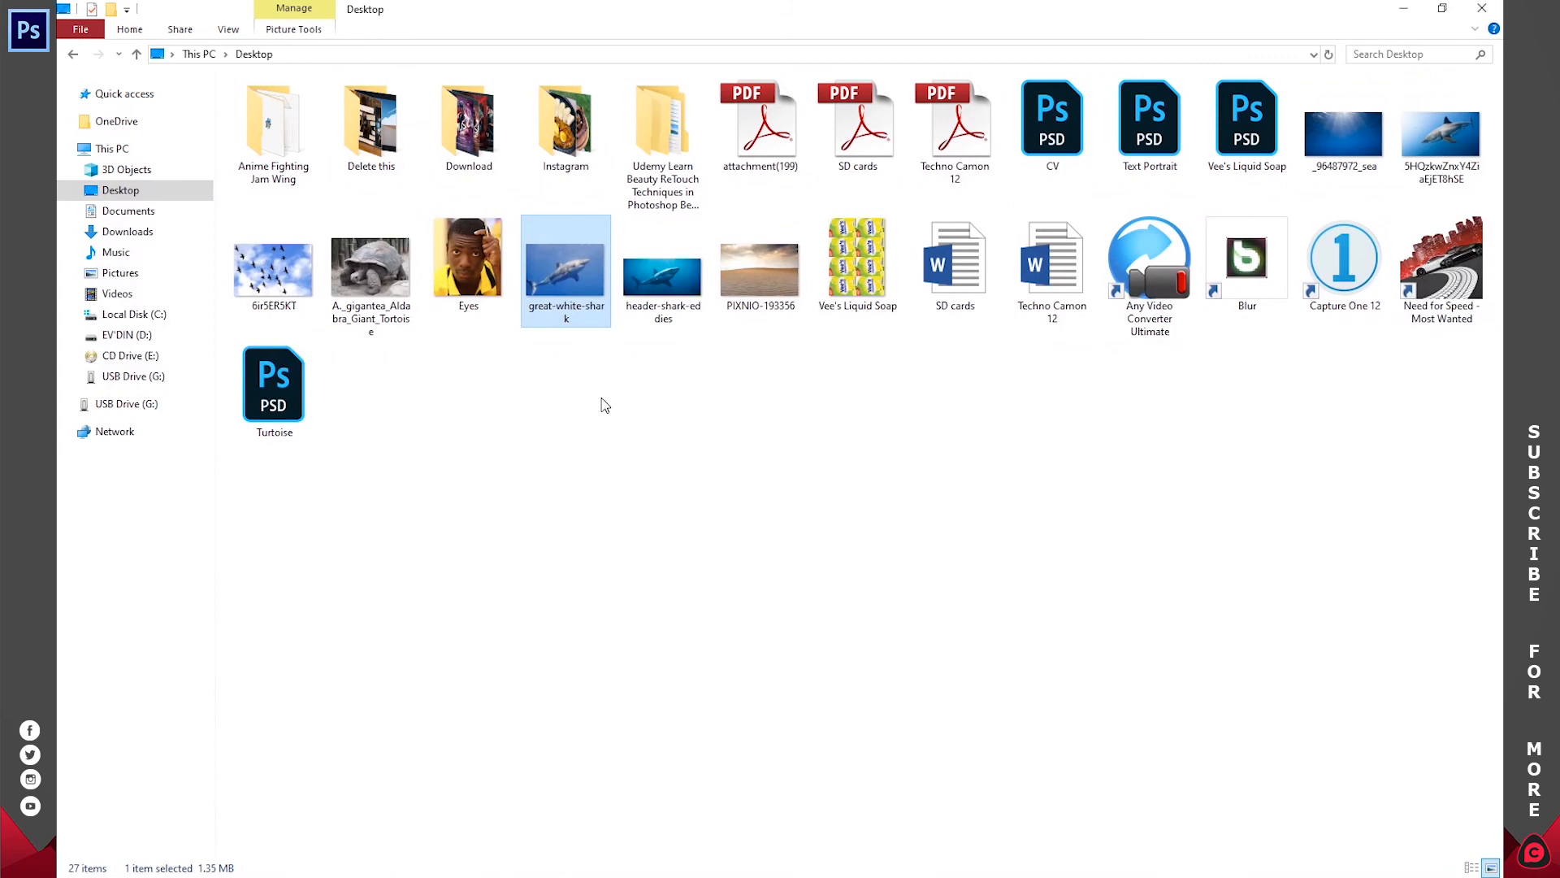
left_click(1403, 8)
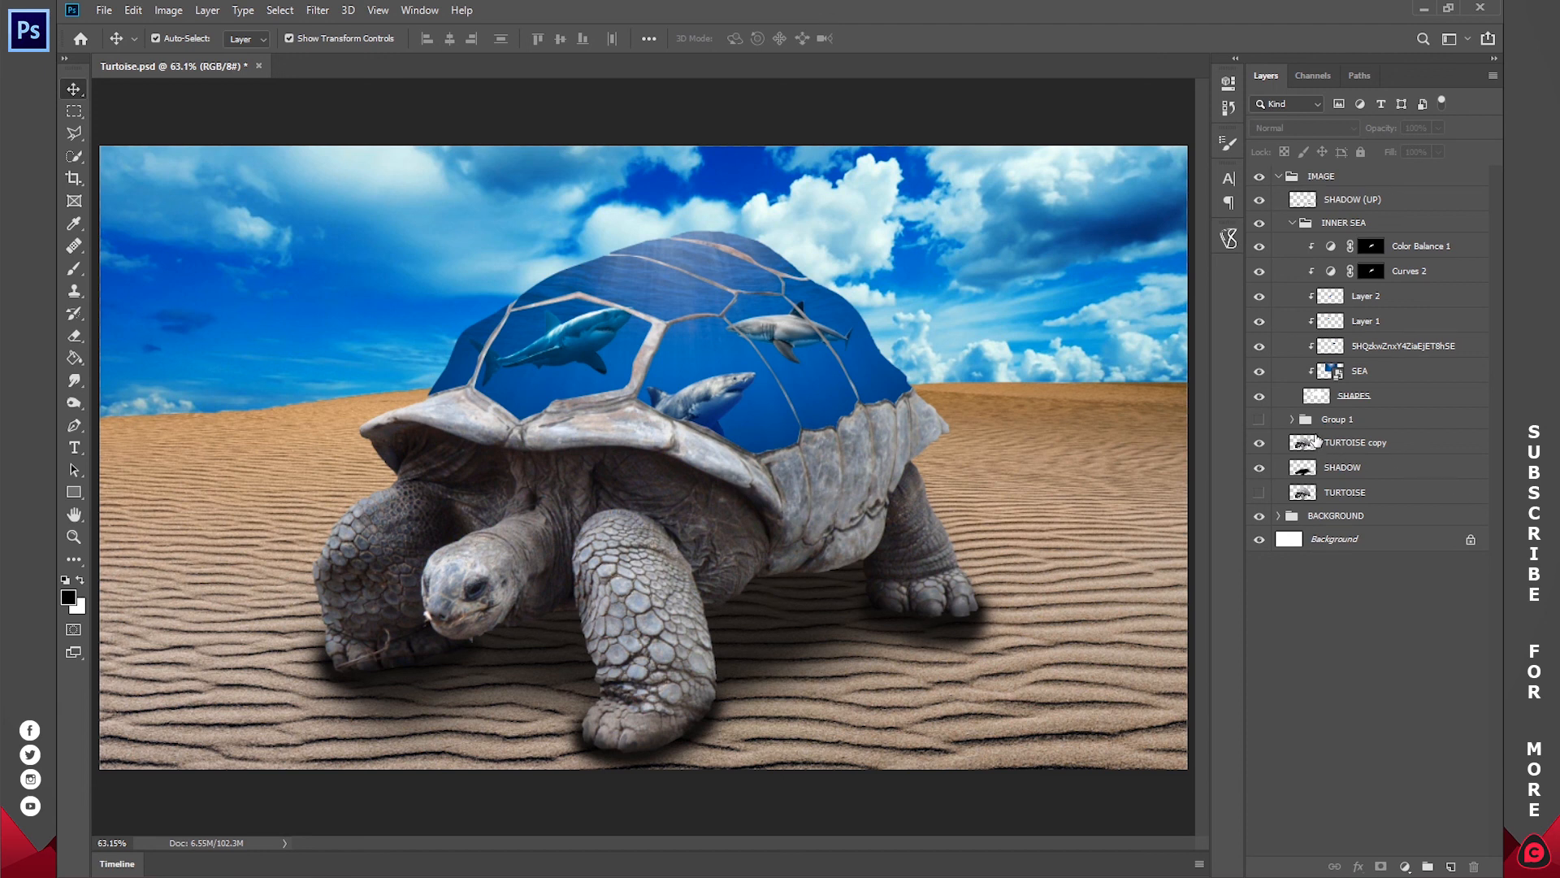
Step: Collapse the INNER SEA group and hide it to expose the tortoise's original shell
left_click(1262, 445)
left_click(1262, 446)
left_click(1291, 224)
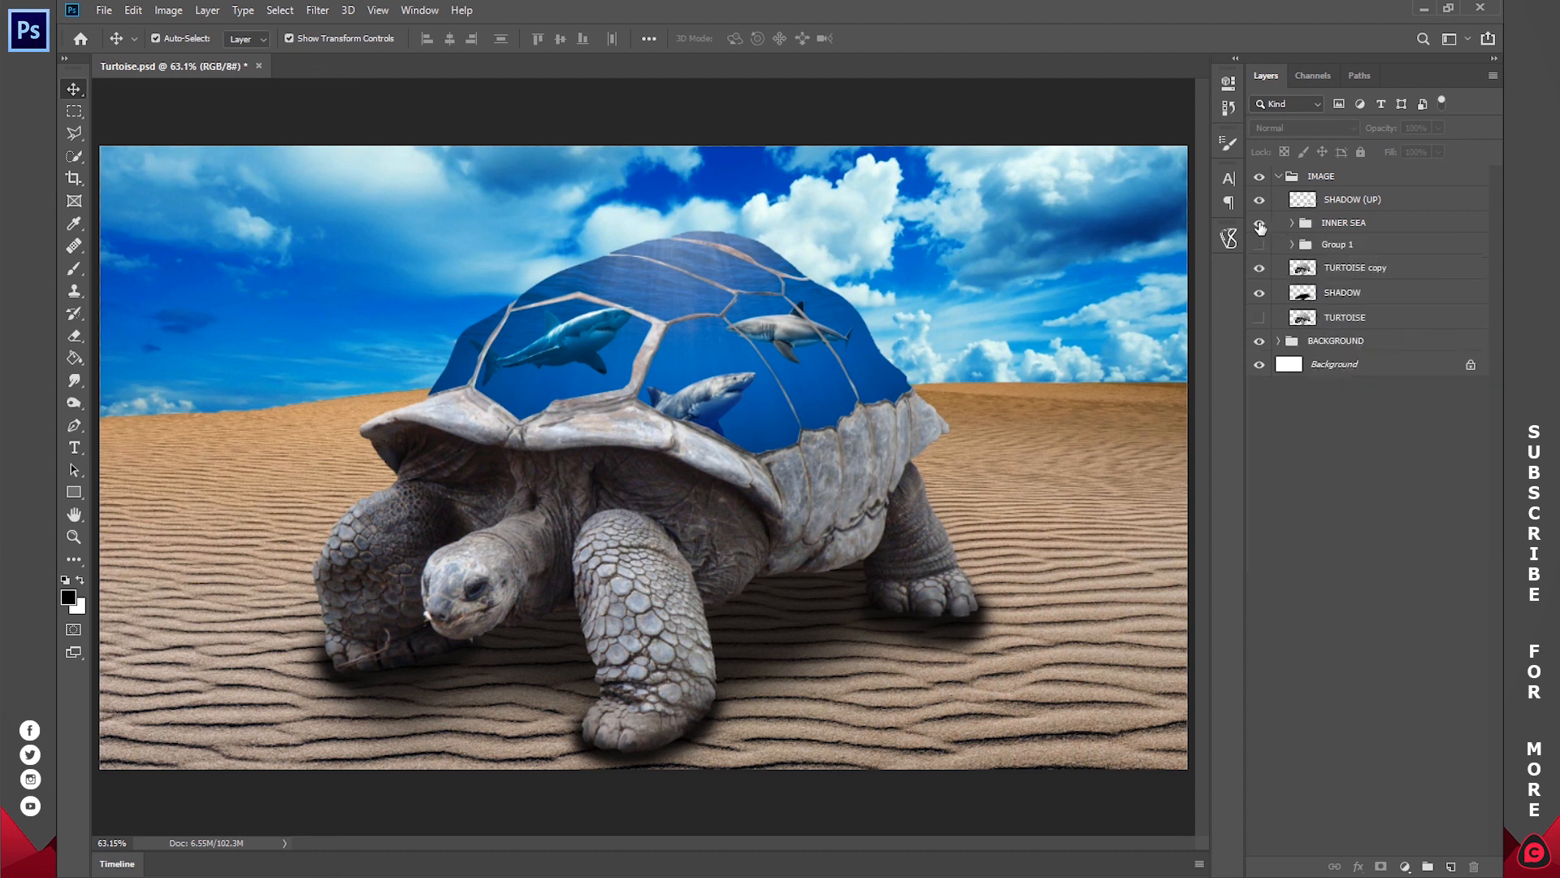
left_click(1260, 223)
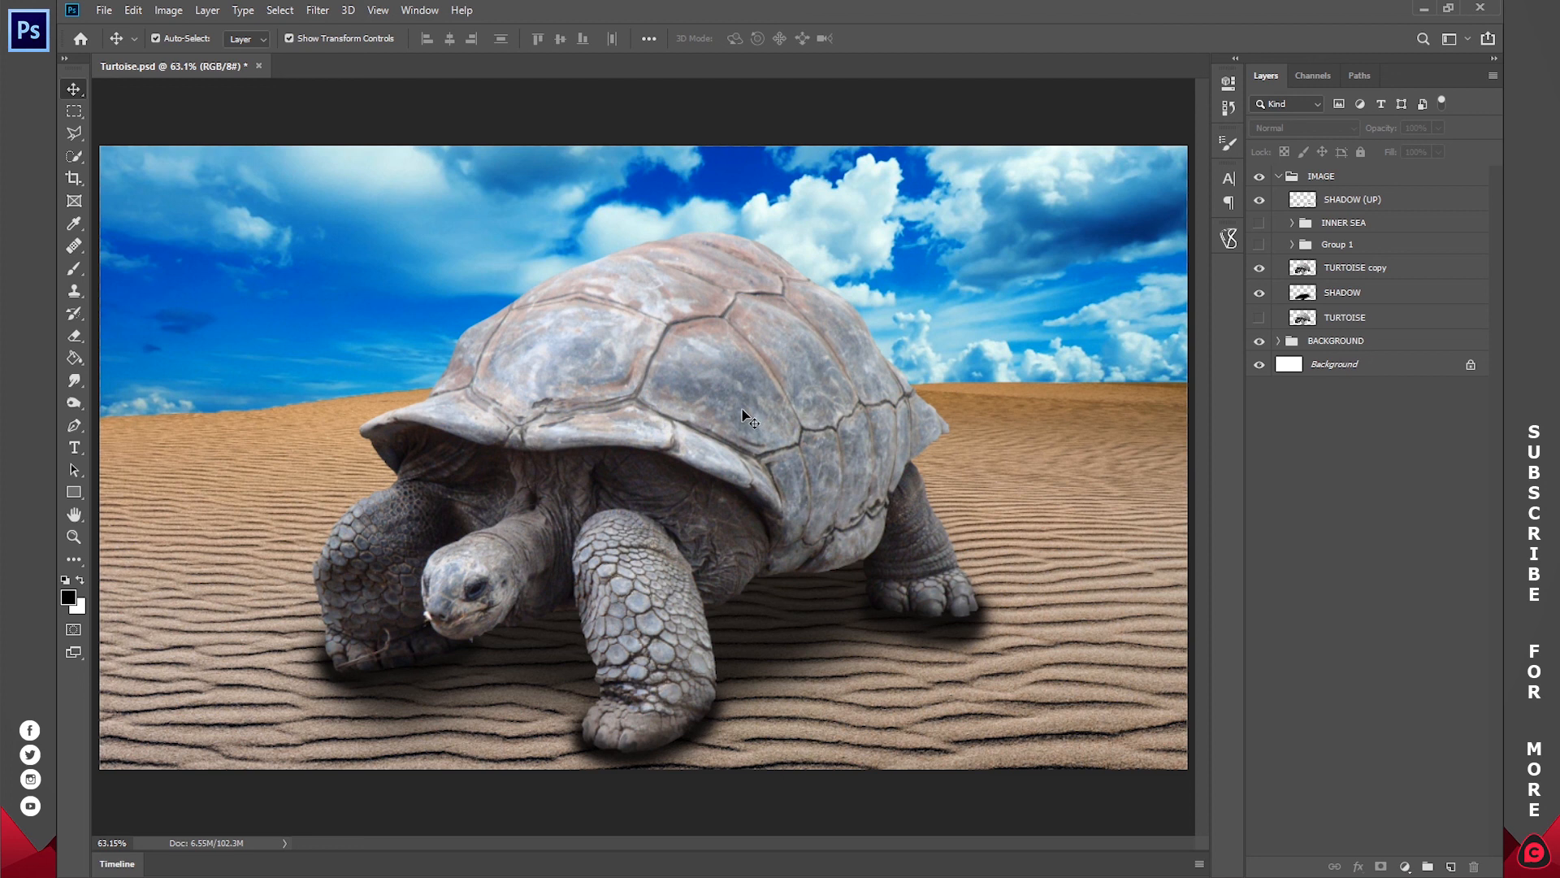
Step: Select the tortoise's whole shell on the TURTOISE copy layer with the Quick Selection tool
key("w")
left_click(1322, 275)
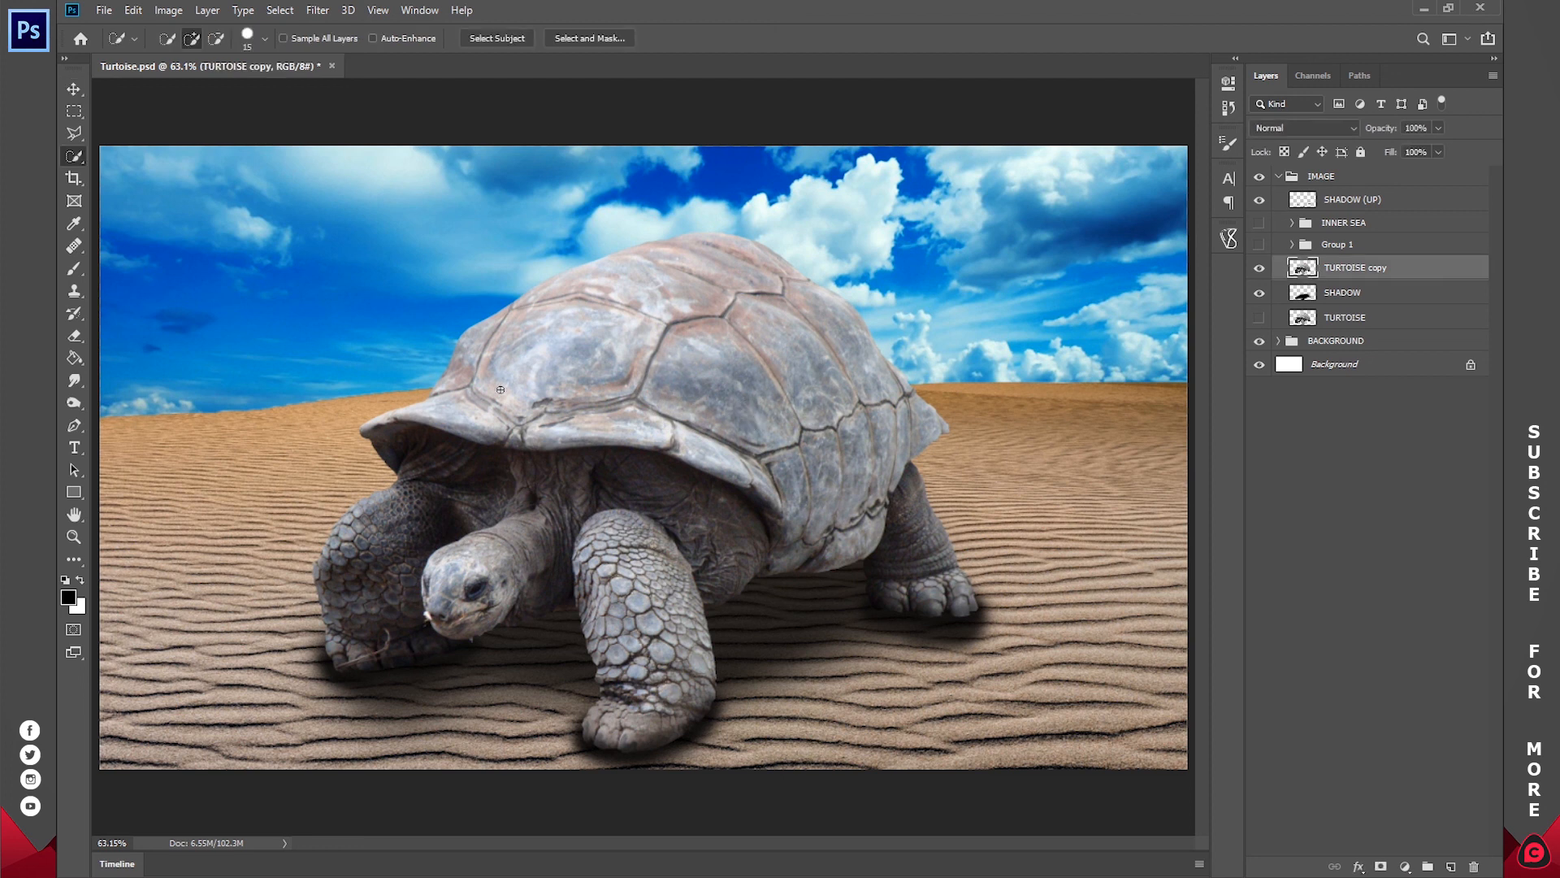
mouse_move(458, 412)
left_mouse_down()
mouse_move(511, 428)
mouse_move(597, 344)
mouse_move(691, 296)
mouse_move(756, 326)
mouse_move(786, 424)
mouse_move(842, 458)
mouse_move(825, 518)
mouse_move(773, 569)
mouse_move(735, 463)
left_mouse_up()
Step: Add a Curves adjustment masked to the shell above TURTOISE copy, pulling the RGB curve down in the shadows to darken the shell
left_click(1406, 867)
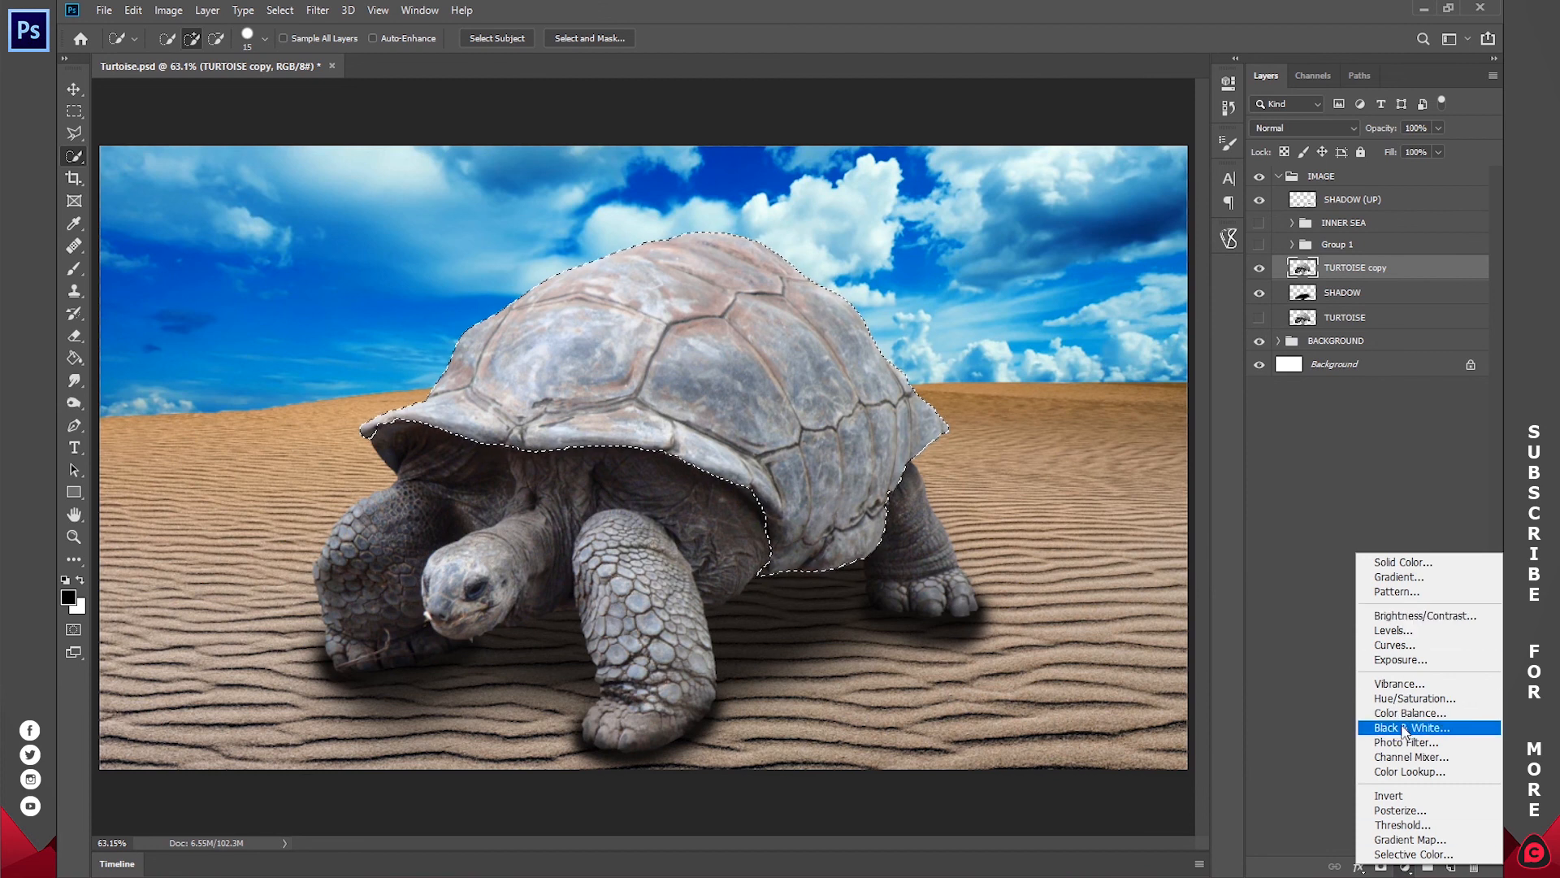
left_click(1403, 646)
left_click_drag(1053, 301, 1083, 318)
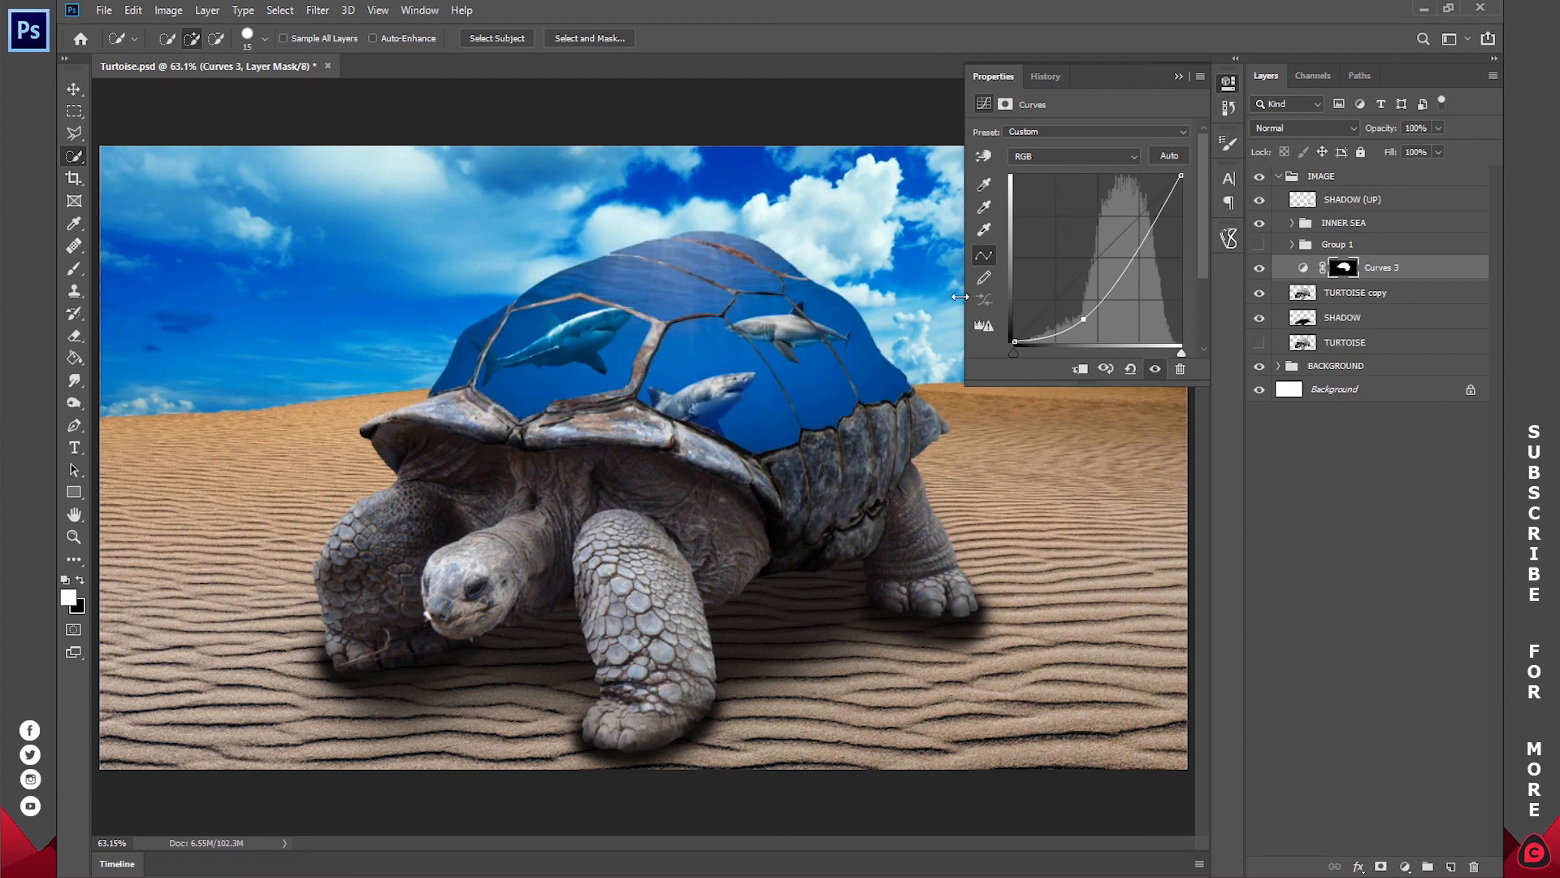